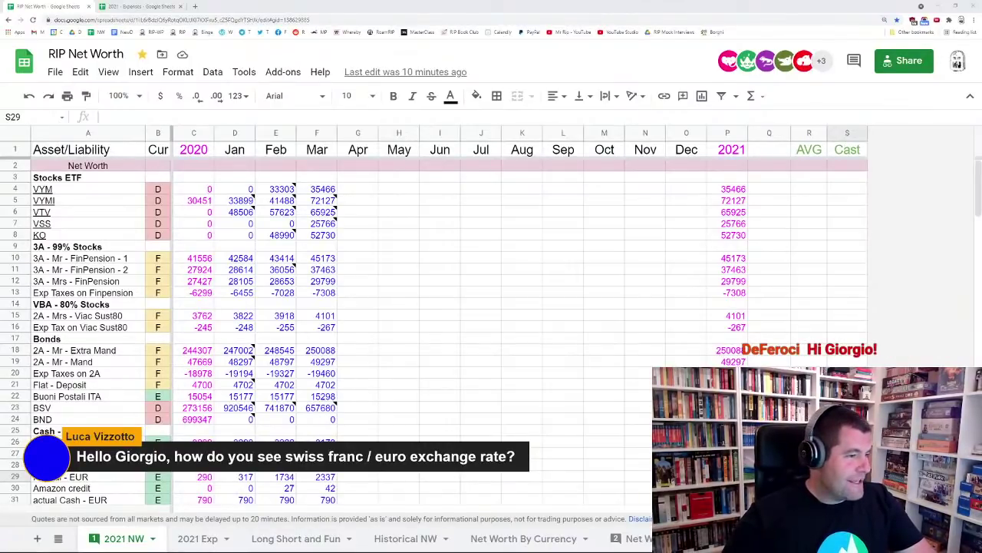
# Examine the USDCHF exchange rates for January and March and their YTD and last-month changes in the Finance section
pyautogui.scroll(-5, 446, 238)
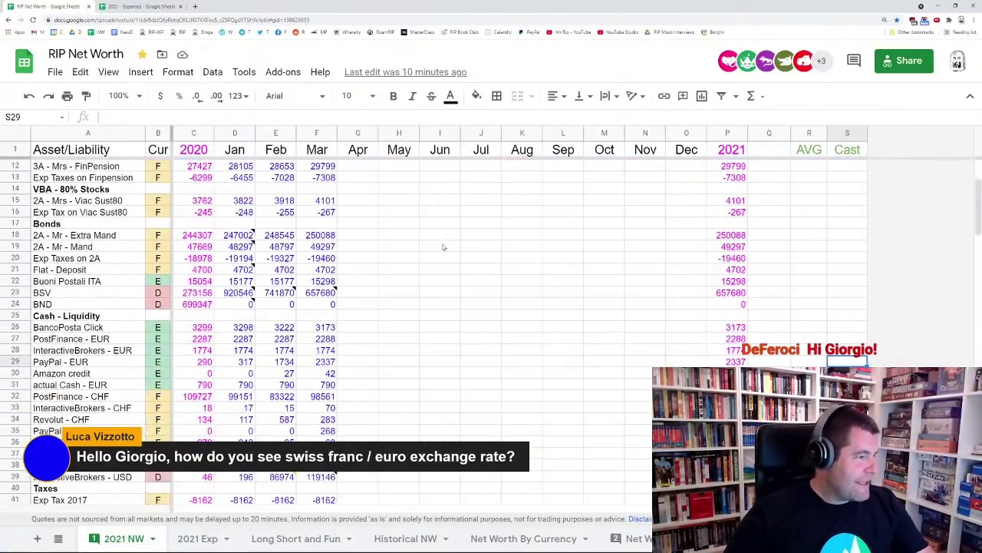
pyautogui.scroll(-14, 442, 247)
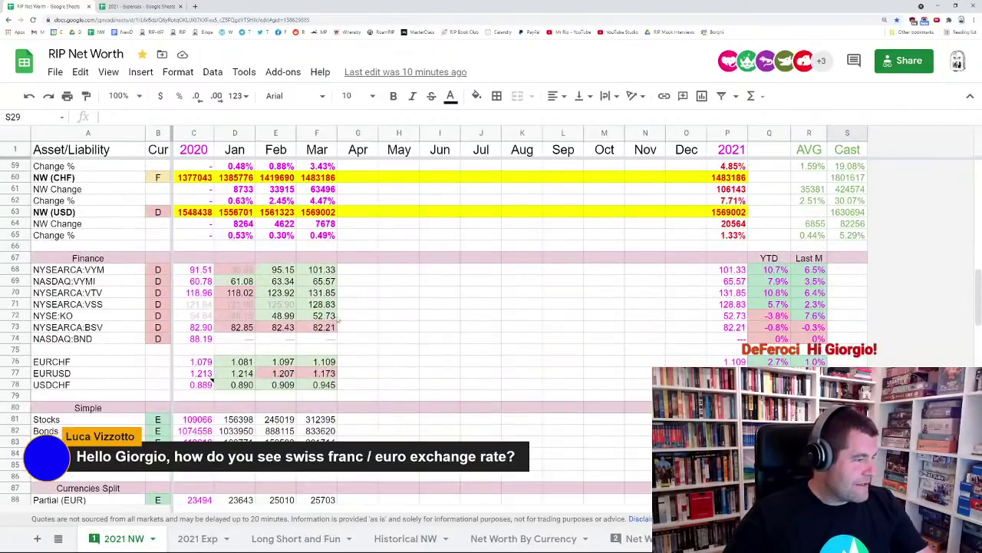
pyautogui.click(247, 387)
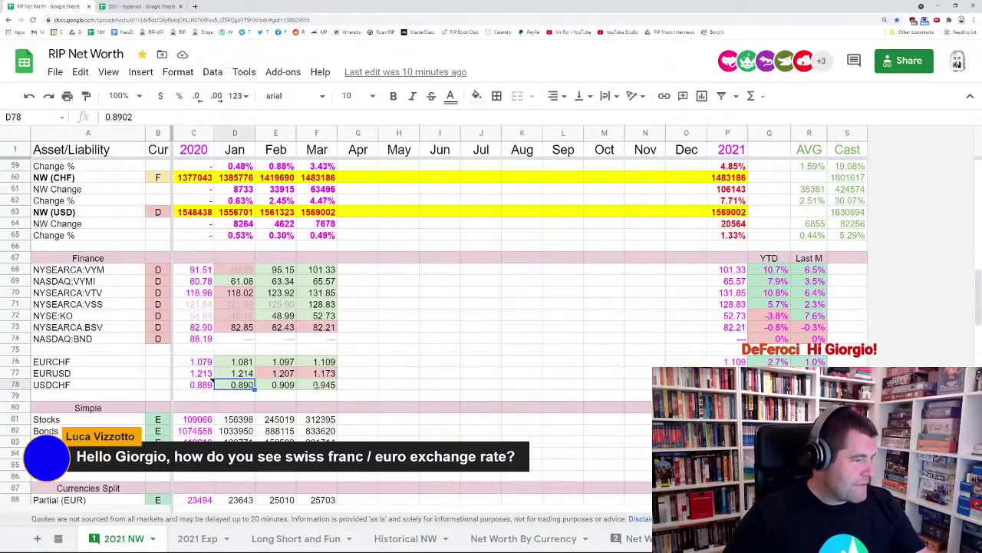
pyautogui.click(301, 386)
pyautogui.scroll(-1, 434, 358)
pyautogui.scroll(-1, 434, 358)
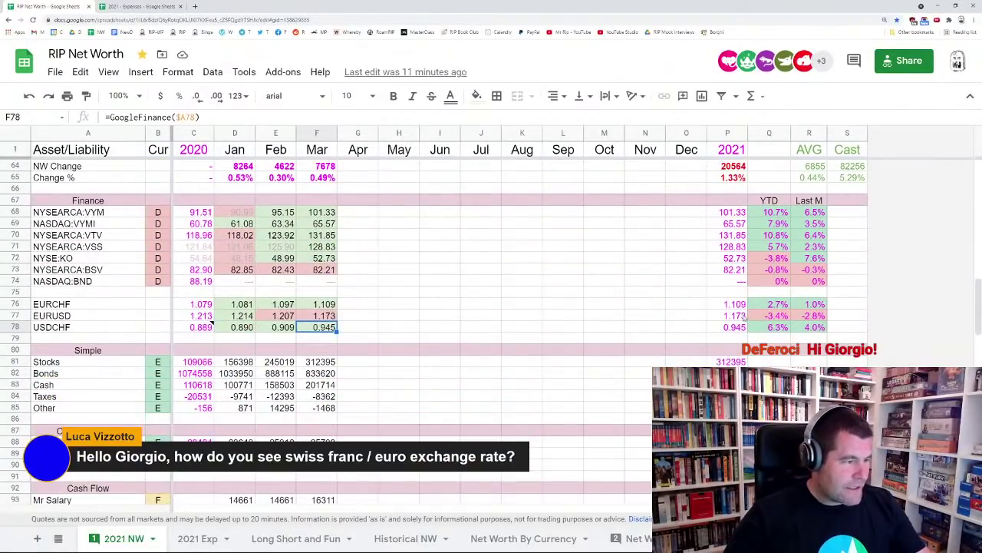
pyautogui.click(766, 330)
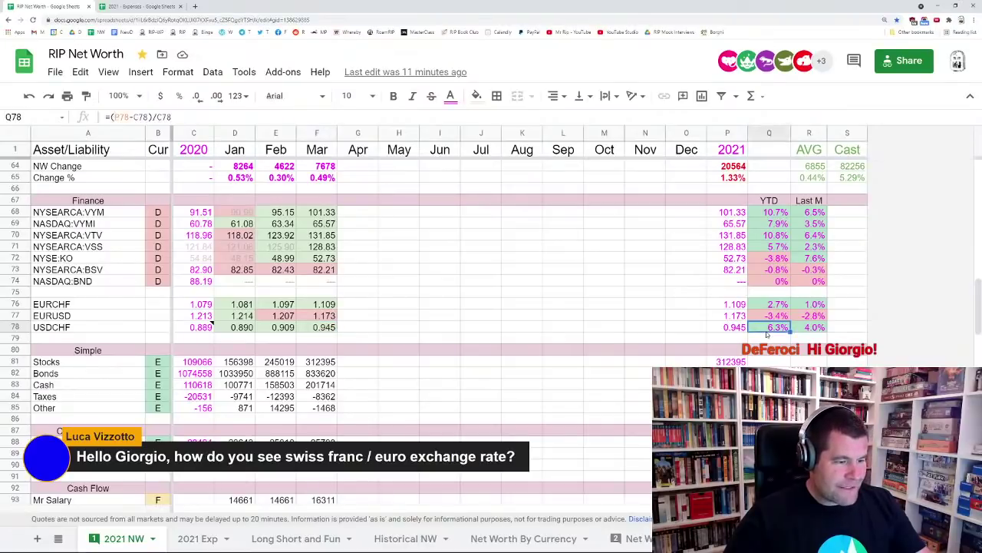
pyautogui.click(813, 328)
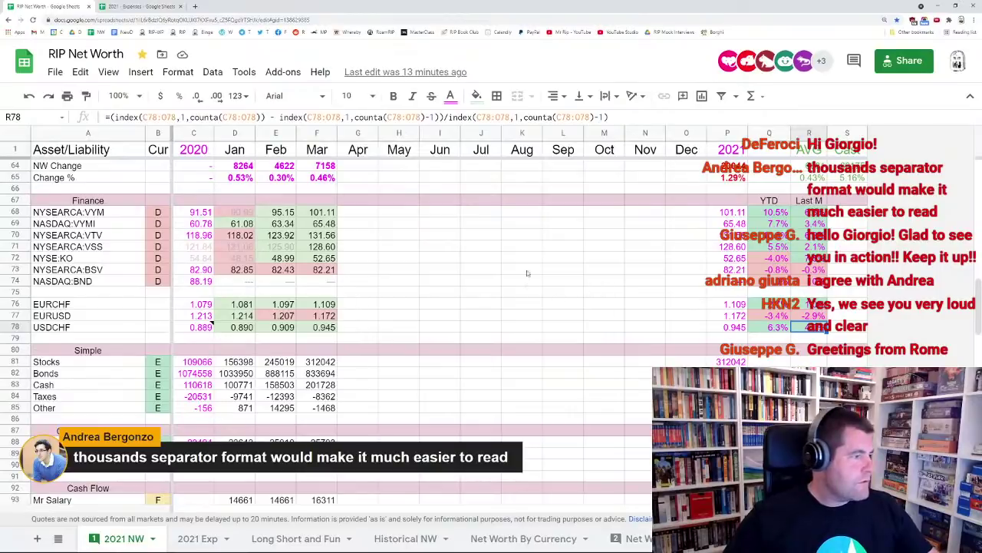
# Try to apply the Number format with thousands separators to the NW (EUR), NW (CHF) and NW (USD) rows from Jan through 2021
pyautogui.scroll(19, 527, 273)
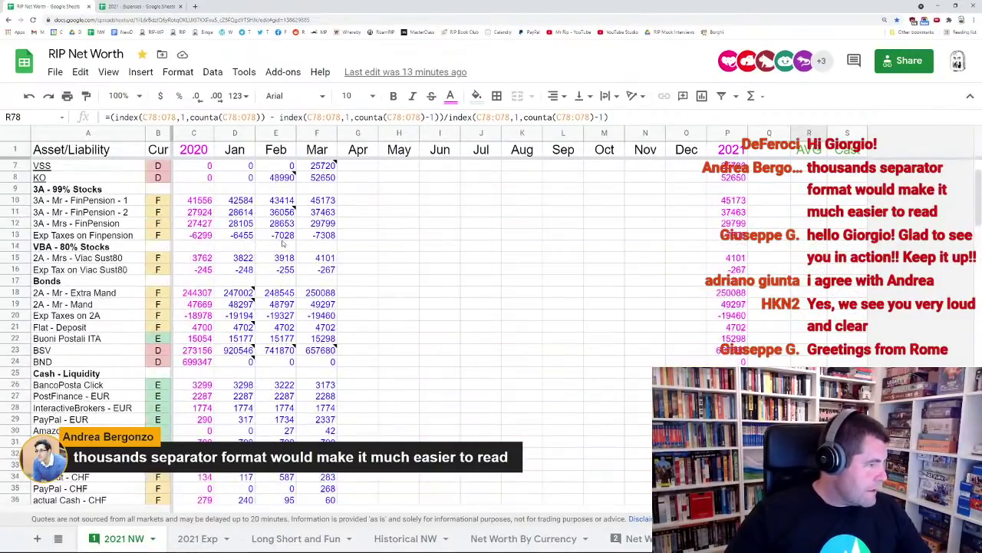
pyautogui.scroll(2, 283, 244)
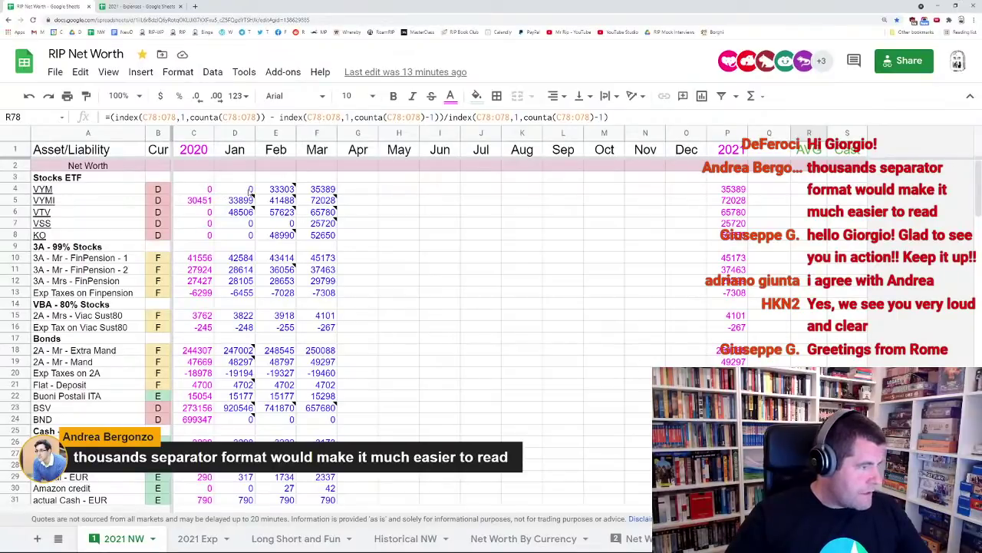
pyautogui.click(209, 190)
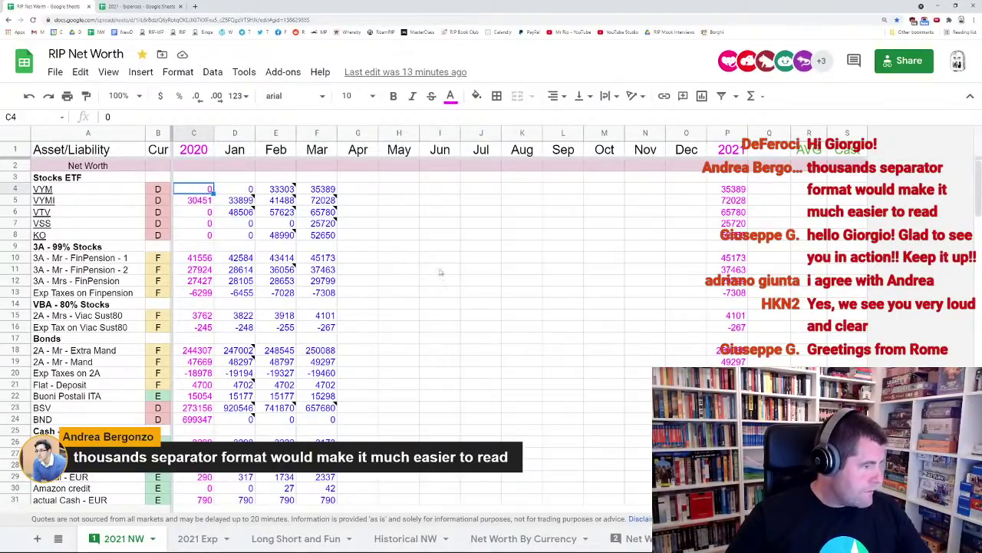
pyautogui.scroll(-8, 338, 261)
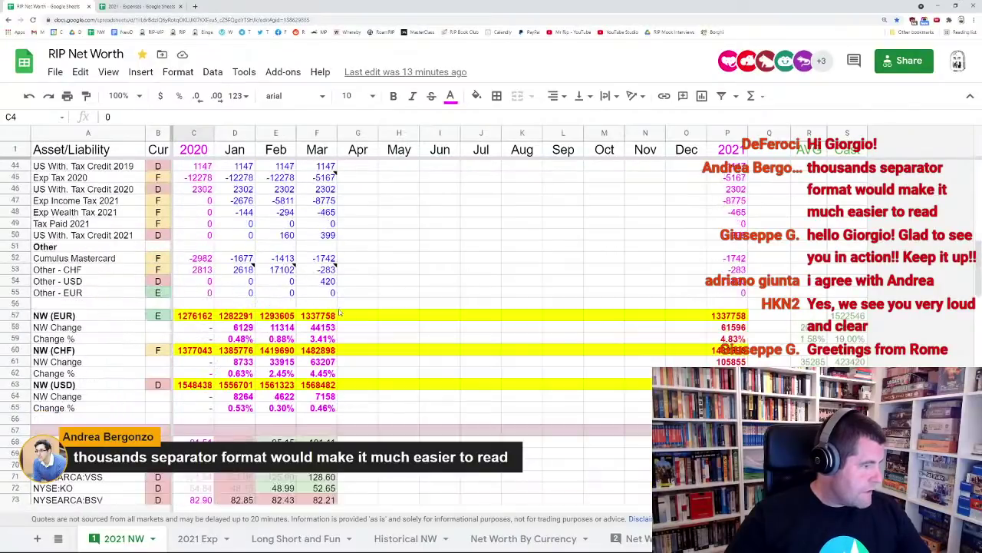
pyautogui.click(204, 237)
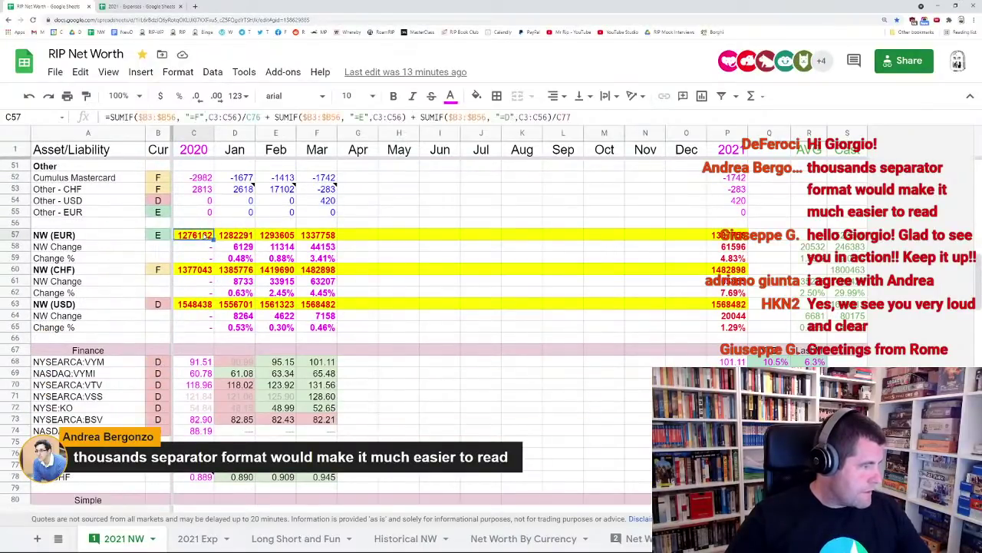
pyautogui.click(228, 237)
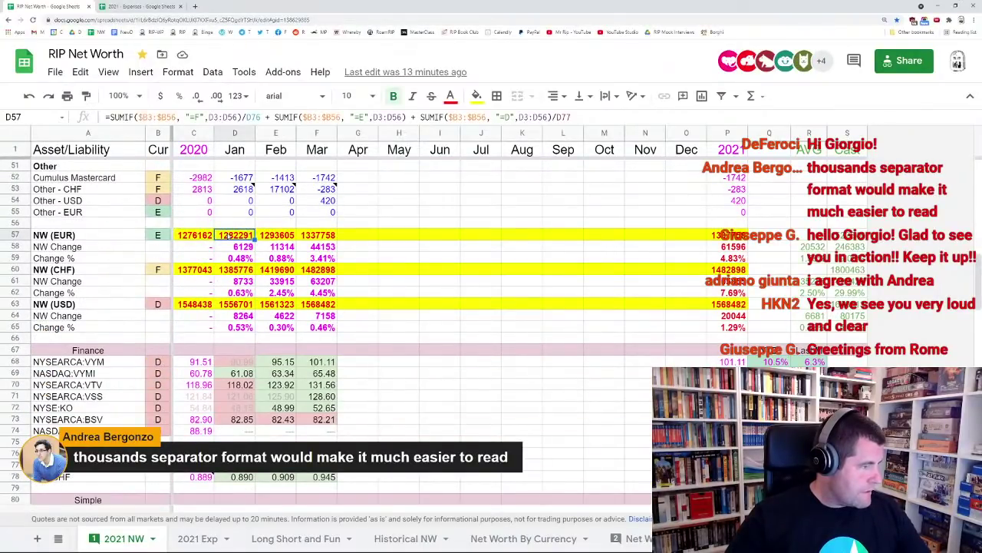
pyautogui.keyDown('shift'); pyautogui.click(314, 240); pyautogui.keyUp('shift')
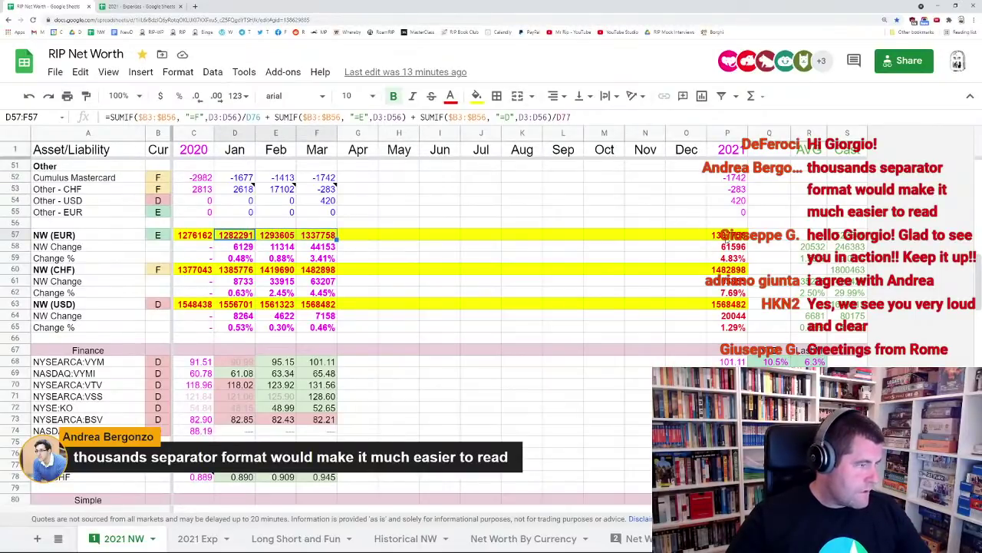
pyautogui.keyDown('shift'); pyautogui.click(725, 238); pyautogui.keyUp('shift')
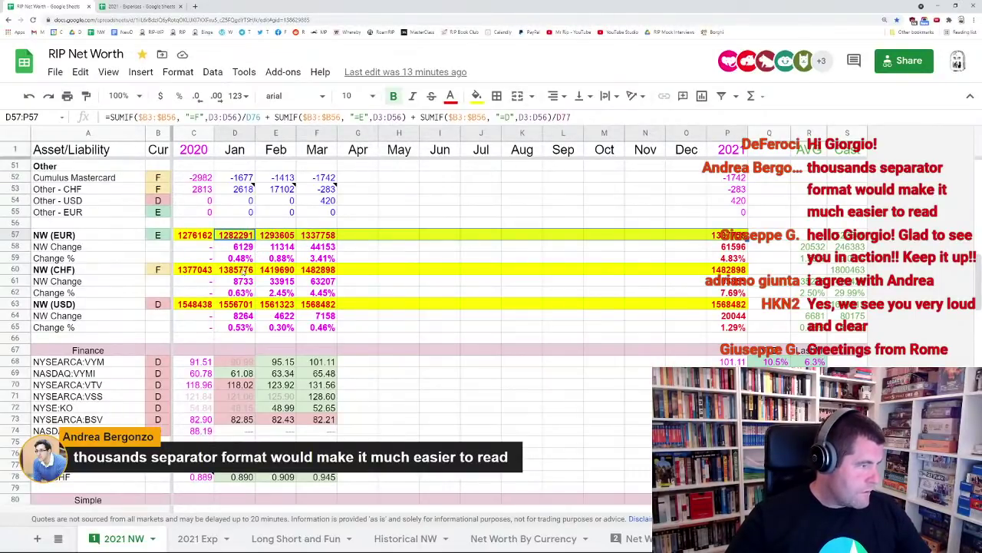
pyautogui.click(244, 273)
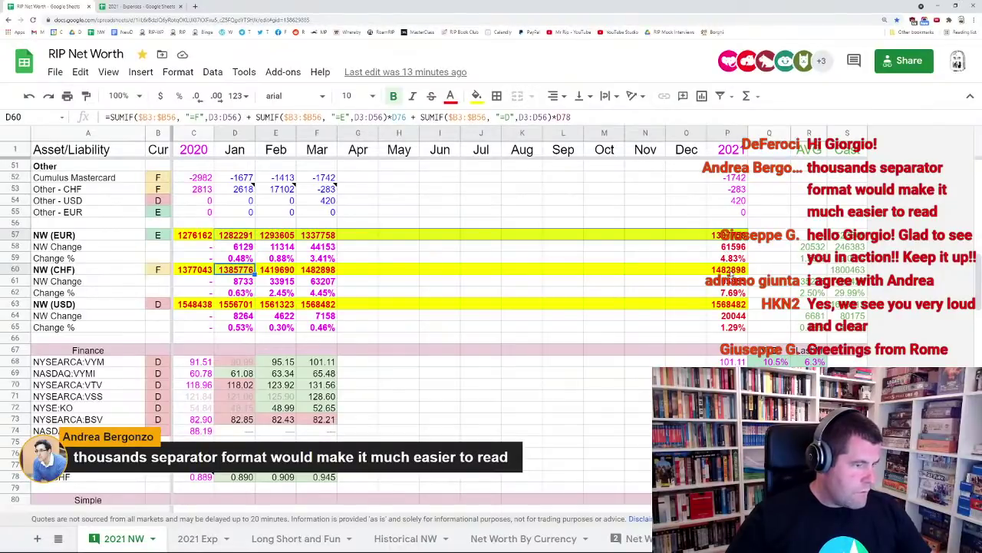
pyautogui.keyDown('shift'); pyautogui.click(730, 270); pyautogui.keyUp('shift')
pyautogui.click(246, 307)
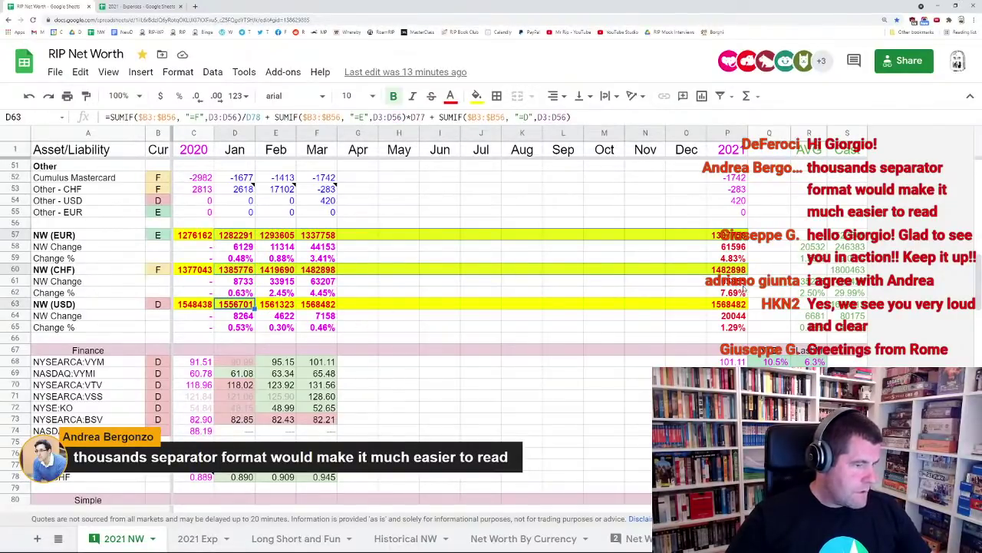
pyautogui.keyDown('shift'); pyautogui.click(733, 307); pyautogui.keyUp('shift')
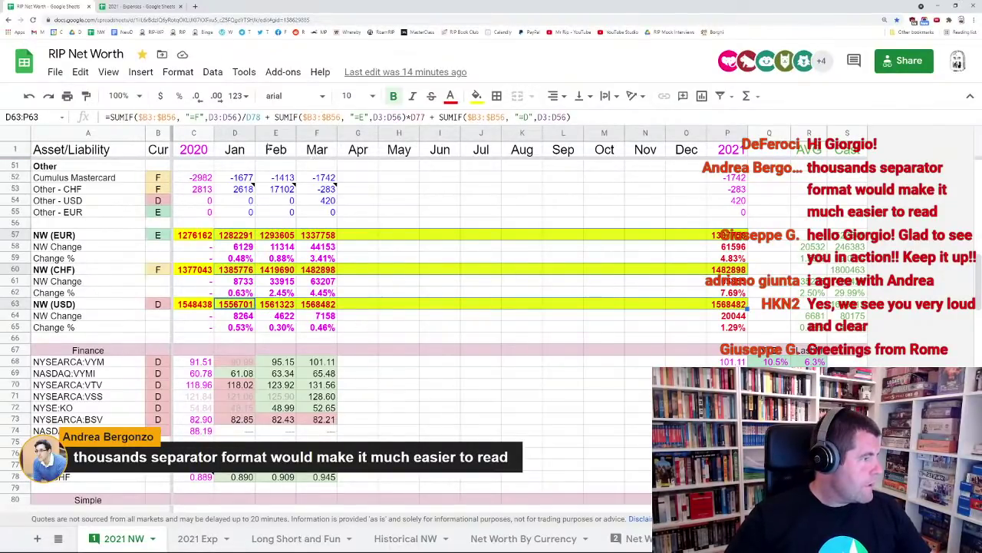
pyautogui.click(184, 73)
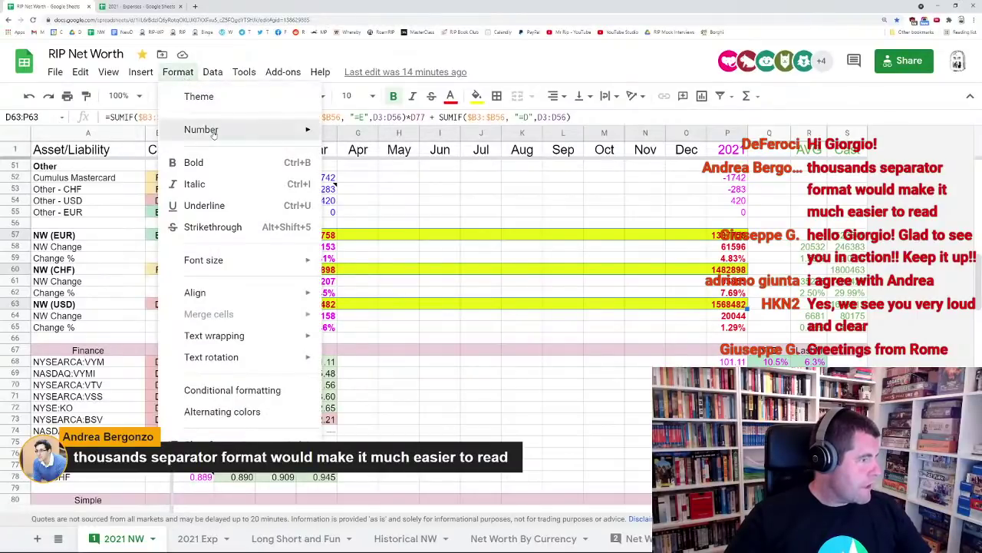
pyautogui.moveTo(223, 132)
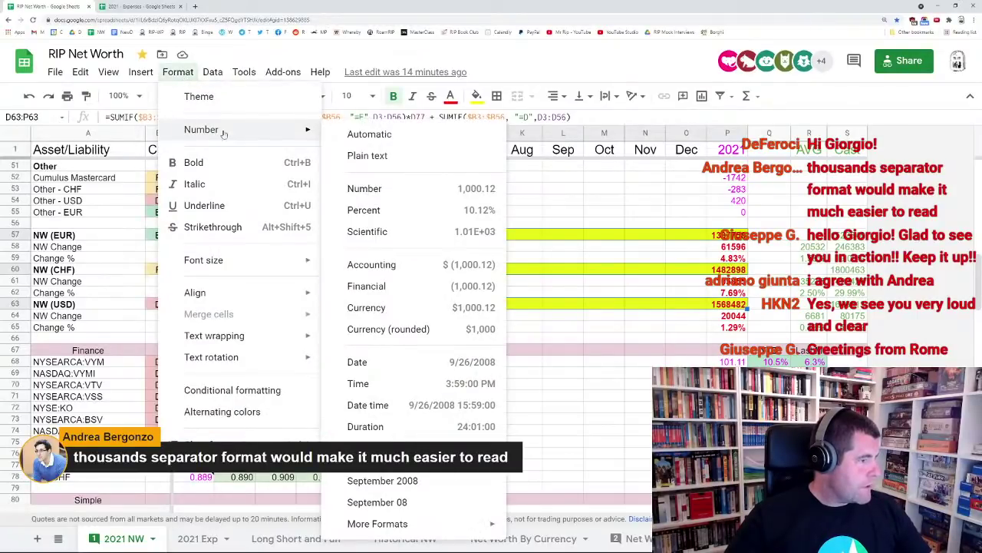
pyautogui.click(395, 186)
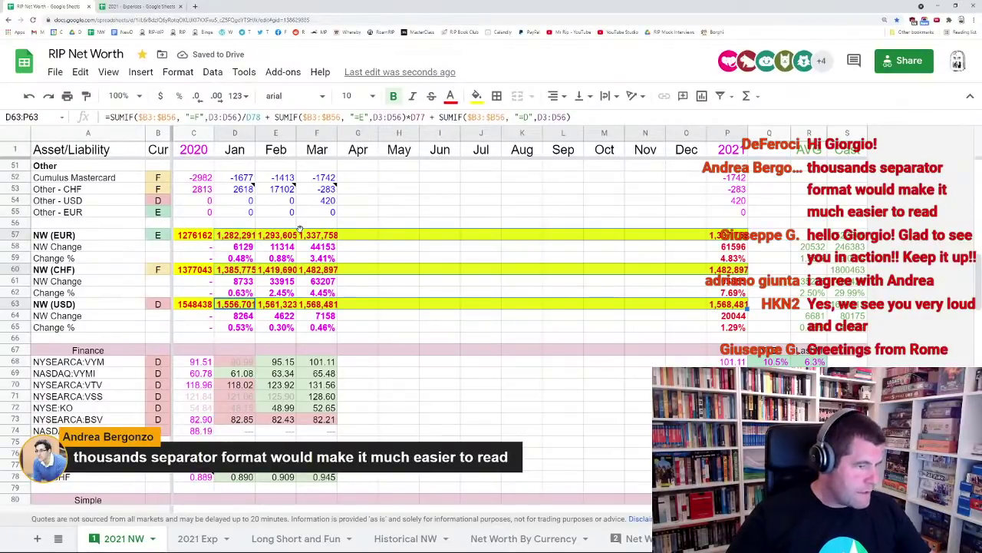
# Undo the Number format on the three net worth rows and deselect them
pyautogui.hotkey('ctrl', 'z')
pyautogui.hotkey('ctrl', 'z')
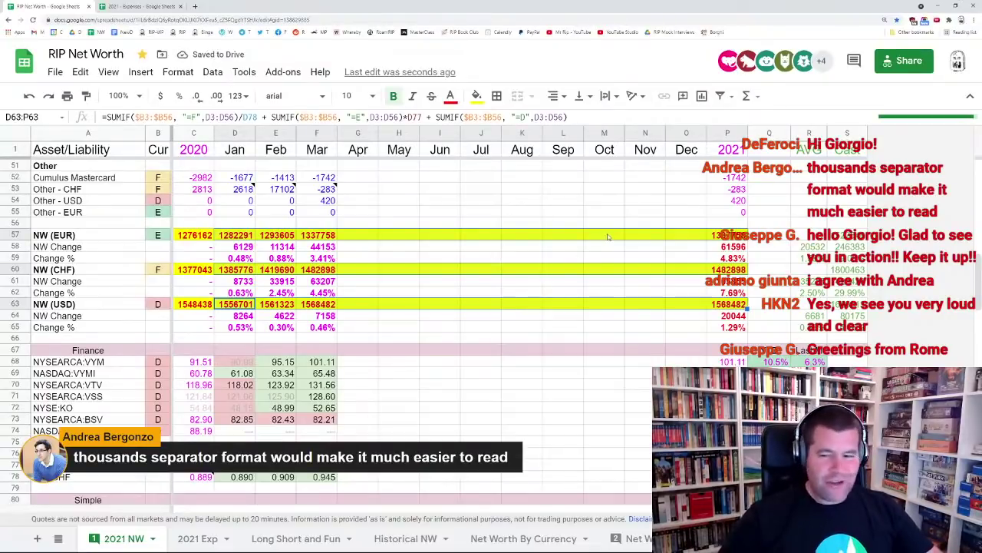
pyautogui.click(621, 361)
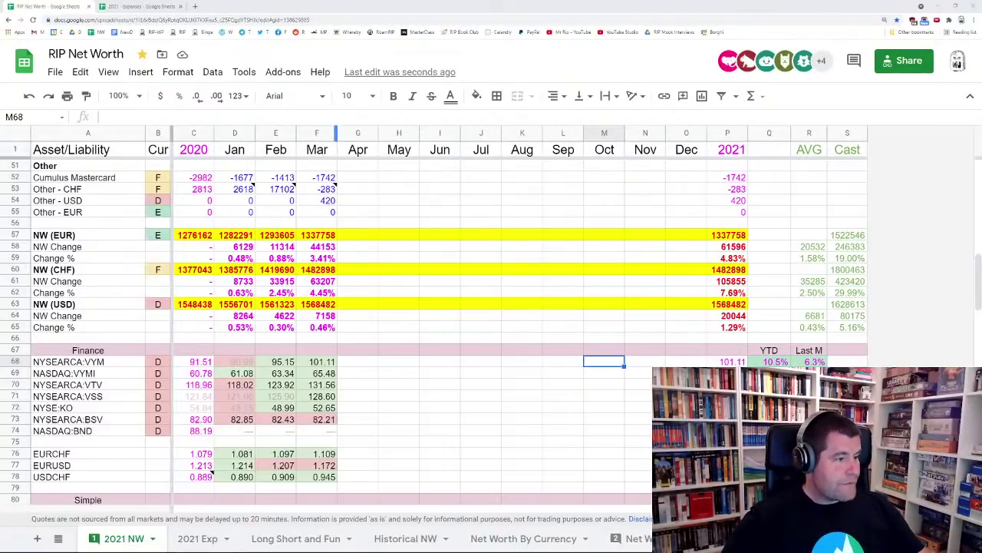
# Check the March VYM formula, look over the 2021 Exp, Long Short and Fun, and Historical NW sheets, and return to 2021 NW
pyautogui.scroll(10, 548, 196)
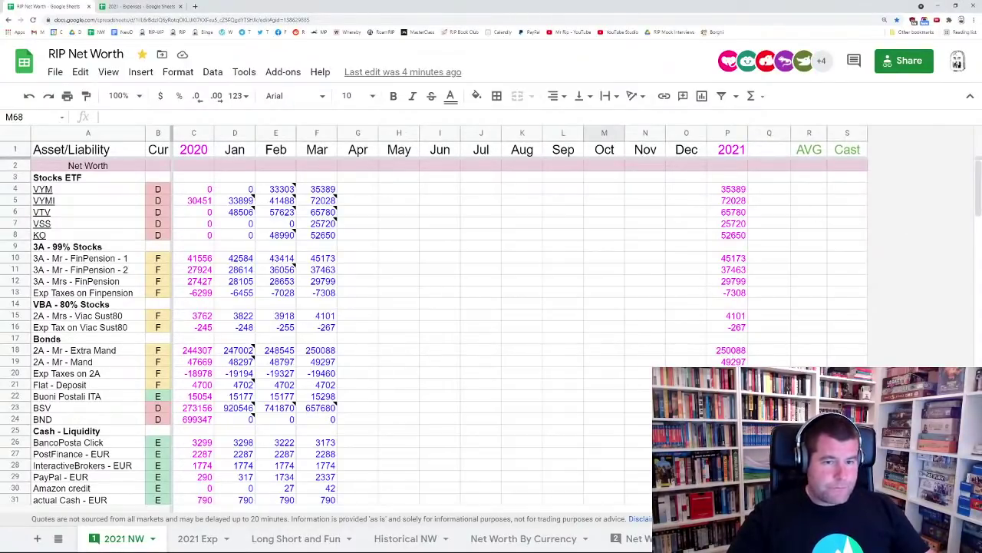
pyautogui.click(321, 193)
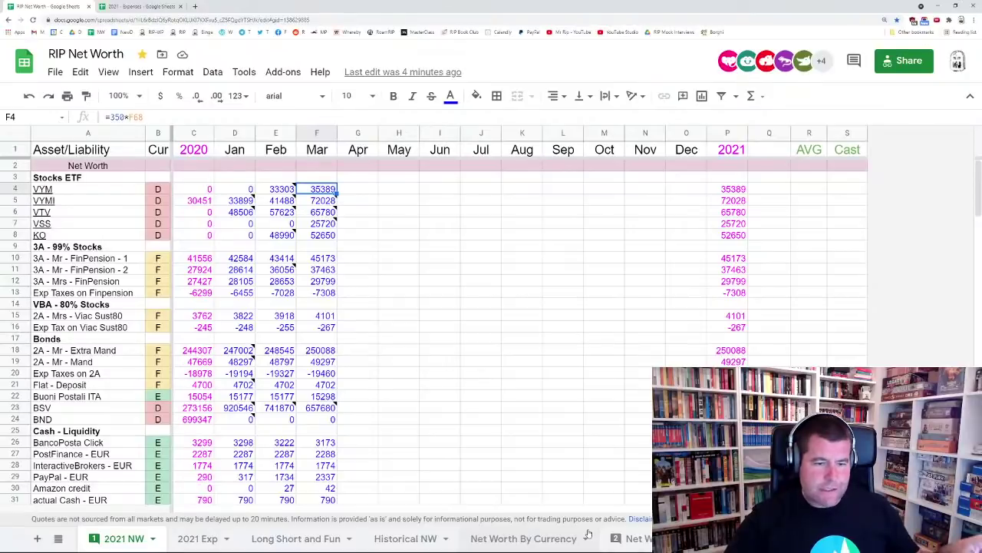
pyautogui.click(219, 539)
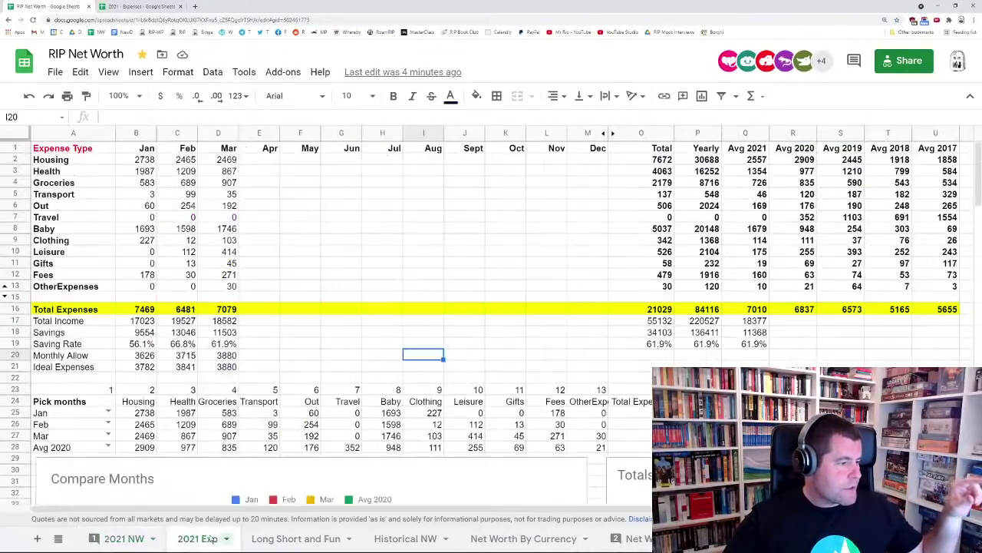
pyautogui.click(274, 538)
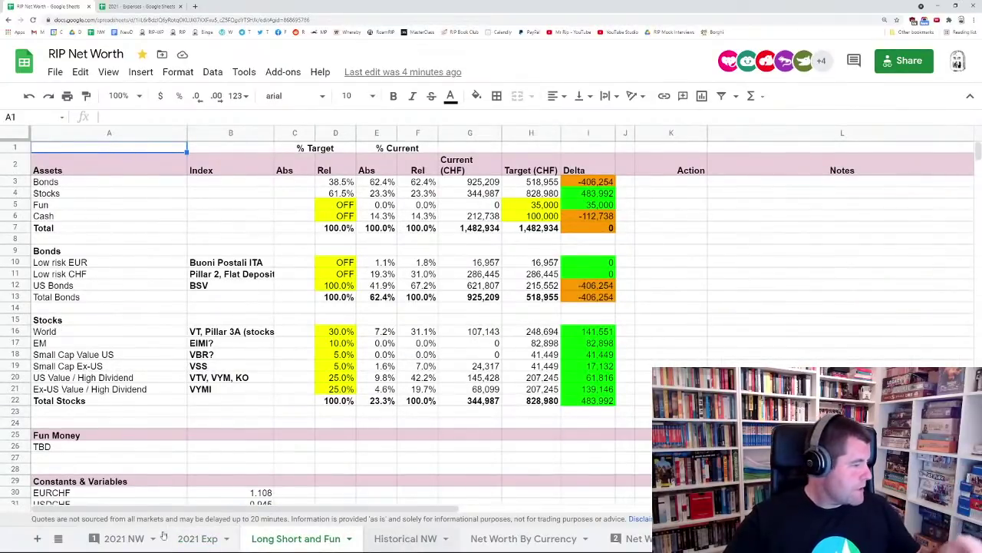
pyautogui.hotkey('ctrl', 'shift', 'pagedown')
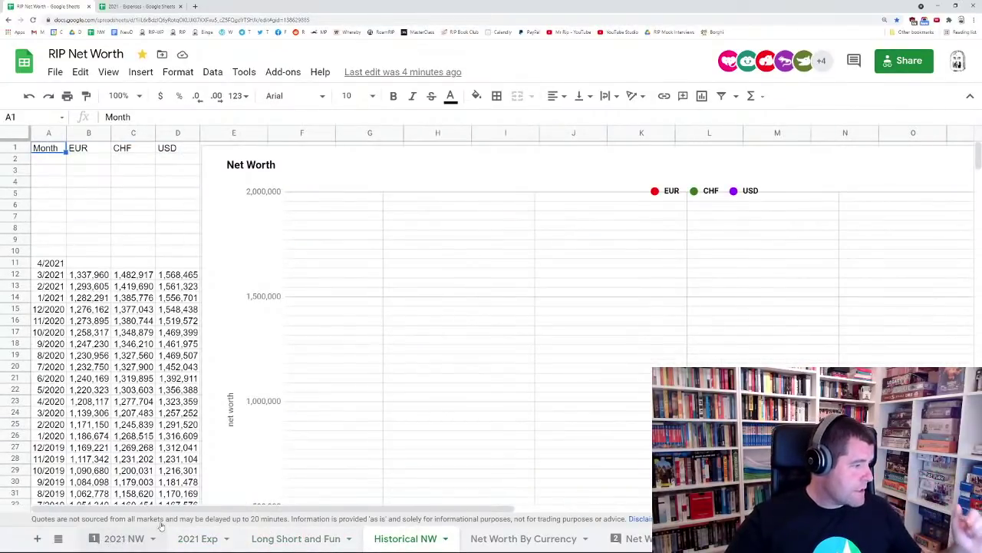
pyautogui.click(142, 537)
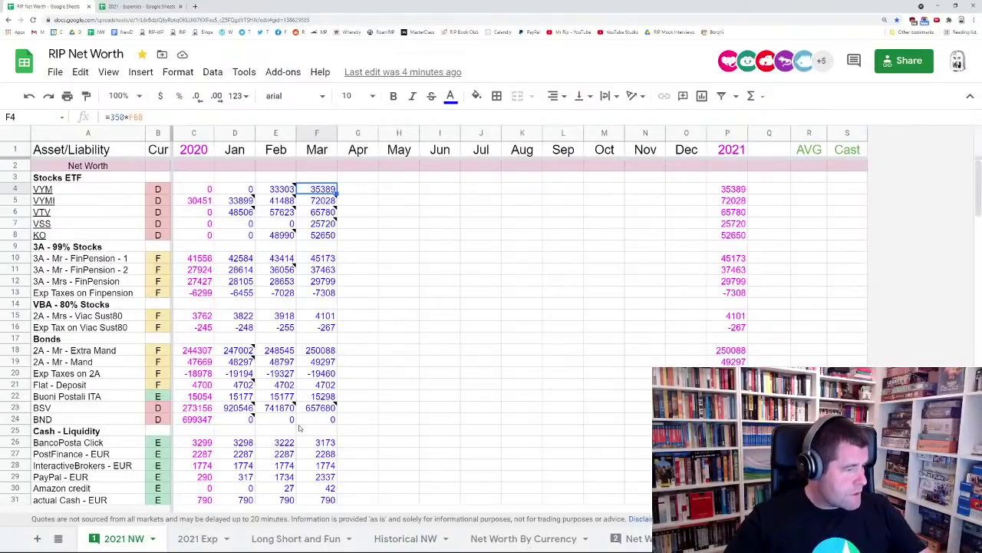
# Review the 2021 NW sheet from the stock ETF rows through bonds, cash, taxes and other items to the NW totals
pyautogui.click(345, 184)
pyautogui.press('Left')
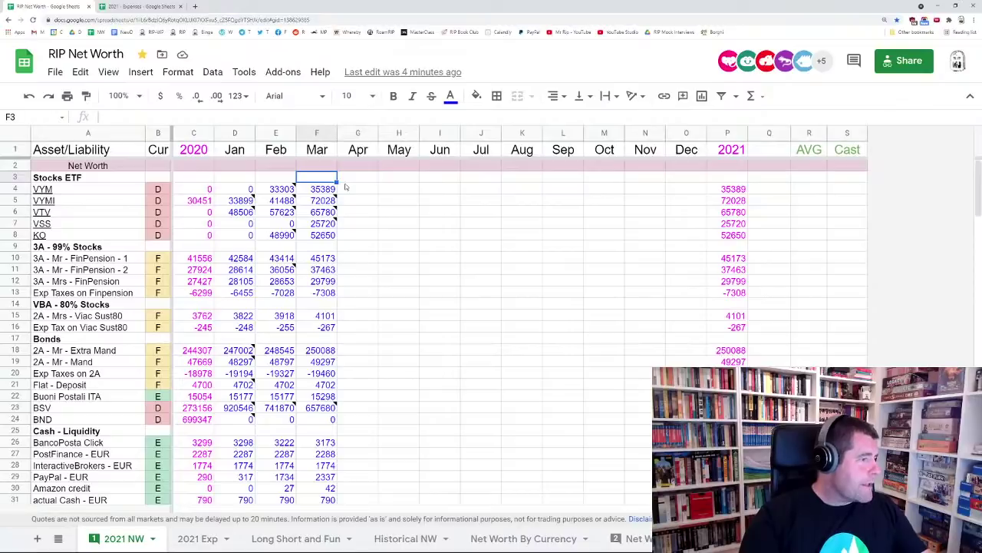
pyautogui.scroll(-3, 380, 257)
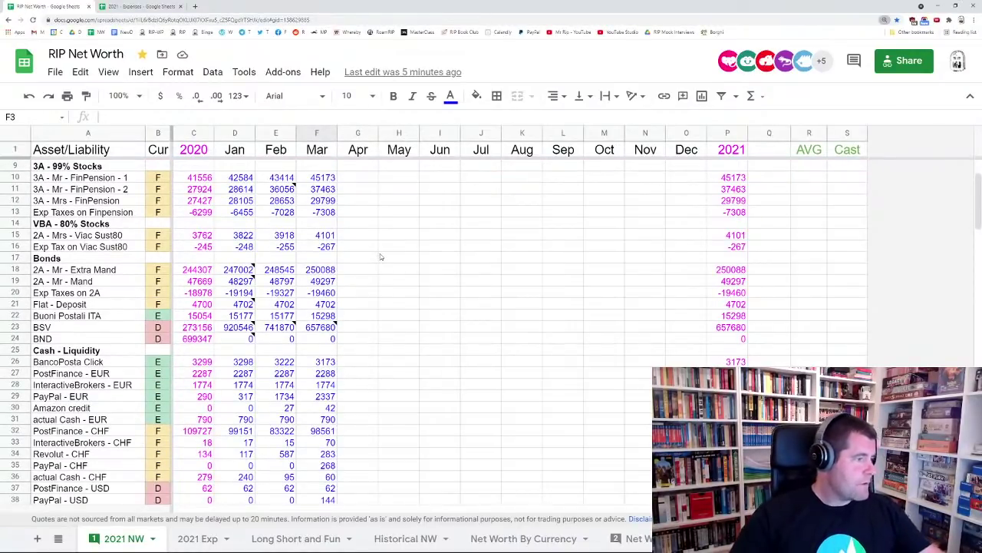
pyautogui.hotkey('ctrl', '-')
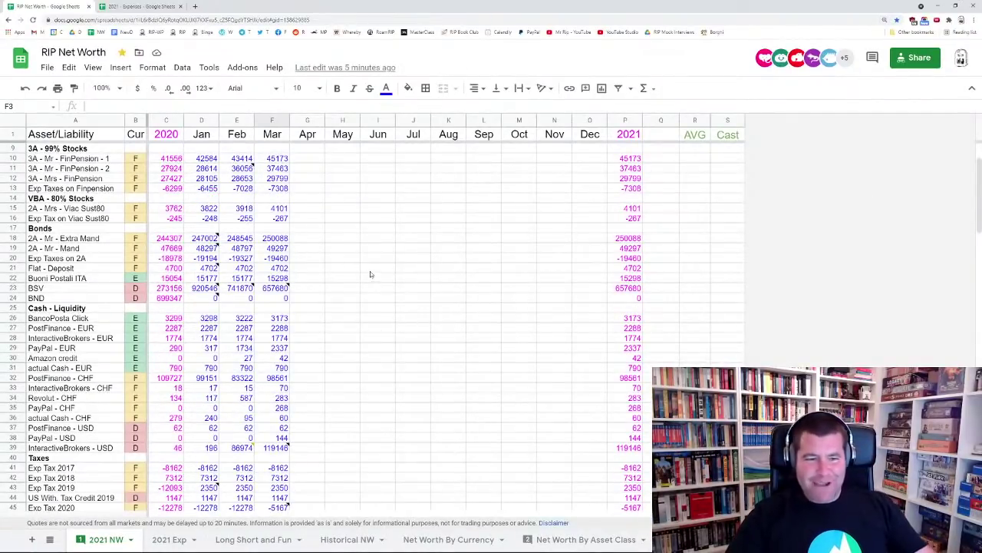
pyautogui.scroll(3, 288, 295)
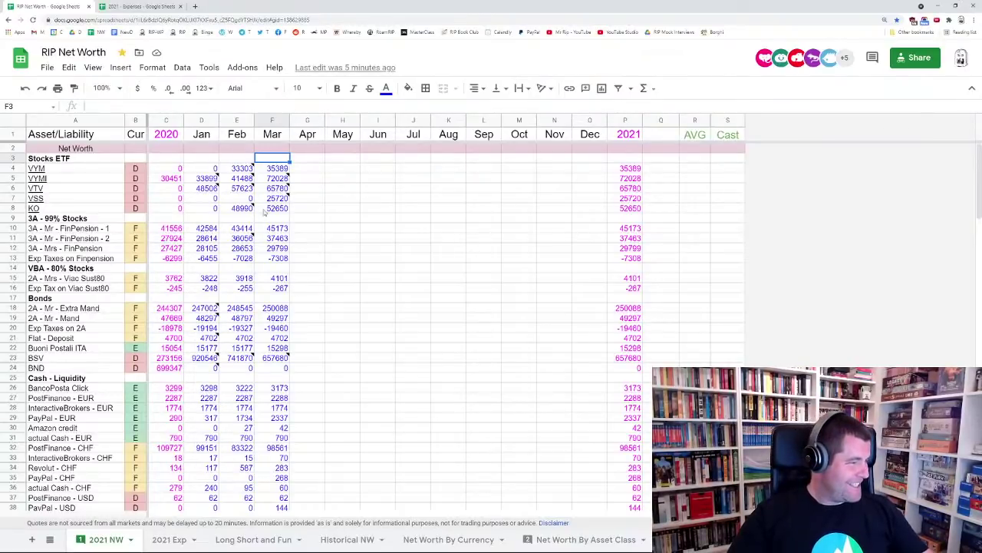
pyautogui.scroll(-3, 178, 229)
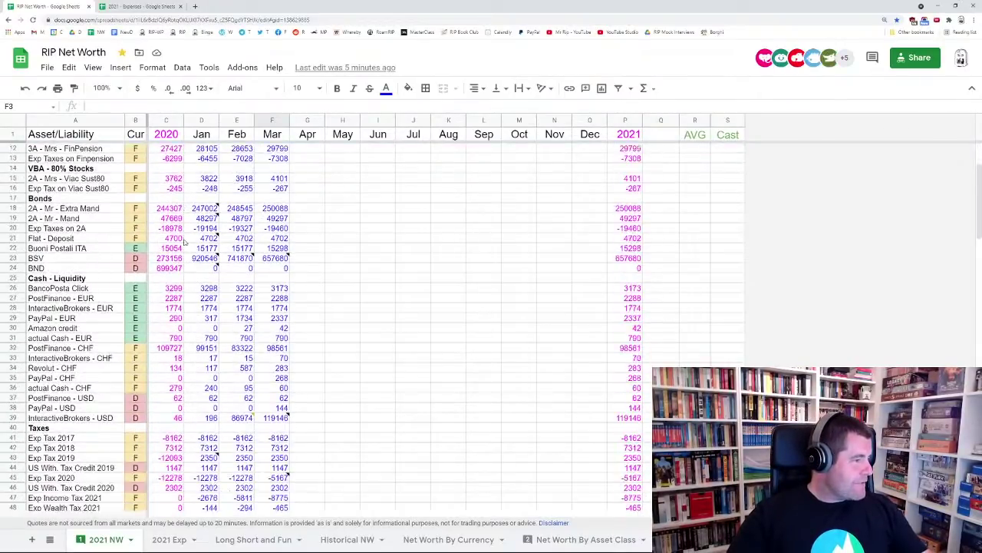
pyautogui.scroll(-5, 184, 242)
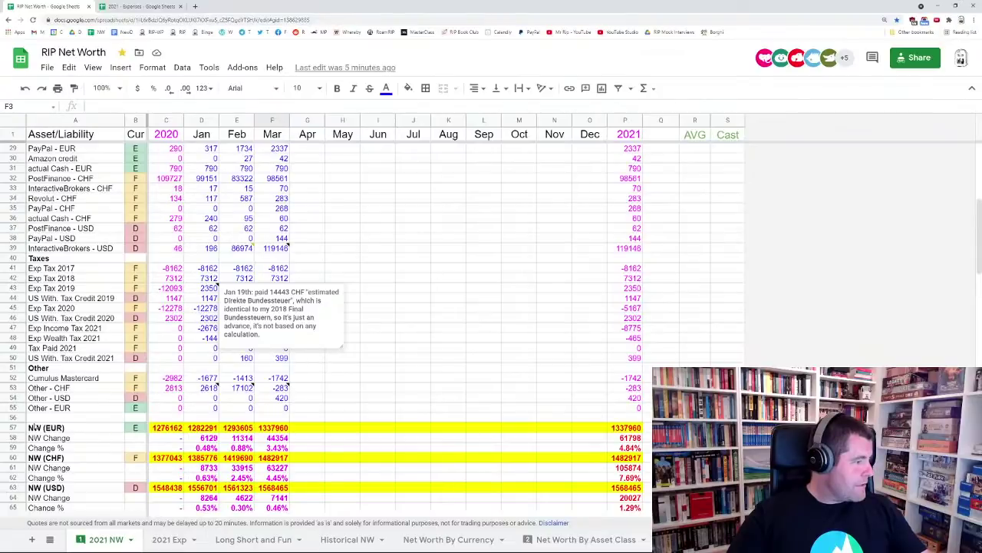
pyautogui.scroll(3, 296, 416)
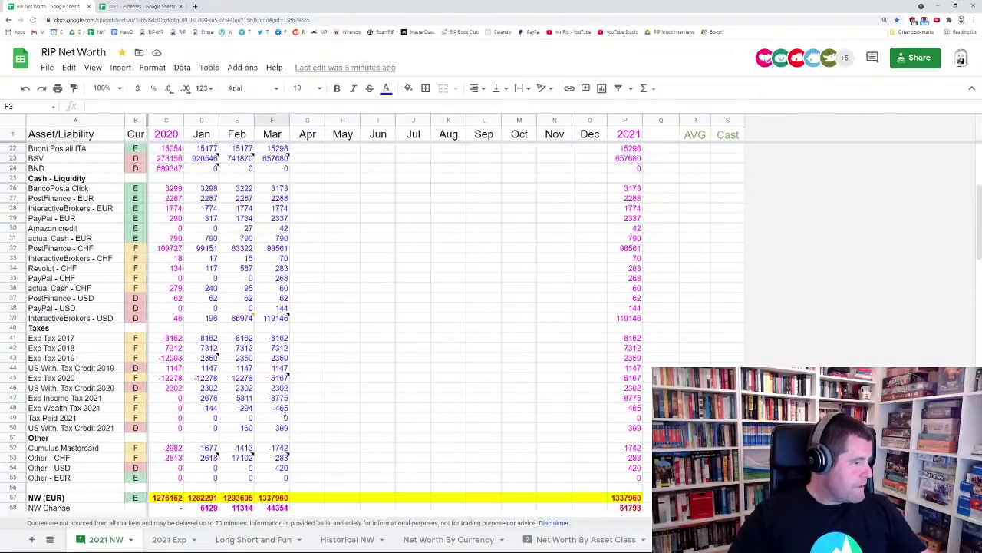
# Return to the Stocks ETF section and highlight its block from the heading through the March KO value
pyautogui.scroll(2, 282, 414)
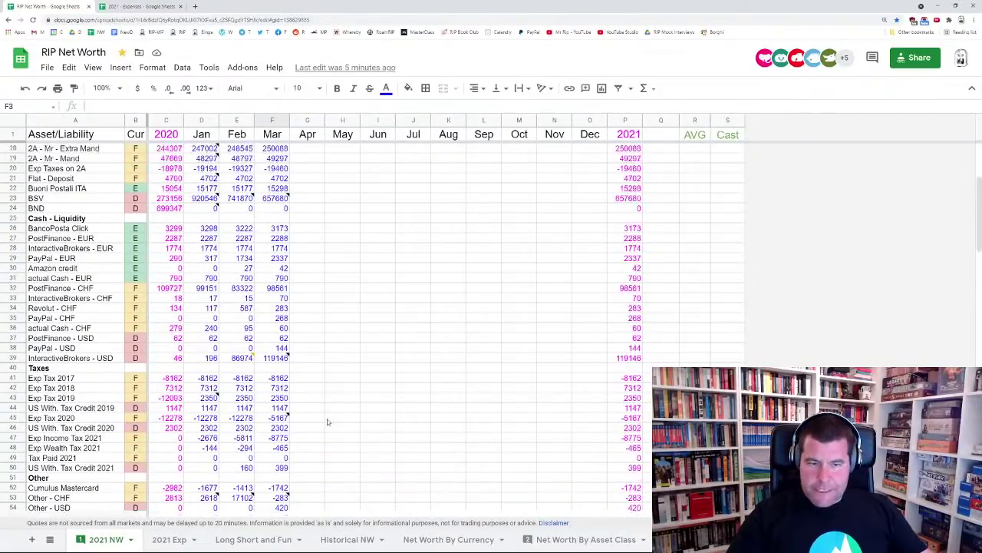
pyautogui.scroll(7, 327, 421)
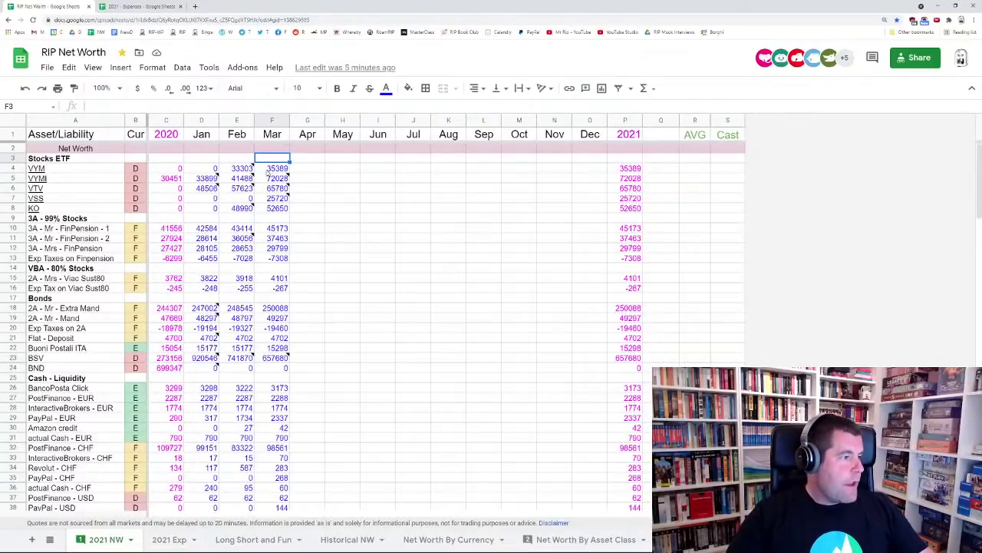
pyautogui.click(64, 160)
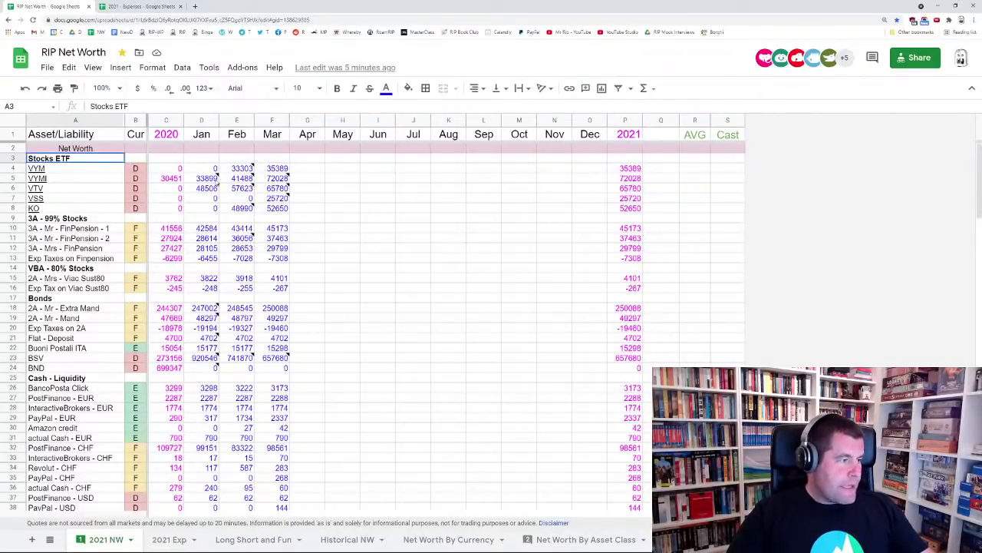
pyautogui.moveTo(65, 160); pyautogui.dragTo(286, 216)
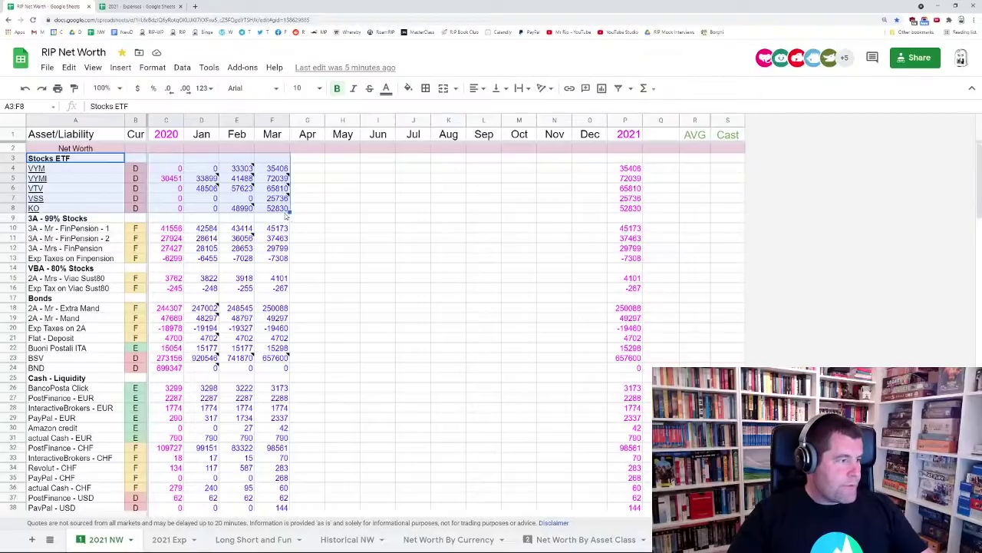
pyautogui.click(307, 210)
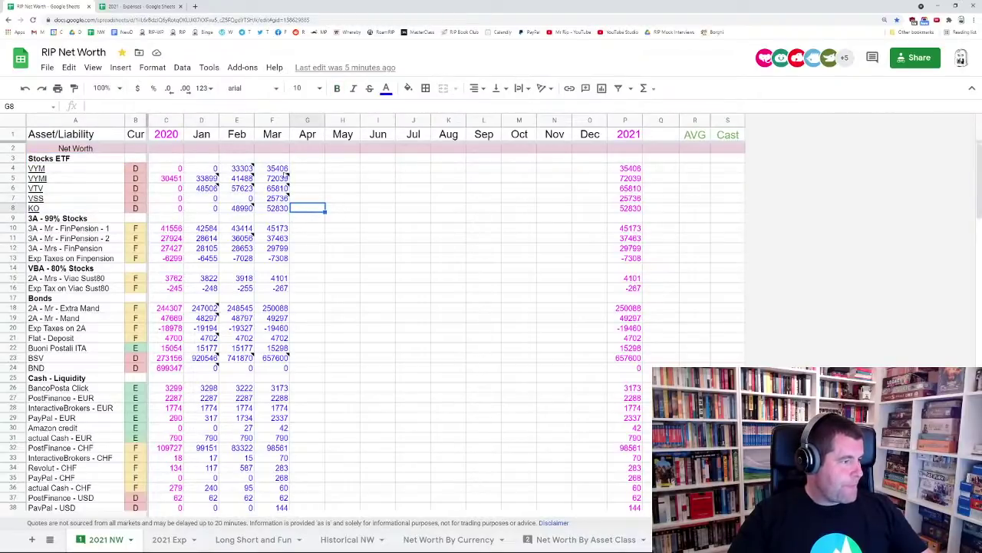
# Check the March VYM formula, the VYM and VYMI label cells, and the February VYM formula and purchase note
pyautogui.click(277, 171)
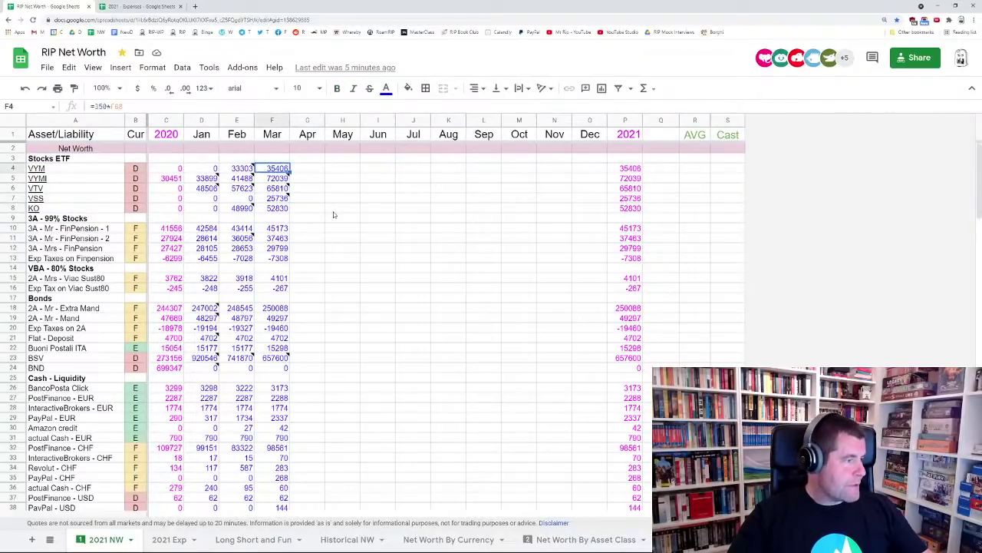
pyautogui.click(56, 172)
pyautogui.click(51, 182)
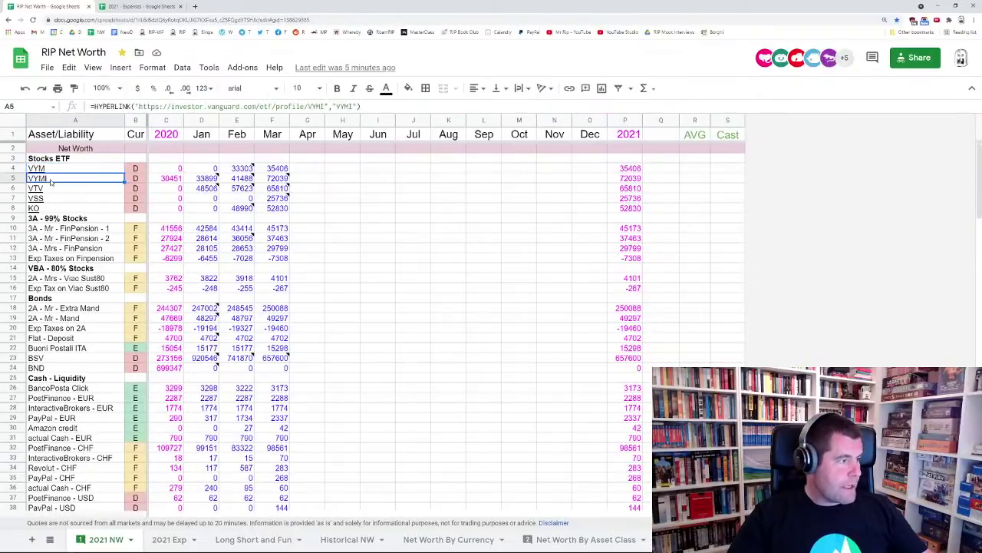
pyautogui.click(225, 170)
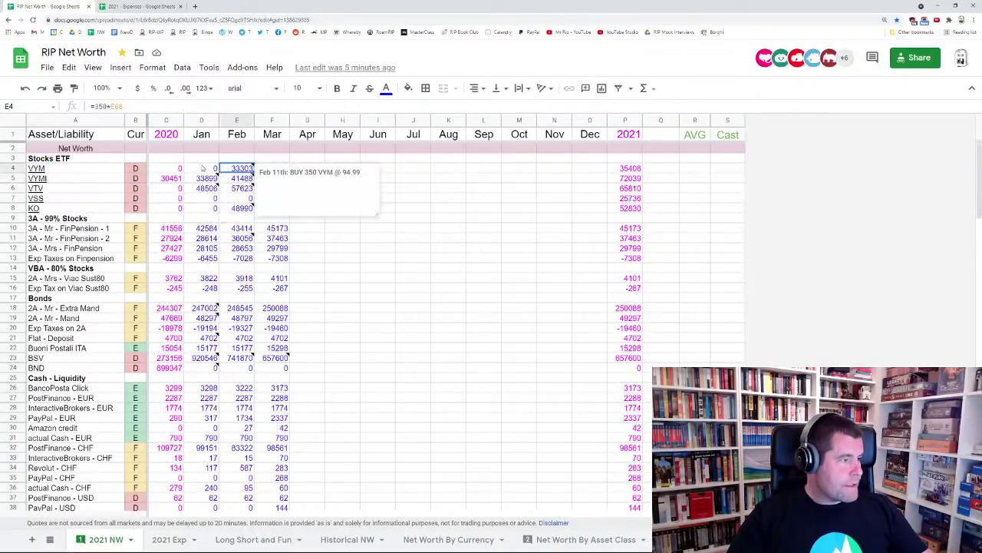
# Highlight the 2020 values of the stock holdings from VYM down to KO
pyautogui.click(174, 169)
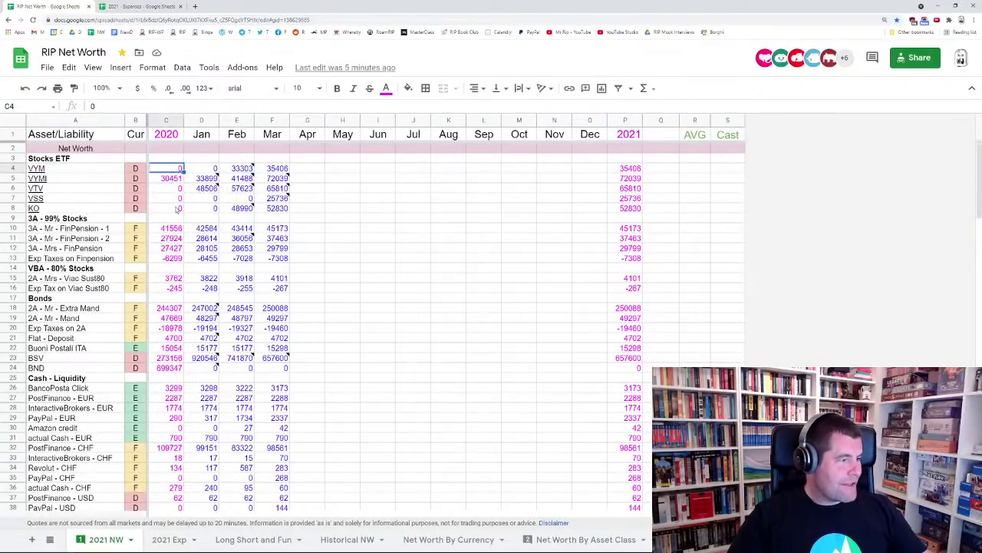
pyautogui.keyDown('shift'); pyautogui.click(178, 208); pyautogui.keyUp('shift')
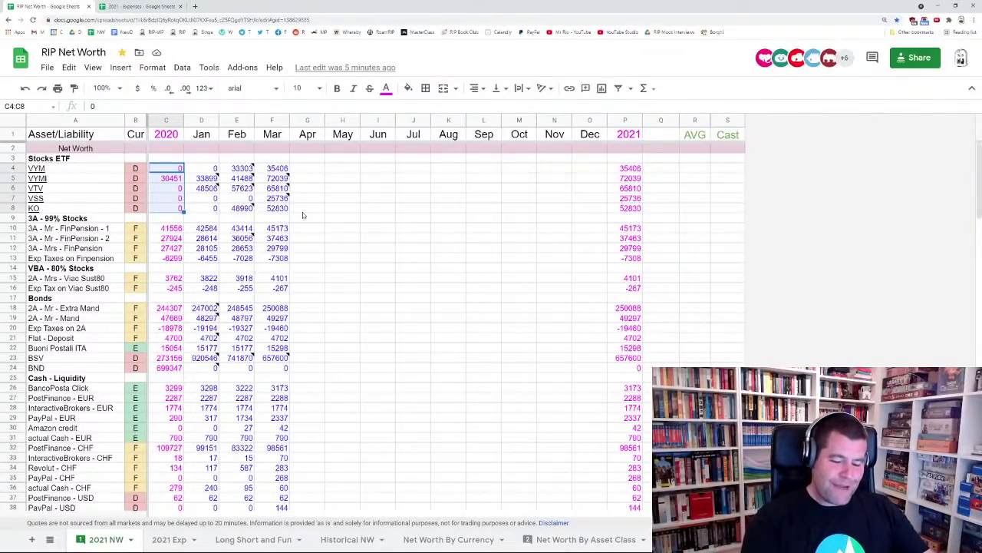
pyautogui.press('Right')
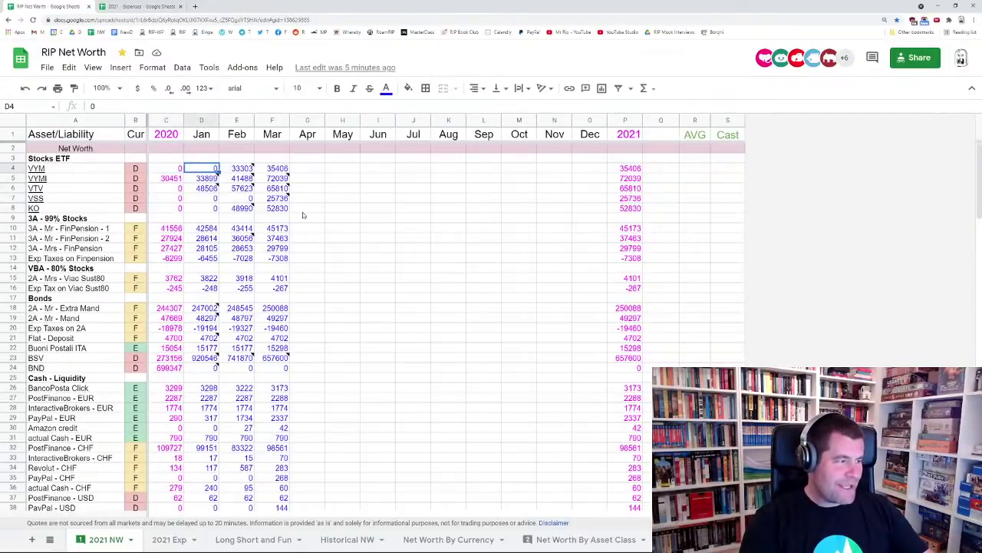
pyautogui.press('Left')
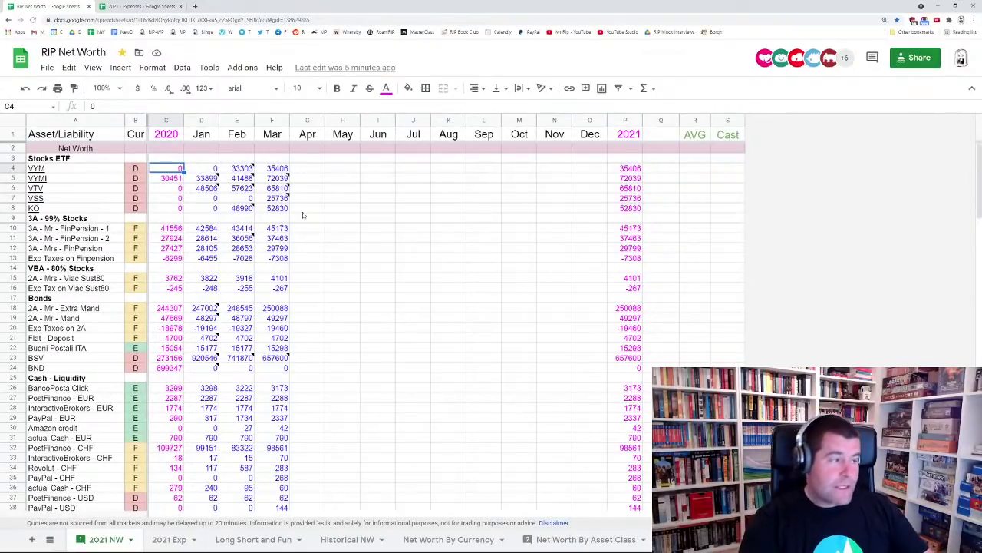
pyautogui.hotkey('shift', 'Down')
pyautogui.hotkey('shift', 'Down')
pyautogui.hotkey('shift', 'Down')
pyautogui.hotkey('shift', 'Down')
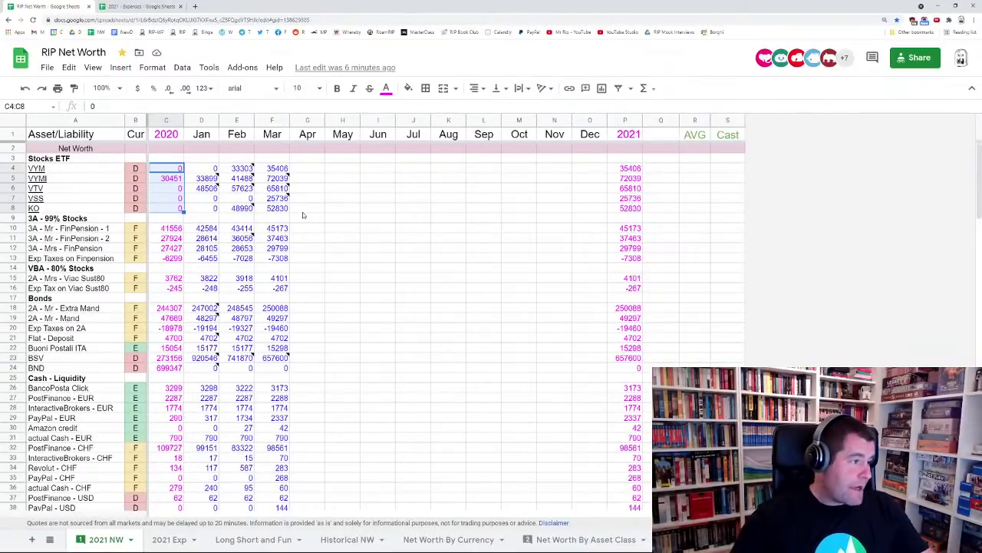
# Check the VYM cells for January, 2020 and March, and highlight the March VYM and VYMI values with their earlier columns
pyautogui.click(208, 169)
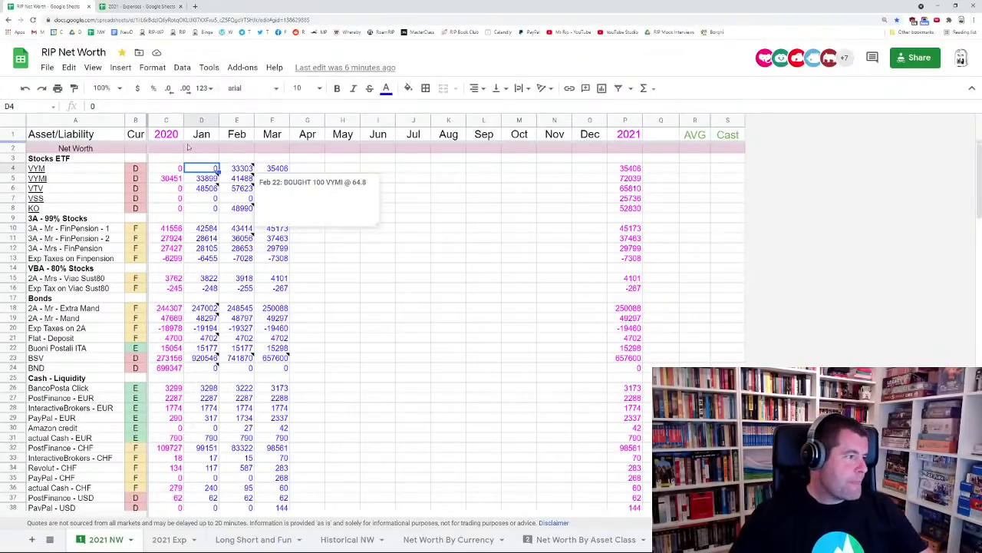
pyautogui.click(170, 169)
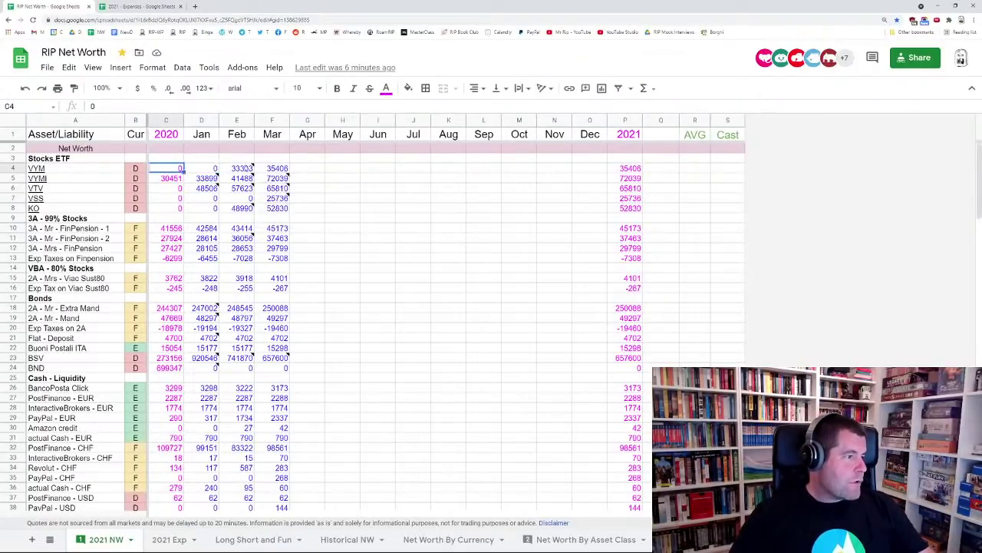
pyautogui.click(272, 170)
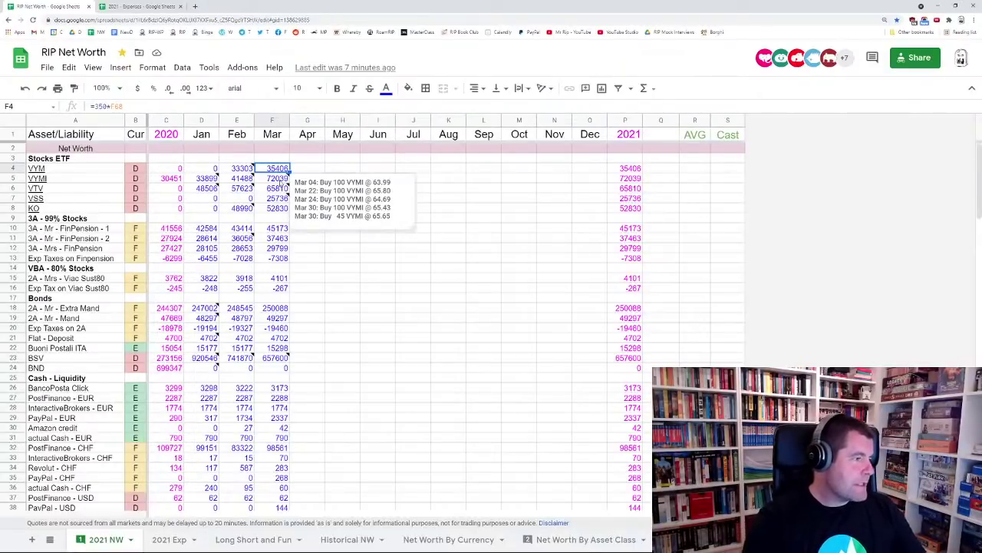
pyautogui.click(282, 180)
pyautogui.hotkey('shift', 'Up')
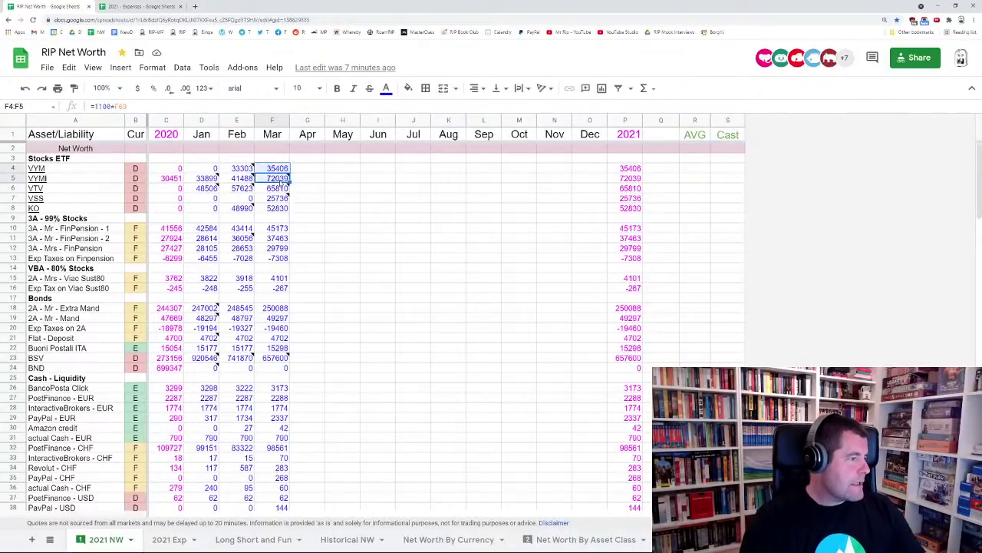
pyautogui.hotkey('ctrl', 'shift', 'Left')
pyautogui.hotkey('shift', 'Right')
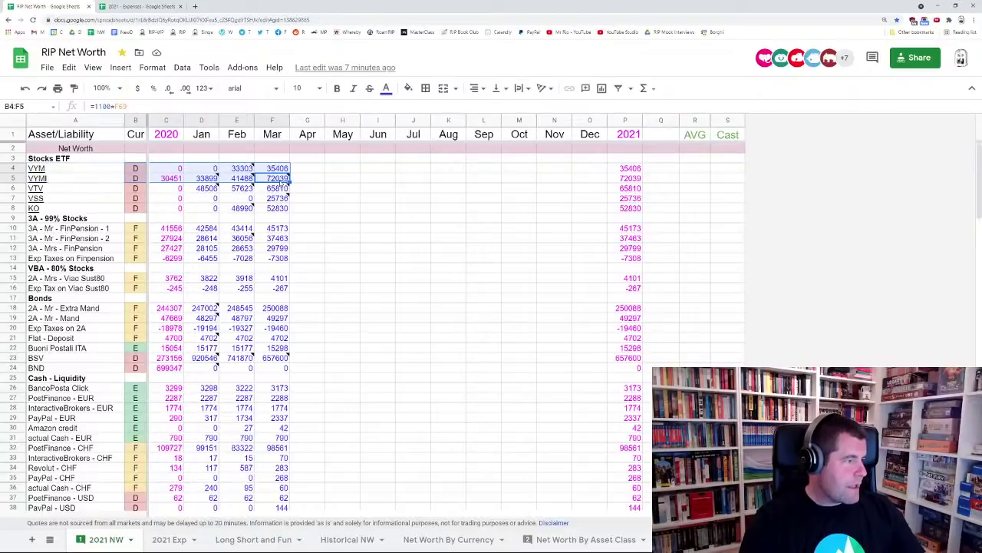
pyautogui.hotkey('shift', 'Right')
# Move back along the VYMI row and highlight the VYM and VYMI labels together
pyautogui.press('Left')
pyautogui.press('Left')
pyautogui.press('Left')
pyautogui.press('Left')
pyautogui.press('Left')
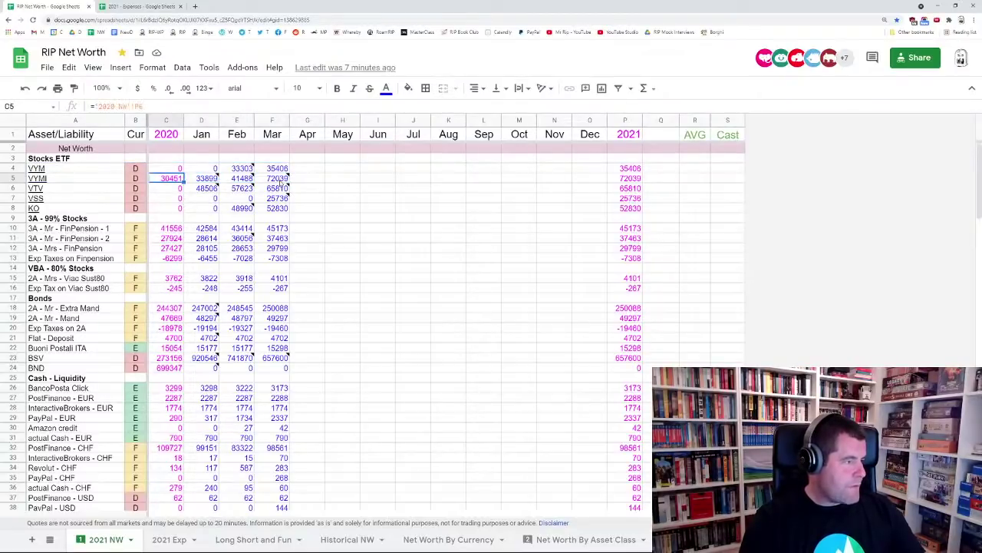
pyautogui.press('Up')
pyautogui.hotkey('shift', 'Down')
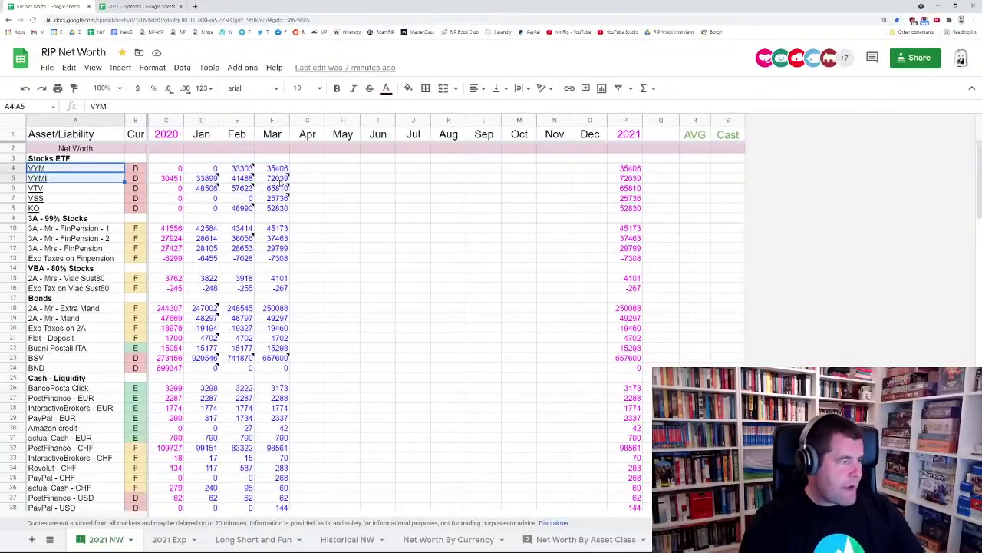
# Go across the VYM row from its label to the monthly values and inspect the March formula
pyautogui.press('Right')
pyautogui.press('Right')
pyautogui.press('Right')
pyautogui.press('Right')
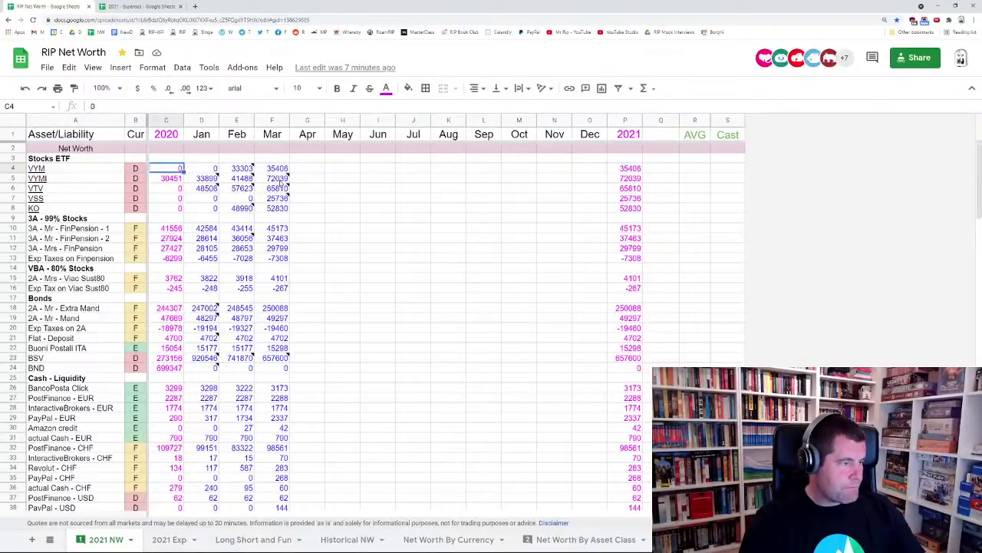
pyautogui.press('Right')
pyautogui.press('Right')
pyautogui.press('Left')
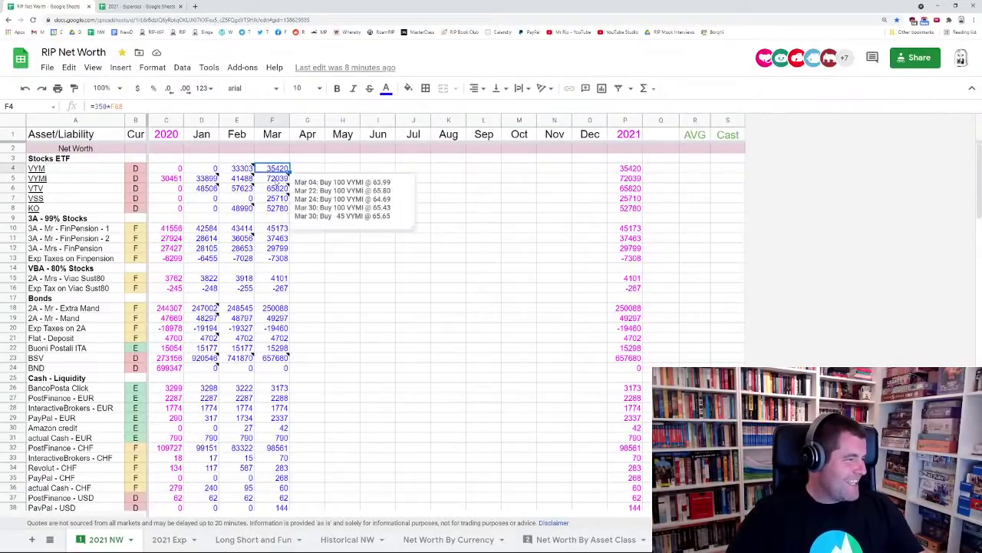
# Check the March VSS formula and purchase note, highlight the VYM and VYMI rows through March, and select the VTV label
pyautogui.click(277, 180)
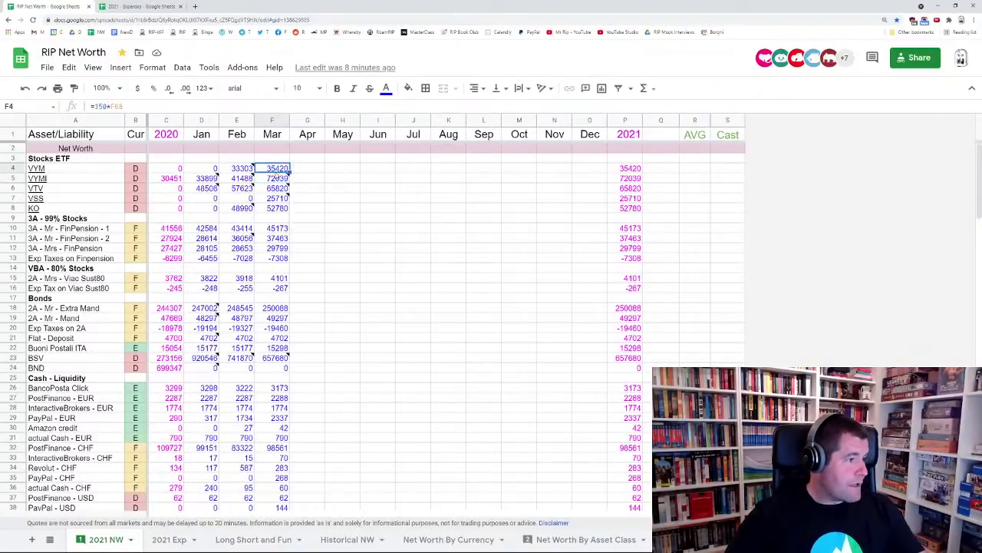
pyautogui.click(274, 189)
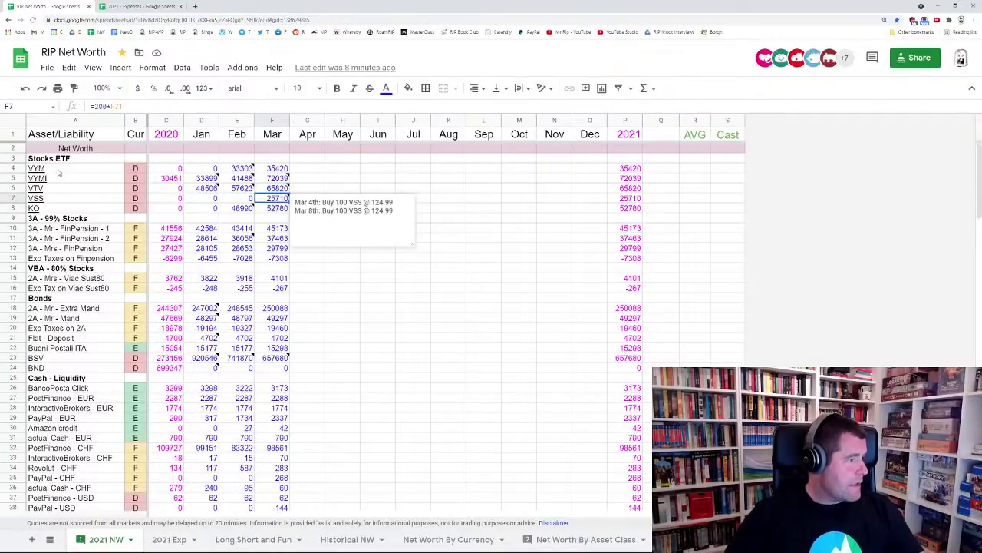
pyautogui.moveTo(58, 173); pyautogui.dragTo(276, 176)
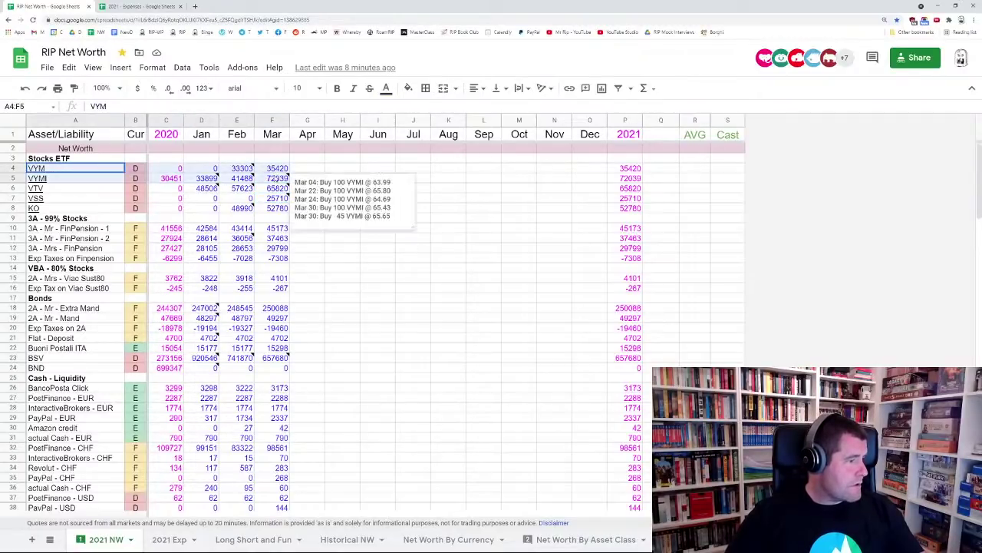
pyautogui.click(39, 191)
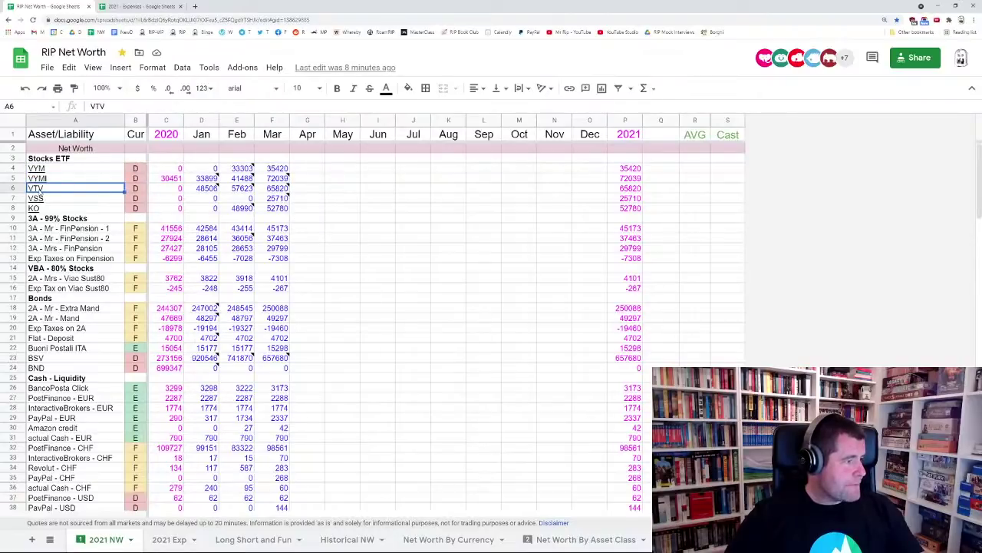
# Highlight the VYM row and the VYMI row one after the other, from label through March, and clear the selection
pyautogui.click(44, 171)
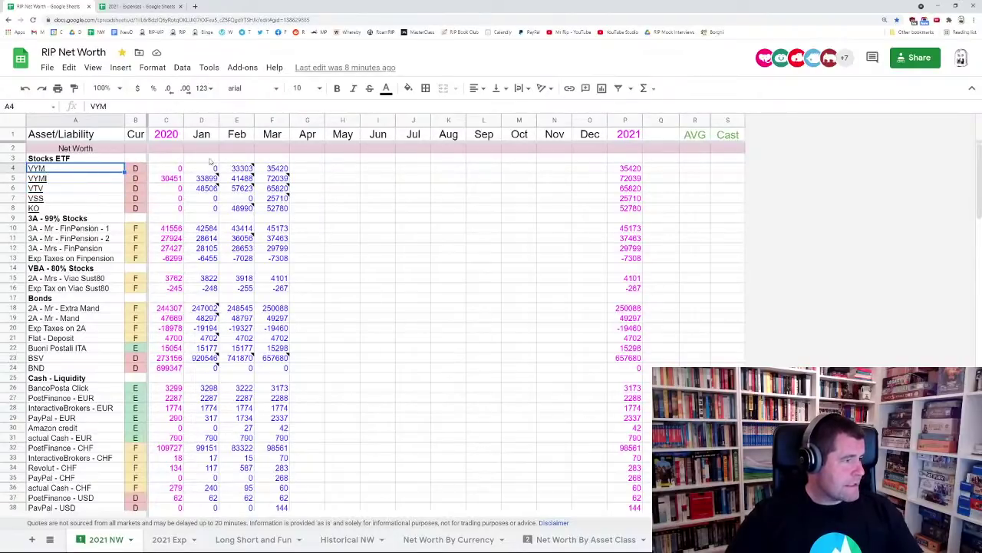
pyautogui.keyDown('shift'); pyautogui.click(278, 170); pyautogui.keyUp('shift')
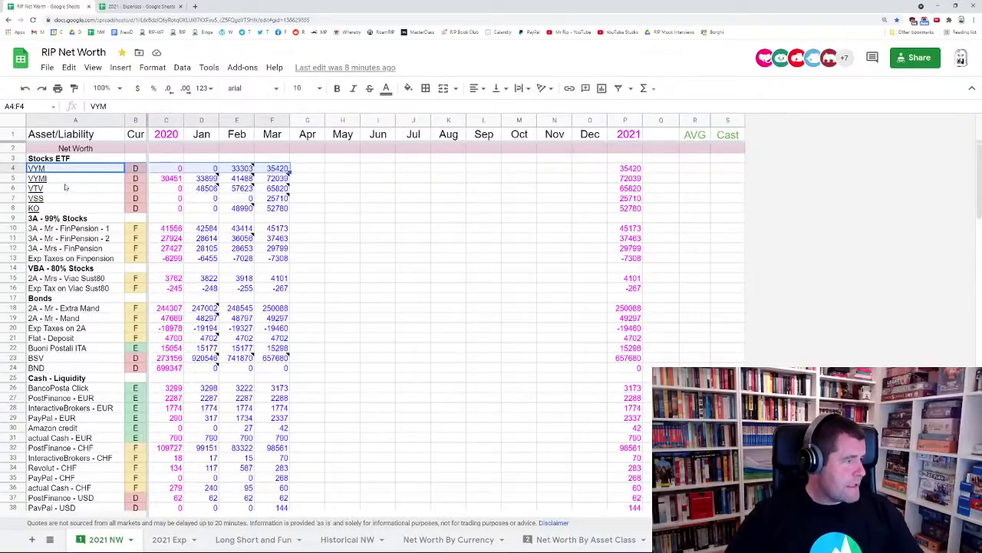
pyautogui.click(72, 179)
pyautogui.keyDown('shift'); pyautogui.click(277, 179); pyautogui.keyUp('shift')
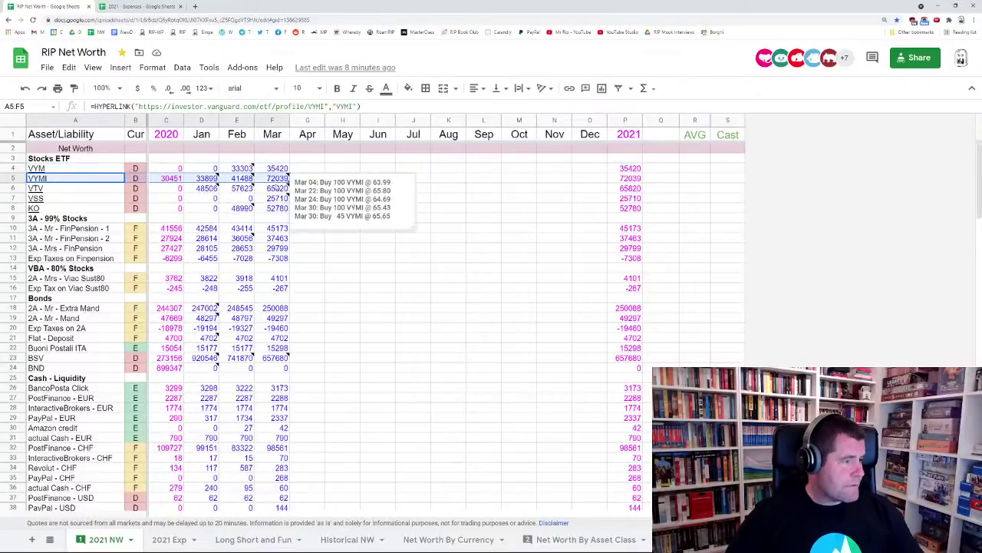
pyautogui.click(295, 170)
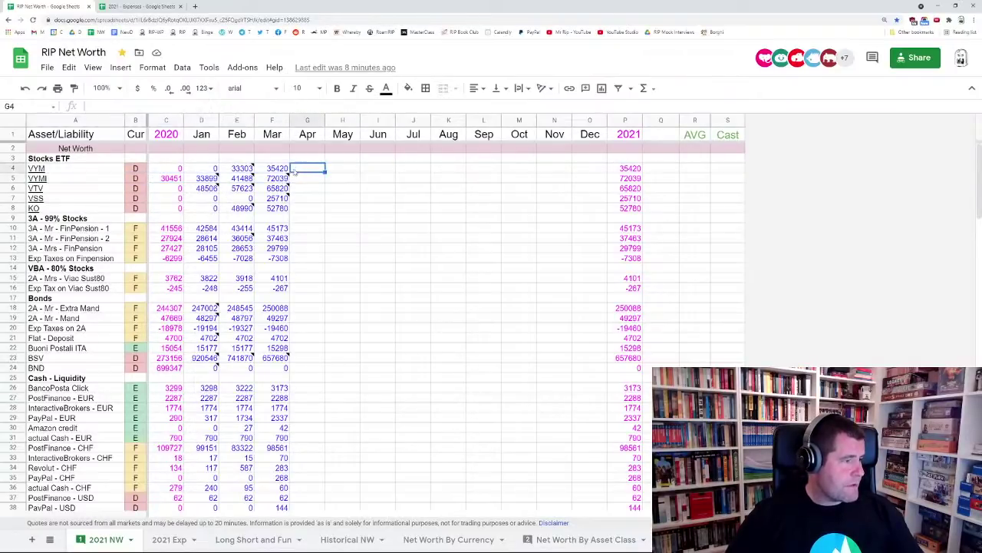
# Inspect the March formulas of VYMI, VTV, VSS and KO, including the VTV and VSS purchase notes
pyautogui.click(277, 178)
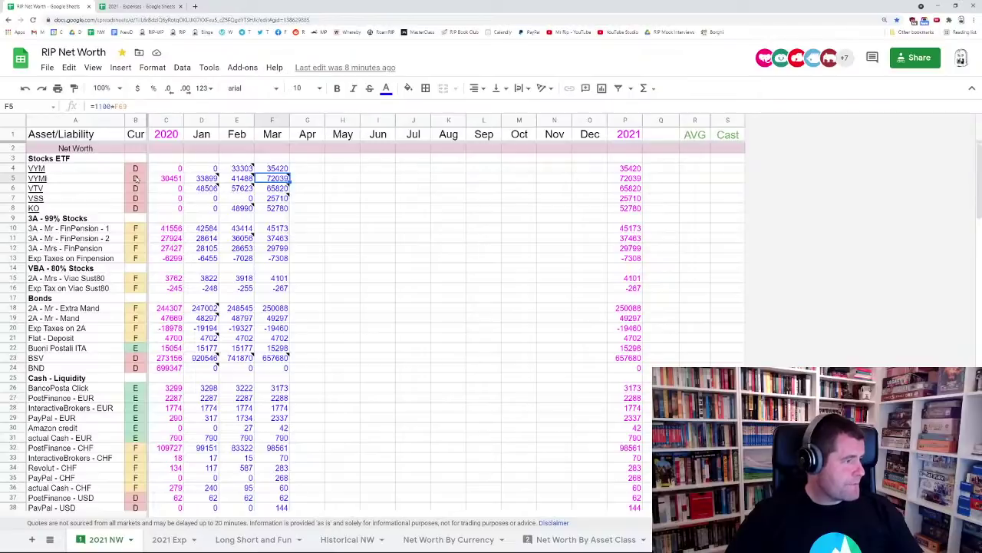
pyautogui.click(278, 192)
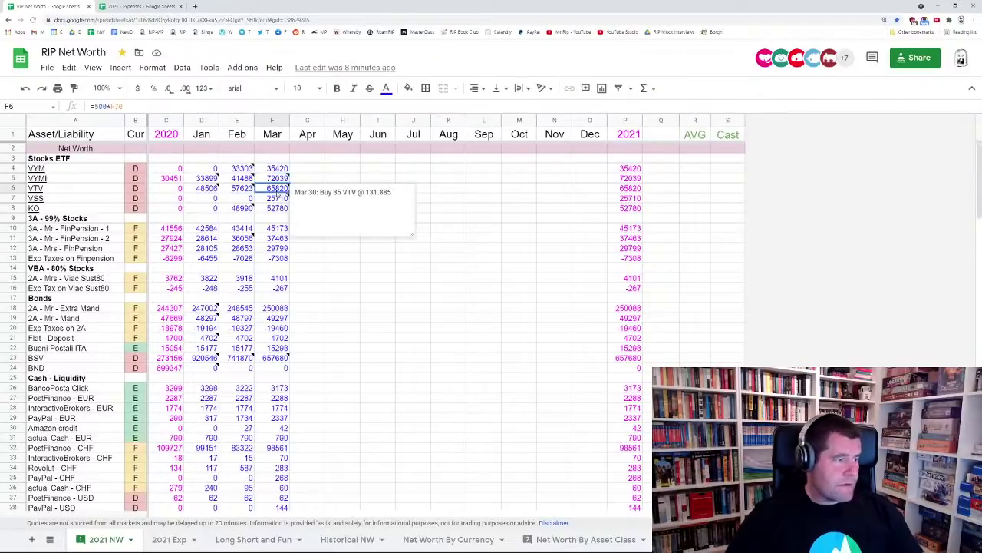
pyautogui.moveTo(275, 201)
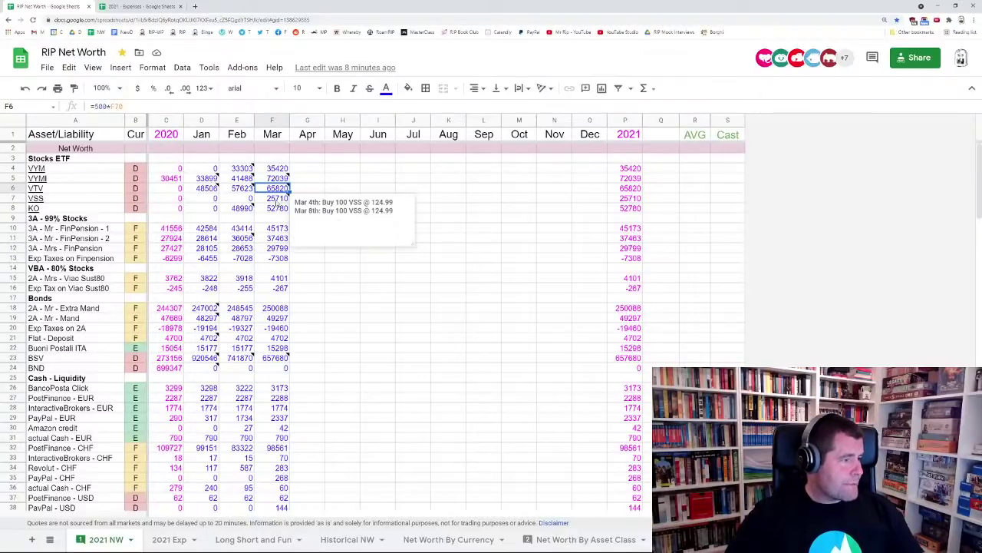
pyautogui.click(277, 201)
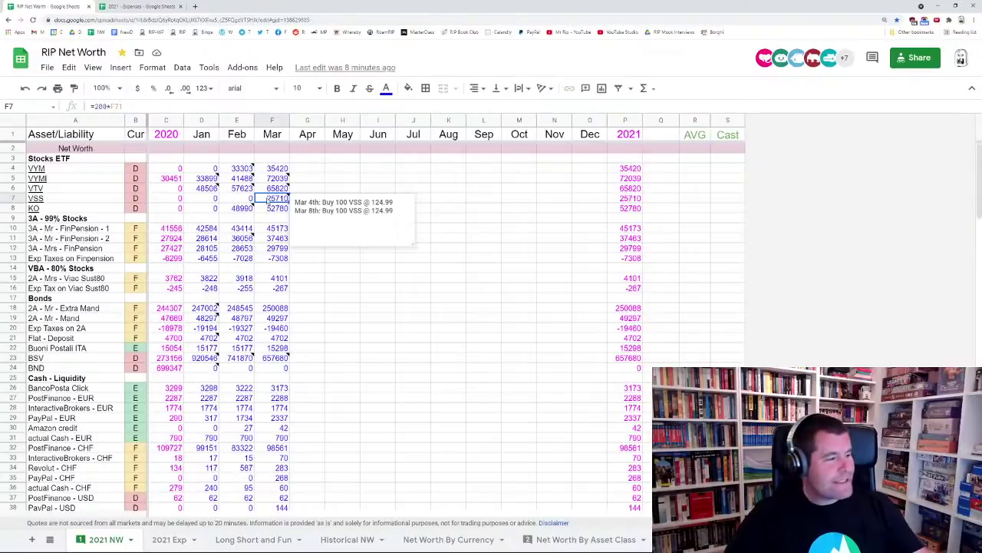
pyautogui.click(276, 209)
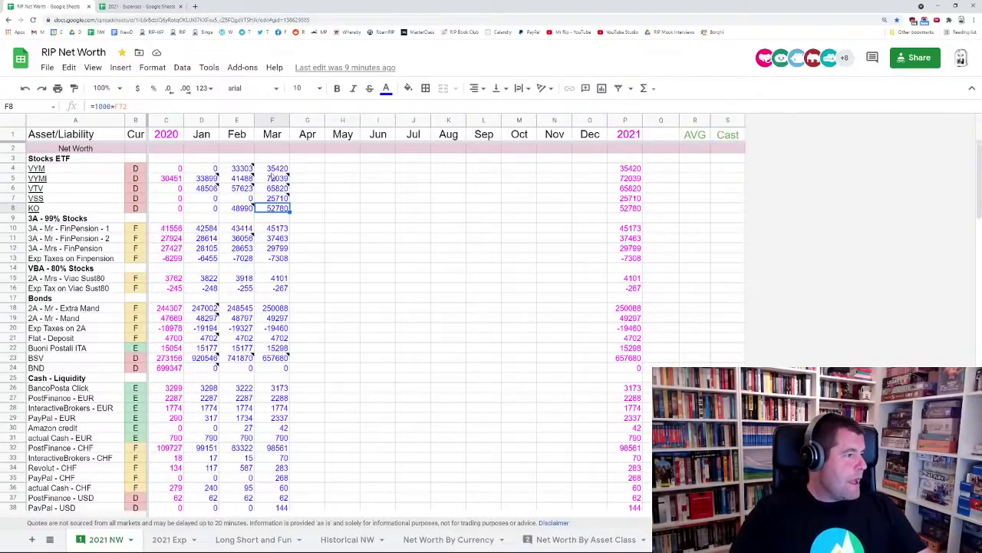
# Examine the share count and price reference in the March VYM formula under Stocks ETF, keeping the formula as is
pyautogui.click(276, 168)
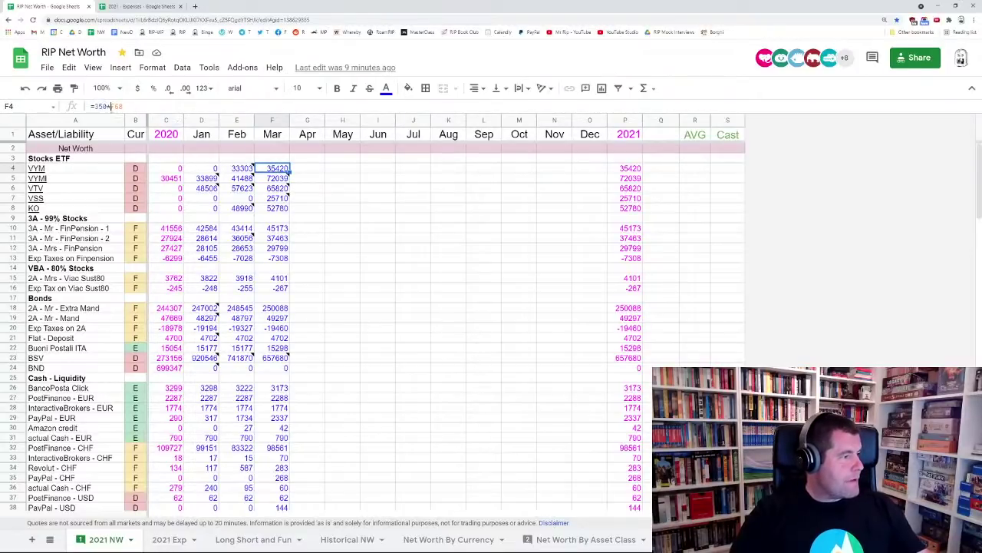
pyautogui.click(113, 108)
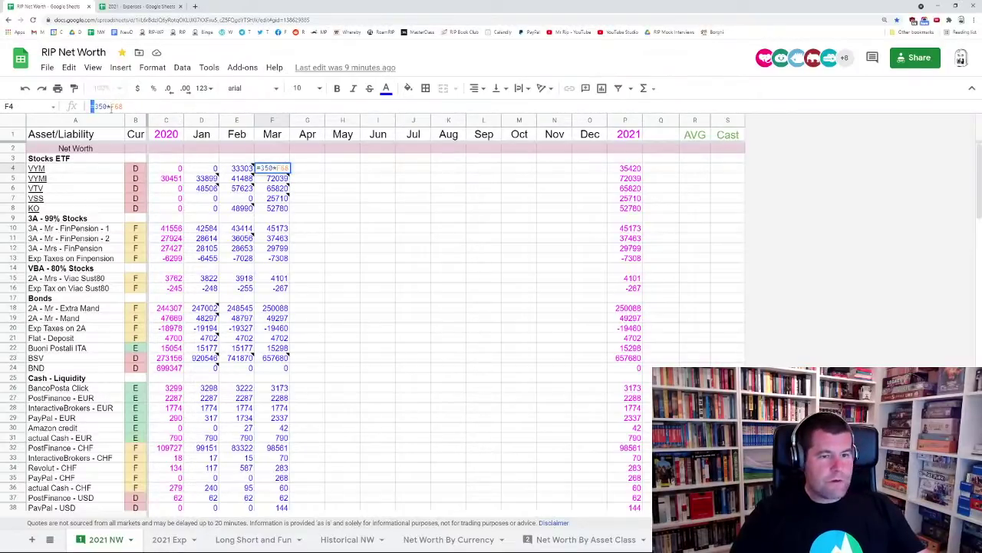
pyautogui.moveTo(108, 107); pyautogui.dragTo(95, 107)
pyautogui.click(121, 107)
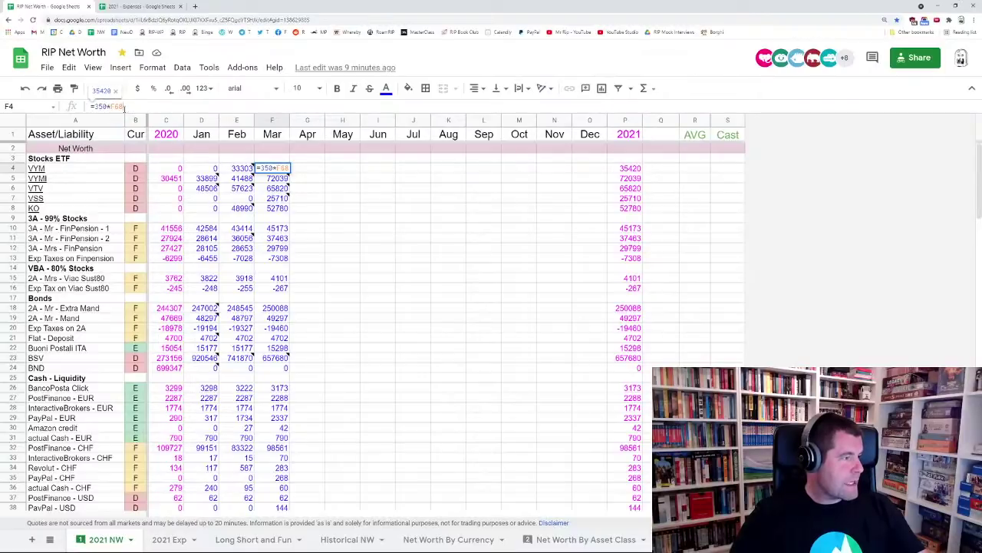
pyautogui.press('Return')
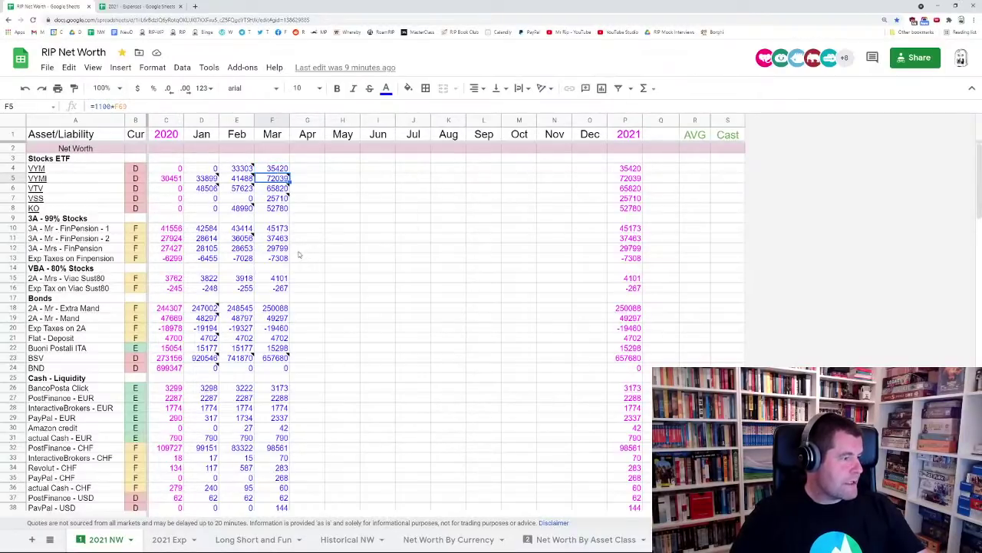
# Find the March NYSEARCA:VYM price in the Finance section and inspect its GoogleFinance formula without editing it
pyautogui.scroll(-10, 299, 251)
pyautogui.scroll(-2, 299, 251)
pyautogui.click(284, 191)
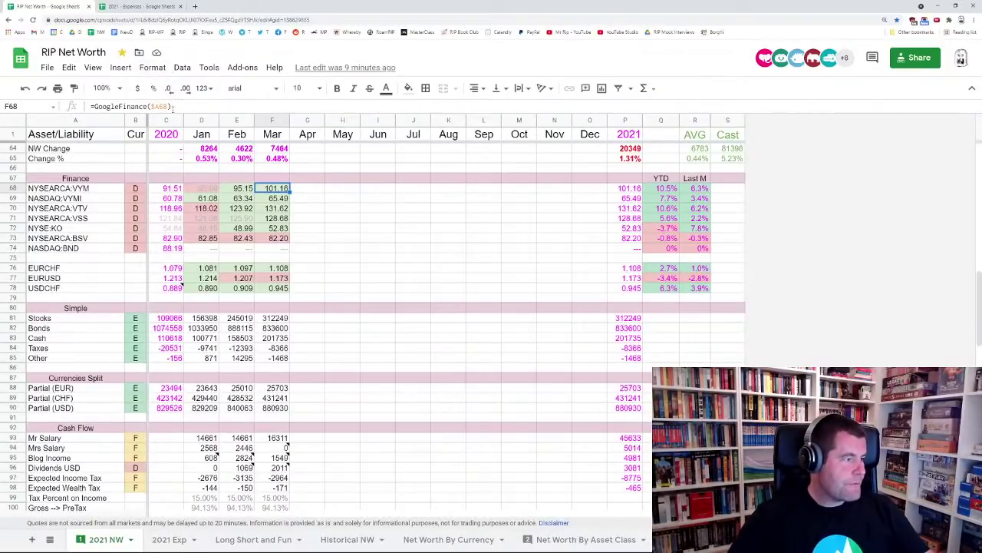
pyautogui.click(172, 108)
pyautogui.press('Escape')
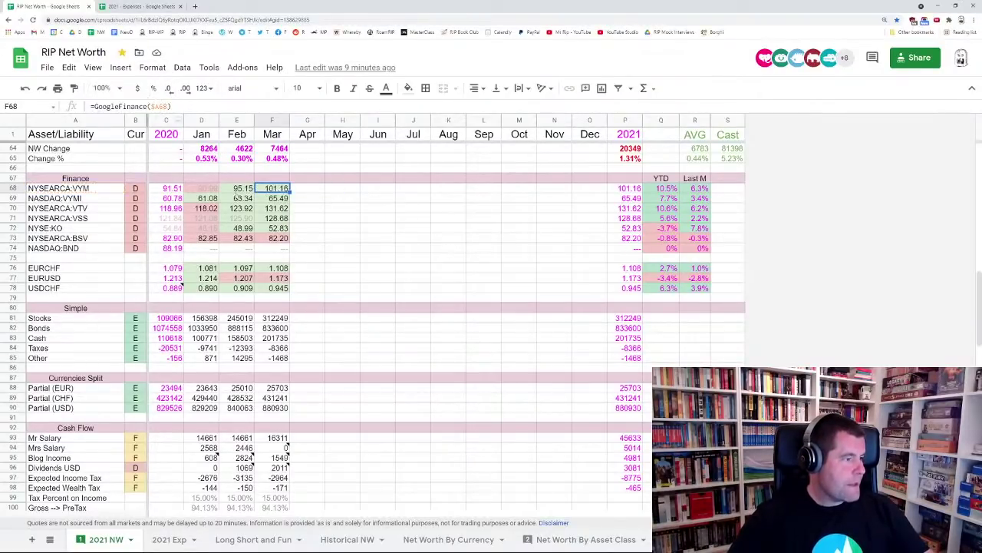
# Inspect the NYSEARCA:VYM ticker, its currency formula and the March price formula that refers to the ticker
pyautogui.click(90, 190)
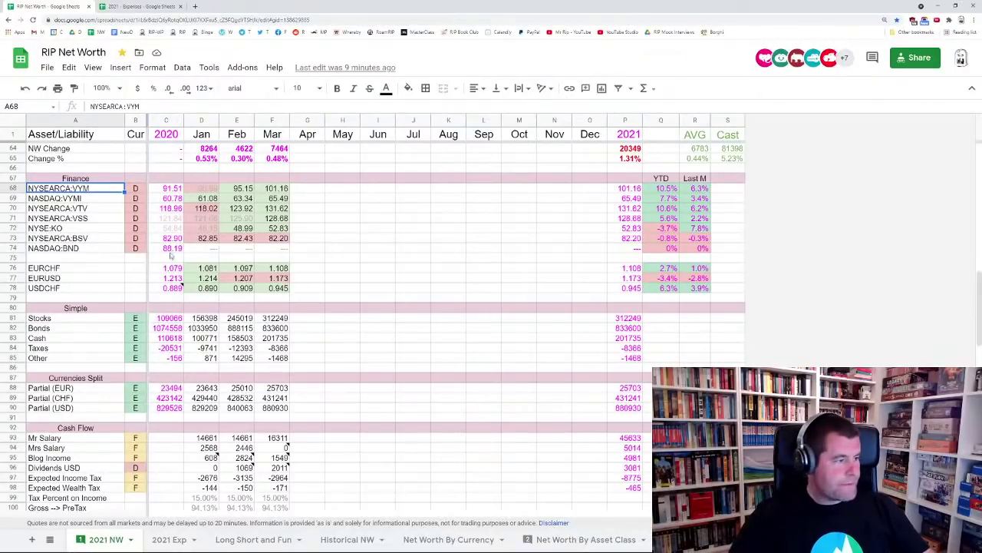
pyautogui.click(143, 191)
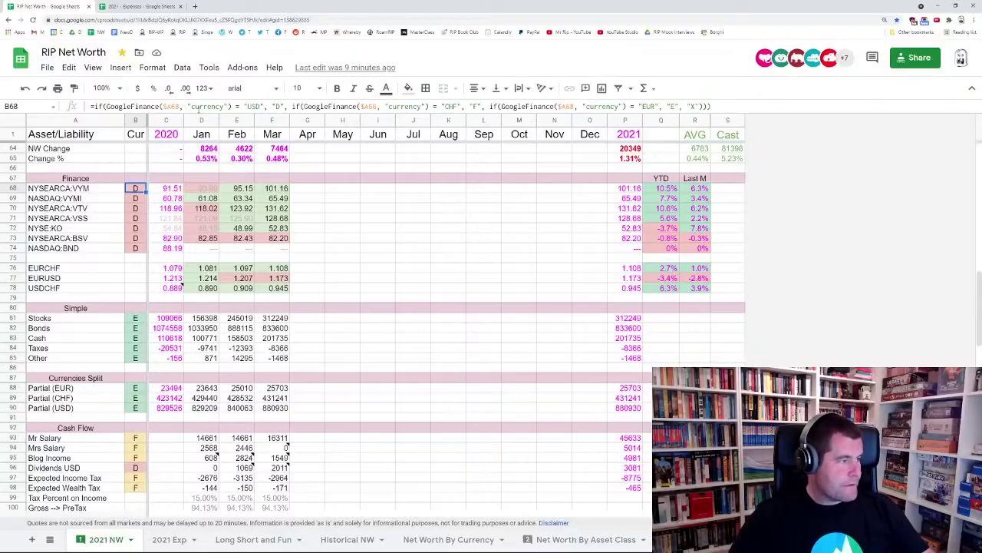
pyautogui.click(270, 190)
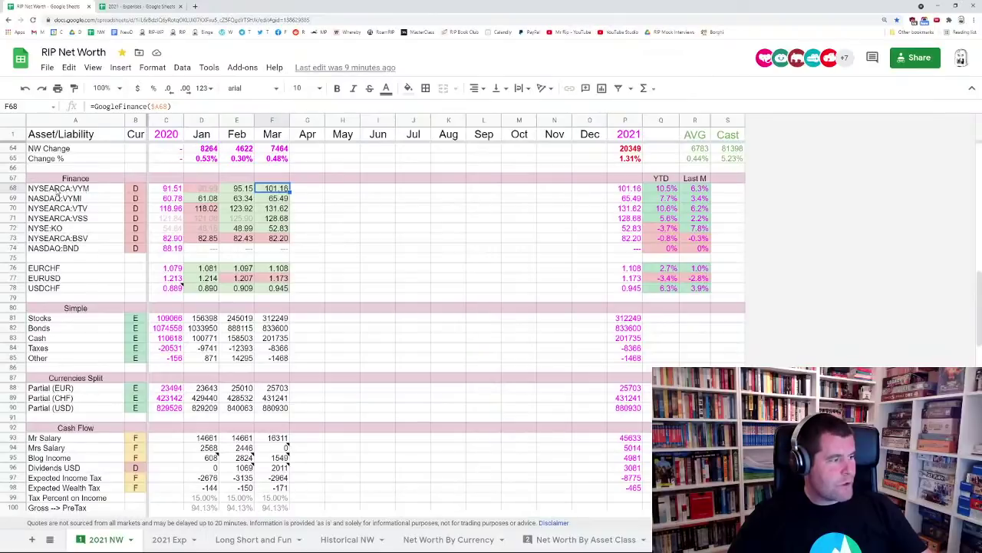
pyautogui.click(57, 191)
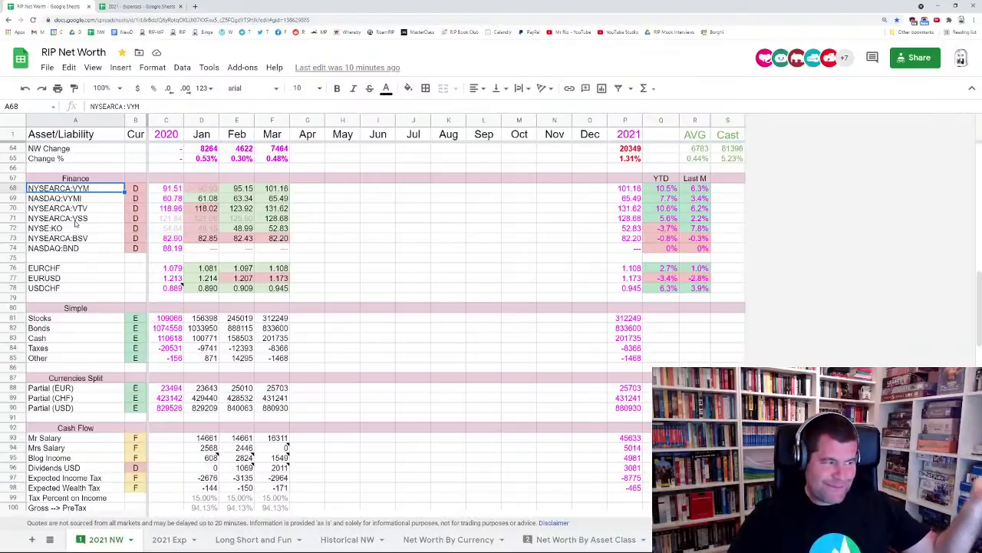
pyautogui.click(281, 192)
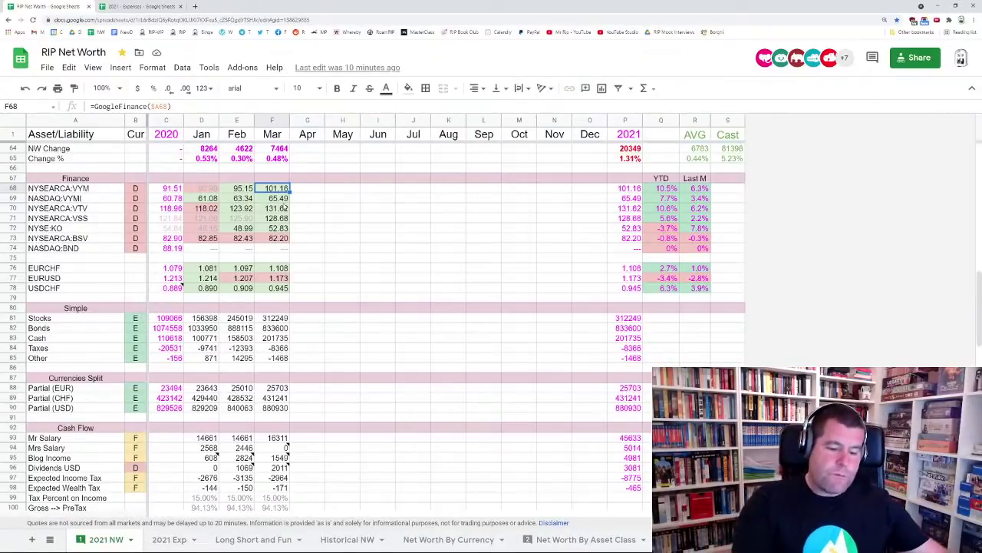
# Step back along the NYSEARCA:VYM price row from March to the ticker, and return through currency and earlier prices to March
pyautogui.press('Left')
pyautogui.press('Left')
pyautogui.press('Left')
pyautogui.press('Left')
pyautogui.press('Left')
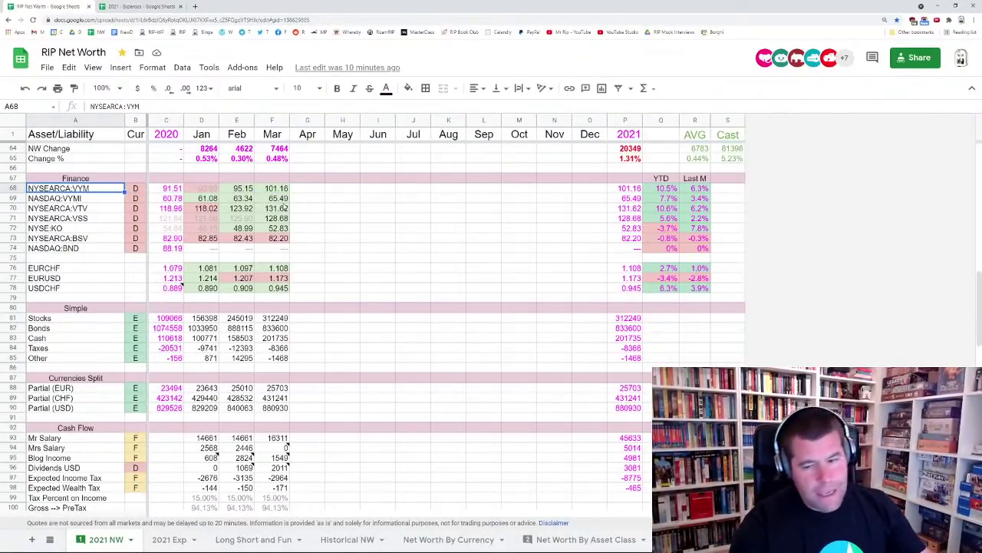
pyautogui.press('Right')
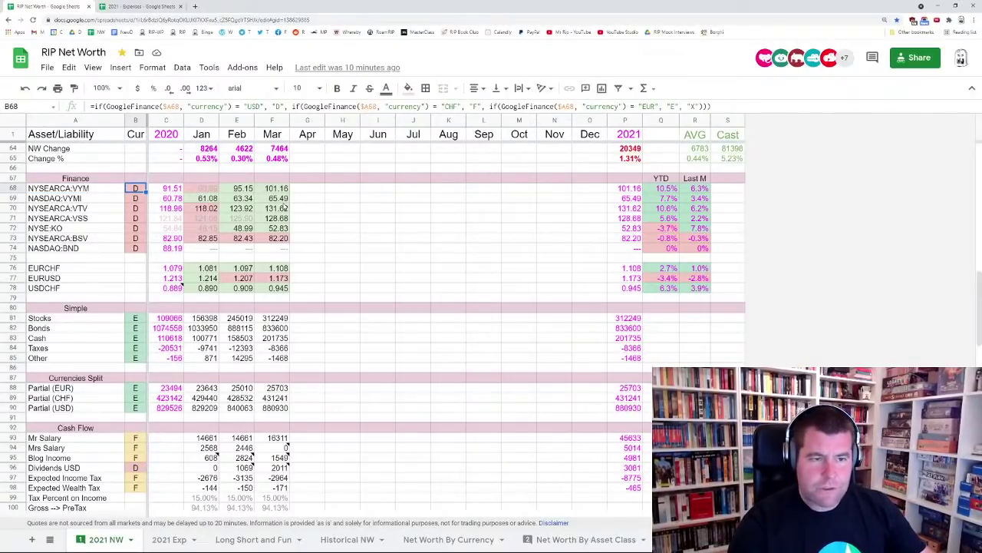
pyautogui.press('Right')
pyautogui.press('Right')
pyautogui.press('Right')
pyautogui.press('Right')
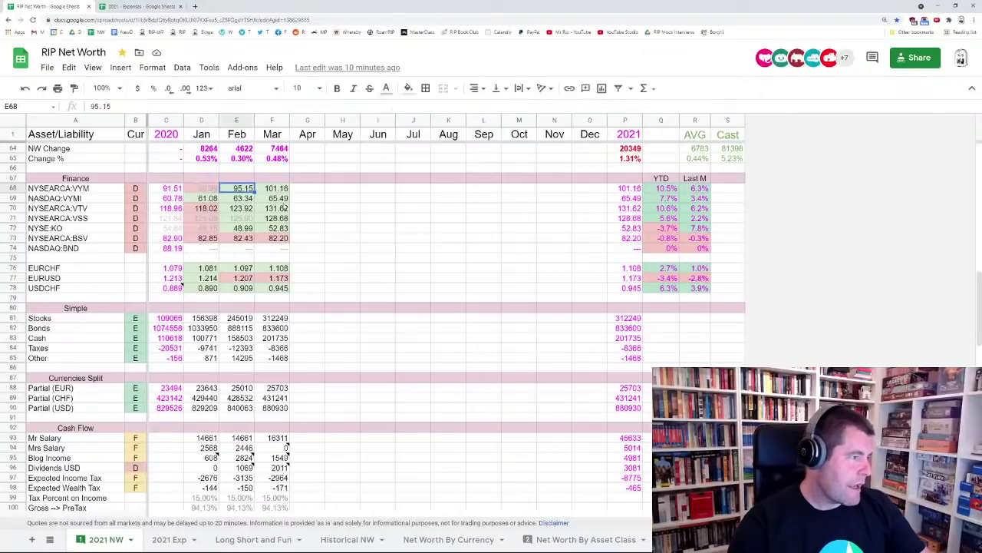
# Check the March price formulas down the ticker rows, and compare the February and March price cells of NYSEARCA:VYM
pyautogui.press('Down')
pyautogui.press('Down')
pyautogui.press('Down')
pyautogui.press('Up')
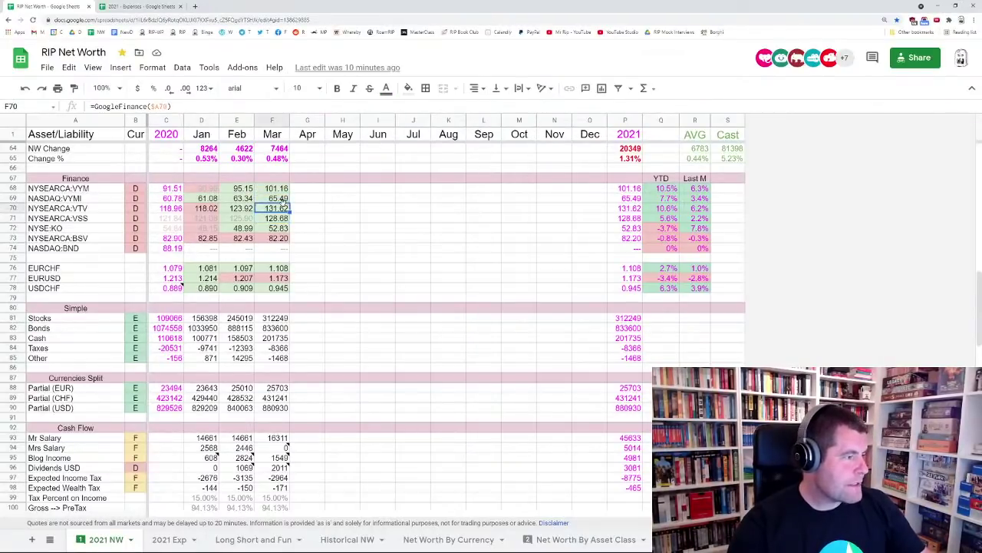
pyautogui.press('Up')
pyautogui.press('Up')
pyautogui.press('Left')
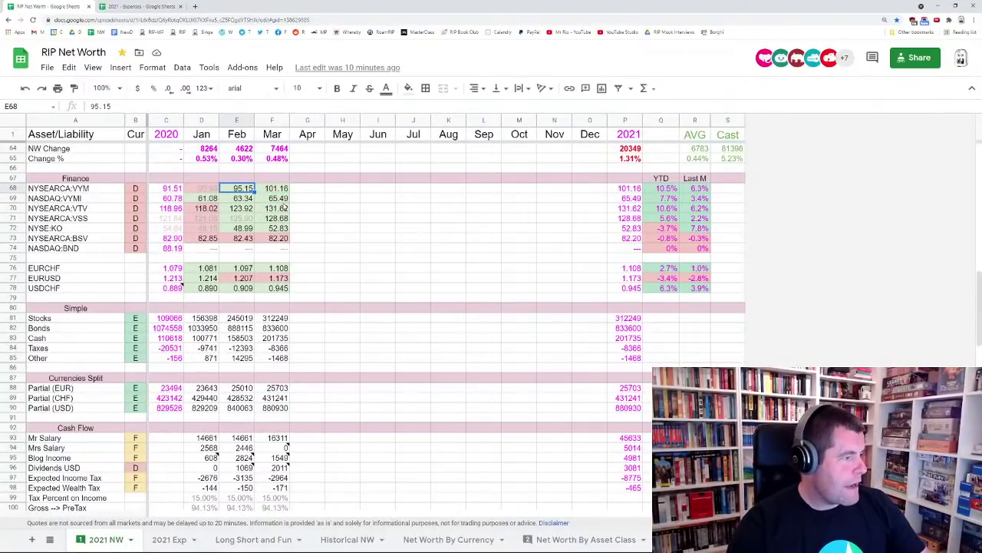
pyautogui.press('Right')
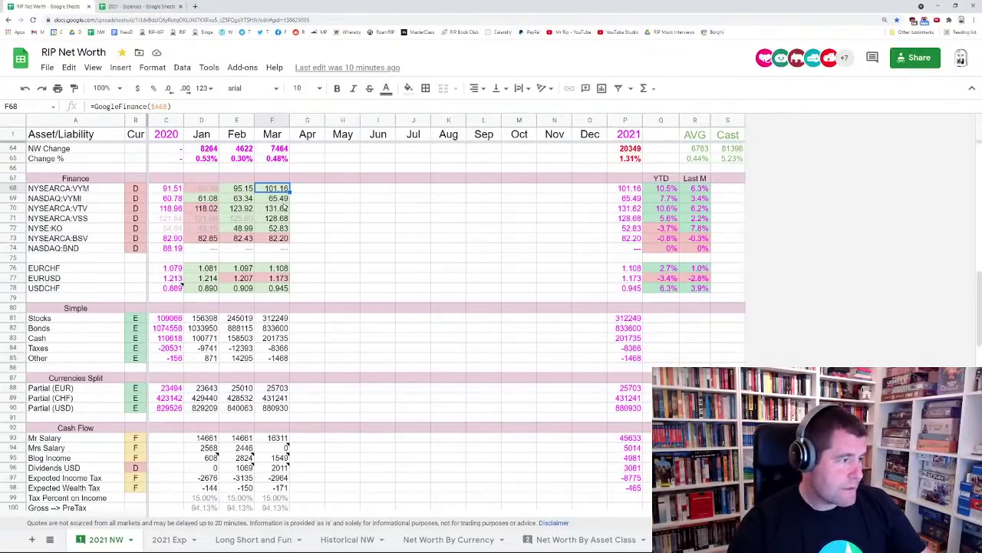
# Inspect the 2021, YTD and Last M formulas for NYSEARCA:VYM, and highlight the YTD changes from VYM through KO
pyautogui.hotkey('ctrl', 'Right')
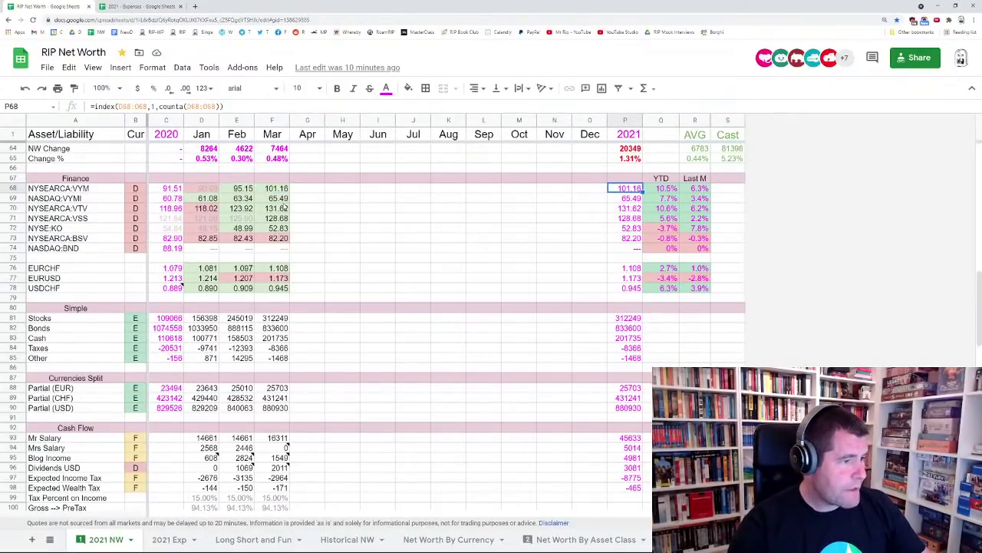
pyautogui.press('Right')
pyautogui.press('Return')
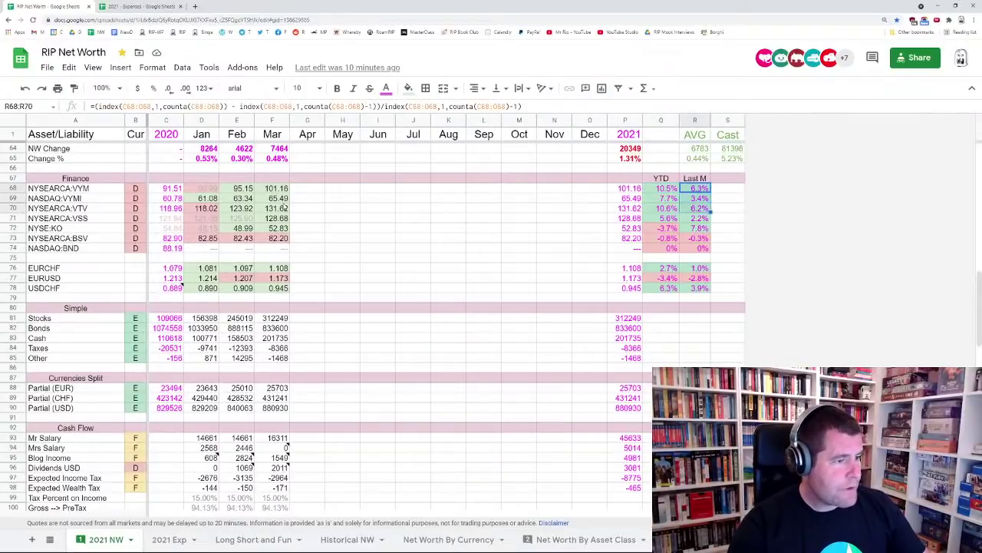
pyautogui.press('Escape')
pyautogui.hotkey('shift', 'Down')
pyautogui.hotkey('shift', 'Down')
pyautogui.hotkey('shift', 'Down')
pyautogui.hotkey('shift', 'Down')
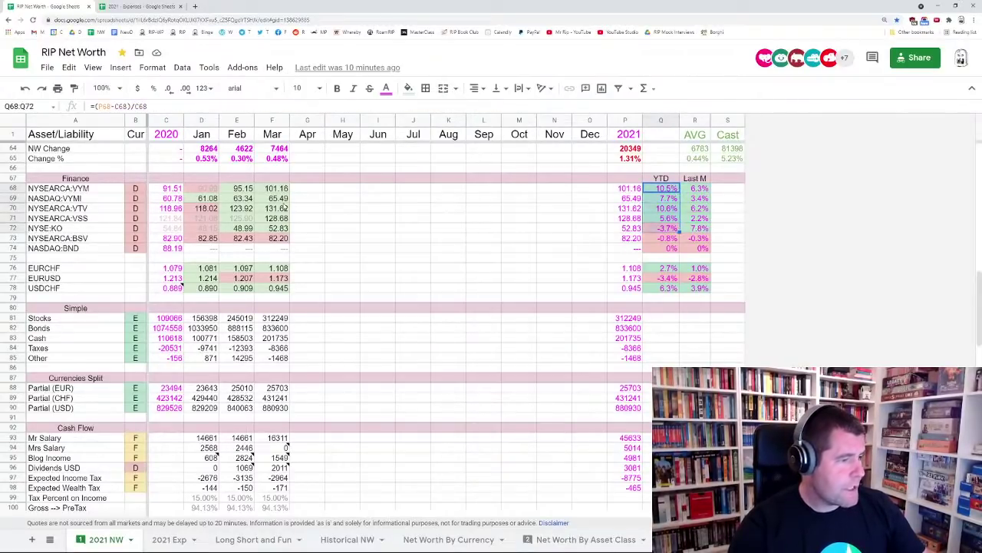
# Return from the YTD column to the monthly prices and go across the NYSEARCA:BSV row from 2020 to March
pyautogui.press('Left')
pyautogui.press('Left')
pyautogui.press('Left')
pyautogui.press('Down')
pyautogui.press('Down')
pyautogui.press('Down')
pyautogui.press('Down')
pyautogui.press('Down')
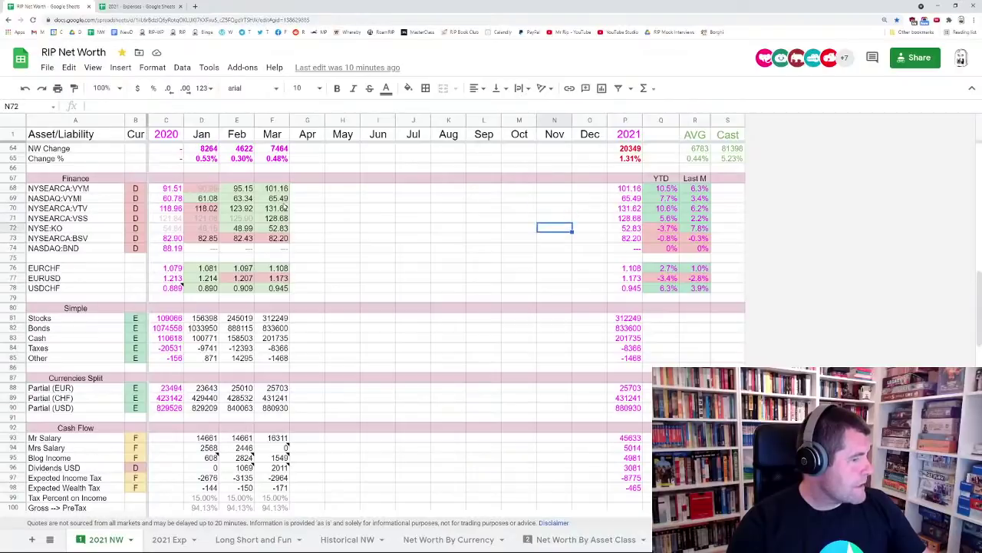
pyautogui.hotkey('ctrl', 'Left')
pyautogui.press('Left')
pyautogui.press('Left')
pyautogui.press('Left')
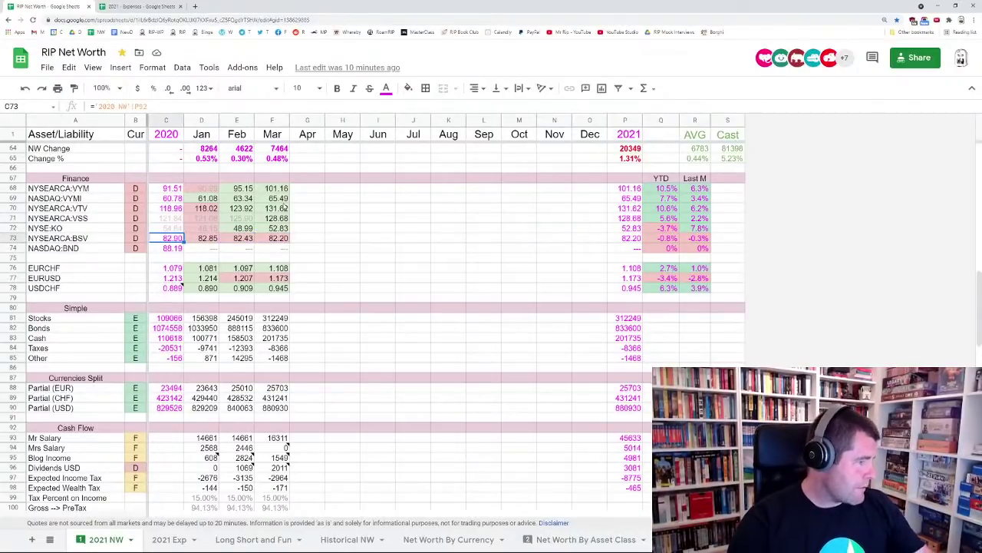
pyautogui.press('Right')
pyautogui.press('Right')
pyautogui.press('Right')
# Highlight the 3A - 99% Stocks section from its heading through Exp Taxes on Finpension across all columns, and clear the selection
pyautogui.press('pageup')
pyautogui.press('pageup')
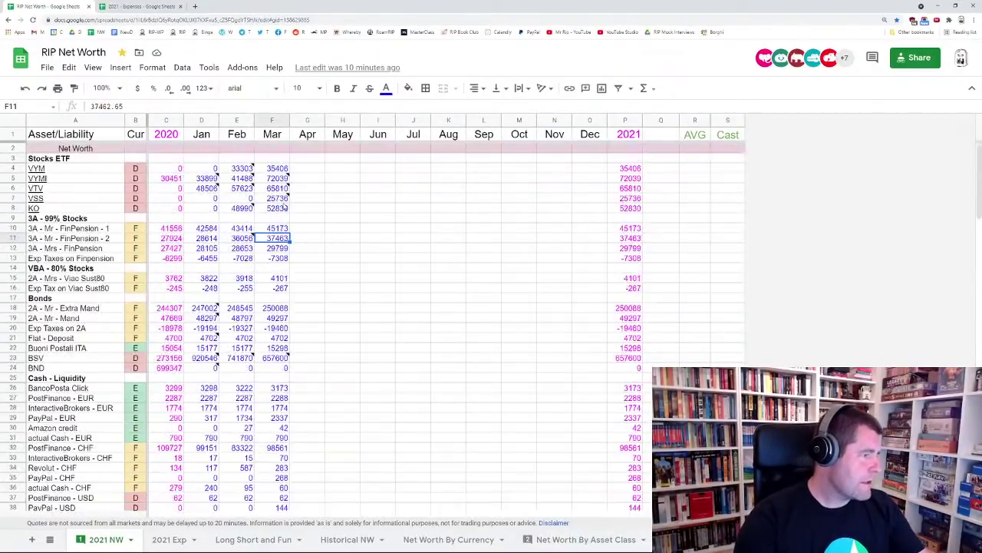
pyautogui.press('Up')
pyautogui.press('Up')
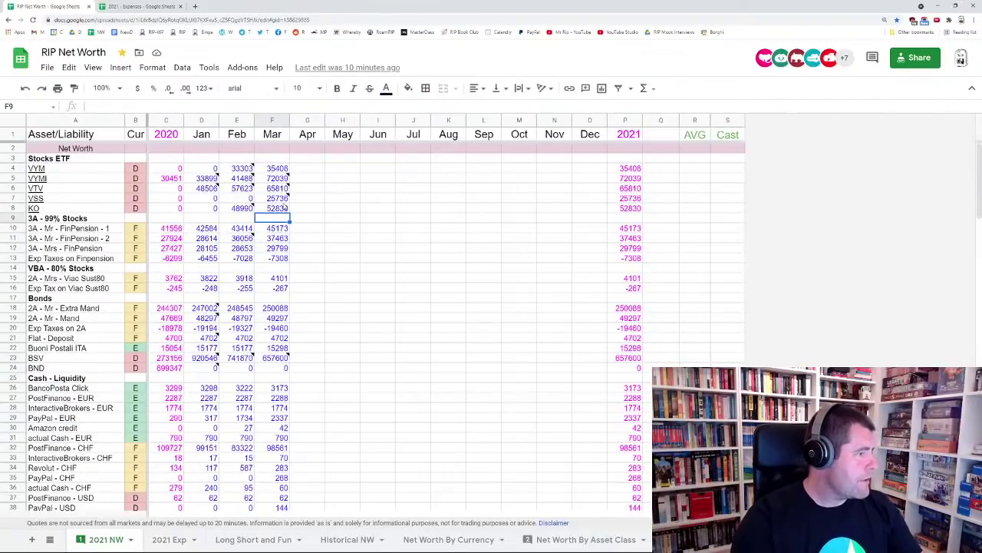
pyautogui.press('Left')
pyautogui.press('Left')
pyautogui.press('Left')
pyautogui.press('Left')
pyautogui.press('Left')
pyautogui.hotkey('shift', 'Down')
pyautogui.hotkey('shift', 'Down')
pyautogui.hotkey('shift', 'Down')
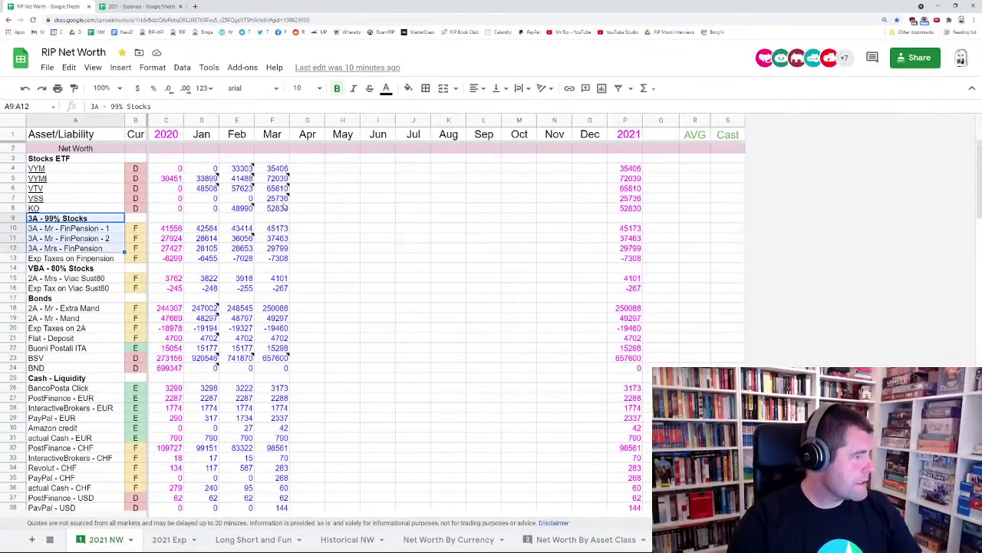
pyautogui.hotkey('shift', 'Down')
pyautogui.hotkey('ctrl', 'shift', 'Right')
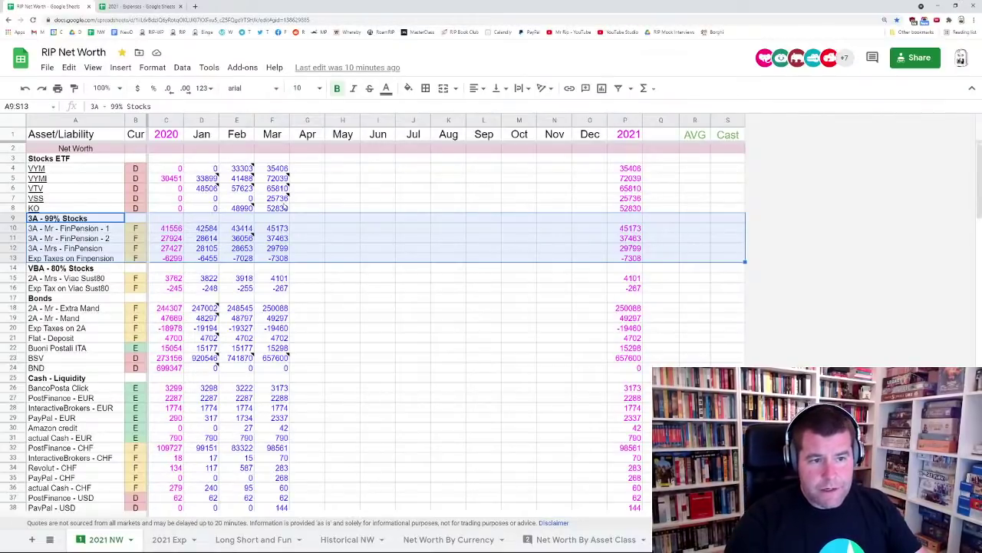
pyautogui.hotkey('shift', 'Home')
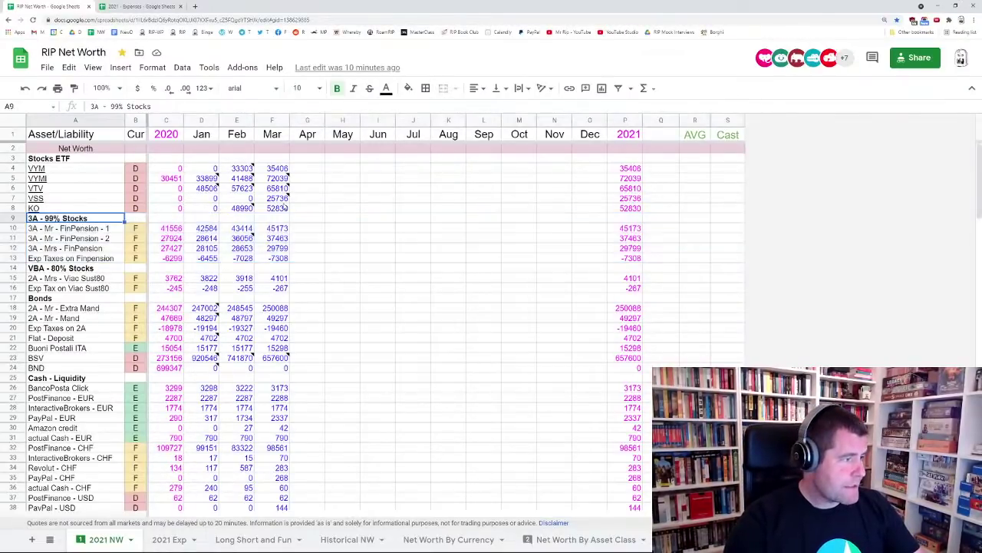
# Go across the 3A - Mr - FinPension - 1 row to March and highlight the March values of both Mr FinPension accounts
pyautogui.press('Right')
pyautogui.press('Down')
pyautogui.press('Right')
pyautogui.press('Right')
pyautogui.press('Right')
pyautogui.press('Right')
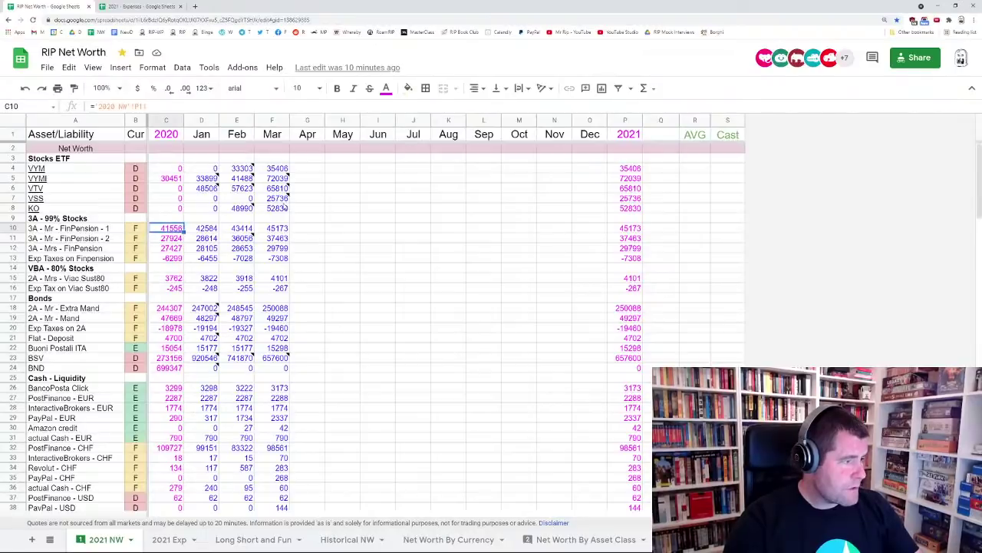
pyautogui.press('Down')
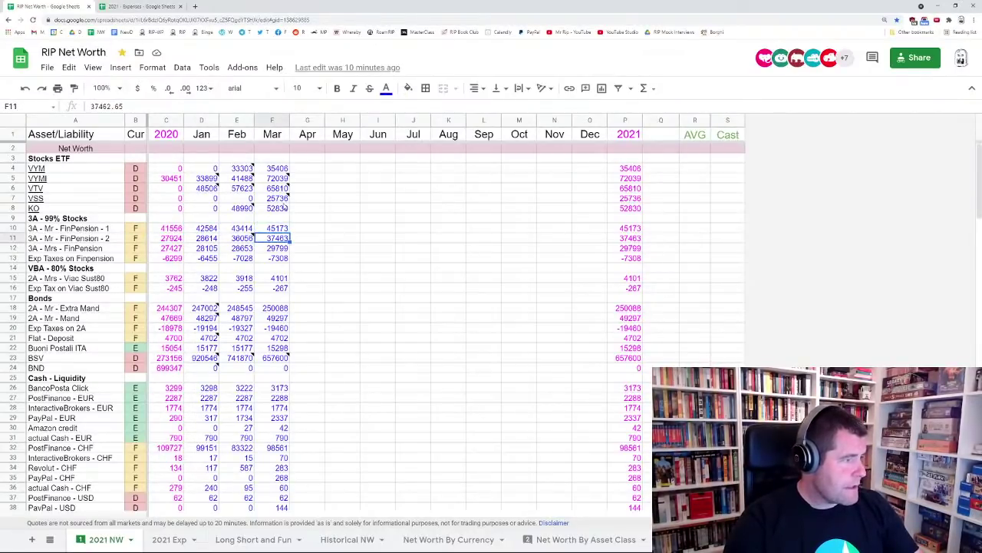
pyautogui.press('Up')
pyautogui.hotkey('shift', 'Down')
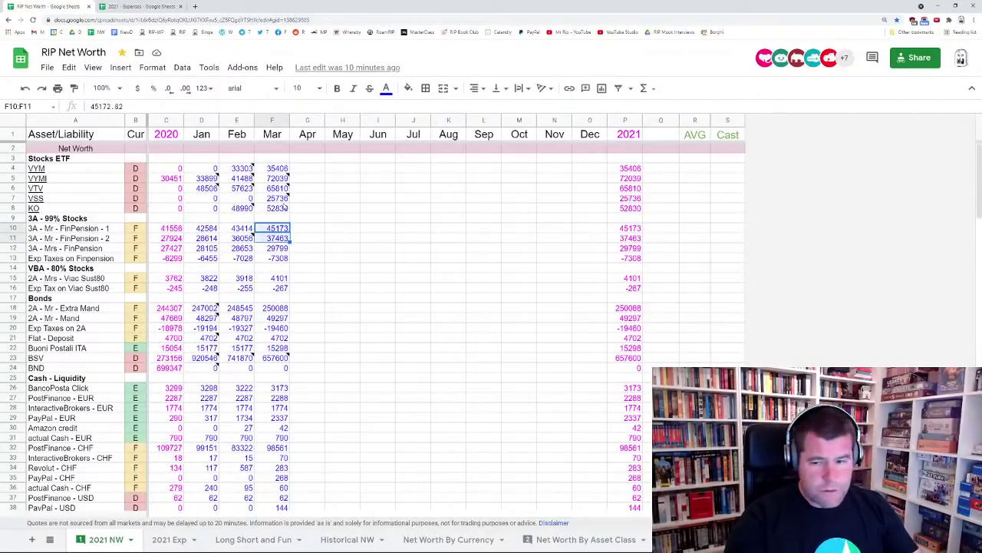
# Check the March values of the three FinPension accounts, and the February and January values of 3A - Mr - FinPension - 2
pyautogui.press('Down')
pyautogui.press('Down')
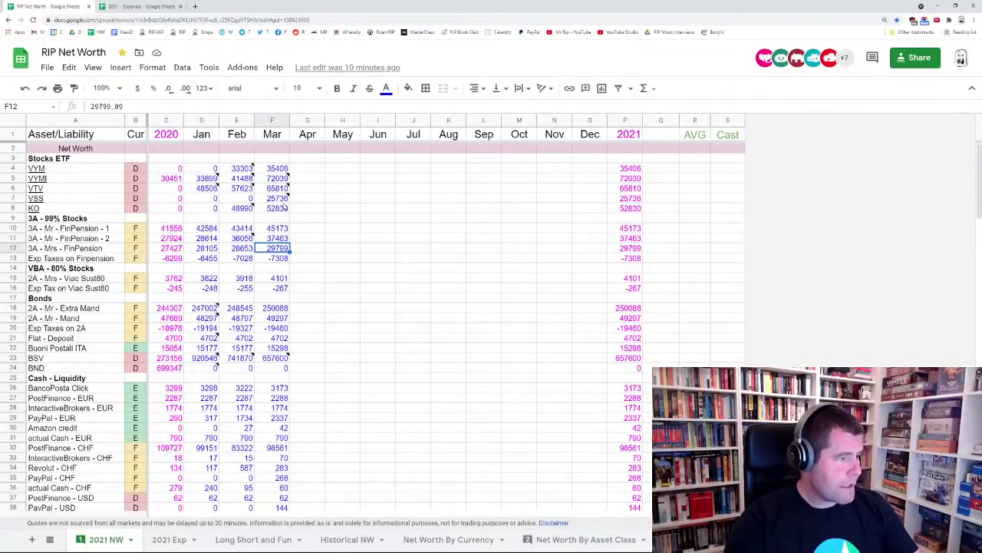
pyautogui.press('Up')
pyautogui.press('Up')
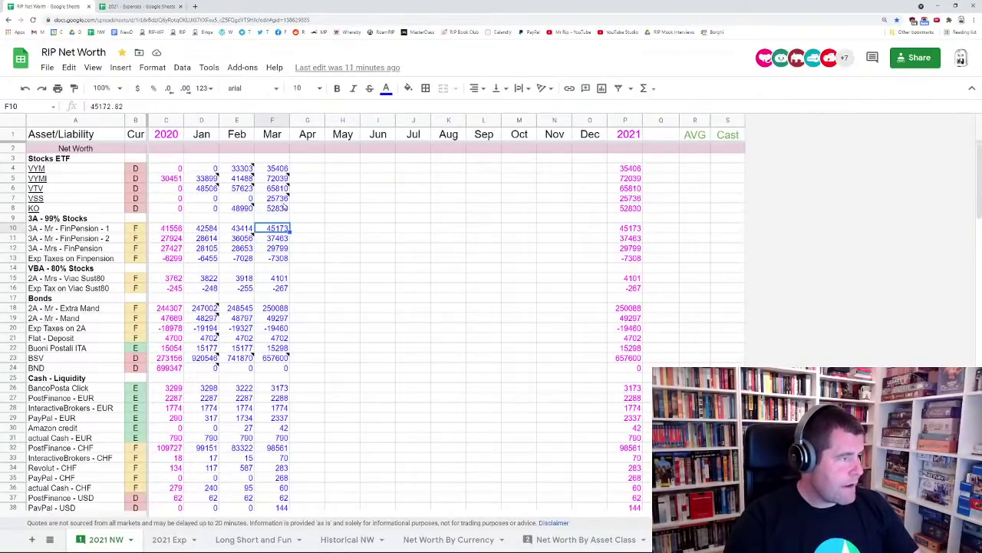
pyautogui.press('Down')
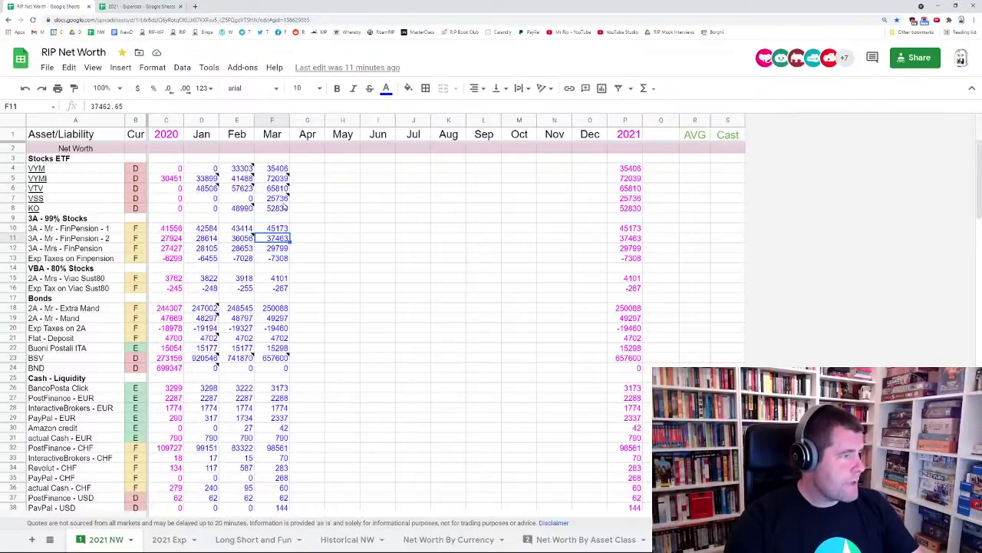
pyautogui.press('Left')
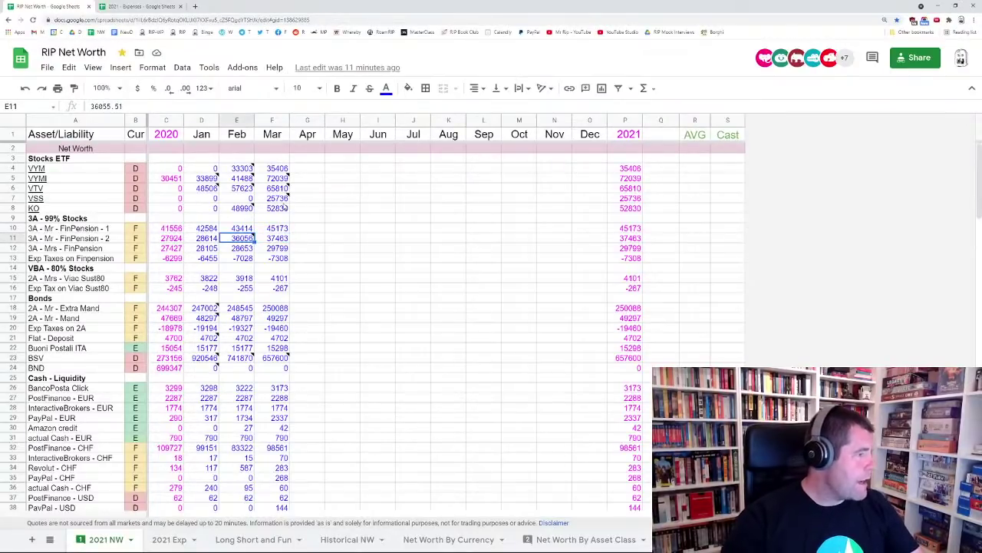
pyautogui.click(207, 241)
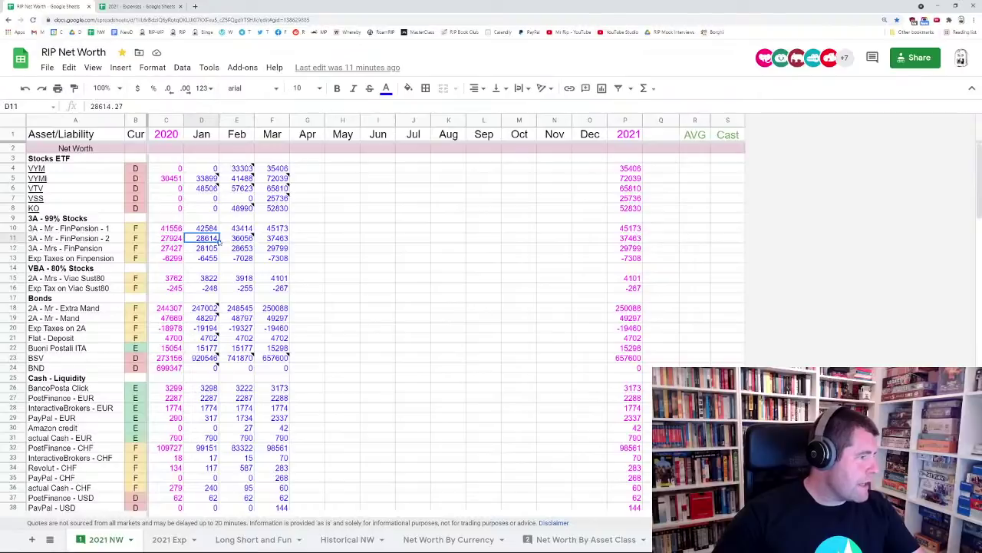
# Read the note on the February value of 3A - Mr - FinPension - 2 and highlight the deposited amount in it
pyautogui.click(239, 243)
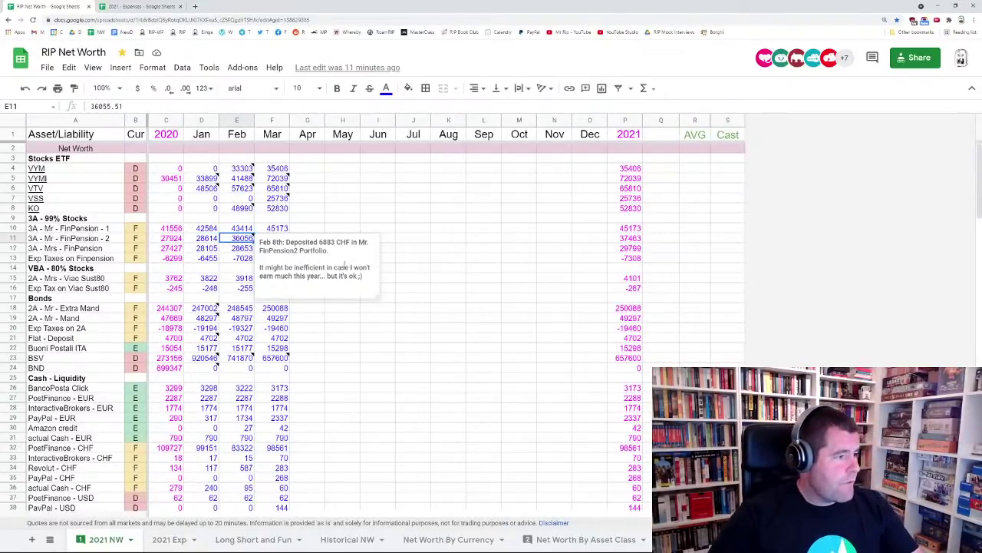
pyautogui.doubleClick(302, 242)
pyautogui.doubleClick(327, 242)
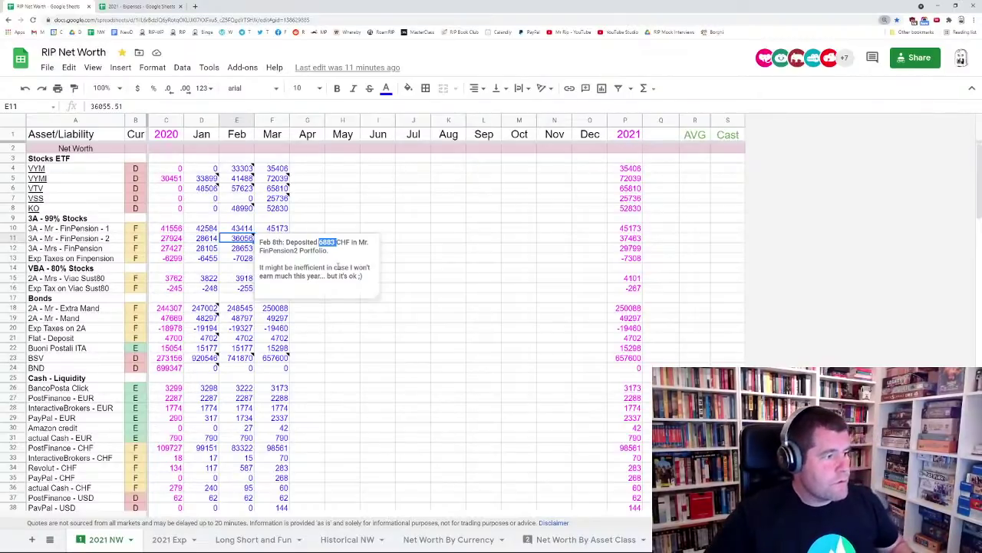
pyautogui.hotkey('ctrl', '+')
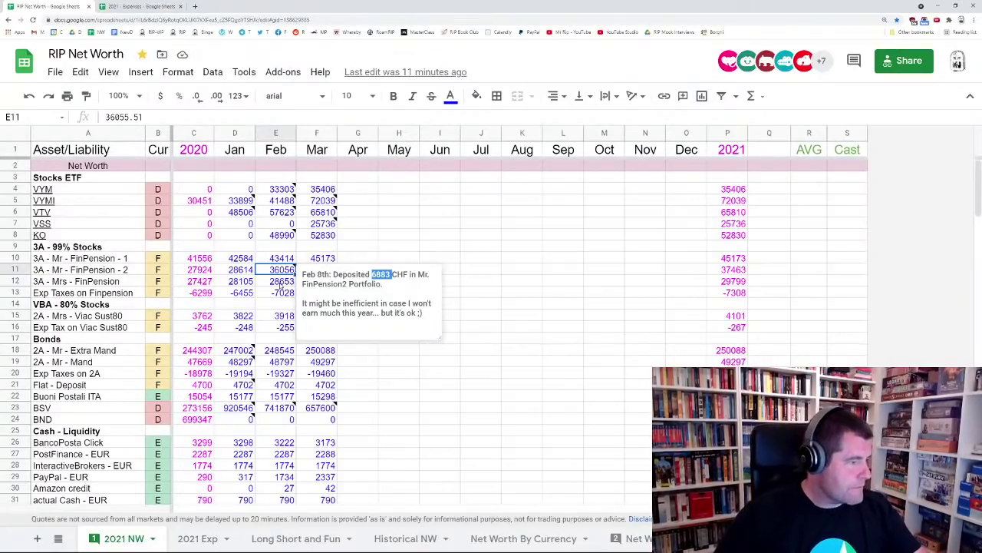
# Check the March value of 3A - Mr - FinPension - 1 and highlight the March expected tax cells for Finpension, Viac Sust80 and 2A together
pyautogui.click(281, 281)
pyautogui.click(325, 259)
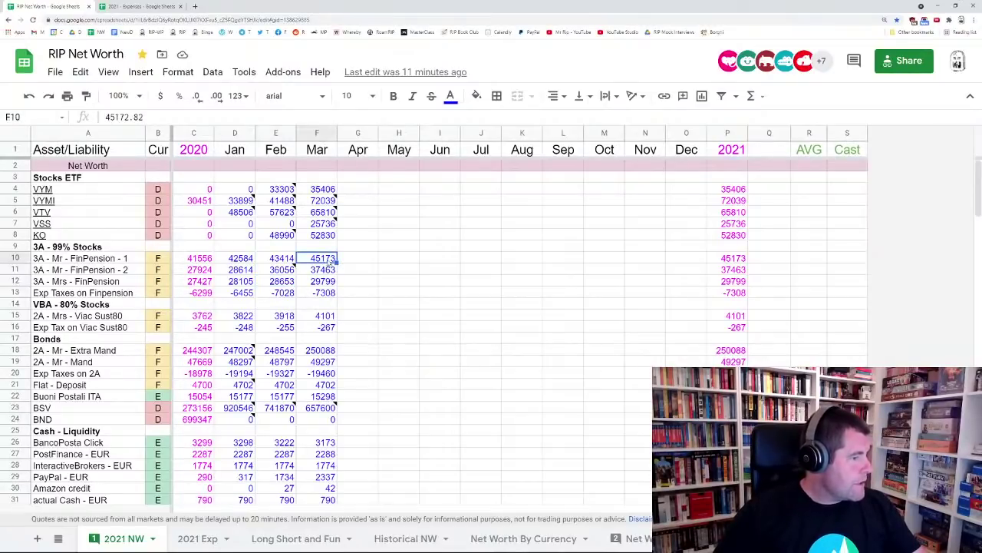
pyautogui.click(327, 292)
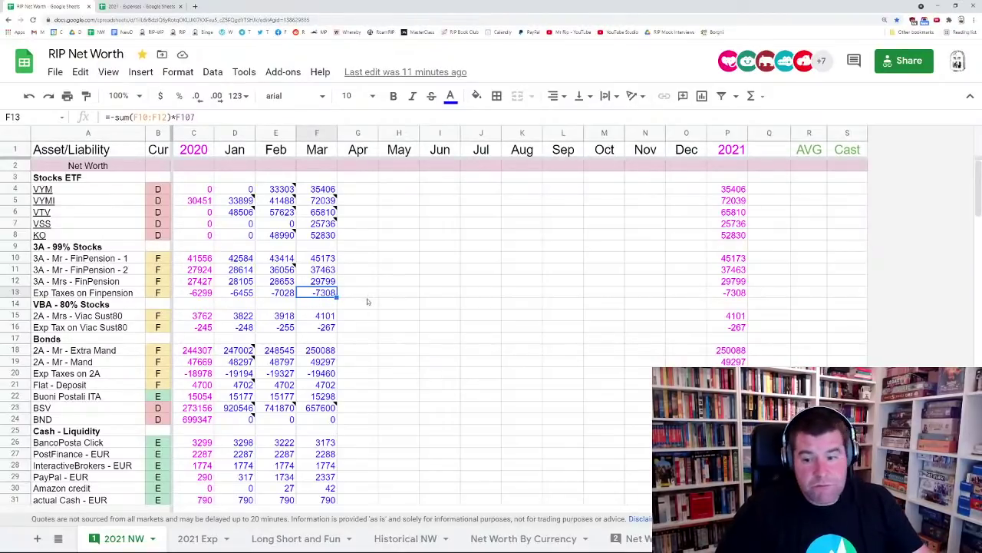
pyautogui.keyDown('ctrl'); pyautogui.click(325, 327); pyautogui.keyUp('ctrl')
pyautogui.keyDown('ctrl'); pyautogui.click(325, 373); pyautogui.keyUp('ctrl')
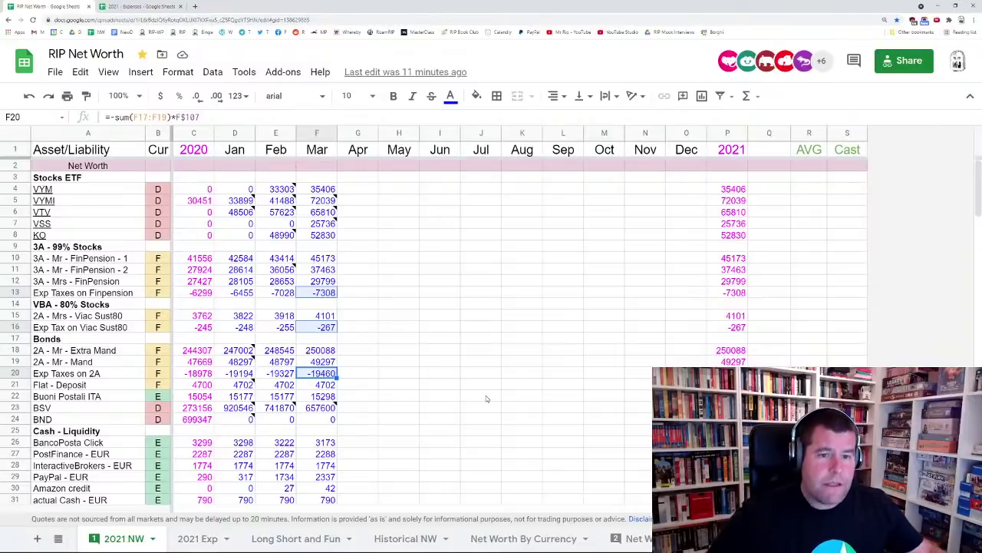
# Highlight the March values of the three FinPension accounts and show the formula behind the March Exp Taxes on Finpension
pyautogui.moveTo(324, 260); pyautogui.dragTo(322, 283)
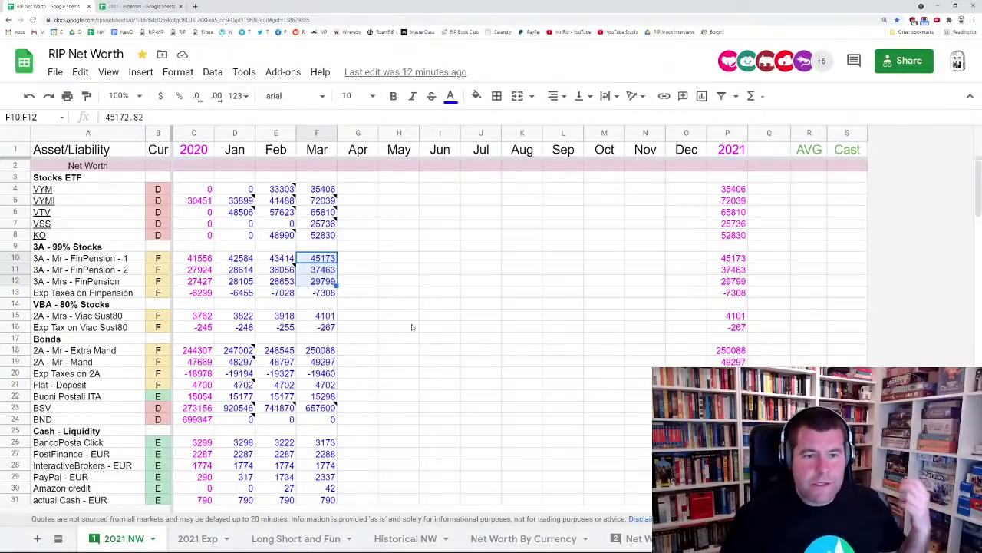
pyautogui.press('Down')
pyautogui.press('Down')
pyautogui.press('Down')
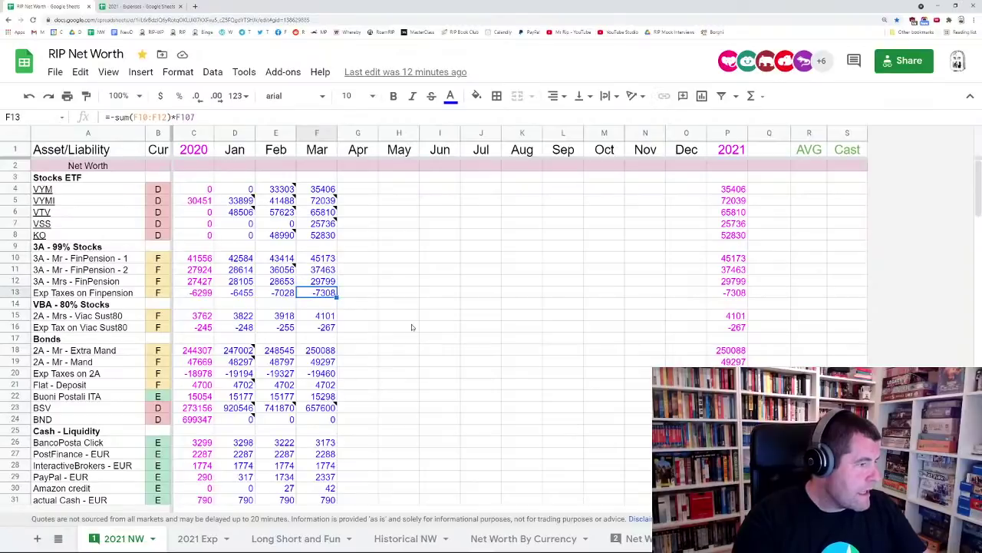
# Go down the March column to the Tax Percent on TDAs rate in the Cash Flow section
pyautogui.press('pagedown')
pyautogui.press('pagedown')
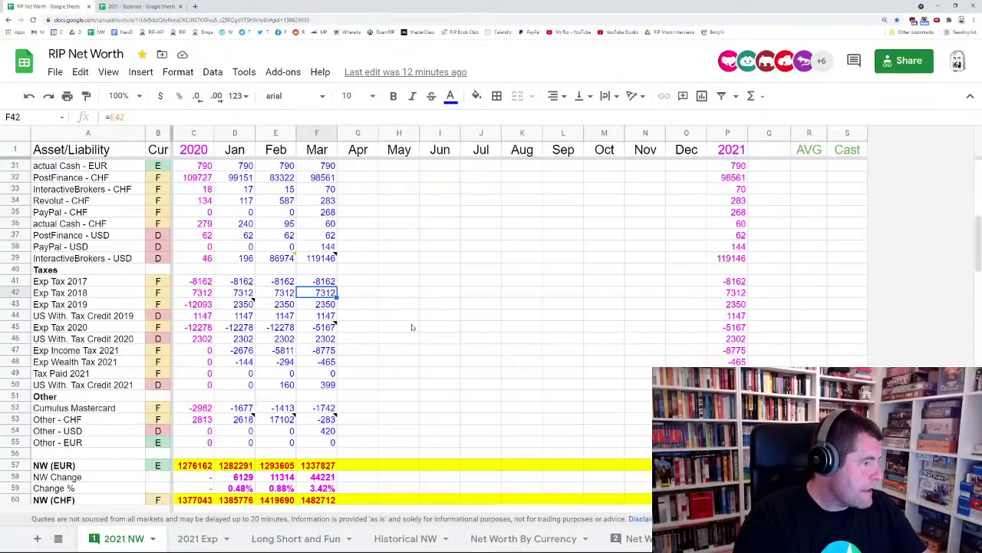
pyautogui.press('Down')
pyautogui.press('Down')
pyautogui.press('Down')
pyautogui.press('Down')
pyautogui.press('Down')
pyautogui.press('Down')
pyautogui.press('Down')
pyautogui.press('Down')
pyautogui.press('Down')
pyautogui.press('Down')
pyautogui.press('Down')
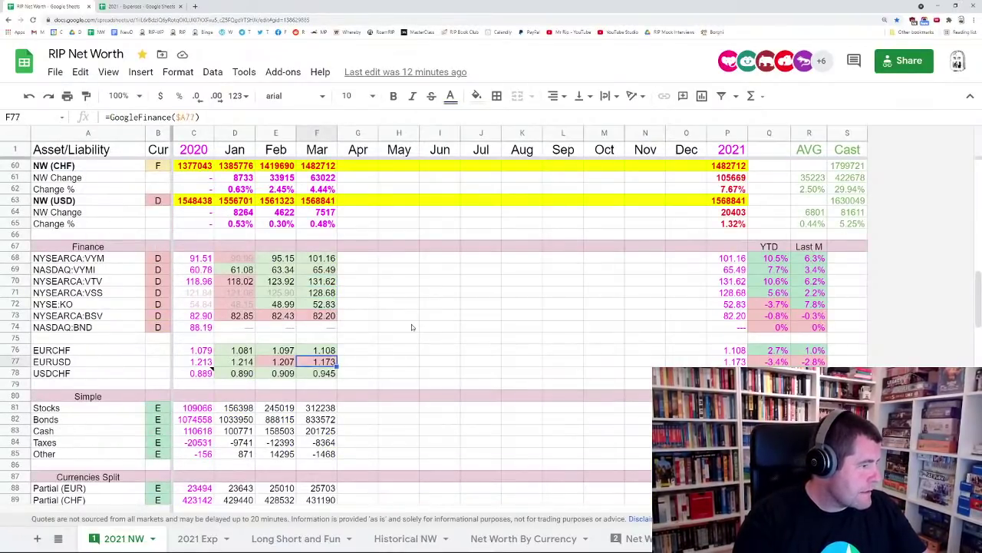
pyautogui.press('pagedown')
pyautogui.press('Up')
pyautogui.press('Up')
pyautogui.press('Up')
pyautogui.press('Up')
pyautogui.press('Up')
pyautogui.press('Up')
pyautogui.press('Up')
pyautogui.press('Up')
pyautogui.press('Up')
pyautogui.press('Up')
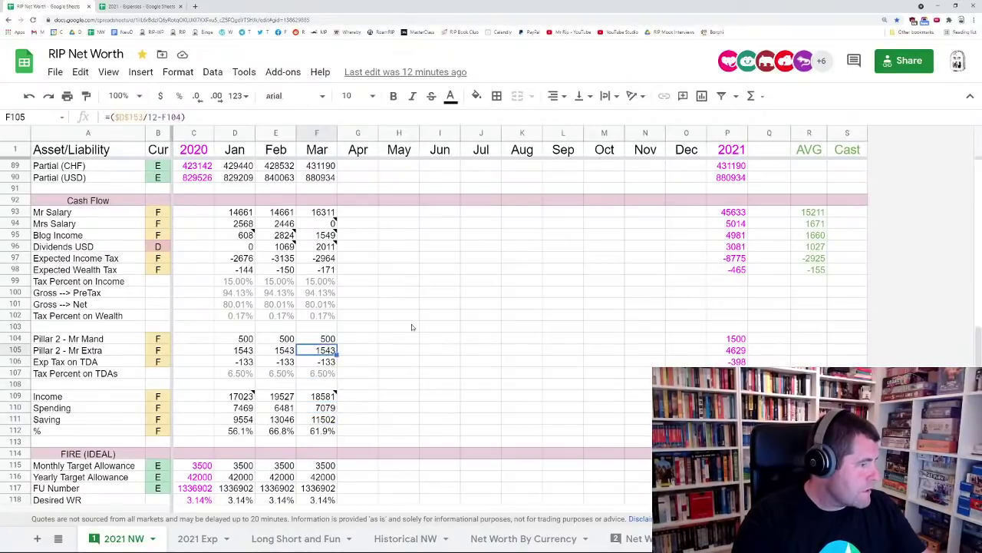
pyautogui.press('Down')
pyautogui.press('Down')
pyautogui.press('Down')
pyautogui.press('Down')
pyautogui.press('Down')
pyautogui.press('Down')
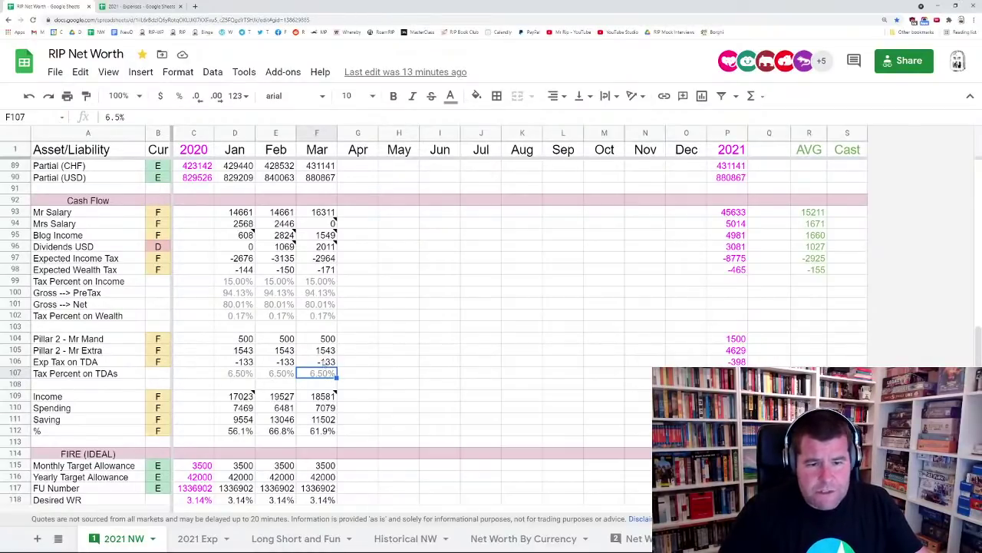
# Return to the pension rows, highlight the March values of the three FinPension accounts and select the March value of 2A - Mrs - Viac Sust80
pyautogui.scroll(7, 326, 373)
pyautogui.scroll(8, 344, 290)
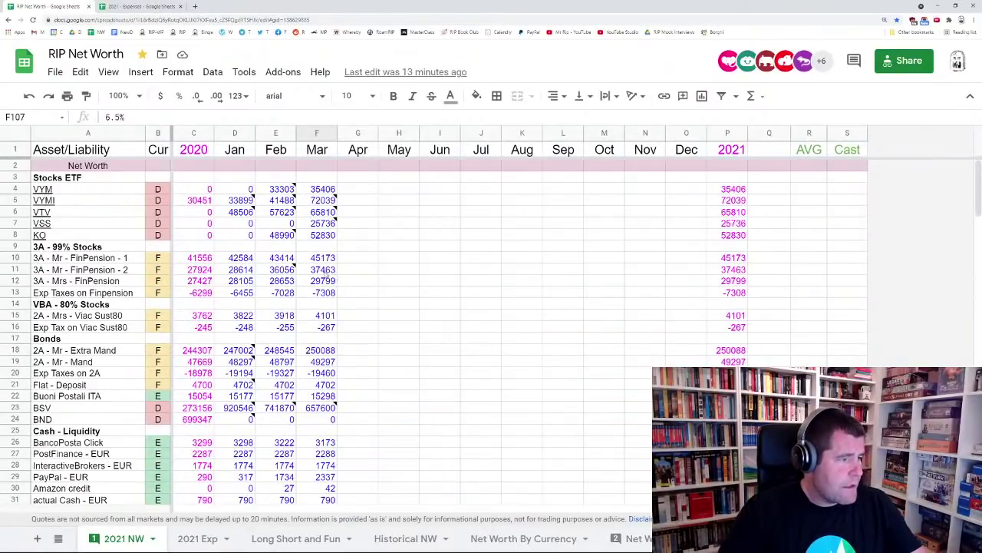
pyautogui.moveTo(324, 261); pyautogui.dragTo(326, 283)
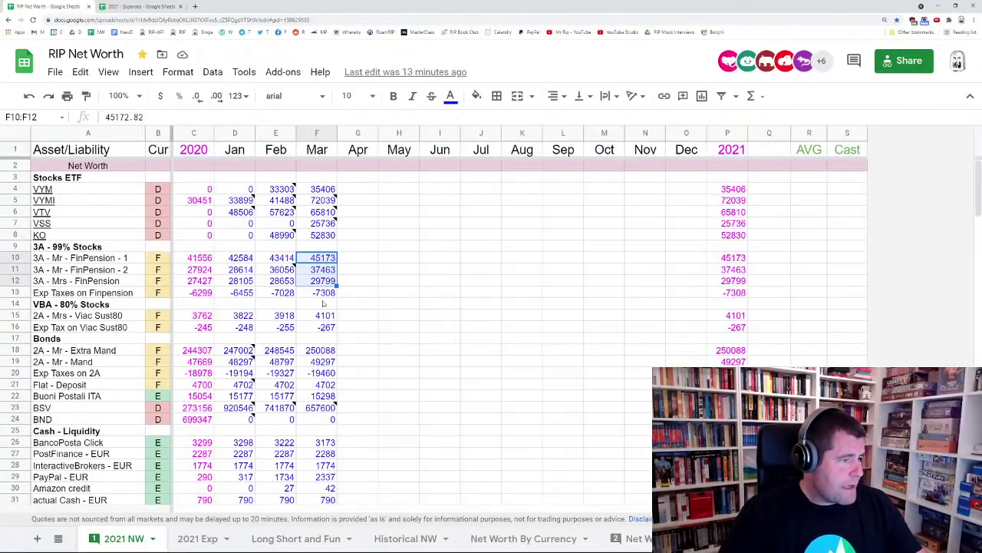
pyautogui.click(323, 317)
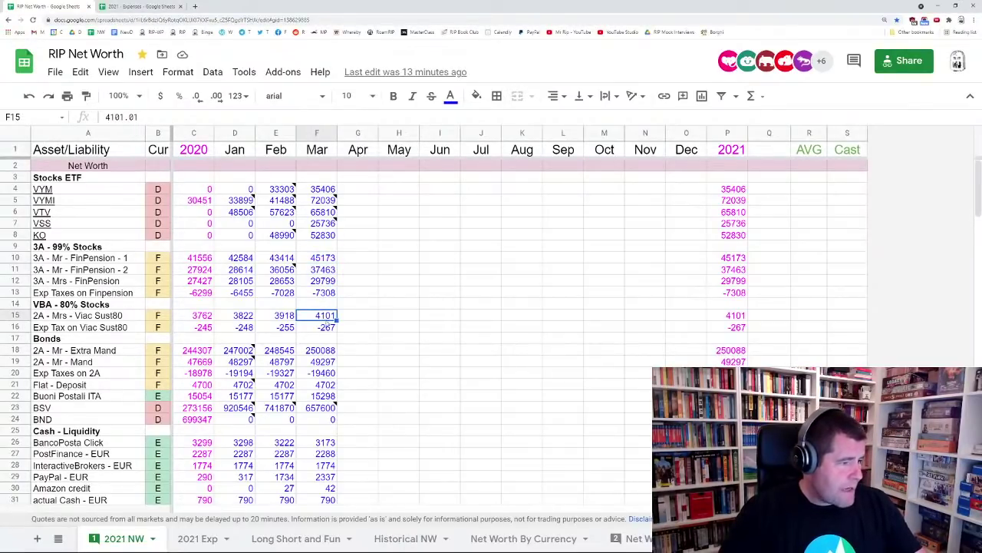
# Compare the 2A - Mrs - Viac Sust80 row with the three FinPension rows by highlighting each from its name through March
pyautogui.click(127, 319)
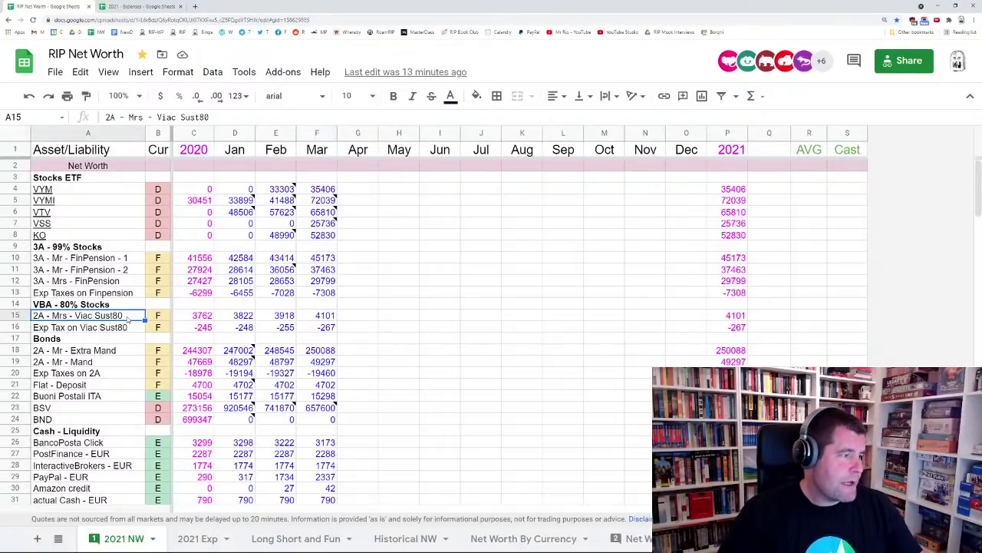
pyautogui.keyDown('shift'); pyautogui.click(321, 318); pyautogui.keyUp('shift')
pyautogui.click(125, 262)
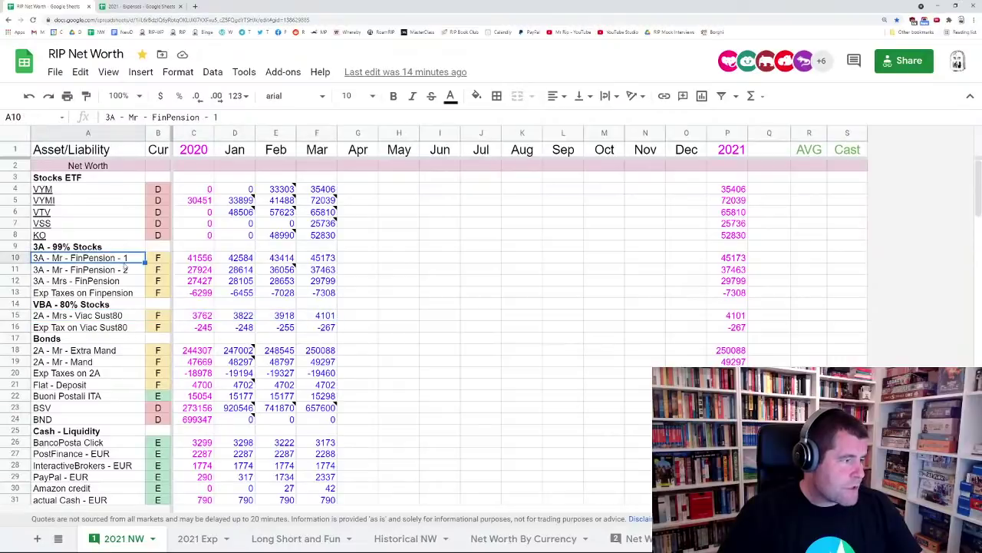
pyautogui.keyDown('shift'); pyautogui.click(327, 282); pyautogui.keyUp('shift')
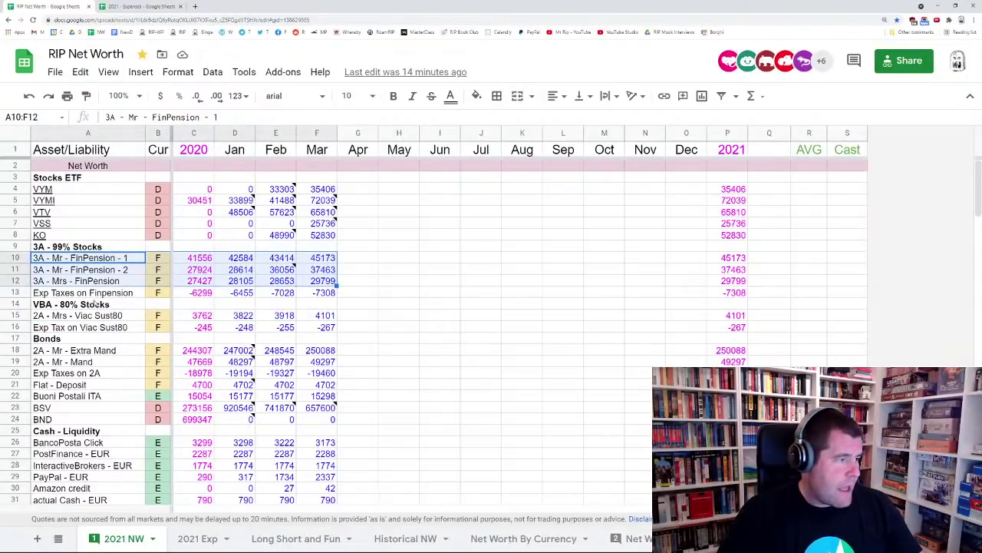
pyautogui.click(89, 318)
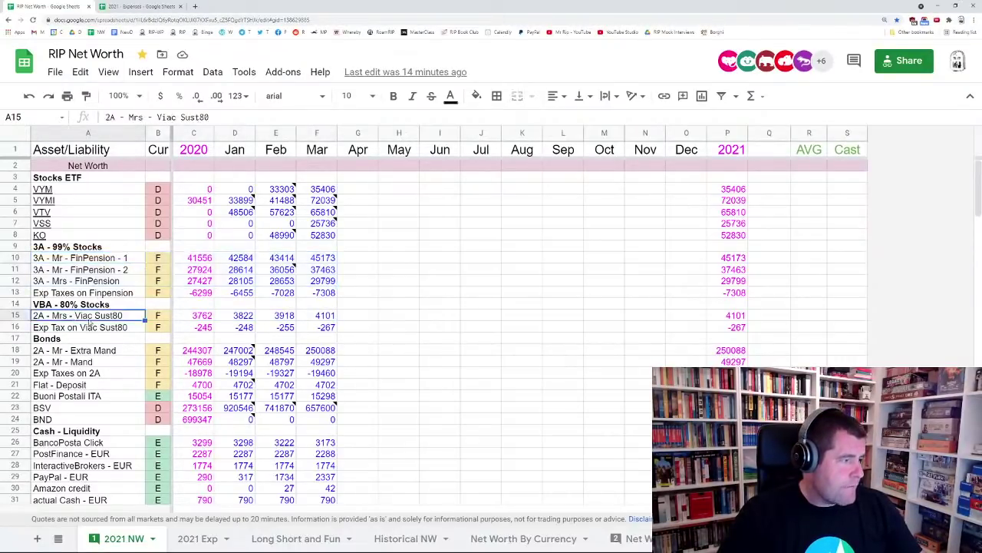
pyautogui.keyDown('shift'); pyautogui.click(326, 316); pyautogui.keyUp('shift')
pyautogui.click(326, 317)
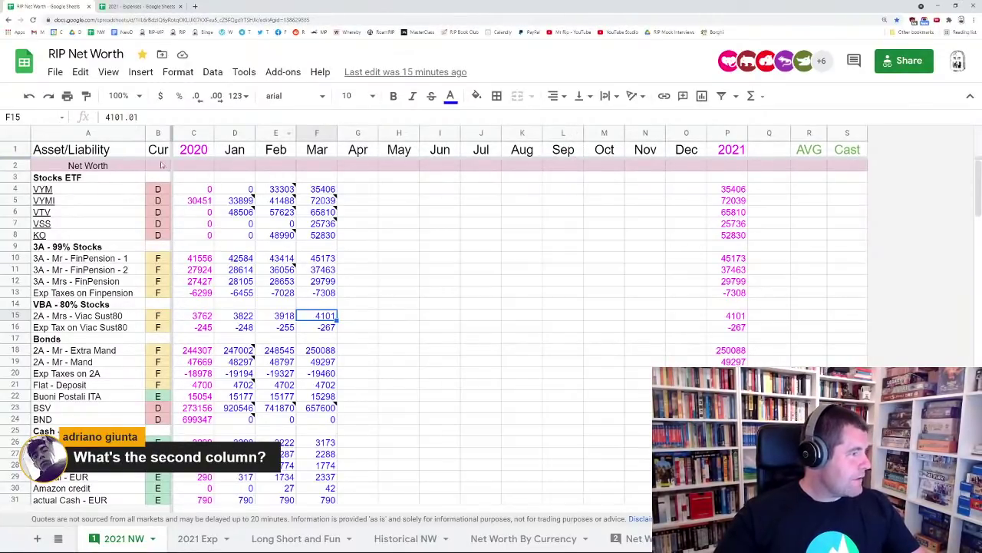
# Highlight the Cur column and its heading, and check the 2020 VYMI value, the March VYM formula and VYM's currency code
pyautogui.click(158, 132)
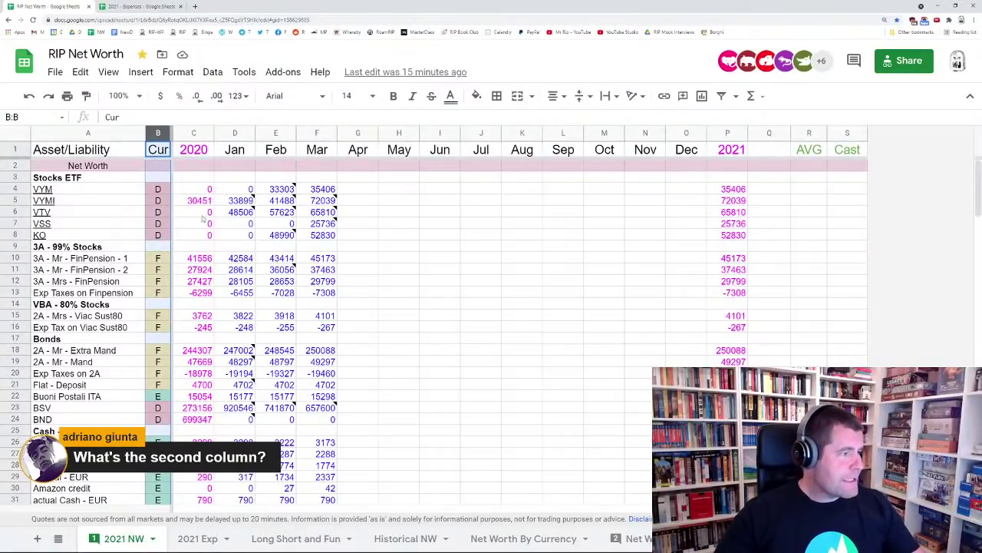
pyautogui.click(158, 155)
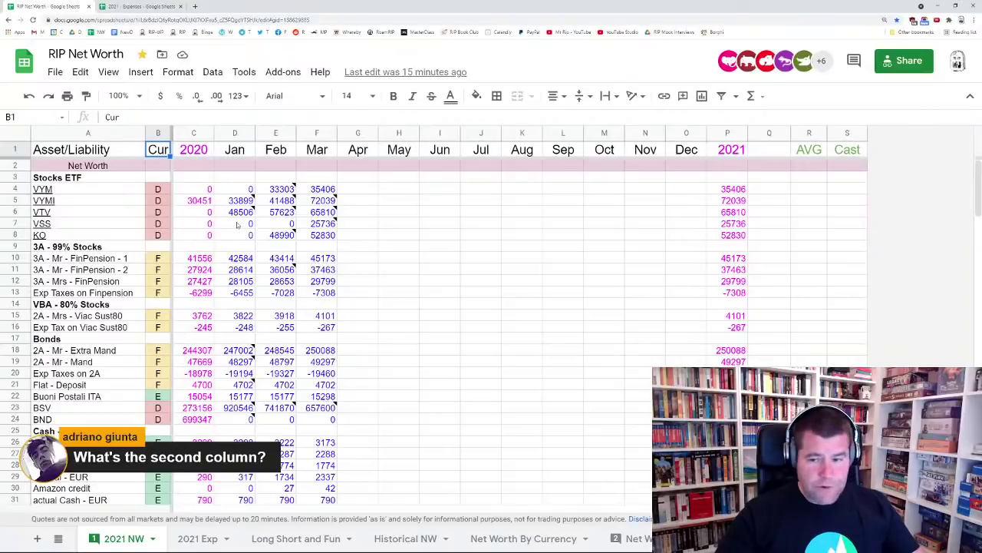
pyautogui.moveTo(275, 236)
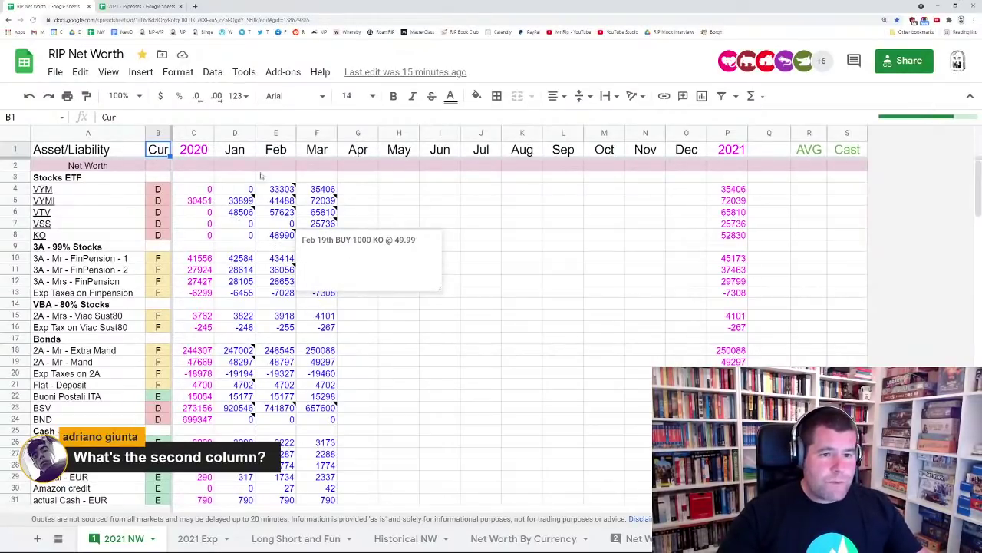
pyautogui.click(201, 201)
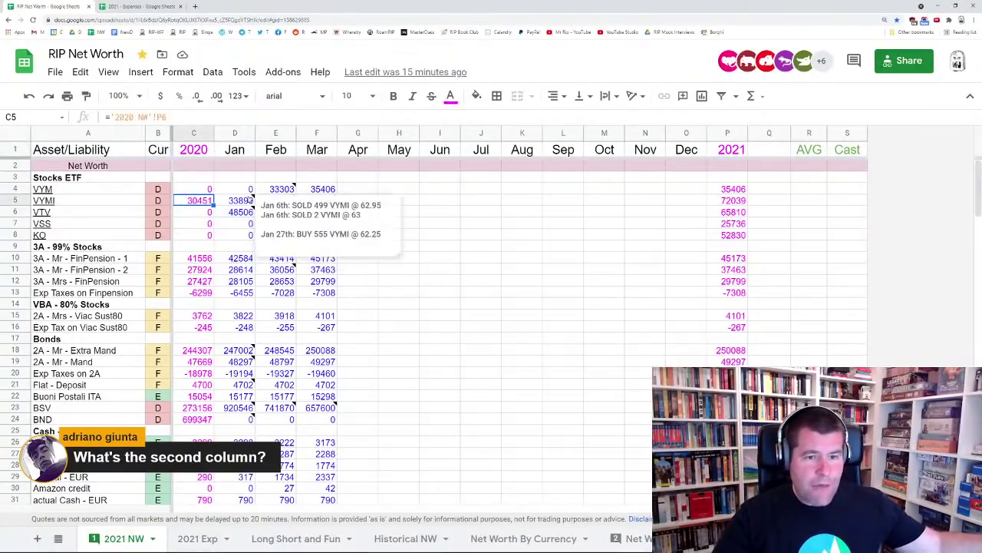
pyautogui.click(326, 190)
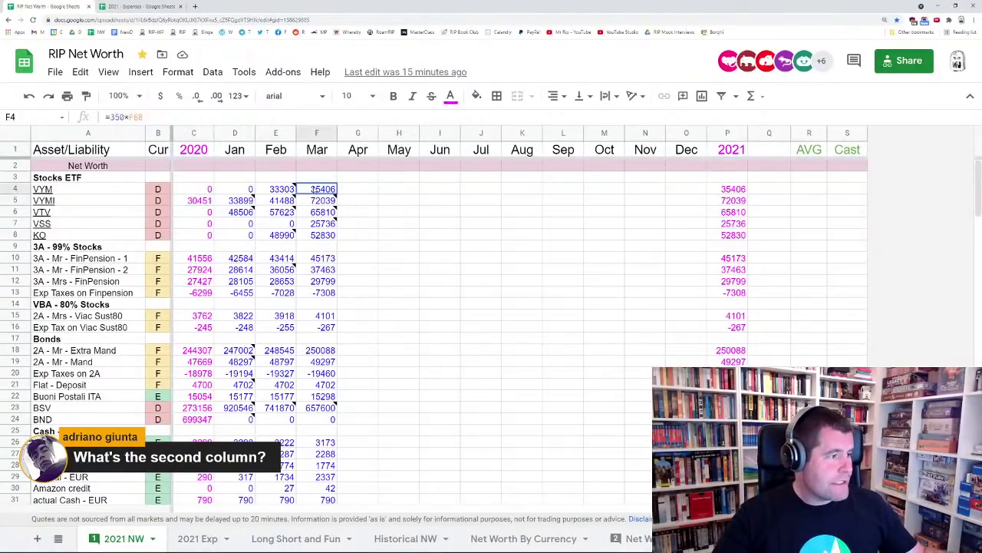
pyautogui.click(164, 191)
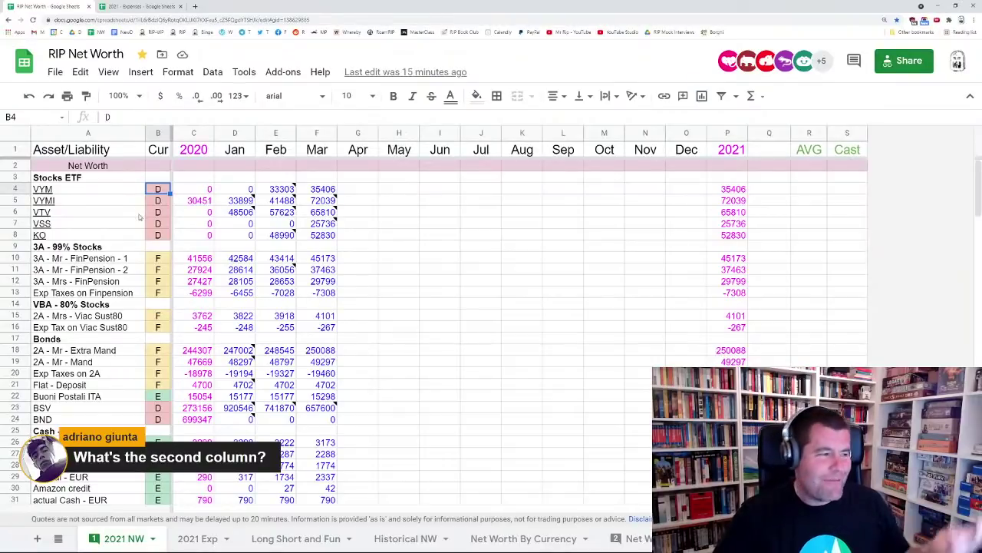
# Highlight the Stocks ETF rows, select FinPension - 1's currency code, and review the currency codes down to the NW totals and back
pyautogui.moveTo(73, 192); pyautogui.dragTo(253, 227)
pyautogui.click(166, 257)
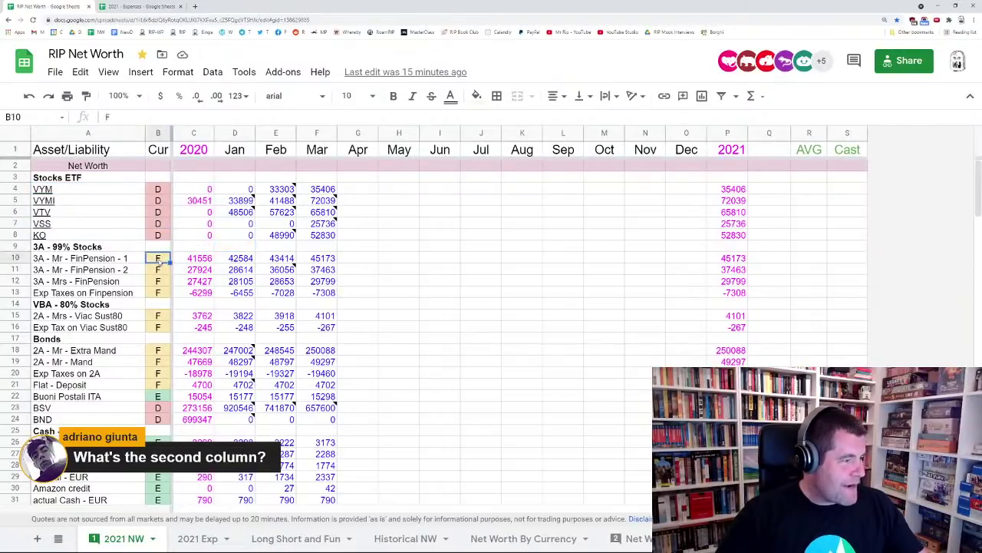
pyautogui.scroll(-1, 187, 329)
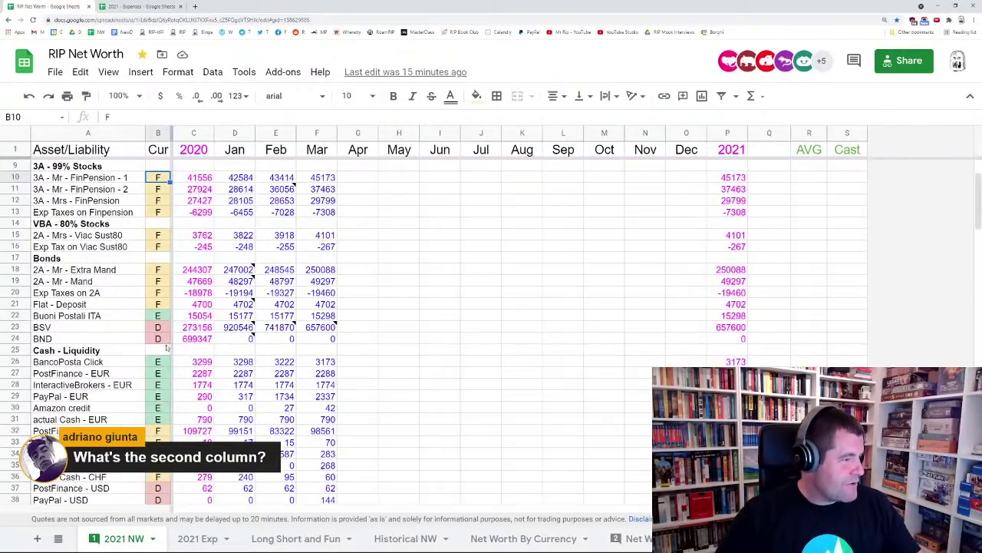
pyautogui.scroll(-5, 176, 382)
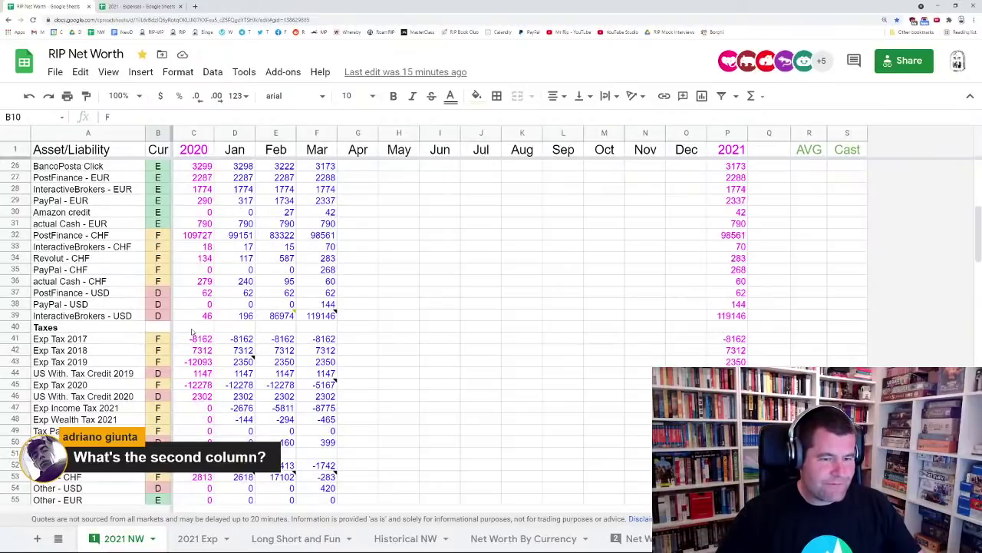
pyautogui.scroll(-2, 194, 322)
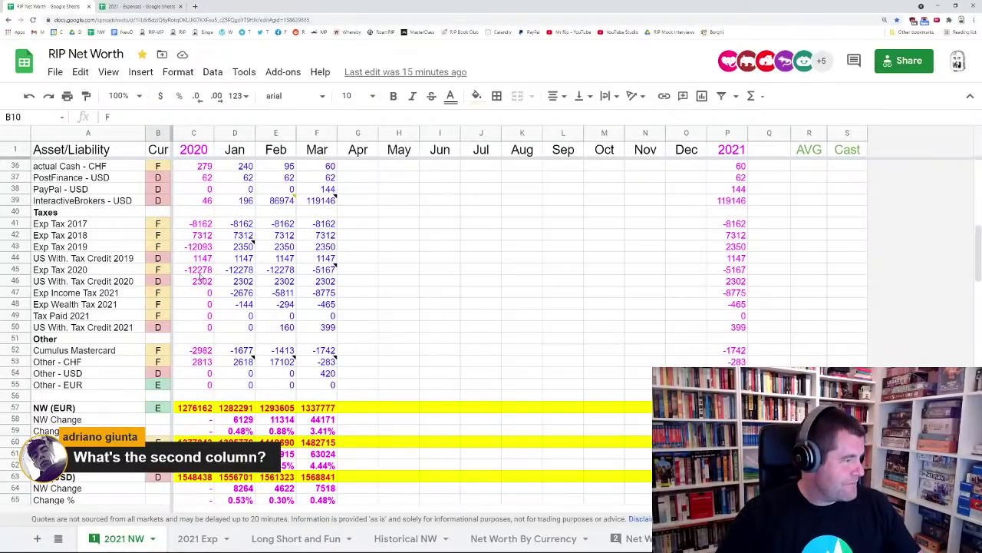
pyautogui.scroll(3, 201, 277)
pyautogui.scroll(5, 201, 278)
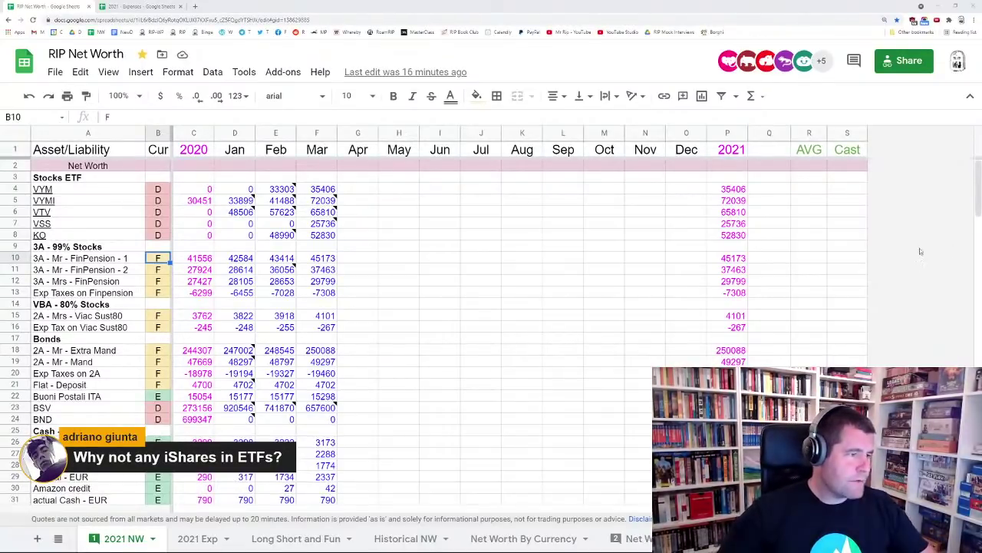
# Open the 2017 NW sheet and look over its ETF holdings and net worth totals
pyautogui.hscroll(5, 307, 538)
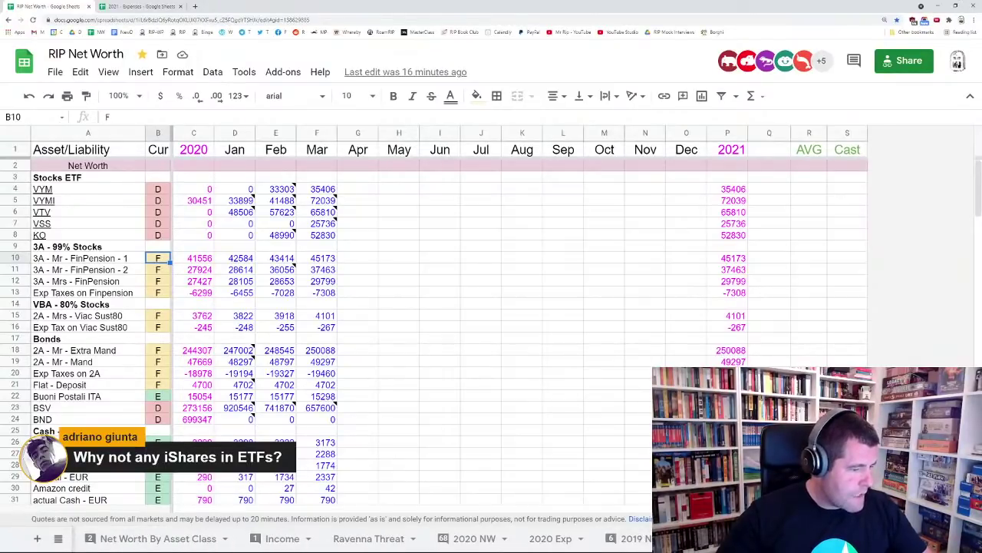
pyautogui.hscroll(10, 284, 538)
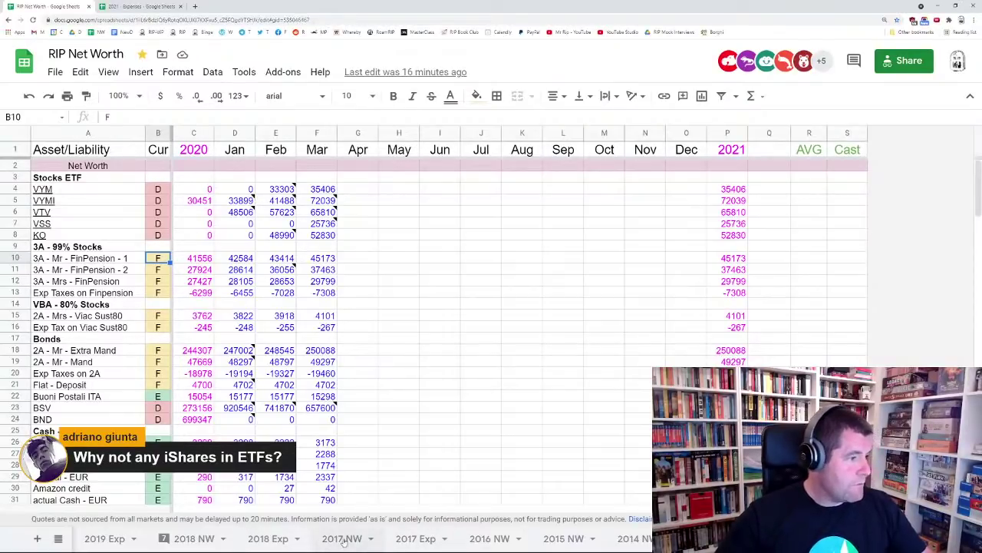
pyautogui.click(339, 539)
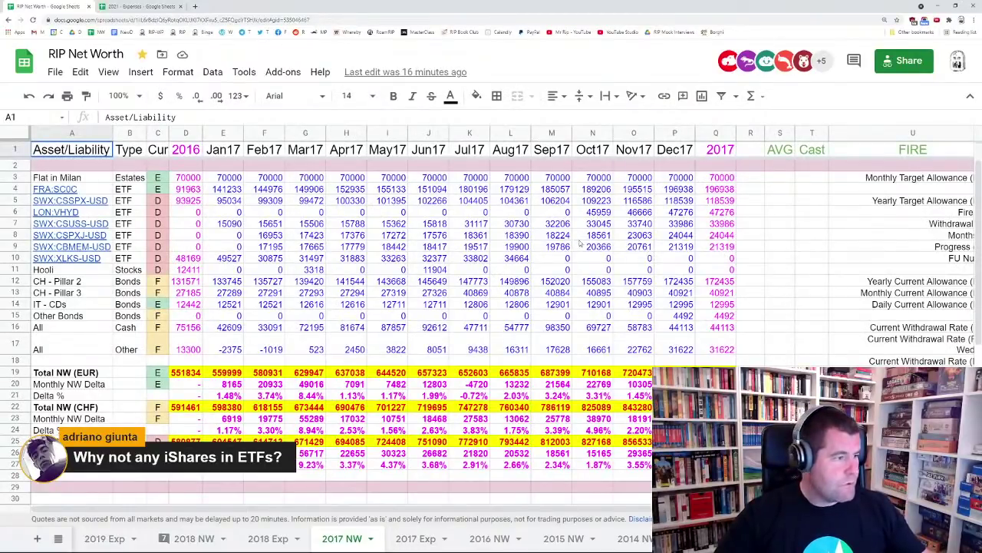
pyautogui.scroll(-7, 611, 264)
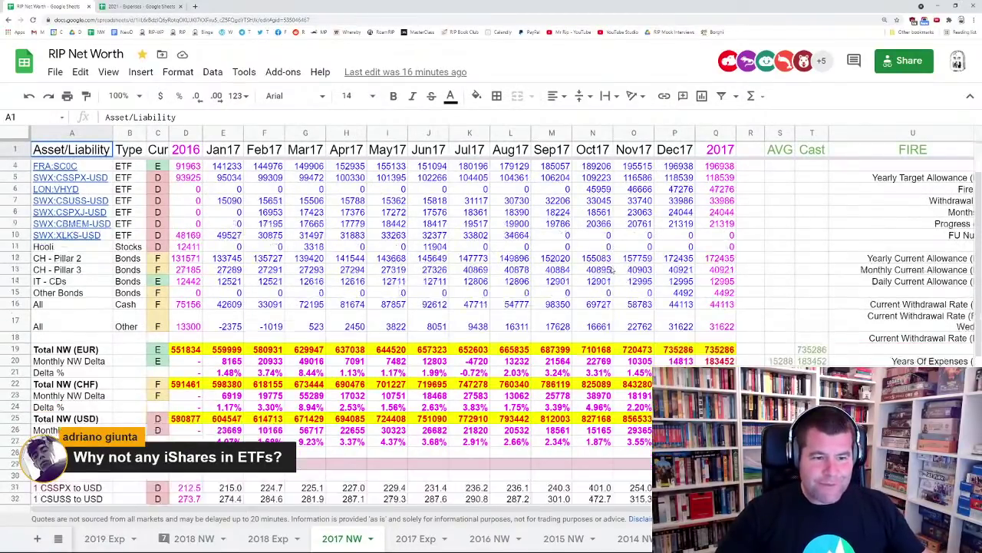
# Inspect the link formulas of the FRA:SC0C, CSSPX, CSUSS, CSPXJ and CBMEM holdings in the 2017 NW sheet
pyautogui.scroll(7, 612, 283)
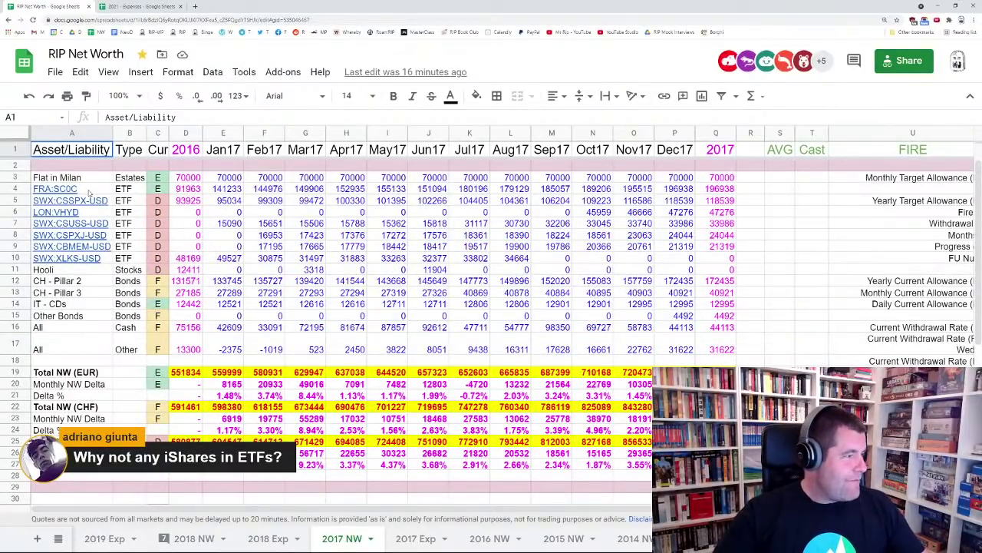
pyautogui.click(90, 192)
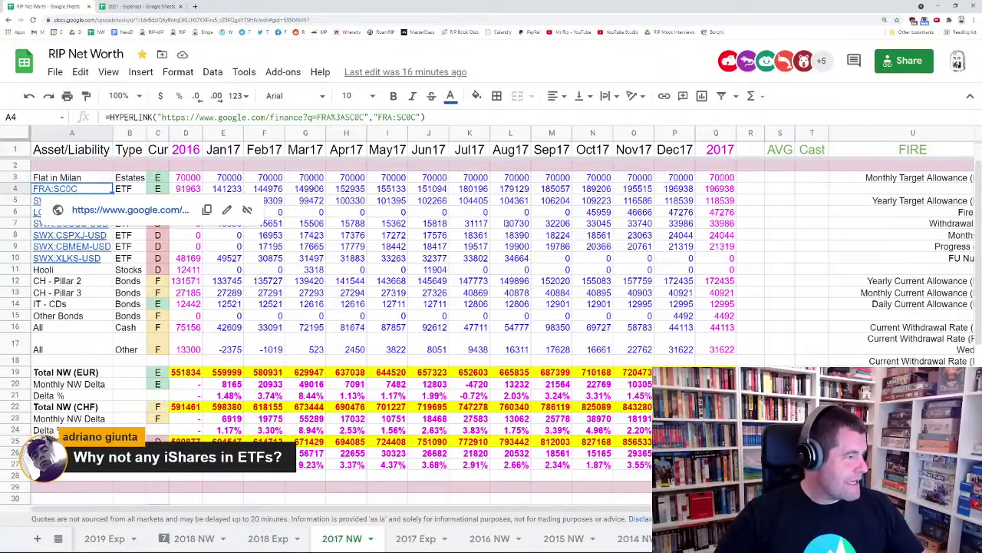
pyautogui.click(470, 270)
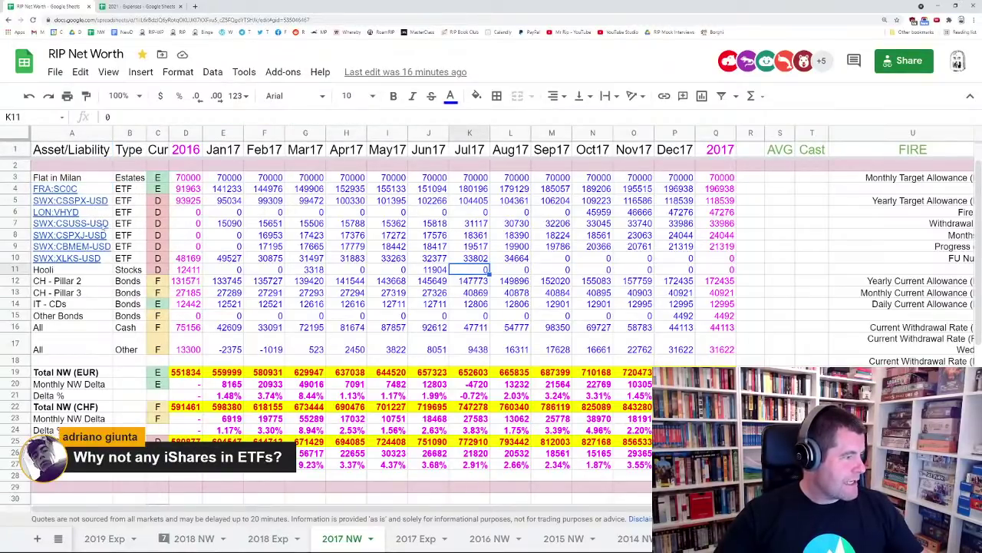
pyautogui.click(84, 201)
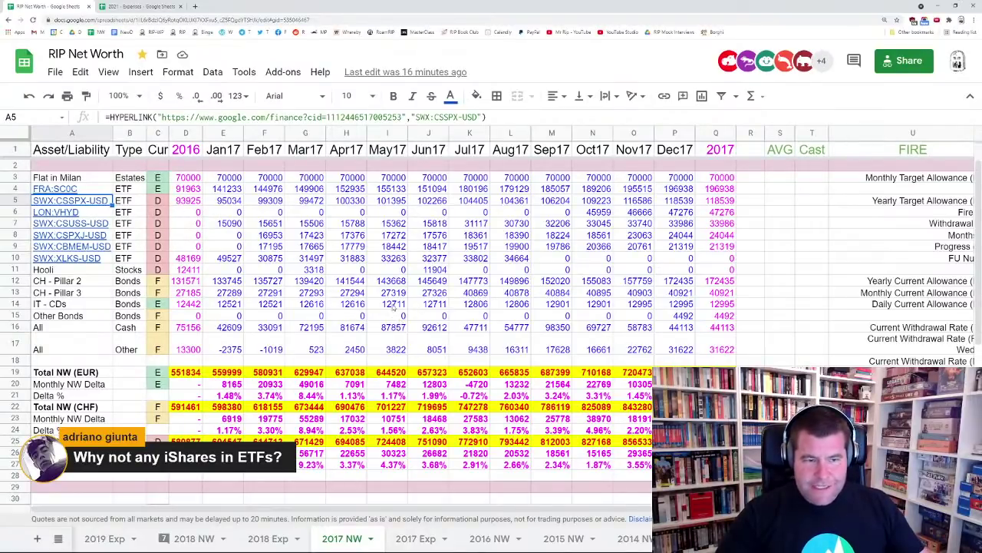
pyautogui.click(76, 223)
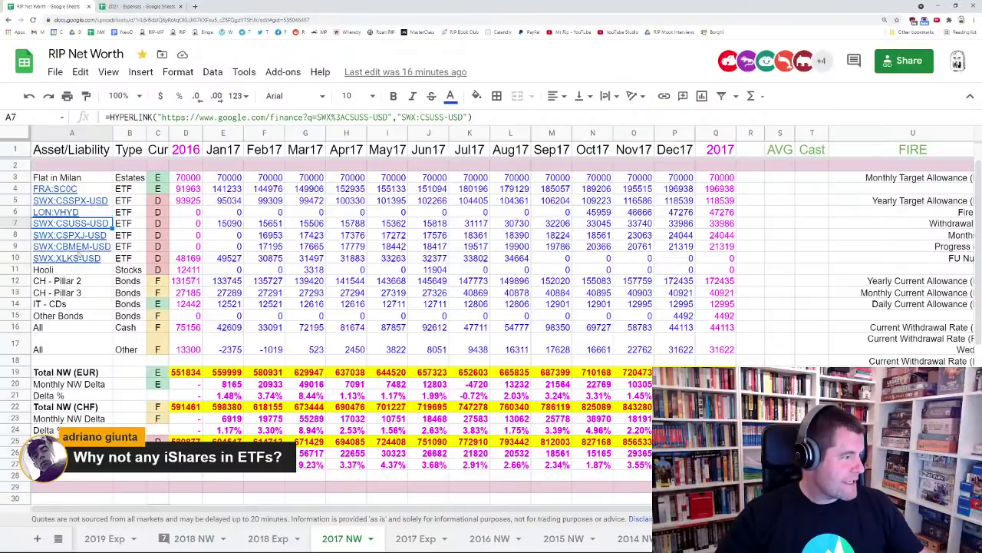
pyautogui.click(76, 234)
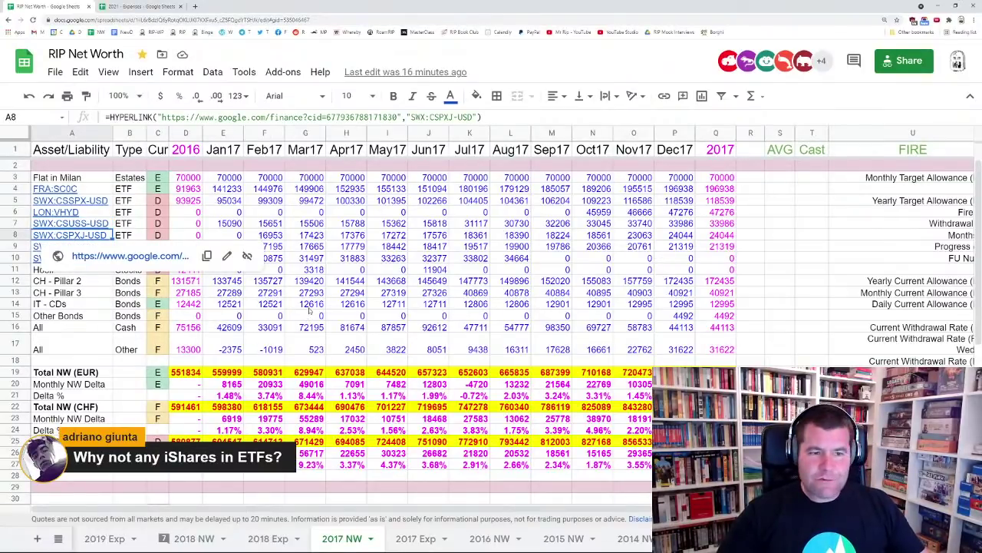
pyautogui.click(307, 292)
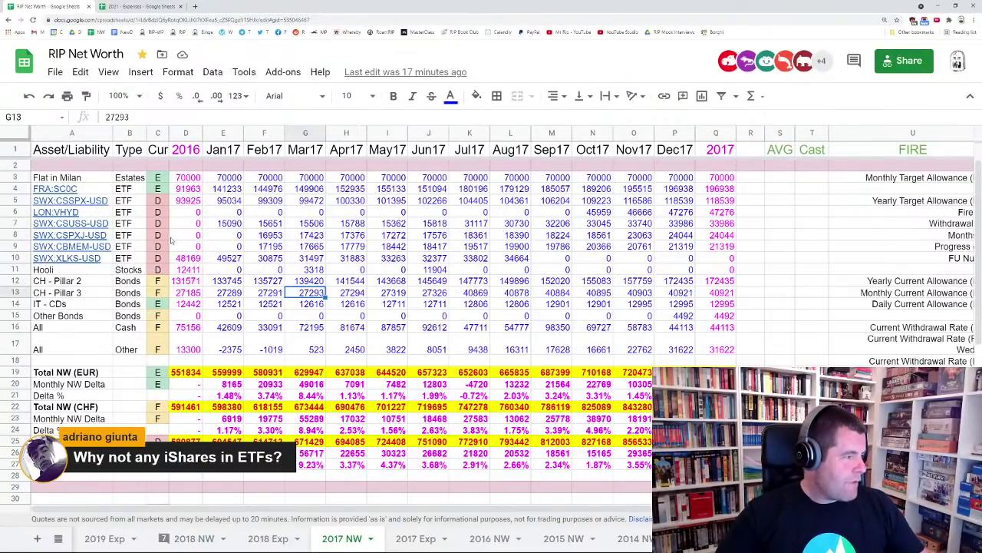
pyautogui.click(79, 247)
pyautogui.click(350, 327)
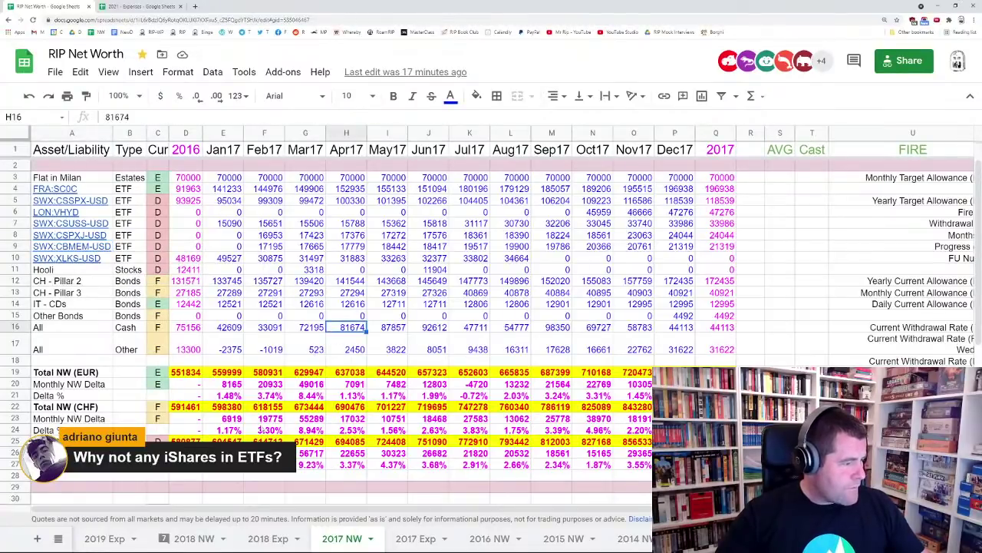
# Return from the 2017 NW sheet to the 2021 NW sheet
pyautogui.scroll(5, 198, 539)
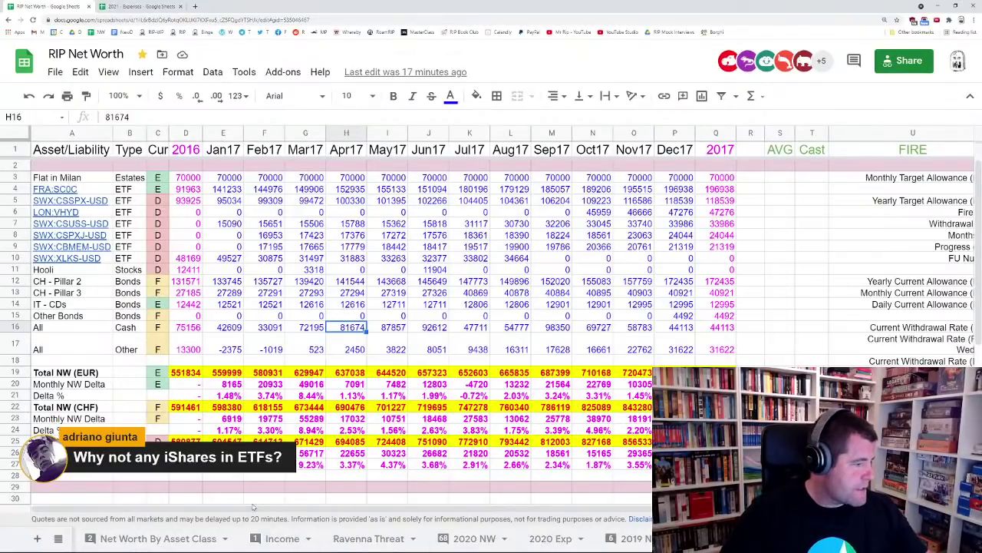
pyautogui.scroll(5, 386, 529)
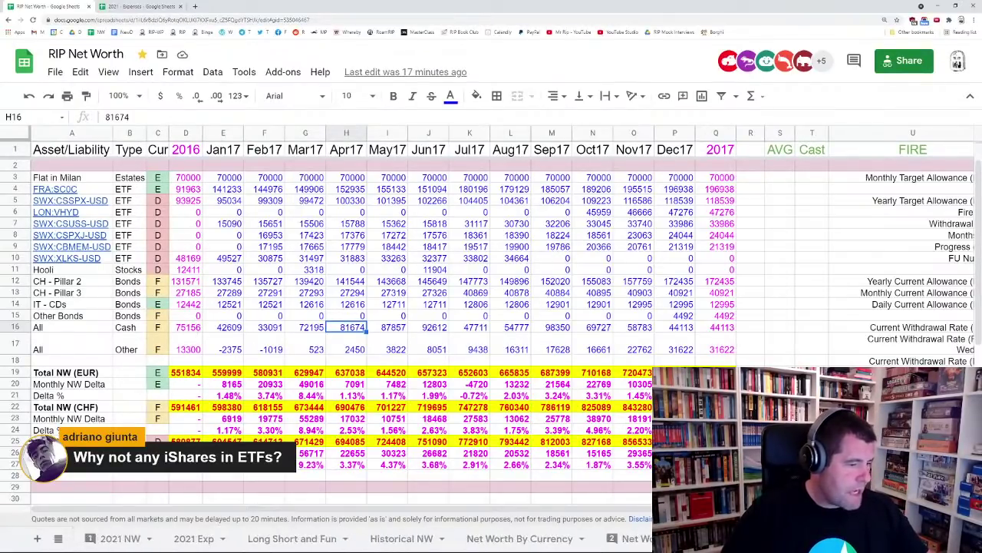
pyautogui.click(109, 538)
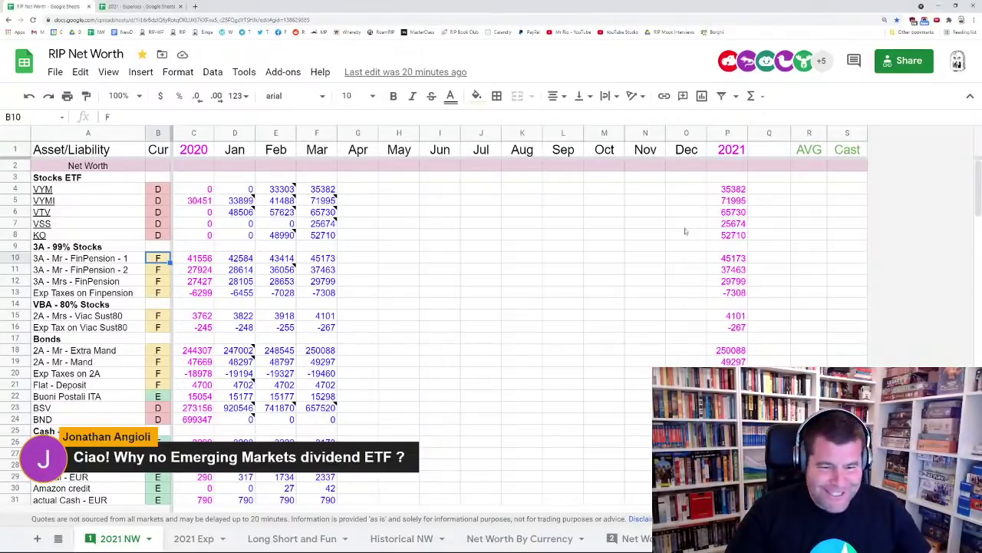
# Open the Long Short and Fun sheet and check Fun's relative target and the CHF targets for Cash and Fun
pyautogui.click(278, 540)
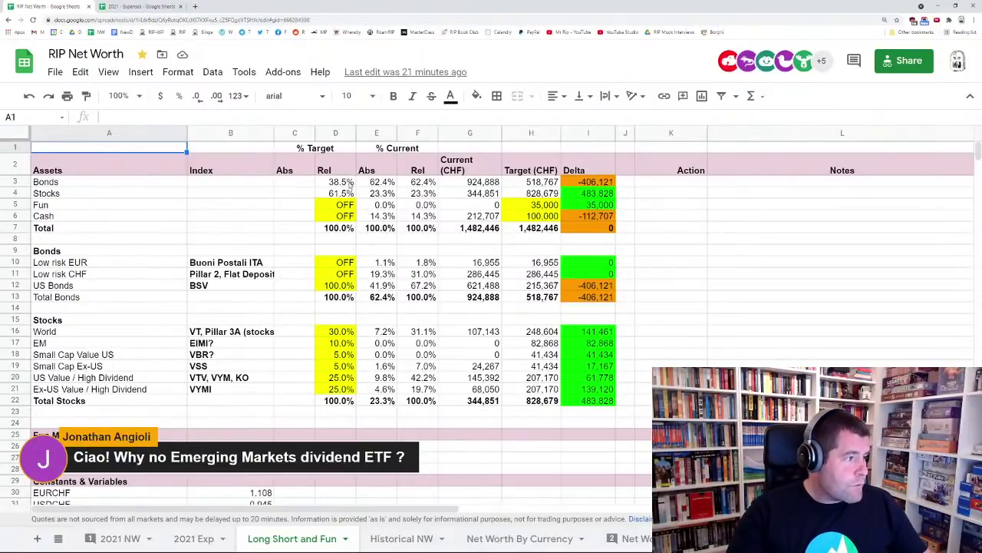
pyautogui.scroll(-1, 352, 184)
pyautogui.scroll(1, 354, 198)
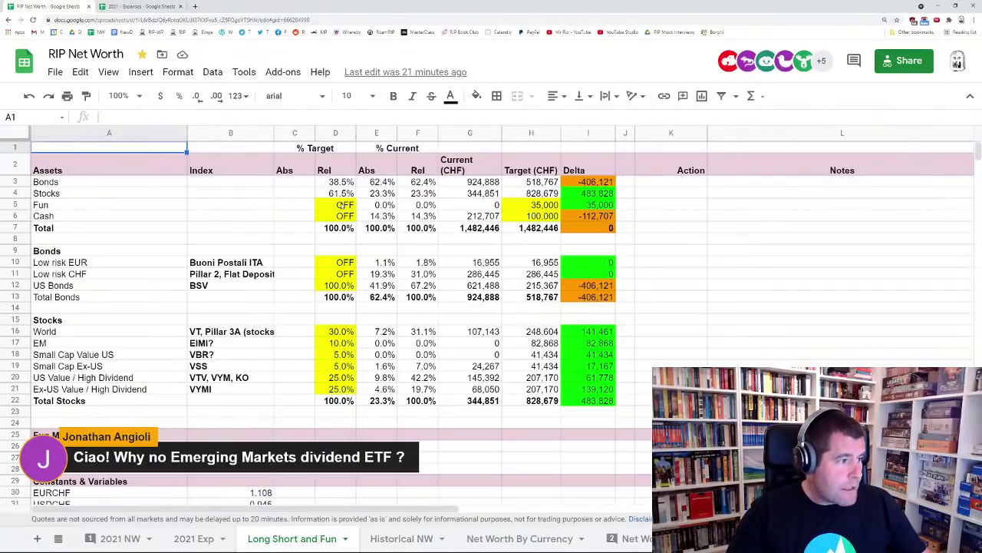
pyautogui.click(342, 205)
pyautogui.click(551, 218)
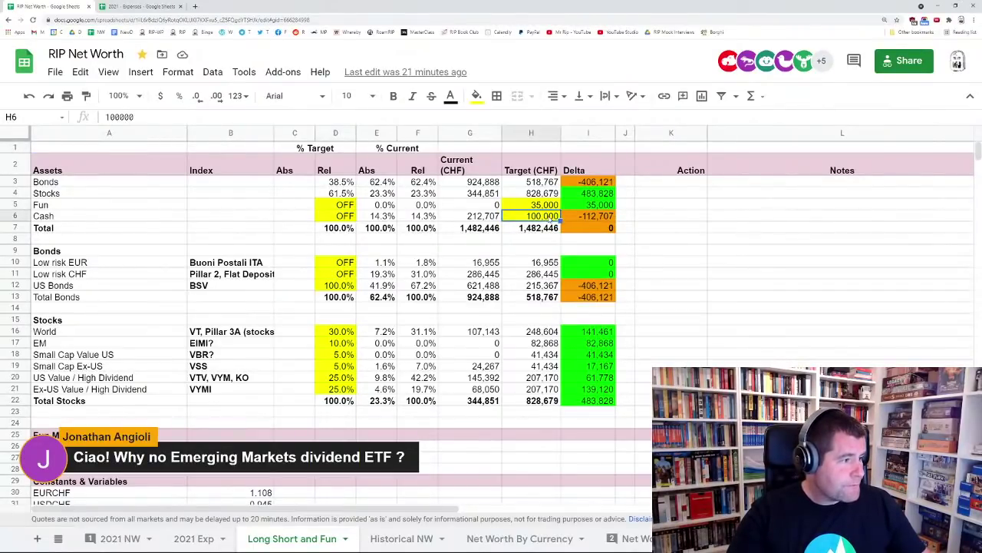
pyautogui.click(551, 207)
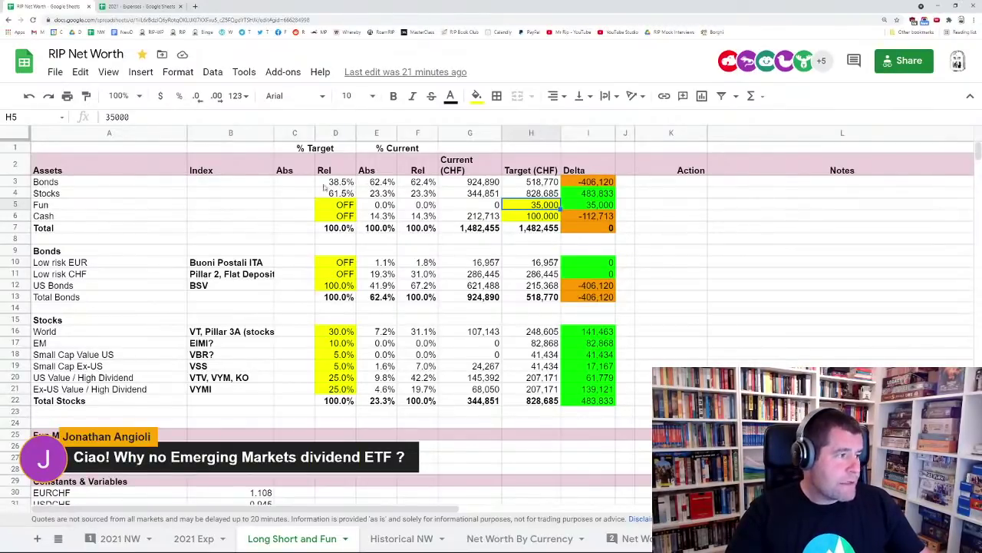
# Highlight the Bonds and Stocks rows in the asset summary and compare the formulas behind their relative target percentages
pyautogui.click(21, 182)
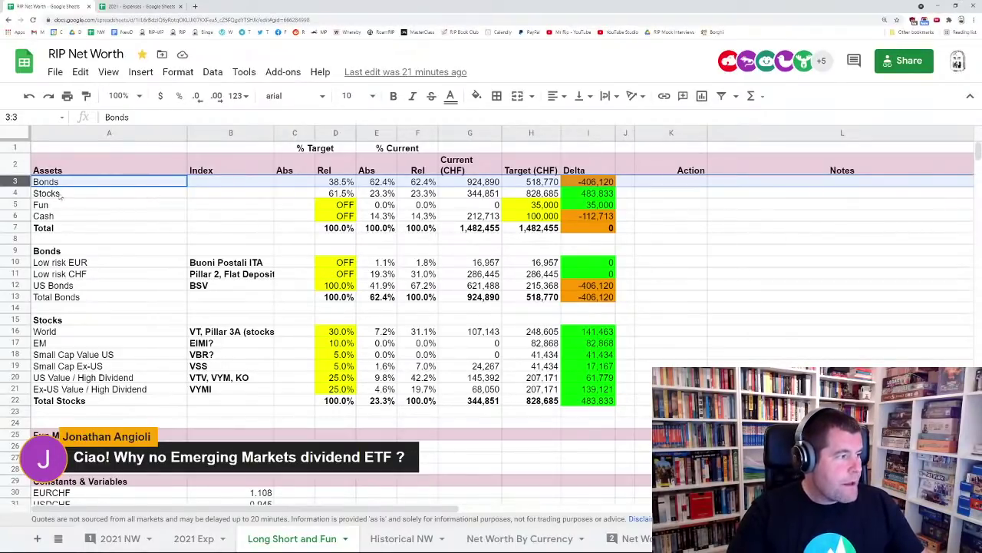
pyautogui.click(21, 193)
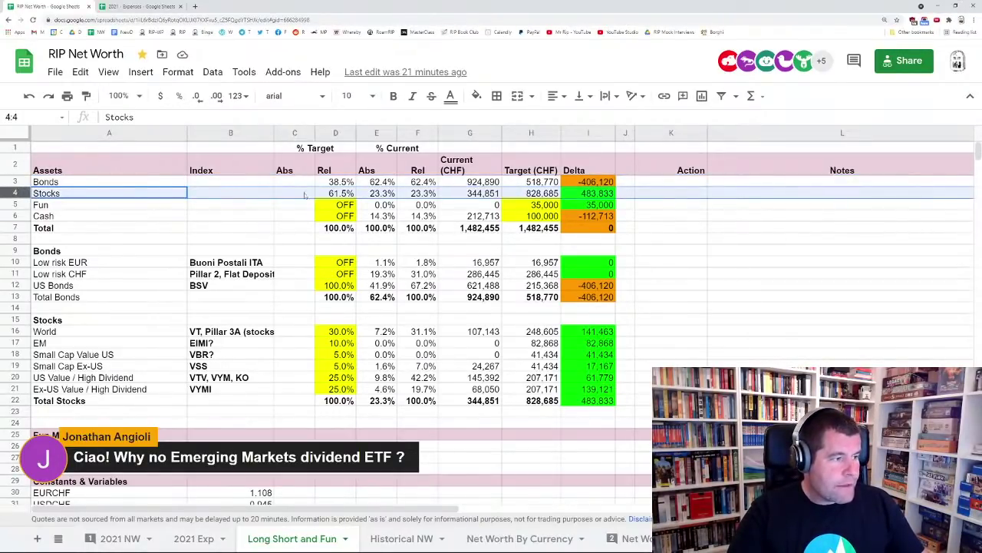
pyautogui.click(330, 181)
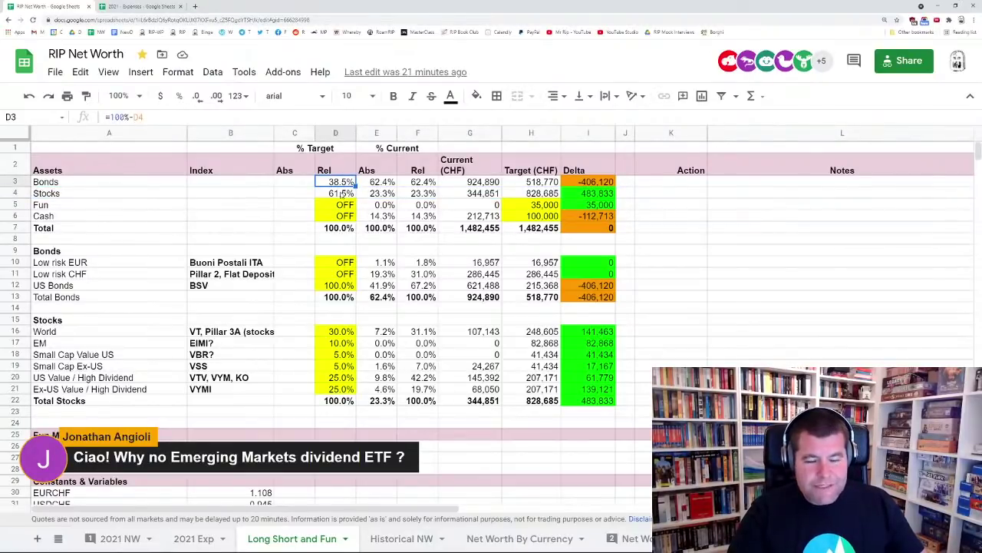
pyautogui.click(341, 194)
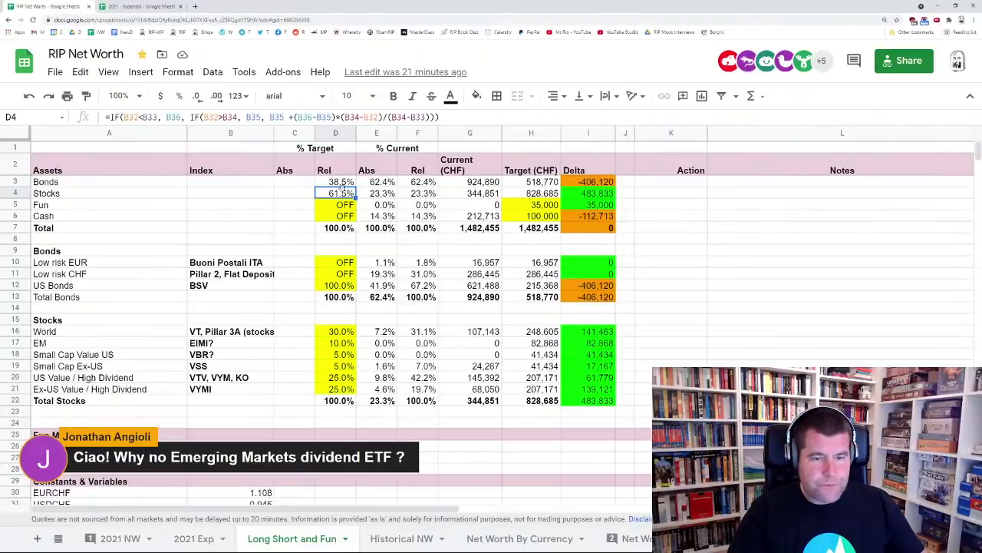
pyautogui.click(342, 184)
pyautogui.click(343, 194)
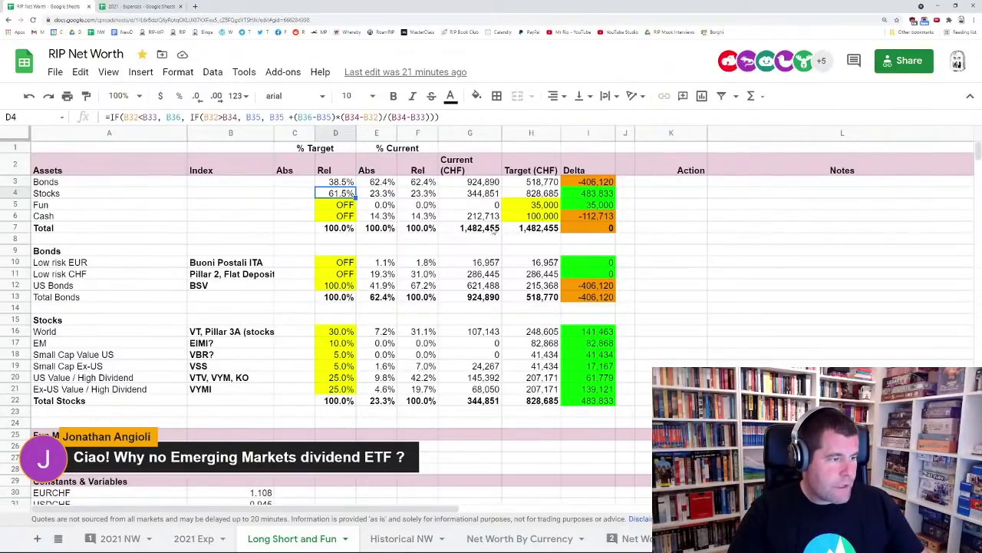
# Check the Target (CHF) amounts for the Total, Cash and Fun rows, and the formulas for Bonds and Stocks
pyautogui.click(526, 230)
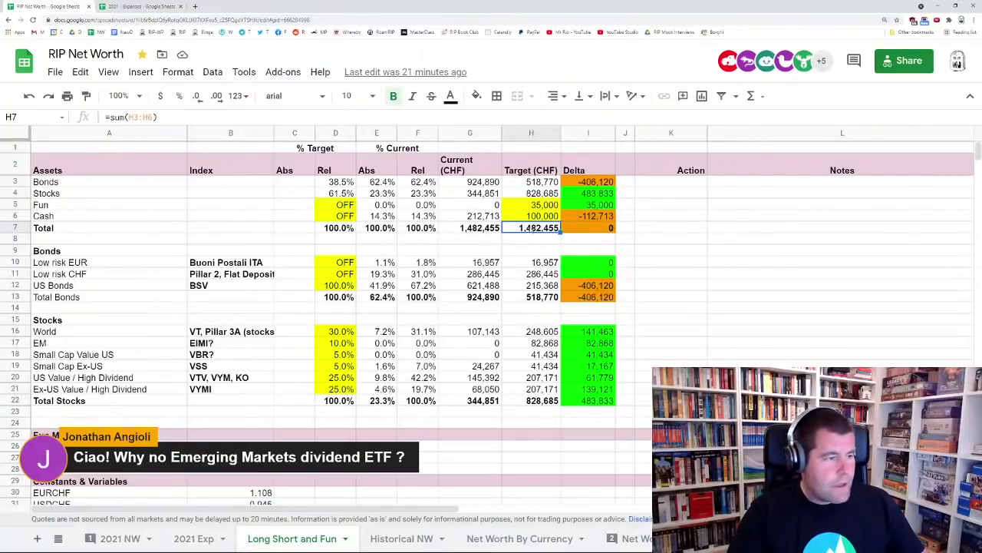
pyautogui.click(535, 217)
pyautogui.click(540, 206)
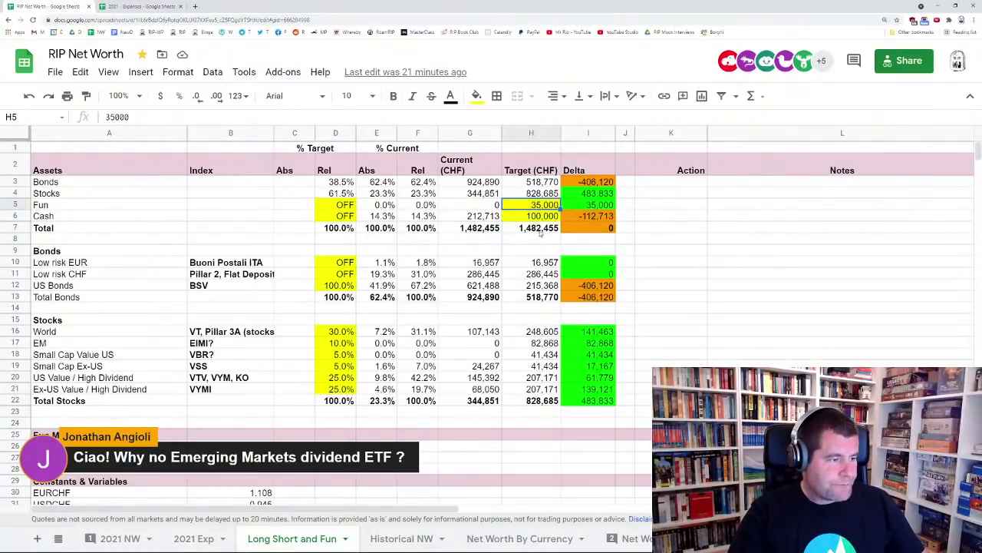
pyautogui.click(539, 229)
pyautogui.moveTo(531, 183); pyautogui.dragTo(530, 194)
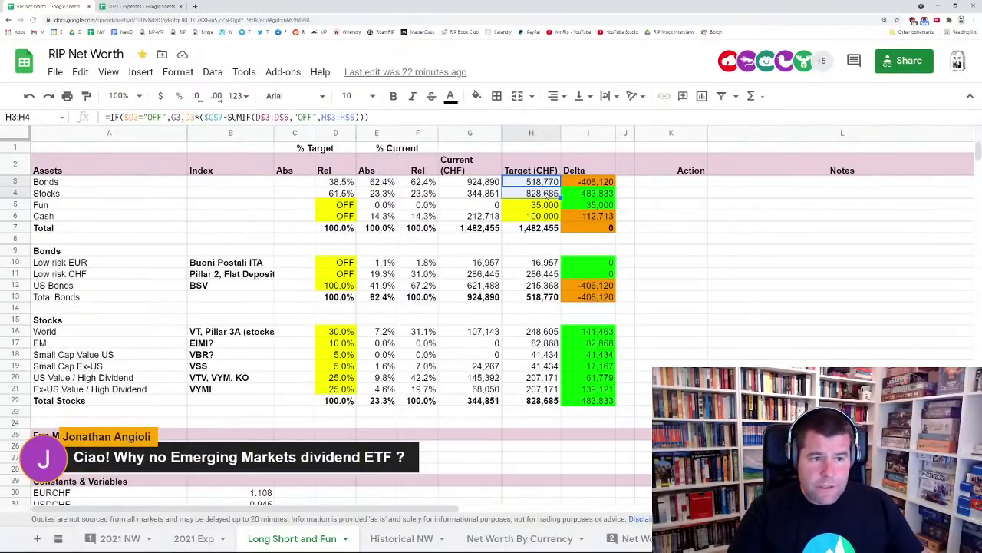
pyautogui.click(543, 195)
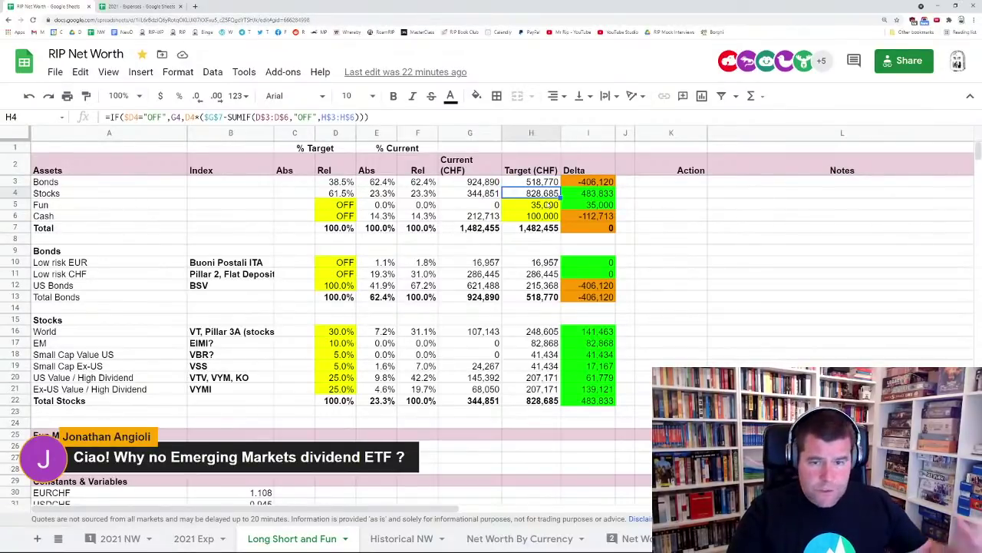
pyautogui.click(535, 183)
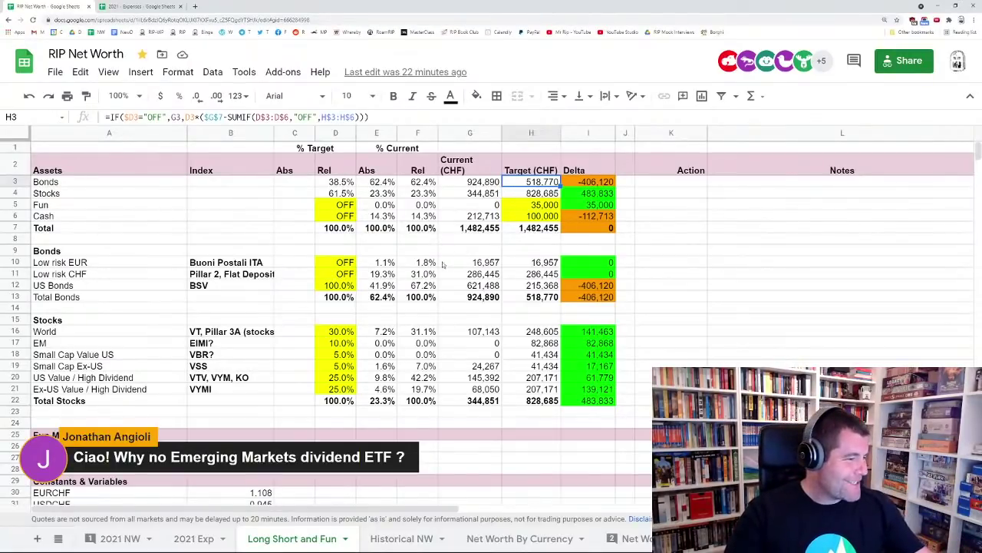
# Review the Stocks relative target formula and the World CAPE value with its source links under Constants & Variables
pyautogui.scroll(-1, 445, 265)
pyautogui.scroll(1, 453, 257)
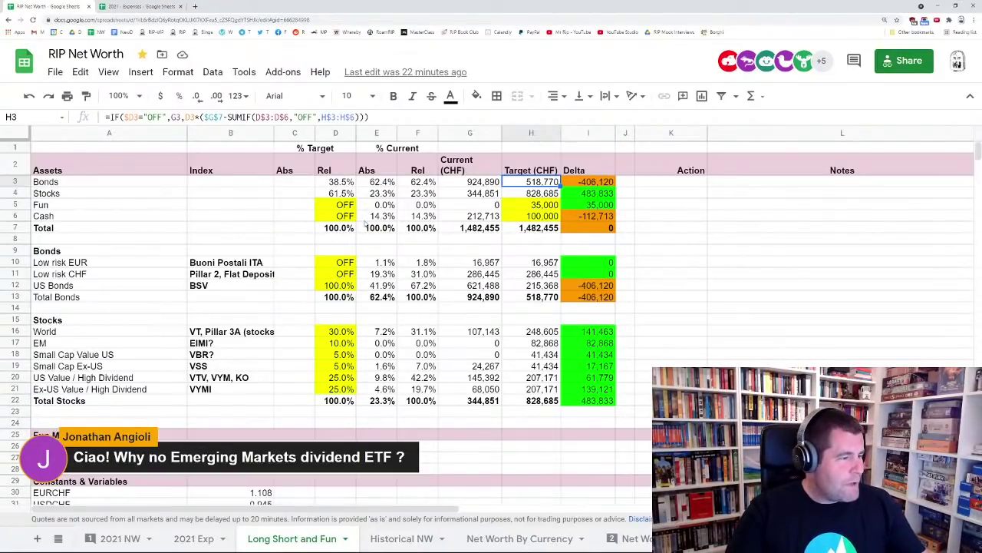
pyautogui.click(338, 190)
pyautogui.scroll(-5, 346, 246)
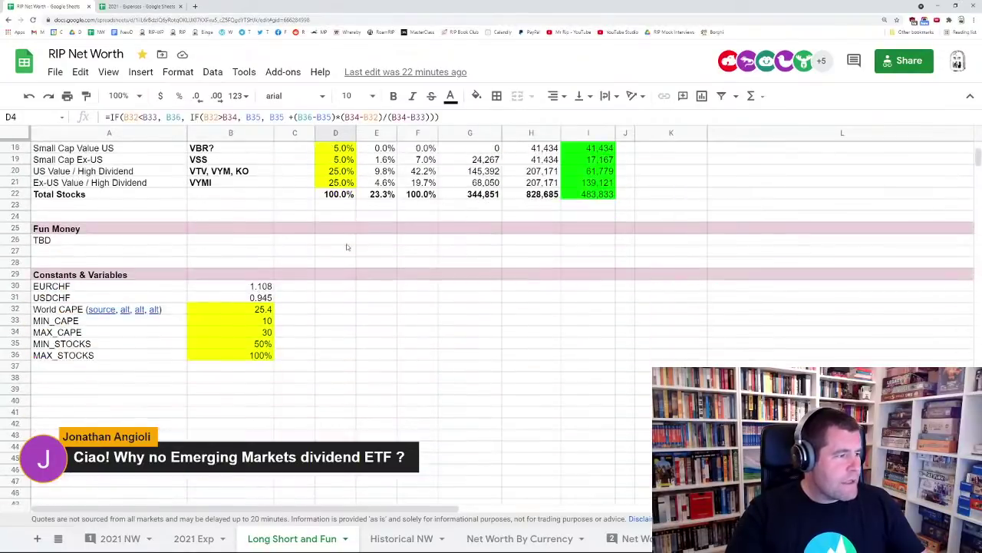
pyautogui.scroll(-2, 346, 247)
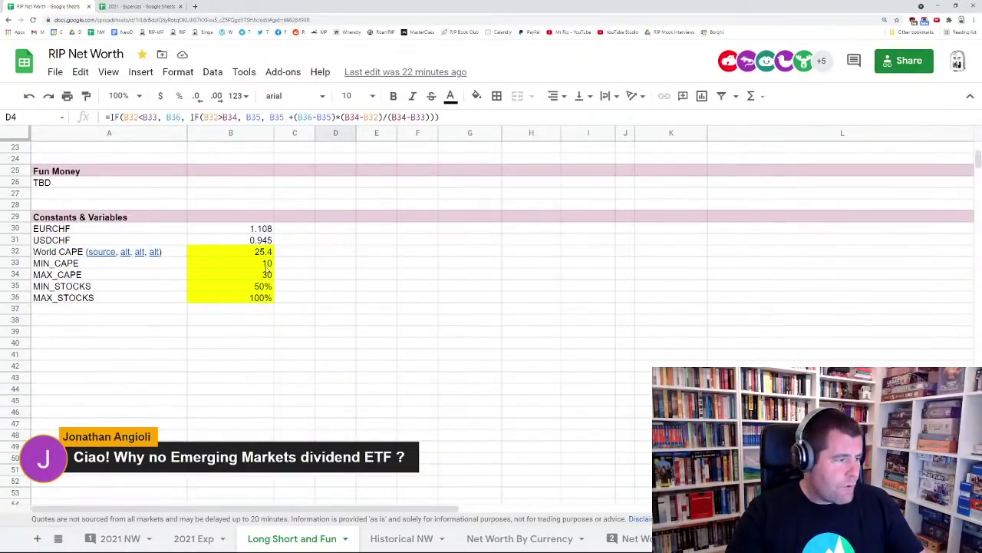
pyautogui.click(249, 254)
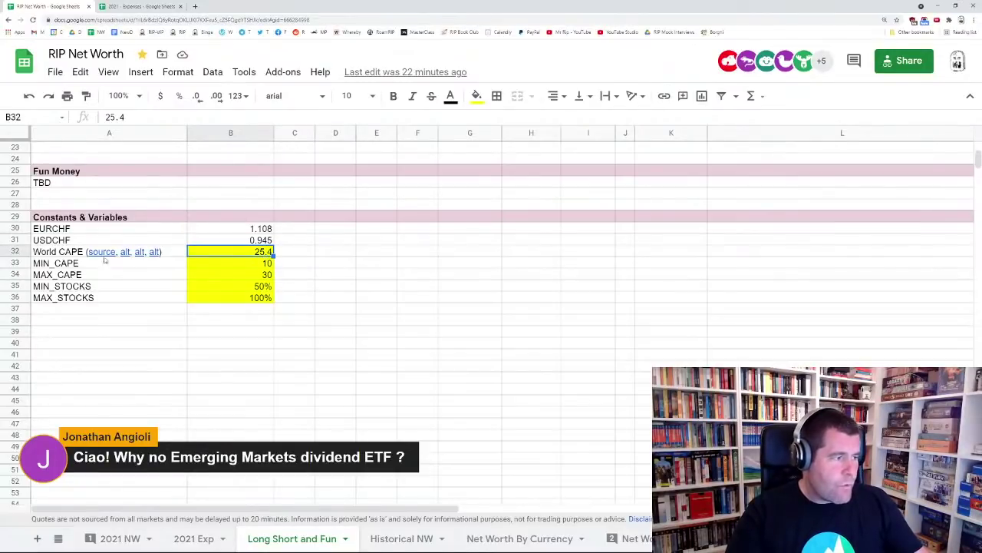
pyautogui.click(71, 254)
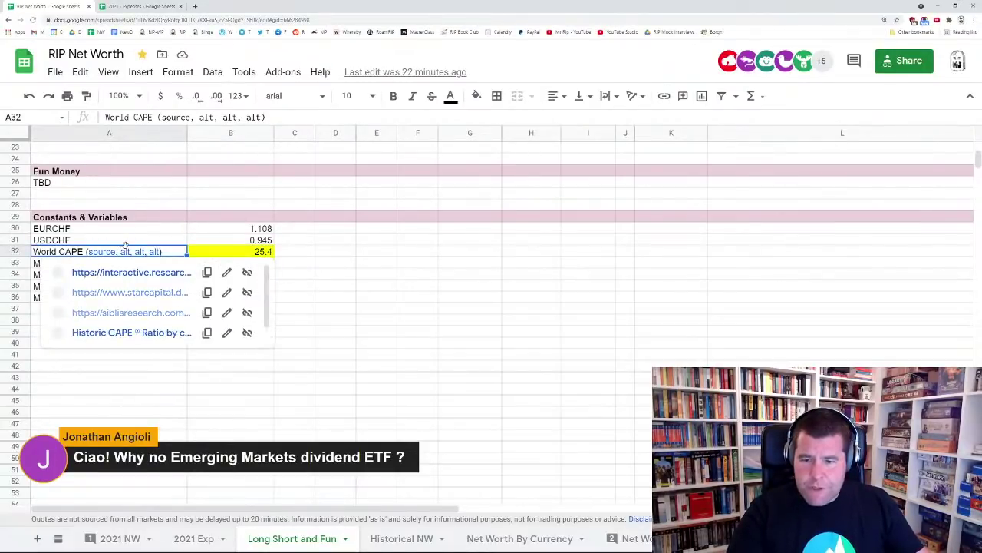
pyautogui.click(322, 253)
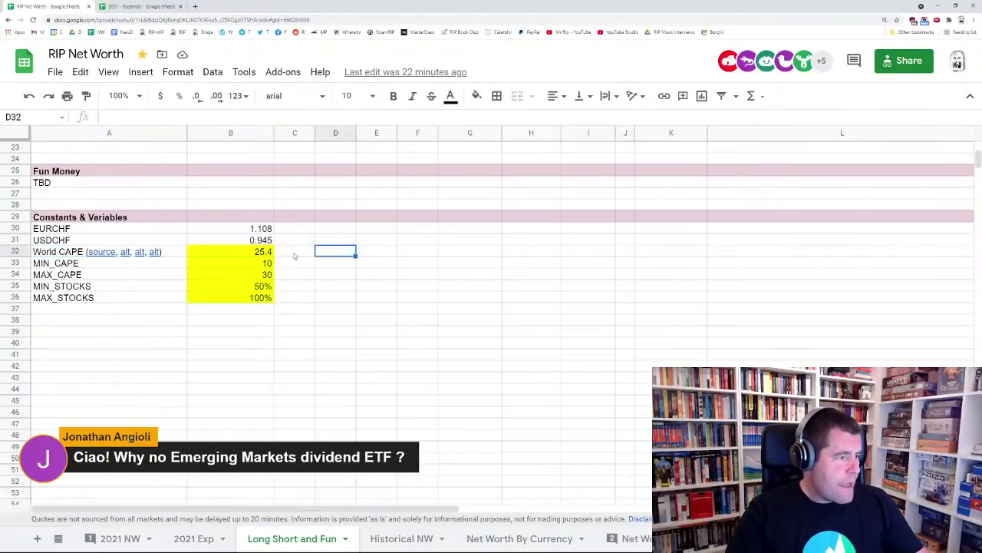
# Point out the MIN_CAPE, MIN_STOCKS and MAX_STOCKS constants, and return to the World CAPE value
pyautogui.click(263, 264)
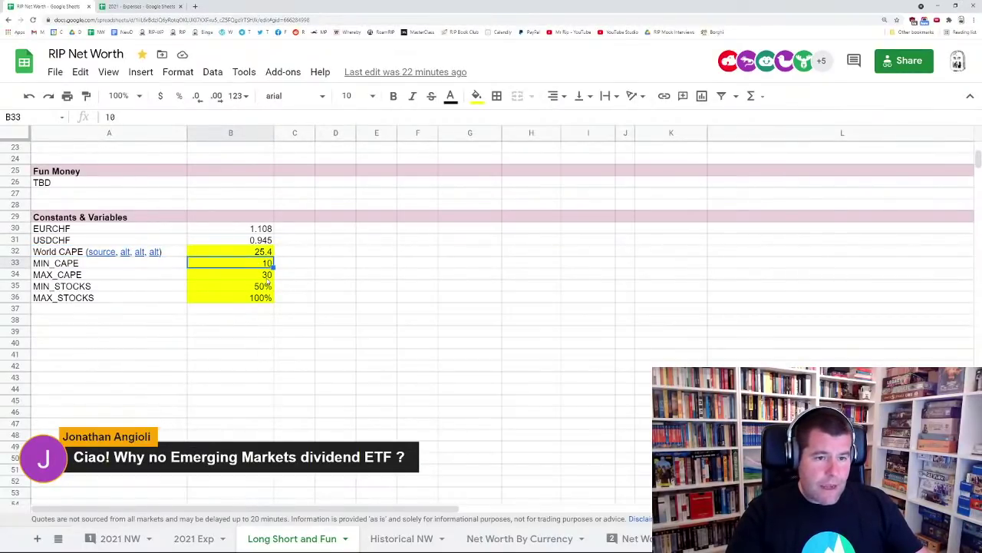
pyautogui.click(263, 286)
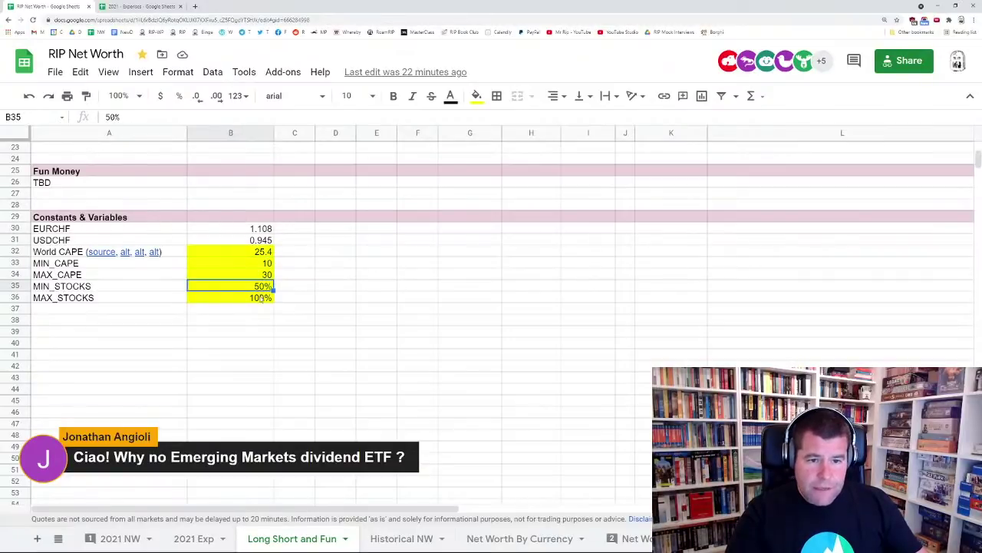
pyautogui.click(261, 298)
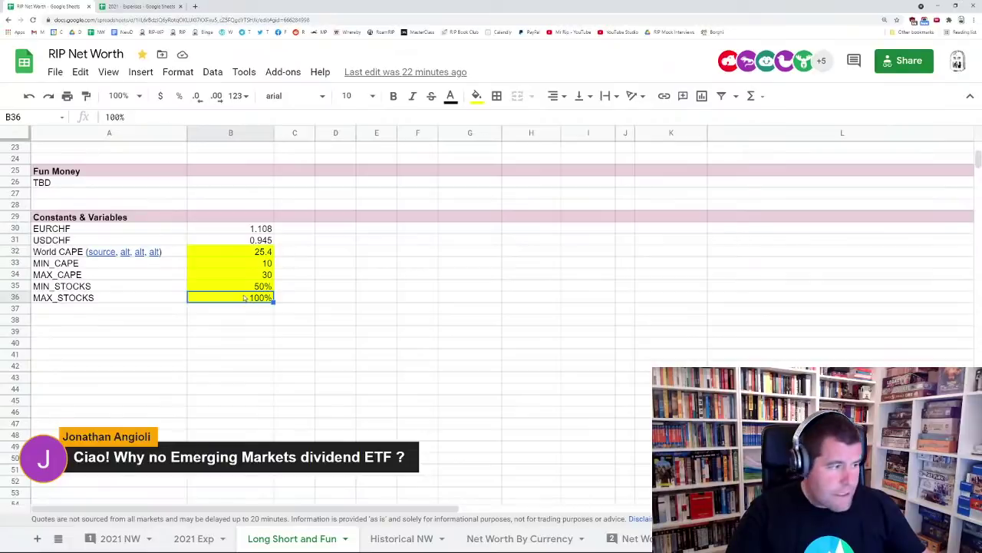
pyautogui.click(261, 254)
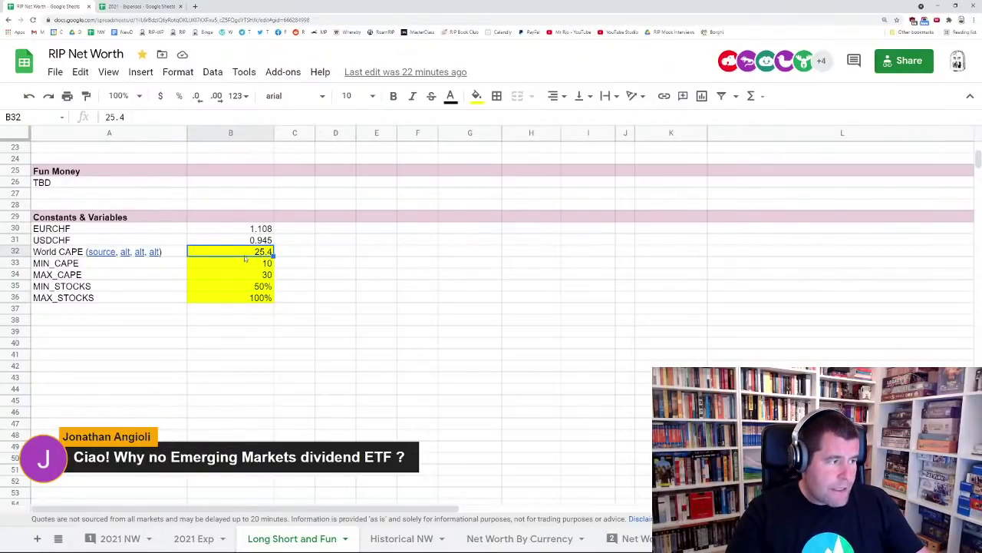
# Inspect the MIN_CAPE and MAX_CAPE limits together with the MIN_STOCKS and MAX_STOCKS percentages under Constants & Variables
pyautogui.click(267, 266)
pyautogui.click(268, 275)
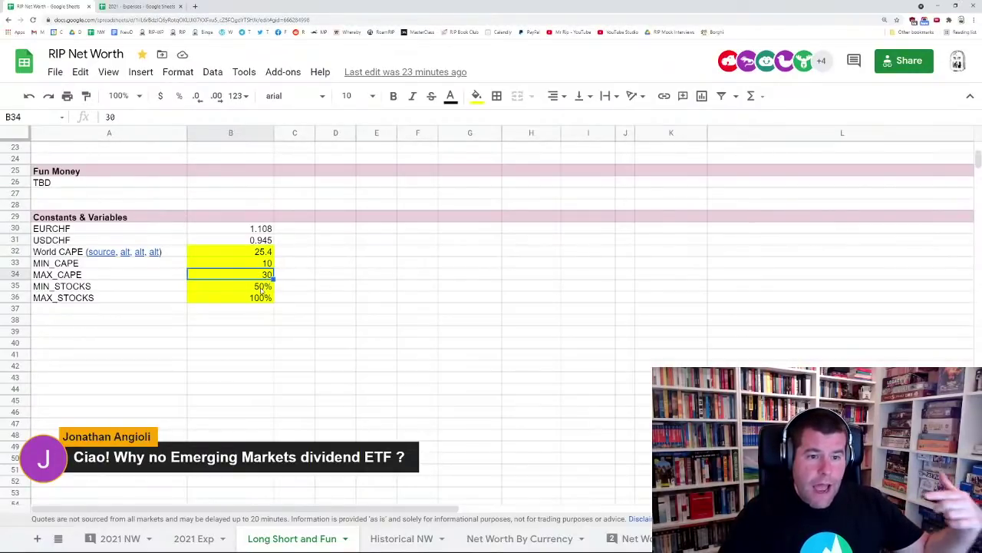
pyautogui.click(262, 288)
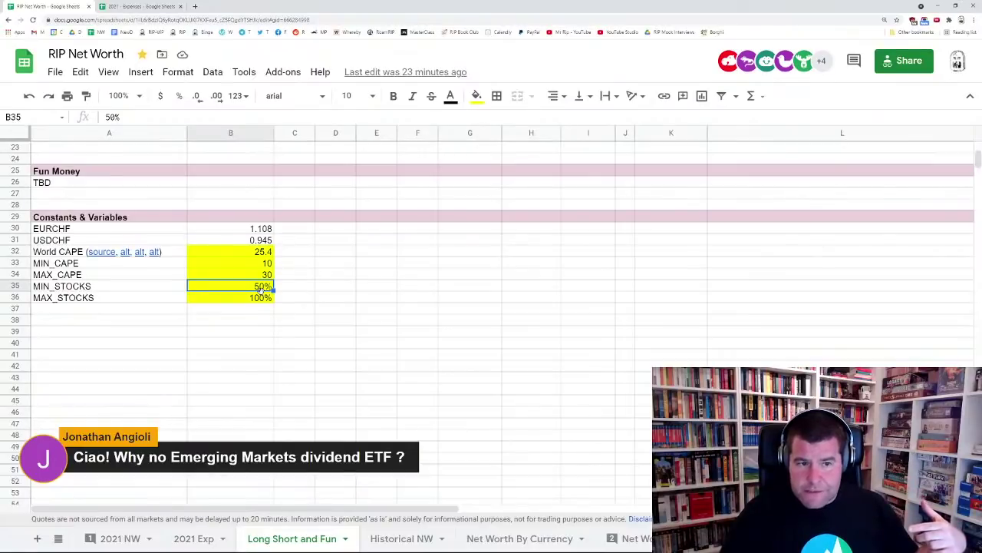
pyautogui.click(268, 263)
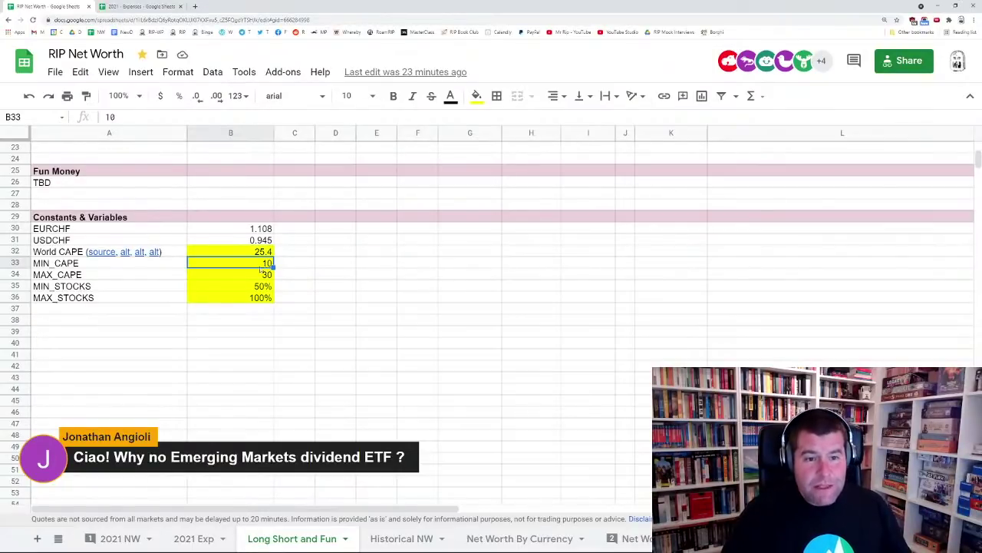
pyautogui.click(254, 299)
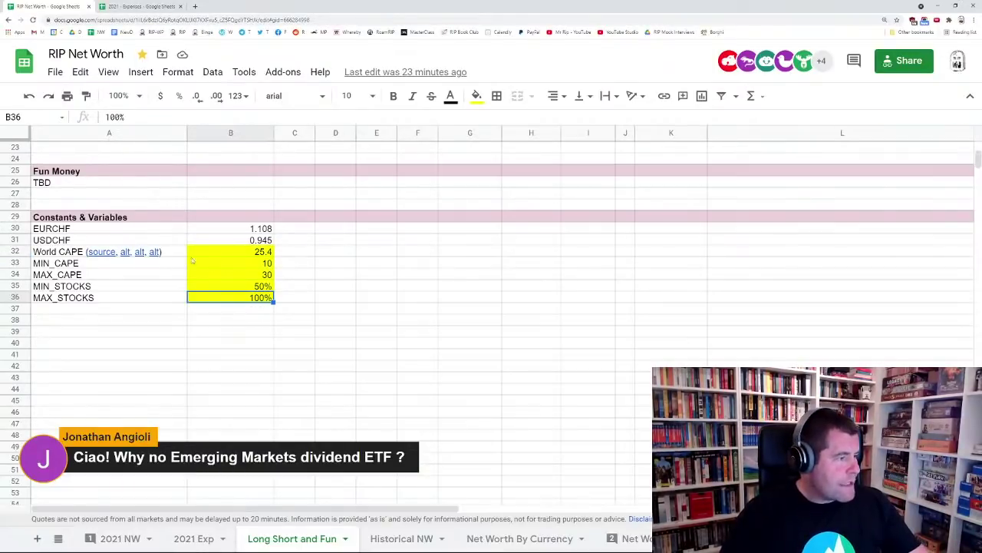
# Open the Asset Allocation Interactive source page linked from the World CAPE label
pyautogui.click(216, 254)
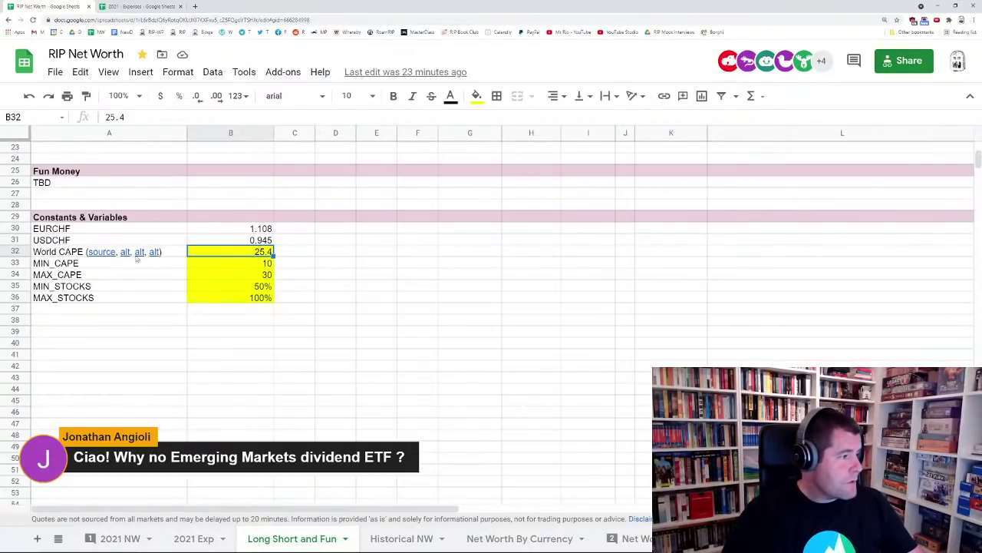
pyautogui.click(106, 255)
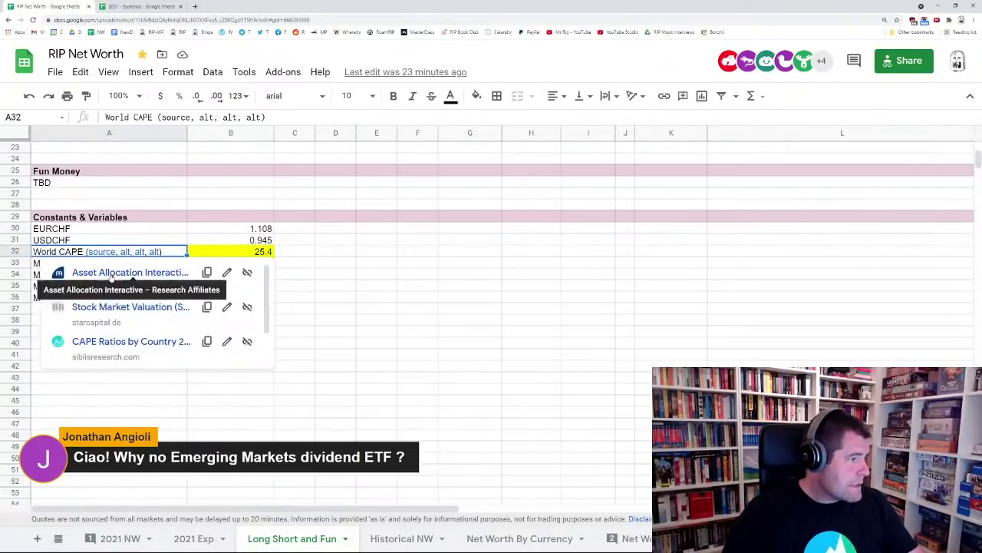
pyautogui.click(111, 275)
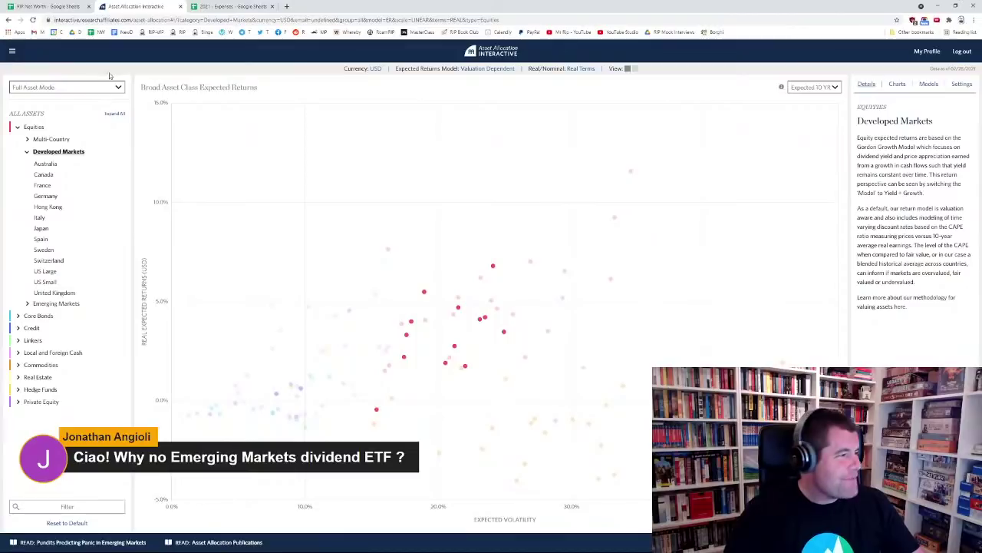
# Show the CAPE Ratio chart for the All country multi-country equities, read its current value, and close the page
pyautogui.click(904, 87)
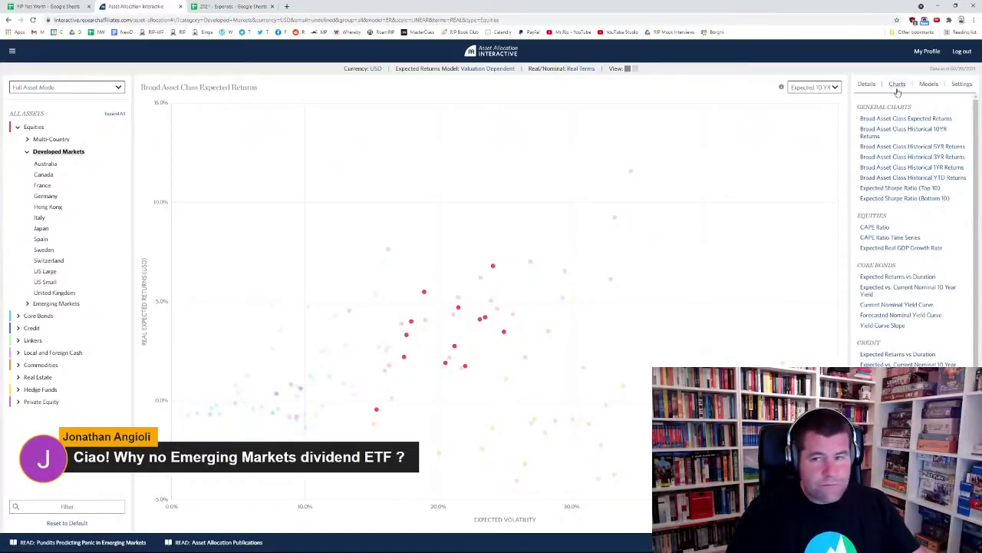
pyautogui.click(879, 229)
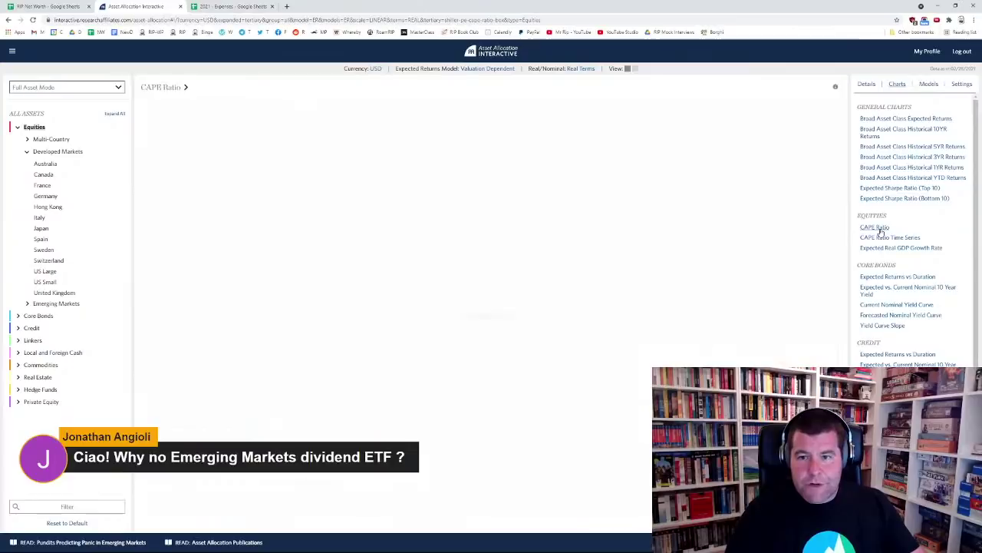
pyautogui.click(27, 139)
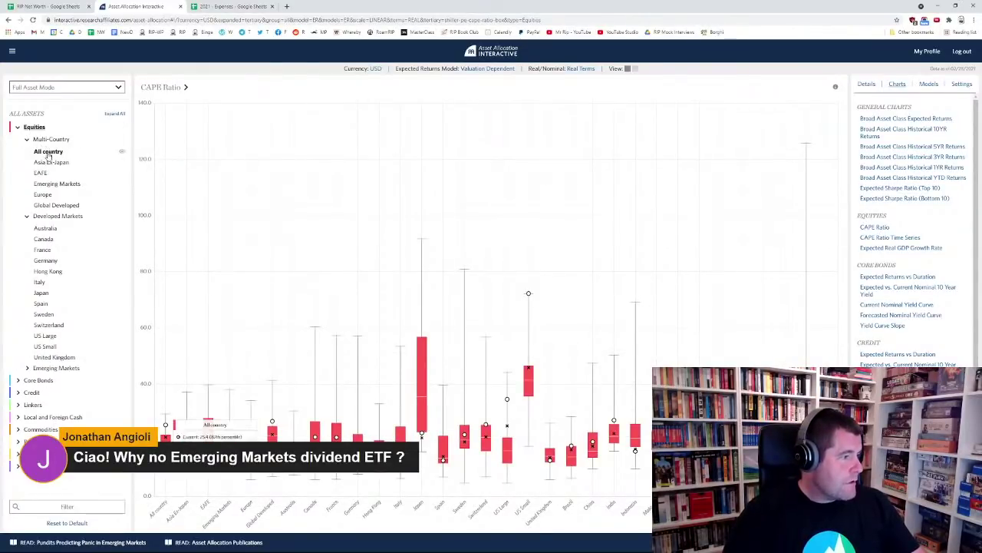
pyautogui.click(48, 152)
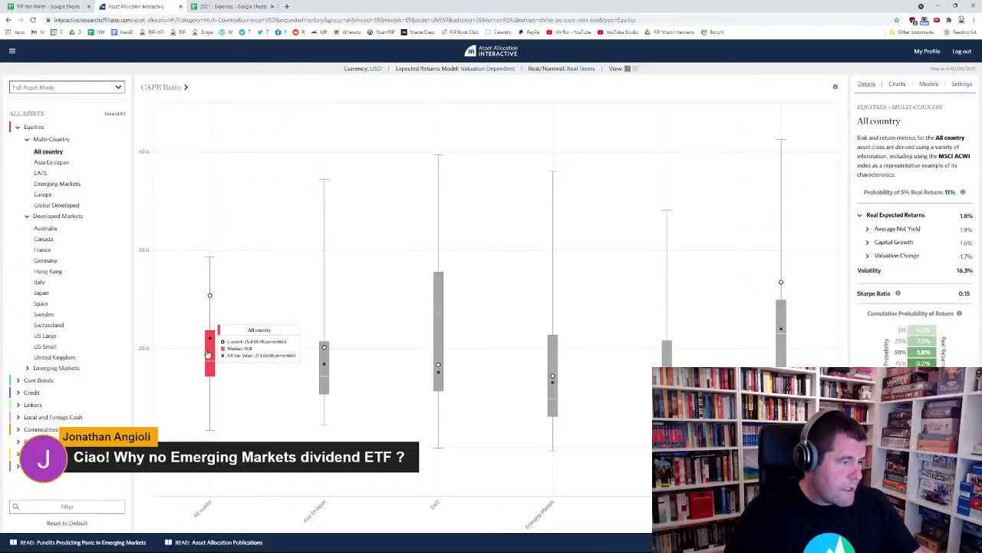
pyautogui.hotkey('ctrl', 'w')
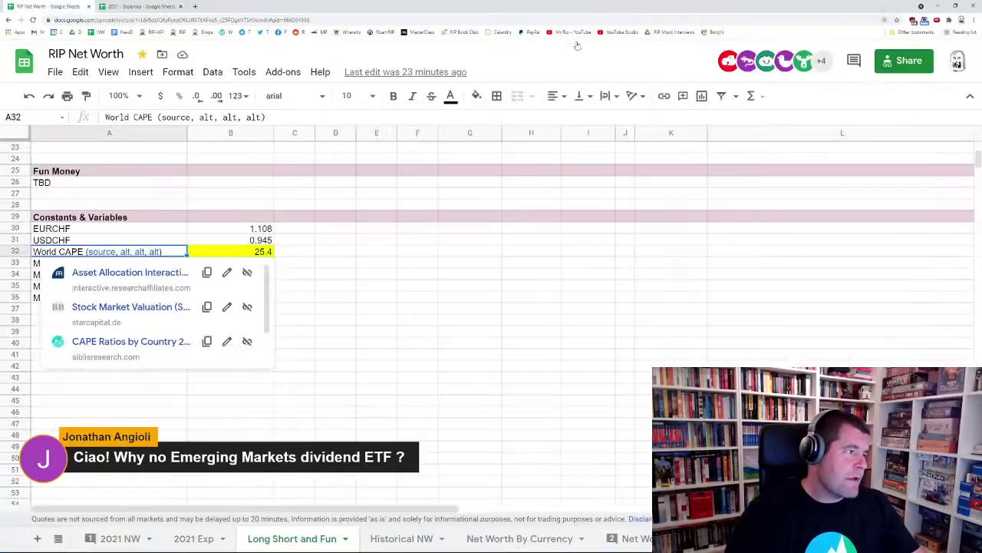
# Set World CAPE to 15 as a test and check the relative target percentages for Bonds and Stocks
pyautogui.click(345, 280)
pyautogui.click(257, 255)
pyautogui.scroll(5, 338, 307)
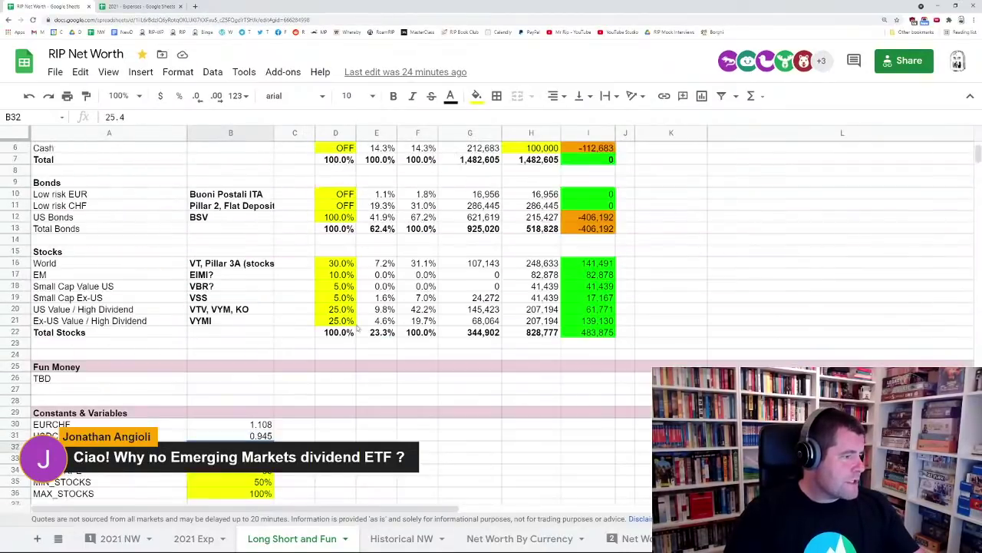
pyautogui.scroll(1, 358, 338)
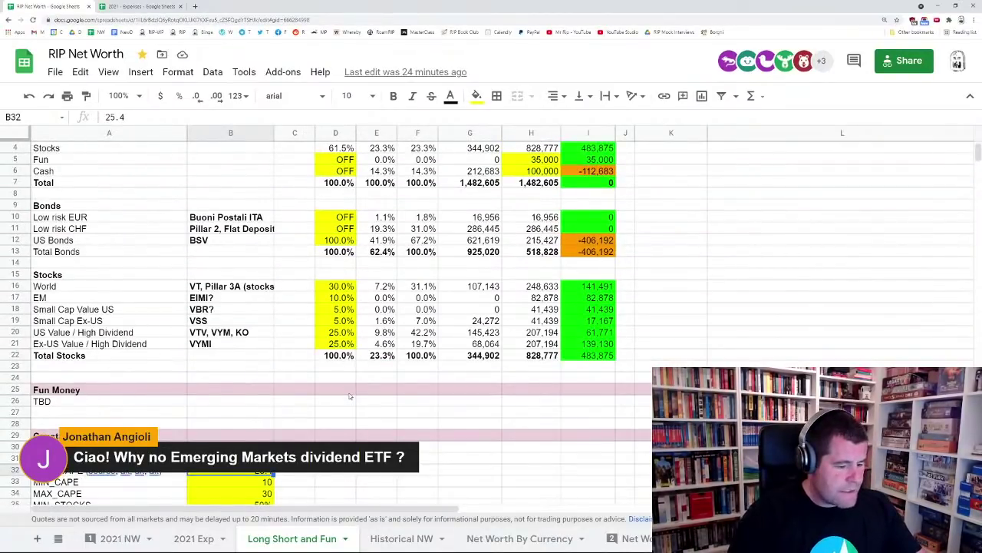
pyautogui.write('10')
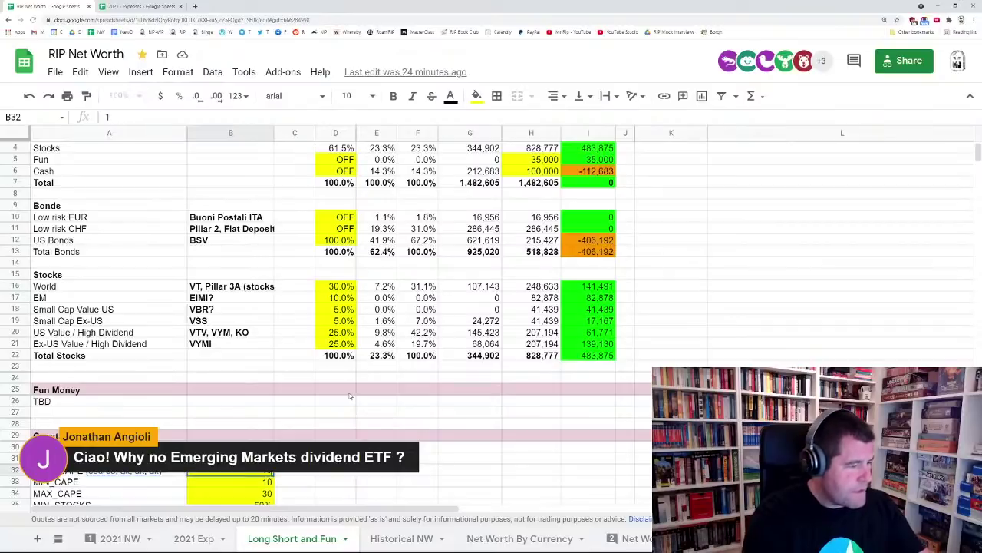
pyautogui.press('Return')
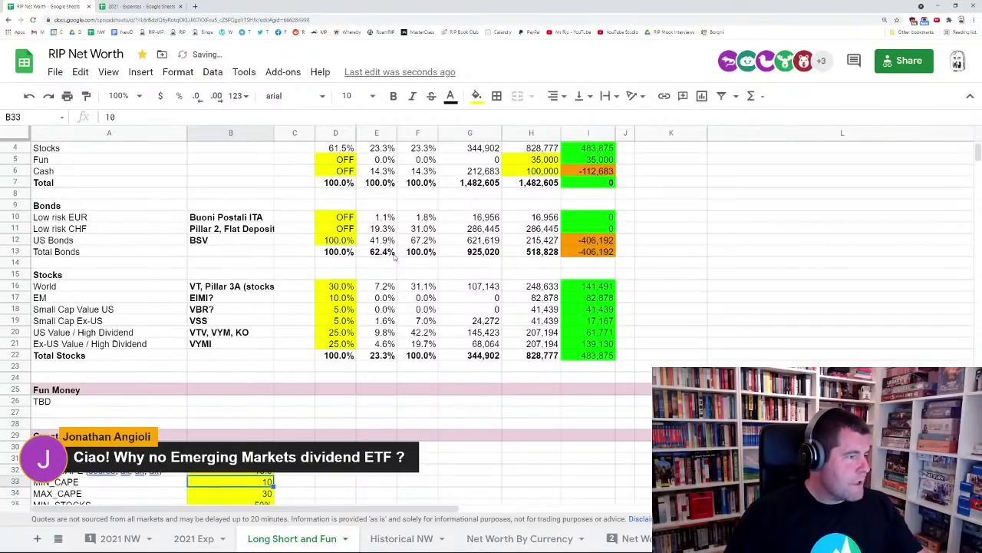
pyautogui.scroll(1, 389, 265)
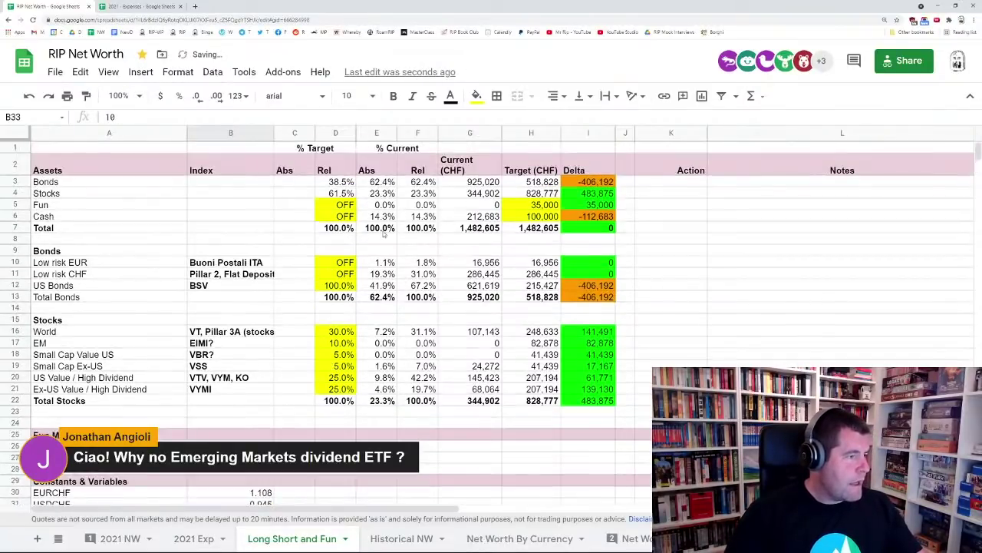
pyautogui.click(343, 182)
pyautogui.click(340, 193)
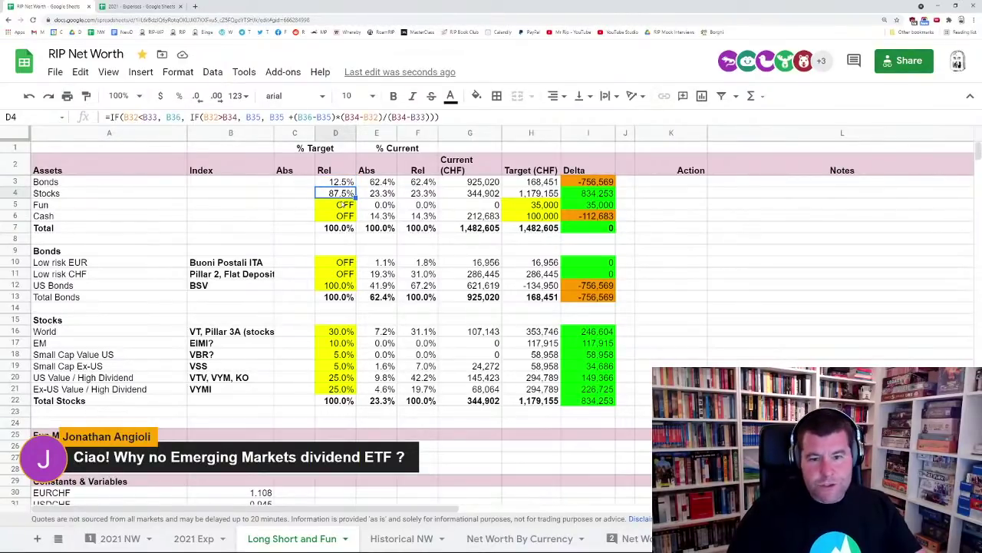
# Set World CAPE to 50 as a test, check the Bonds and Stocks targets, and undo both World CAPE changes
pyautogui.scroll(-2, 322, 272)
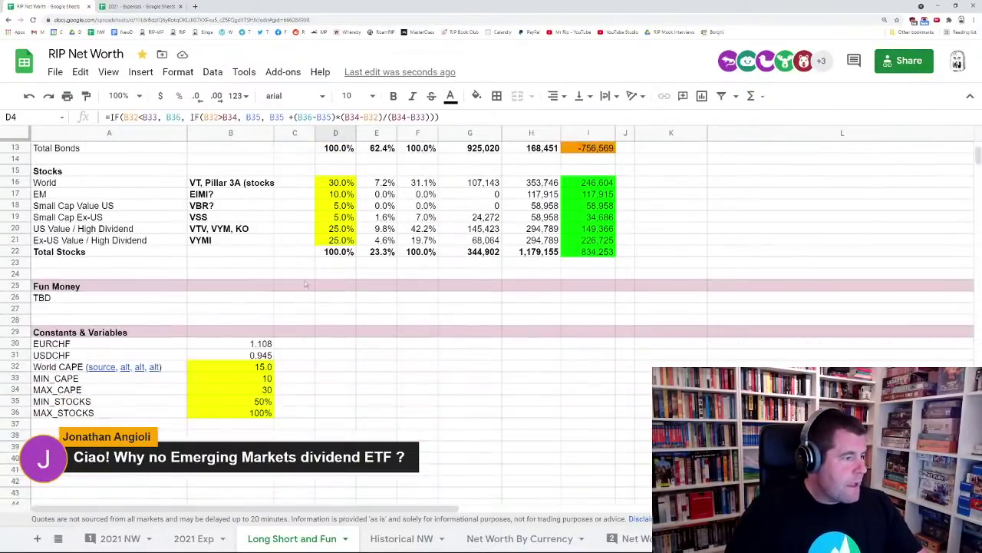
pyautogui.click(262, 367)
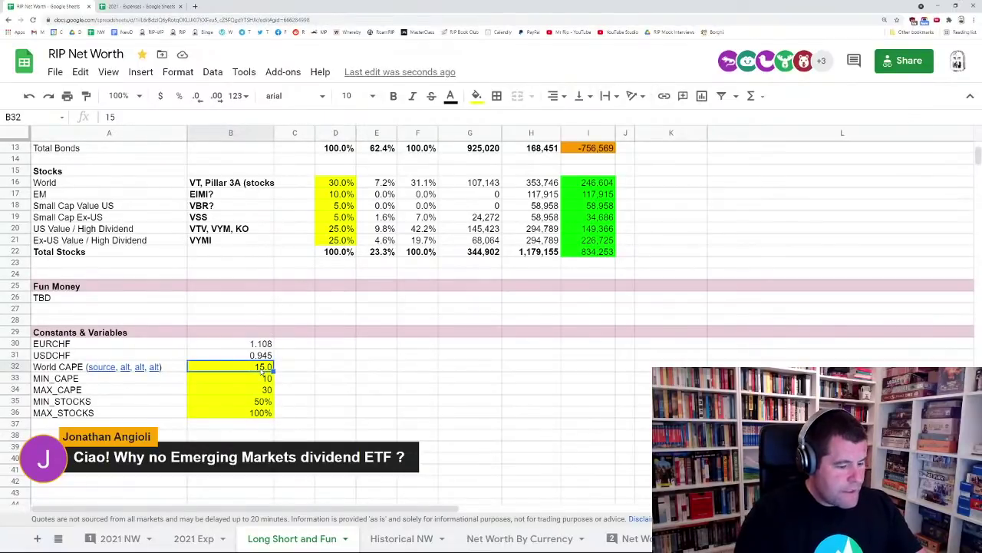
pyautogui.write('50')
pyautogui.press('Return')
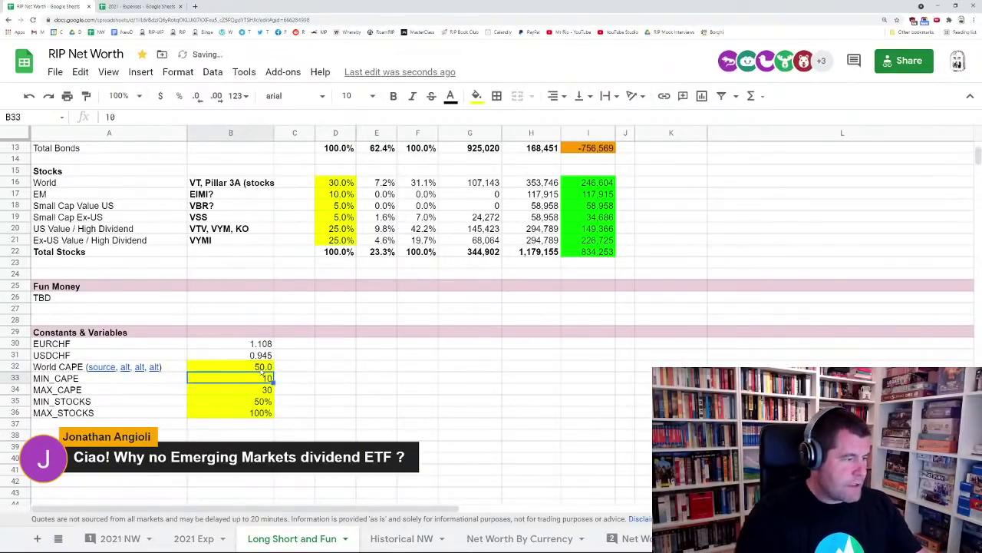
pyautogui.scroll(3, 287, 365)
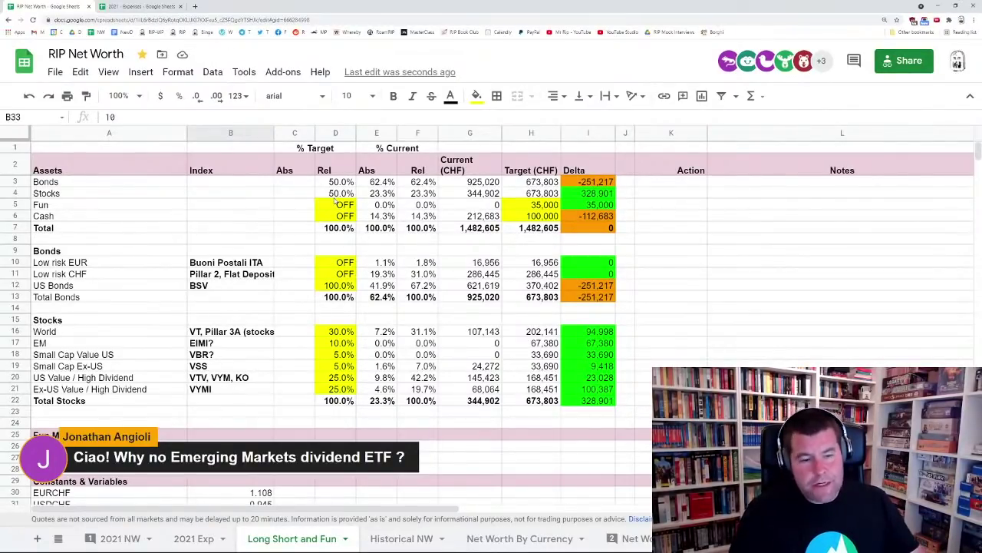
pyautogui.scroll(-5, 331, 240)
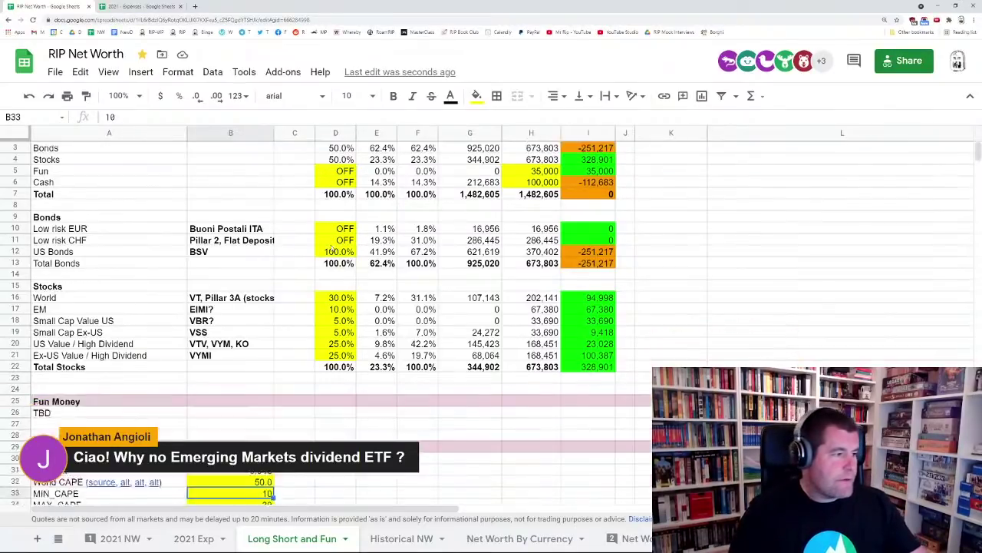
pyautogui.hotkey('ctrl', 'z')
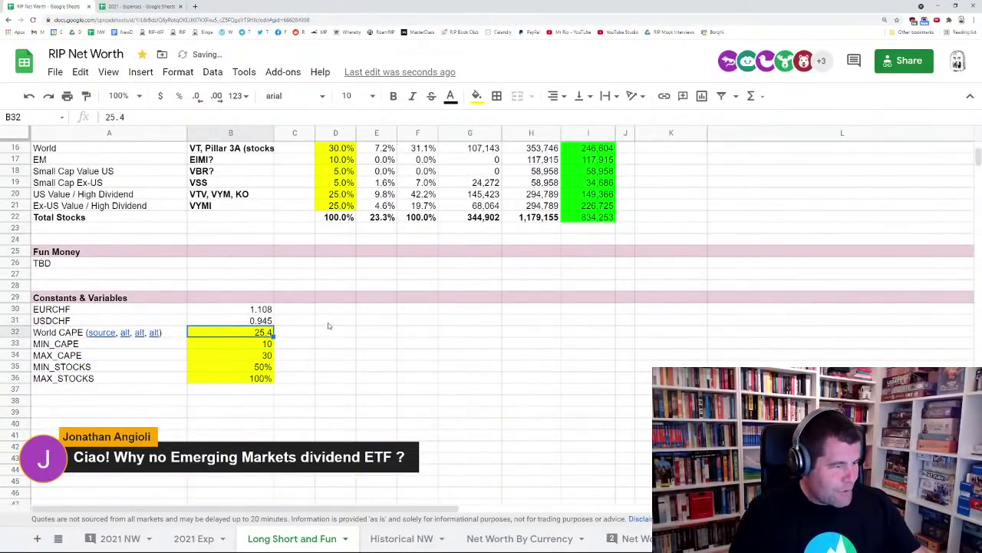
# Check the MAX_CAPE constant and the Stocks relative target formula in the asset summary
pyautogui.click(265, 355)
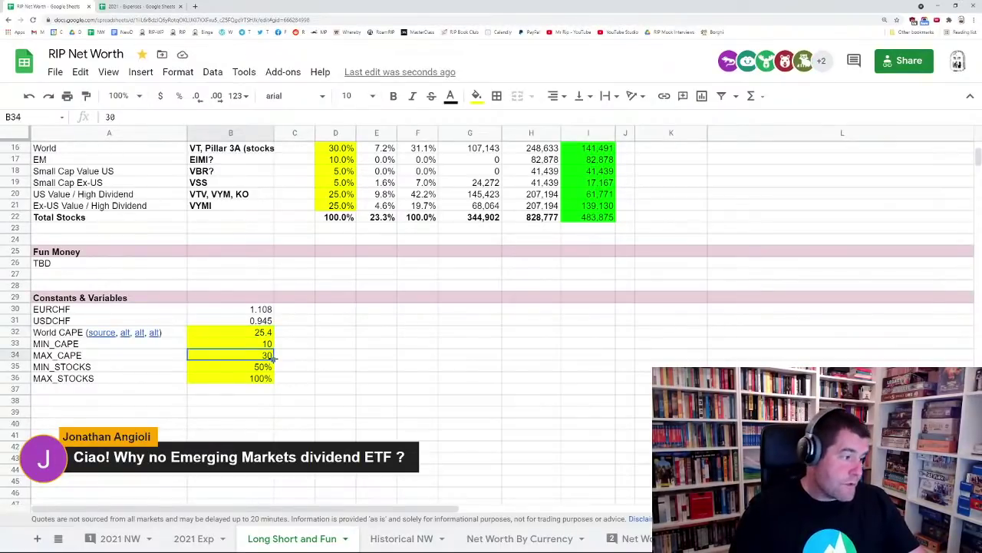
pyautogui.scroll(5, 350, 193)
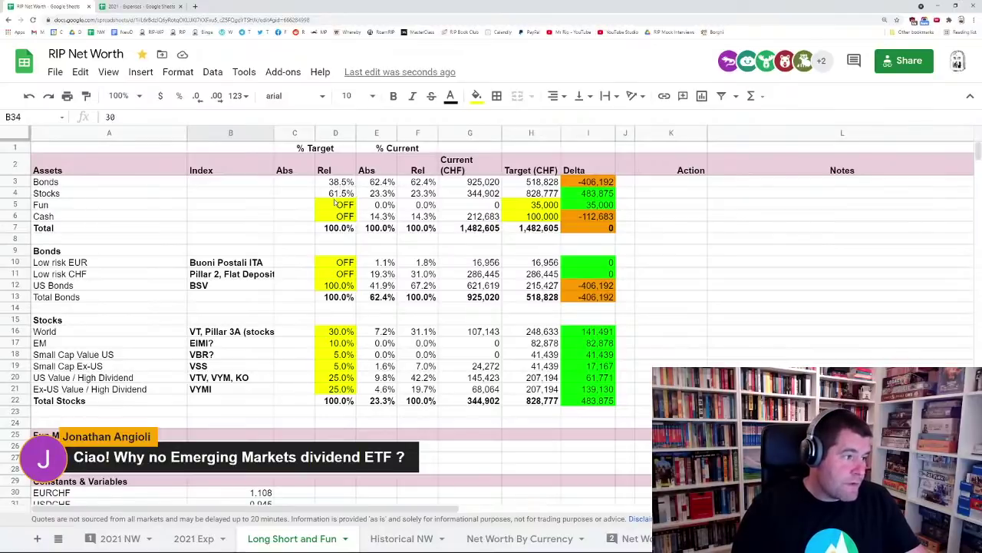
pyautogui.click(338, 196)
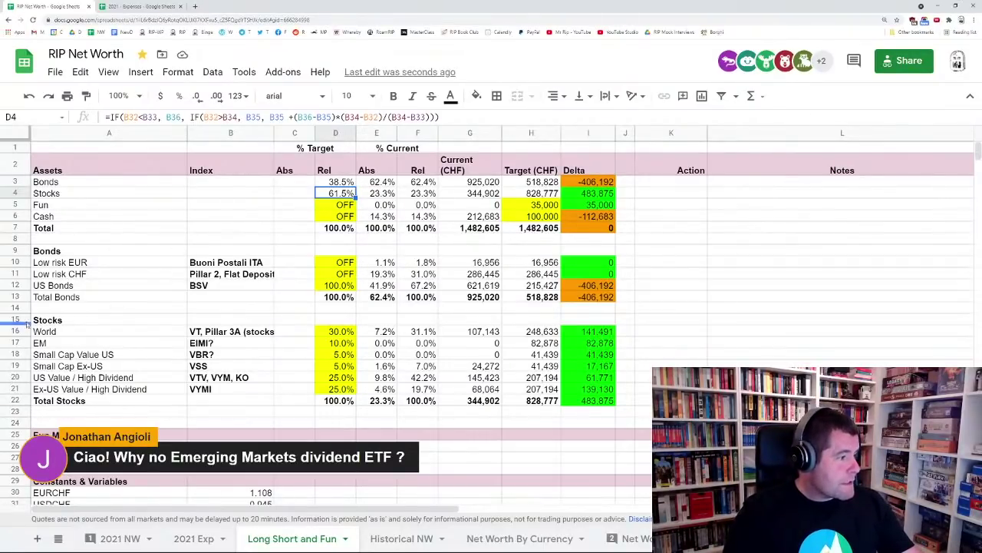
# Highlight the Stocks section from its heading to Ex-US Value / High Dividend, and point out the World relative target
pyautogui.moveTo(24, 323); pyautogui.dragTo(628, 392)
pyautogui.hotkey('ctrl', 'c')
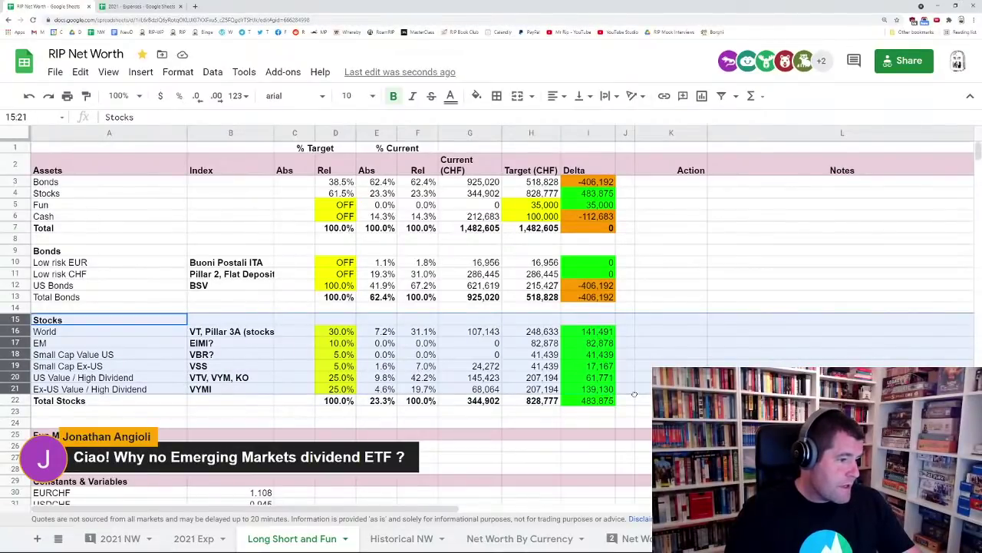
pyautogui.click(629, 400)
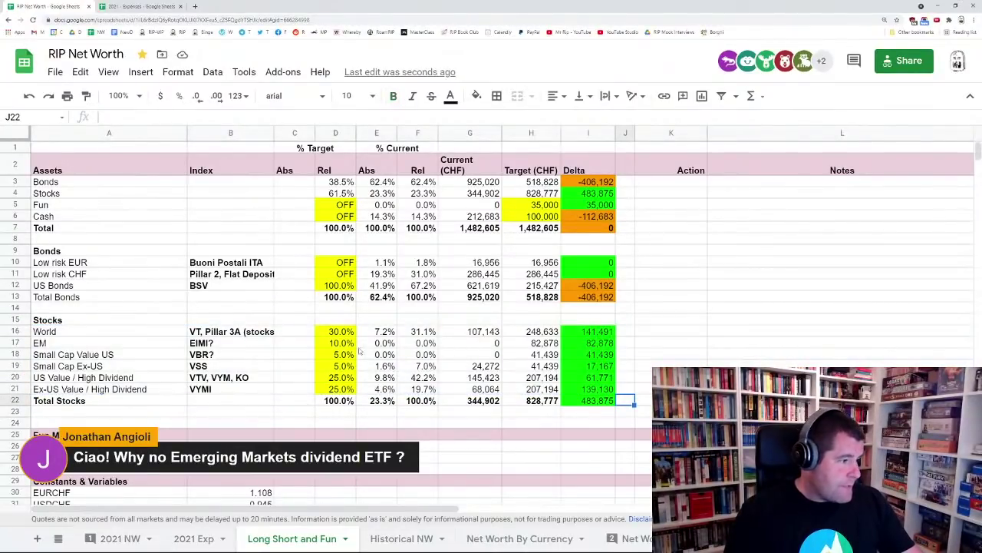
pyautogui.click(344, 332)
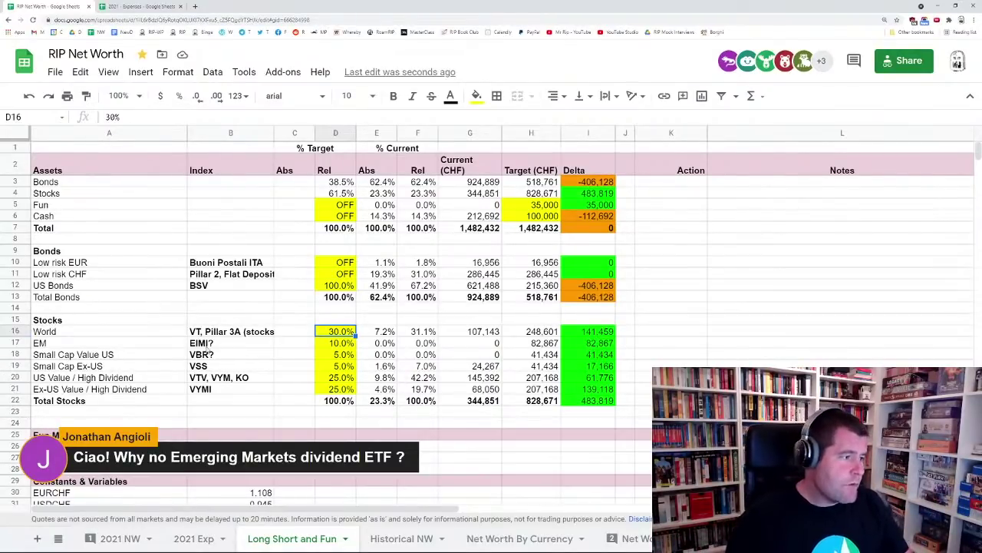
# Rename the World row in the Stocks section as "ACWI - World" and select the EM relative target
pyautogui.click(132, 337)
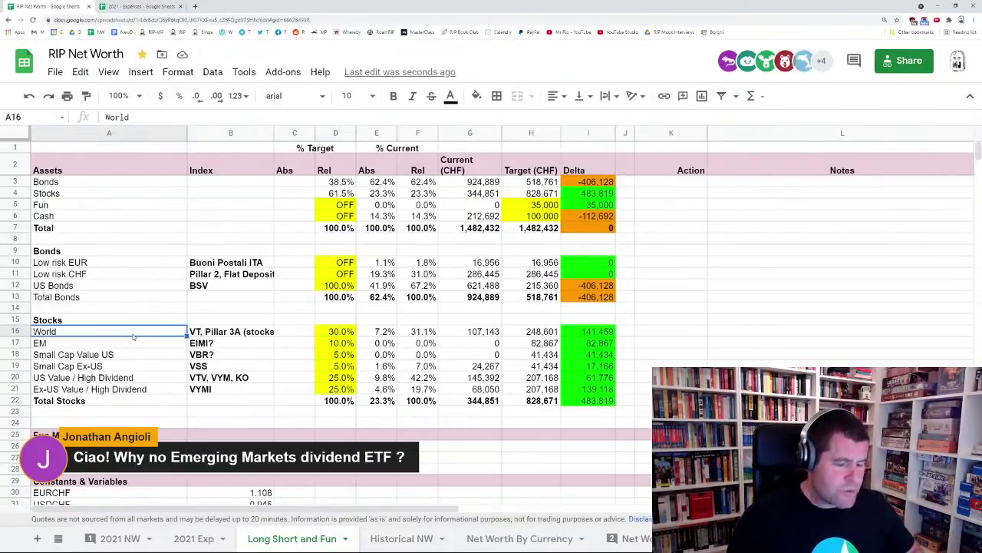
pyautogui.write('ACWI')
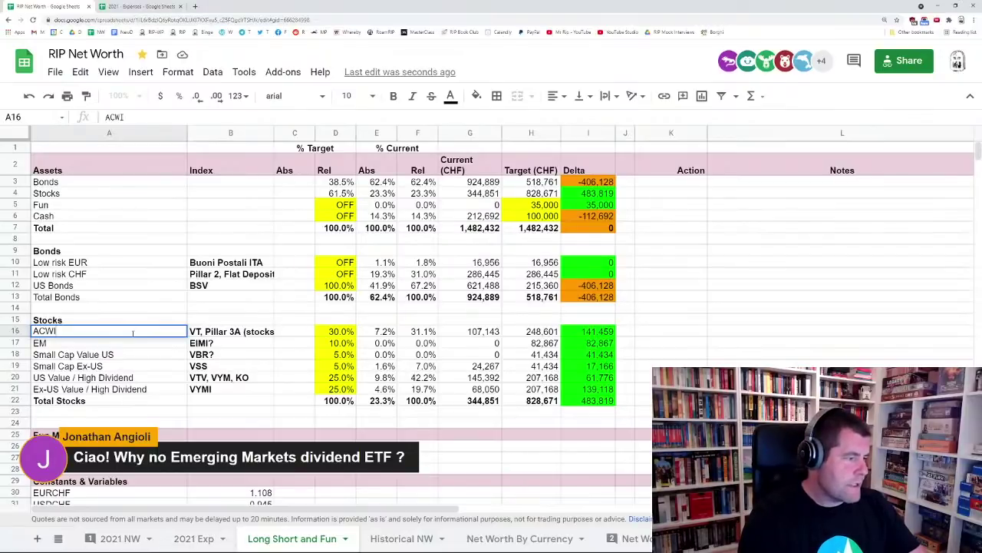
pyautogui.write(' - World')
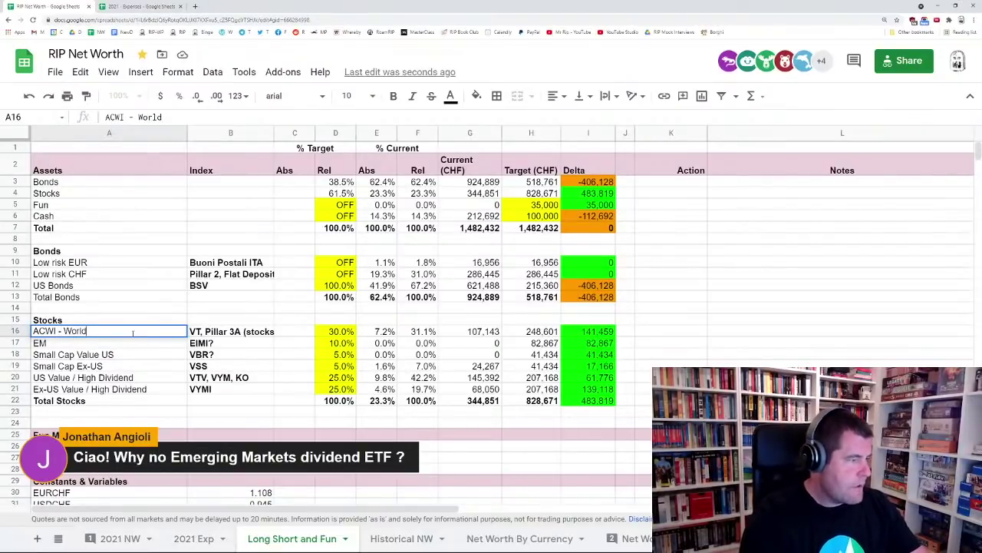
pyautogui.press('Return')
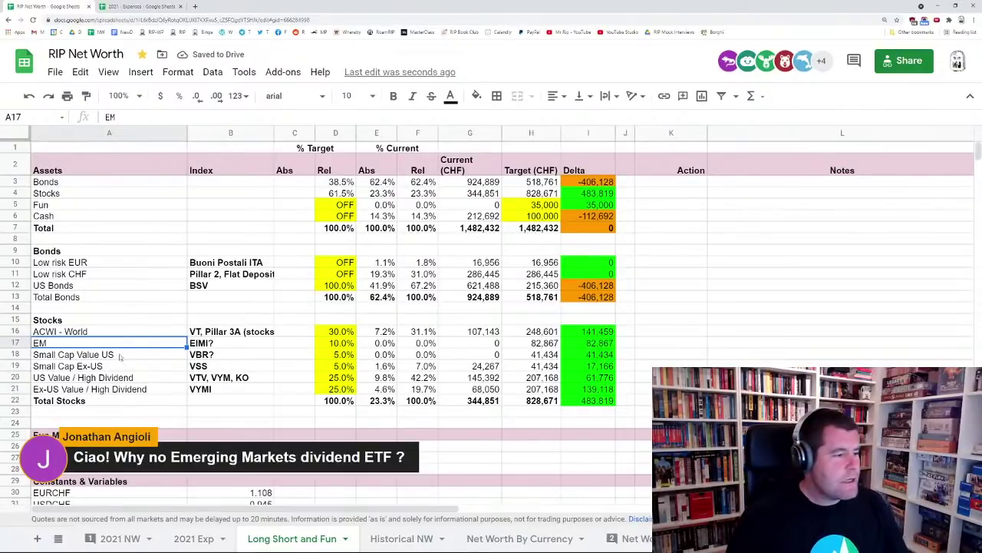
pyautogui.click(330, 344)
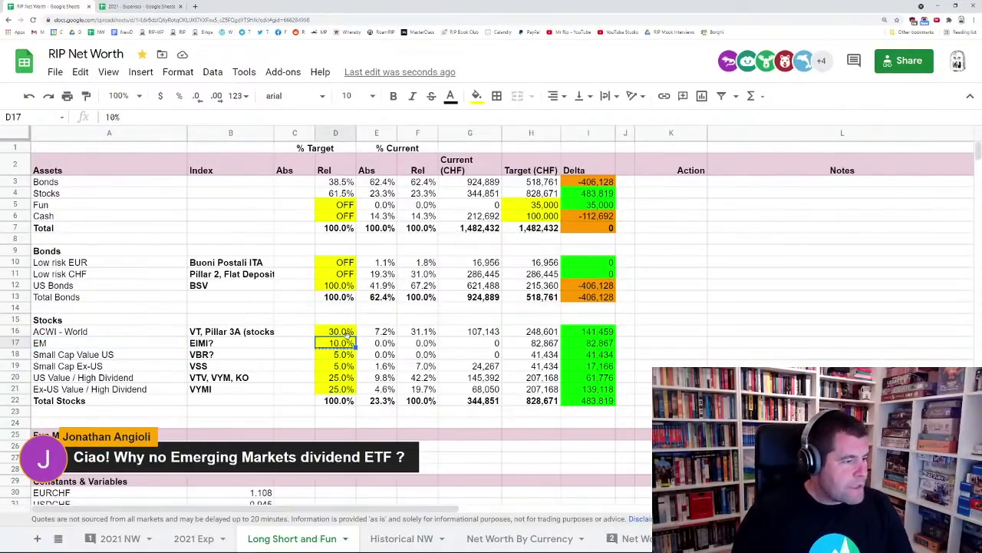
# Point out the ACWI - World row's relative target, its current CHF value formula and its label in the Stocks section
pyautogui.click(336, 332)
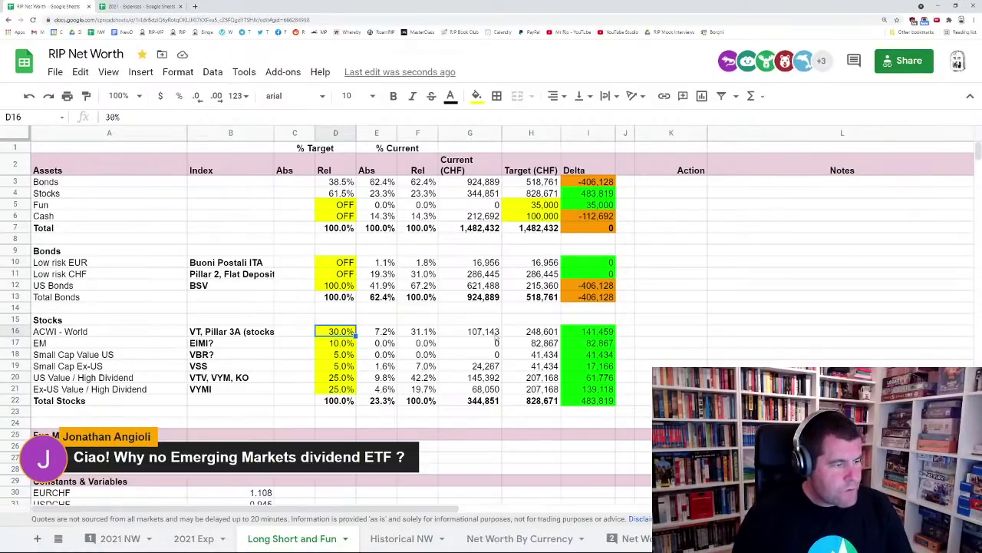
pyautogui.click(497, 336)
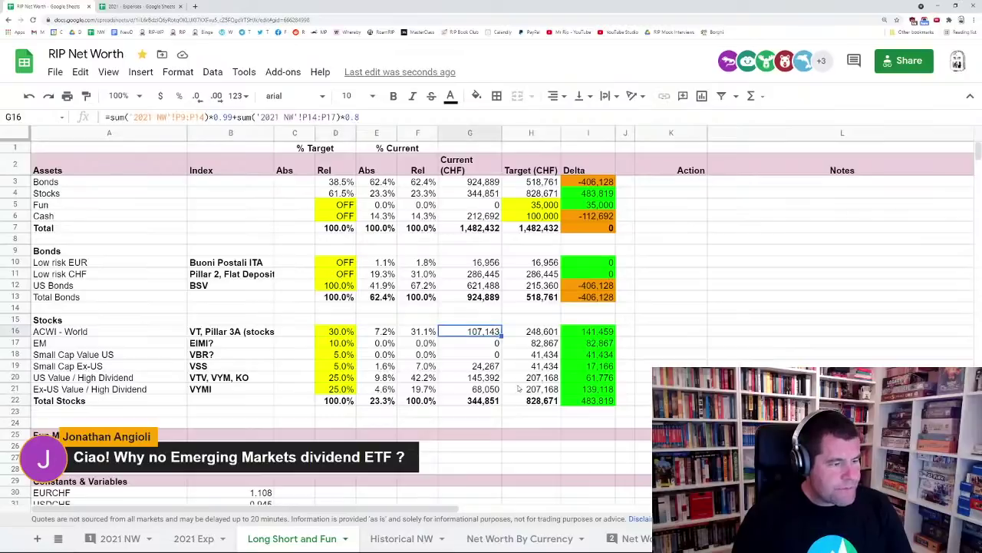
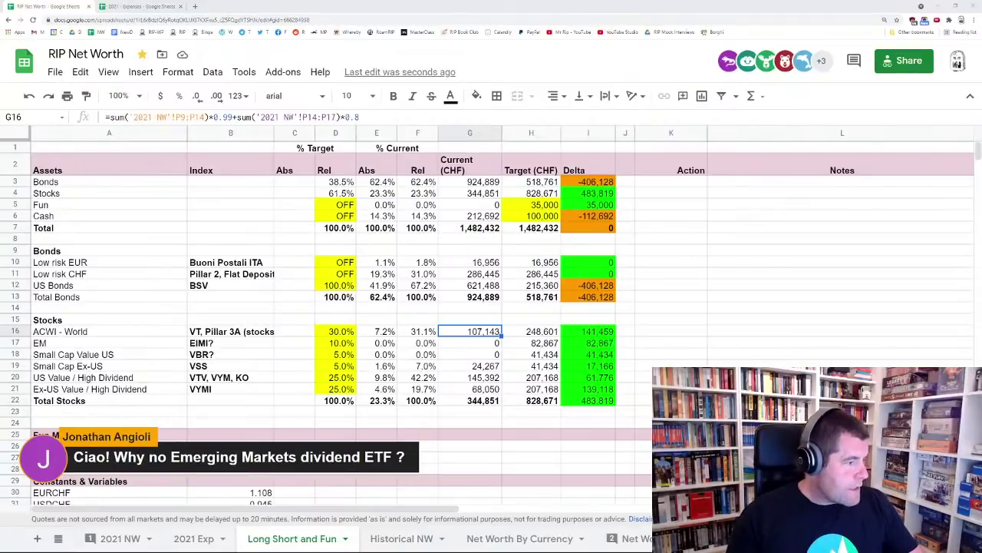
pyautogui.click(81, 338)
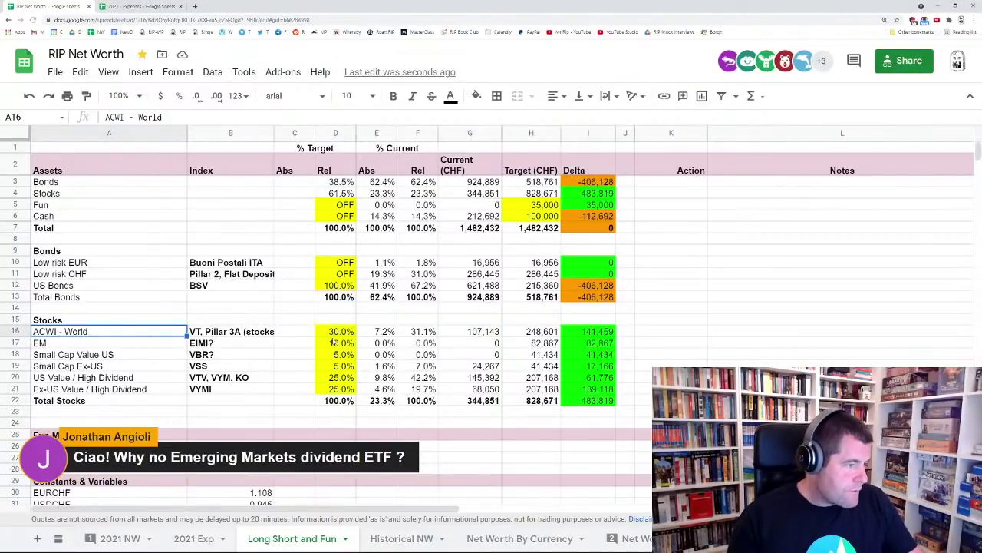
# Set the relative target of EM to 5% and that of ACWI - World to 35%
pyautogui.click(335, 333)
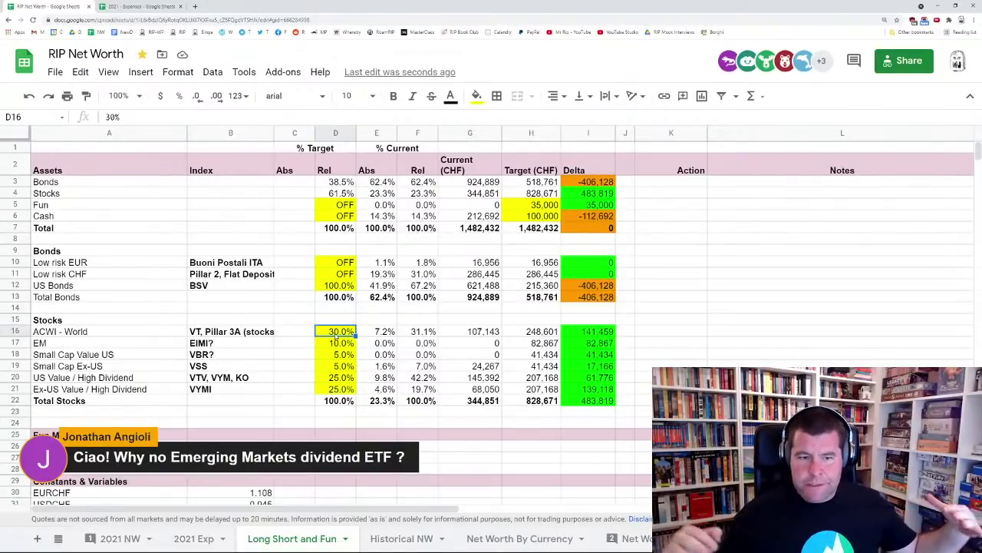
pyautogui.click(336, 345)
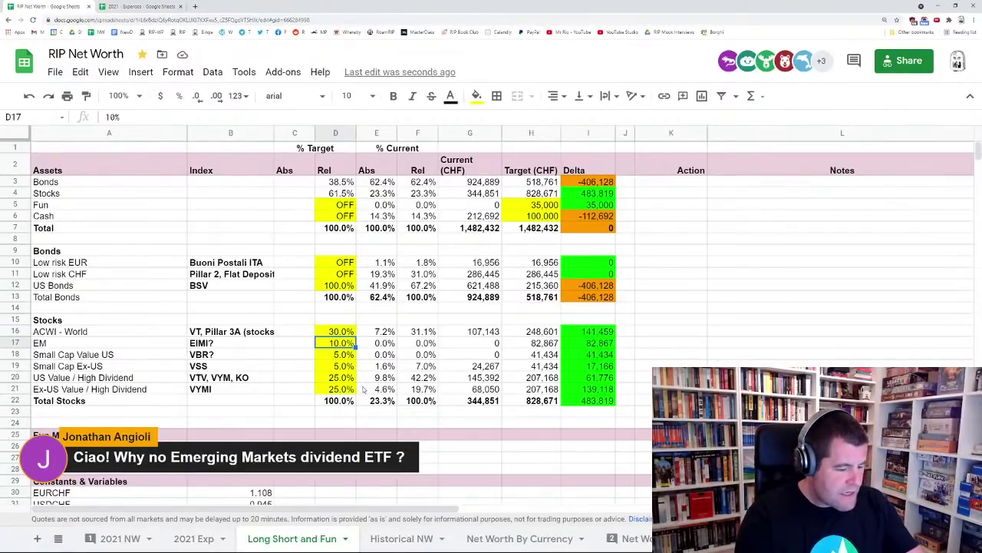
pyautogui.write('5')
pyautogui.press('Up')
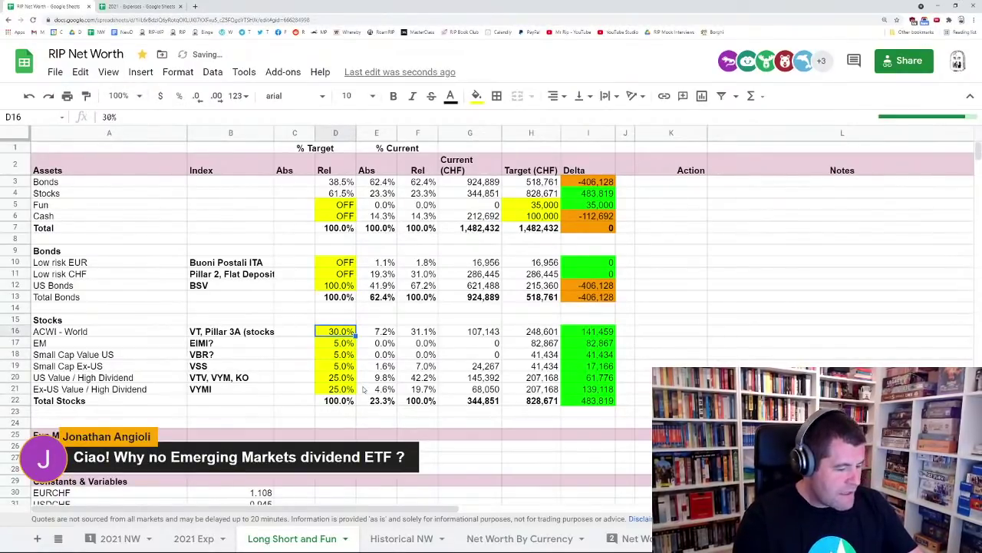
pyautogui.write('35')
pyautogui.press('Tab')
pyautogui.press('Left')
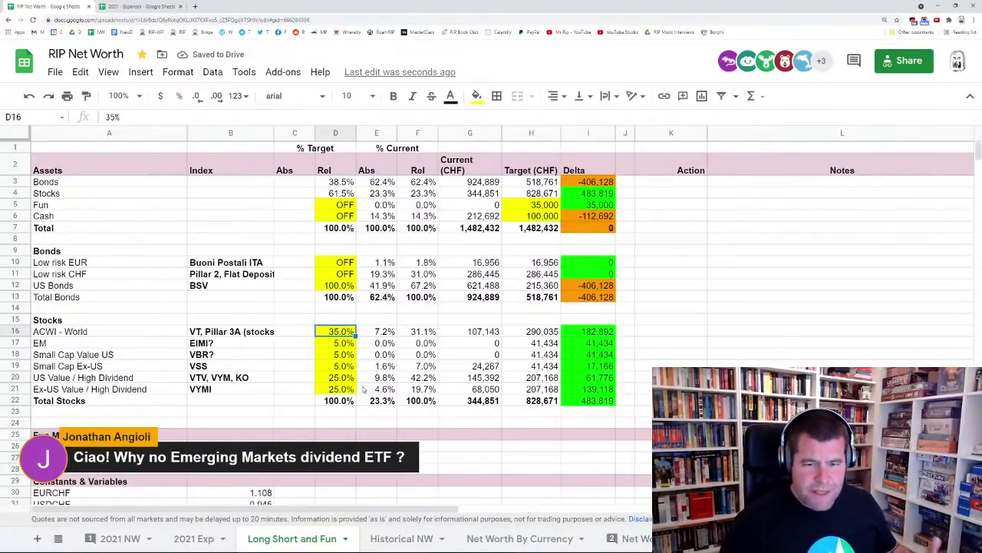
# Inspect both sum ranges in the ACWI - World current CHF value formula without changing it
pyautogui.click(473, 334)
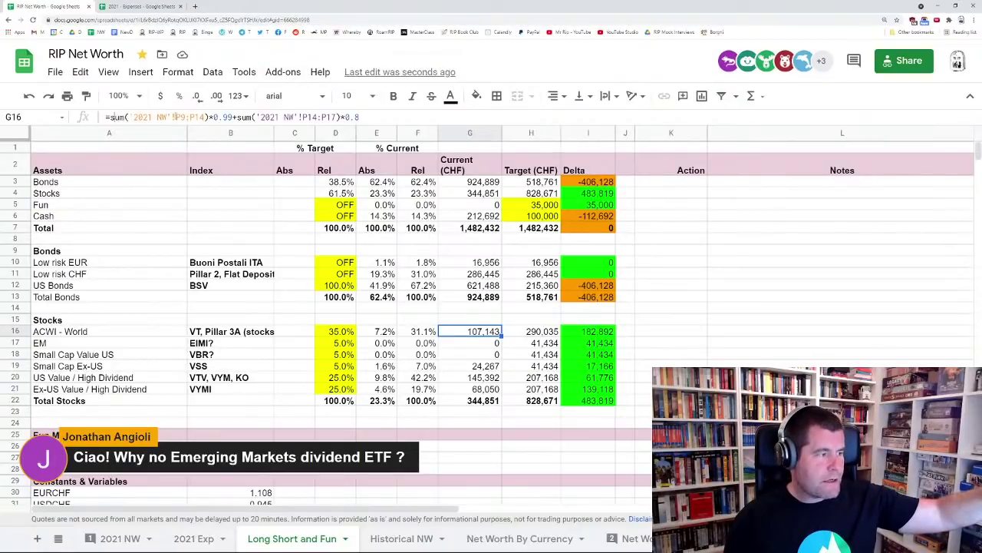
pyautogui.click(176, 117)
pyautogui.click(301, 117)
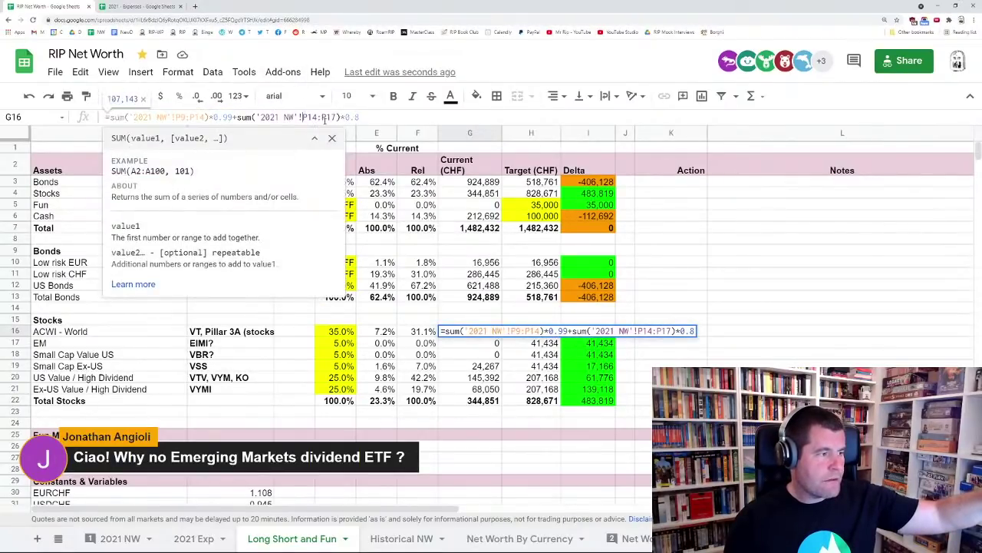
pyautogui.press('Escape')
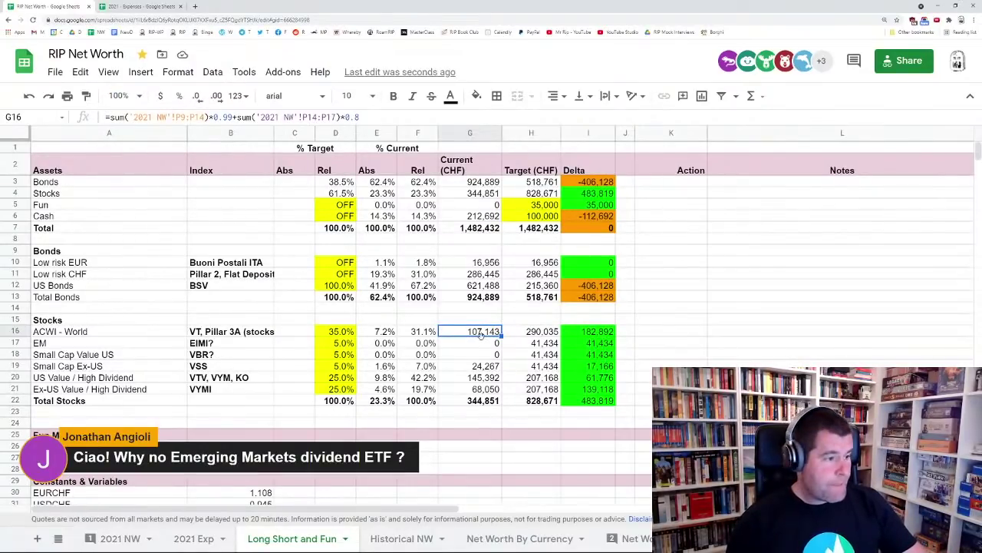
# Check the ACWI - World target CHF formula and compare it with the Stocks target in the asset summary
pyautogui.click(539, 334)
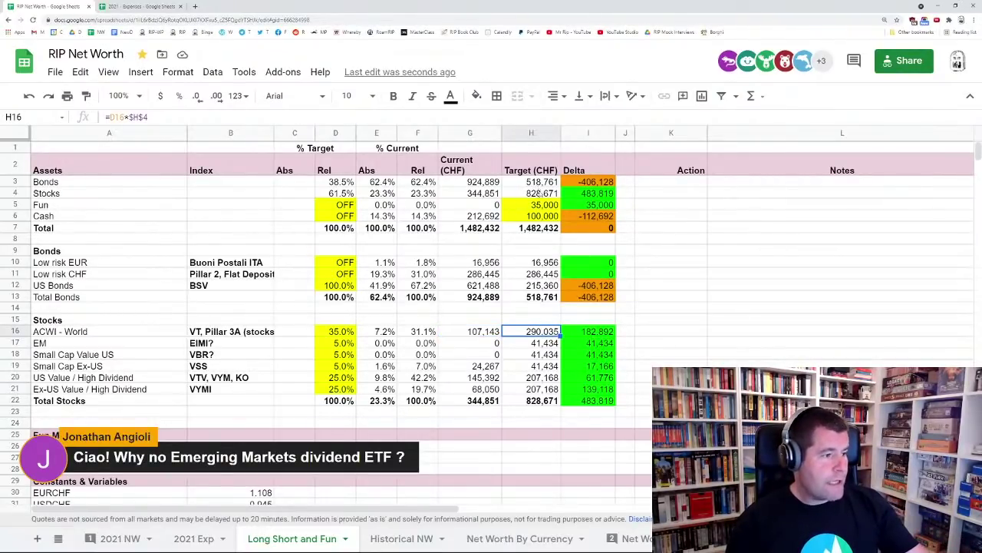
pyautogui.click(542, 195)
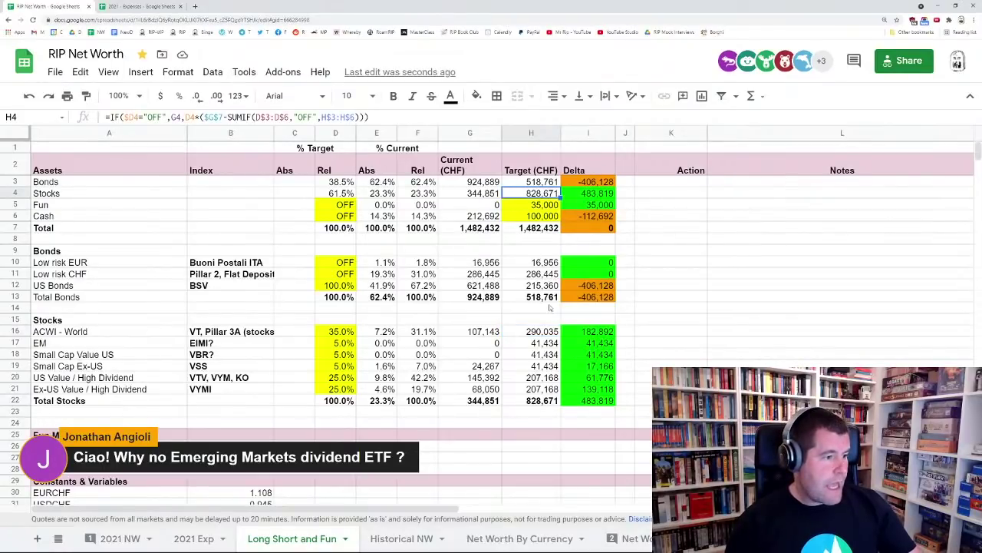
pyautogui.click(544, 332)
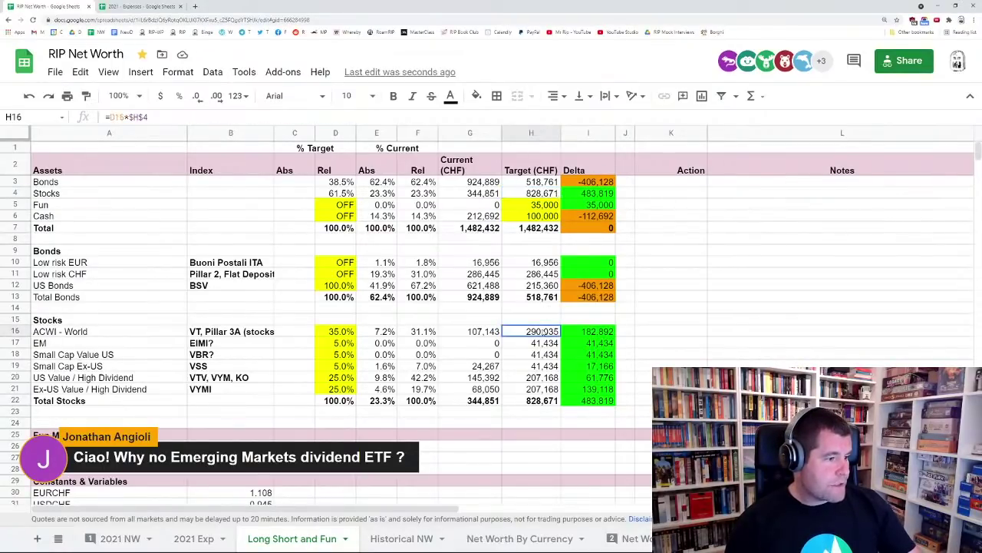
pyautogui.doubleClick(544, 332)
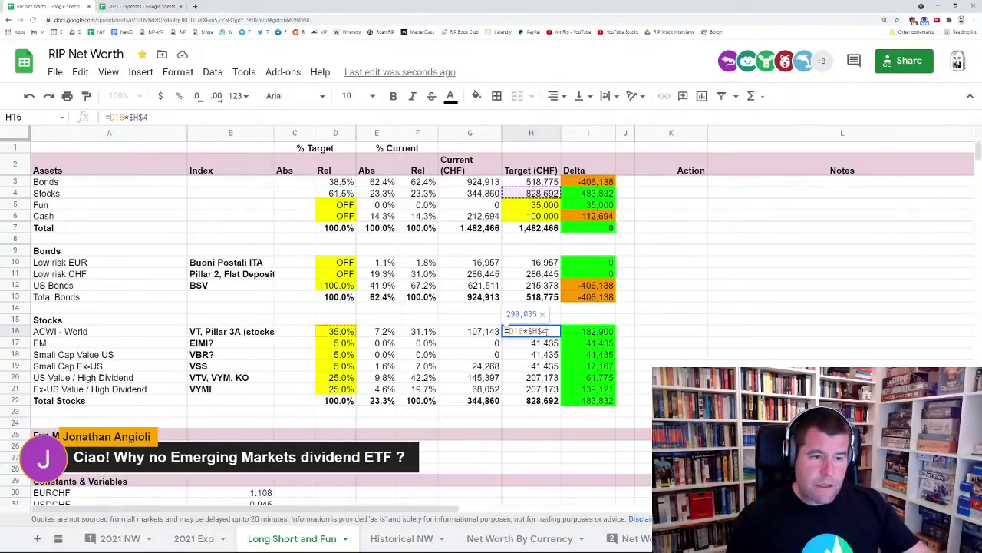
pyautogui.click(545, 335)
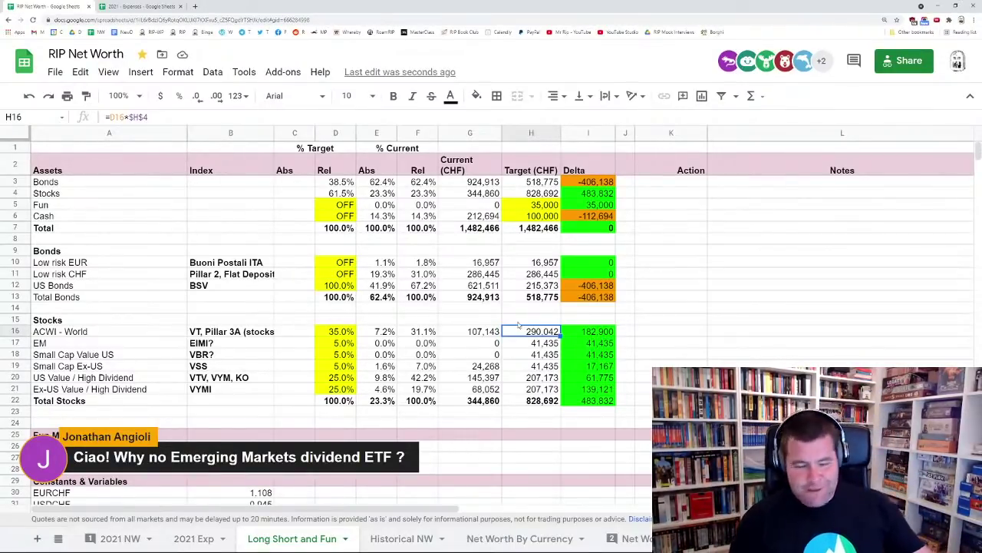
# Highlight the whole Delta column and examine the ACWI - World delta formula
pyautogui.click(575, 336)
pyautogui.click(587, 172)
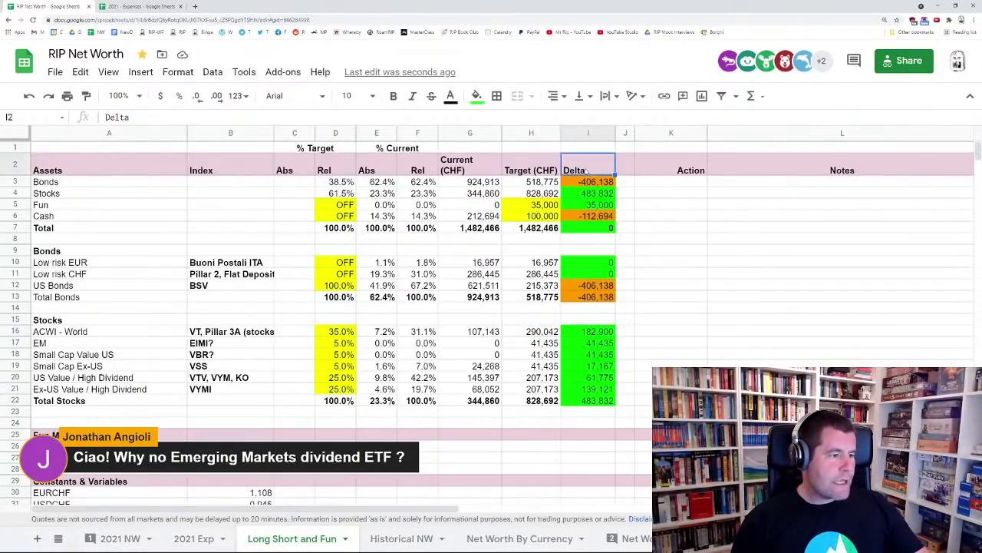
pyautogui.click(584, 135)
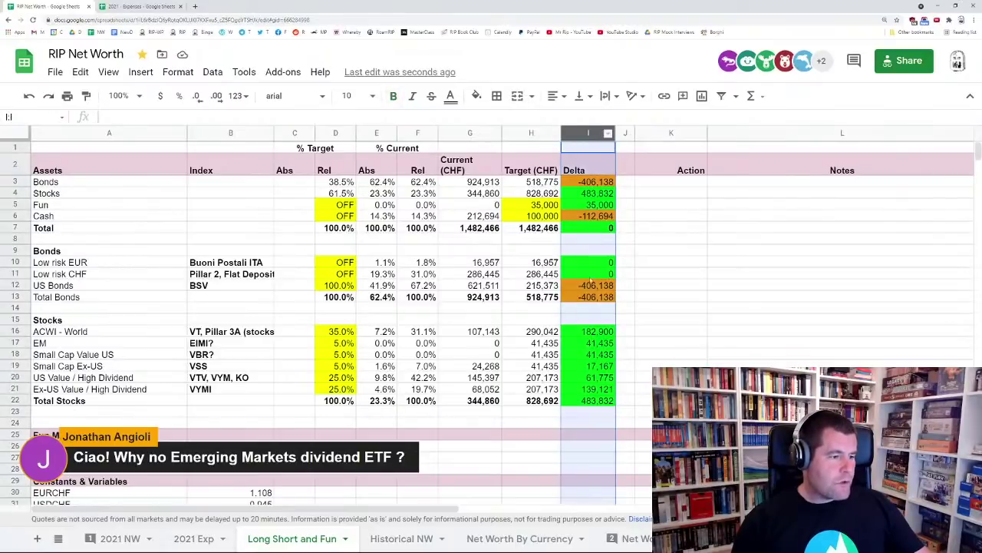
pyautogui.click(586, 330)
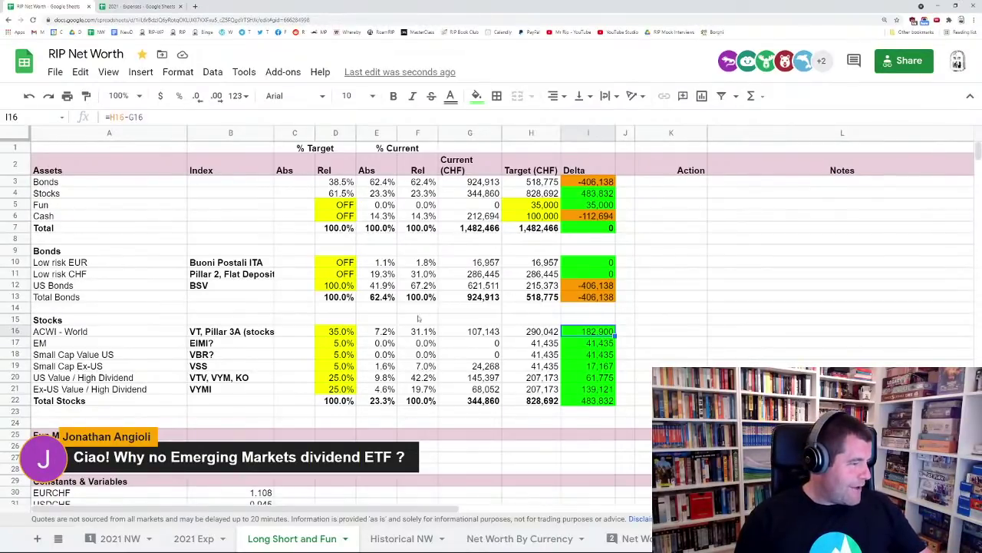
# Check the EM row's relative target, CHF target, current value, delta and index, and highlight the stock deltas and their total
pyautogui.click(350, 344)
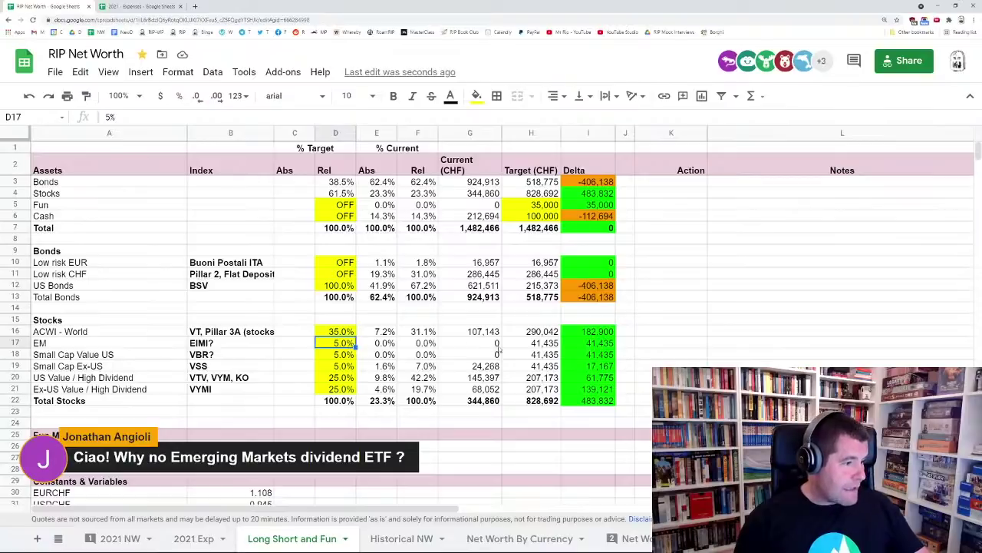
pyautogui.click(532, 345)
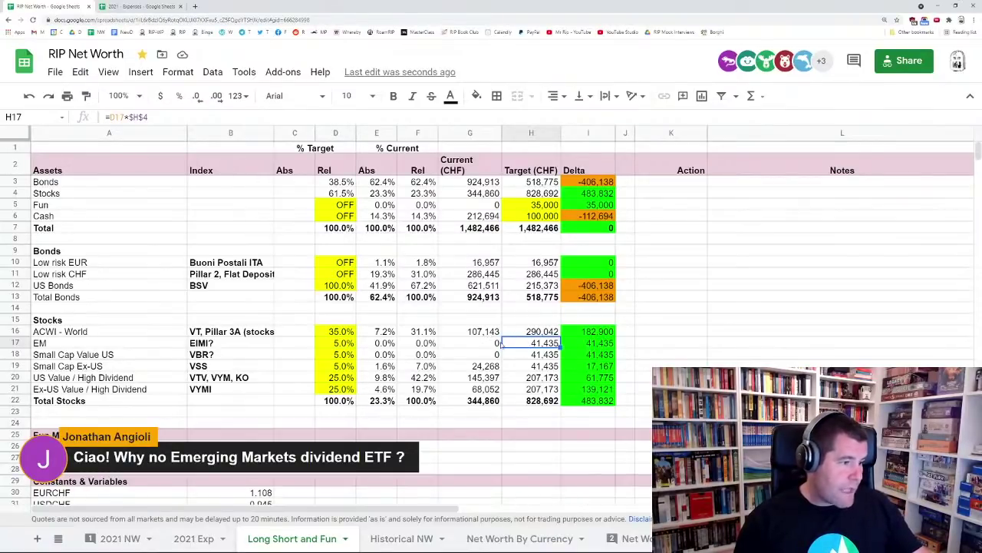
pyautogui.click(497, 345)
pyautogui.click(588, 346)
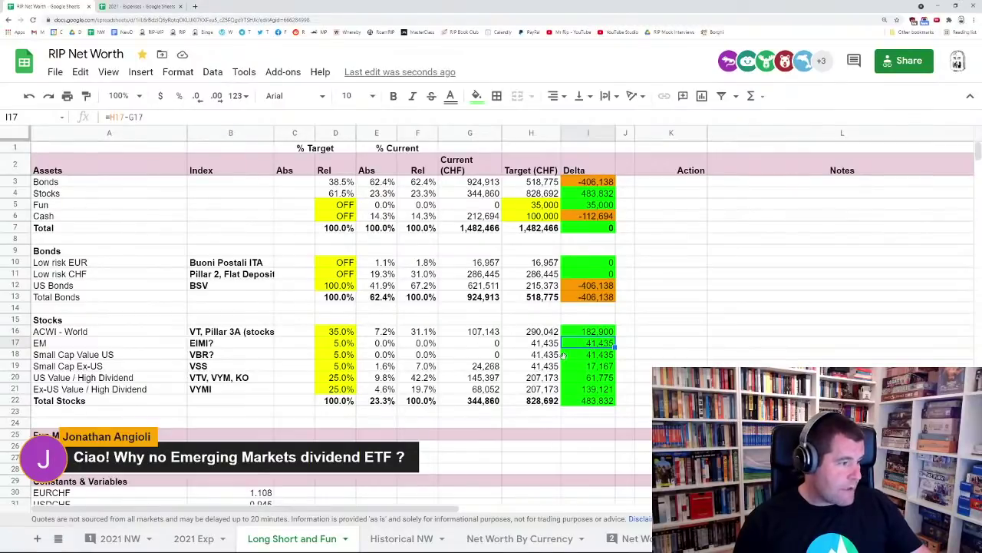
pyautogui.click(227, 345)
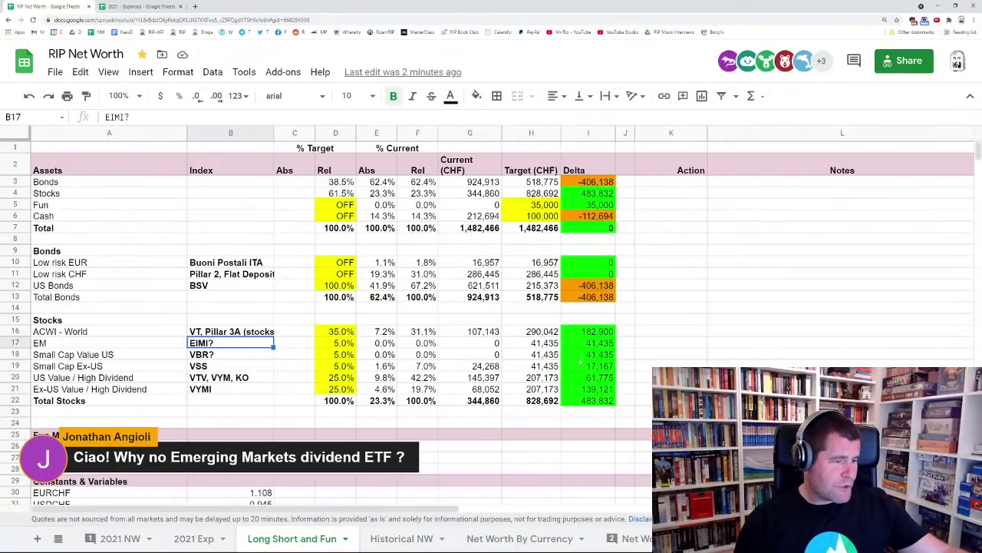
pyautogui.moveTo(587, 337); pyautogui.dragTo(591, 399)
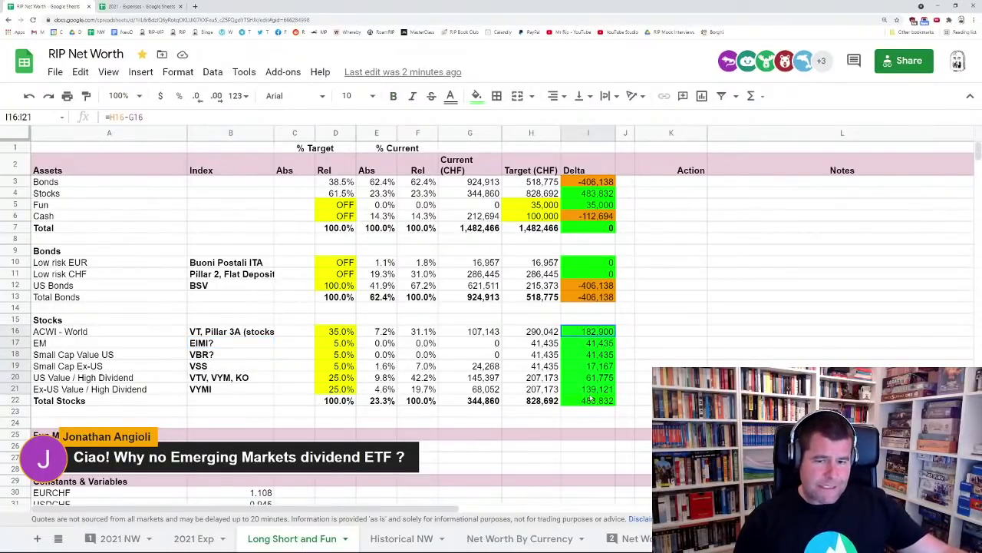
pyautogui.click(592, 401)
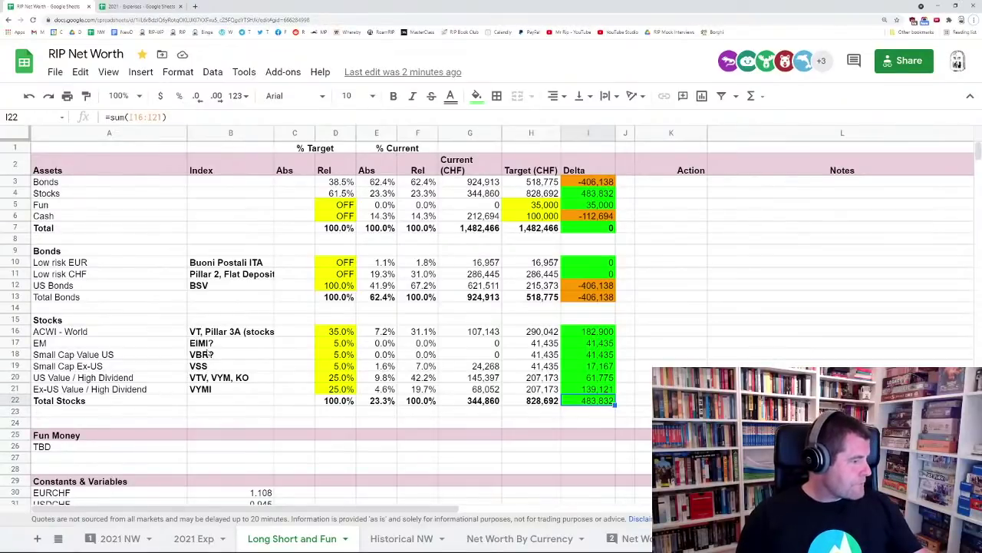
# Point out the Small Cap Value US index and compare the labels and relative targets of the two small cap rows
pyautogui.click(209, 358)
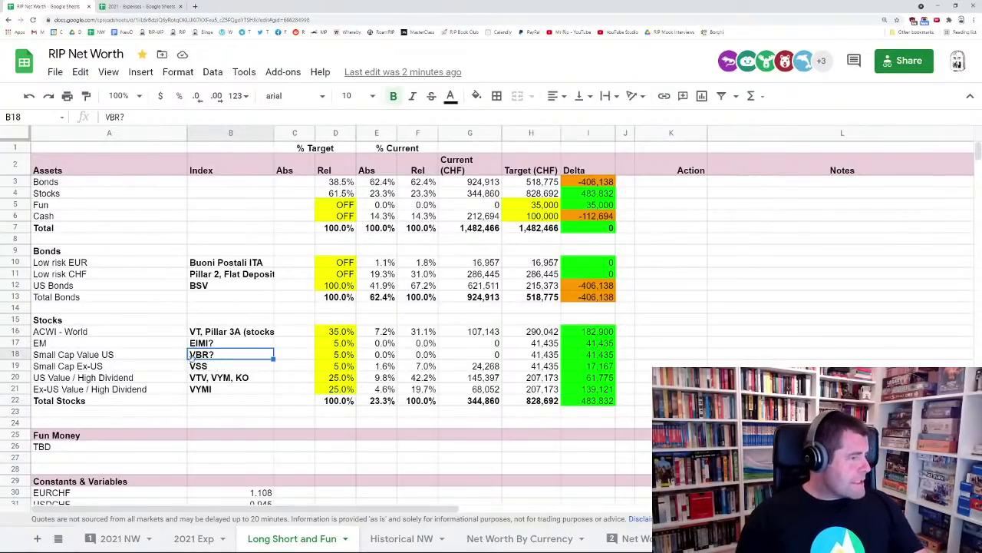
pyautogui.click(130, 357)
pyautogui.moveTo(342, 356); pyautogui.dragTo(349, 368)
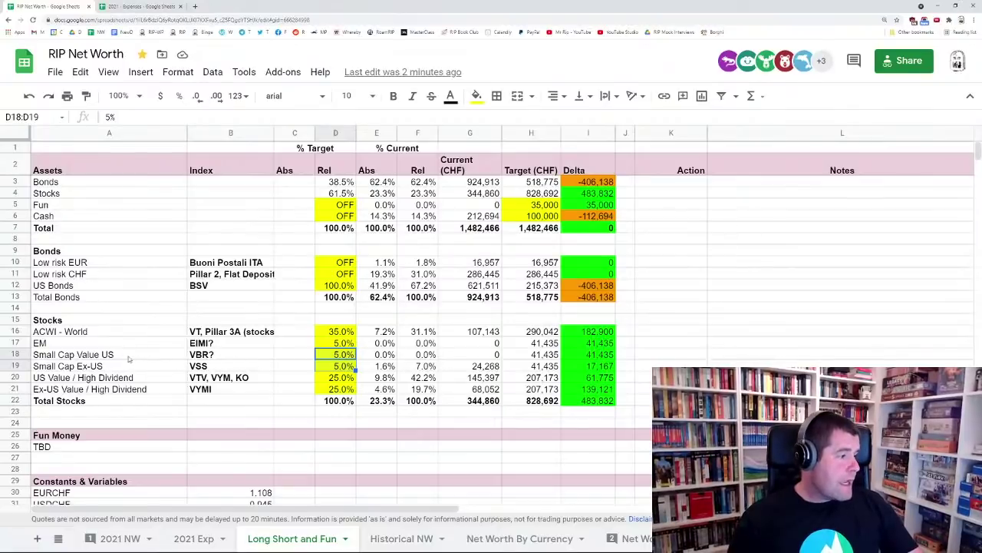
pyautogui.click(155, 357)
pyautogui.press('Down')
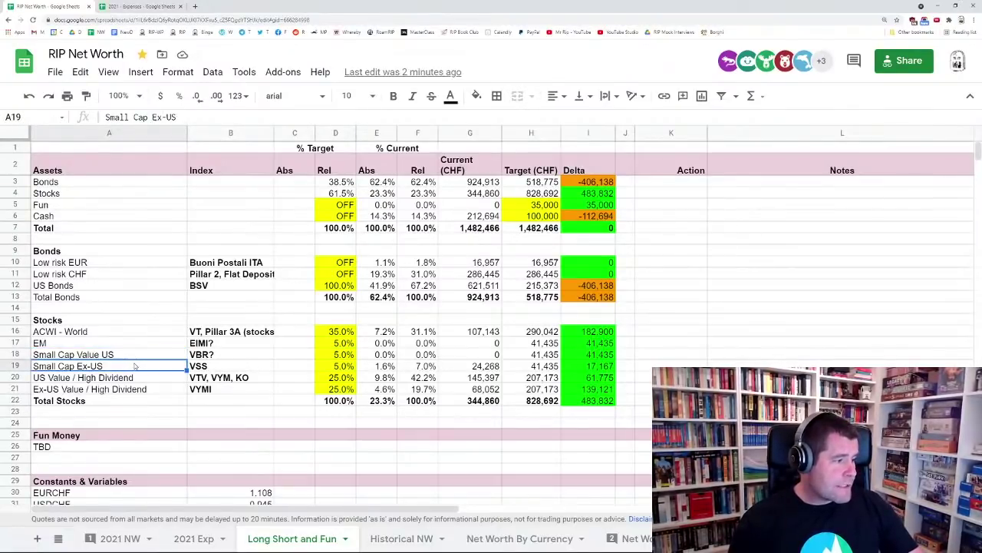
pyautogui.click(132, 356)
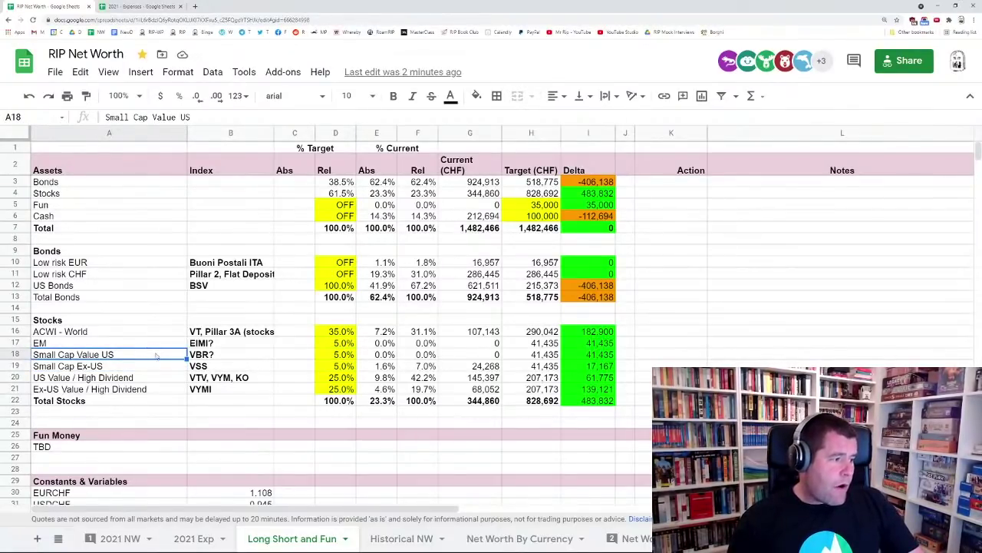
pyautogui.click(149, 368)
# Highlight Small Cap Ex-US and its VSS index, check its current CHF value formula, and open the 2021 NW sheet
pyautogui.click(199, 367)
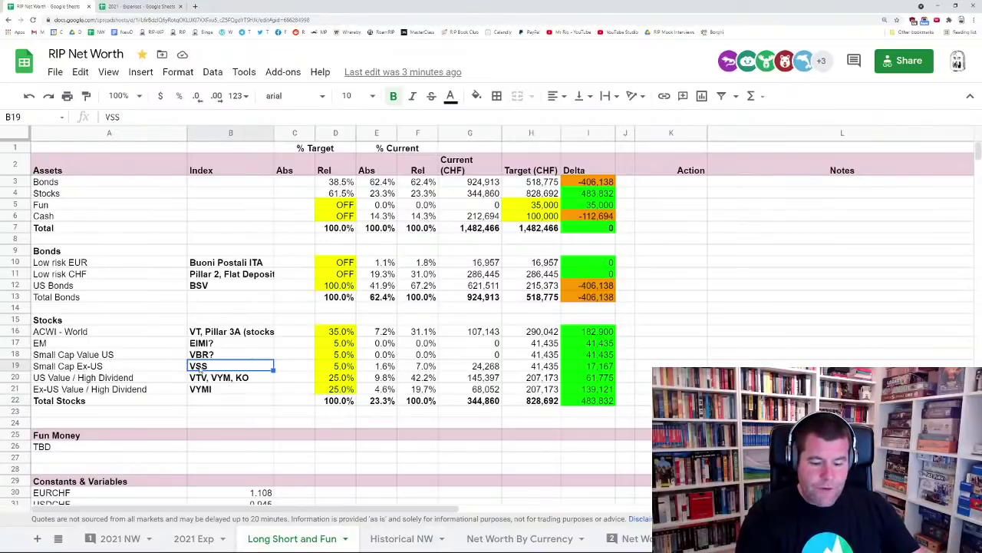
pyautogui.press('Right')
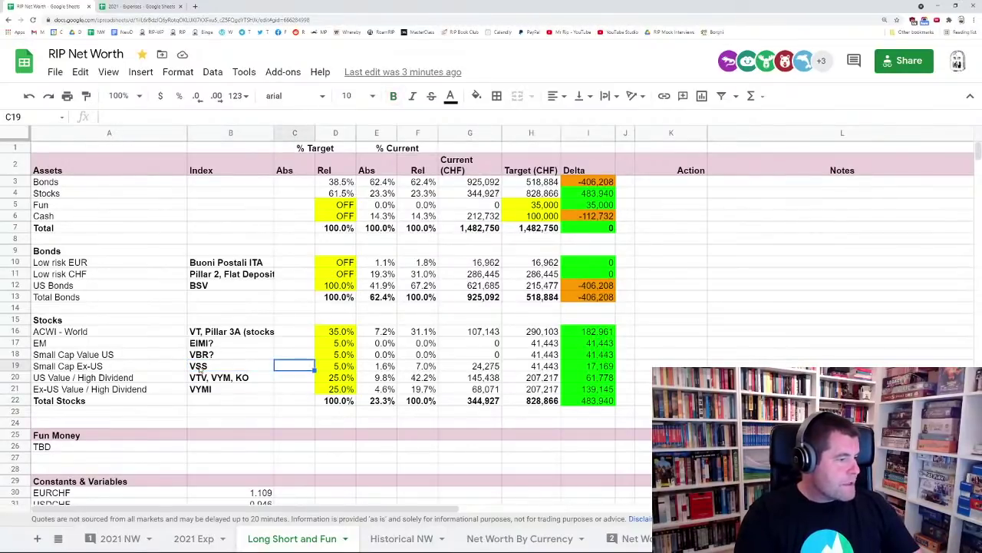
pyautogui.click(201, 368)
pyautogui.press('Left')
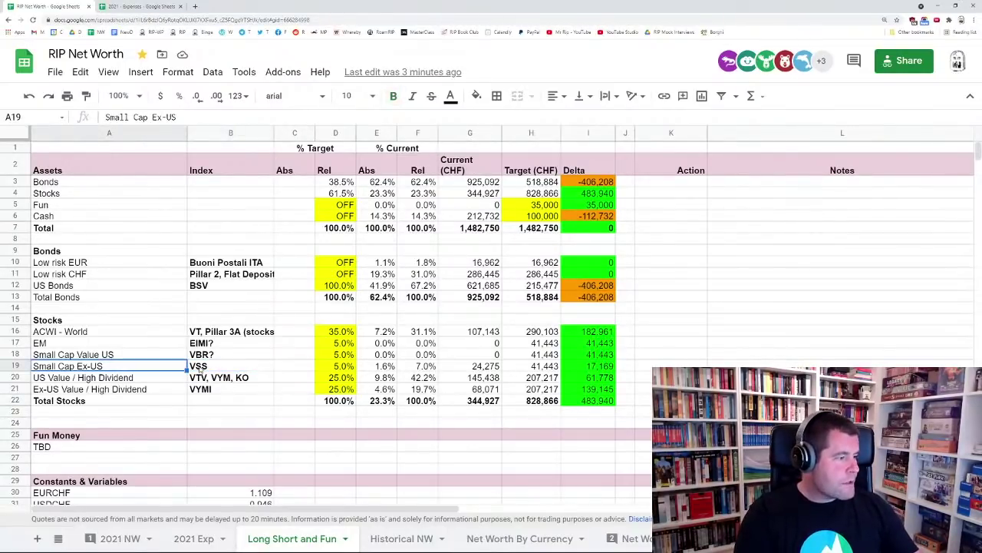
pyautogui.keyDown('shift'); pyautogui.click(199, 368); pyautogui.keyUp('shift')
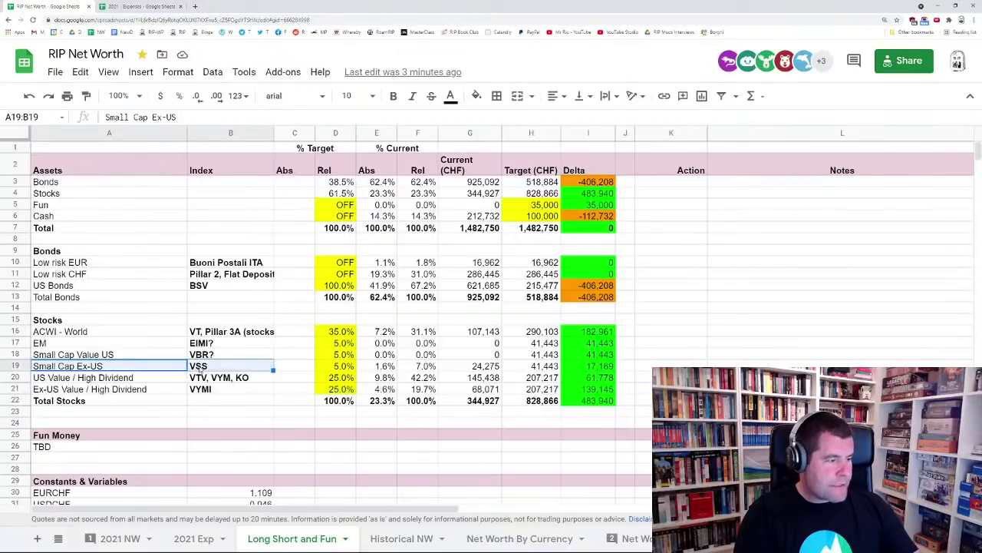
pyautogui.click(199, 369)
pyautogui.press('Right')
pyautogui.press('Right')
pyautogui.press('Right')
pyautogui.press('Right')
pyautogui.press('Right')
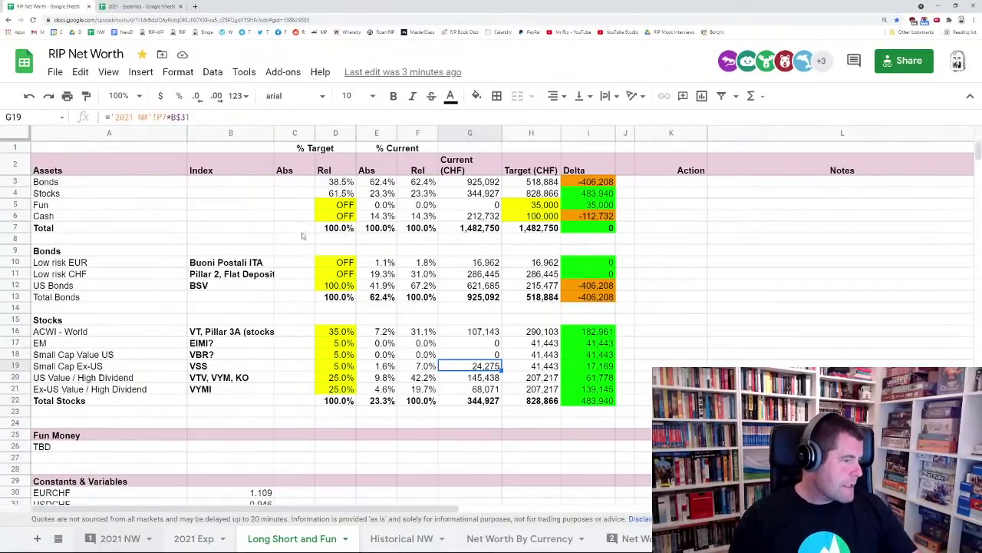
pyautogui.click(105, 542)
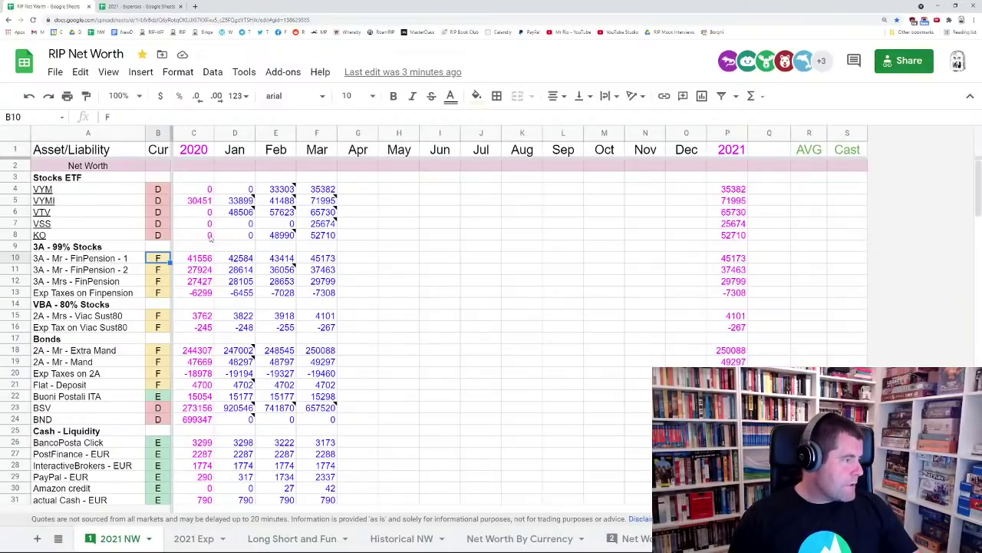
# Check the formula behind the March VSS value and return to the Long Short and Fun sheet
pyautogui.click(321, 224)
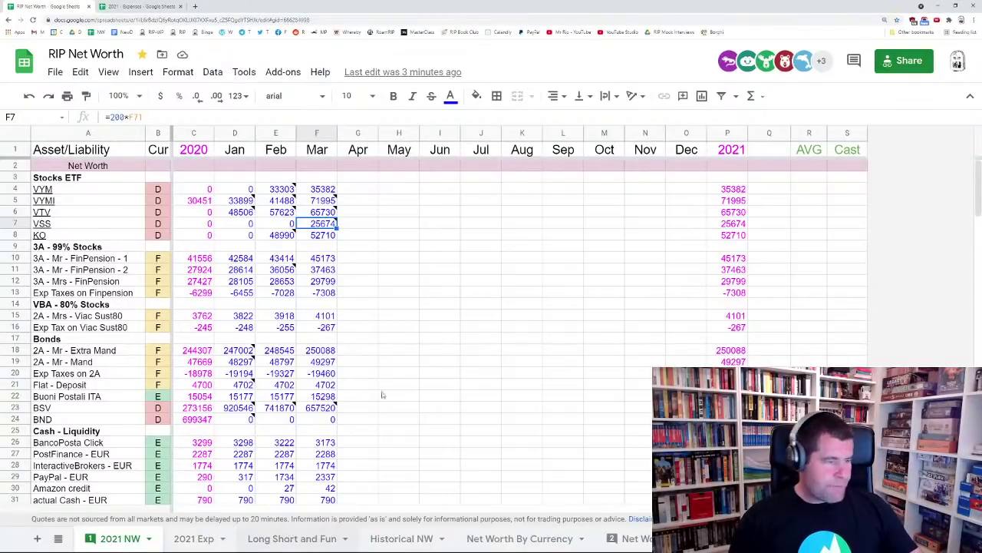
pyautogui.click(292, 539)
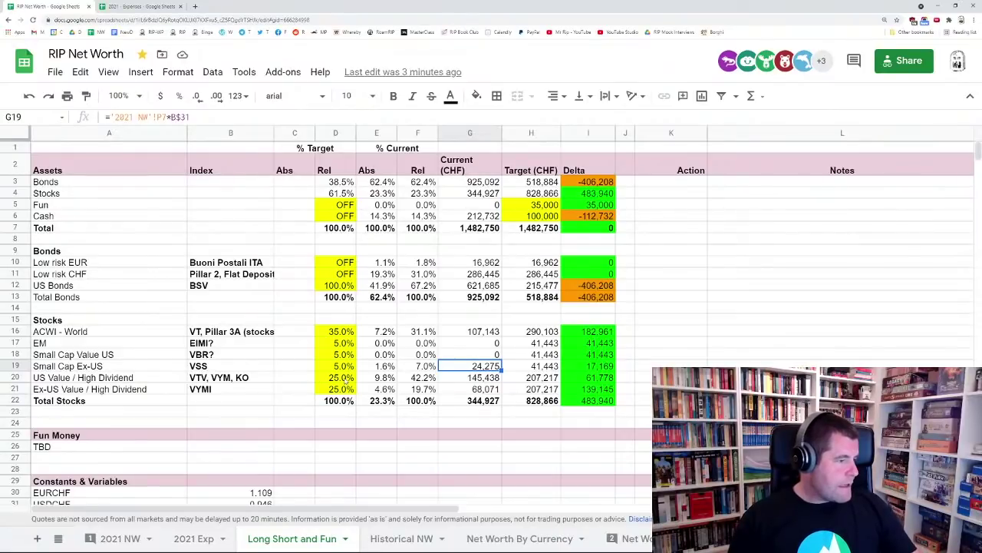
# Highlight the relative targets of the two Value / High Dividend rows and point out their indexes
pyautogui.moveTo(338, 379); pyautogui.dragTo(347, 390)
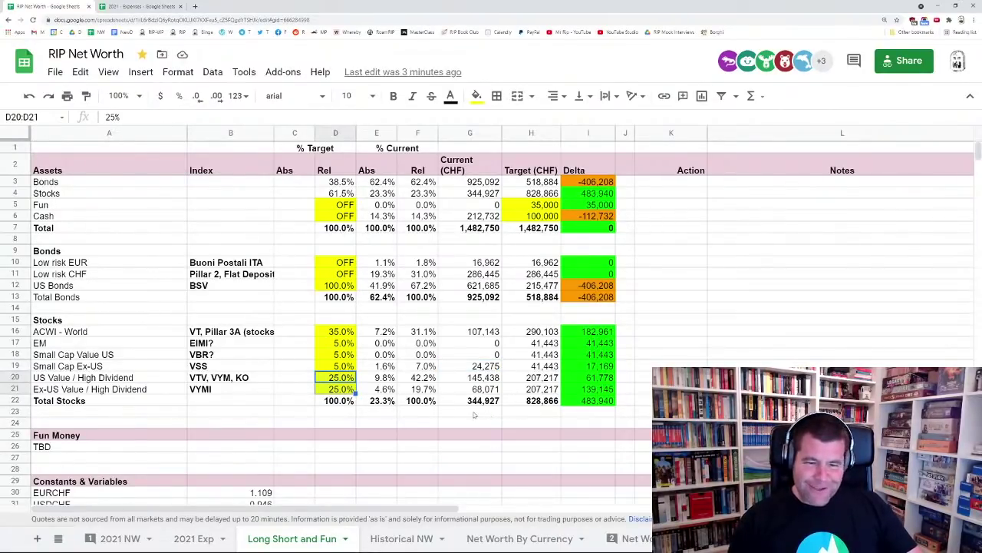
pyautogui.click(96, 380)
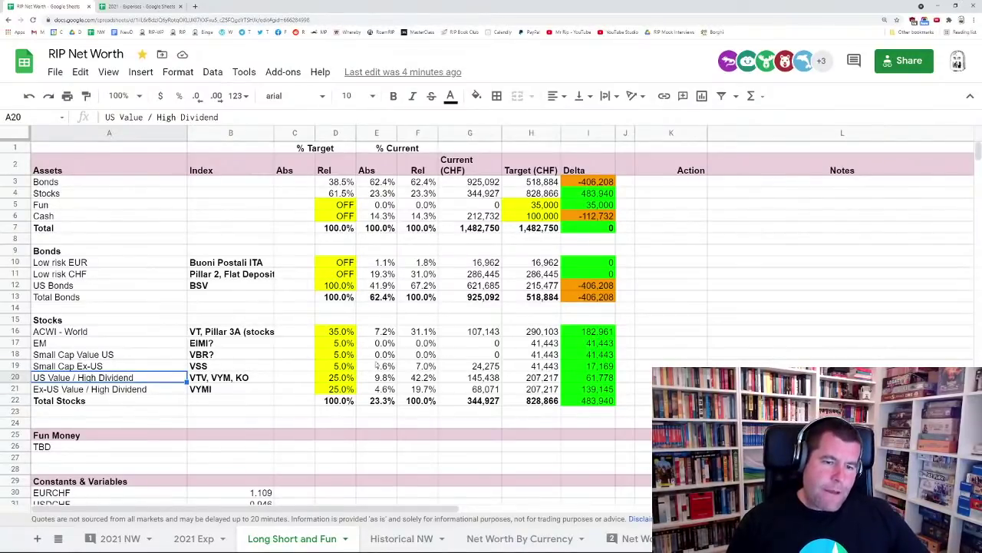
pyautogui.click(253, 378)
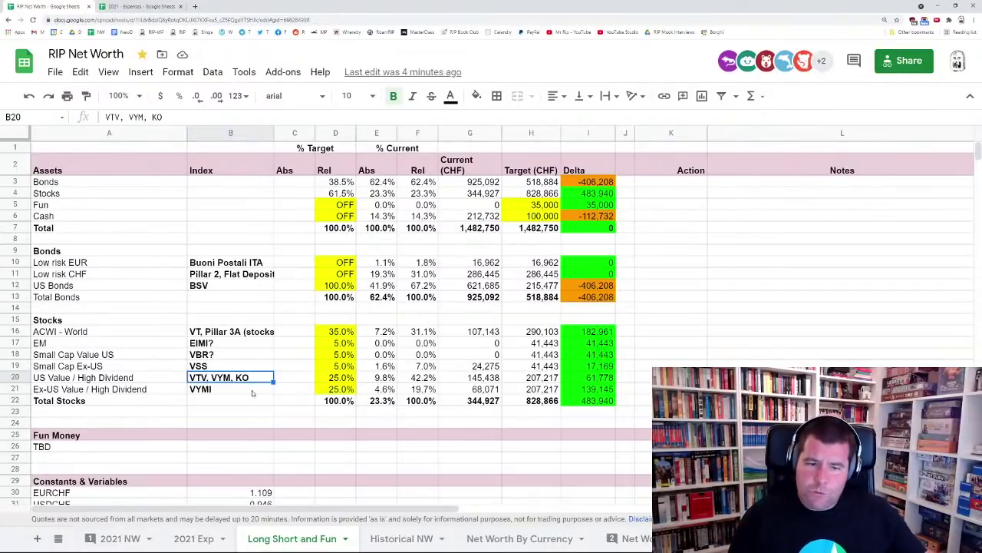
pyautogui.click(252, 390)
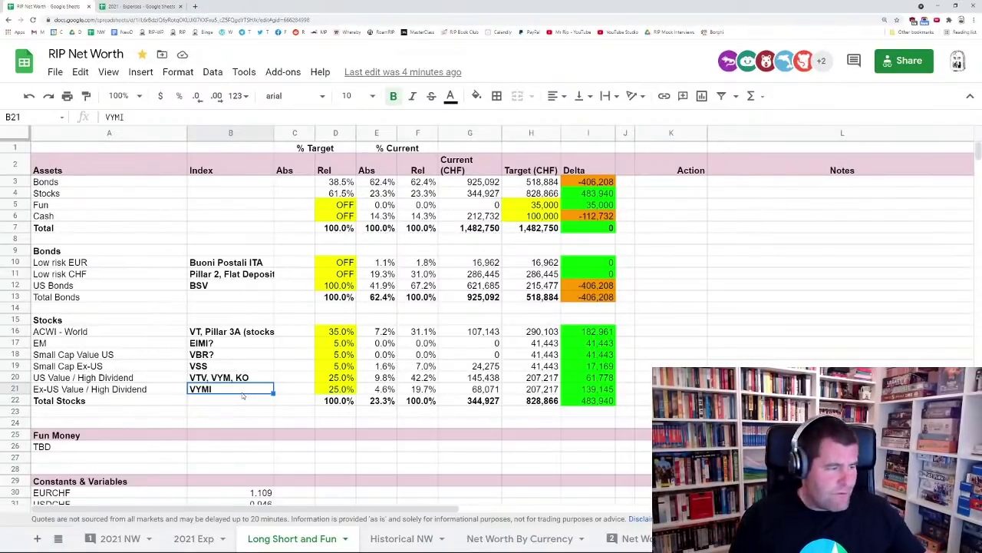
# Check the US Value / High Dividend current CHF formula and highlight the current values from Small Cap Ex-US through Ex-US Value / High Dividend
pyautogui.click(492, 381)
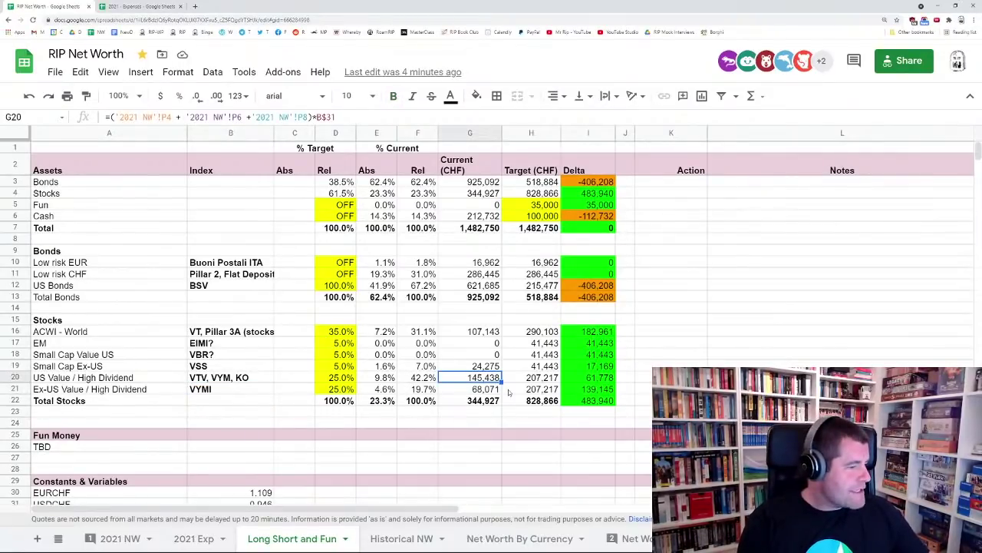
pyautogui.press('Up')
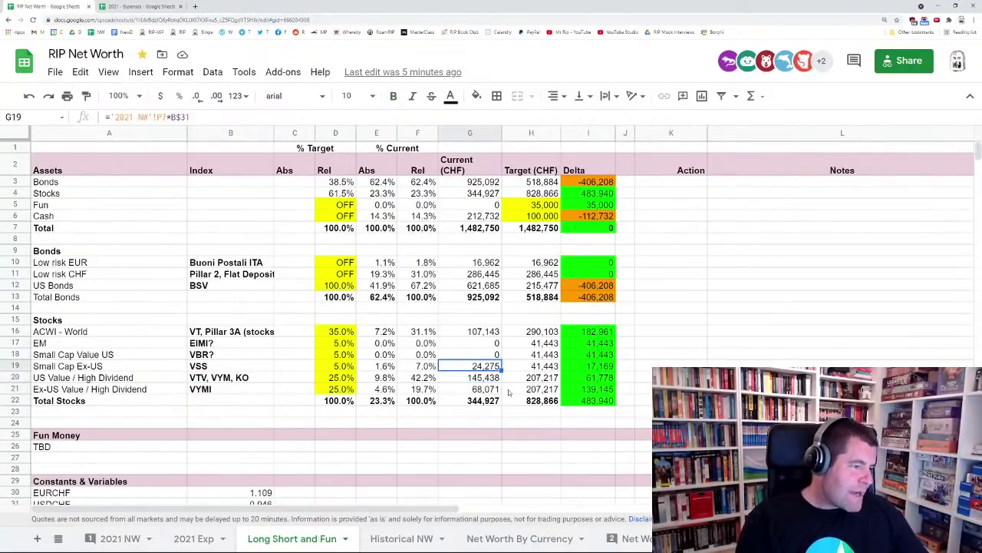
pyautogui.hotkey('shift', 'Down')
pyautogui.hotkey('shift', 'Down')
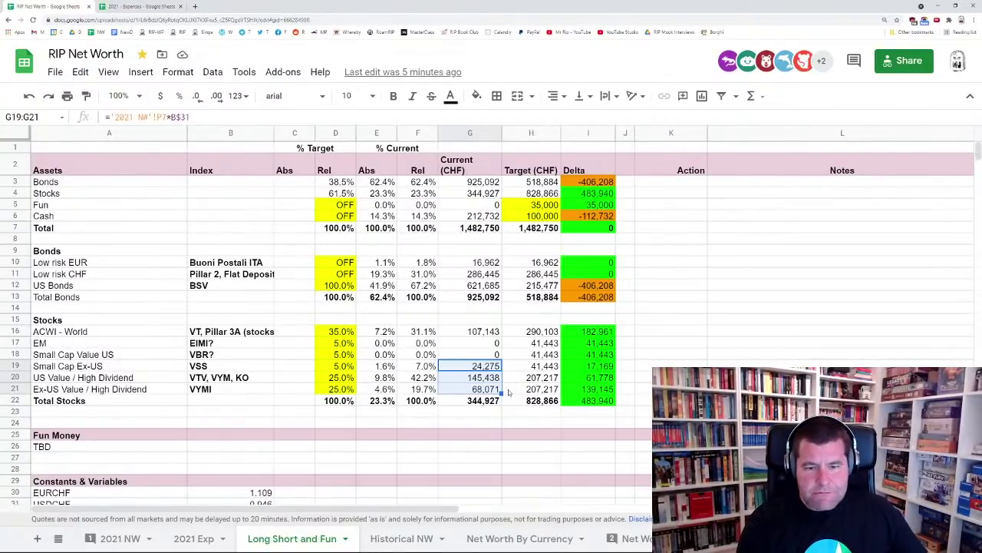
# Highlight the deltas of the two Value / High Dividend rows and examine the Total Stocks delta formula
pyautogui.press('Right')
pyautogui.press('Right')
pyautogui.press('Down')
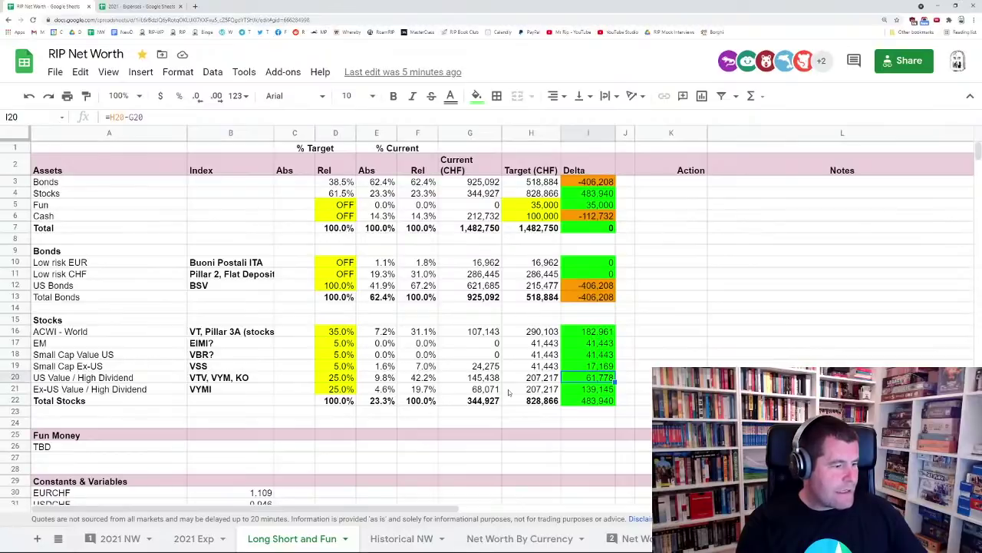
pyautogui.hotkey('shift', 'Down')
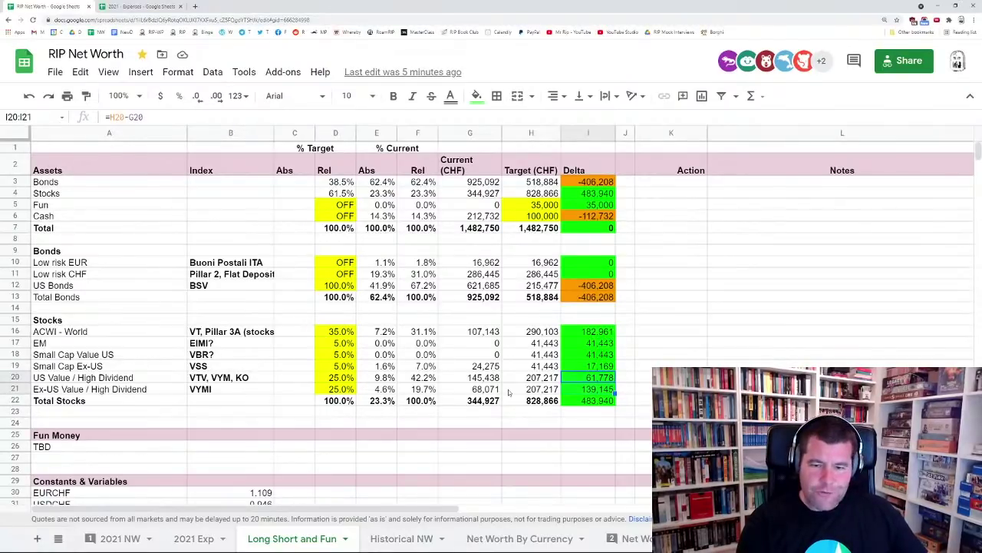
pyautogui.press('Down')
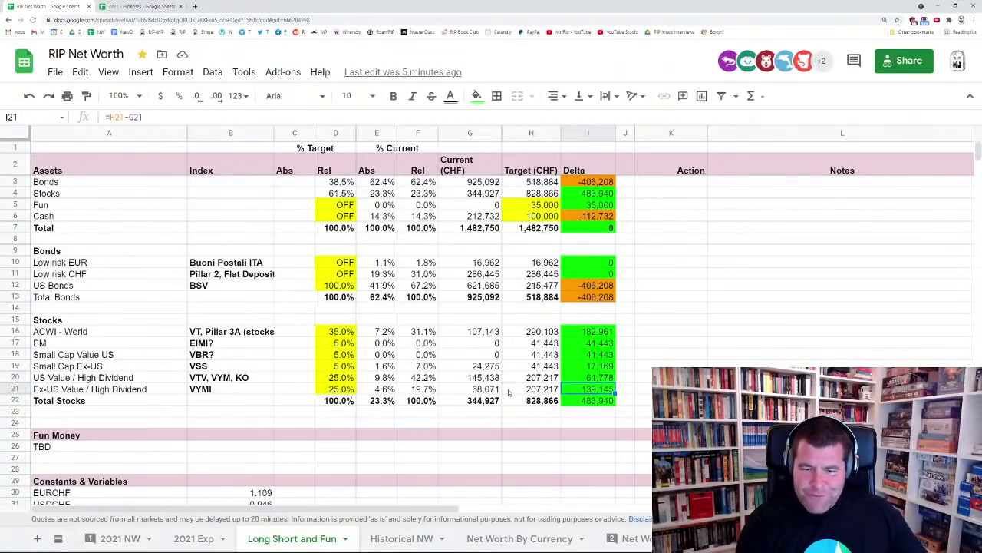
pyautogui.press('Down')
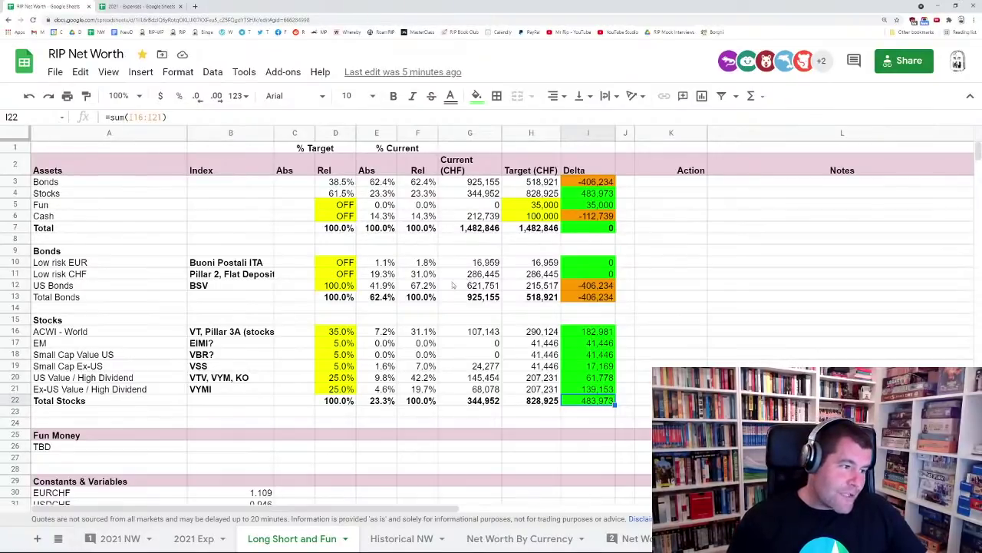
# Check the Total Bonds delta and review the low risk EUR and CHF rows' indexes, current CHF formulas and relative target
pyautogui.click(588, 300)
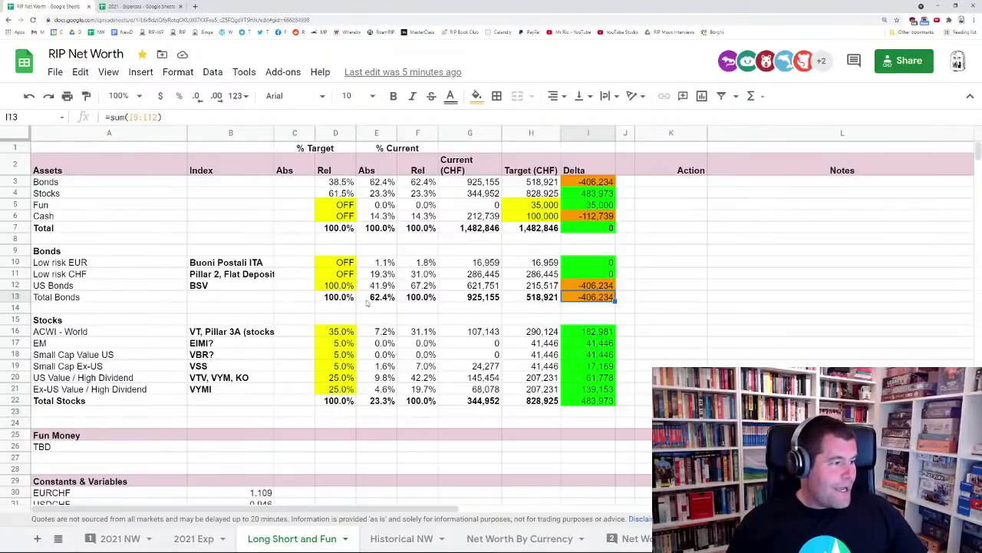
pyautogui.click(213, 278)
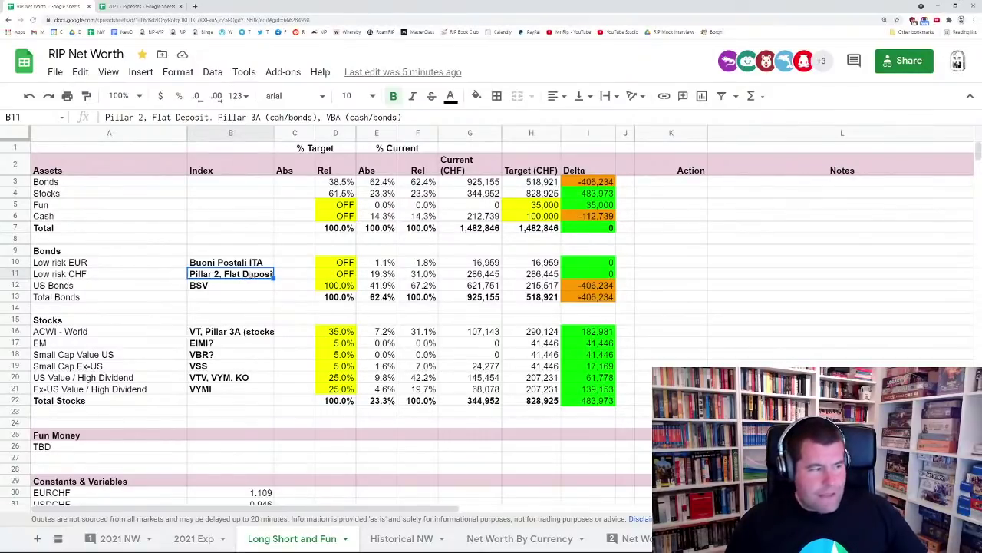
pyautogui.click(240, 264)
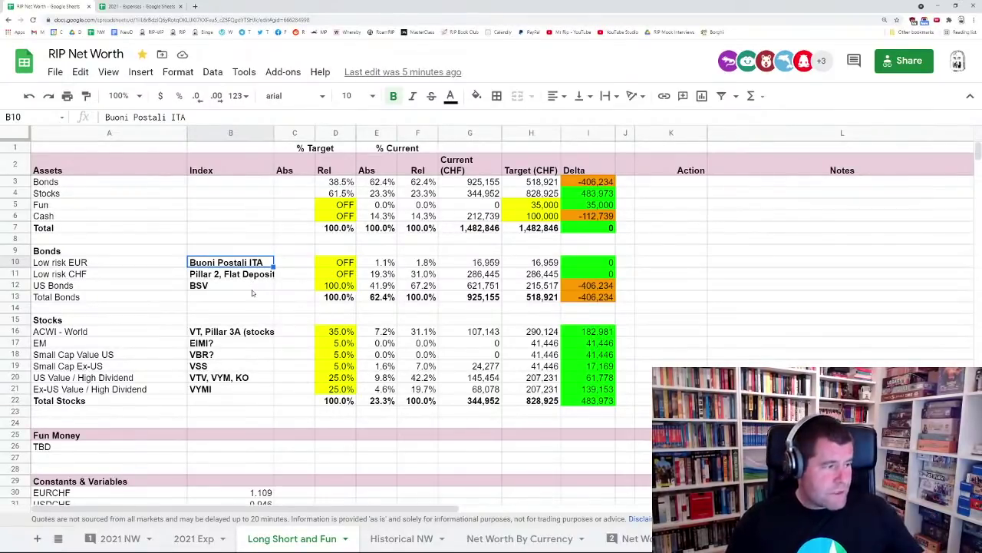
pyautogui.click(480, 264)
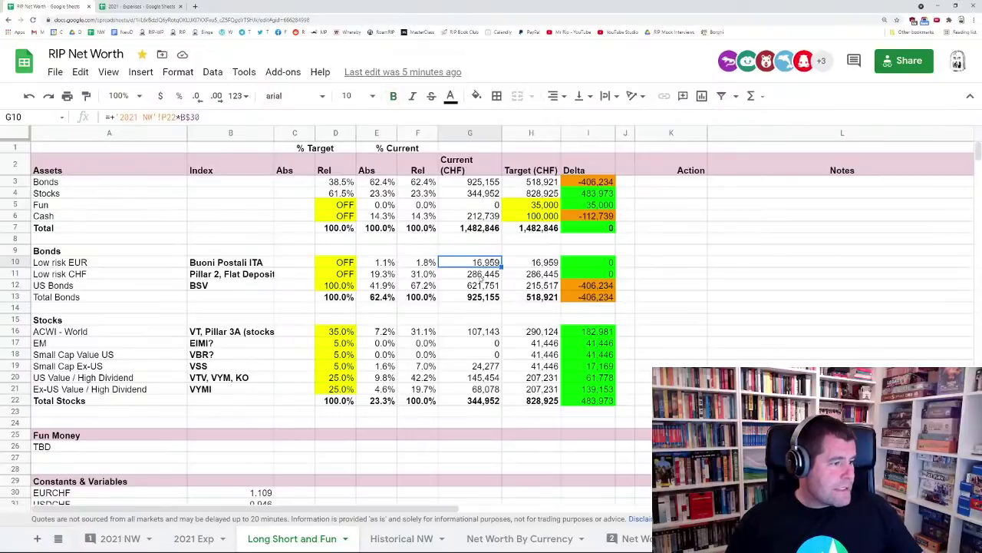
pyautogui.click(483, 277)
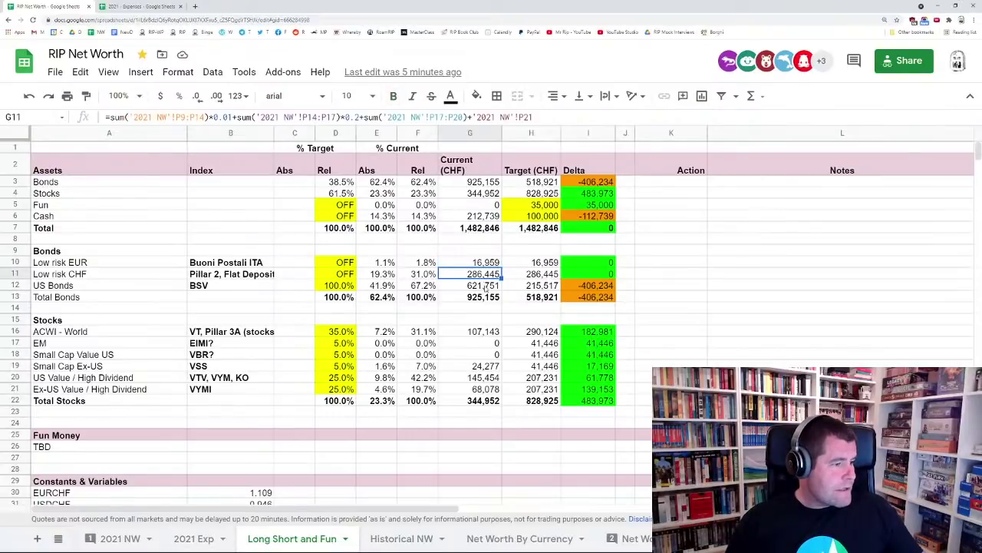
pyautogui.click(342, 274)
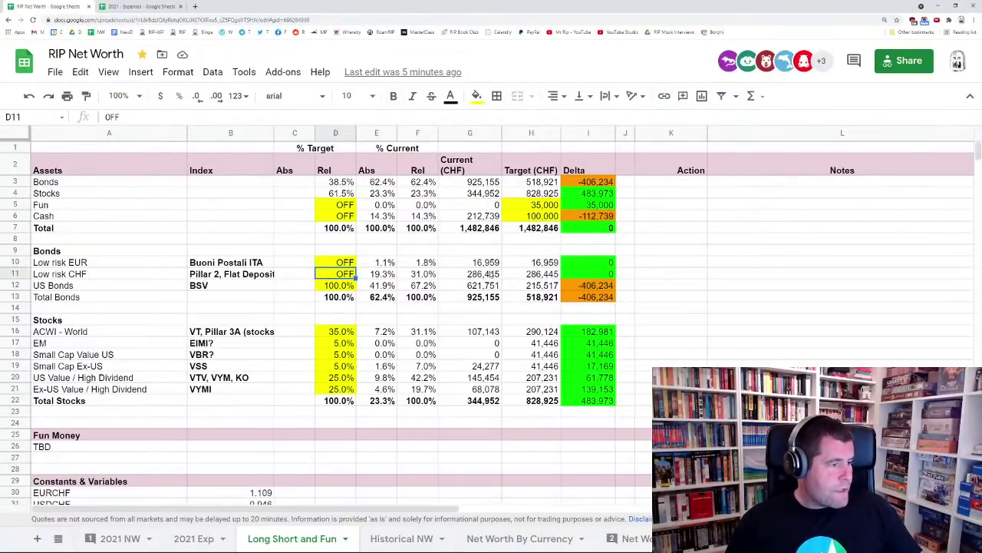
# Check the US Bonds relative target and highlight the three bond rows one after another
pyautogui.click(337, 288)
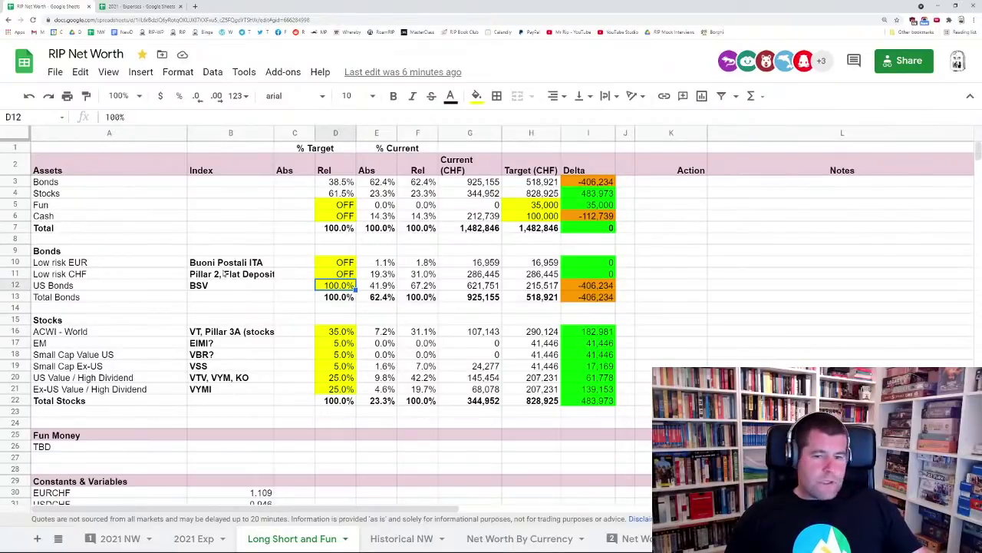
pyautogui.click(20, 262)
pyautogui.click(15, 274)
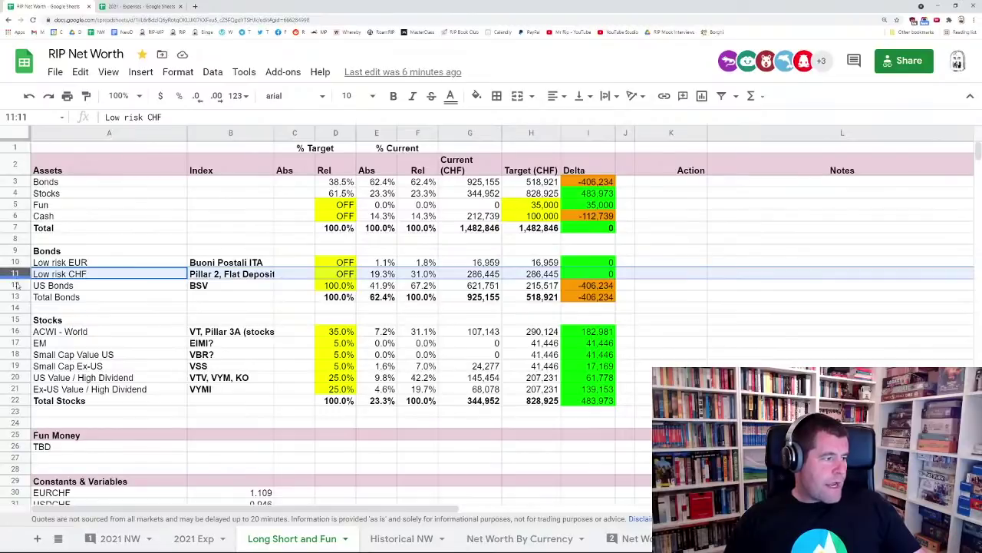
pyautogui.click(17, 284)
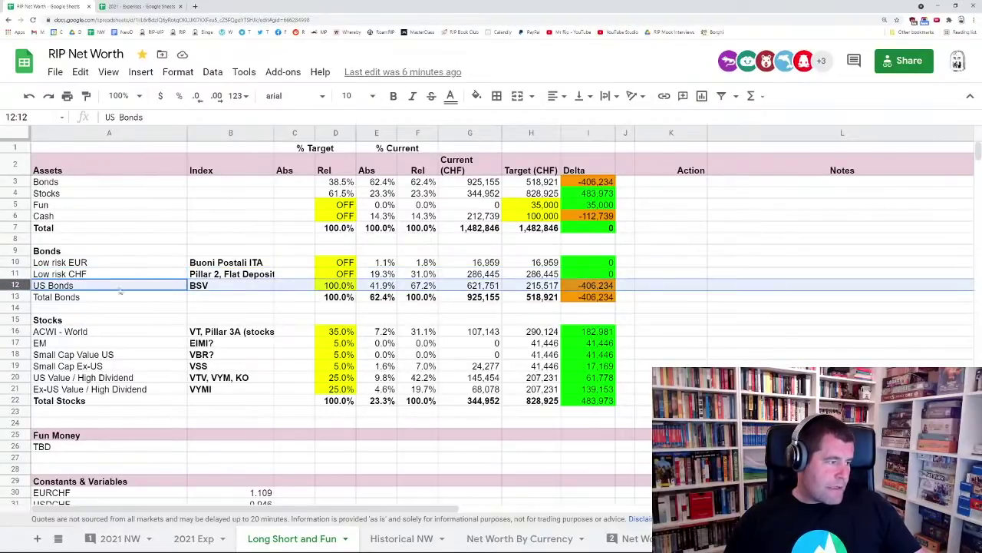
# Examine the US Bonds row's BSV index, CHF target formula, current value and delta
pyautogui.click(213, 287)
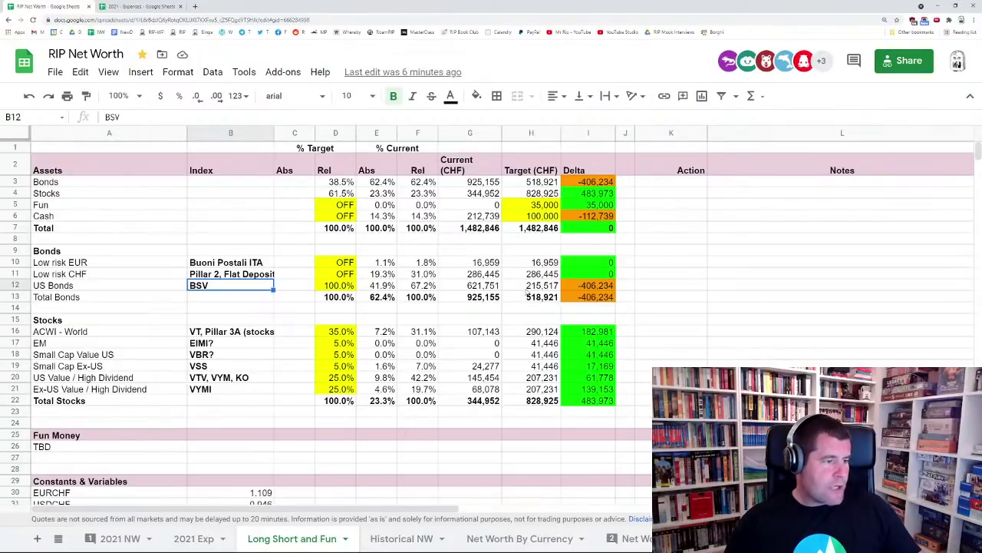
pyautogui.click(525, 287)
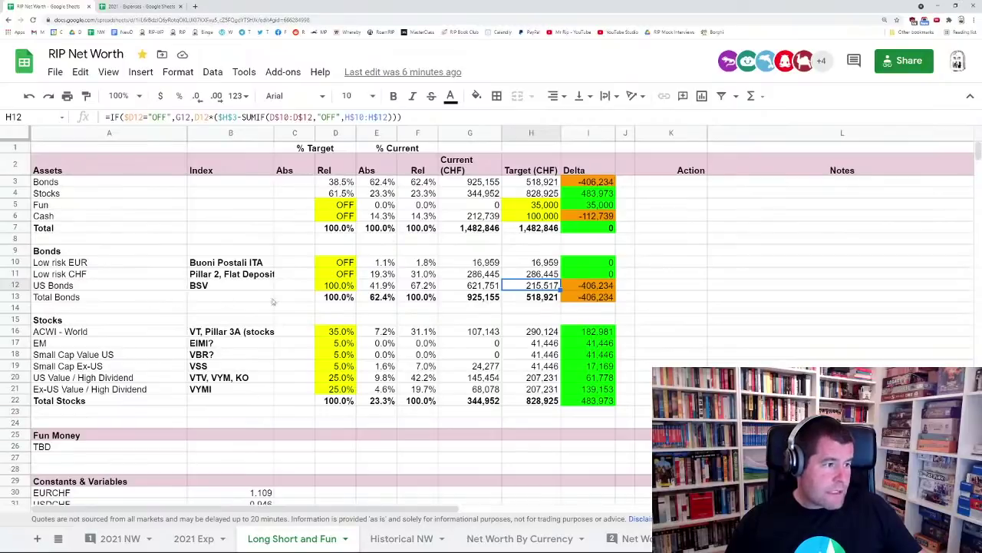
pyautogui.click(461, 289)
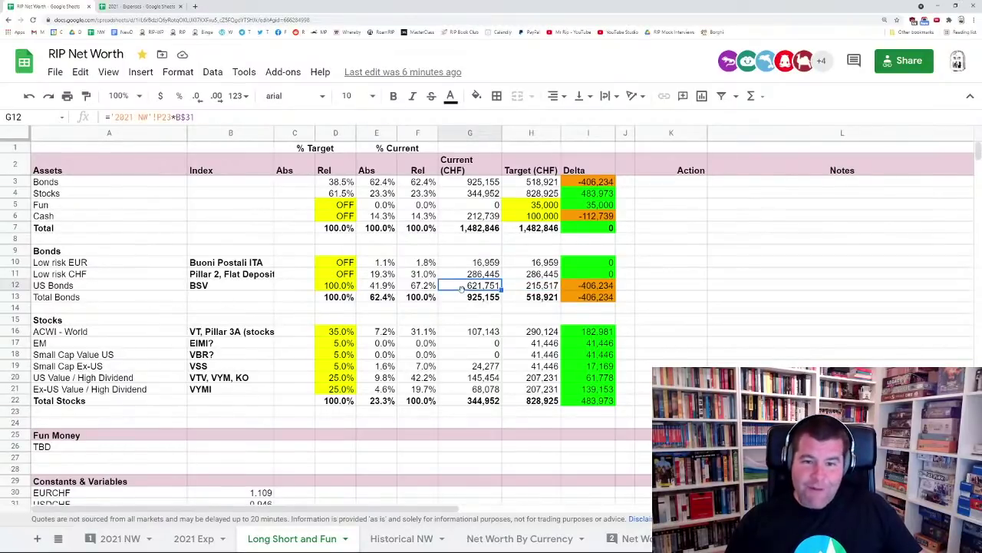
pyautogui.click(584, 288)
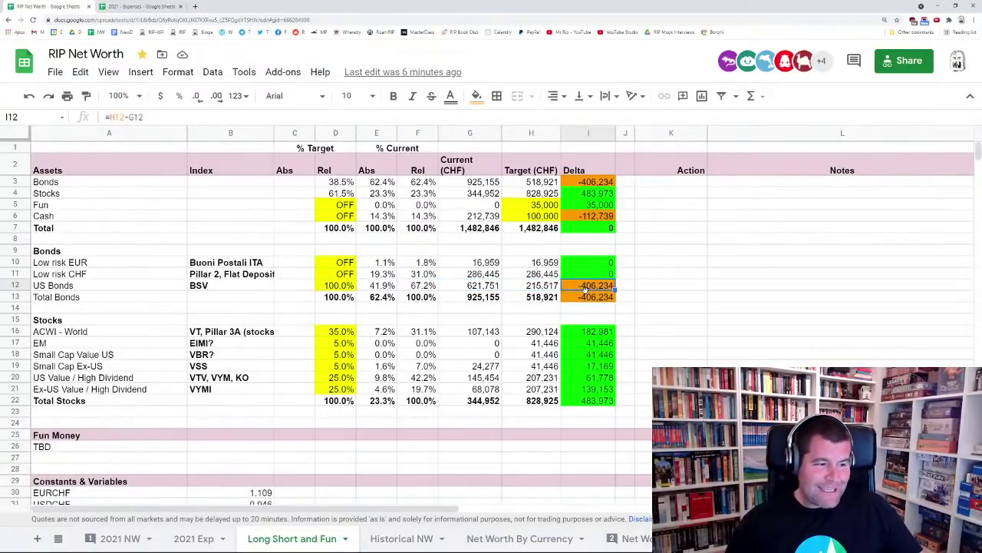
# Highlight the whole Delta column and compare the US Bonds delta with the Ex-US Value / High Dividend delta
pyautogui.click(585, 134)
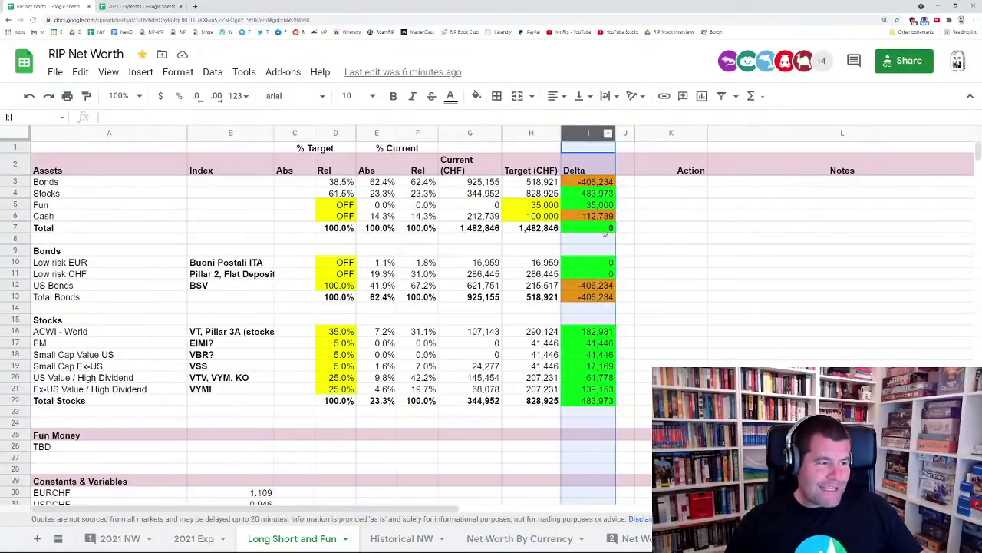
pyautogui.click(598, 286)
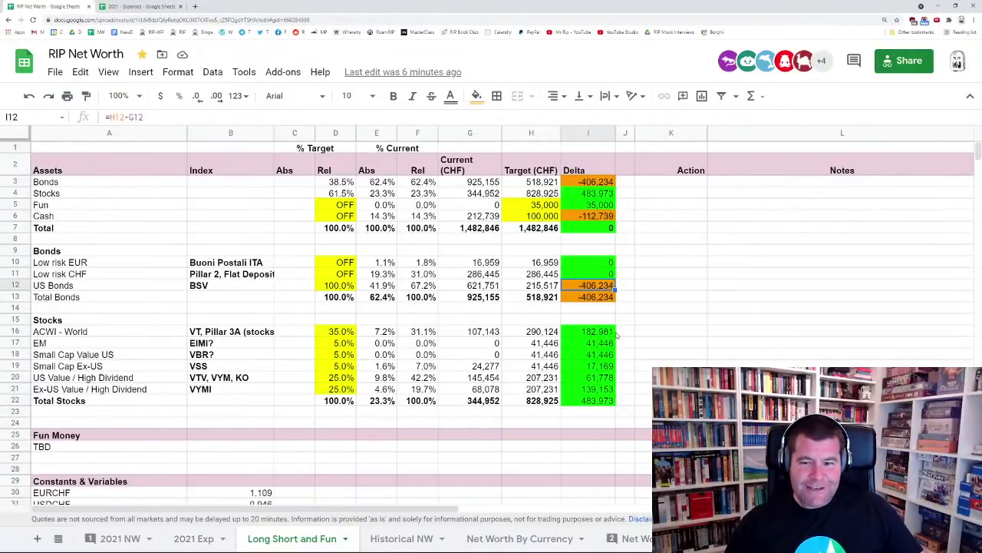
pyautogui.click(594, 392)
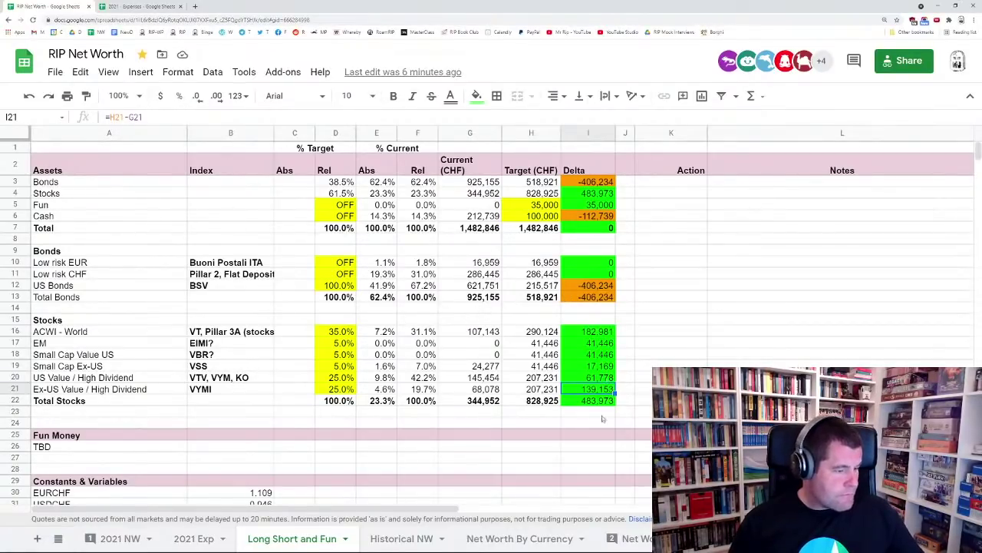
# Open the 2021 NW sheet and compare the Stocks ETF values from VYM to KO for 2020 and March
pyautogui.click(120, 541)
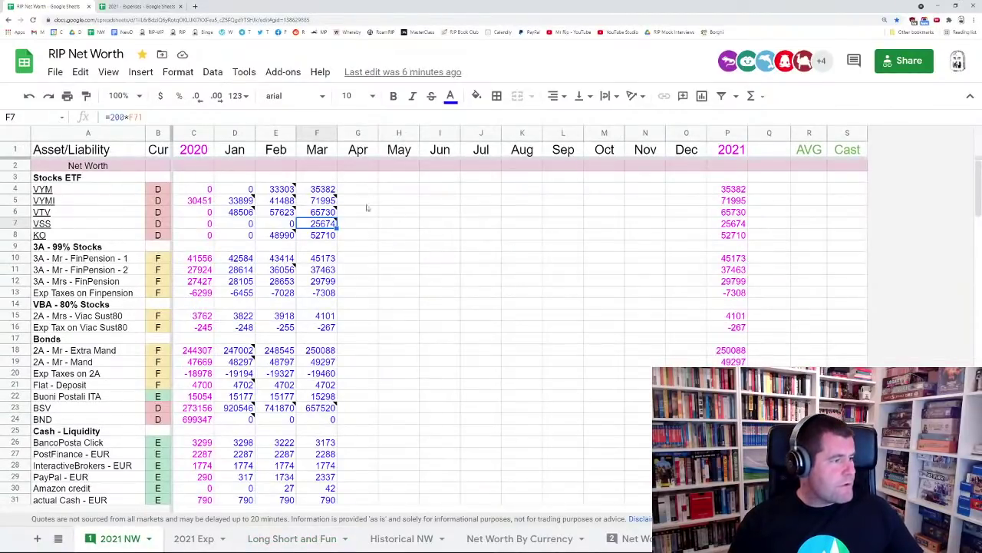
pyautogui.click(205, 192)
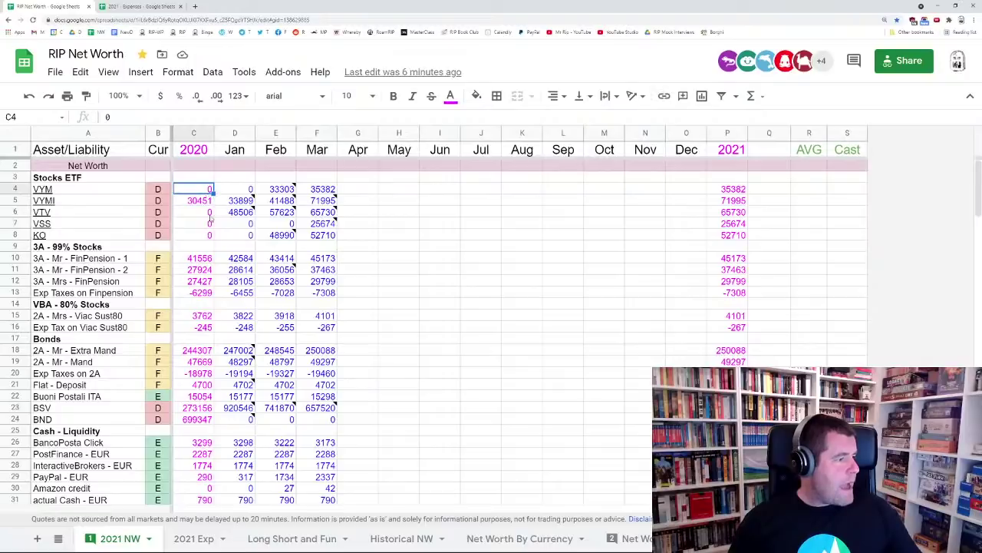
pyautogui.keyDown('shift'); pyautogui.click(212, 237); pyautogui.keyUp('shift')
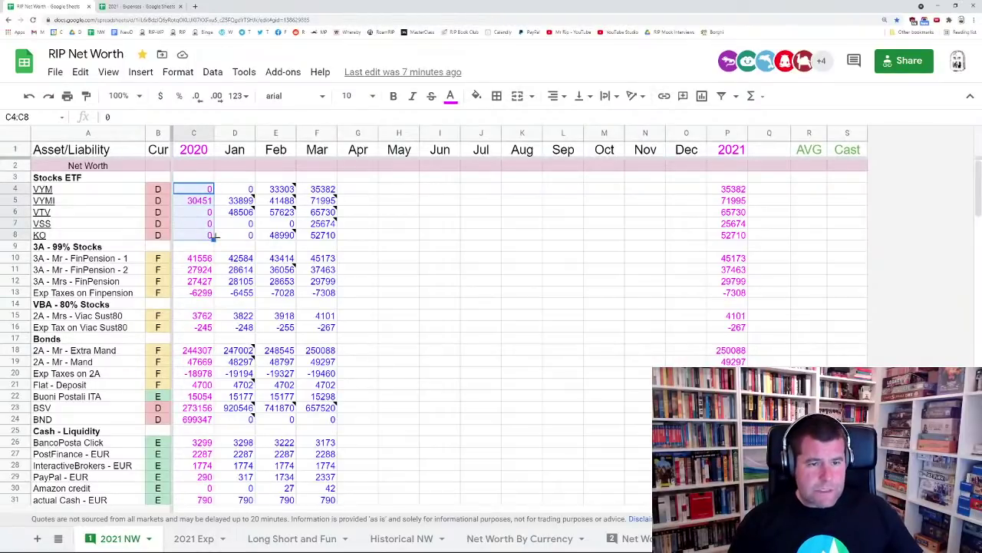
pyautogui.click(242, 191)
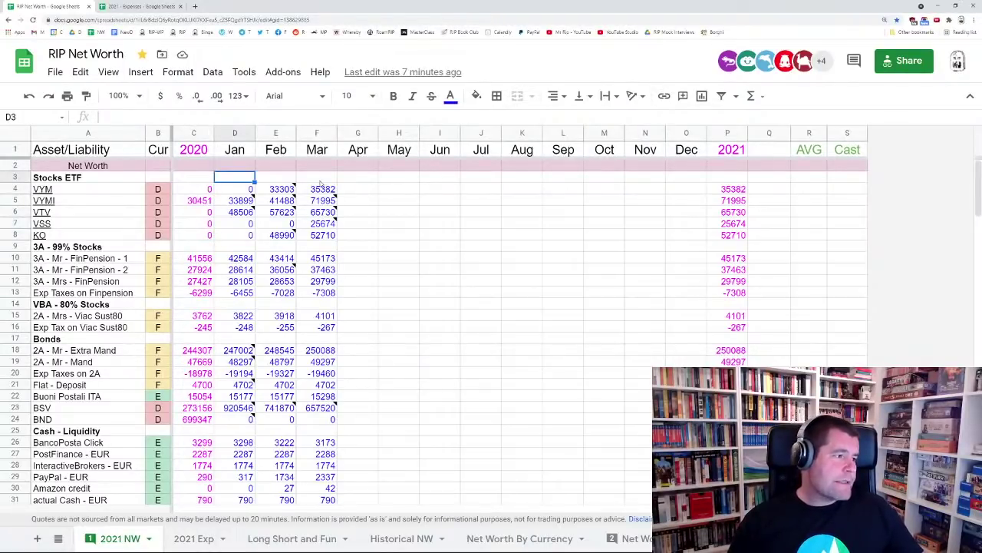
pyautogui.click(322, 190)
pyautogui.keyDown('shift'); pyautogui.click(323, 237); pyautogui.keyUp('shift')
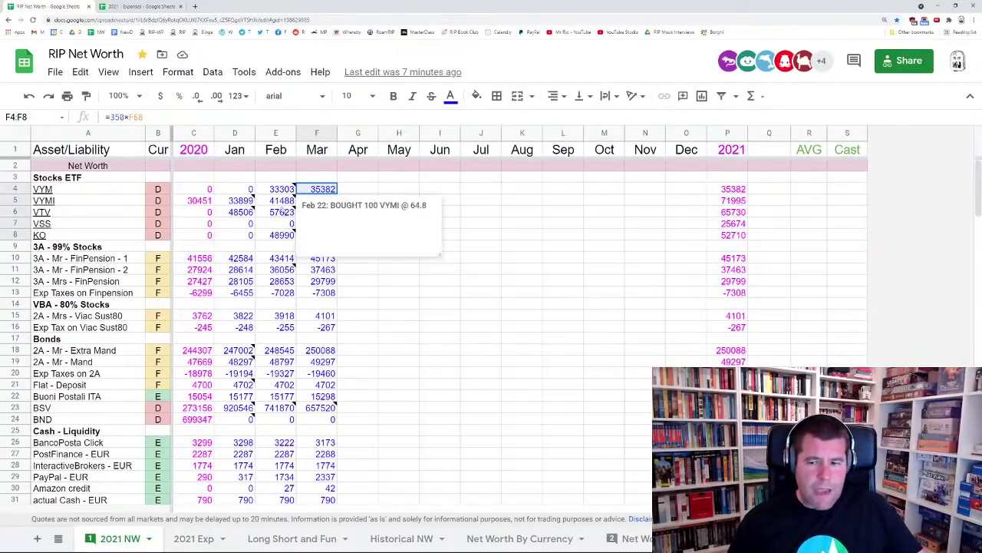
pyautogui.click(375, 292)
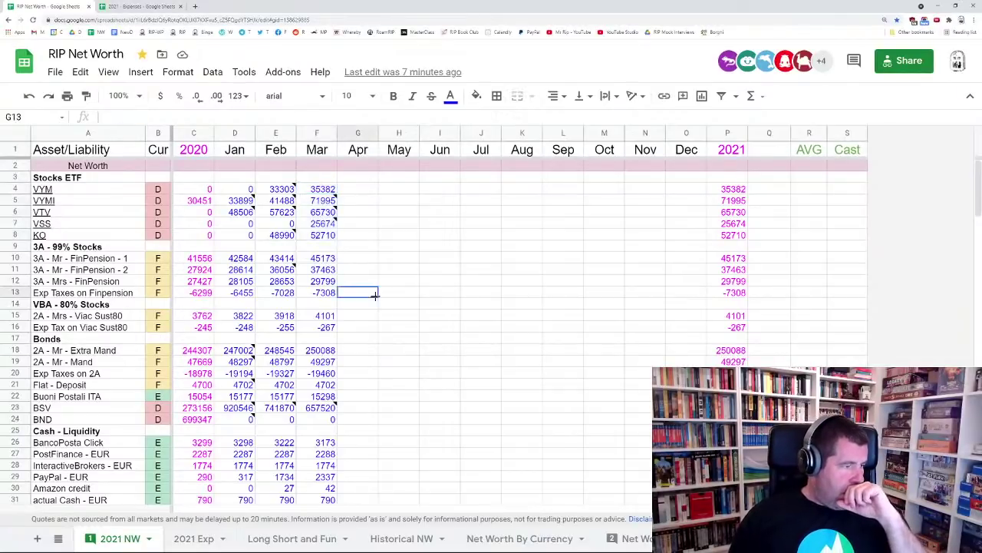
# Highlight the March values of the four FinPension rows and check the March value of the 2A - Mr - Extra Mand bond row
pyautogui.click(320, 250)
pyautogui.moveTo(318, 261); pyautogui.dragTo(328, 295)
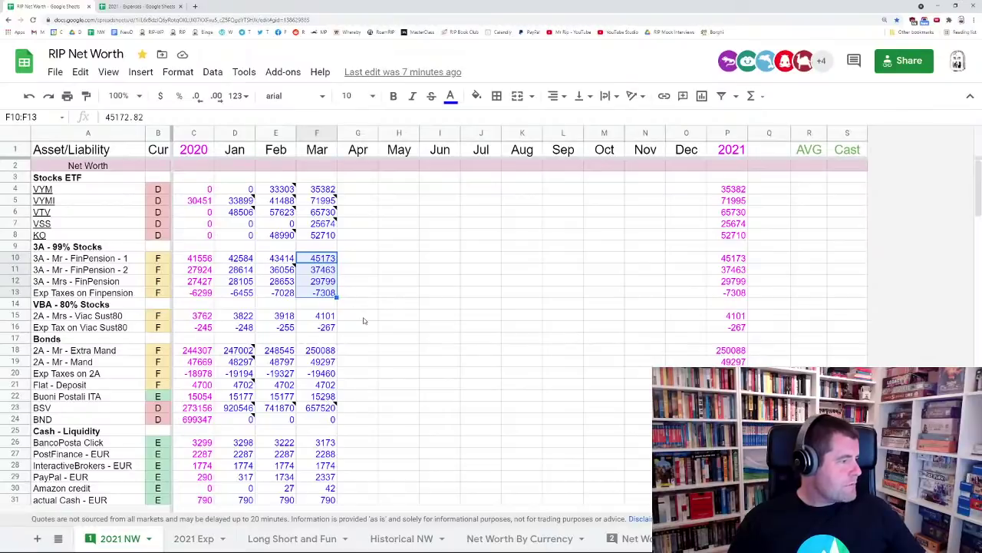
pyautogui.scroll(-1, 364, 320)
pyautogui.scroll(-1, 343, 282)
pyautogui.scroll(-5, 342, 281)
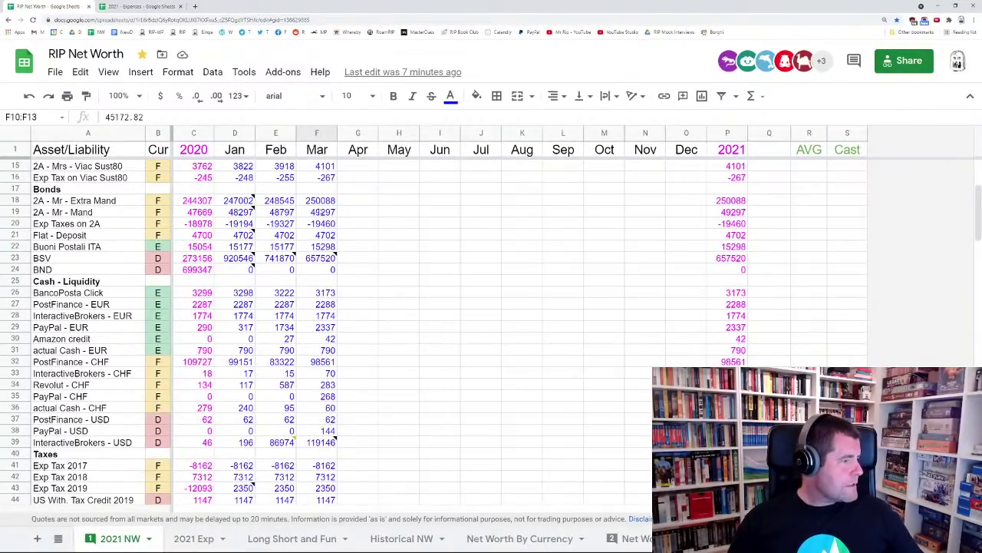
pyautogui.click(320, 213)
pyautogui.click(317, 201)
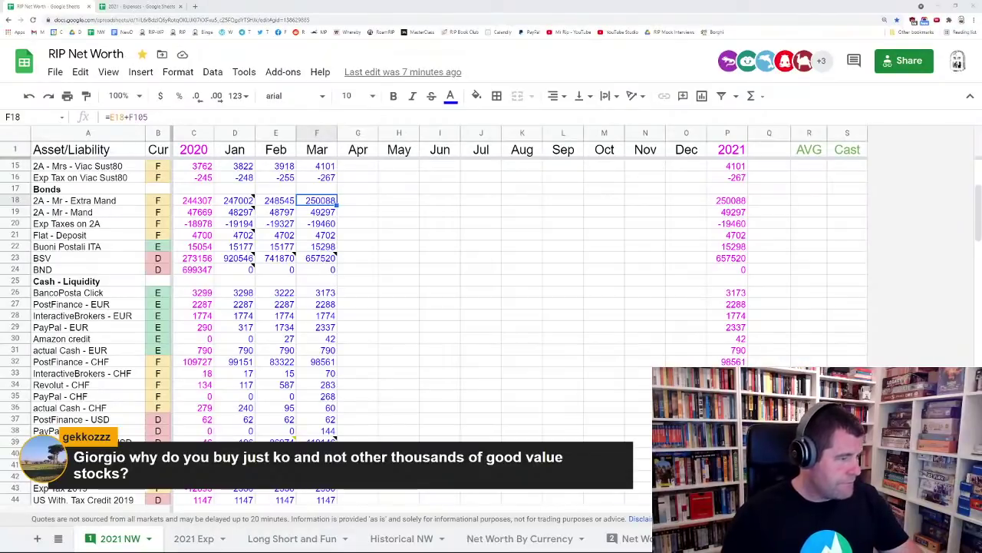
# Check the February and March values of KO in the Stocks ETF section and glance at the 2021 expenses spreadsheet
pyautogui.scroll(4, 303, 256)
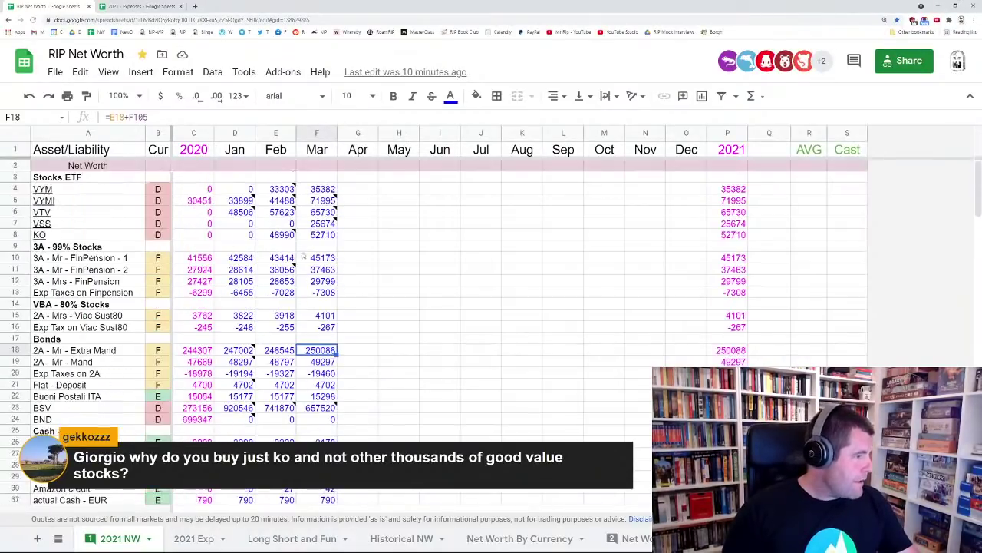
pyautogui.click(286, 236)
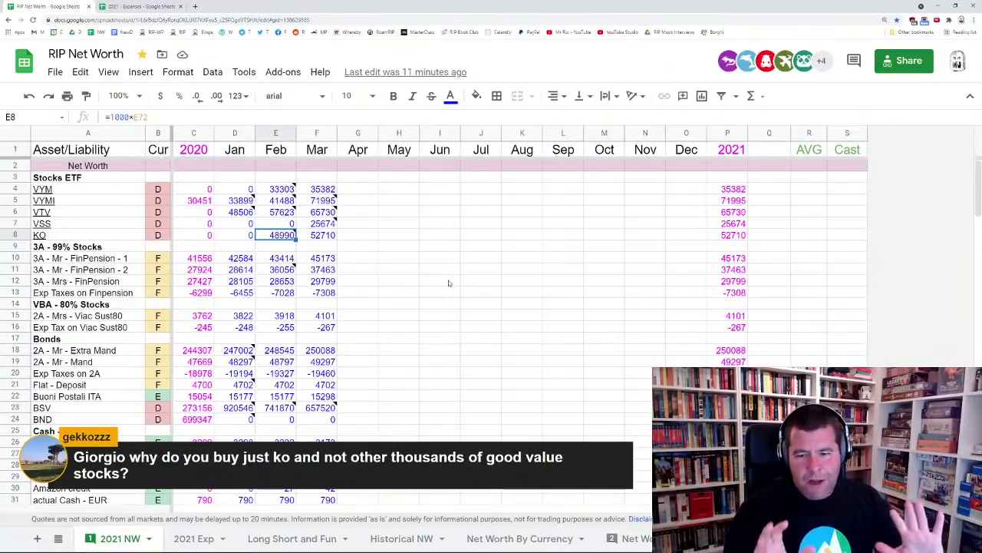
pyautogui.click(323, 236)
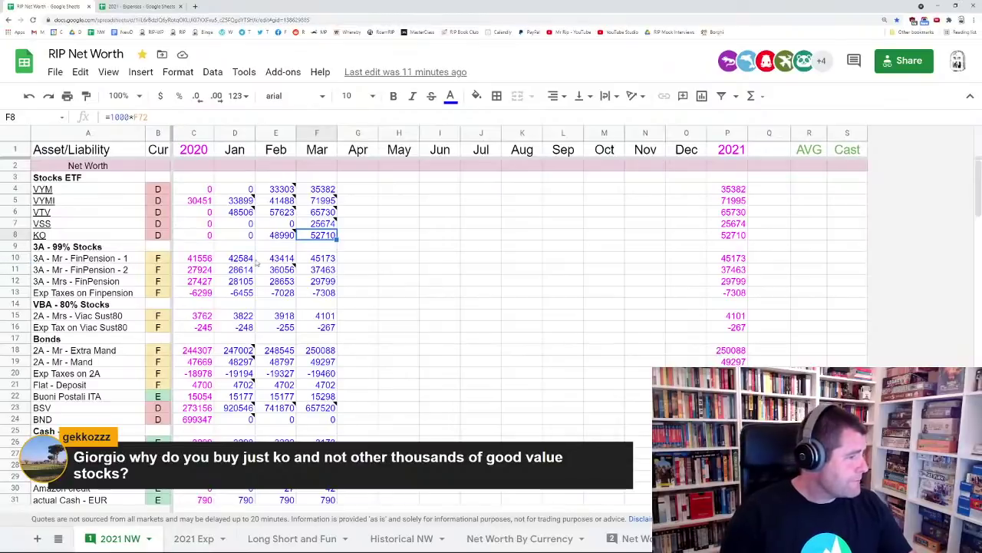
pyautogui.click(144, 7)
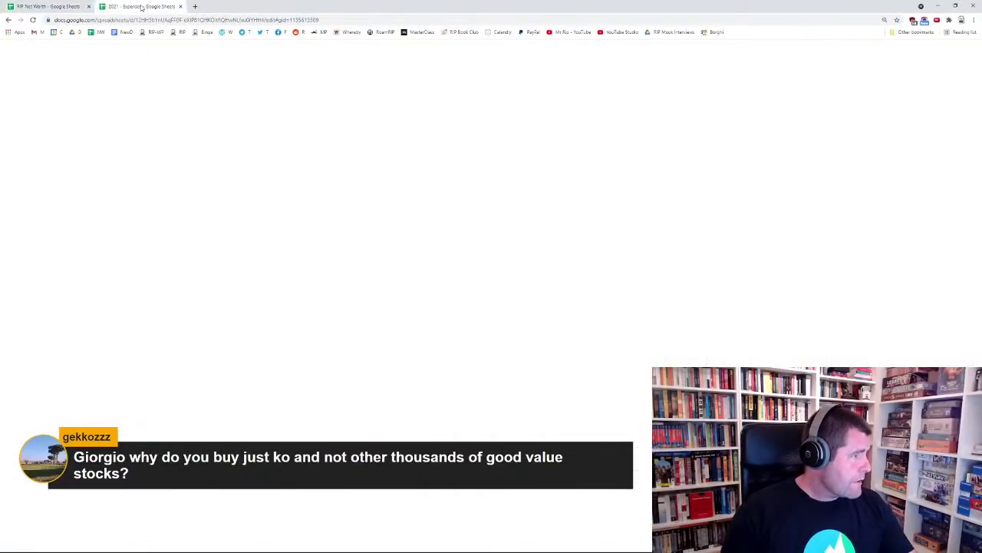
pyautogui.click(53, 7)
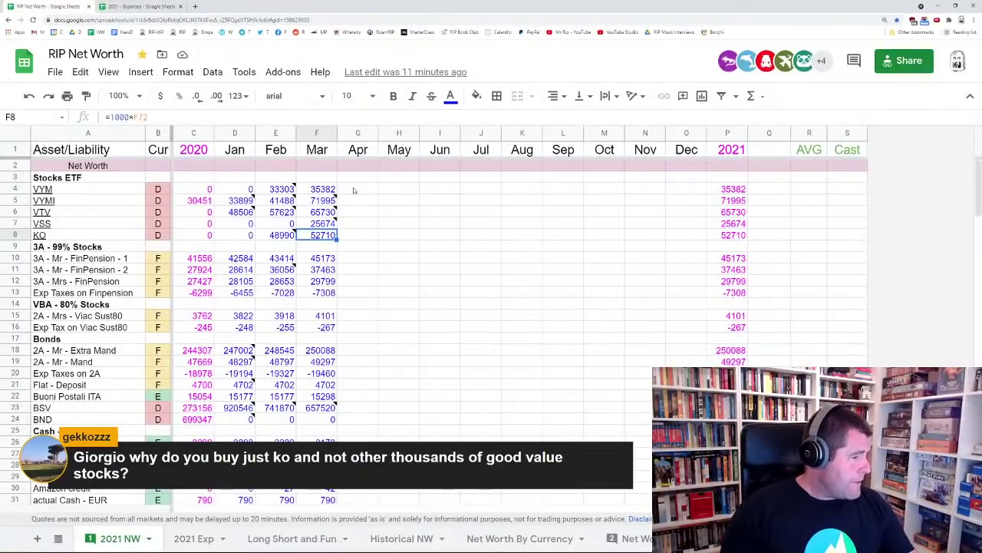
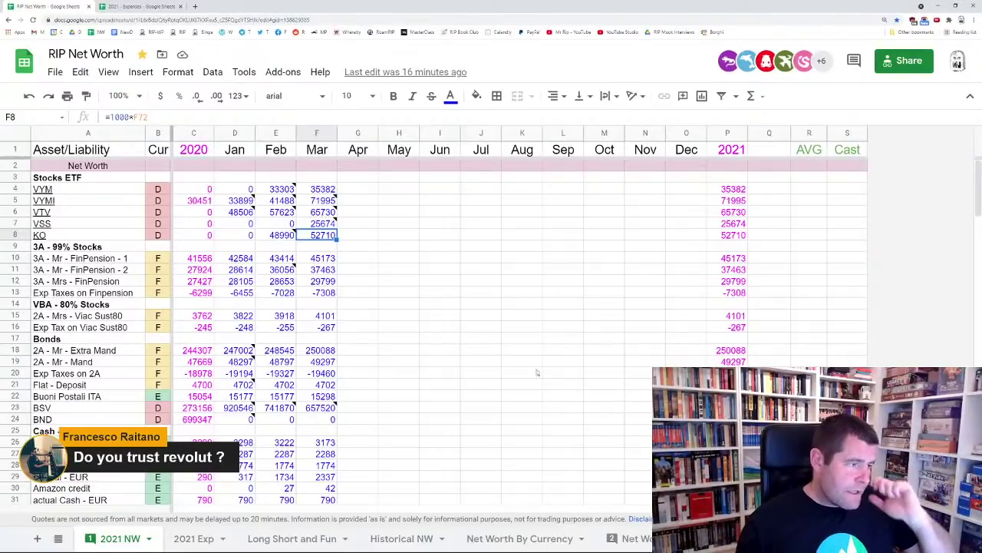
# Highlight the Revolut - CHF row in the Cash - Liquidity section and check its March balance
pyautogui.scroll(-3, 351, 314)
pyautogui.scroll(-2, 352, 312)
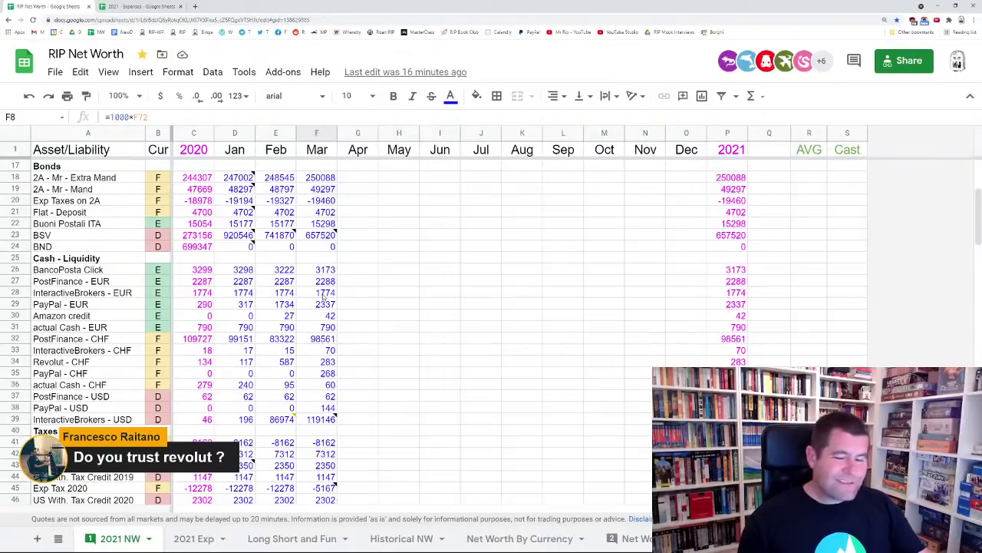
pyautogui.scroll(-1, 284, 287)
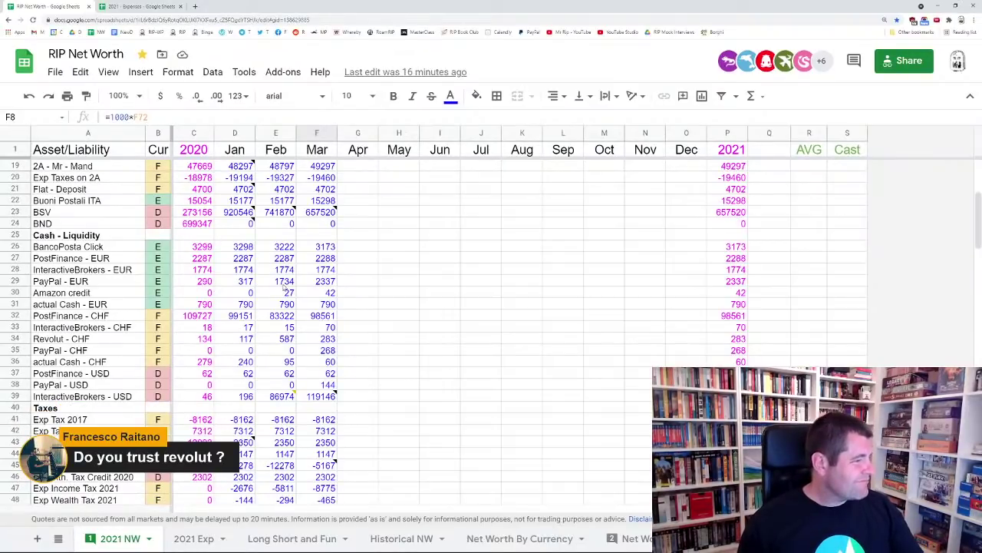
pyautogui.click(29, 338)
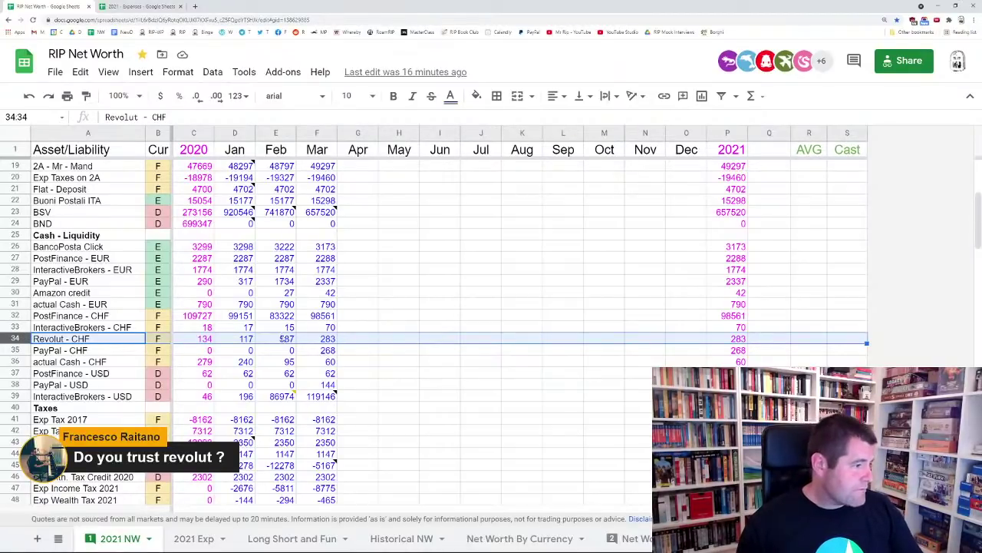
pyautogui.click(310, 342)
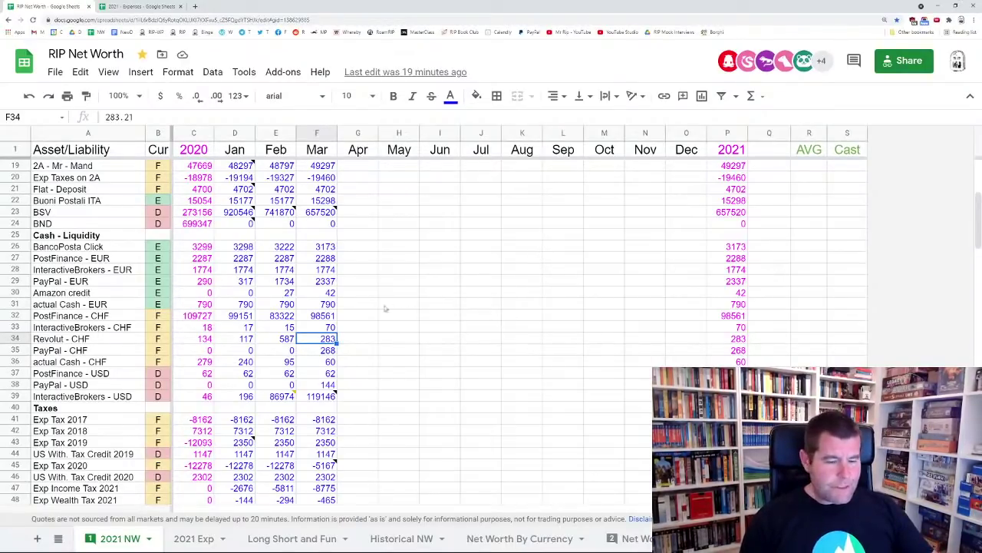
# Read the note on BND's January value and highlight the 2020 values of BSV and BND together
pyautogui.scroll(3, 347, 275)
pyautogui.scroll(2, 347, 274)
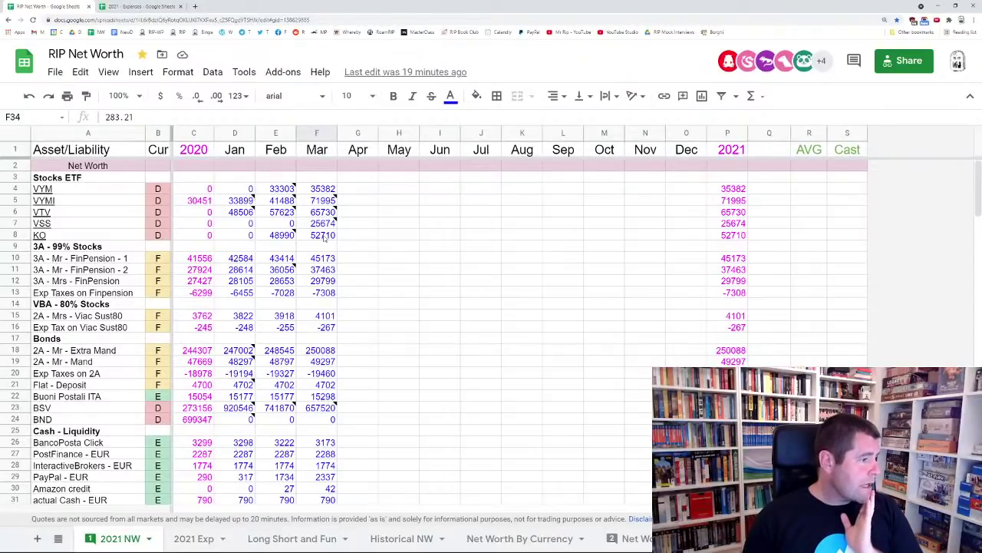
pyautogui.scroll(-2, 338, 261)
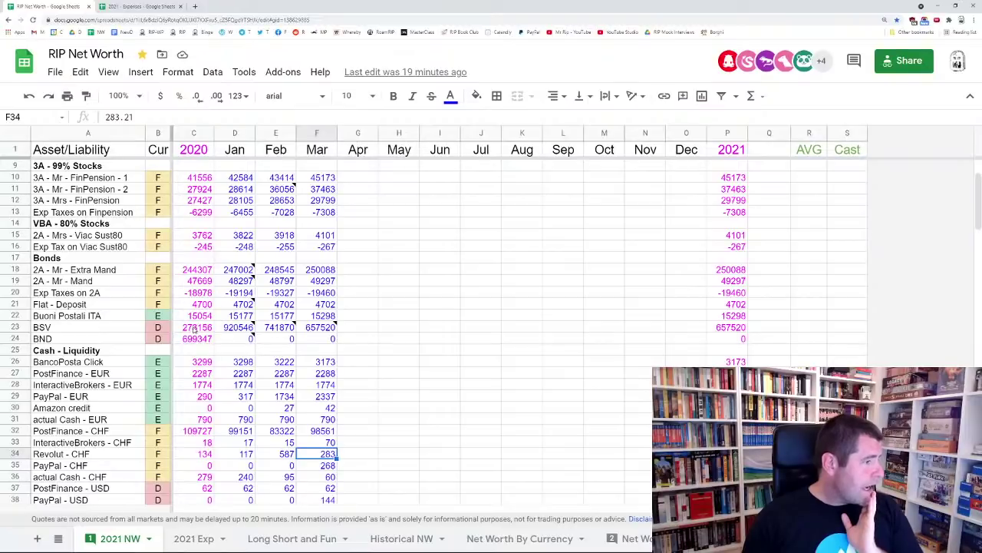
pyautogui.click(196, 338)
pyautogui.moveTo(243, 345)
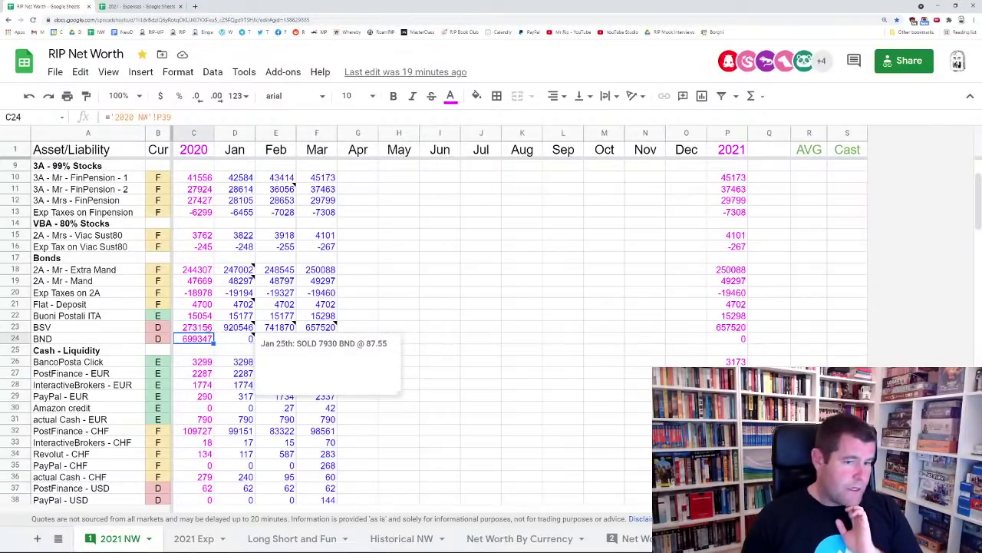
pyautogui.moveTo(197, 328); pyautogui.dragTo(198, 339)
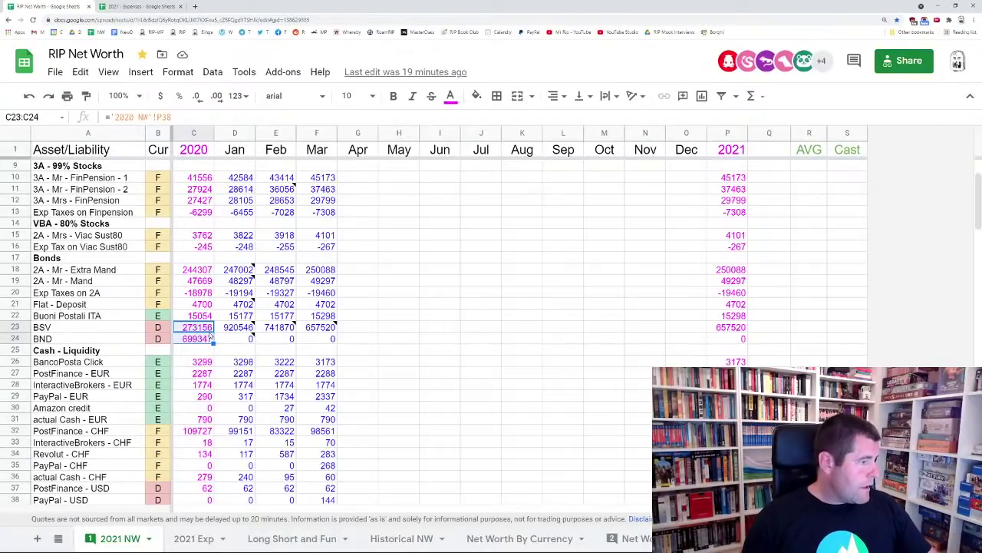
# Compare the Stocks and Bonds totals for 2020 and March in the Simple section
pyautogui.scroll(-15, 213, 340)
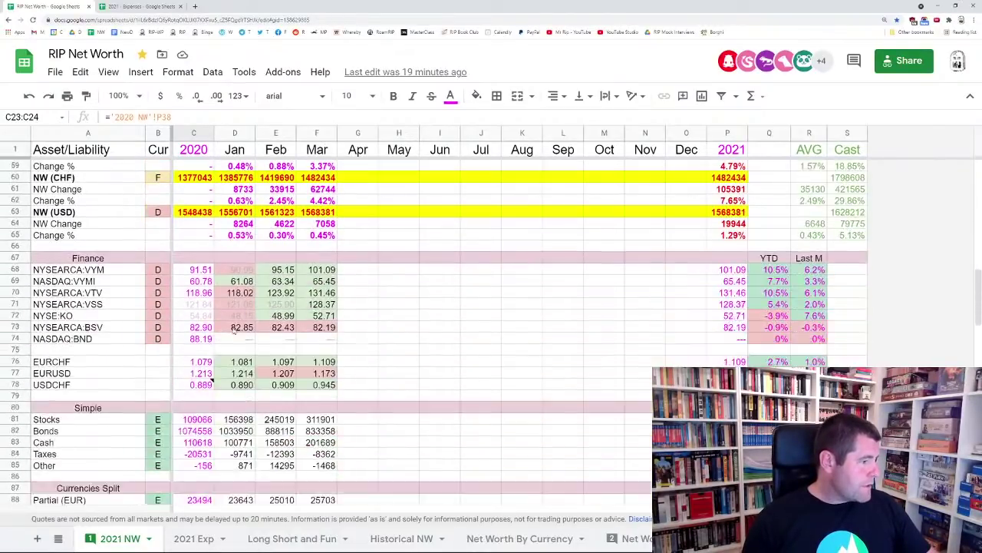
pyautogui.scroll(-2, 234, 330)
pyautogui.click(198, 284)
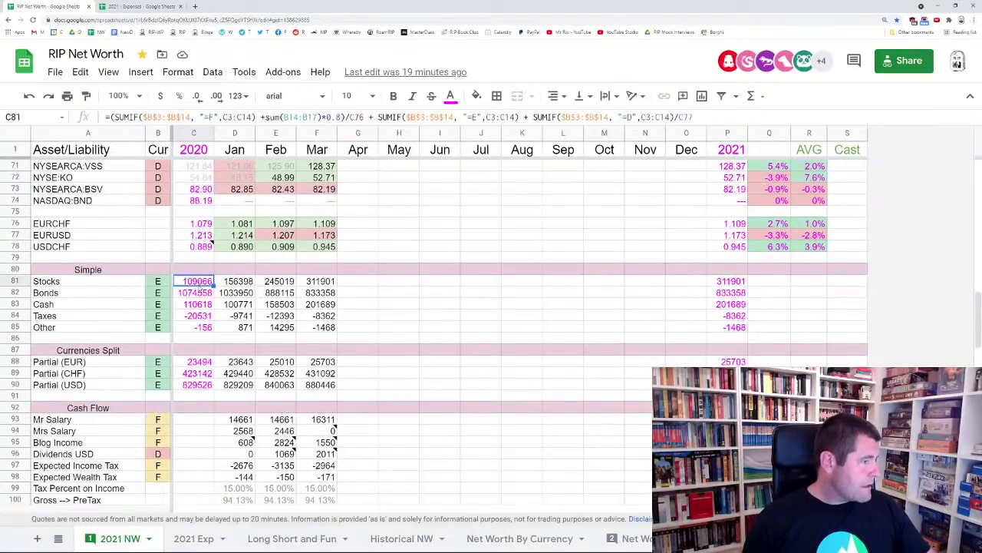
pyautogui.click(198, 294)
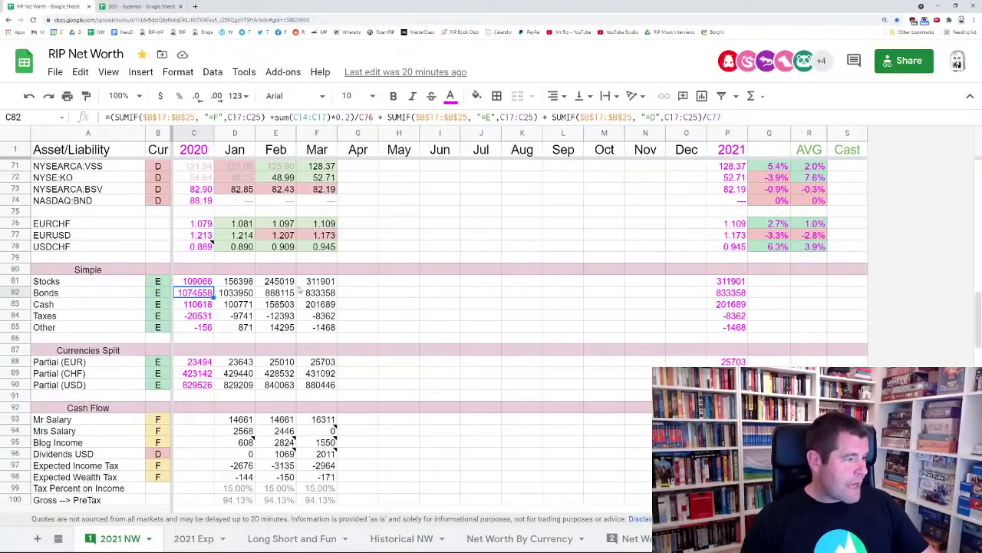
pyautogui.click(323, 285)
pyautogui.click(327, 295)
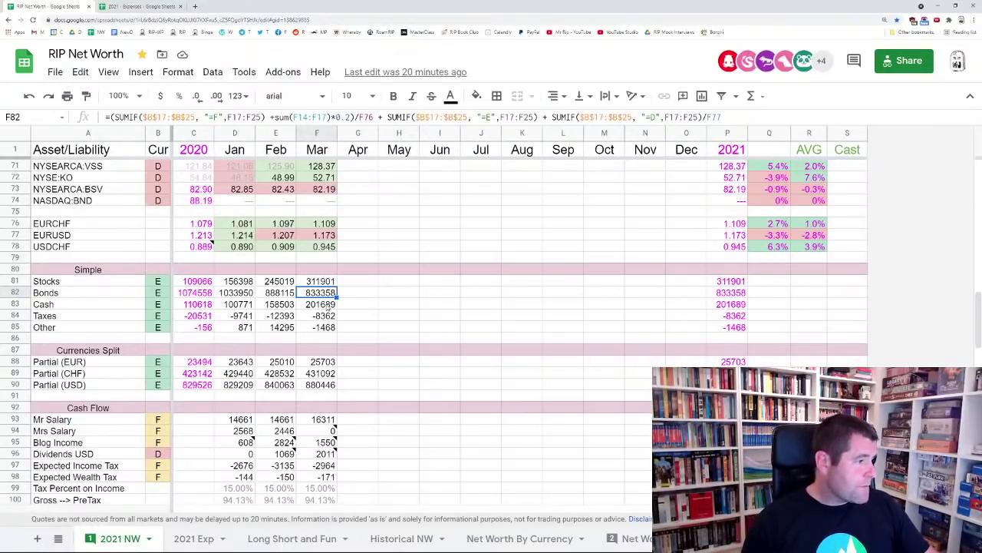
pyautogui.press('Up')
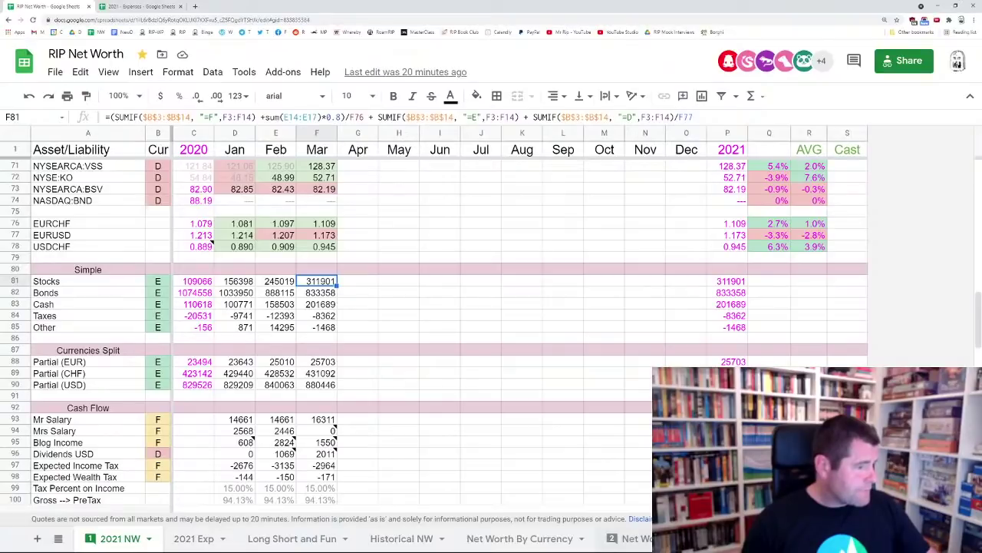
# Open the Net Worth By Asset Class sheet and examine its line chart of stocks, bonds, real estate, cash and total
pyautogui.click(641, 538)
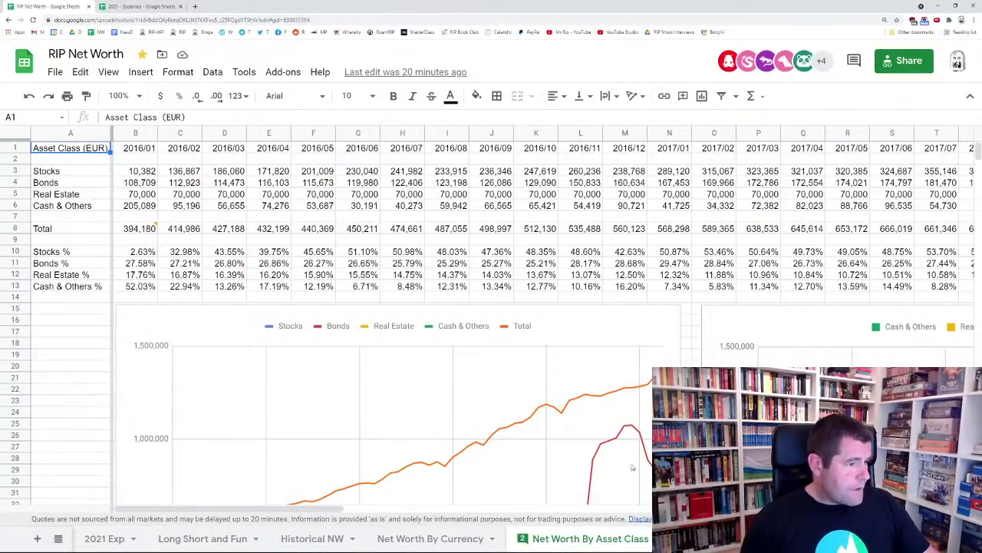
pyautogui.scroll(-5, 631, 367)
pyautogui.scroll(5, 625, 334)
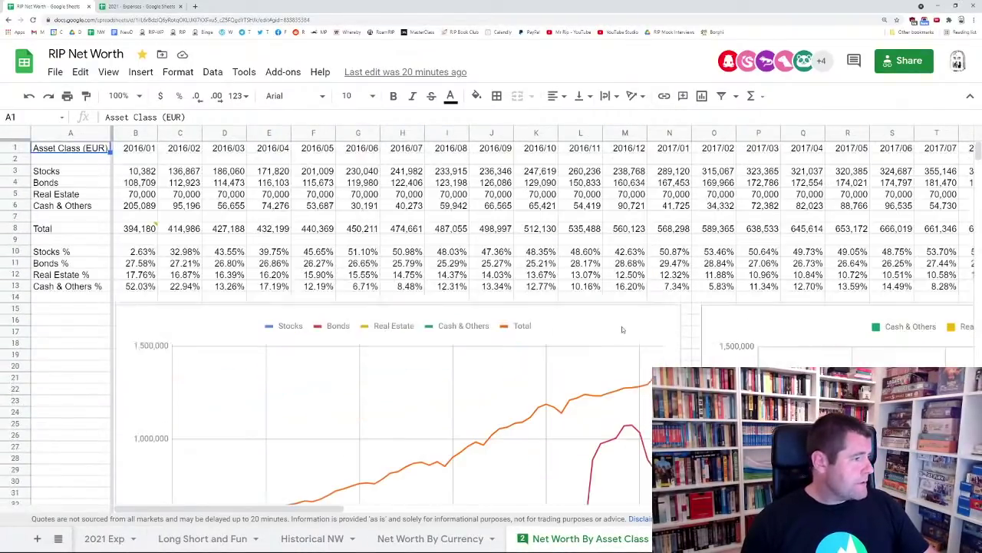
pyautogui.scroll(-5, 613, 311)
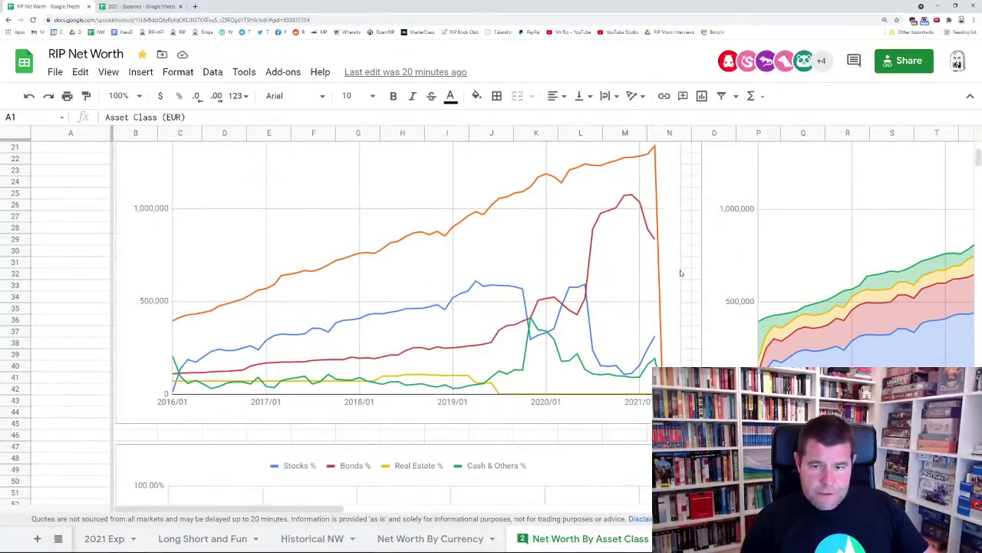
pyautogui.scroll(5, 680, 273)
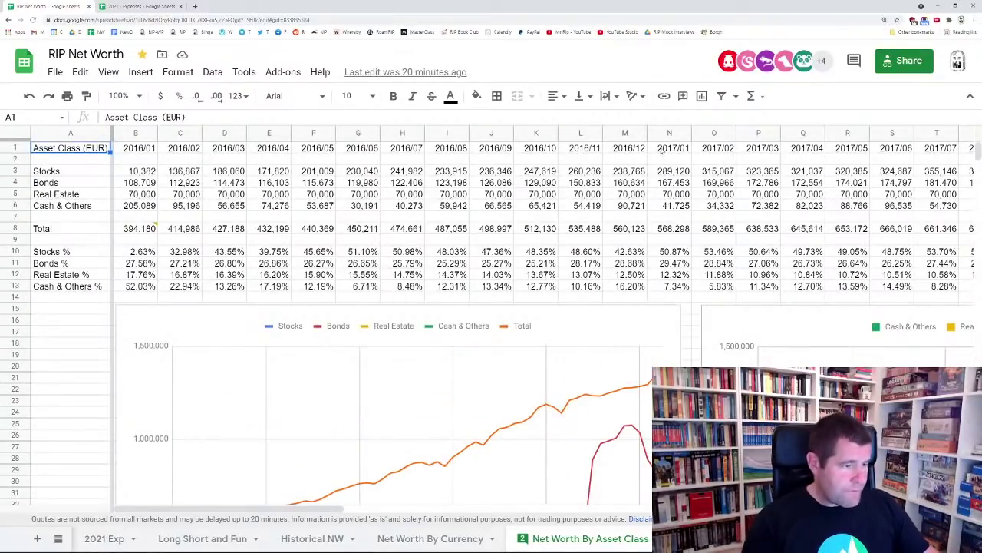
# Clear the contents of the whole 2021/04 column, from the date in row 1 to Cash & Others % in row 13
pyautogui.click(662, 150)
pyautogui.hotkey('ctrl', 'Right')
pyautogui.hotkey('shift', 'Down')
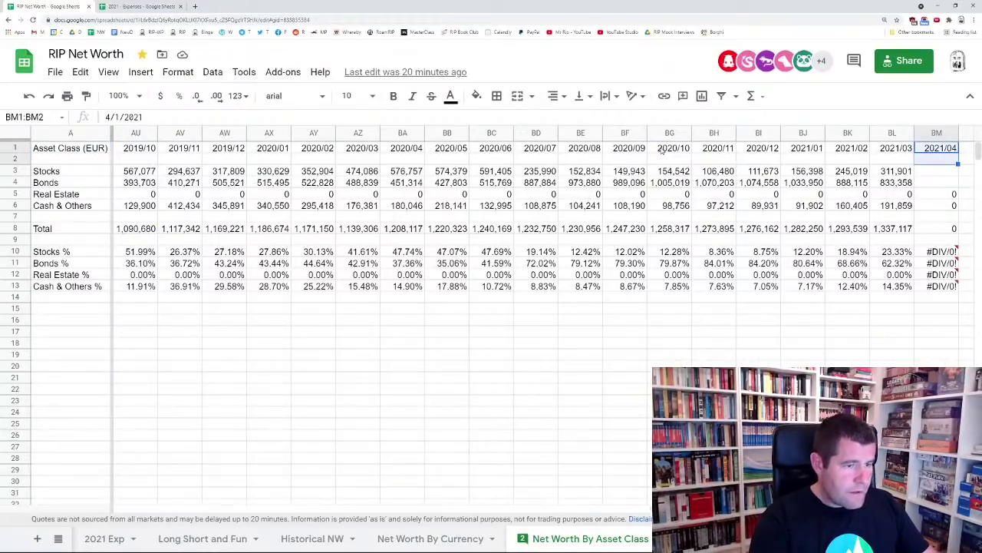
pyautogui.hotkey('shift', 'Down')
pyautogui.hotkey('shift', 'Down')
pyautogui.hotkey('shift', 'Down')
pyautogui.hotkey('shift', 'Down')
pyautogui.hotkey('shift', 'Down')
pyautogui.hotkey('shift', 'Down')
pyautogui.hotkey('shift', 'Down')
pyautogui.hotkey('shift', 'Down')
pyautogui.hotkey('shift', 'Down')
pyautogui.hotkey('shift', 'Down')
pyautogui.hotkey('shift', 'Down')
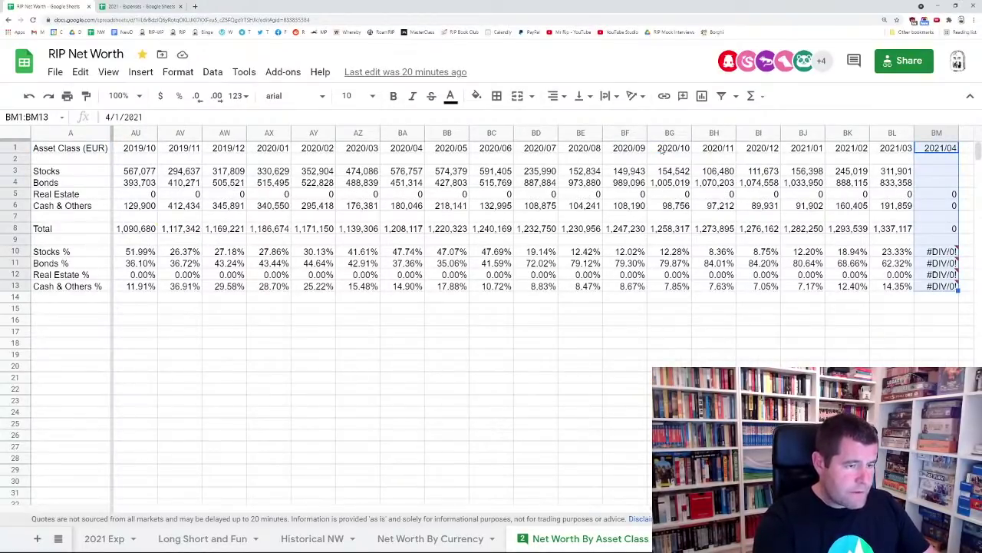
pyautogui.press('Delete')
pyautogui.hotkey('ctrl', 'Left')
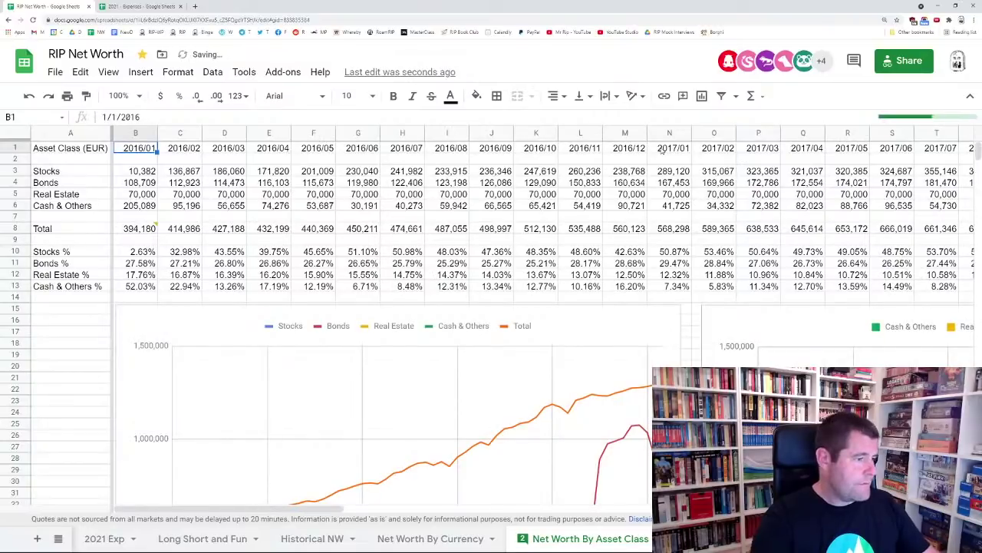
# Examine the updated asset class charts, from the line and stacked area charts down to the percentage charts
pyautogui.scroll(-5, 668, 153)
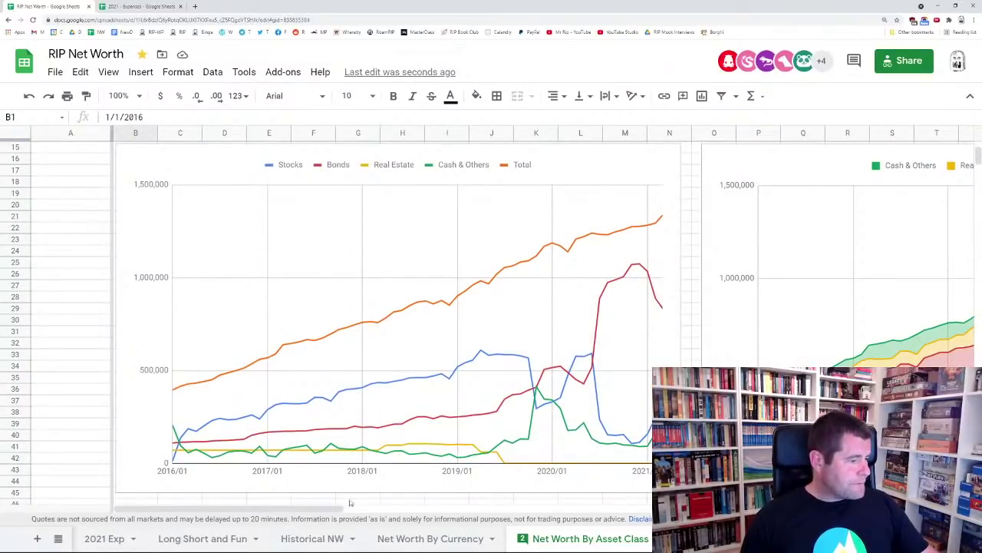
pyautogui.moveTo(335, 510); pyautogui.dragTo(511, 508)
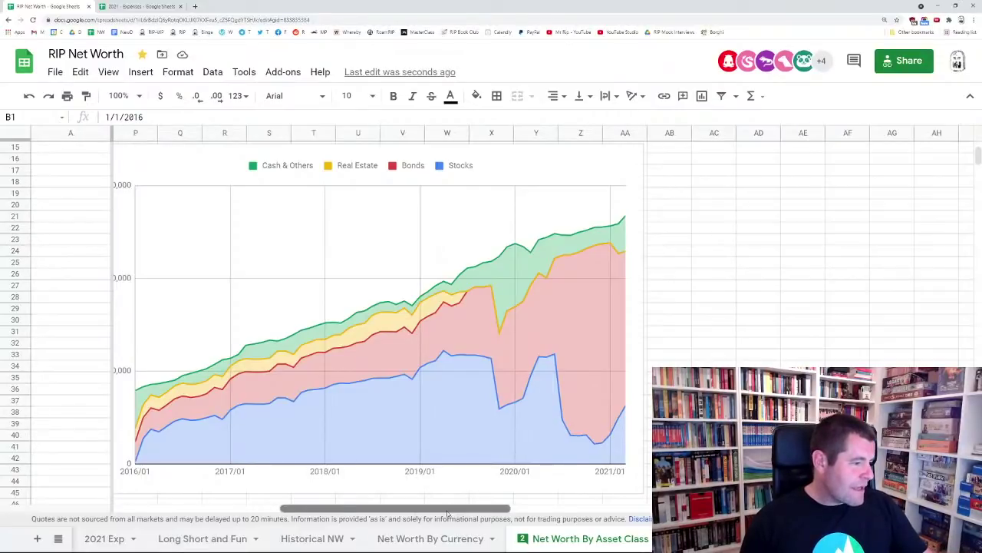
pyautogui.moveTo(447, 513); pyautogui.dragTo(286, 513)
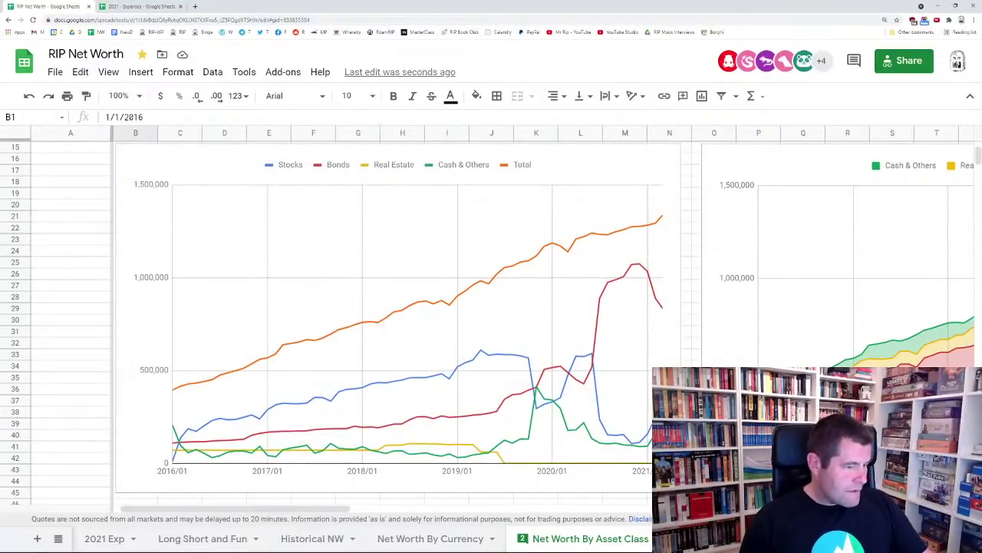
pyautogui.scroll(-10, 384, 322)
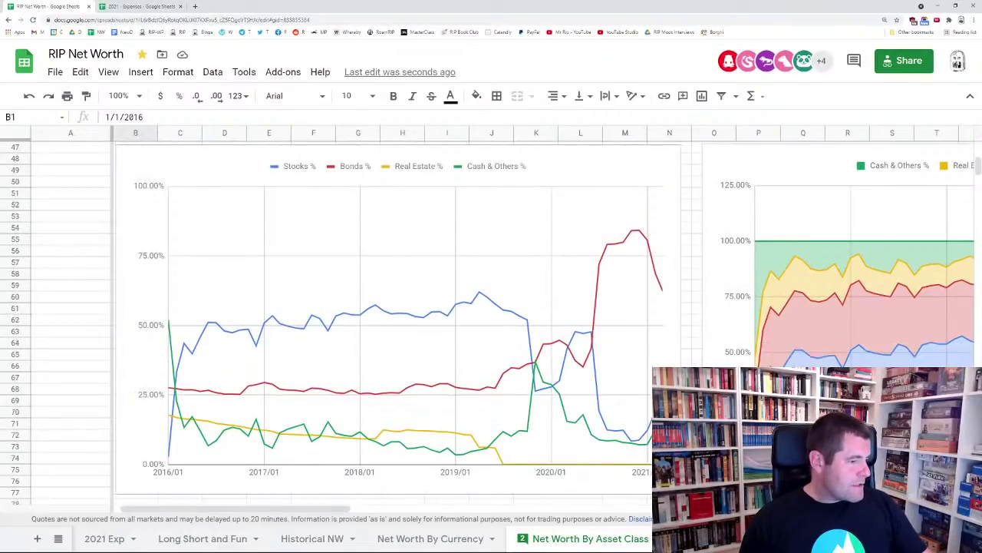
pyautogui.scroll(-2, 384, 322)
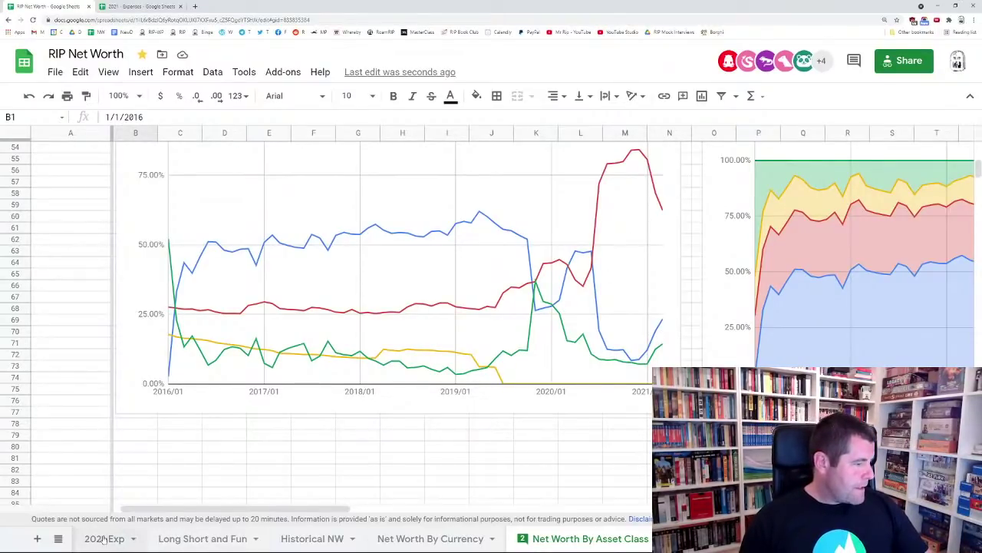
pyautogui.scroll(2, 307, 539)
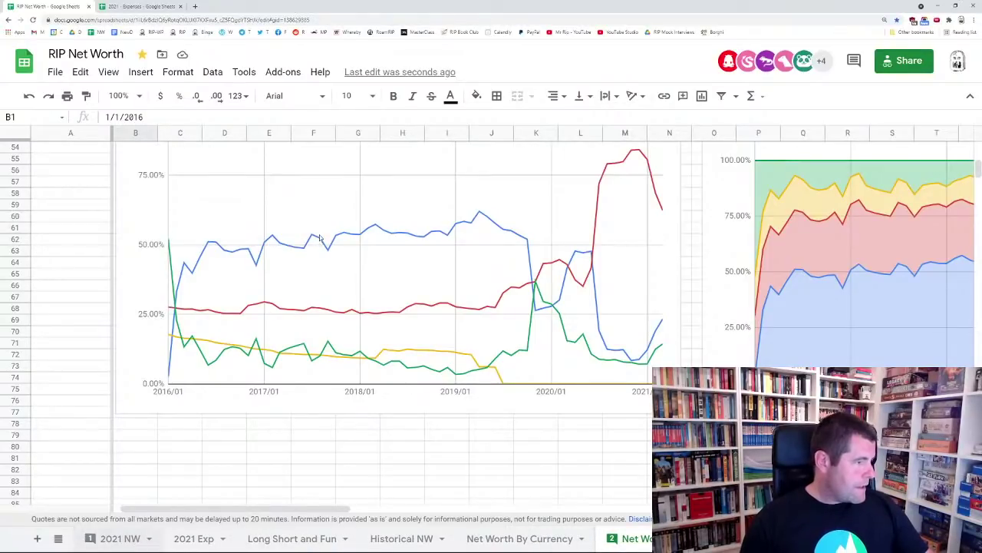
# Return to the 2021 NW sheet and select the 2020 value of the BND bond holding
pyautogui.click(121, 539)
pyautogui.scroll(5, 260, 253)
pyautogui.scroll(8, 260, 253)
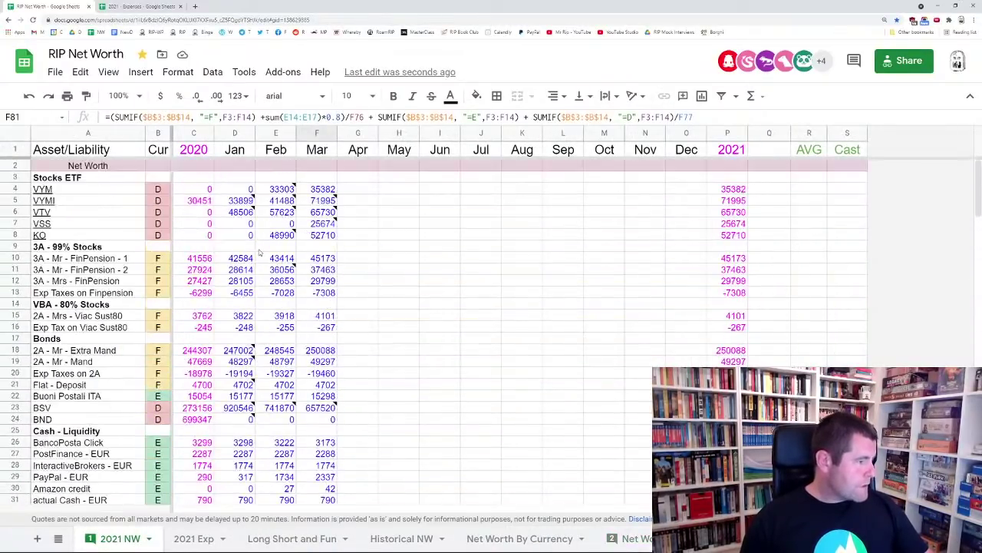
pyautogui.scroll(-2, 258, 295)
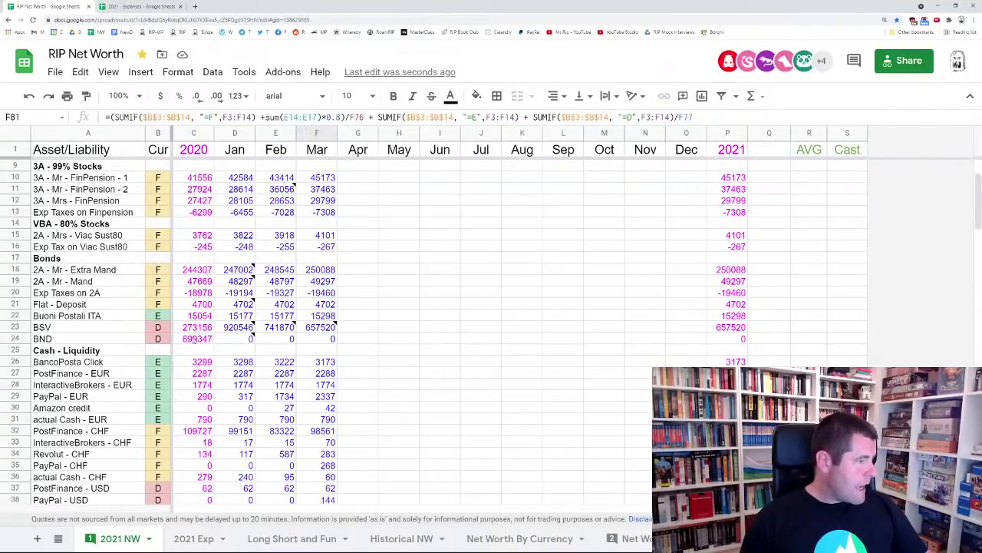
pyautogui.click(195, 338)
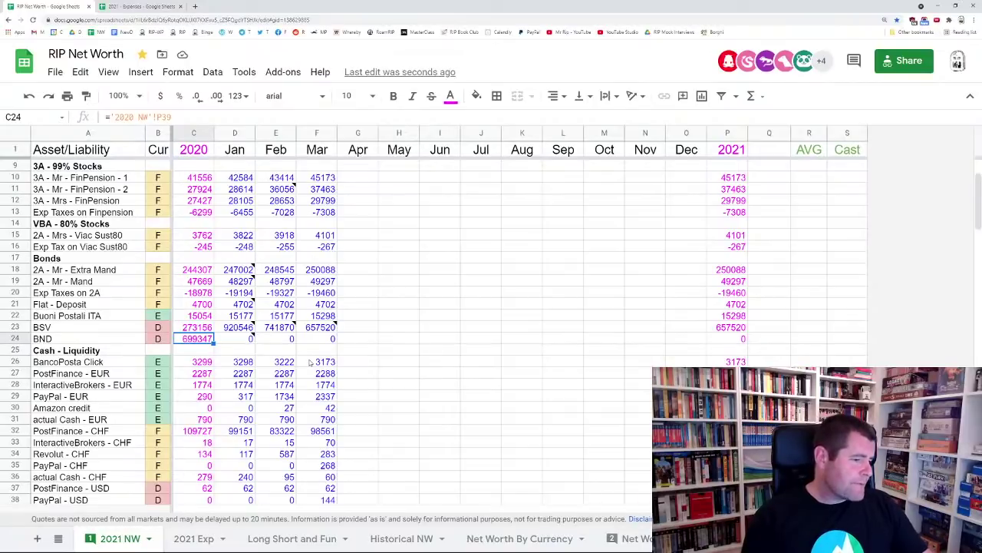
# Open the 2020 NW sheet and examine the August to December Monthly NW Delta figures in EUR and in CHF
pyautogui.click(952, 538)
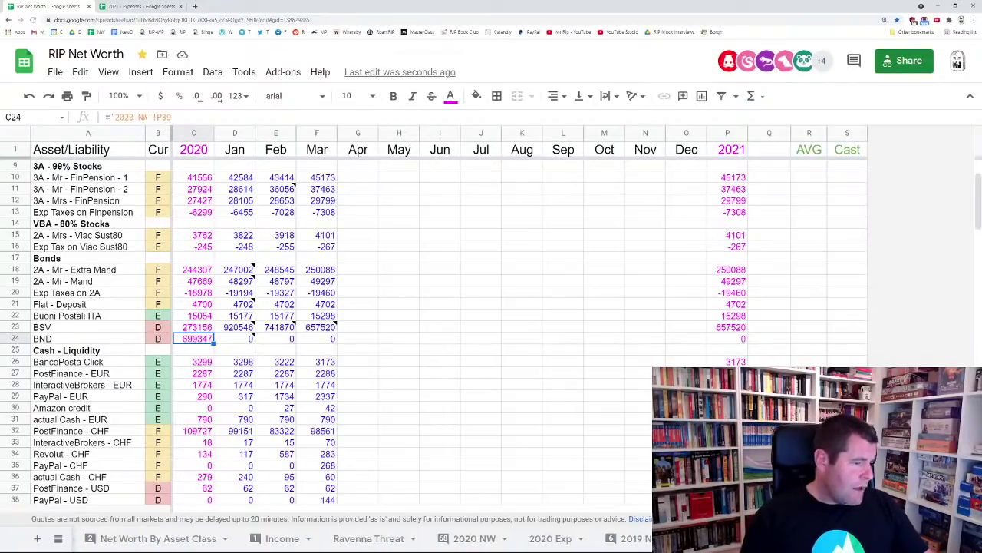
pyautogui.click(476, 544)
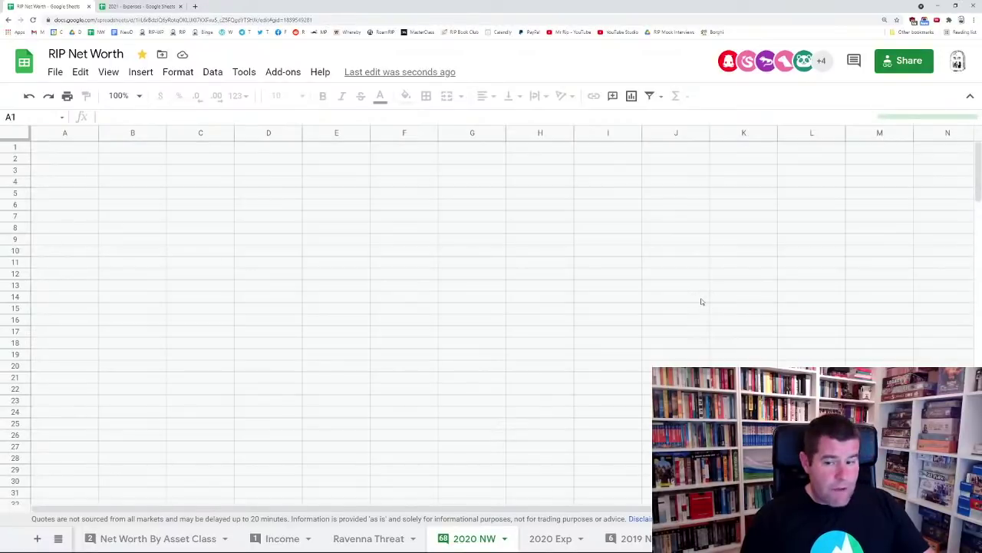
pyautogui.scroll(-10, 749, 280)
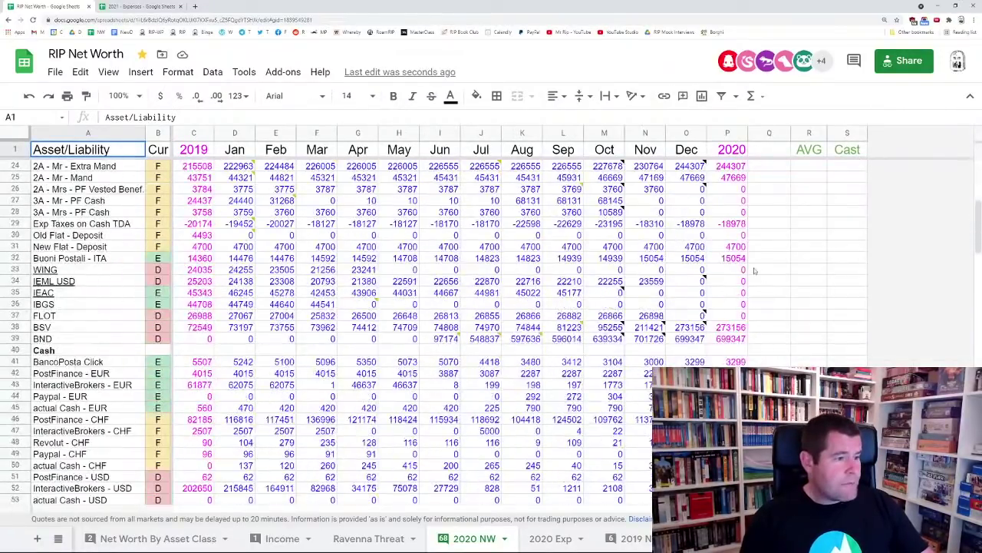
pyautogui.scroll(-5, 750, 271)
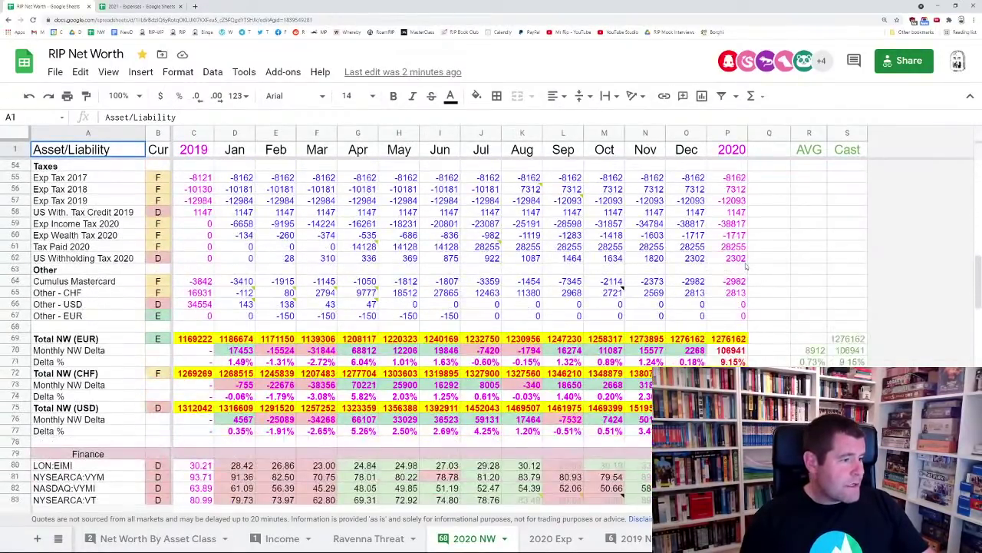
pyautogui.scroll(-4, 748, 254)
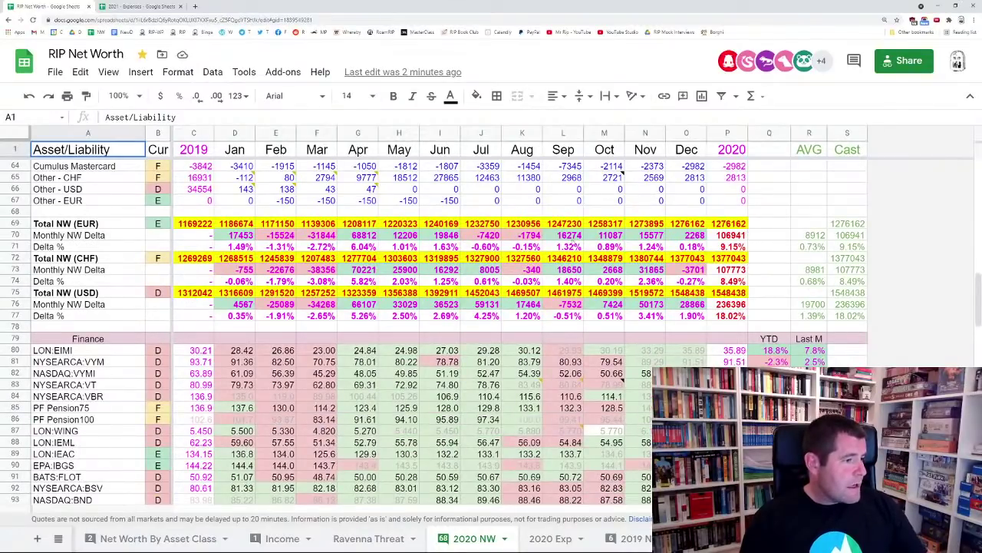
pyautogui.click(535, 237)
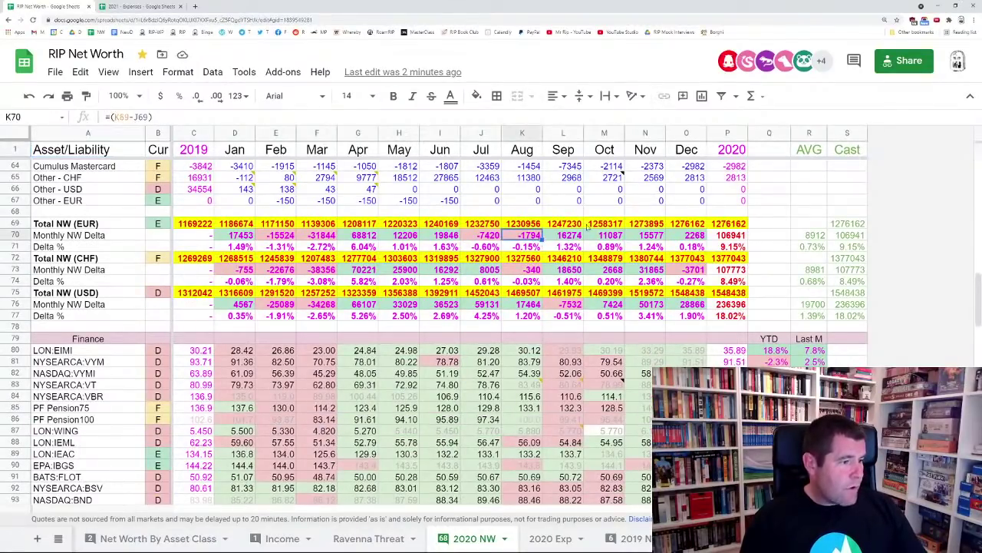
pyautogui.keyDown('shift'); pyautogui.click(700, 239); pyautogui.keyUp('shift')
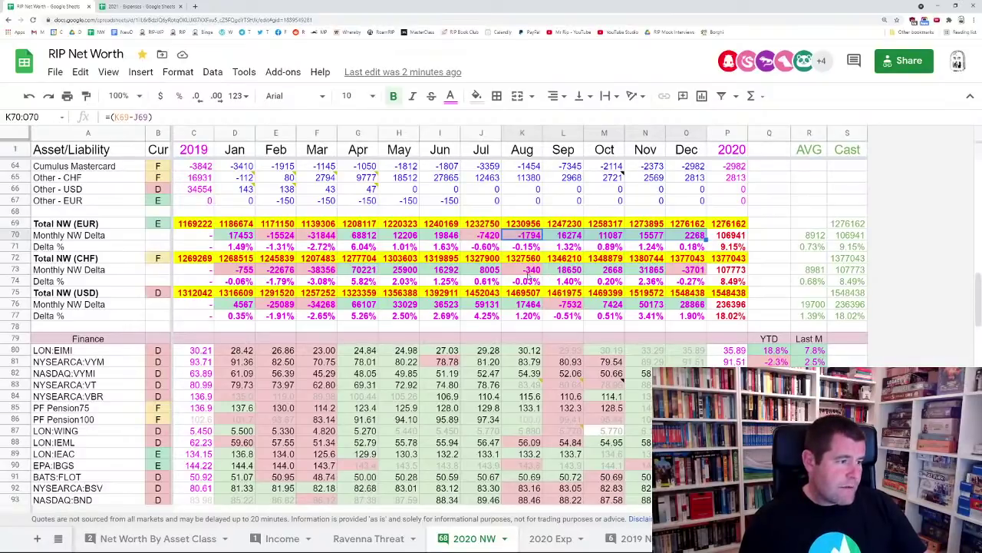
pyautogui.moveTo(528, 275); pyautogui.dragTo(687, 277)
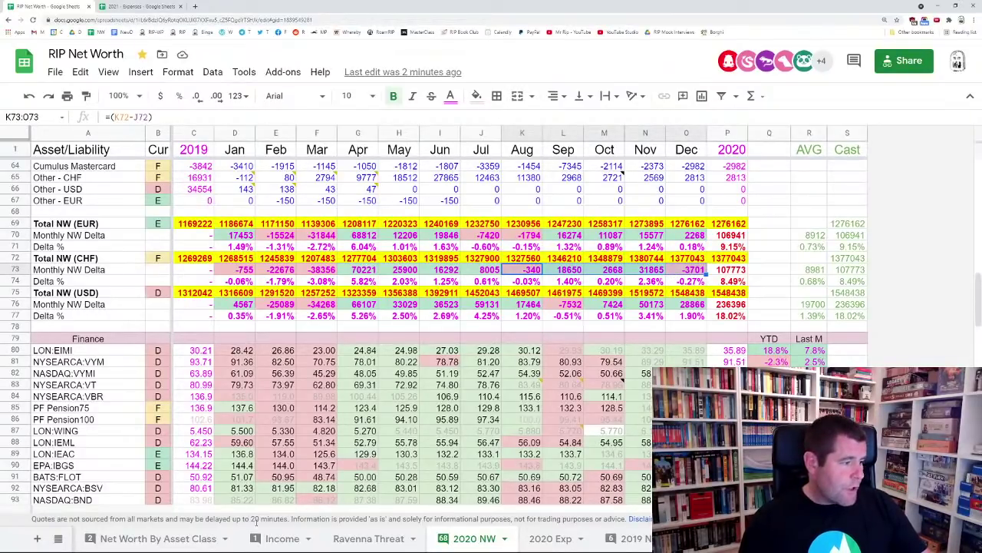
# Go back to the 2021 NW sheet and review the monthly bond, cash and tax rows against the net worth totals
pyautogui.hscroll(-5, 153, 538)
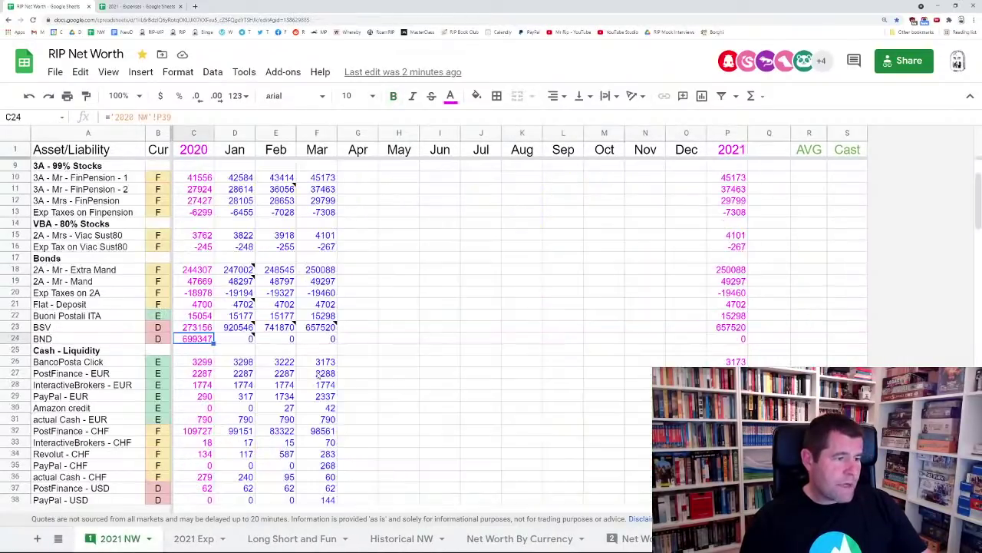
pyautogui.scroll(-5, 393, 303)
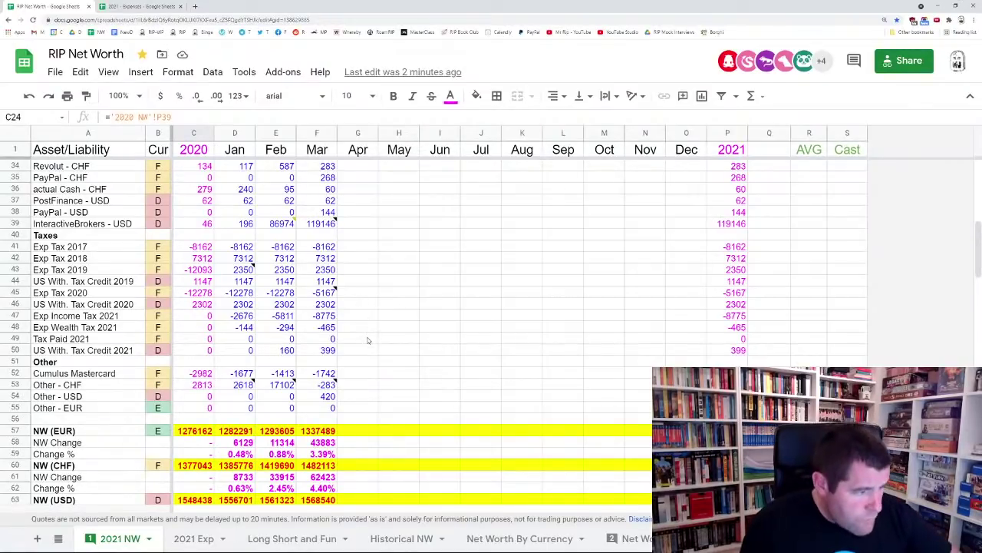
pyautogui.scroll(4, 344, 320)
pyautogui.scroll(4, 344, 322)
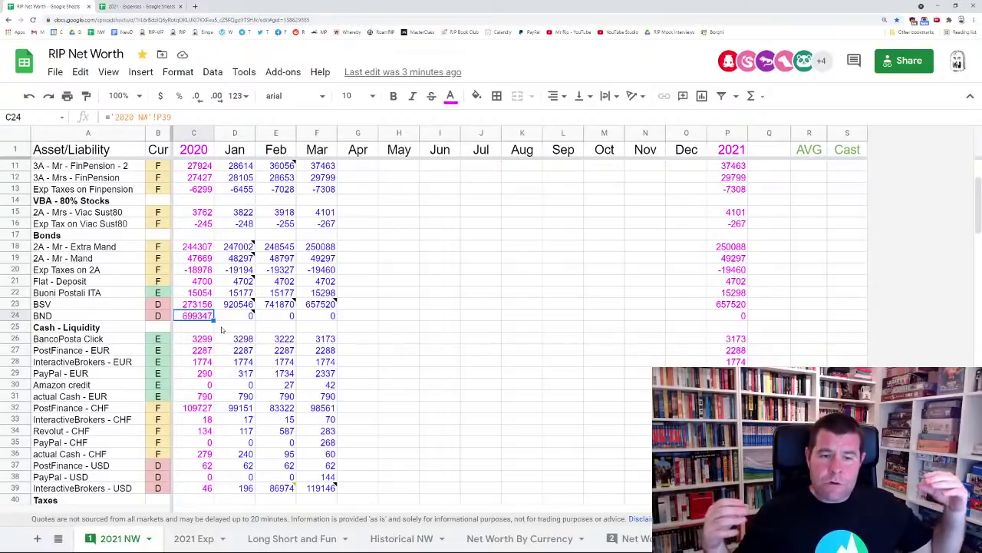
# Find the Finance section of the 2021 NW sheet and select the 2020 price of NASDAQ:BND
pyautogui.scroll(-3, 282, 328)
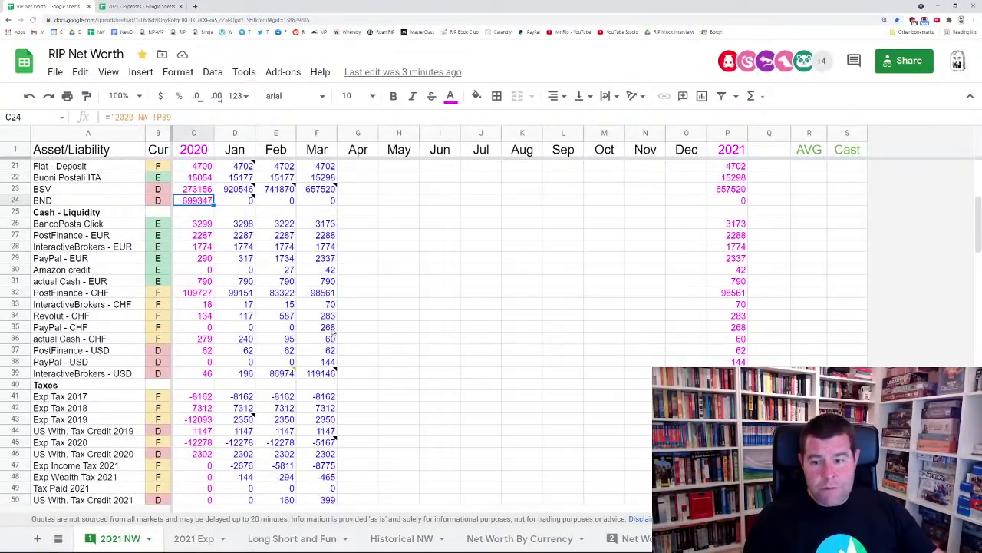
pyautogui.scroll(-10, 334, 336)
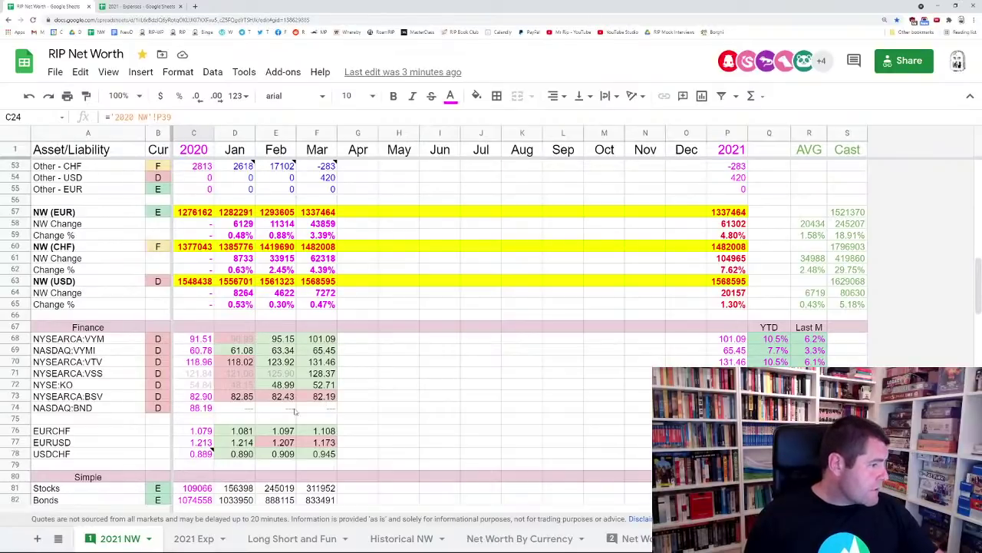
pyautogui.click(201, 411)
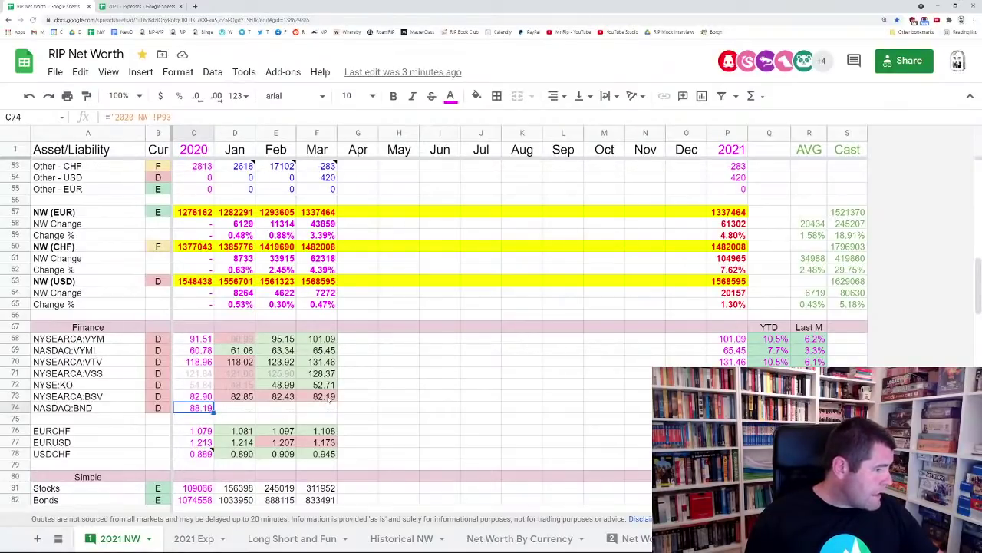
# Try =GoogleFinance($A74) in the March cell of the NASDAQ:BND row, and undo the entry
pyautogui.click(323, 396)
pyautogui.press('Down')
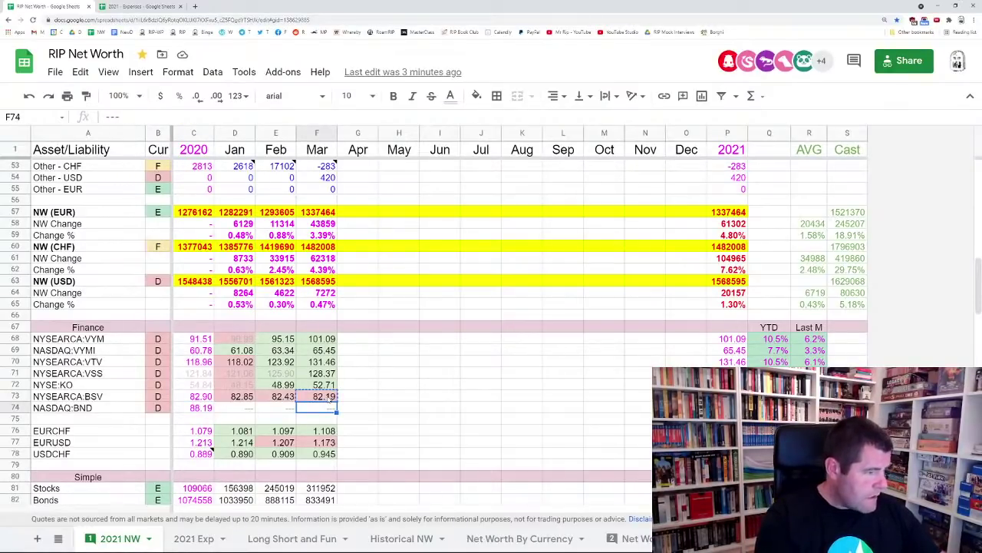
pyautogui.write('=GoogleFinance($A74)')
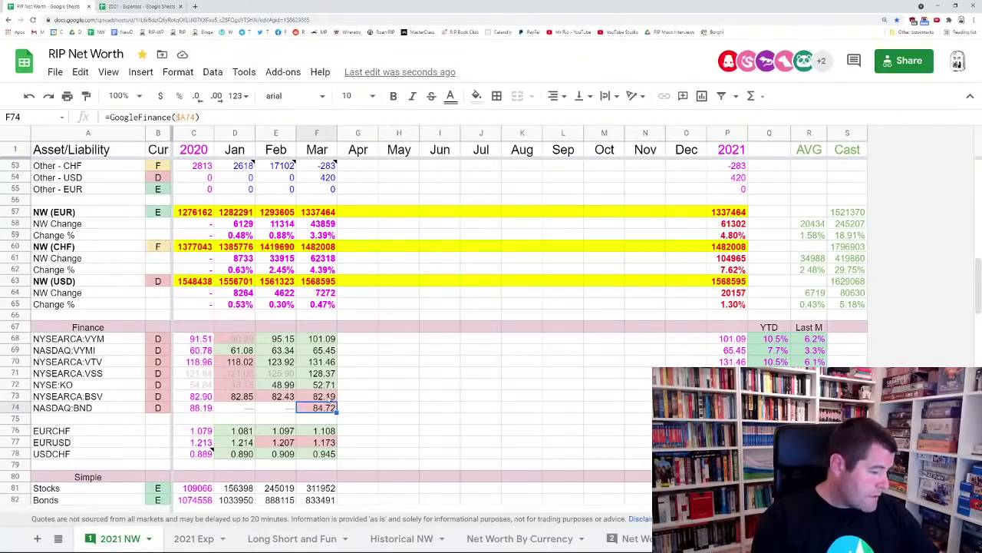
pyautogui.hotkey('ctrl', 'z')
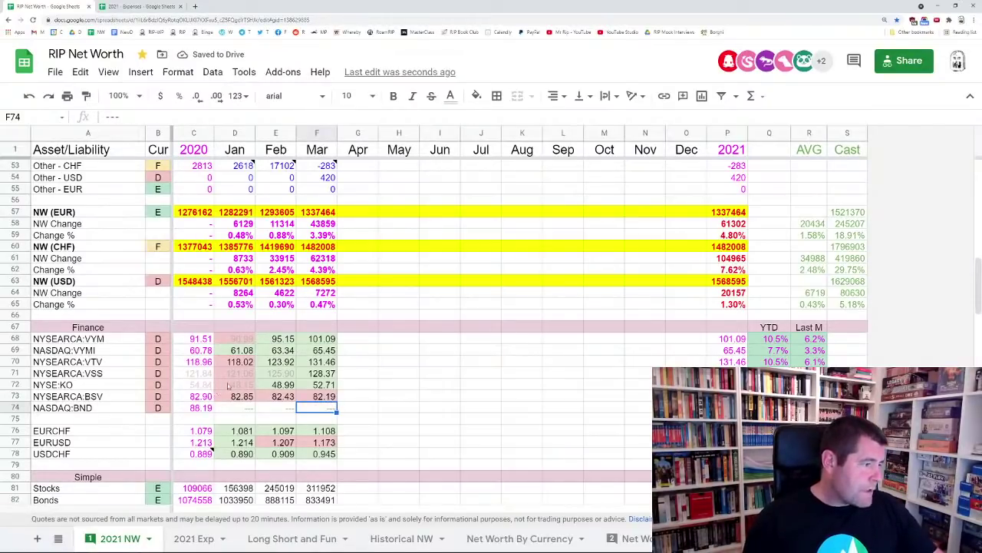
# Read the trade note attached to the January BND value in the Bonds section
pyautogui.scroll(10, 229, 380)
pyautogui.scroll(-2, 229, 371)
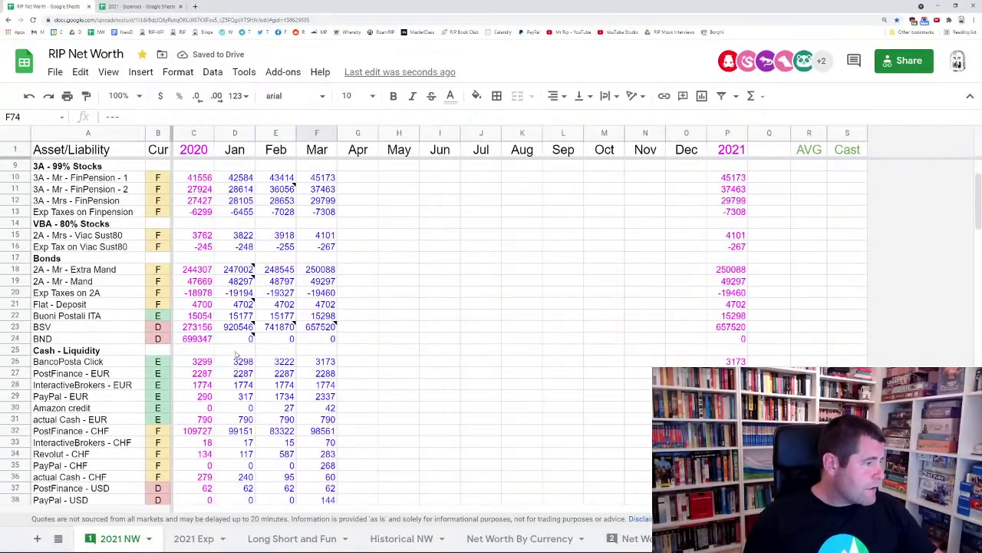
pyautogui.click(236, 339)
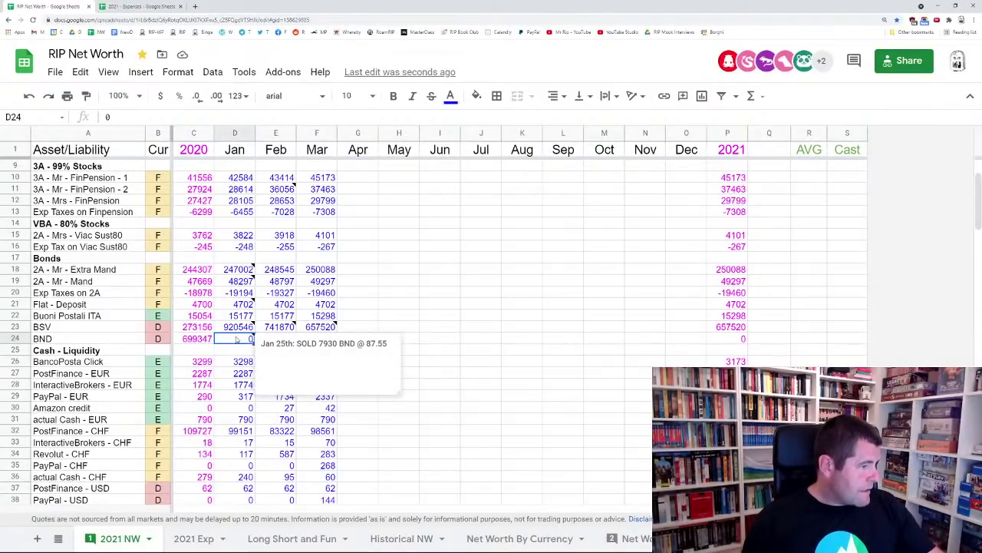
pyautogui.doubleClick(326, 343)
pyautogui.click(338, 343)
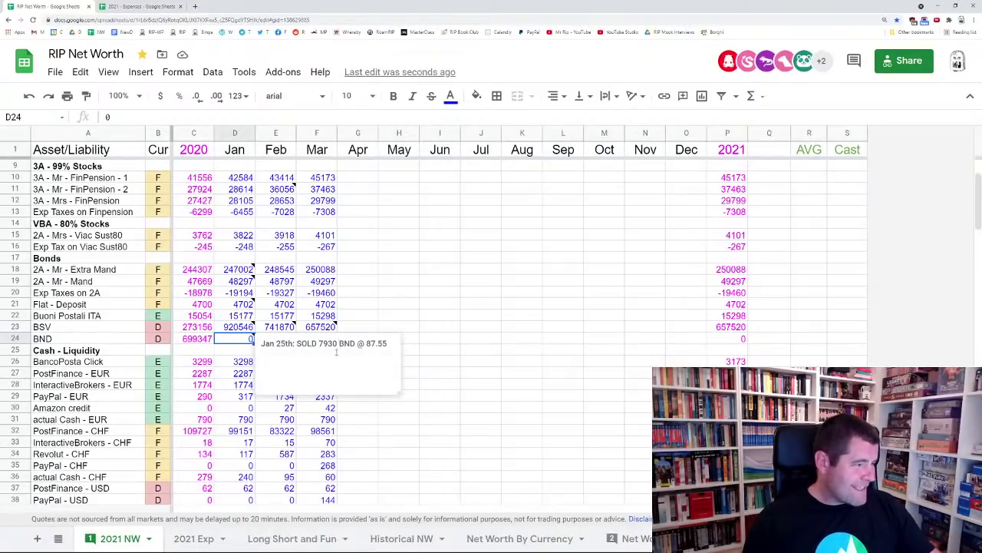
pyautogui.click(377, 318)
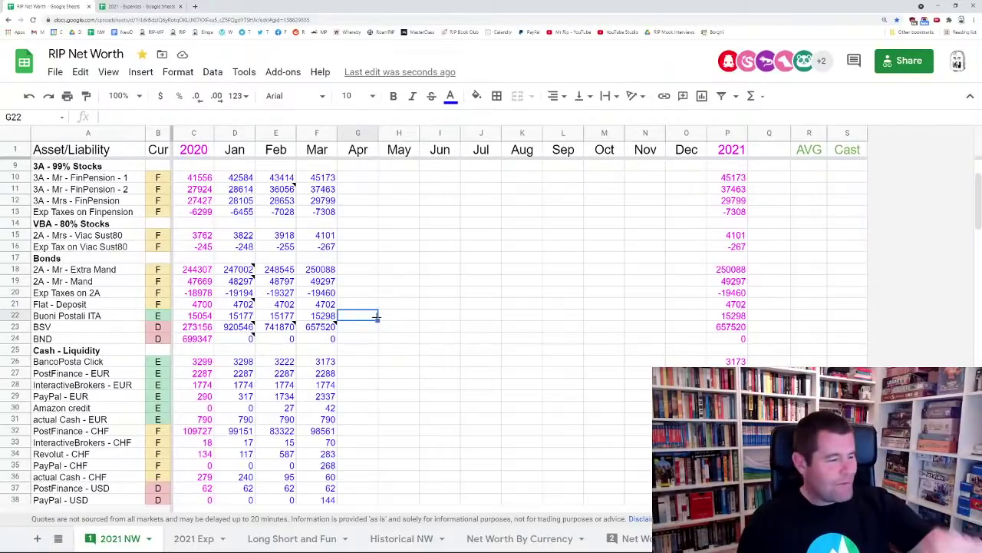
# Read the trade notes attached to the BSV values for January, February and March
pyautogui.click(233, 328)
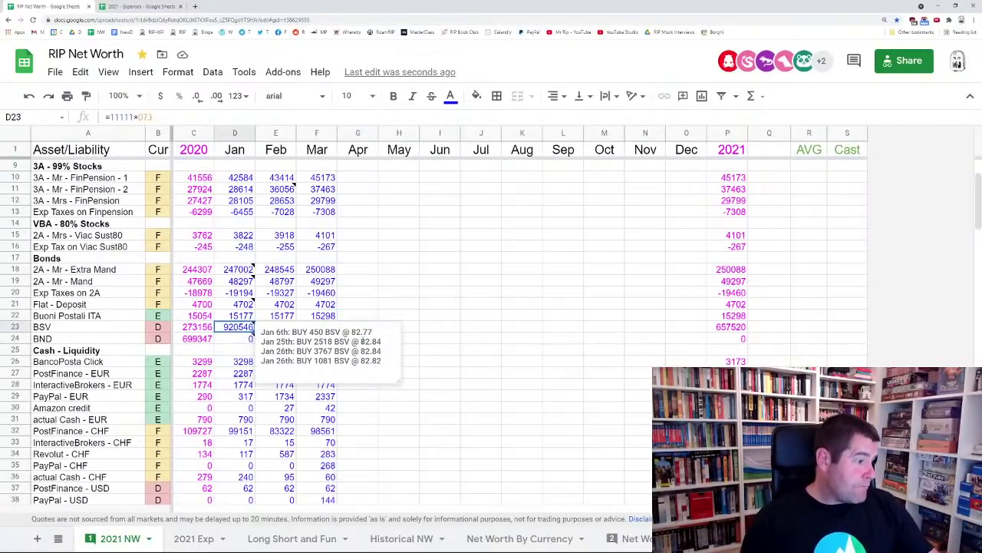
pyautogui.moveTo(231, 338)
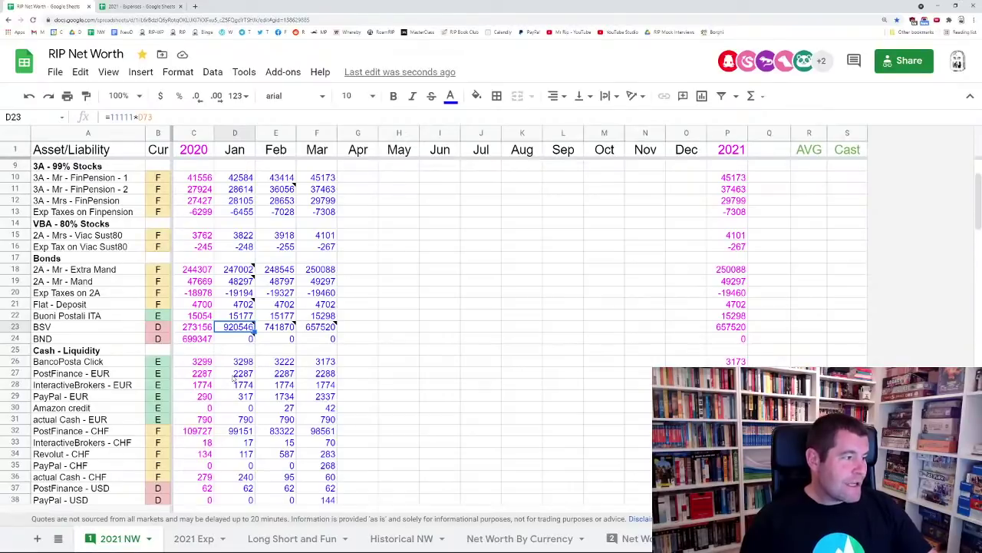
pyautogui.click(272, 328)
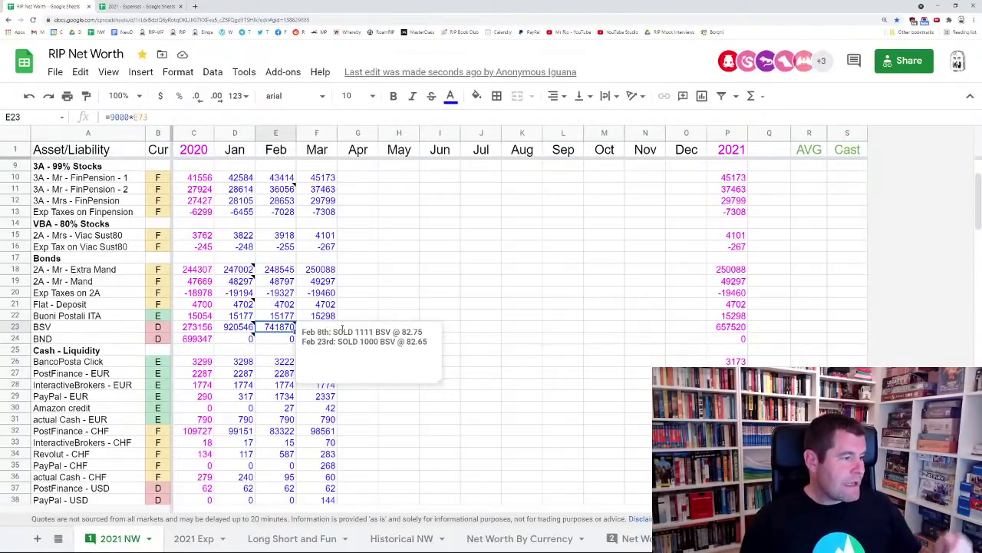
pyautogui.click(320, 328)
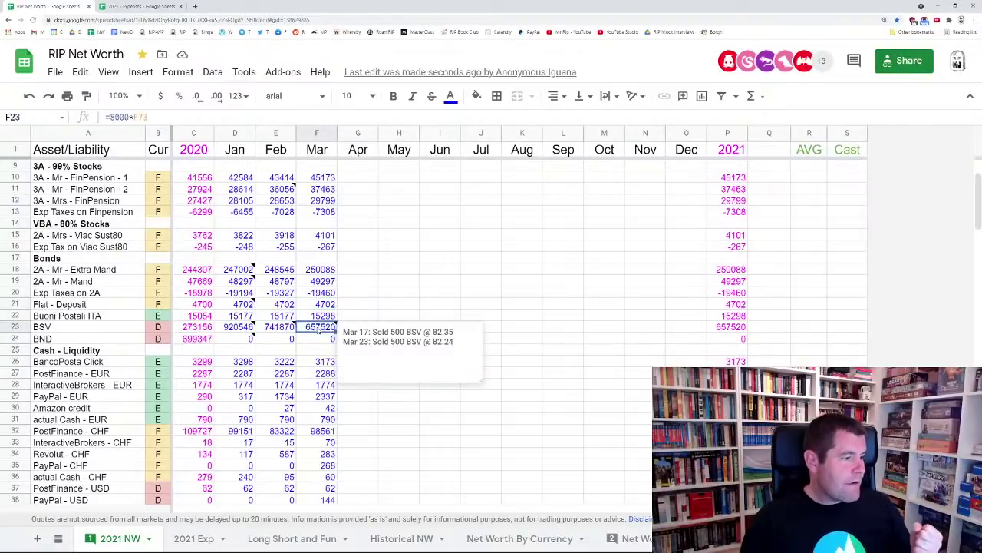
pyautogui.click(352, 308)
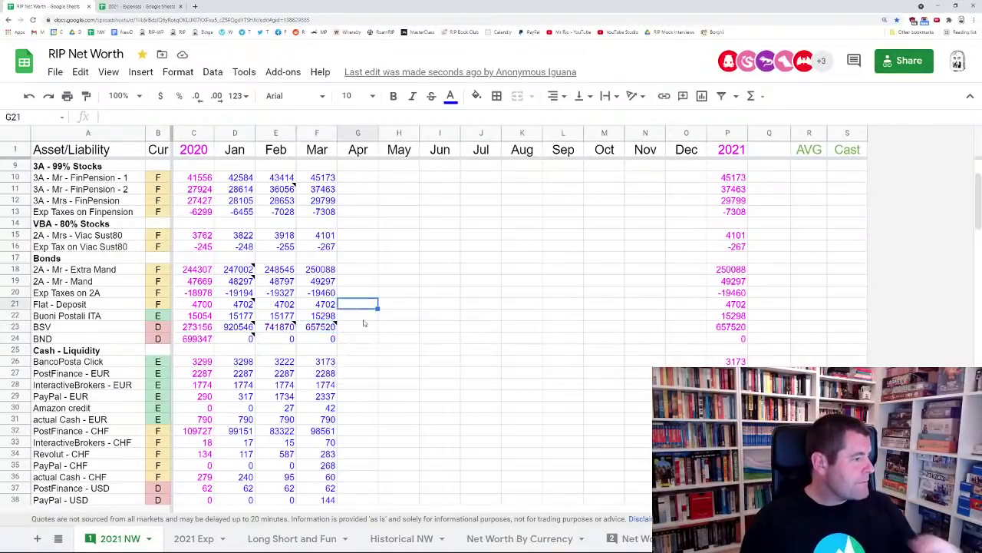
# Examine the euro accounts in the Cash - Liquidity section, from BancoPosta Click to actual Cash - EUR, checking their March entries
pyautogui.scroll(-4, 352, 308)
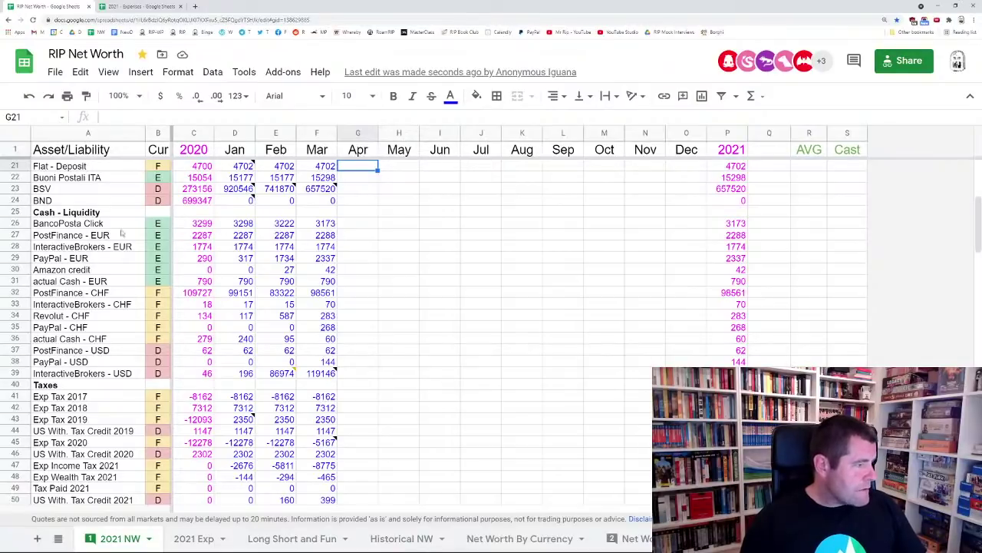
pyautogui.click(70, 226)
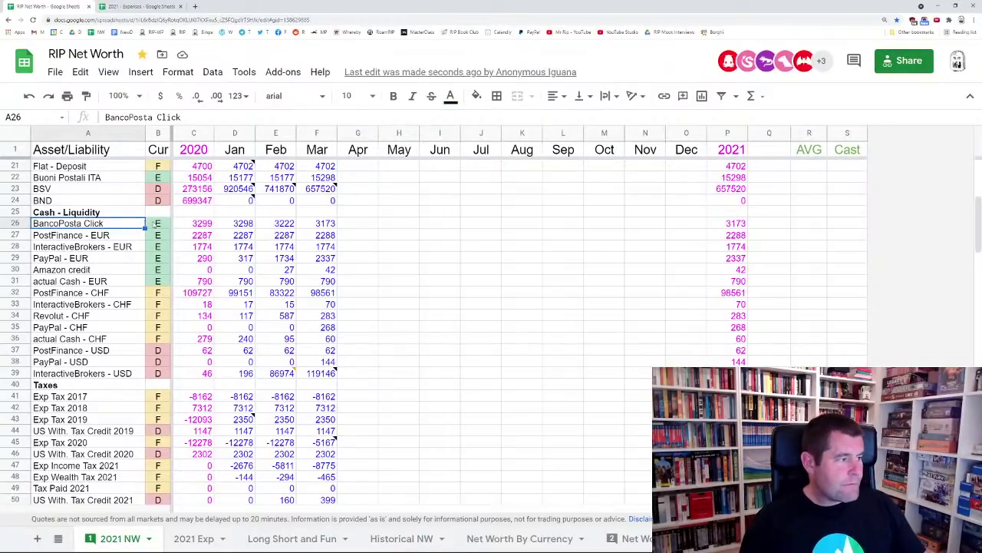
pyautogui.click(120, 239)
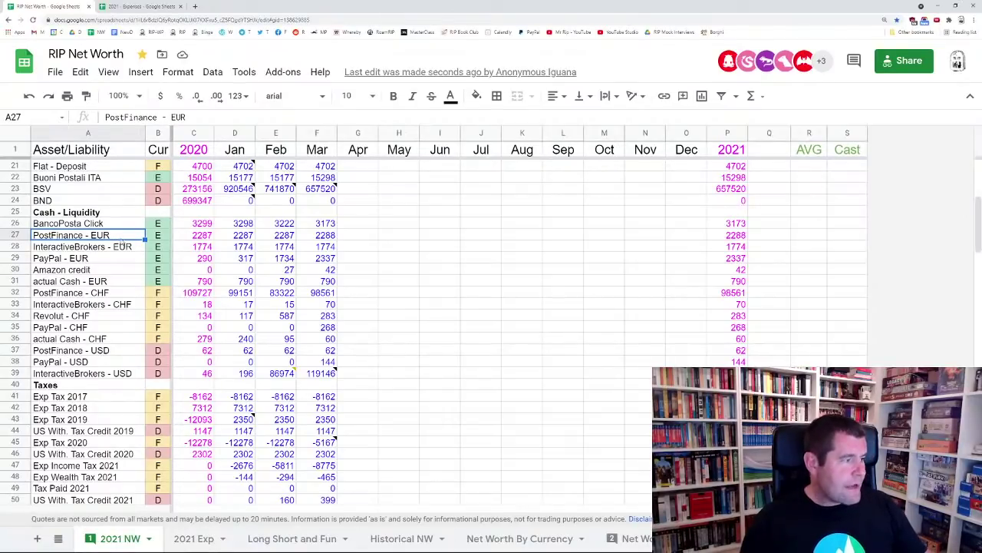
pyautogui.click(128, 246)
pyautogui.click(335, 249)
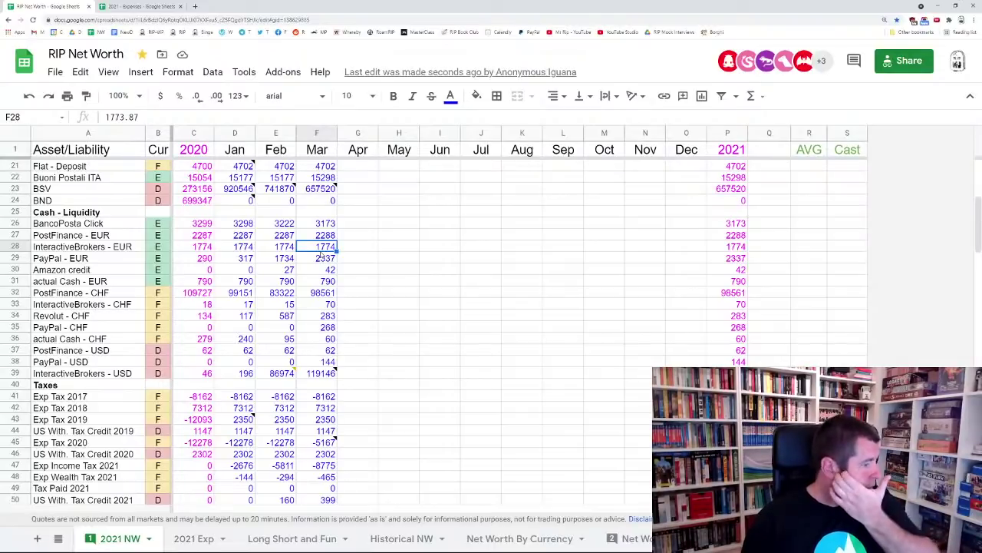
pyautogui.click(323, 258)
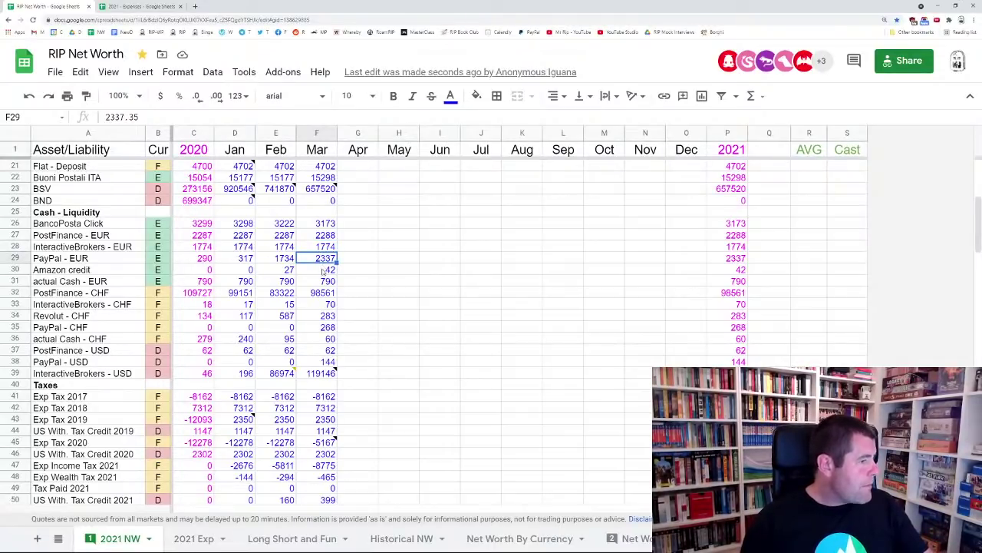
pyautogui.click(324, 271)
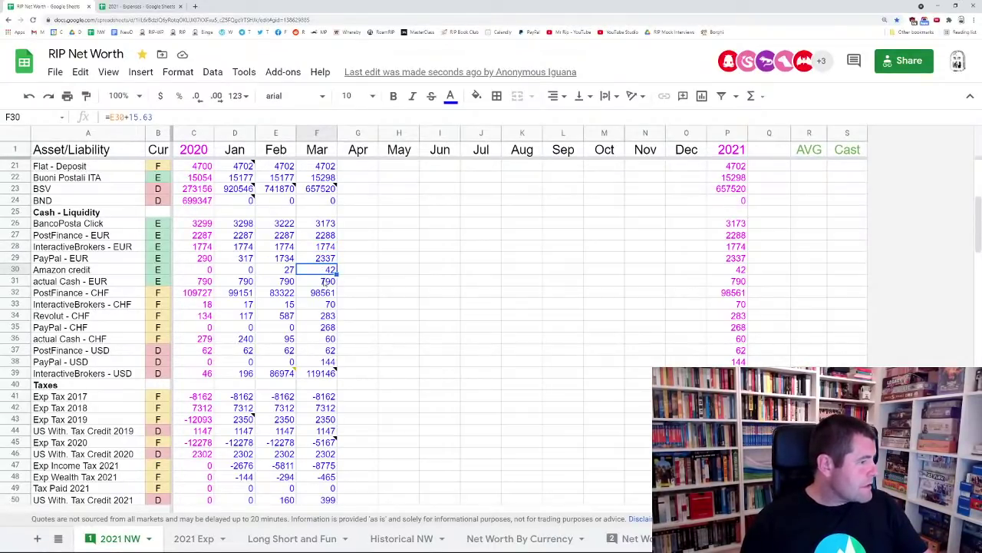
pyautogui.click(325, 282)
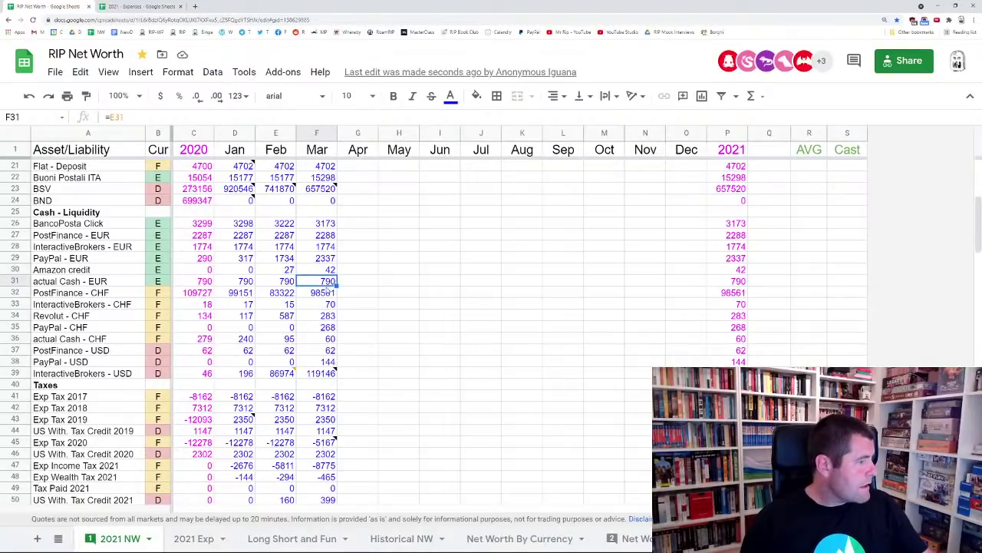
# Examine the March PostFinance - CHF formula and read the note on the March InteractiveBrokers - USD balance
pyautogui.scroll(-1, 328, 290)
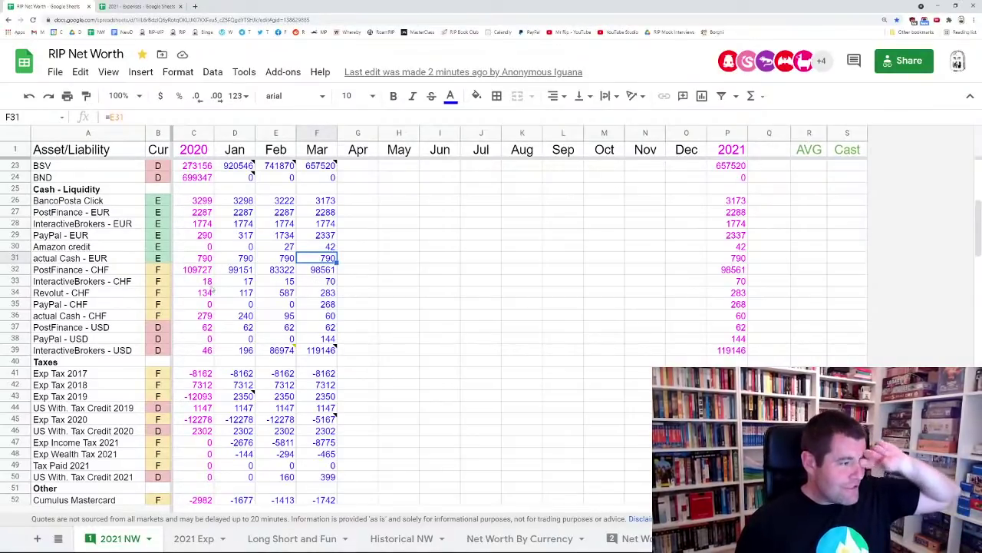
pyautogui.click(303, 272)
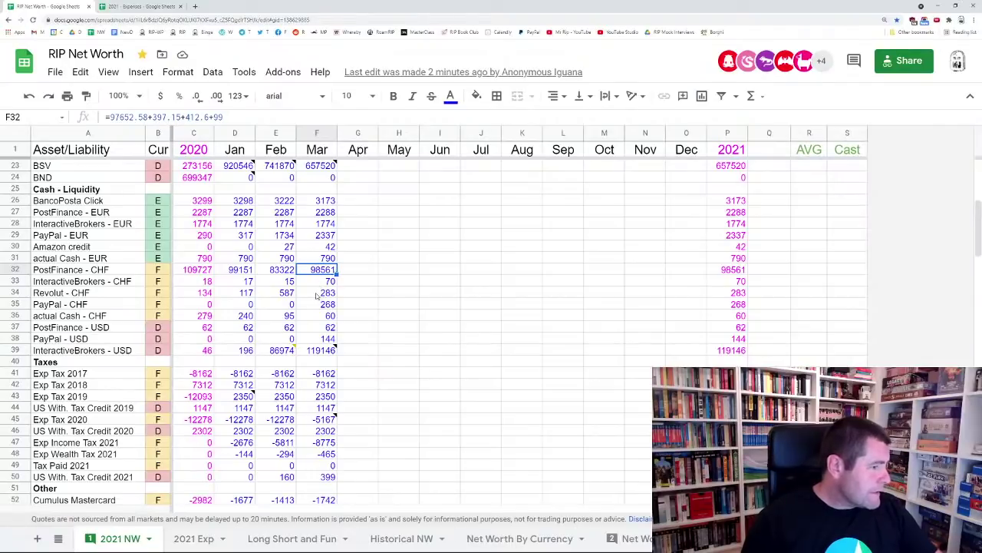
pyautogui.click(314, 352)
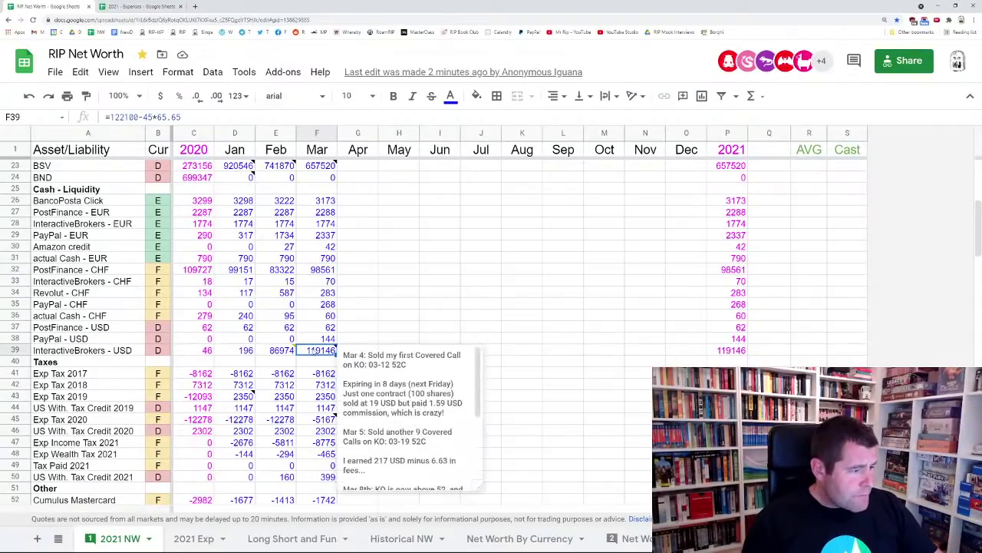
pyautogui.scroll(-3, 438, 402)
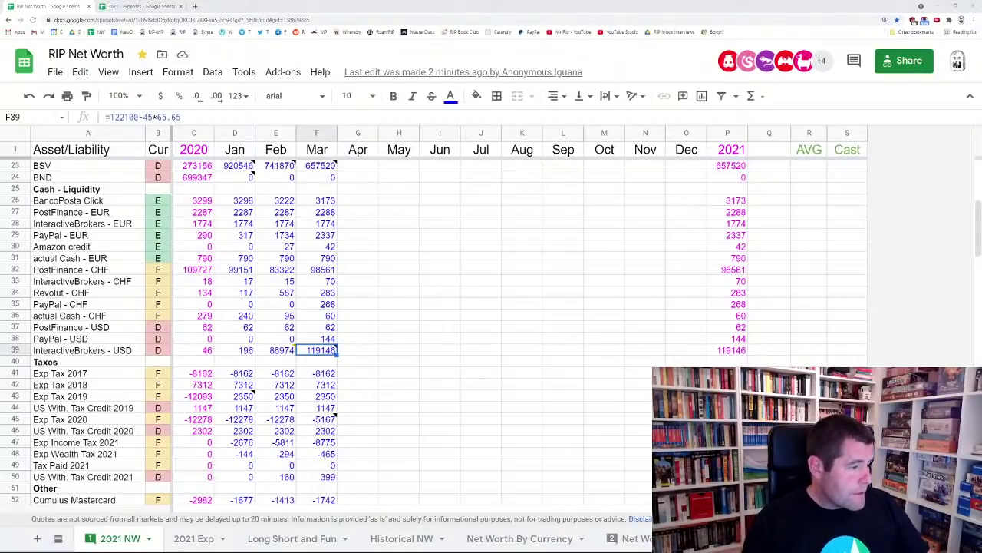
# Examine the Exp Tax 2017 and Exp Tax 2018 rows in the Taxes section, checking their March entries
pyautogui.scroll(-4, 353, 322)
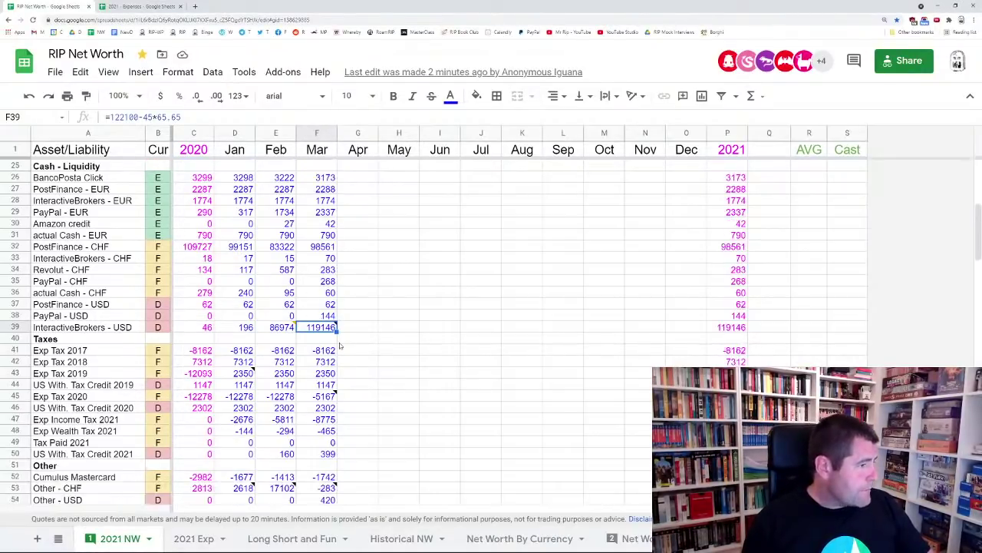
pyautogui.scroll(-1, 399, 299)
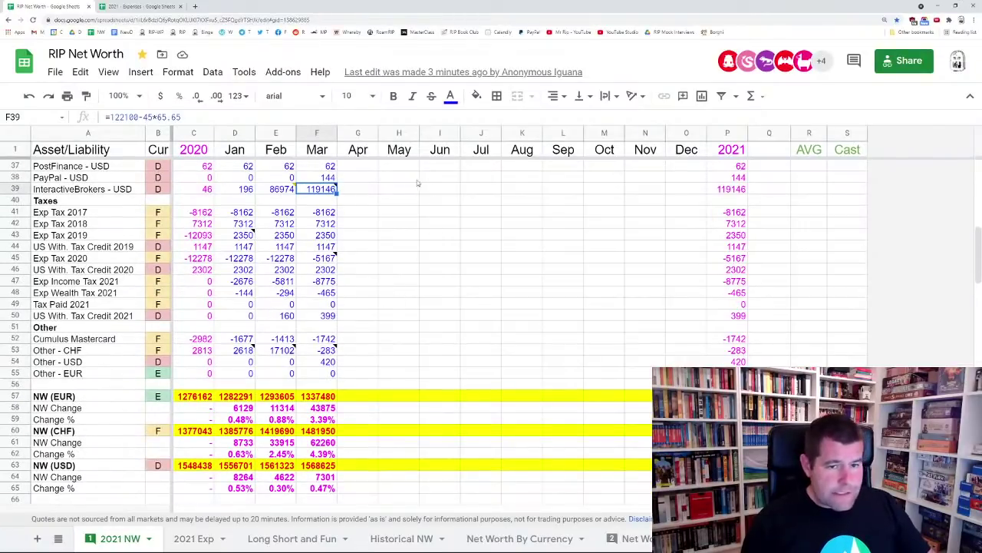
pyautogui.click(327, 212)
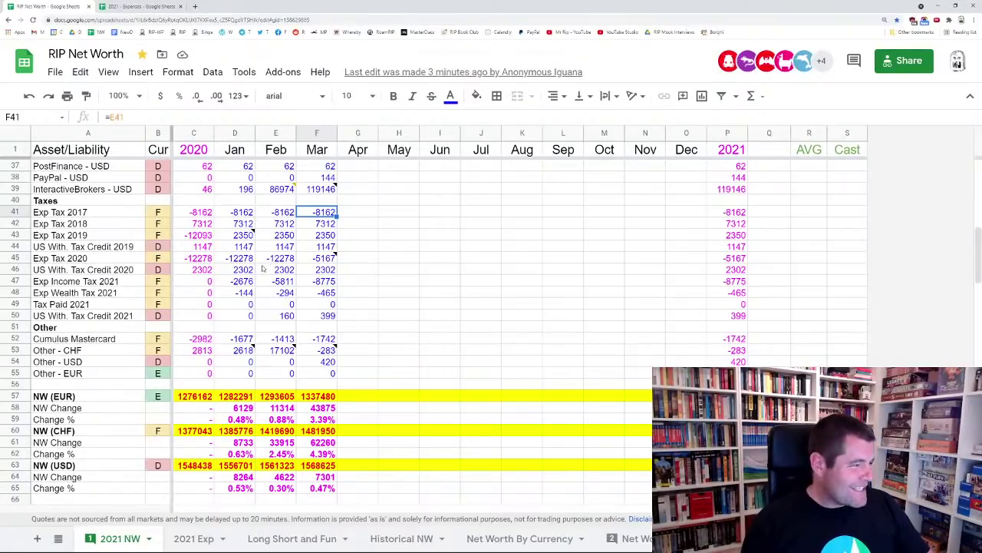
pyautogui.click(106, 215)
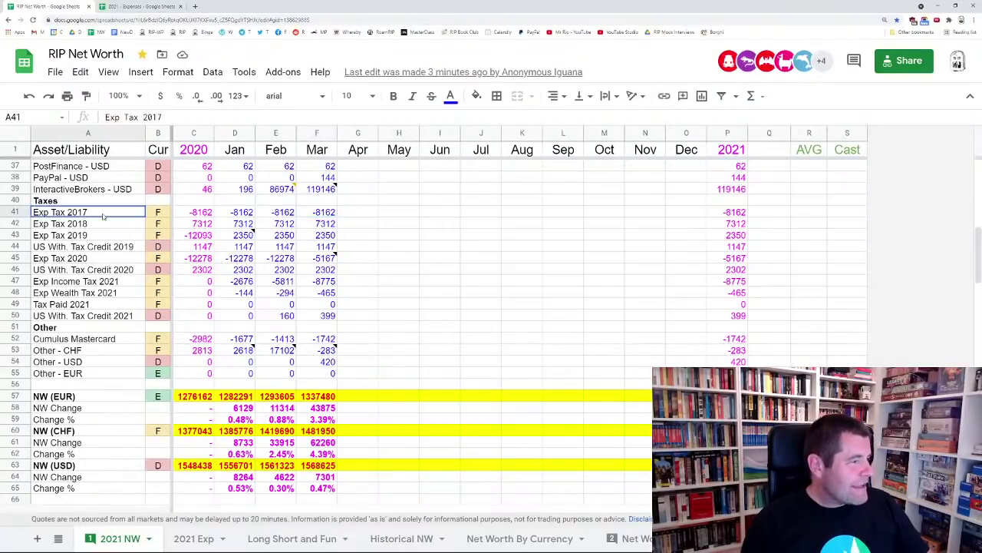
pyautogui.click(331, 212)
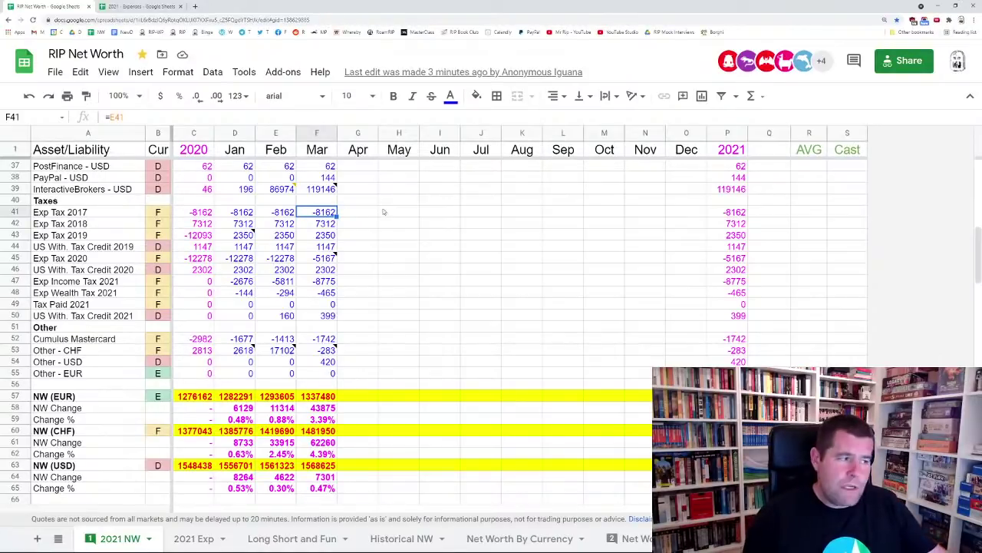
pyautogui.click(324, 225)
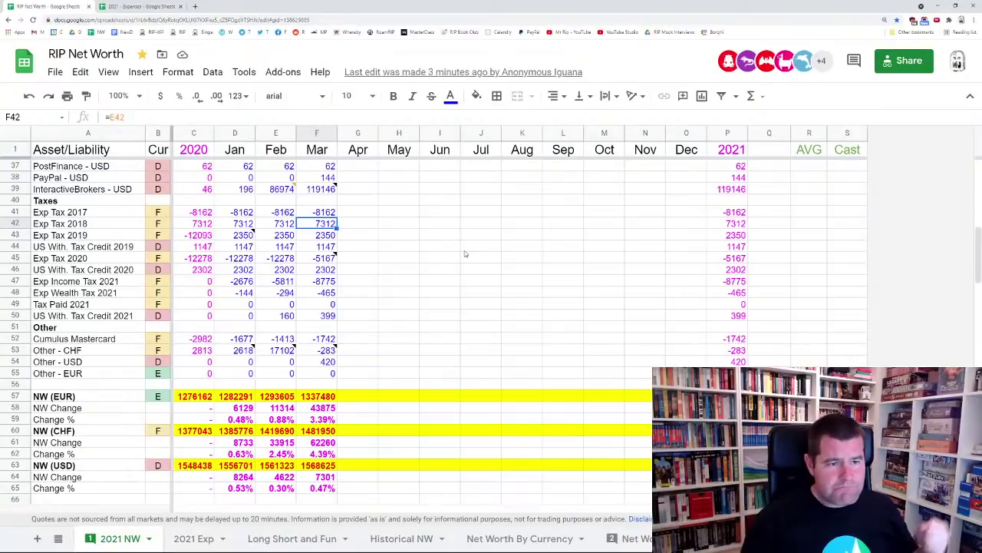
pyautogui.click(327, 212)
pyautogui.click(114, 212)
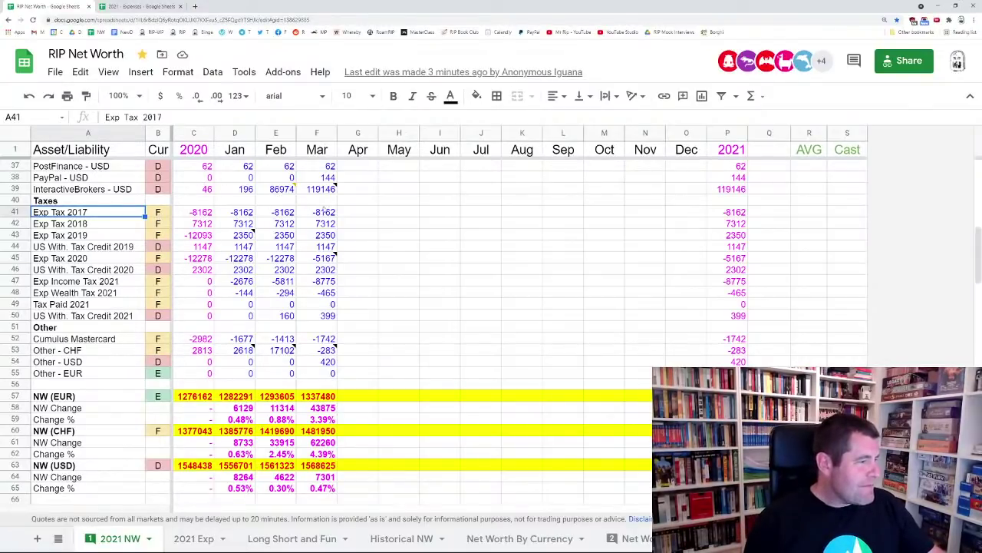
pyautogui.click(322, 212)
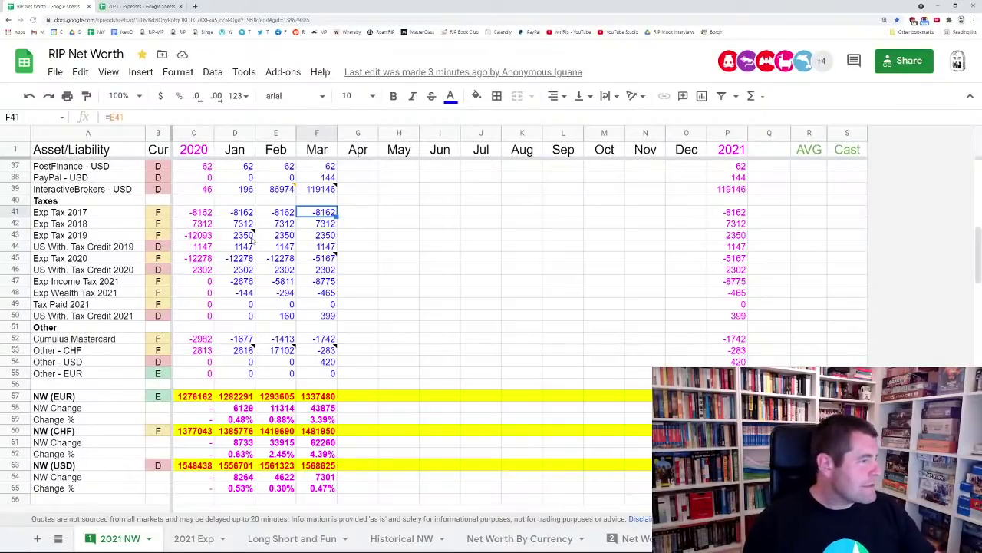
# Compare the March entries of Exp Tax 2018 and Exp Tax 2019, and read the January note on Exp Tax 2019
pyautogui.click(324, 238)
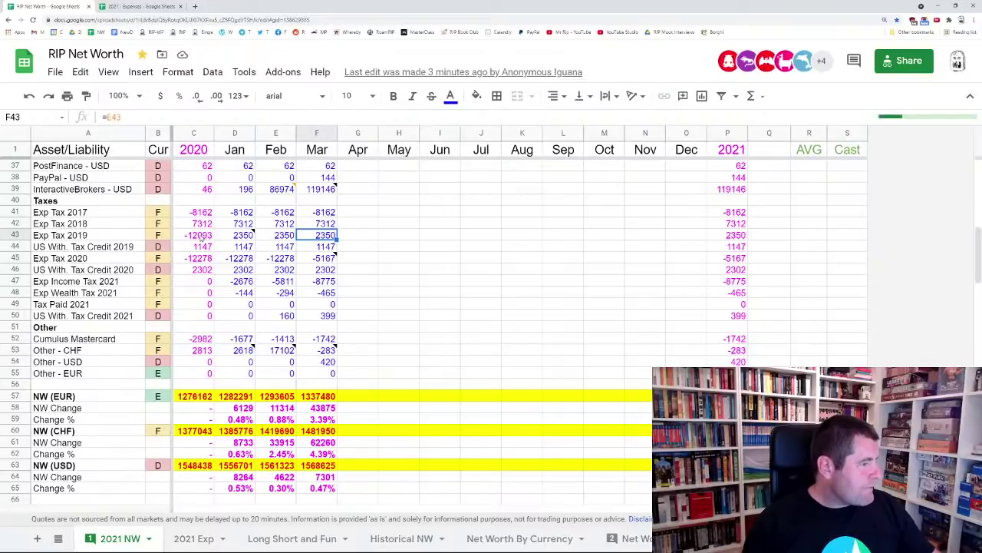
pyautogui.click(243, 237)
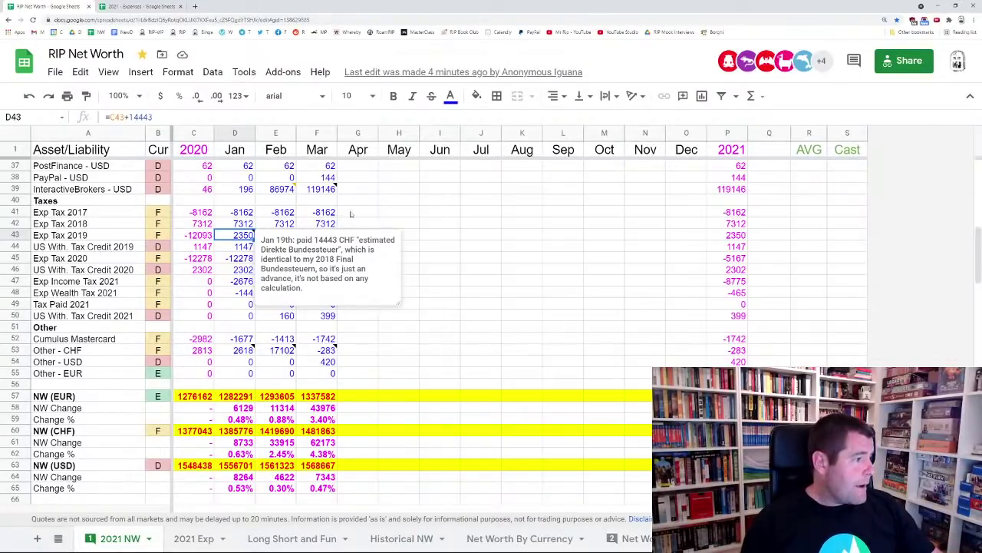
pyautogui.click(324, 224)
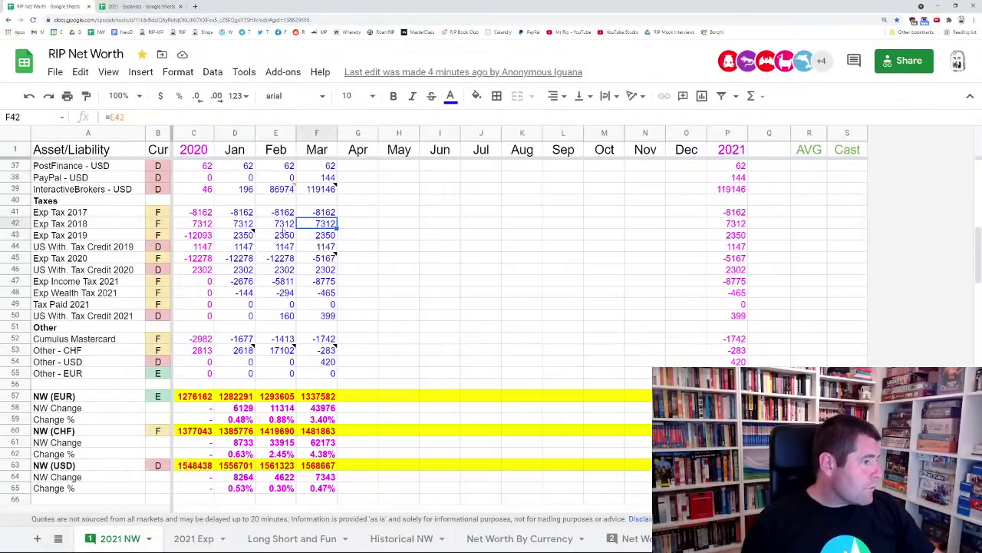
pyautogui.click(328, 236)
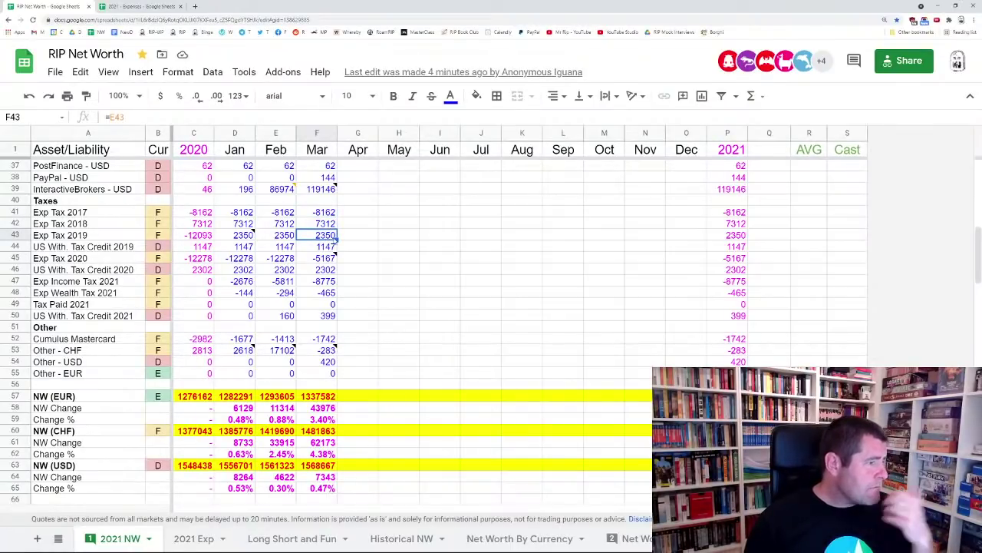
# Check the US With. Tax Credit 2019 row in the Taxes section, including its March formula
pyautogui.click(340, 237)
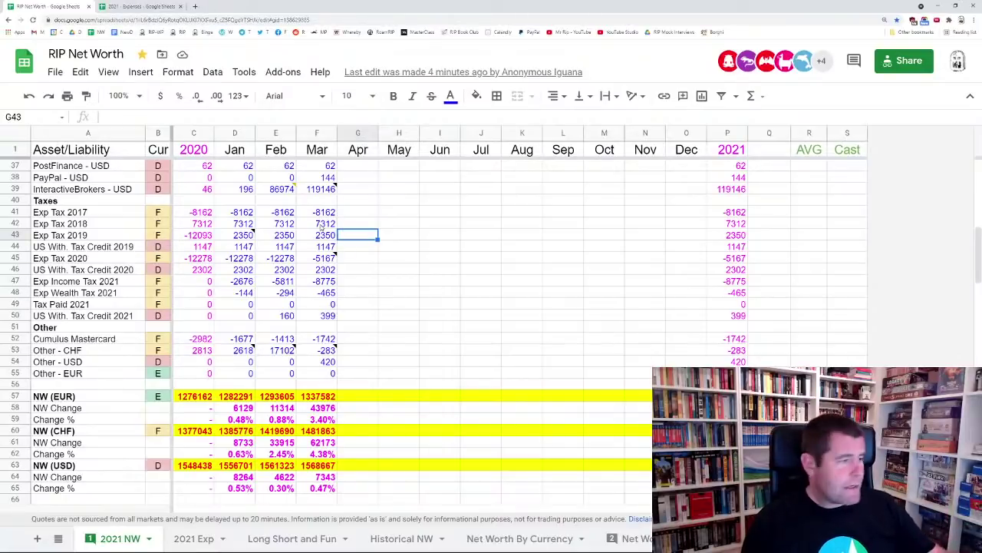
pyautogui.click(98, 250)
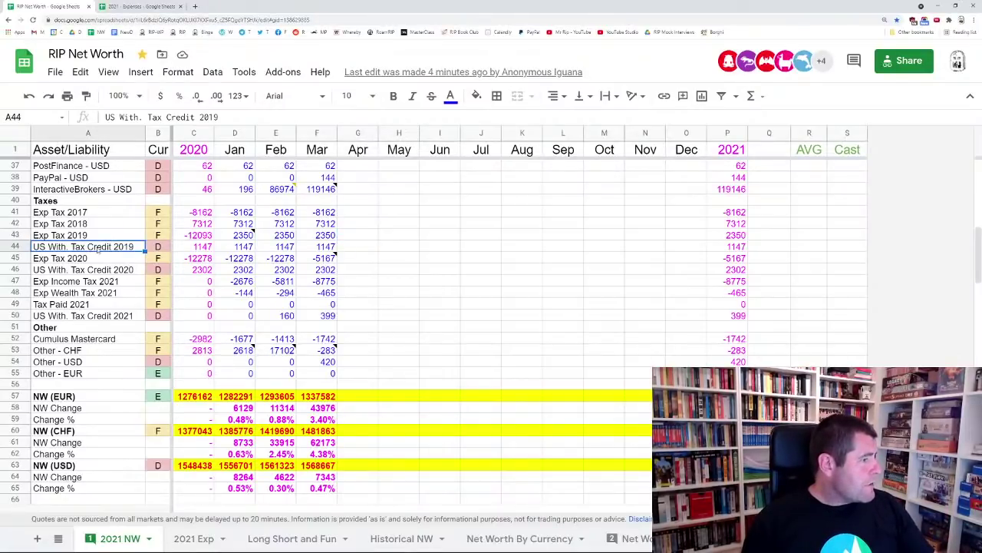
pyautogui.click(317, 249)
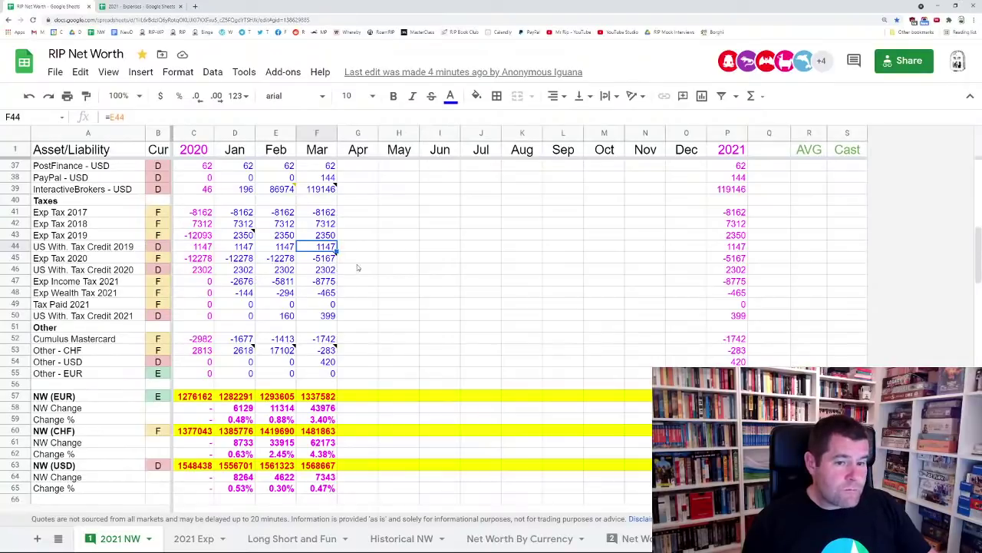
# Examine the Exp Tax 2020 row's 2020 and March formulas, and read the payment amounts in the note on its March entry
pyautogui.moveTo(330, 263)
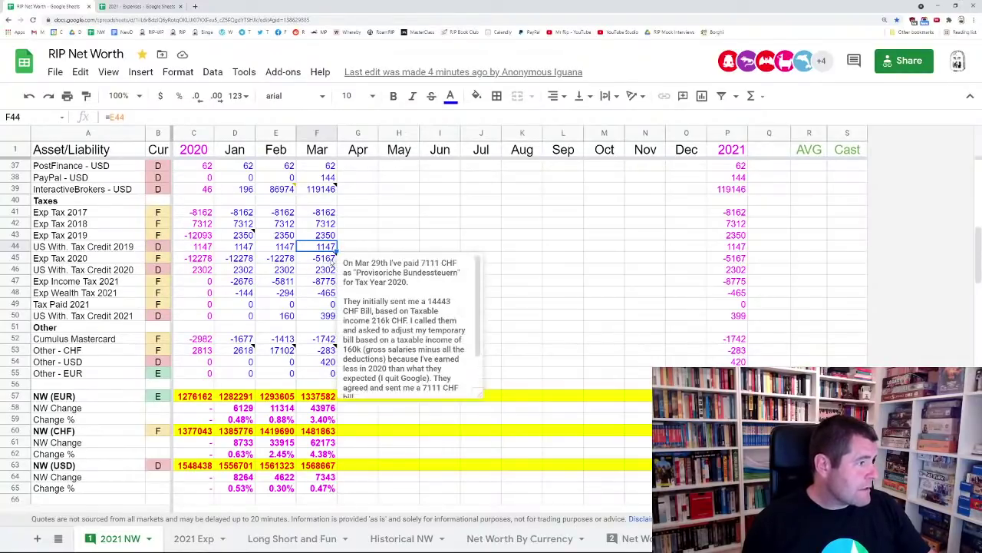
pyautogui.click(118, 260)
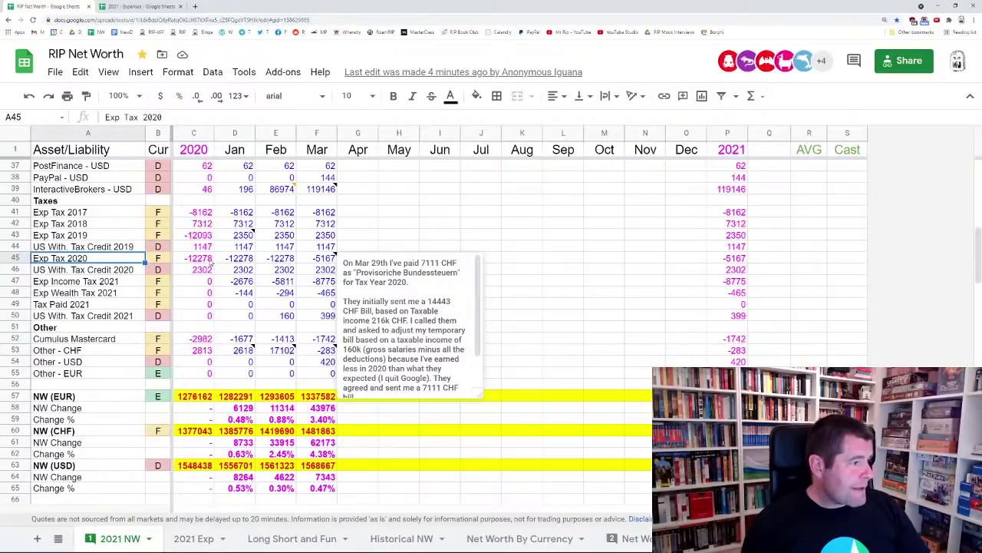
pyautogui.click(211, 259)
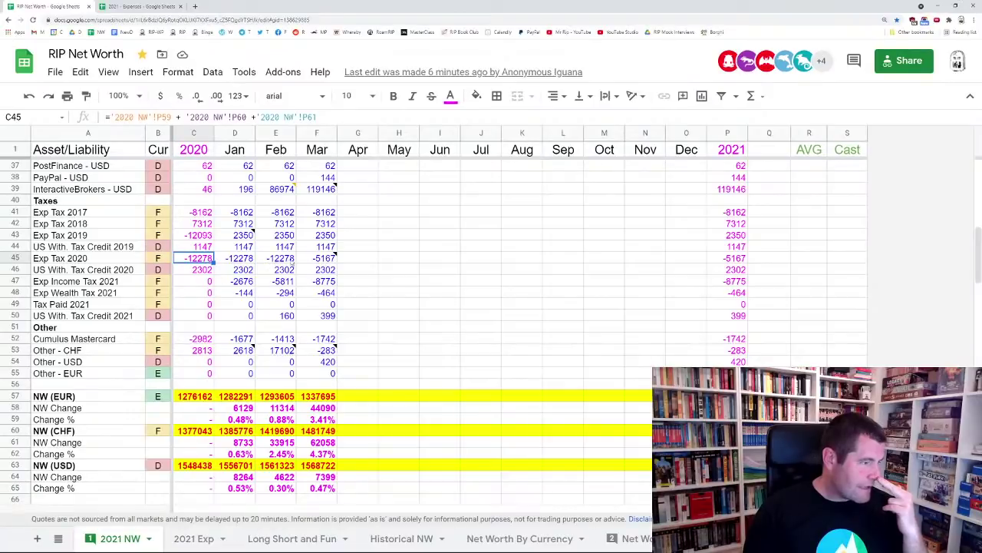
pyautogui.click(324, 261)
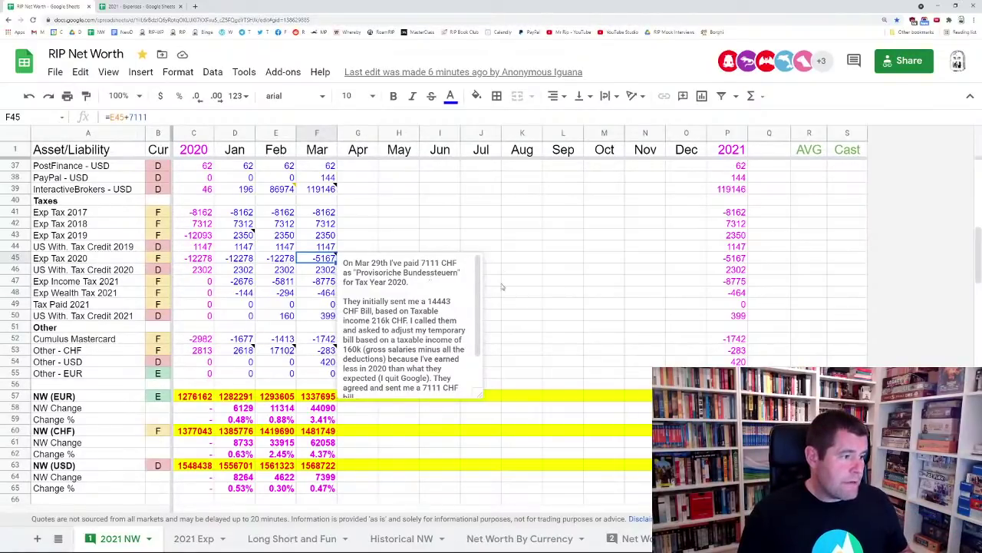
pyautogui.doubleClick(439, 301)
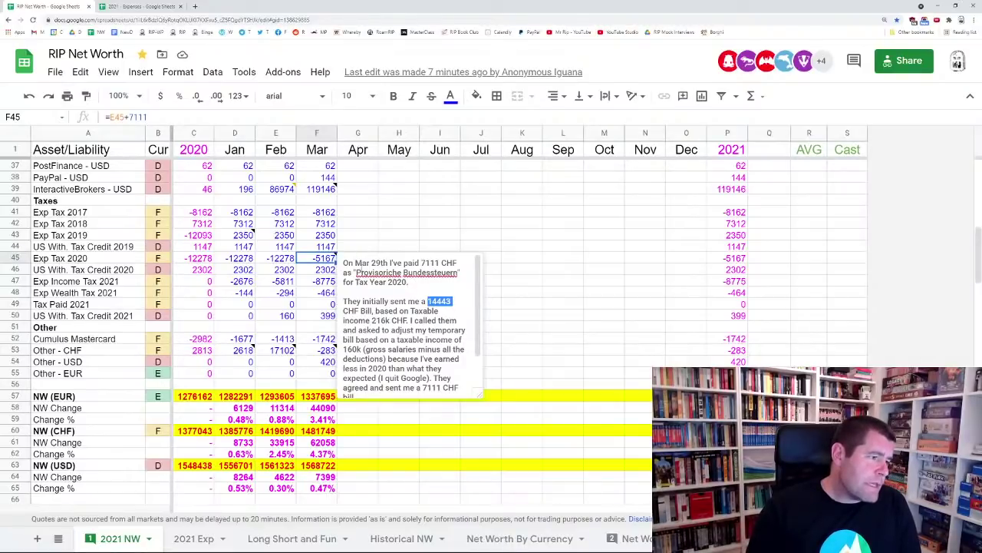
pyautogui.doubleClick(423, 262)
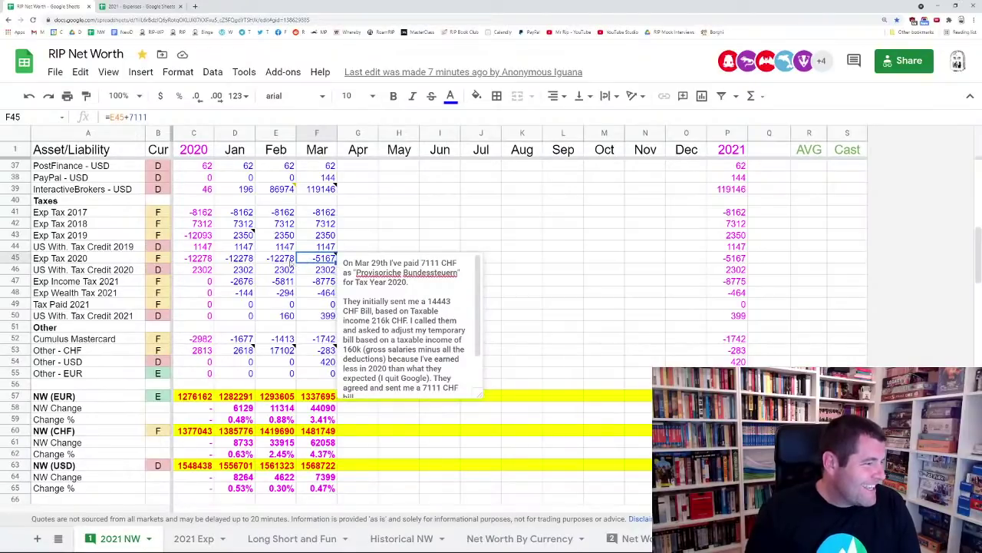
# Compare the February and March entries of Exp Tax 2020, and check the March entry of US With. Tax Credit 2020
pyautogui.click(282, 266)
pyautogui.click(312, 262)
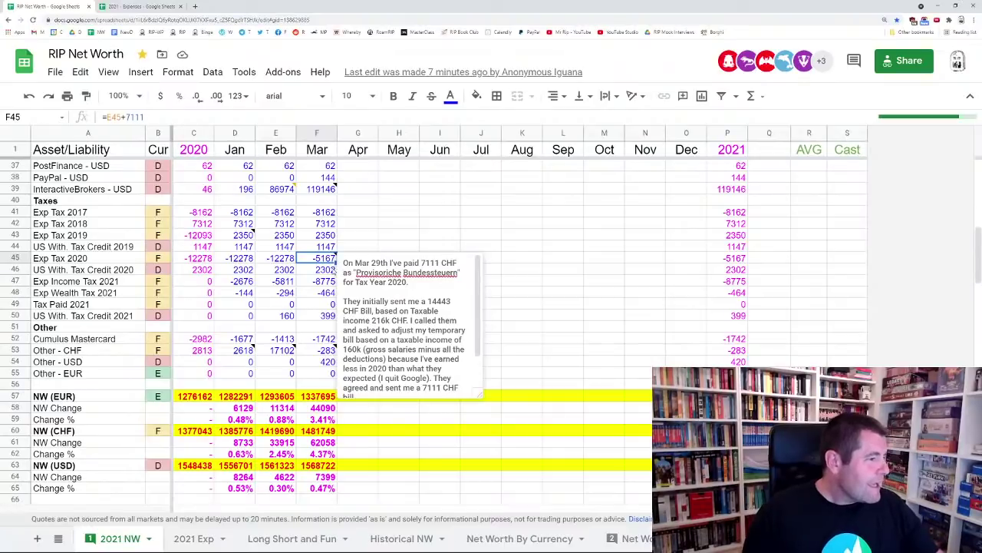
pyautogui.click(289, 260)
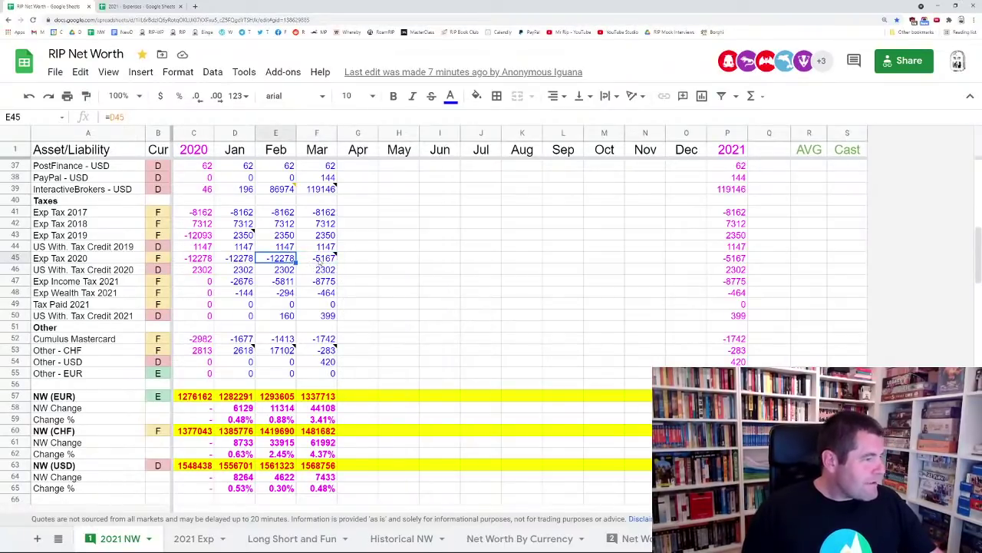
pyautogui.click(314, 261)
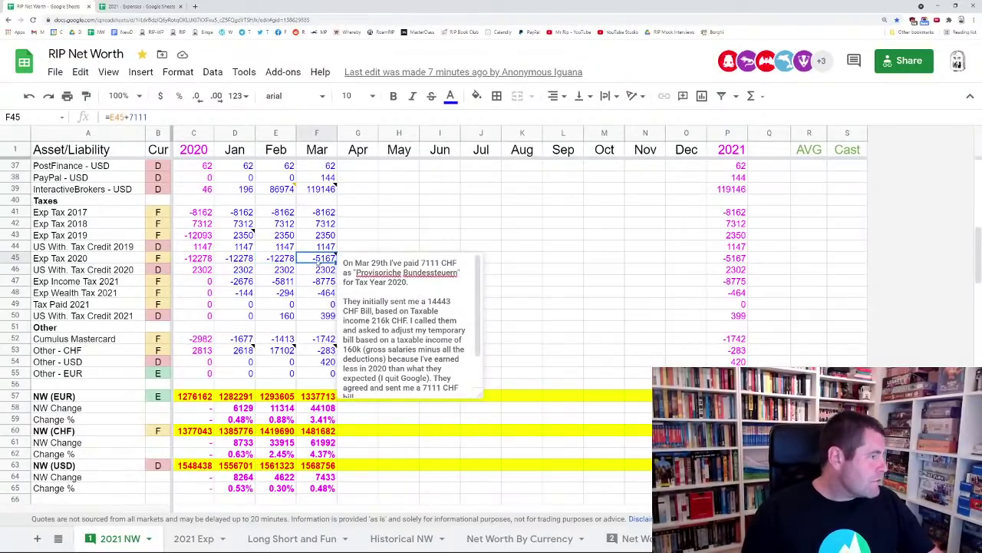
pyautogui.click(311, 270)
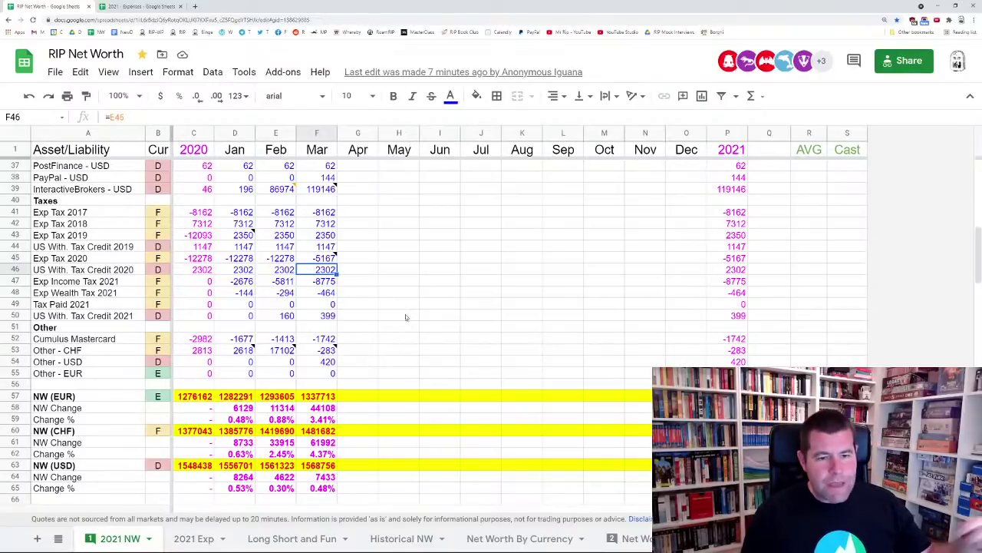
# Review the January to March entries of Exp Income Tax 2021 and check the March entry of Tax Paid 2021
pyautogui.click(321, 284)
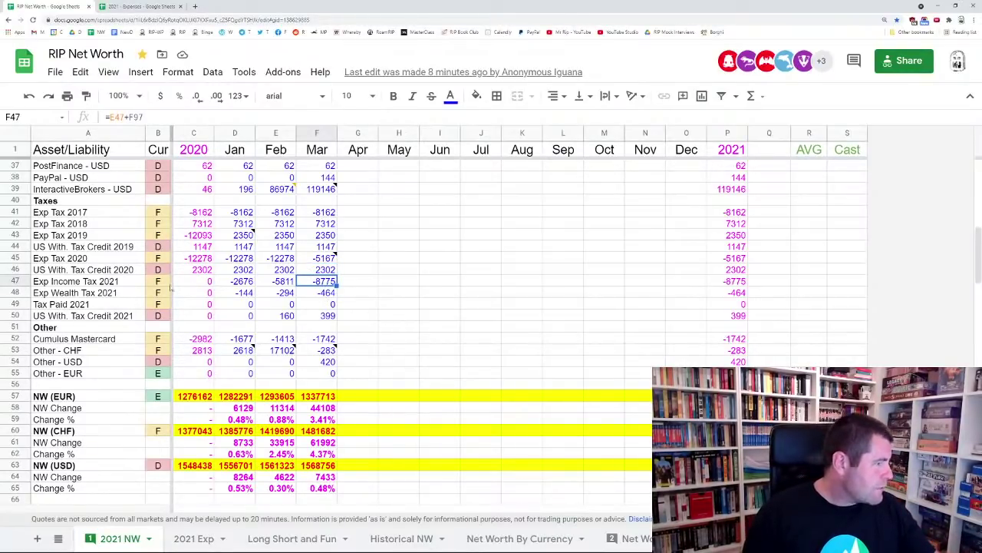
pyautogui.click(234, 282)
pyautogui.click(273, 283)
pyautogui.click(305, 284)
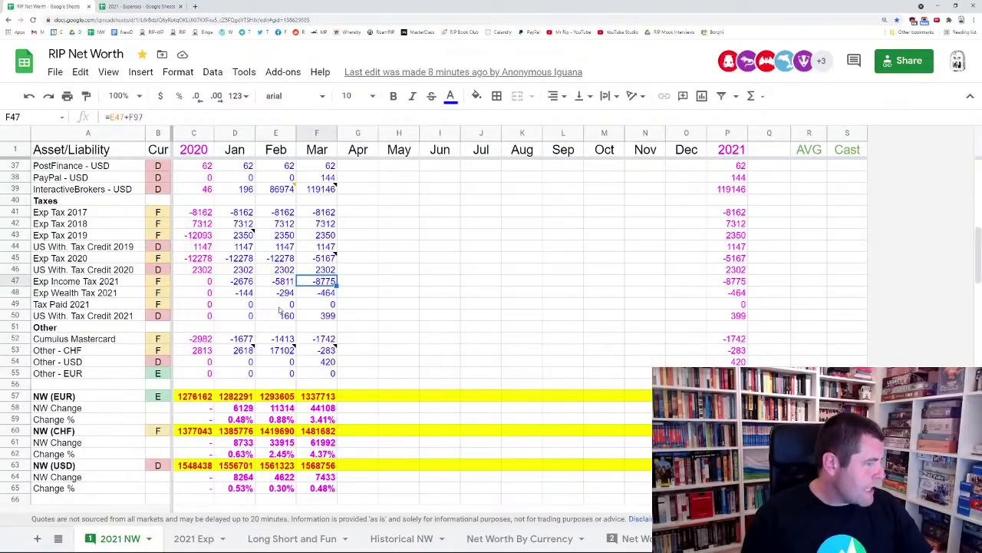
pyautogui.click(16, 304)
pyautogui.click(317, 306)
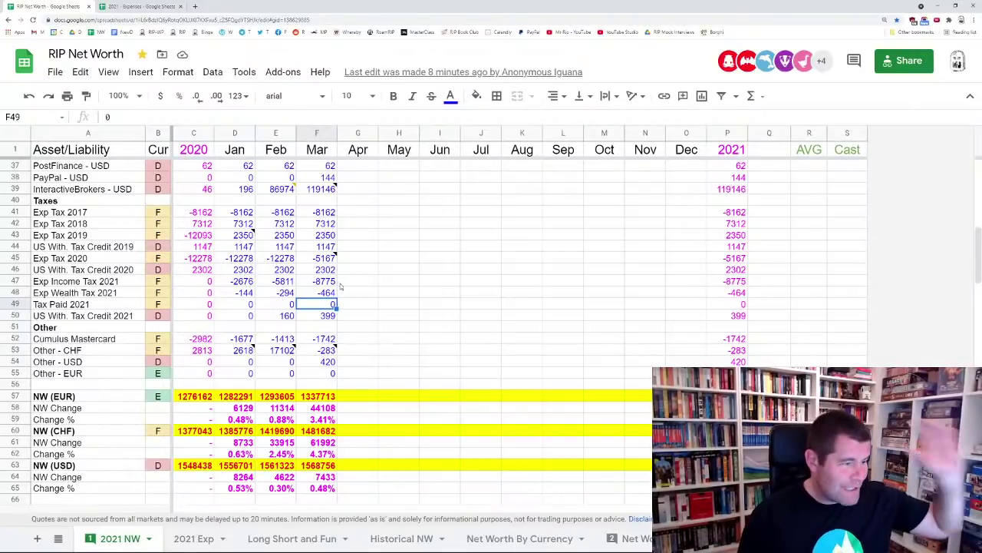
pyautogui.scroll(-2, 334, 285)
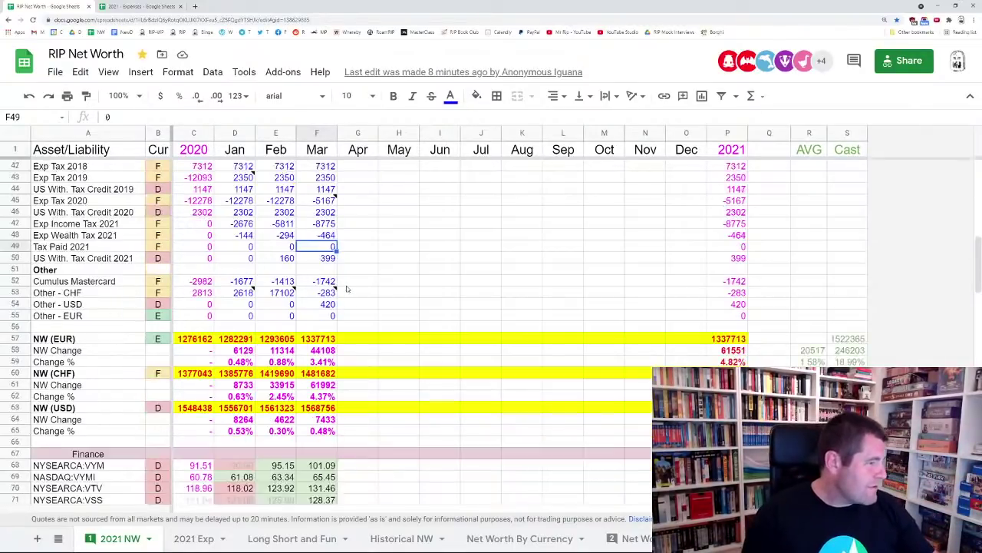
pyautogui.scroll(2, 337, 282)
# Trace how the Exp Income Tax 2021 formulas accumulate from January to March, inspecting the cells referenced by the March formula
pyautogui.click(323, 284)
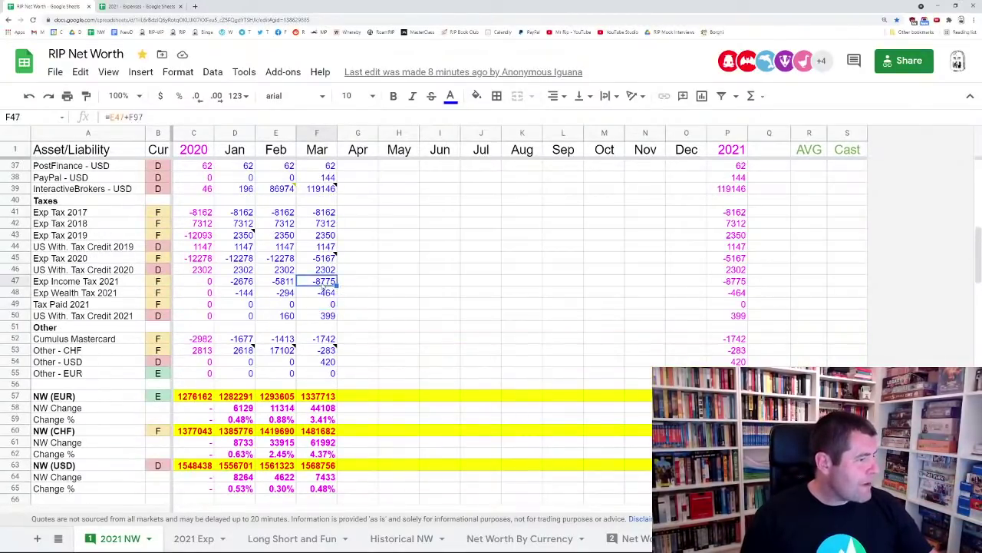
pyautogui.click(288, 286)
pyautogui.click(243, 283)
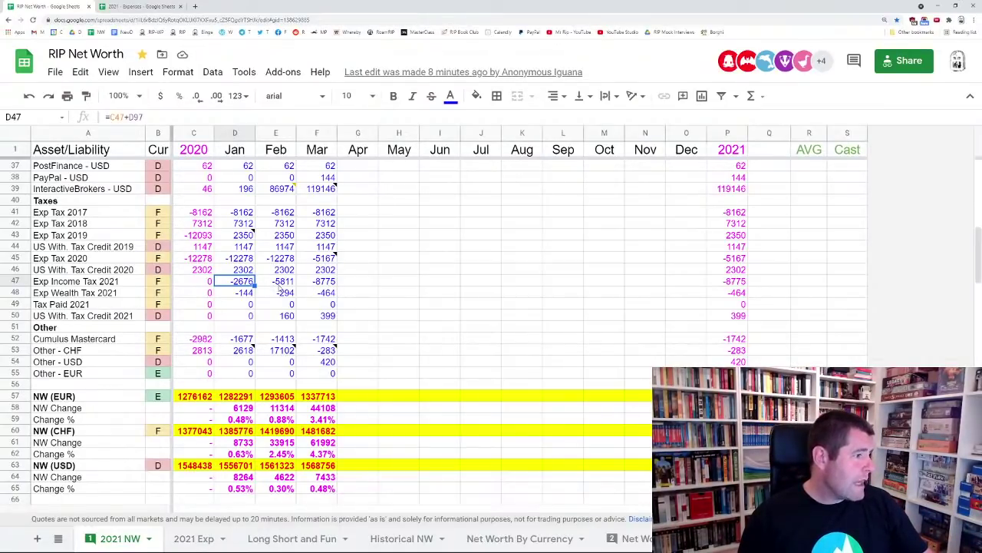
pyautogui.click(283, 287)
pyautogui.click(322, 286)
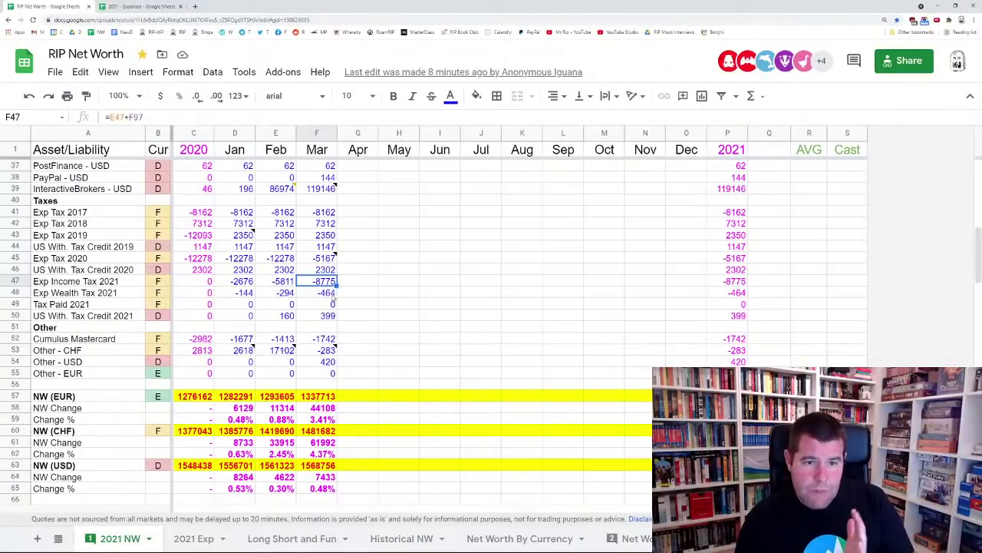
pyautogui.doubleClick(324, 284)
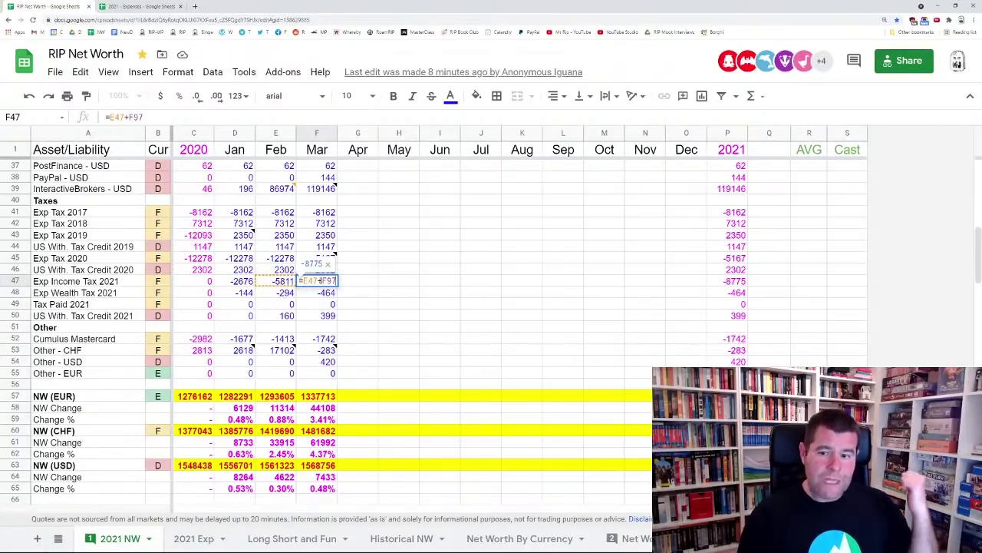
pyautogui.press('Escape')
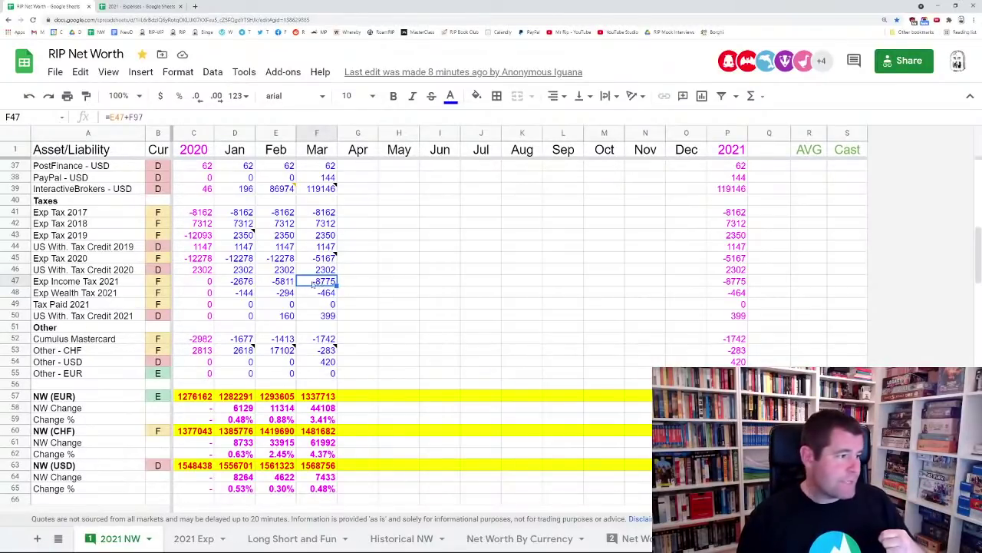
# Examine the March Expected Income Tax formula in the Cash Flow section, the Dividends USD note and the March Tax Percent on Income
pyautogui.scroll(1, 323, 285)
pyautogui.scroll(-4, 322, 288)
pyautogui.scroll(-6, 313, 350)
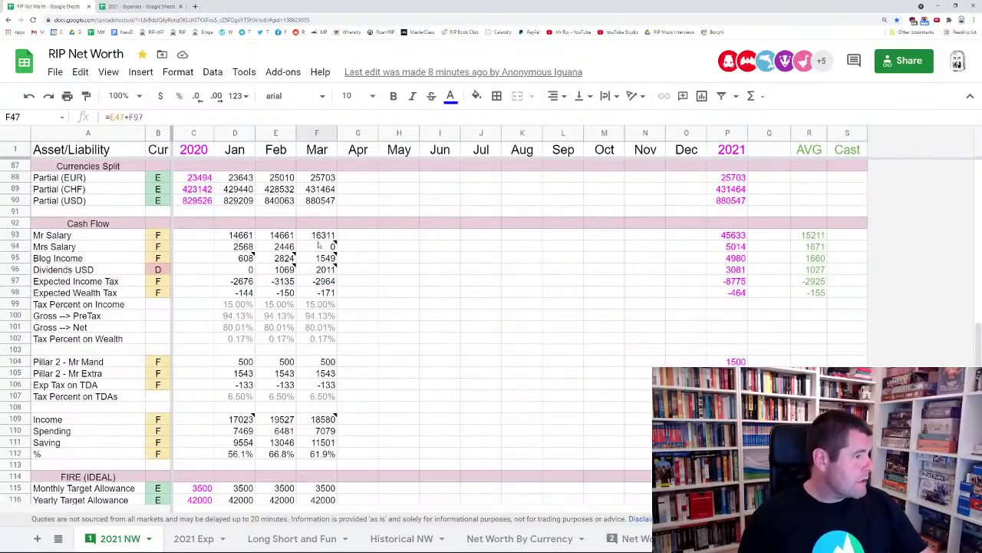
pyautogui.click(324, 282)
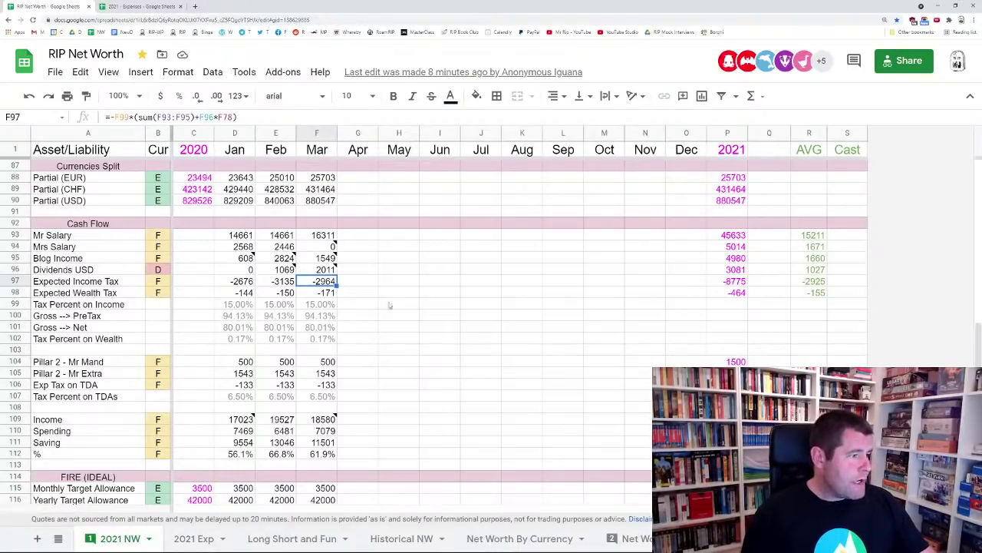
pyautogui.moveTo(319, 282)
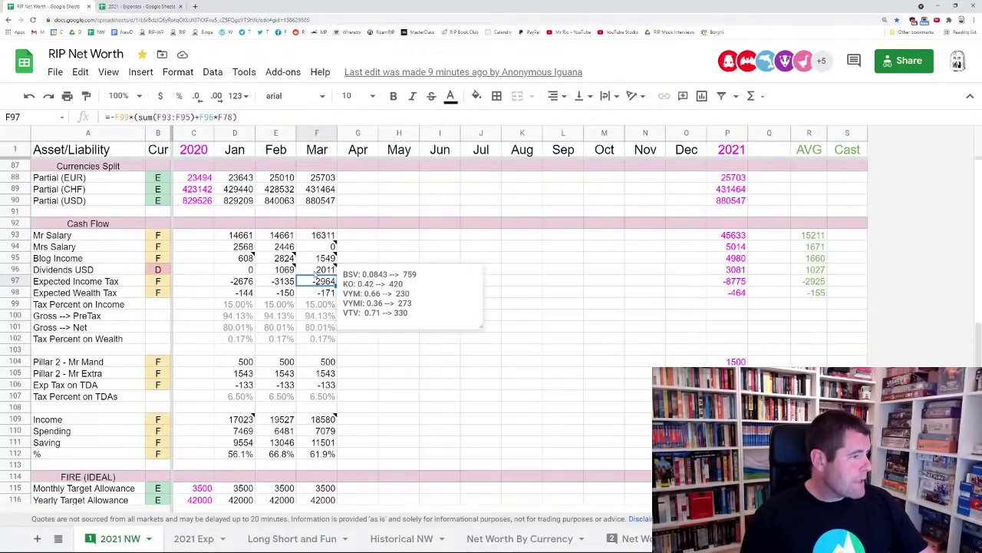
pyautogui.click(318, 307)
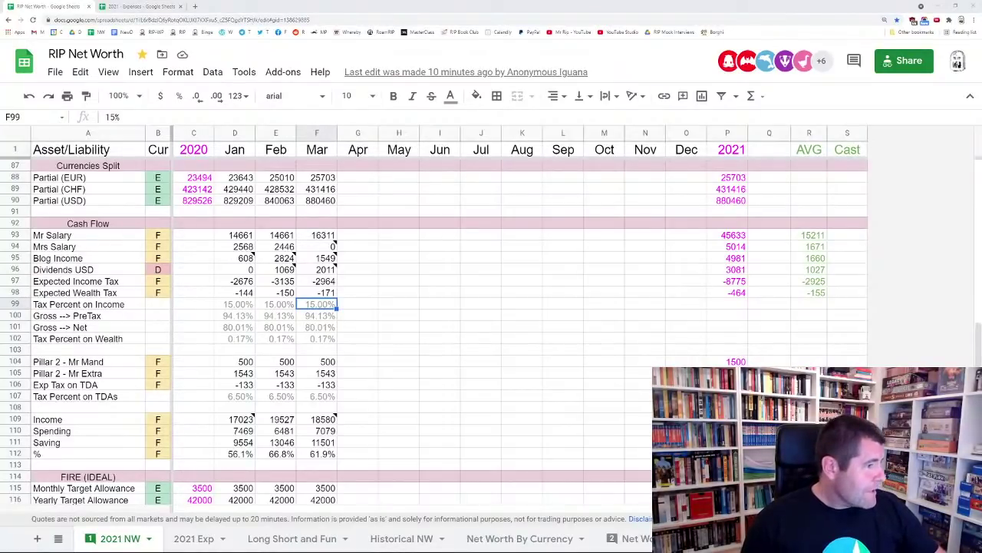
# Examine the March entries of Cumulus Mastercard, Other - CHF and Other - USD in the Other section above the net worth totals
pyautogui.scroll(10, 399, 322)
pyautogui.scroll(3, 400, 322)
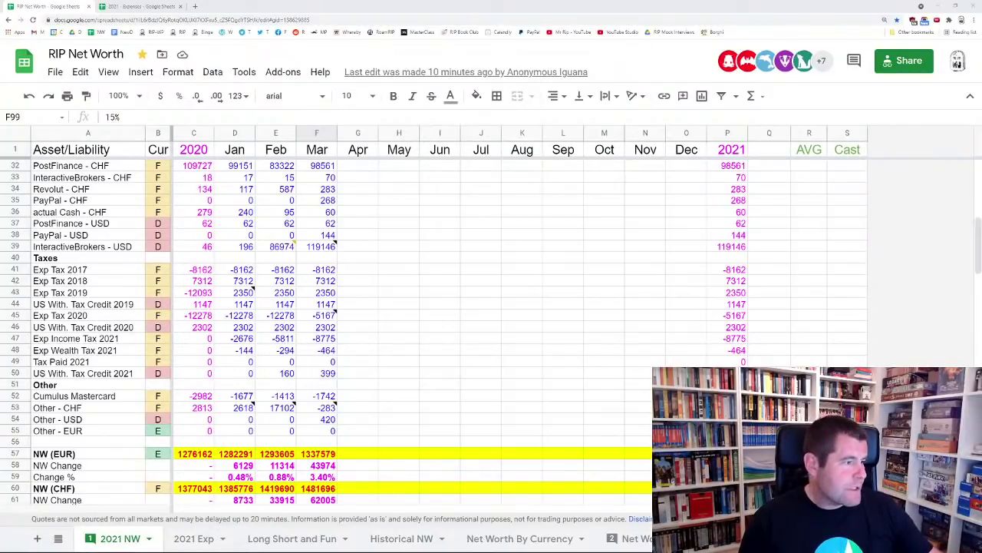
pyautogui.click(316, 281)
pyautogui.scroll(-2, 322, 299)
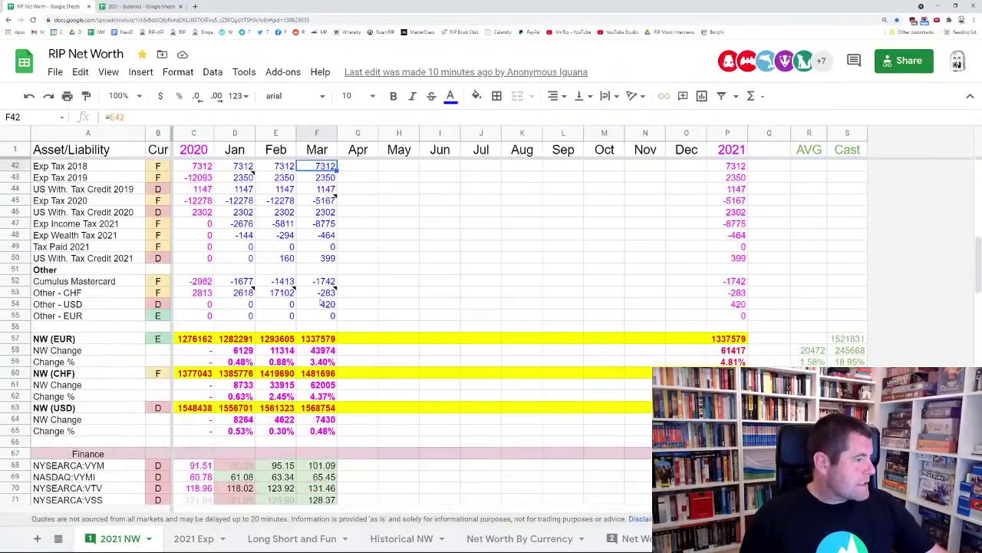
pyautogui.scroll(1, 323, 299)
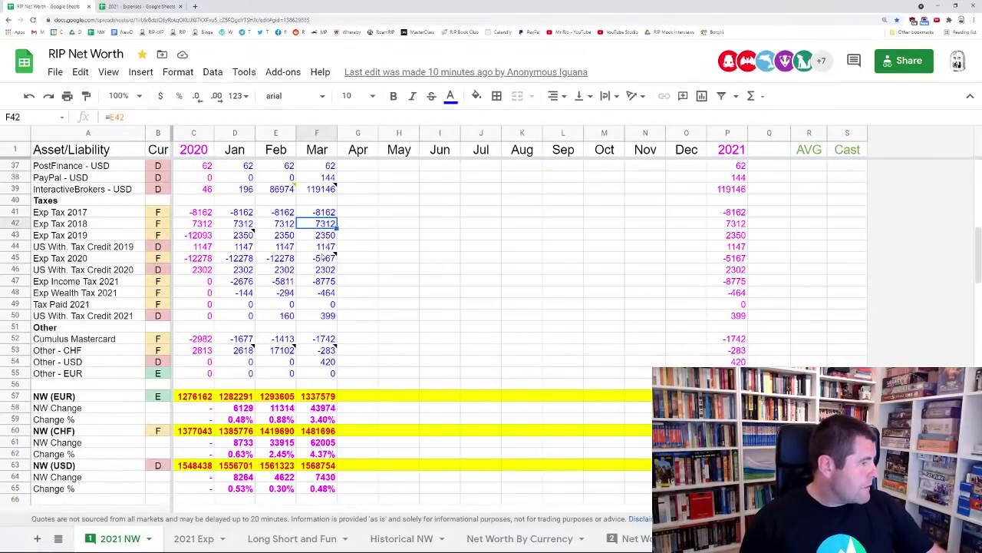
pyautogui.scroll(-1, 323, 261)
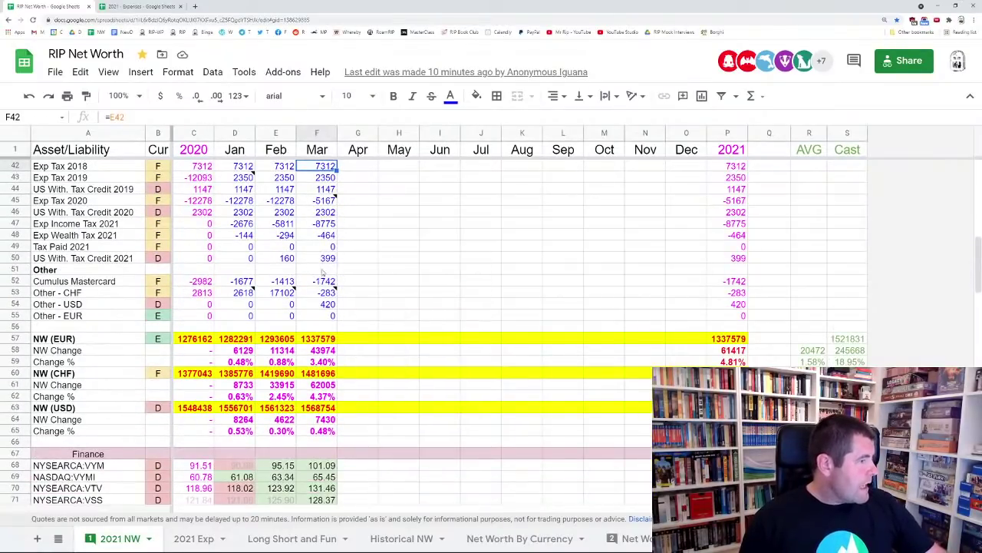
pyautogui.click(327, 284)
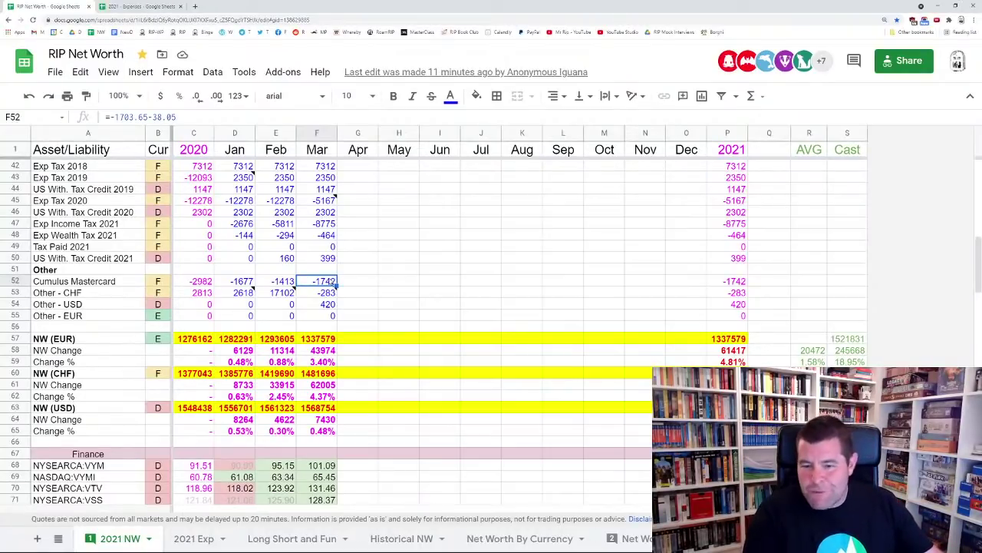
pyautogui.click(114, 281)
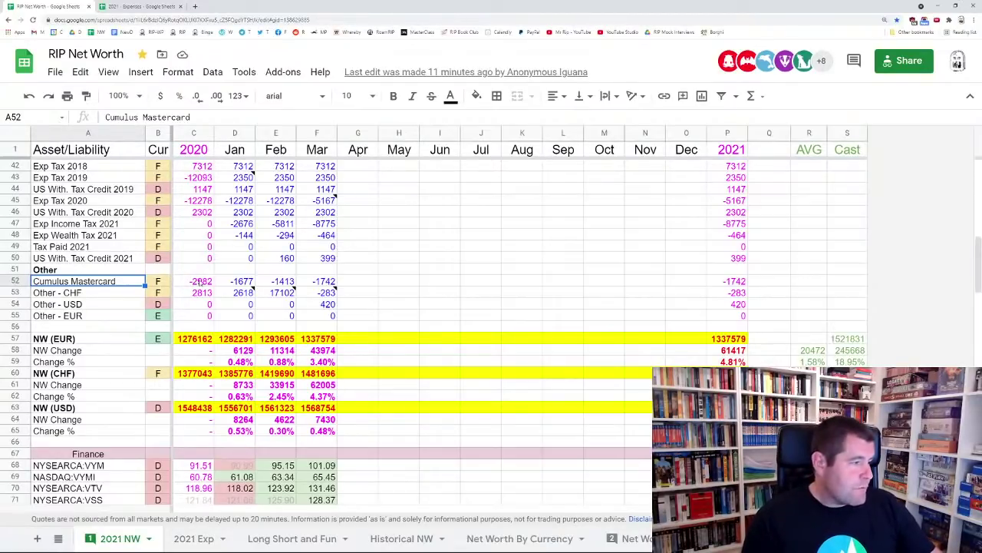
pyautogui.click(321, 281)
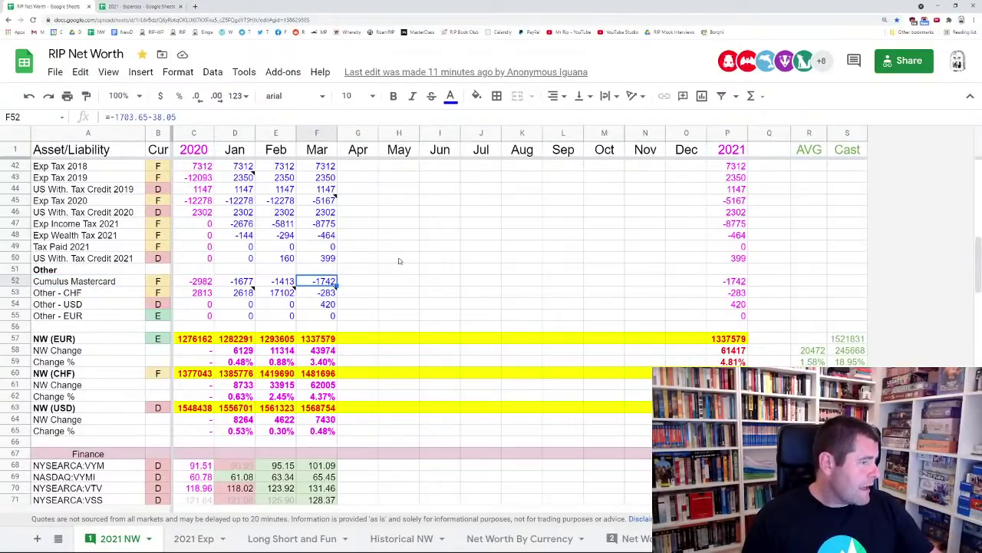
pyautogui.click(312, 297)
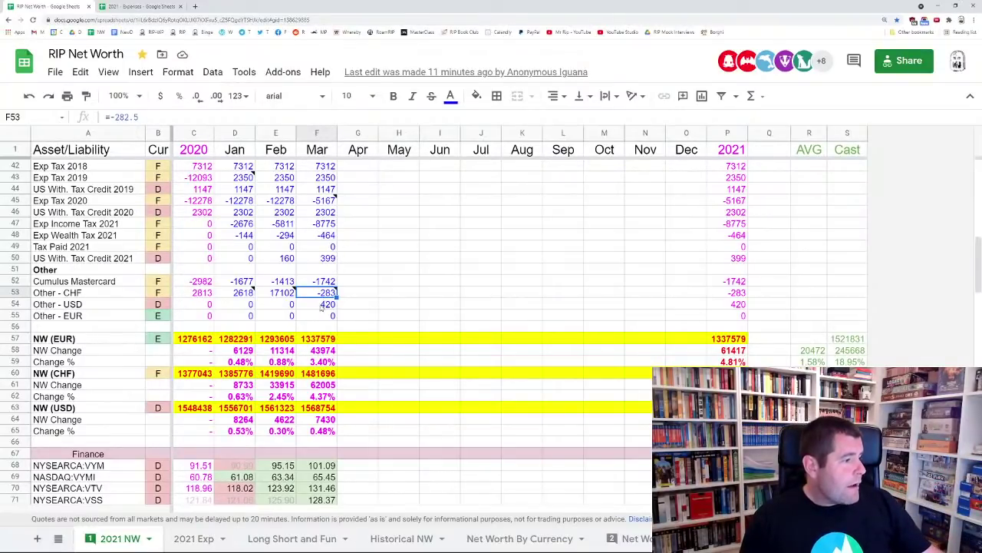
pyautogui.click(322, 306)
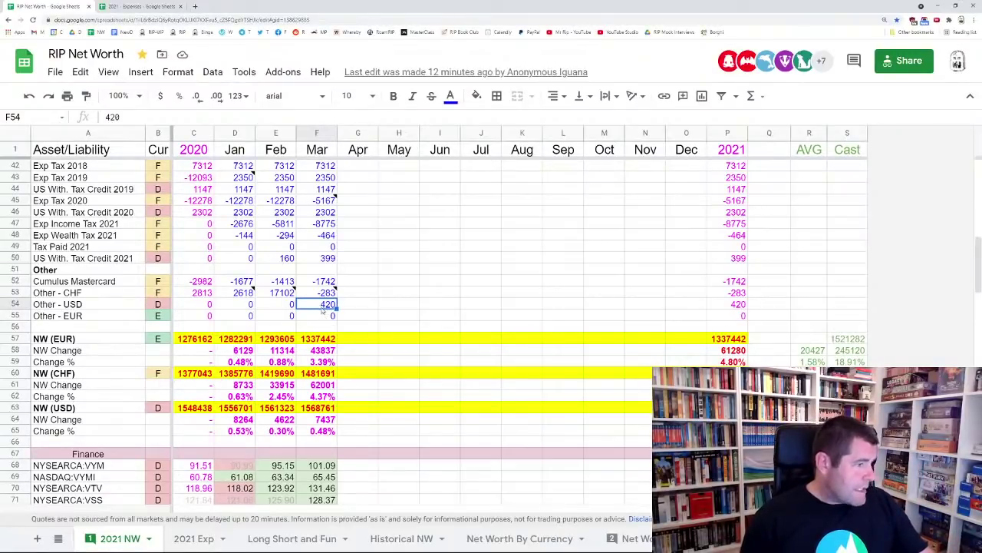
# Inspect the March NW (EUR) formula, evaluating the part that sums the CHF entries and divides them by the exchange rate
pyautogui.scroll(-2, 322, 306)
pyautogui.scroll(5, 325, 292)
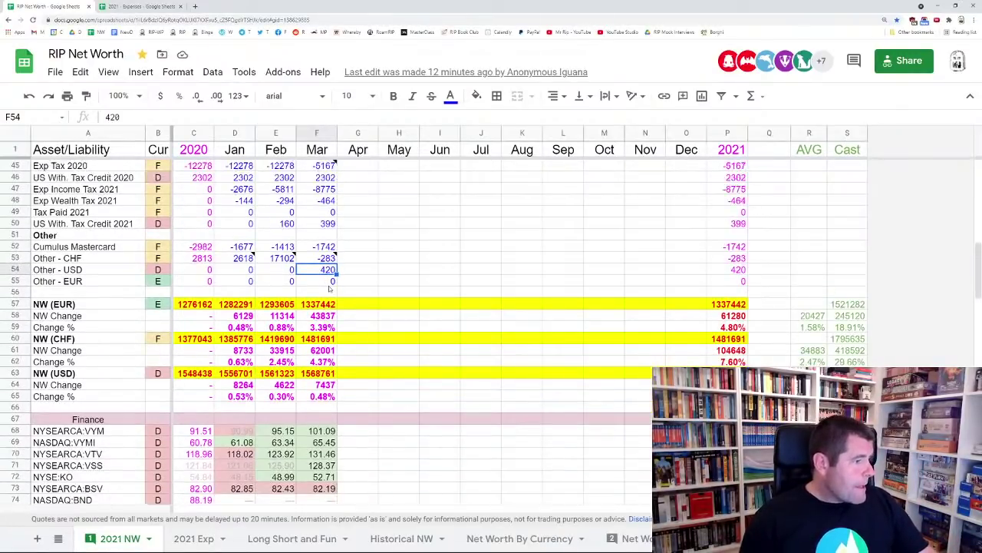
pyautogui.scroll(5, 326, 274)
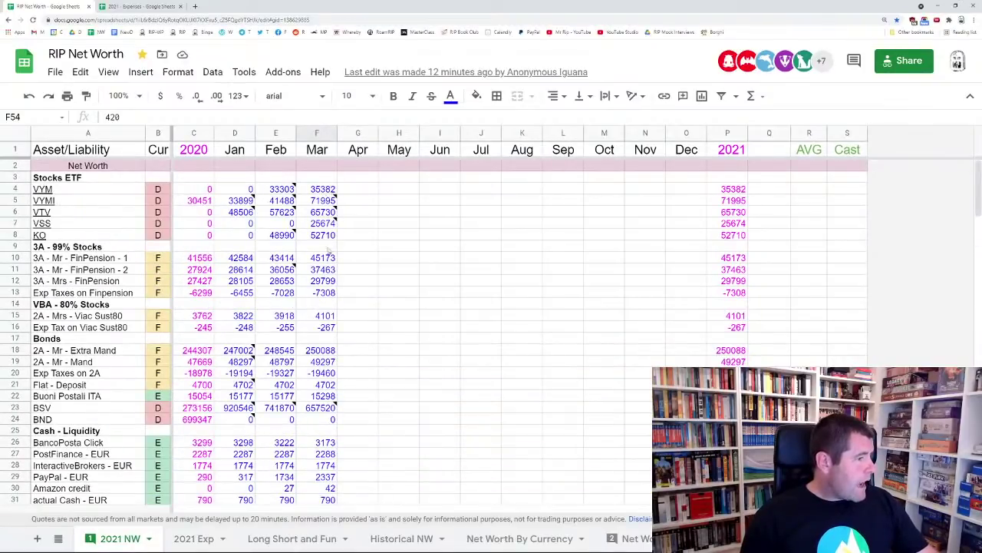
pyautogui.scroll(-6, 330, 253)
pyautogui.scroll(-3, 357, 316)
pyautogui.scroll(2, 346, 299)
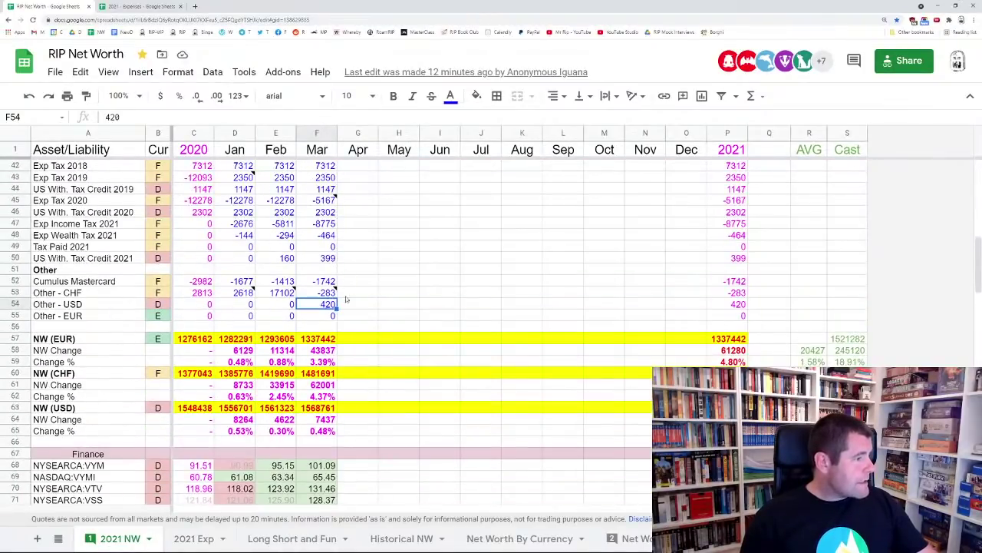
pyautogui.click(319, 340)
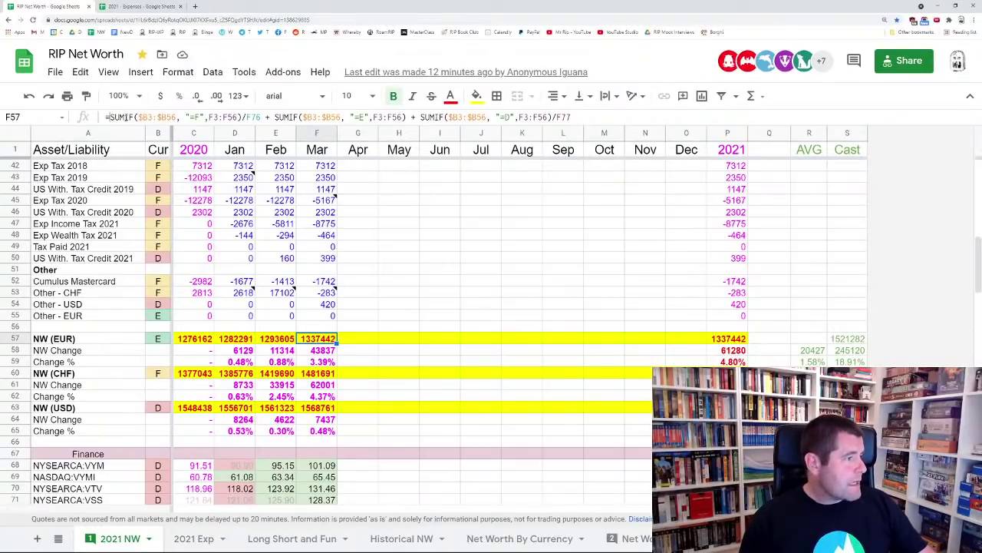
pyautogui.moveTo(109, 117); pyautogui.dragTo(272, 117)
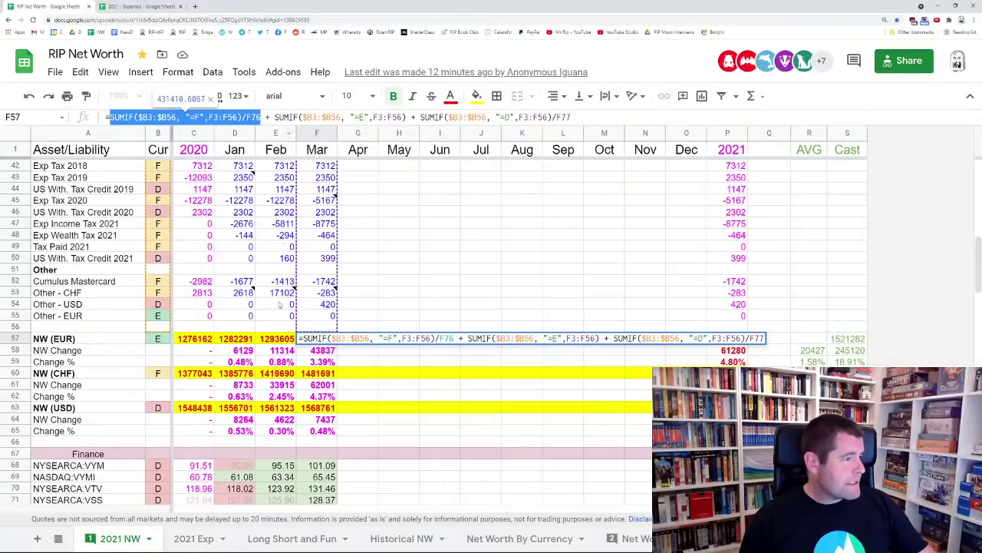
pyautogui.press('Escape')
# Check the March EURCHF and EURUSD rates in the Finance section that the March NW (EUR) formula references
pyautogui.scroll(-4, 334, 426)
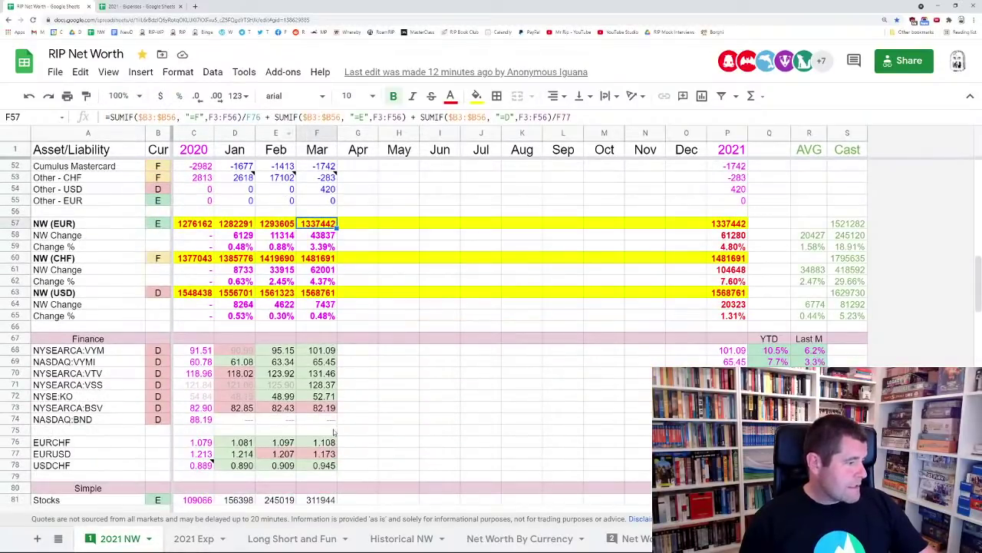
pyautogui.click(319, 445)
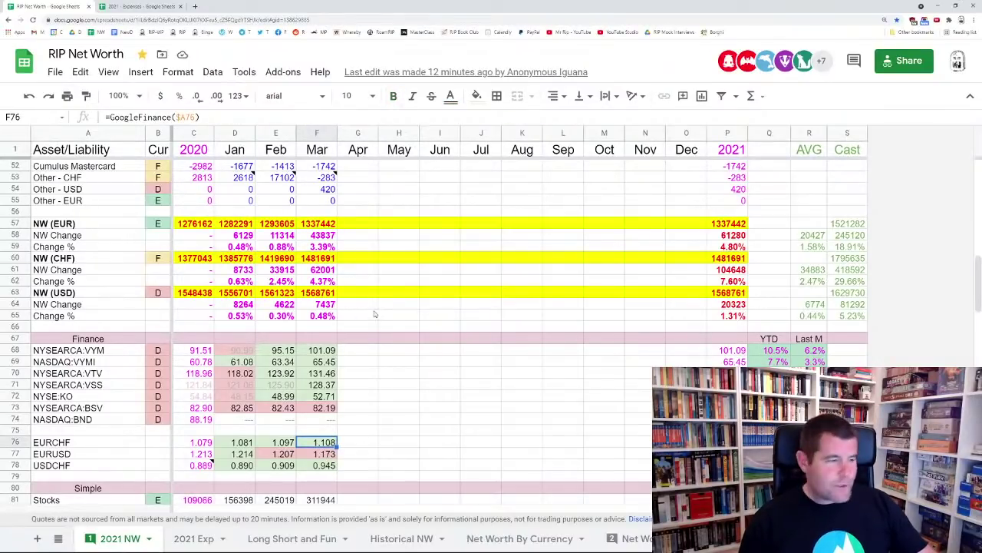
pyautogui.scroll(2, 376, 316)
pyautogui.click(323, 282)
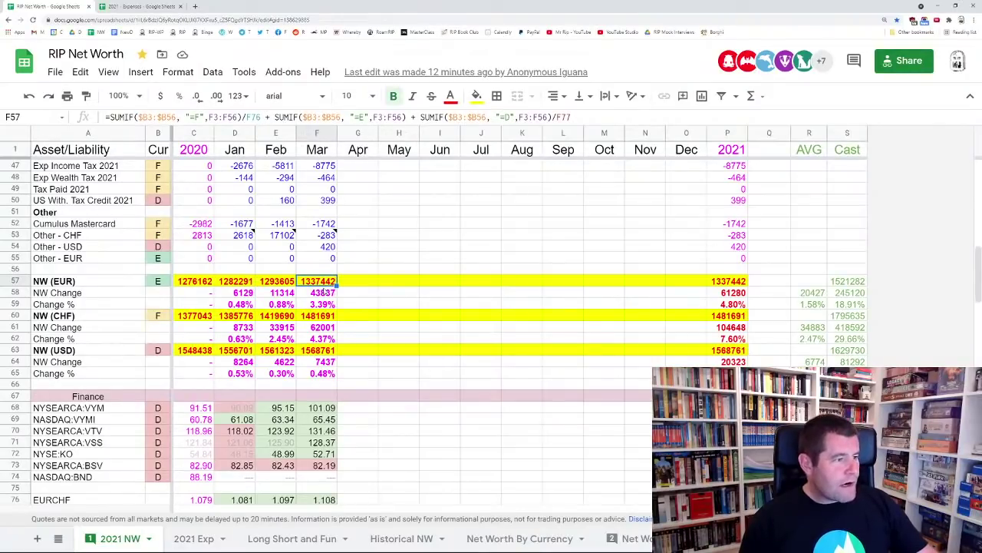
pyautogui.scroll(-4, 323, 292)
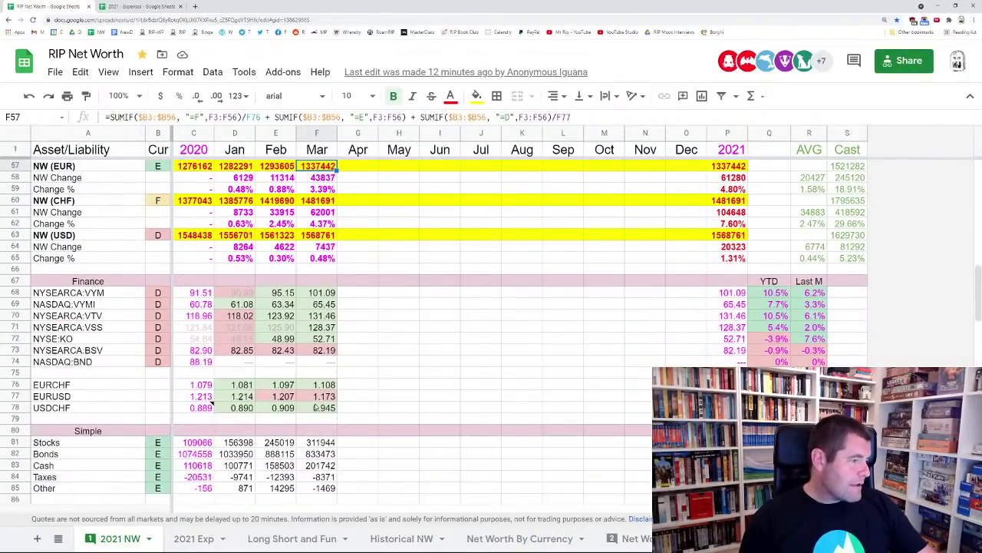
pyautogui.click(321, 397)
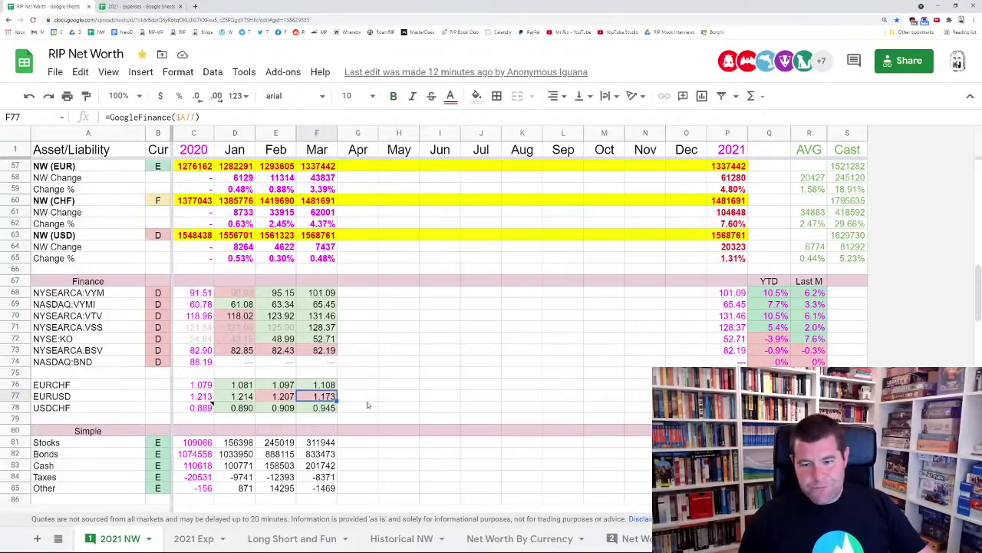
pyautogui.scroll(5, 360, 388)
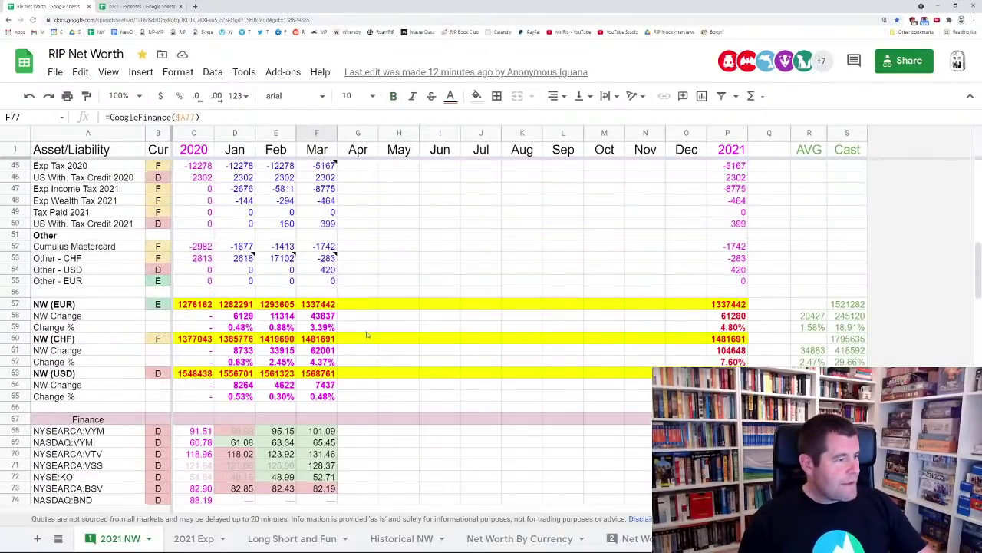
# Compare the March net worth formulas for EUR, CHF and USD, and review the NW (USD) rows with their change figures
pyautogui.click(331, 305)
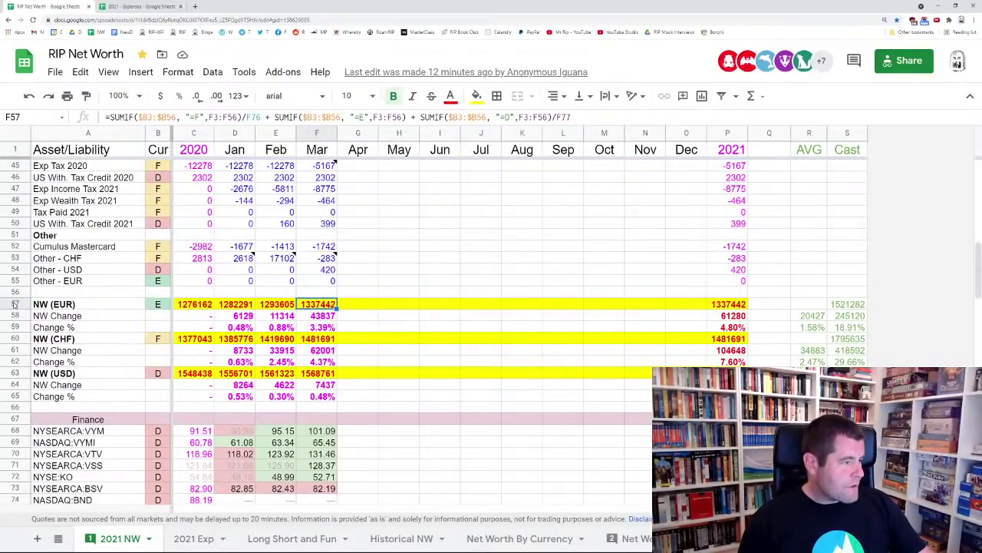
pyautogui.click(13, 304)
pyautogui.click(315, 306)
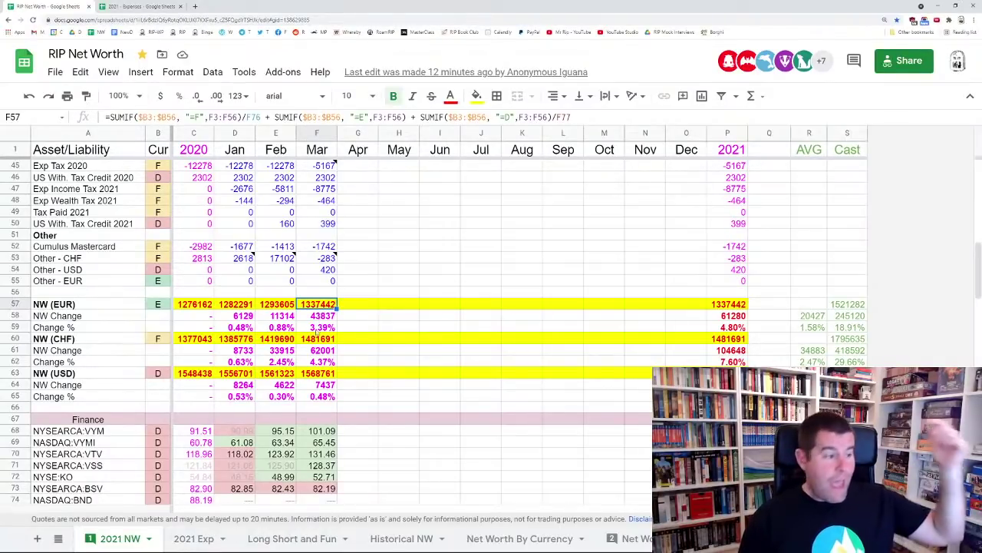
pyautogui.click(316, 339)
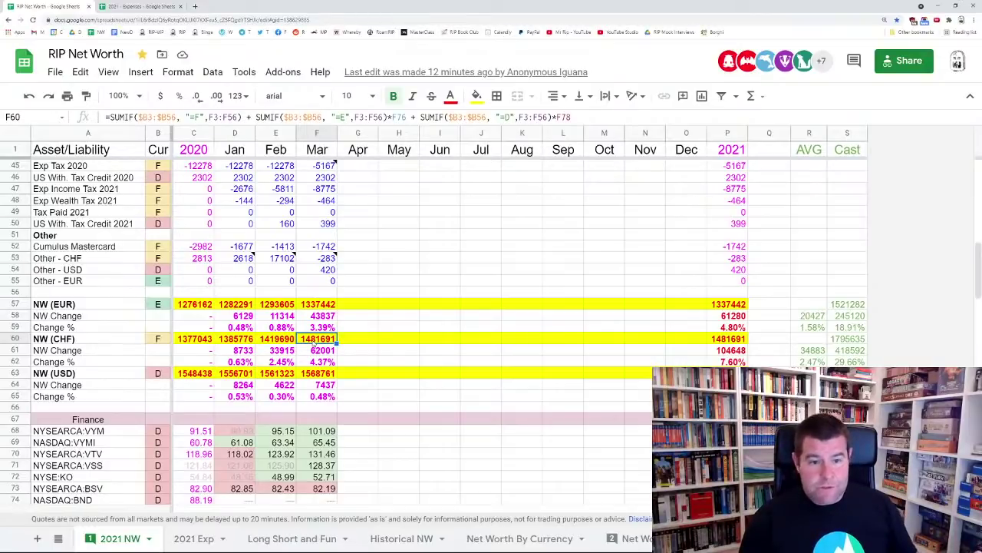
pyautogui.click(321, 374)
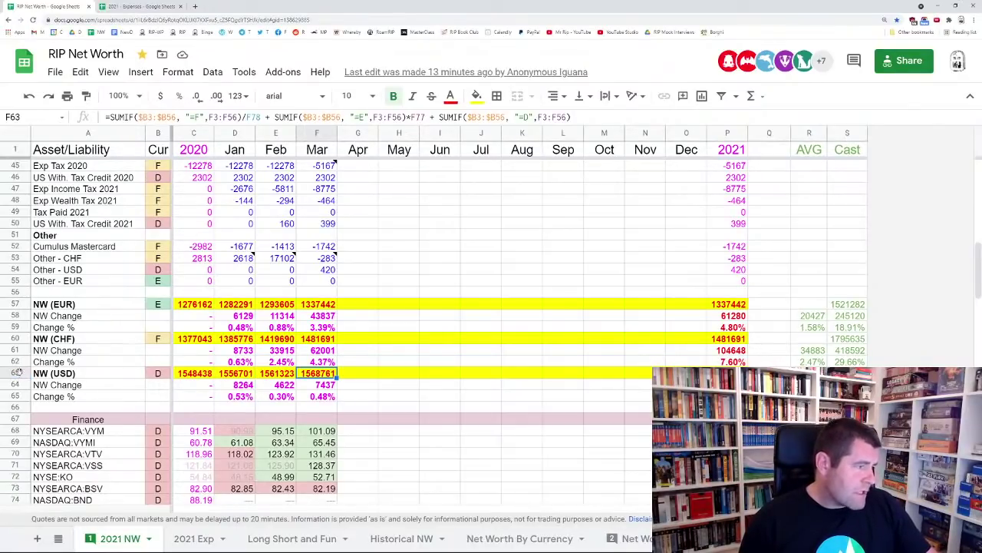
pyautogui.moveTo(15, 374); pyautogui.dragTo(16, 396)
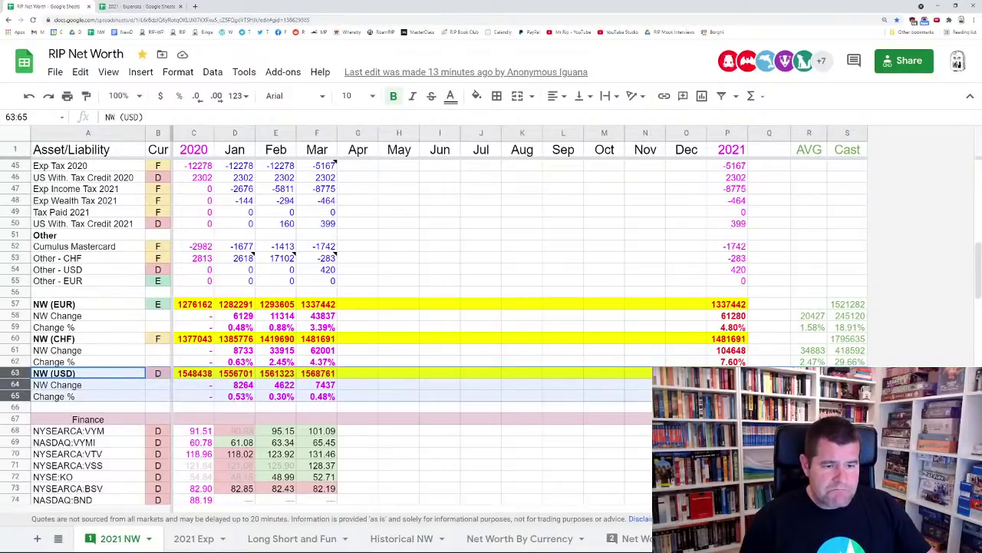
pyautogui.click(376, 321)
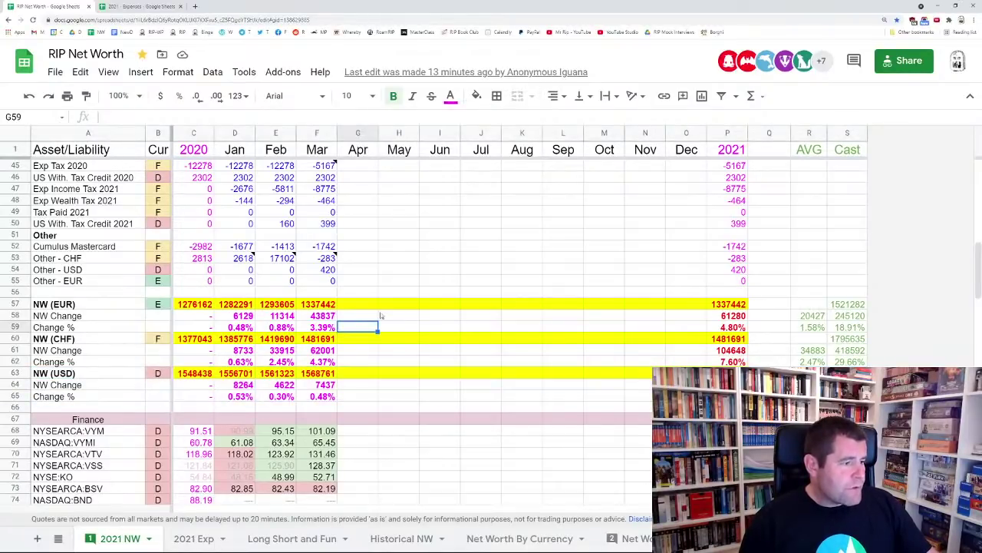
# Examine the March NW (EUR) and NW (CHF) totals together with the NW Change of each
pyautogui.click(304, 307)
pyautogui.click(317, 338)
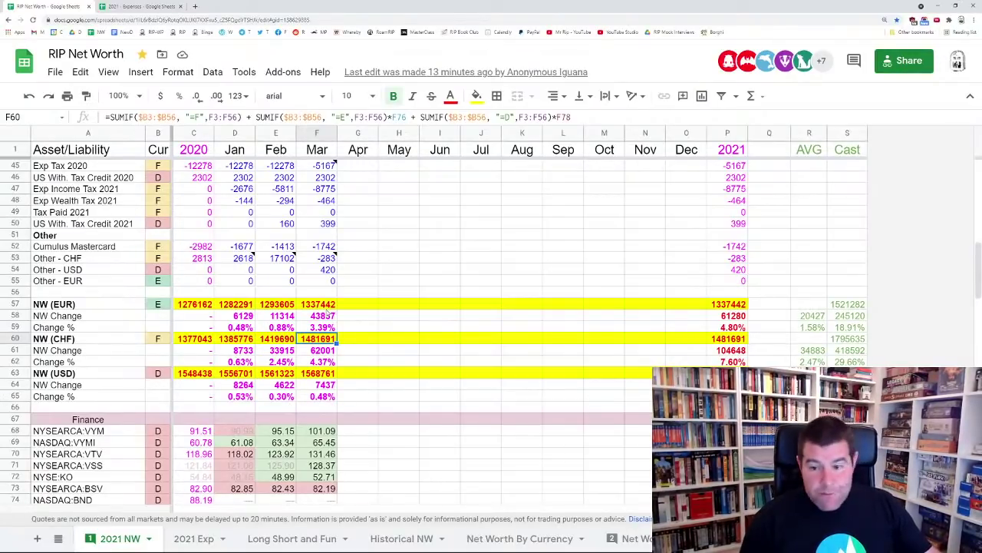
pyautogui.click(326, 316)
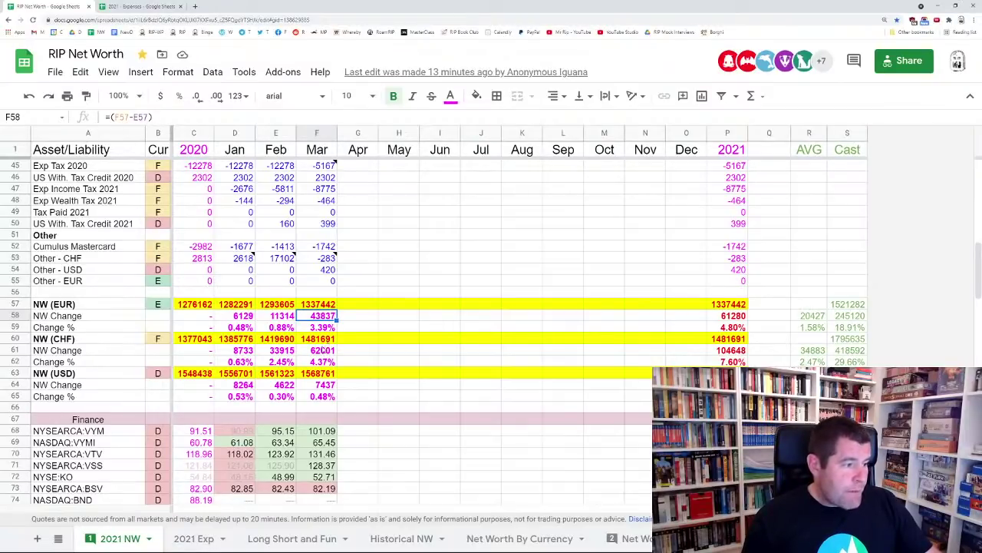
pyautogui.click(326, 351)
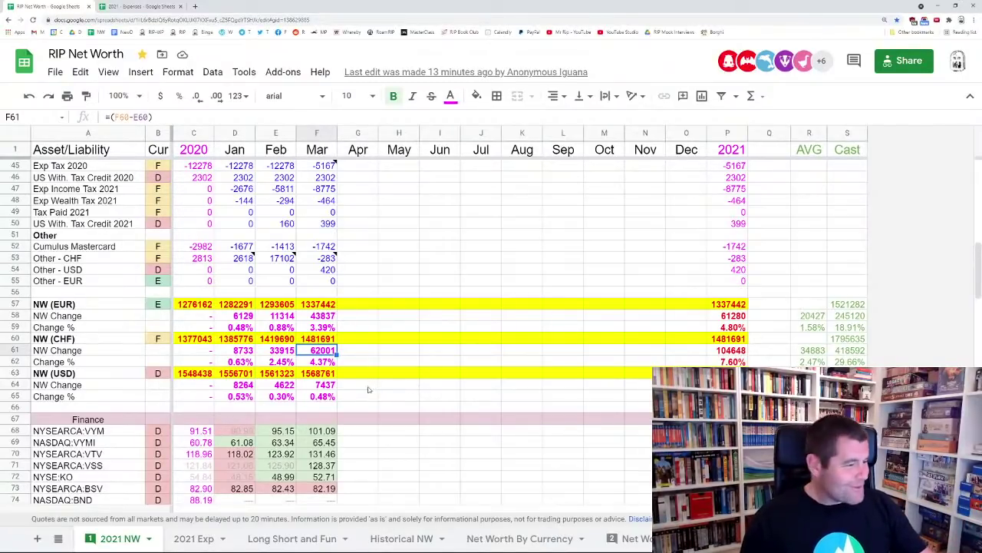
pyautogui.click(315, 305)
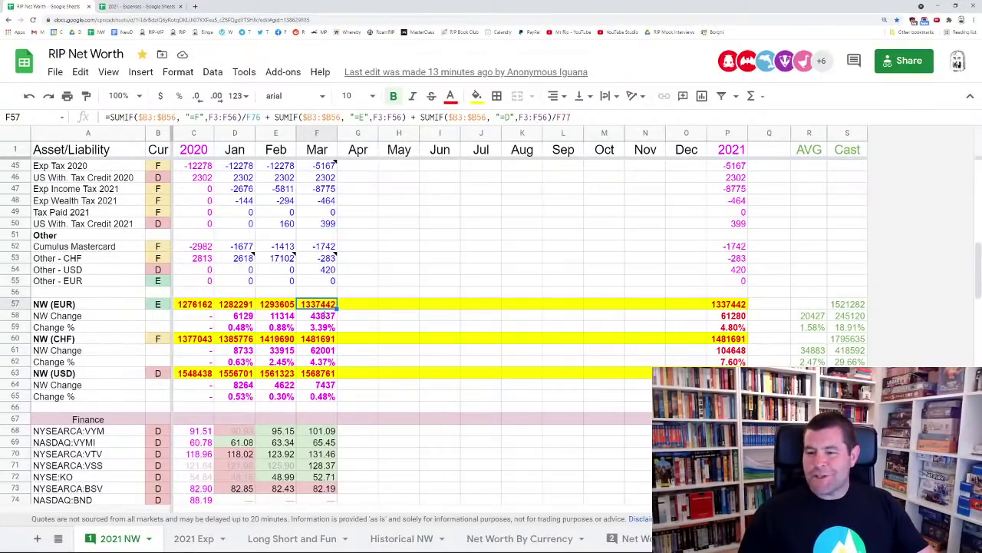
# Compare the January NW Change in EUR, CHF and USD, and review the EUR NW Change row
pyautogui.click(243, 316)
pyautogui.click(245, 350)
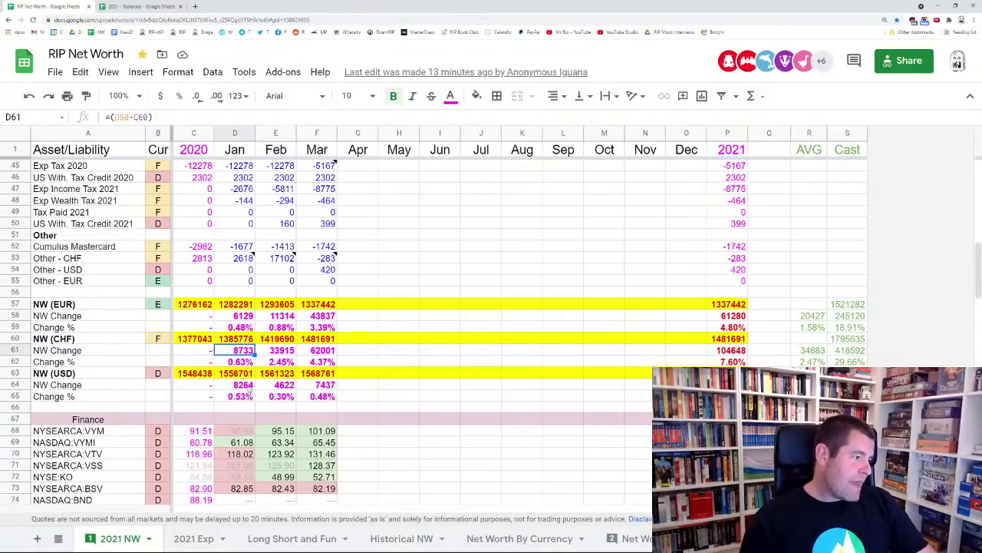
pyautogui.click(245, 386)
pyautogui.click(243, 316)
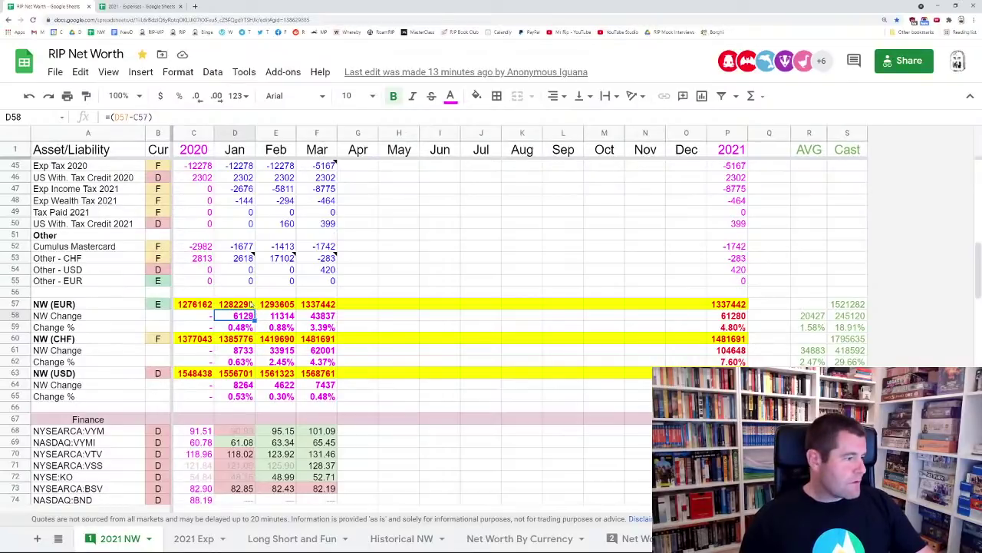
pyautogui.click(16, 316)
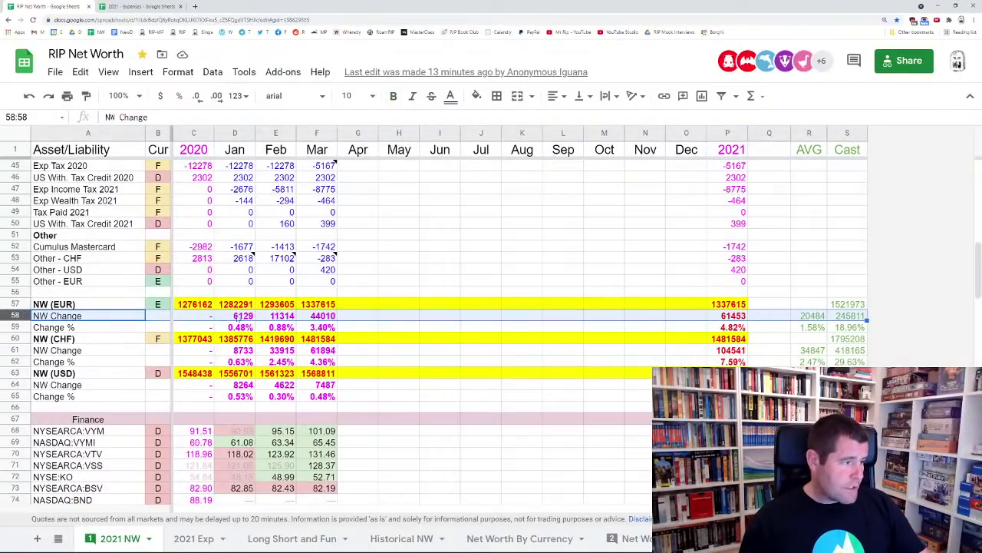
pyautogui.click(245, 316)
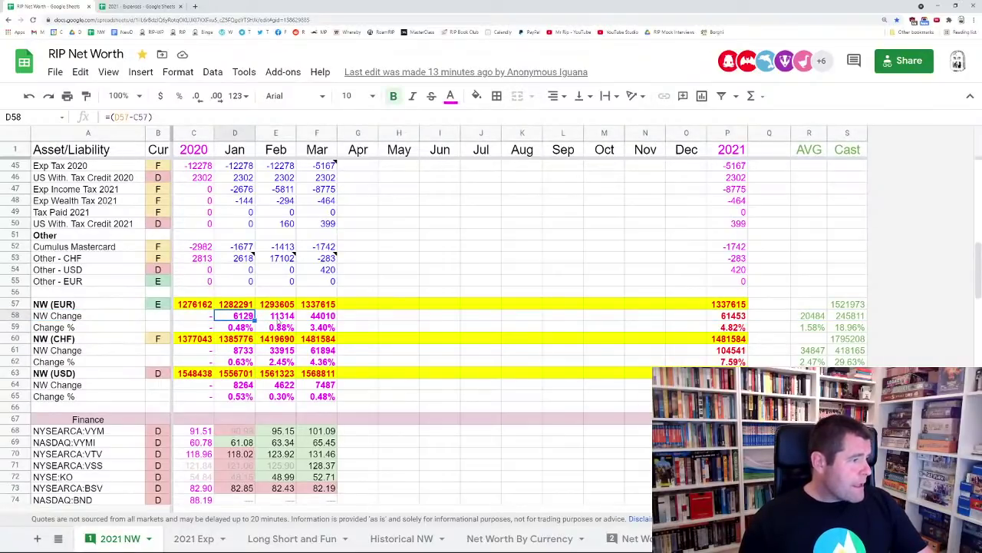
# Compare the February and March NW Change in EUR and CHF, and check the March NW (CHF) total
pyautogui.click(279, 318)
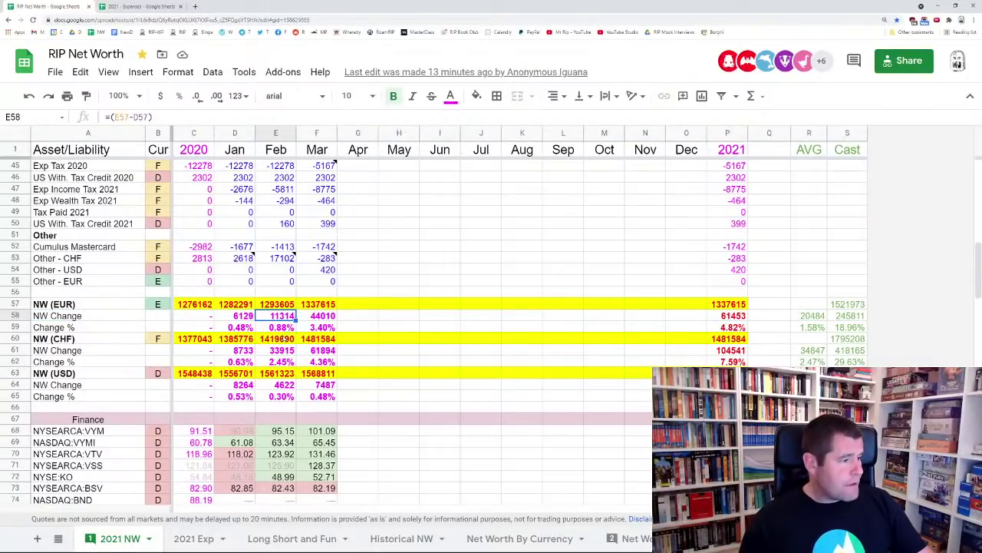
pyautogui.click(278, 350)
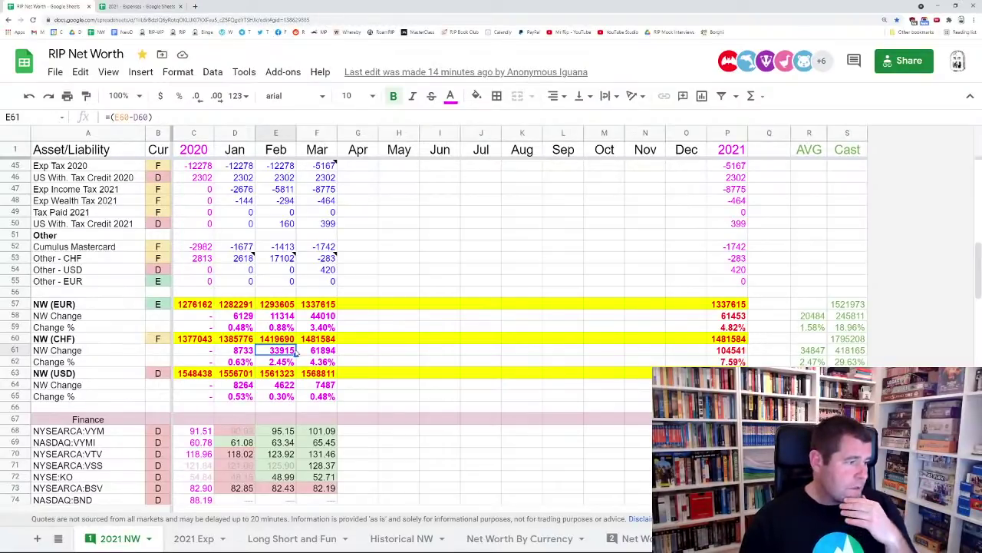
pyautogui.click(319, 321)
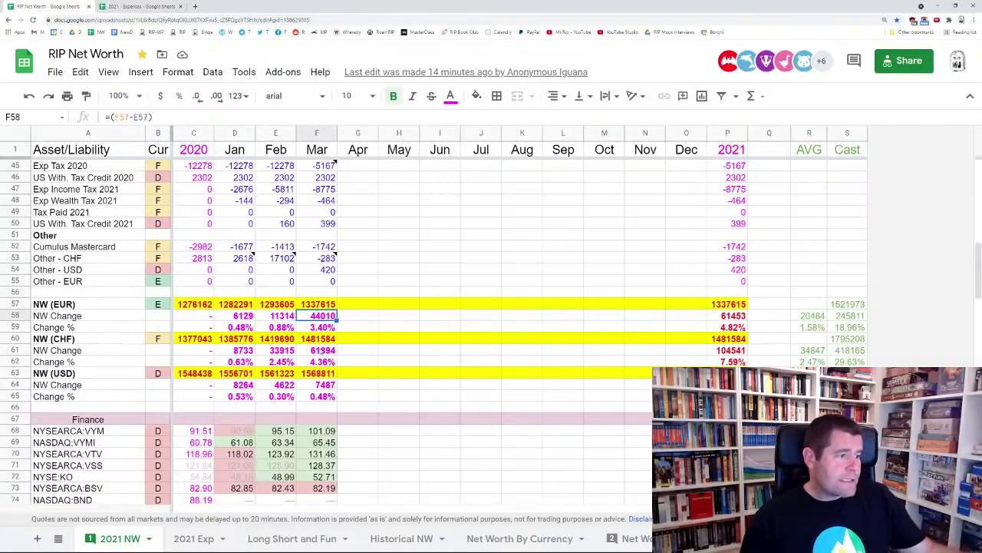
pyautogui.click(319, 350)
pyautogui.scroll(-2, 388, 396)
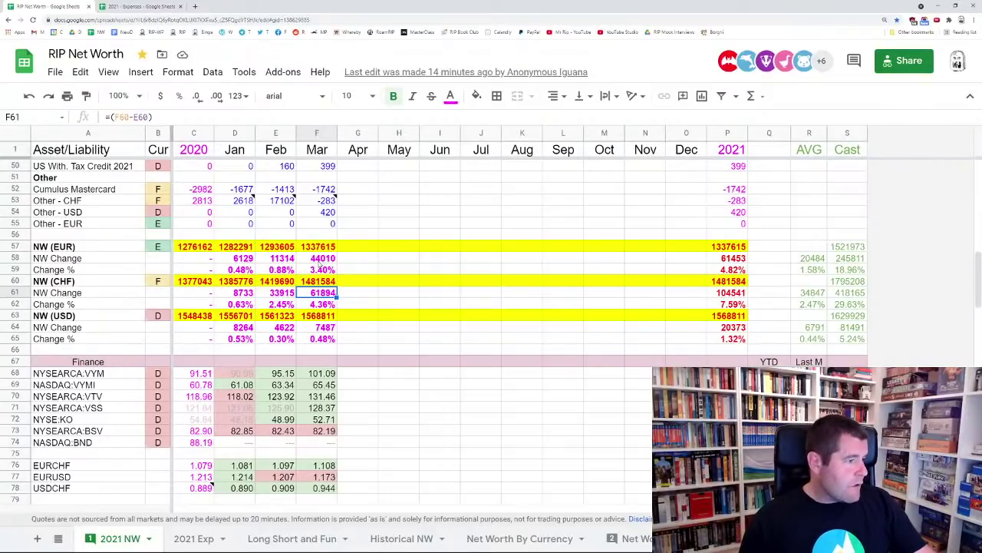
pyautogui.click(342, 296)
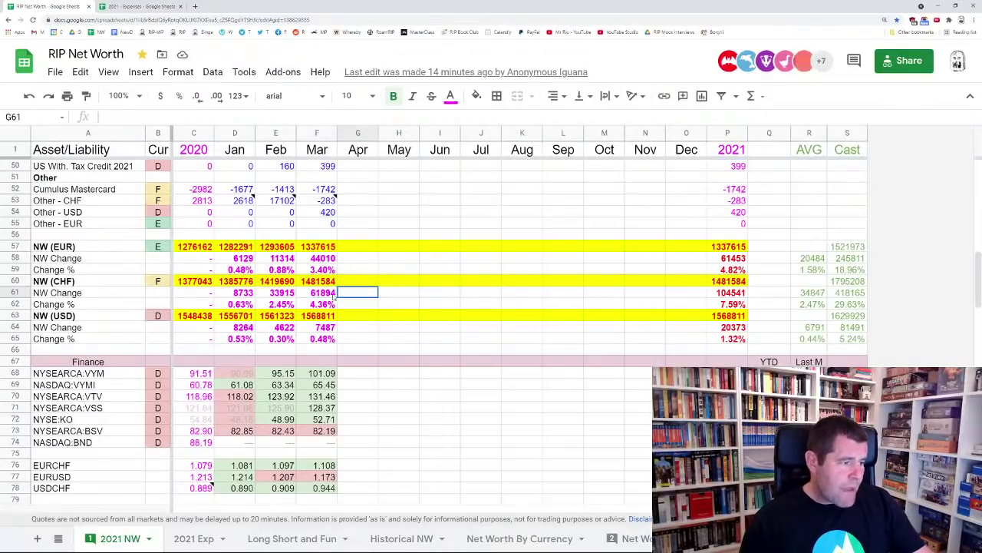
pyautogui.click(333, 296)
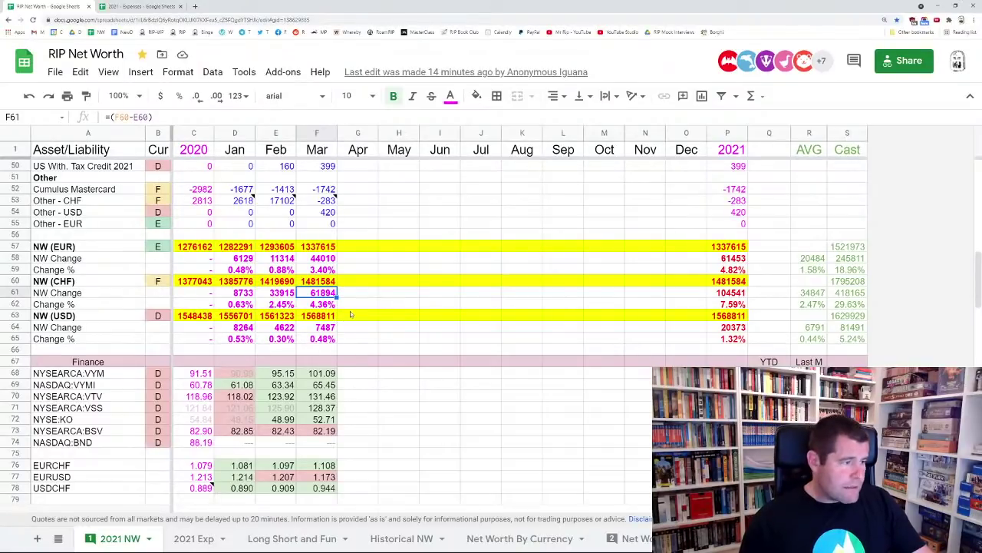
pyautogui.click(323, 284)
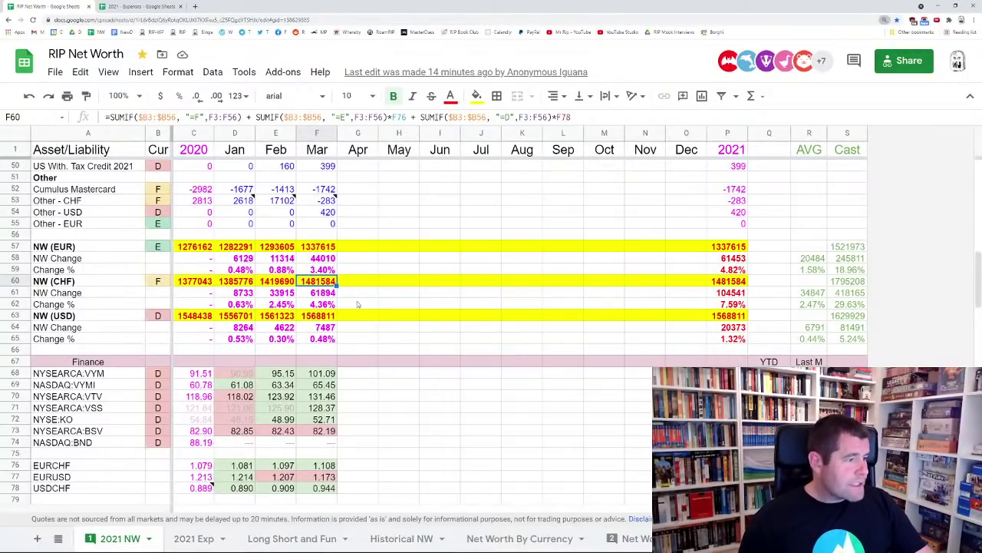
# Examine the NW Change for CHF and EUR in the 2021 year column
pyautogui.hotkey('ctrl', '+')
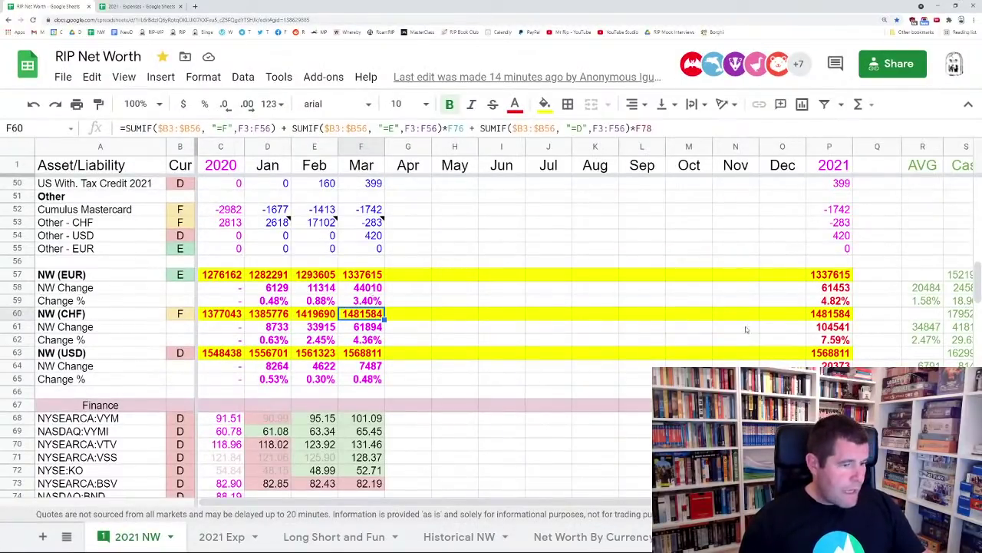
pyautogui.click(832, 327)
pyautogui.scroll(-1, 812, 318)
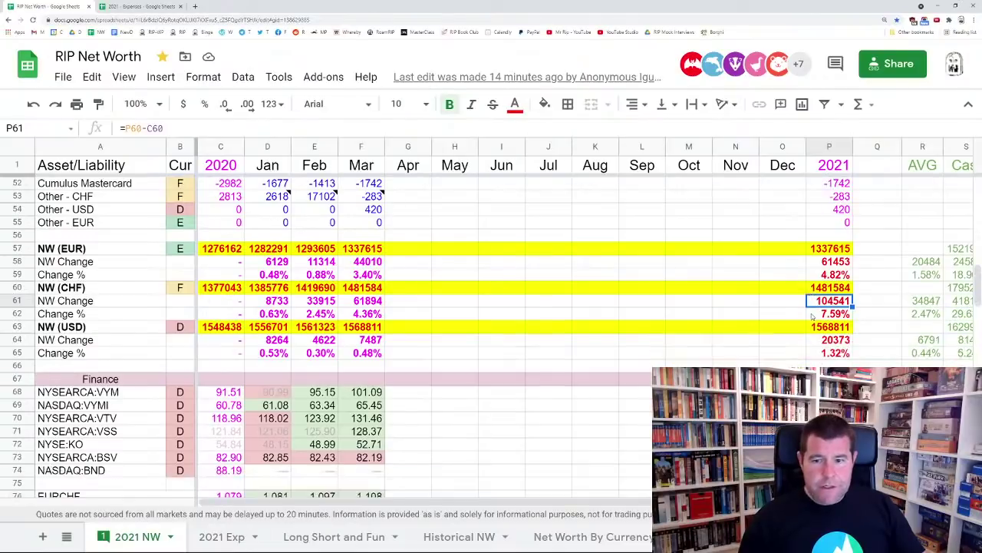
pyautogui.click(836, 262)
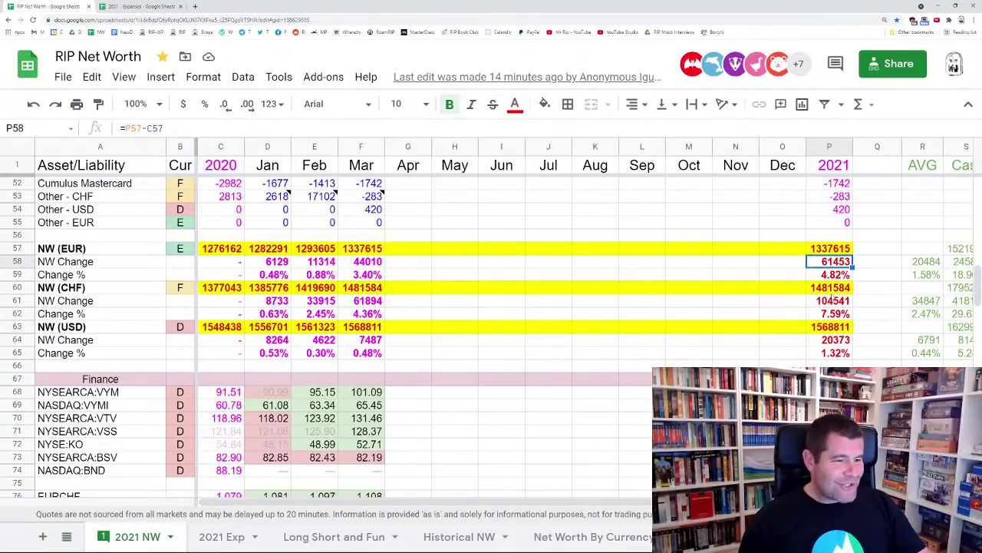
# Examine the 2021 NW Change in CHF, together with the March NW (CHF) total and its NW Change
pyautogui.click(832, 301)
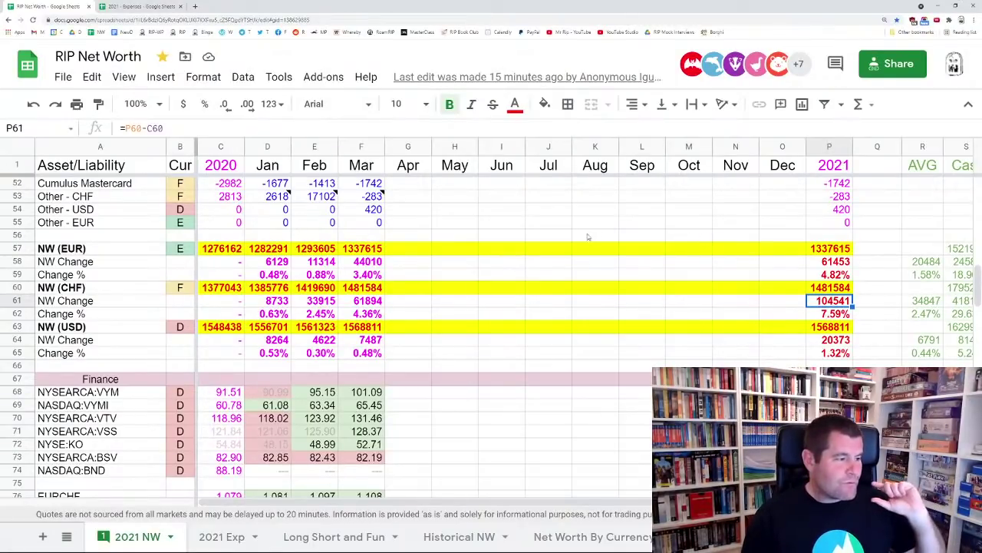
pyautogui.click(15, 287)
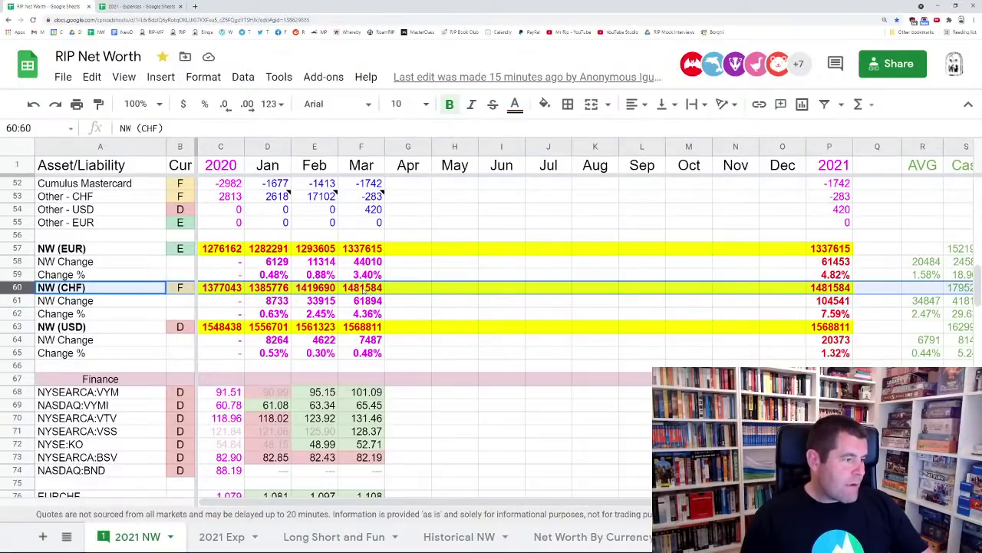
pyautogui.click(367, 289)
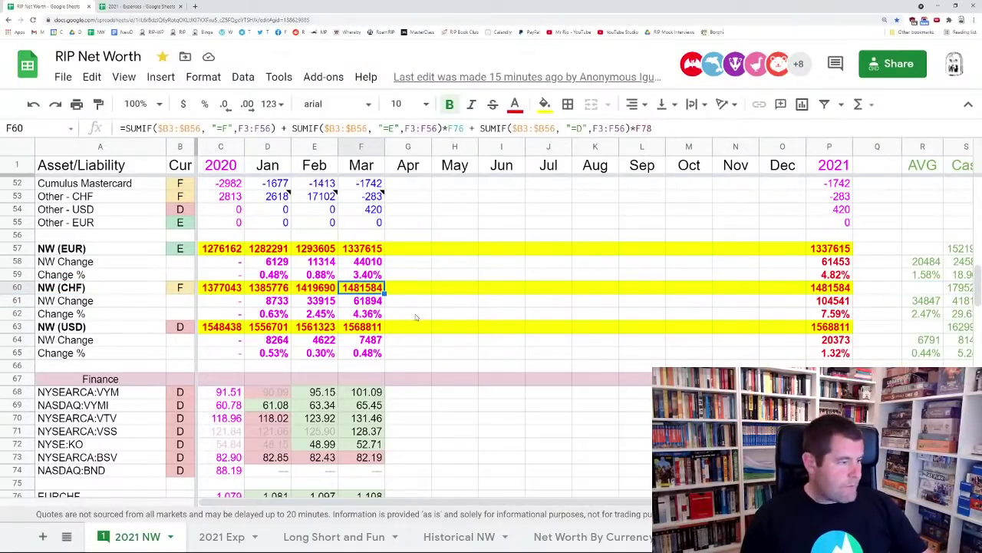
pyautogui.click(376, 302)
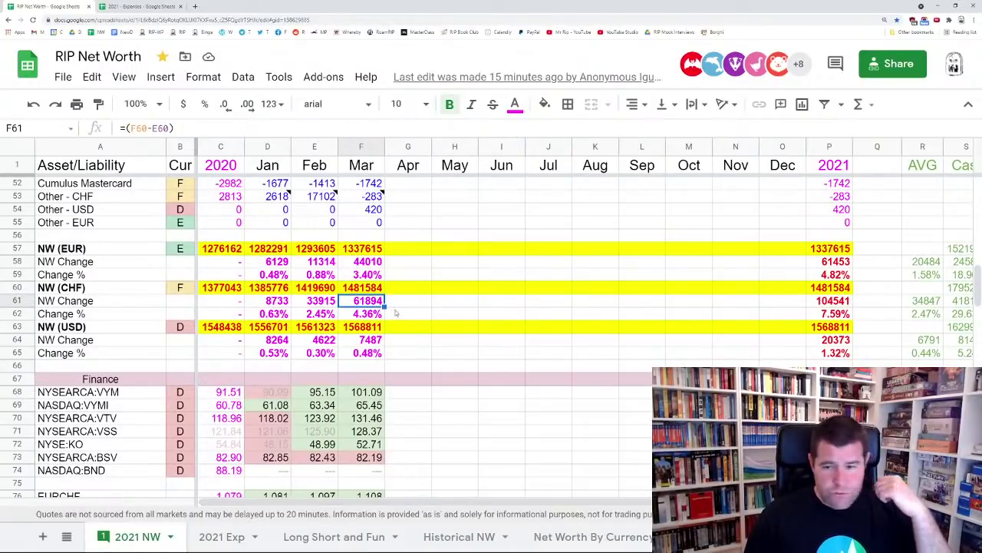
# Check the March USDCHF rate and the March NYSEARCA:BSV price in the Finance section
pyautogui.scroll(-3, 382, 304)
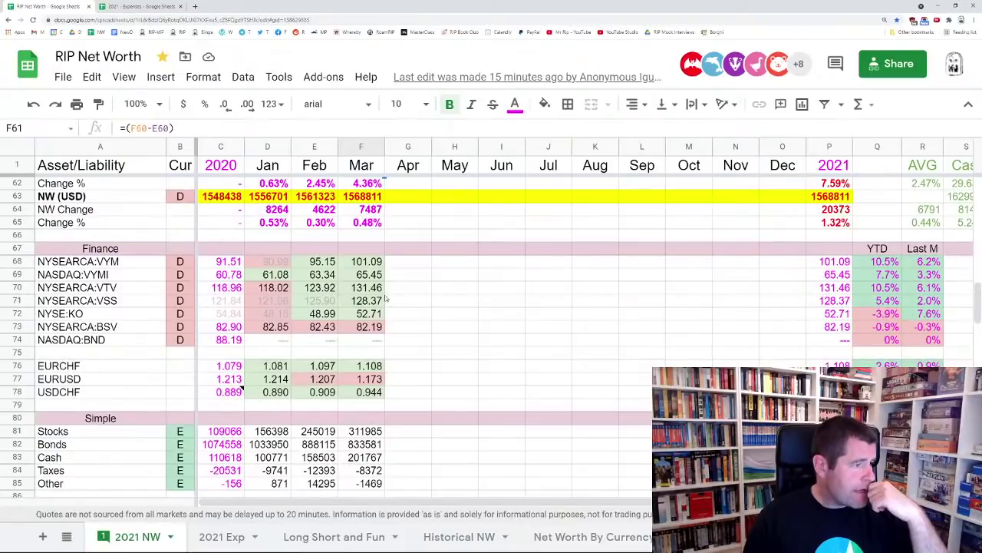
pyautogui.scroll(2, 382, 305)
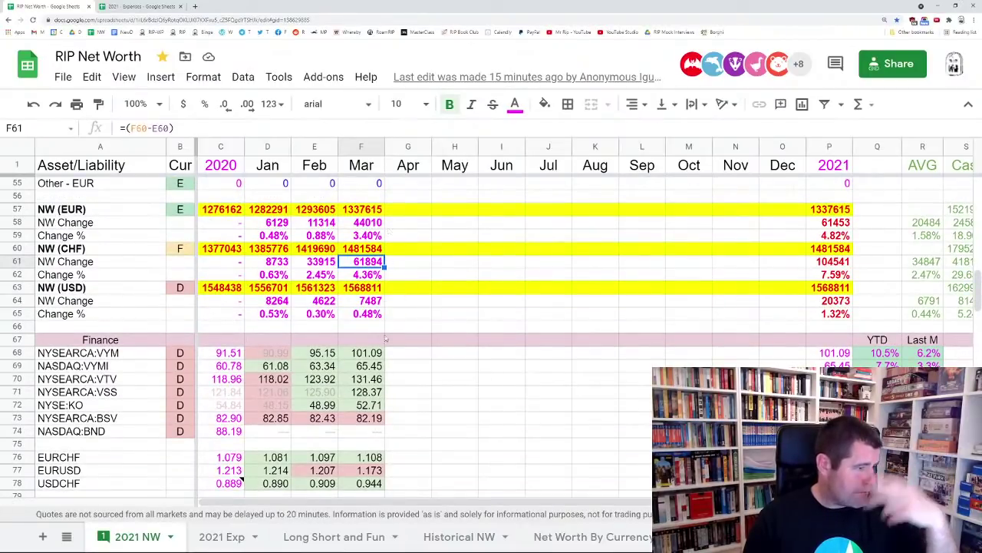
pyautogui.scroll(-1, 382, 413)
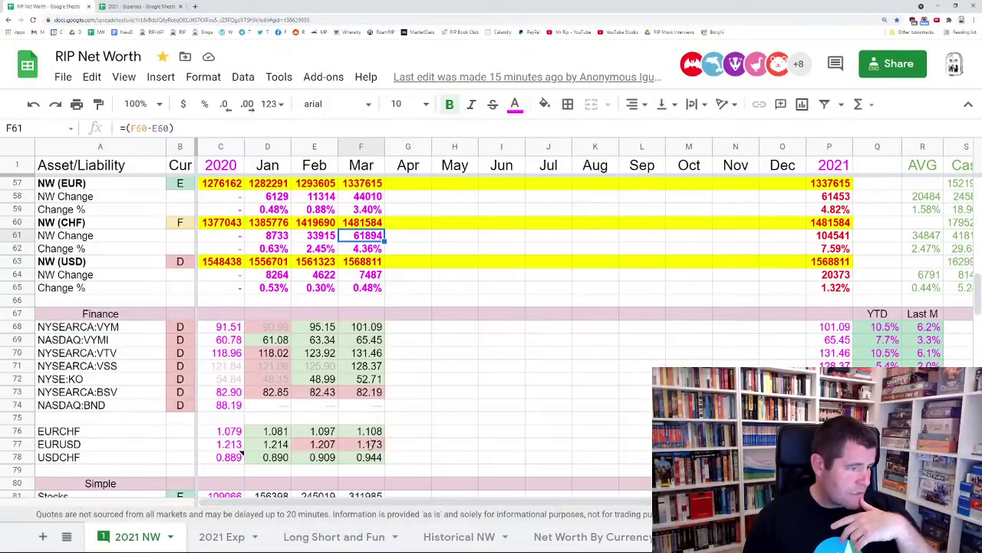
pyautogui.click(366, 459)
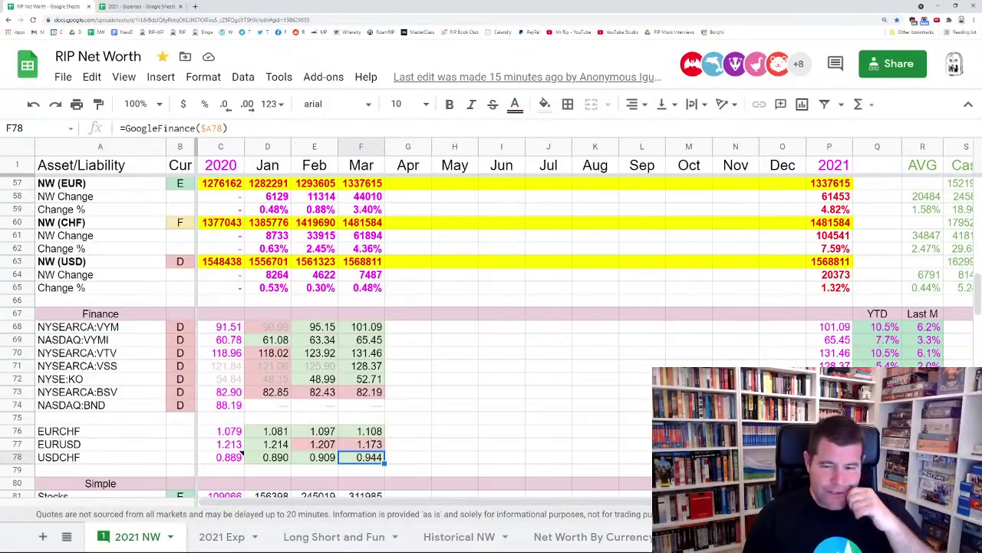
pyautogui.click(375, 394)
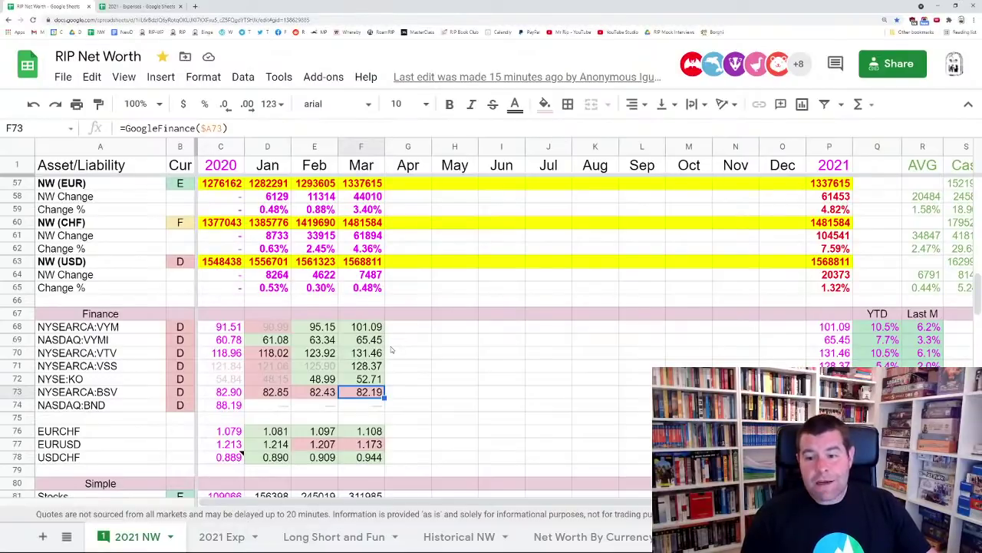
pyautogui.scroll(-1, 370, 353)
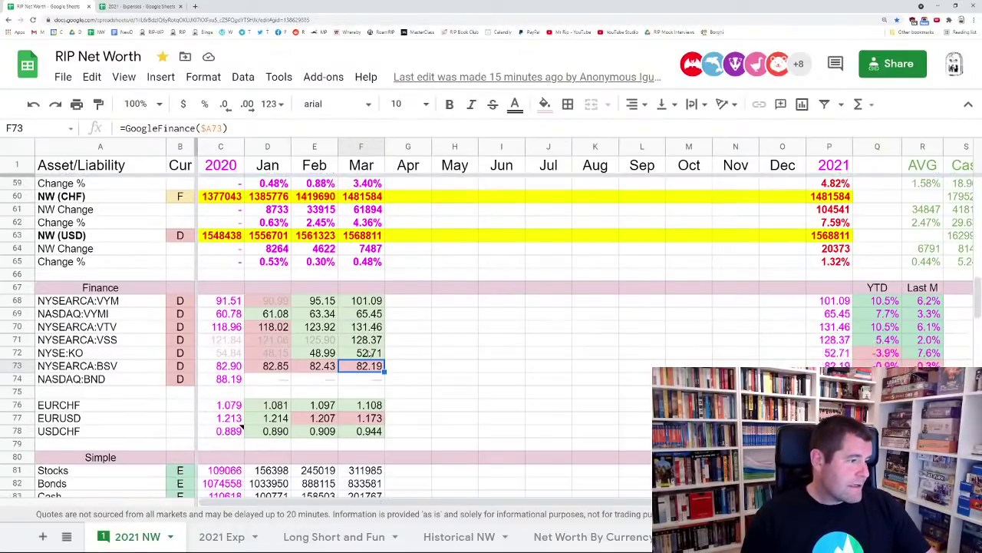
# Compare the January and February EUR NW Change with the March and 2021 CHF changes, and check the 2020 and 2021 NW (CHF) totals
pyautogui.scroll(3, 369, 353)
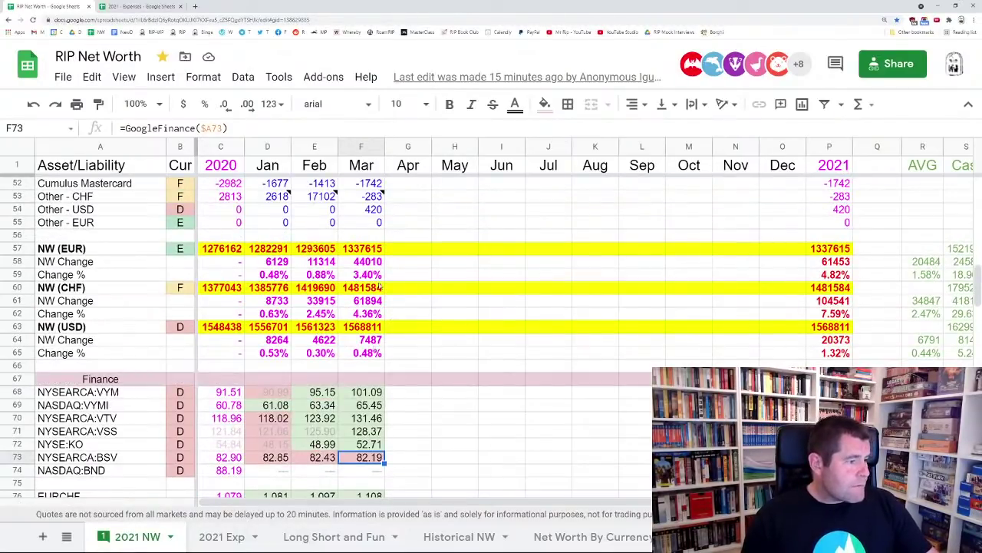
pyautogui.moveTo(336, 274); pyautogui.dragTo(265, 262)
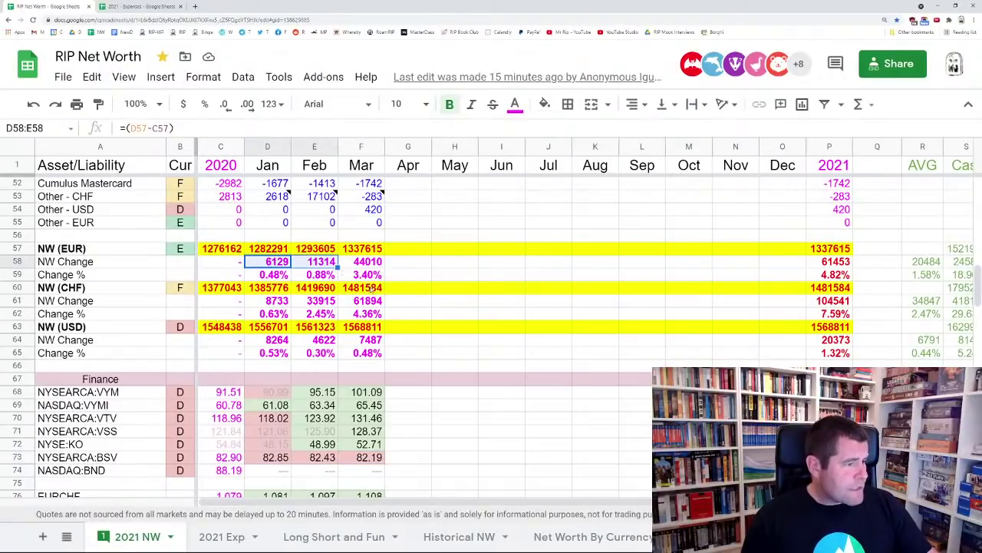
pyautogui.click(365, 300)
pyautogui.click(841, 300)
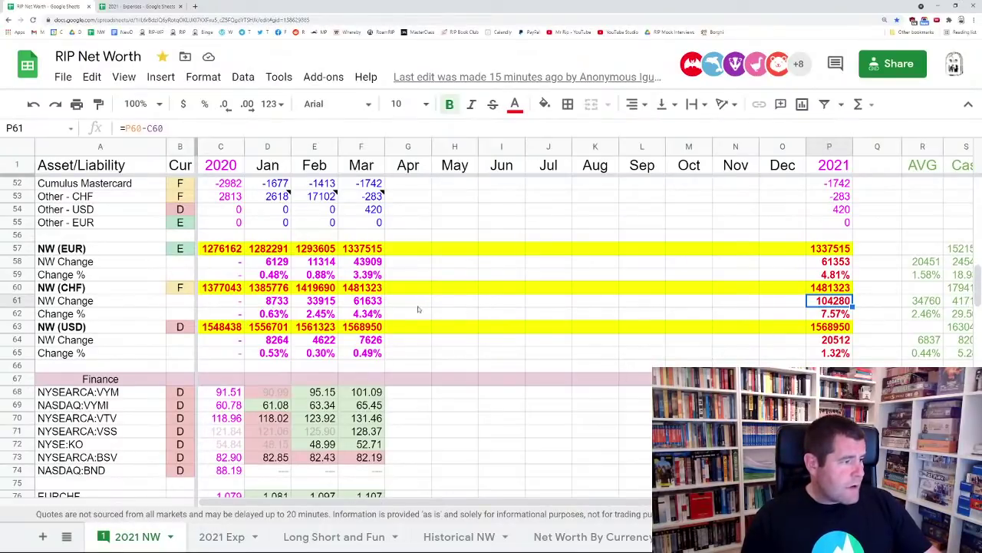
pyautogui.click(222, 289)
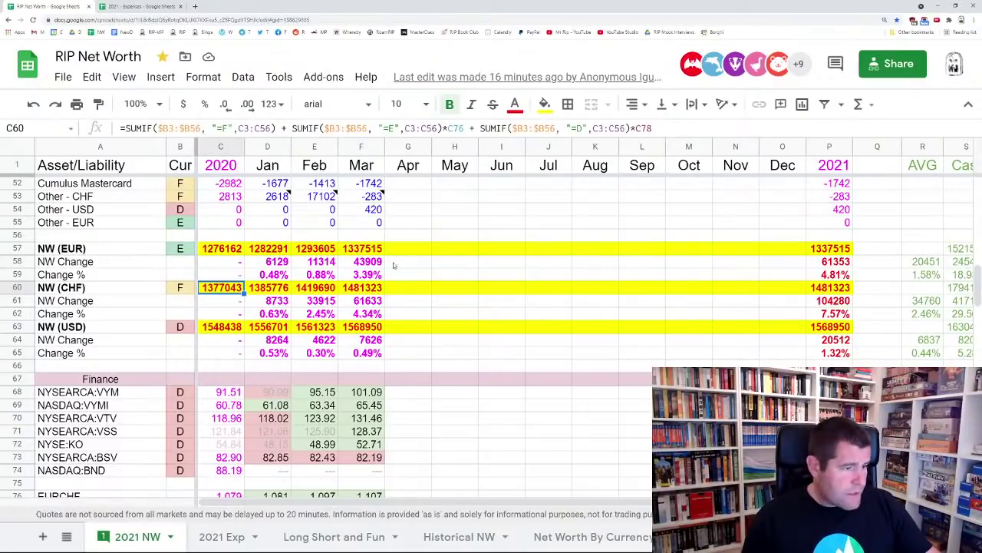
pyautogui.click(820, 290)
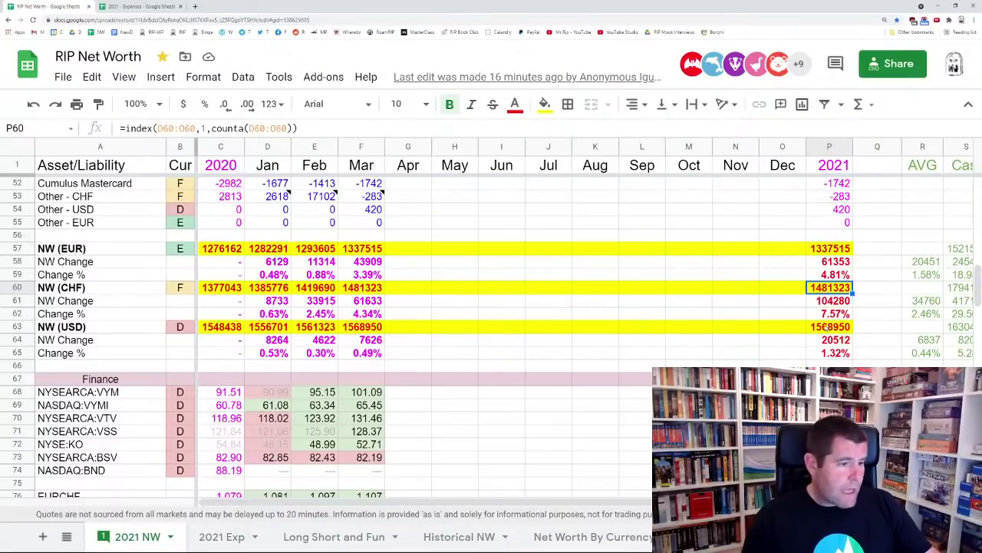
pyautogui.click(821, 304)
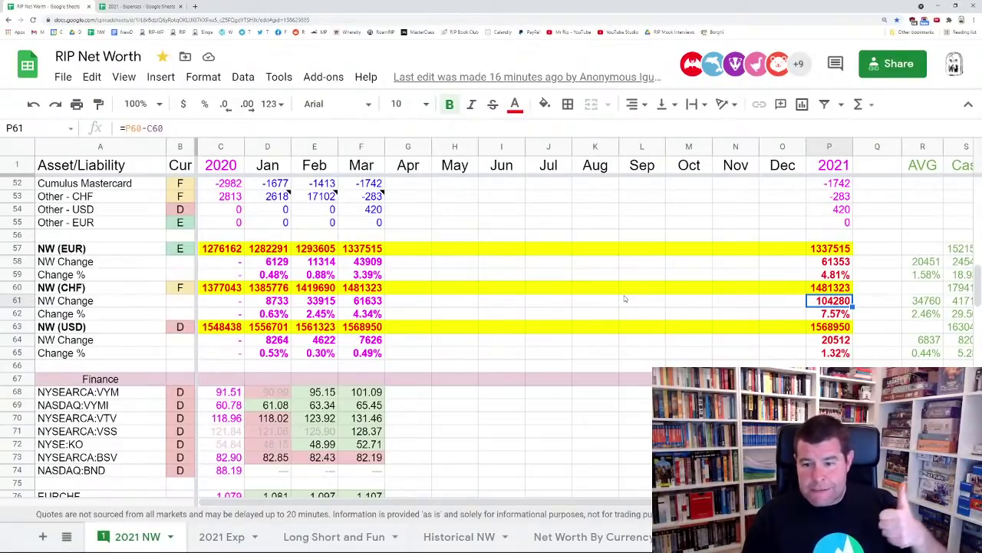
# Look through the Finance, Simple and Currencies Split sections down to the Cash Flow section
pyautogui.scroll(-10, 625, 302)
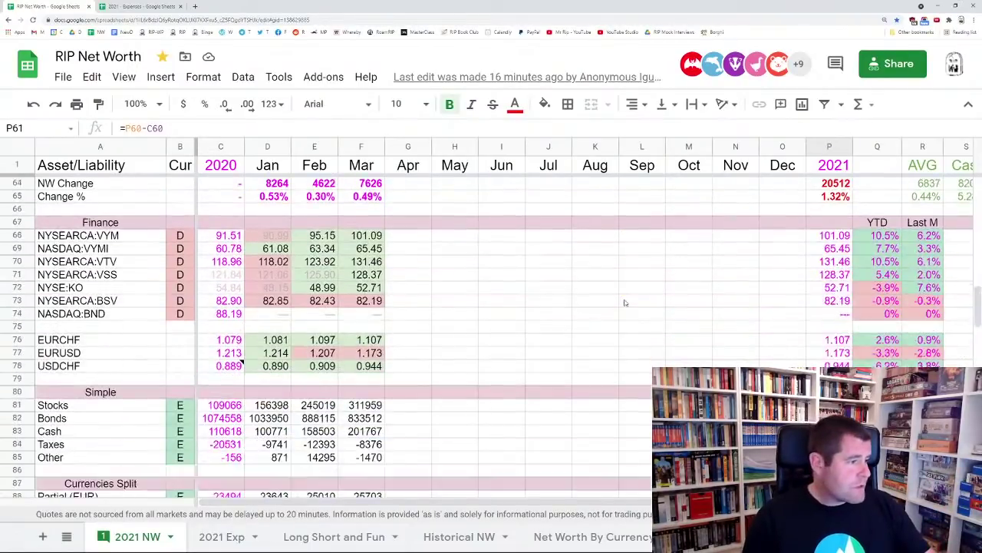
pyautogui.scroll(-2, 607, 303)
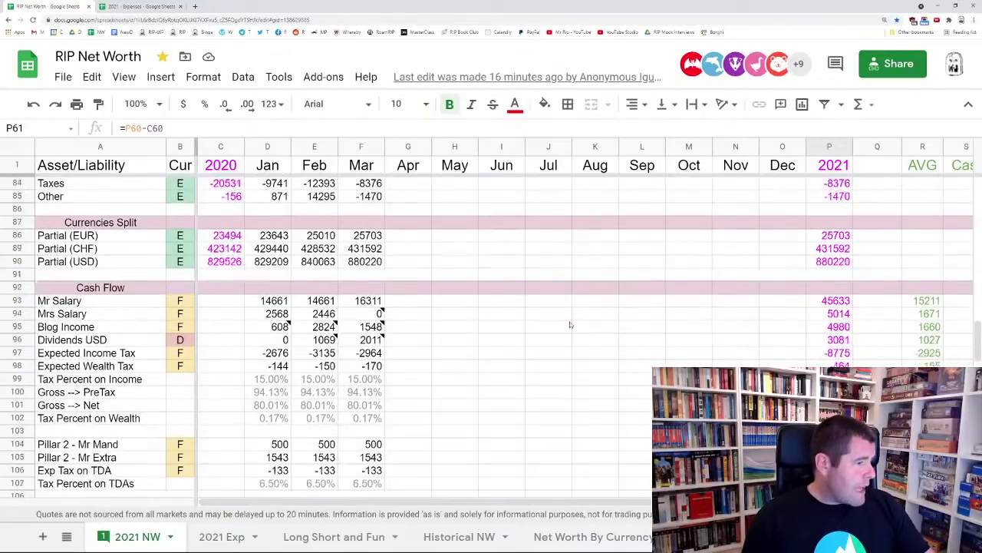
pyautogui.scroll(7, 561, 324)
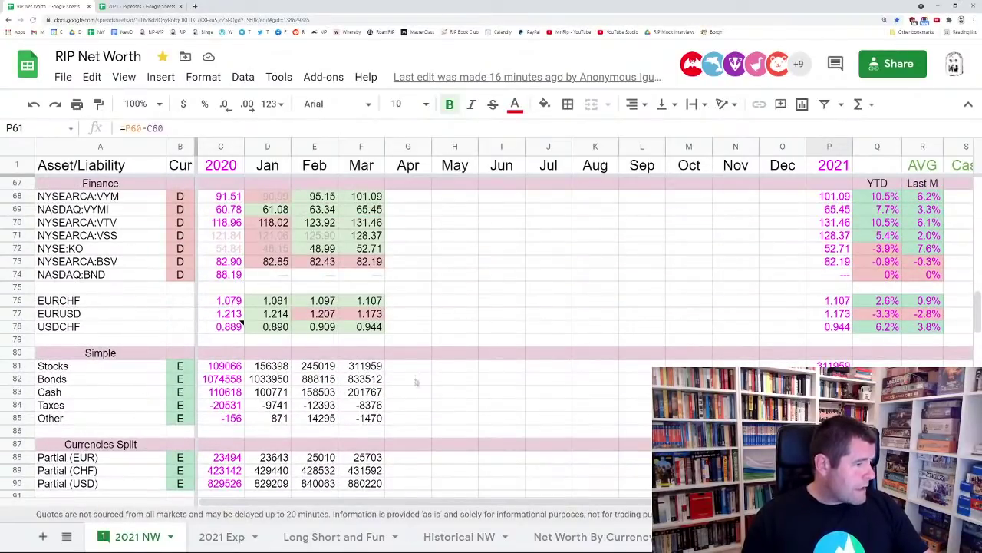
pyautogui.scroll(-4, 399, 380)
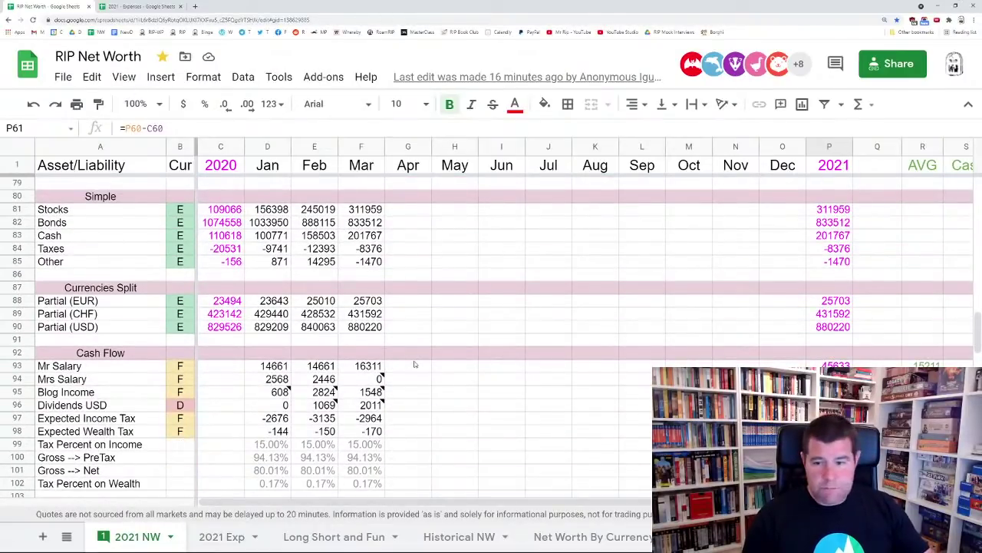
pyautogui.scroll(-3, 421, 356)
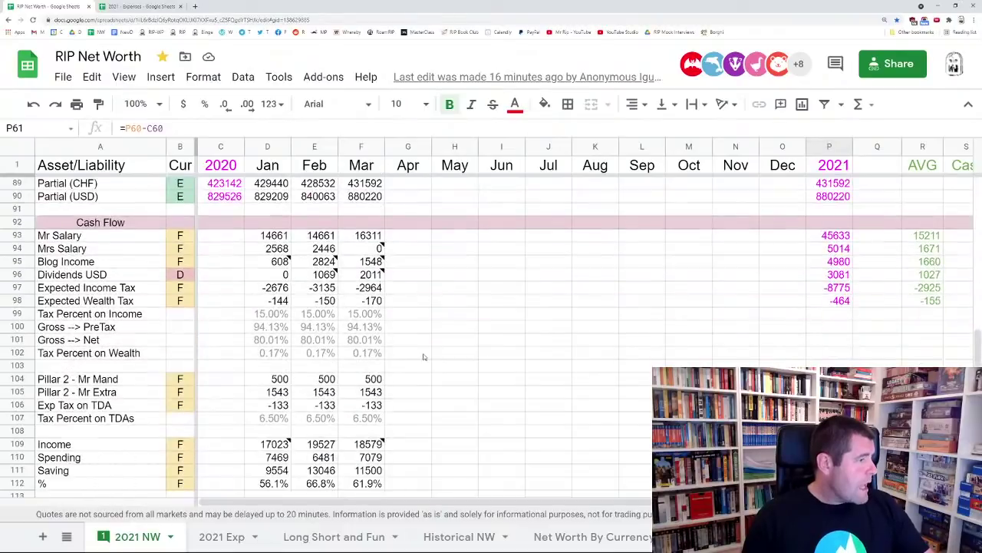
pyautogui.scroll(-1, 424, 307)
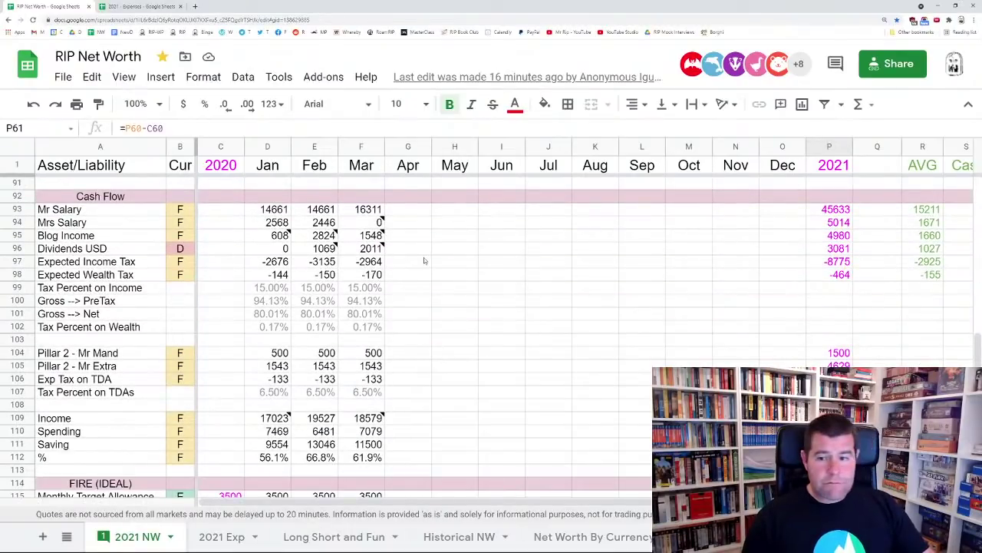
# Compare the January, February and March values of the Mr Salary row in Cash Flow
pyautogui.click(359, 210)
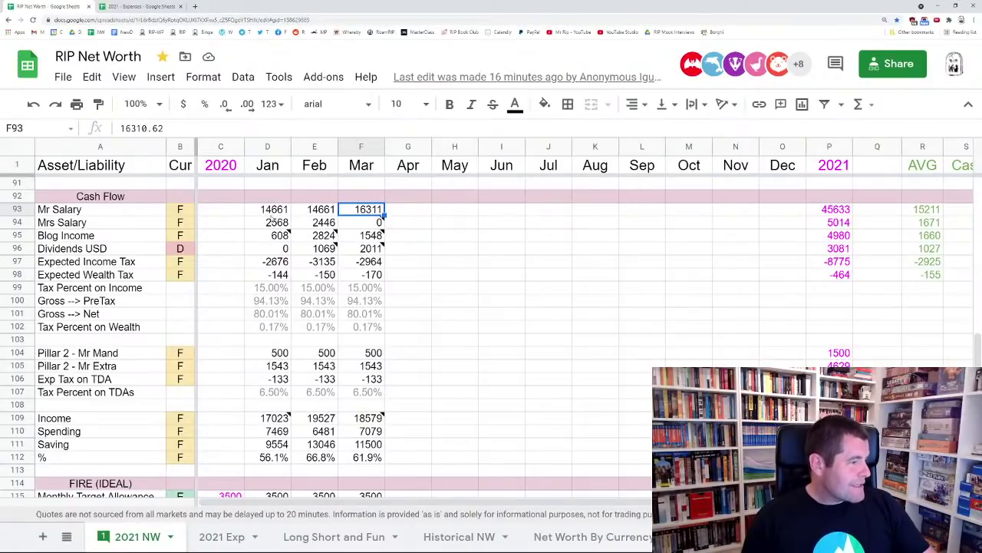
pyautogui.moveTo(363, 223)
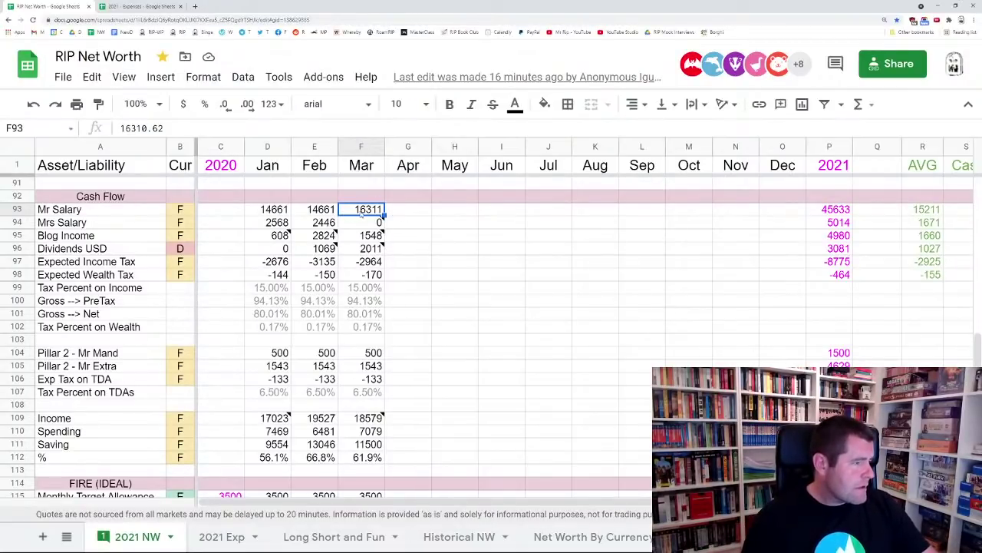
pyautogui.click(330, 210)
pyautogui.click(280, 214)
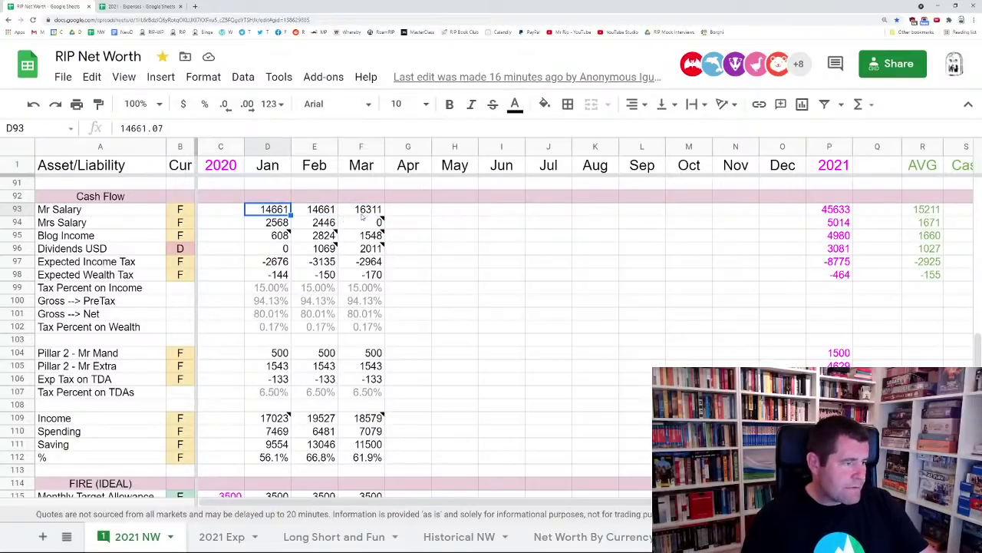
pyautogui.click(315, 216)
pyautogui.click(360, 211)
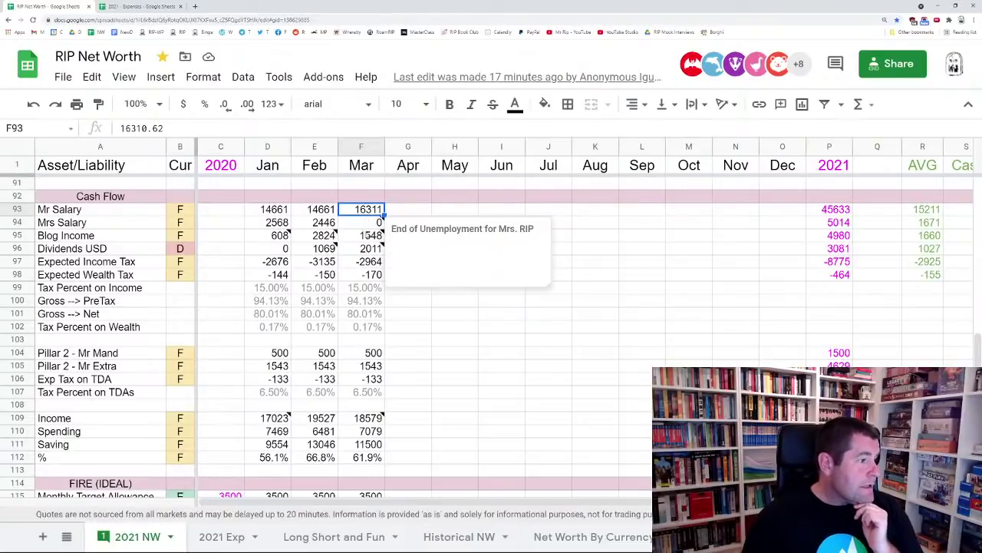
# Read the January and March Blog Income notes and check the February entry
pyautogui.moveTo(267, 237)
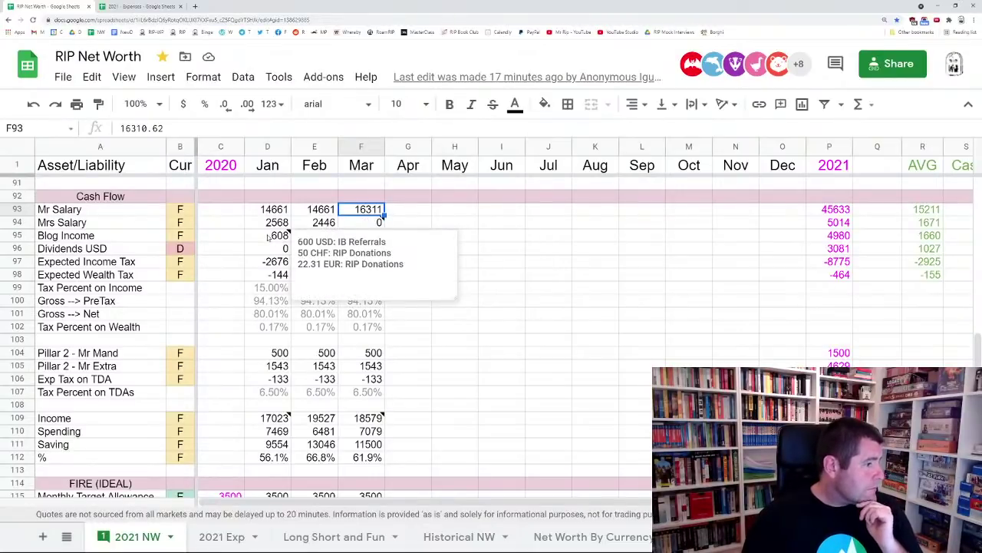
pyautogui.click(482, 237)
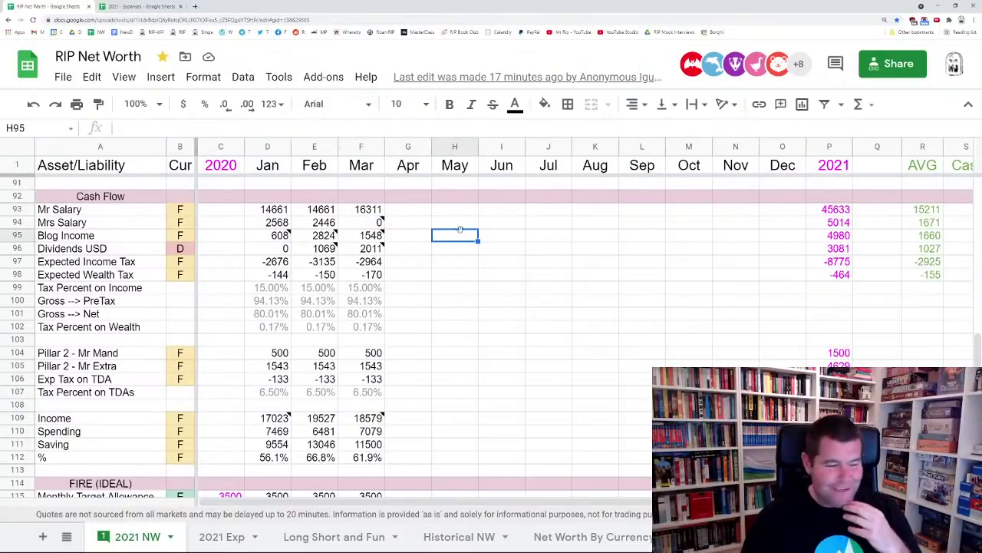
pyautogui.click(372, 238)
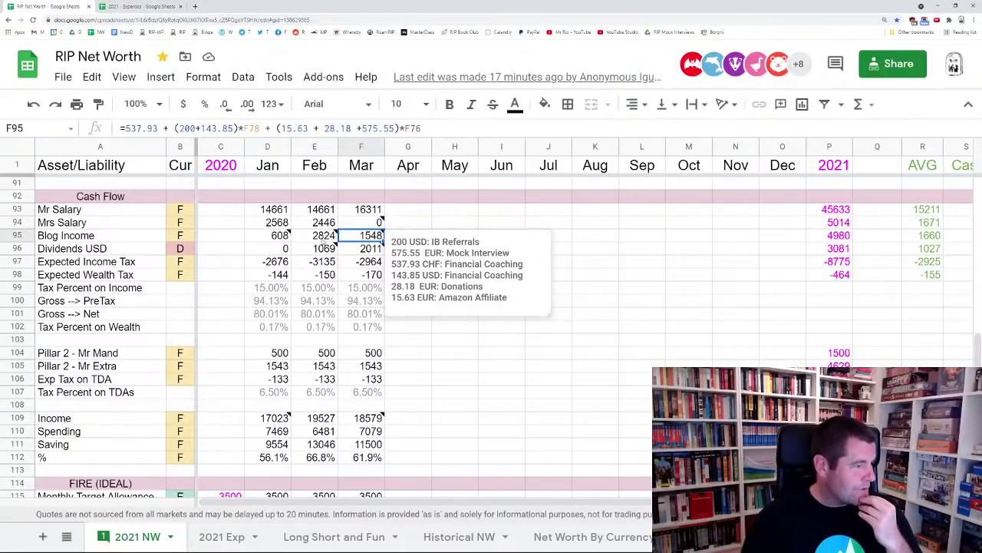
pyautogui.click(324, 242)
pyautogui.click(429, 216)
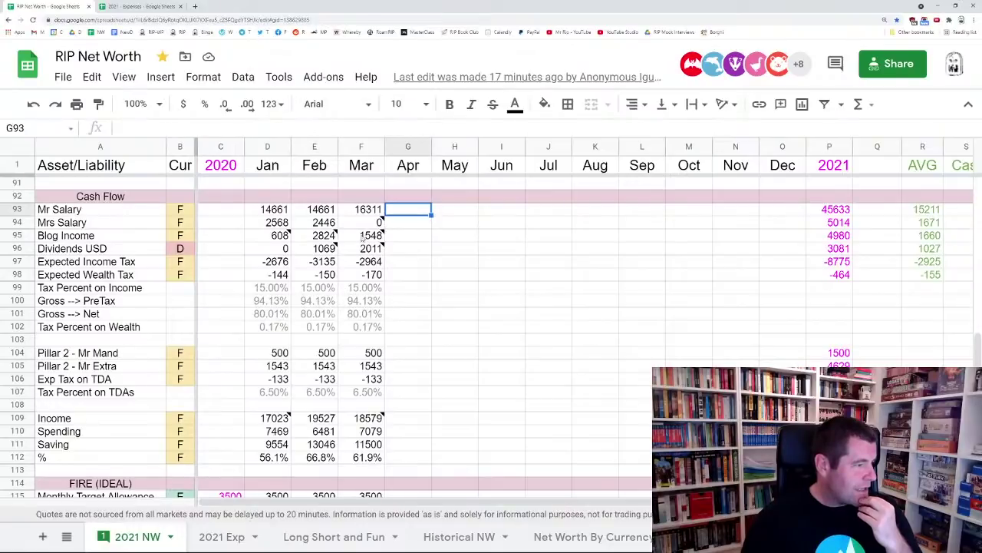
# Compare the February and March Blog Income notes, focusing on the IB Referrals amount in the March note
pyautogui.click(362, 239)
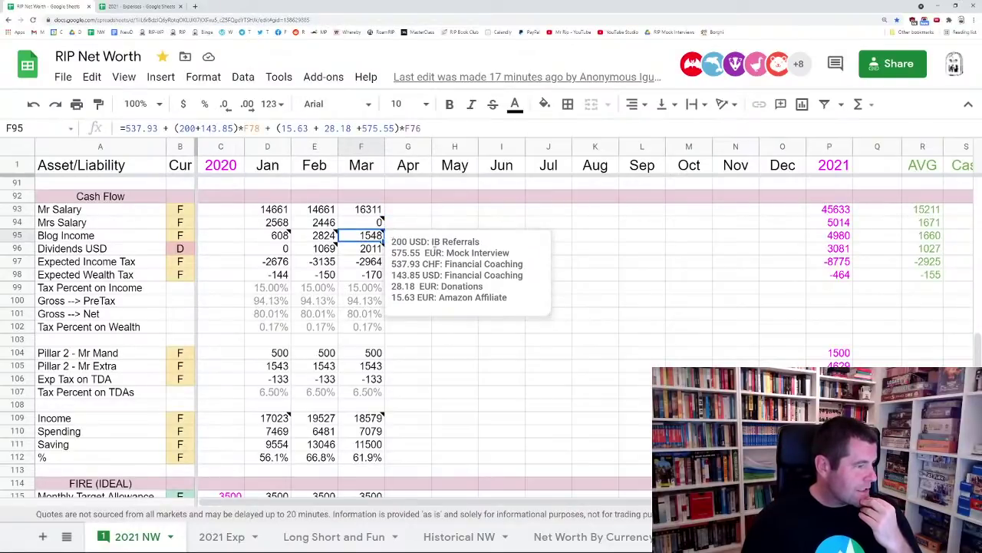
pyautogui.click(324, 238)
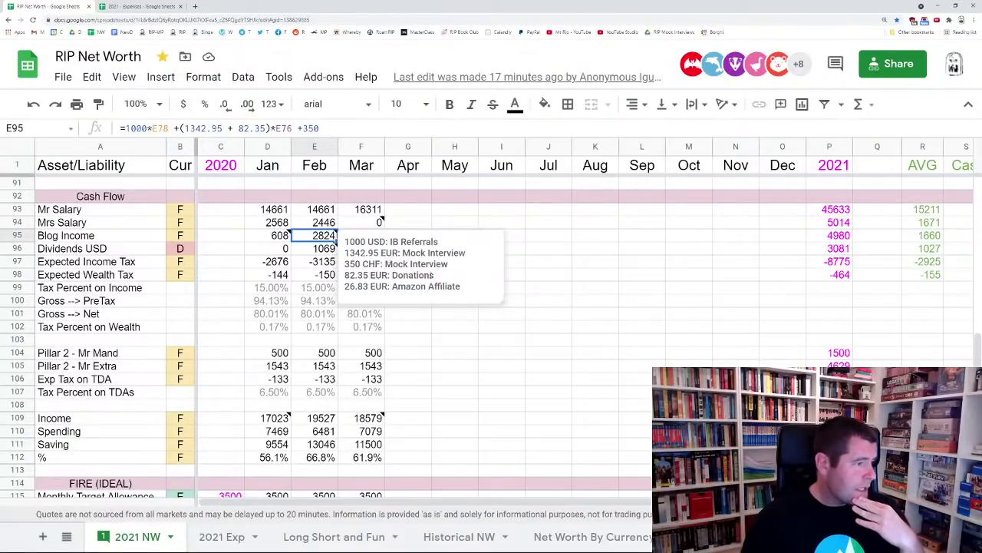
pyautogui.click(536, 255)
pyautogui.click(364, 237)
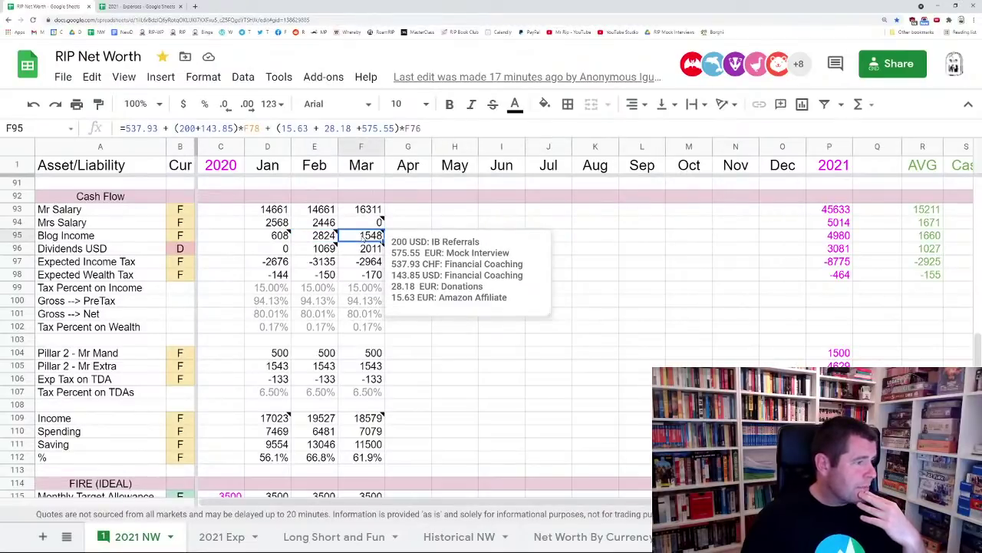
pyautogui.moveTo(393, 240); pyautogui.dragTo(429, 241)
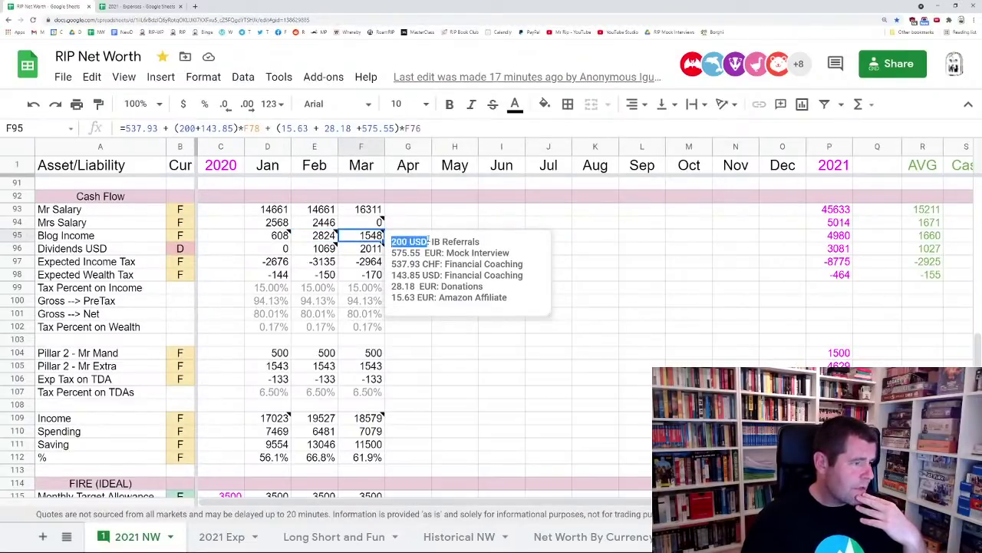
pyautogui.click(468, 241)
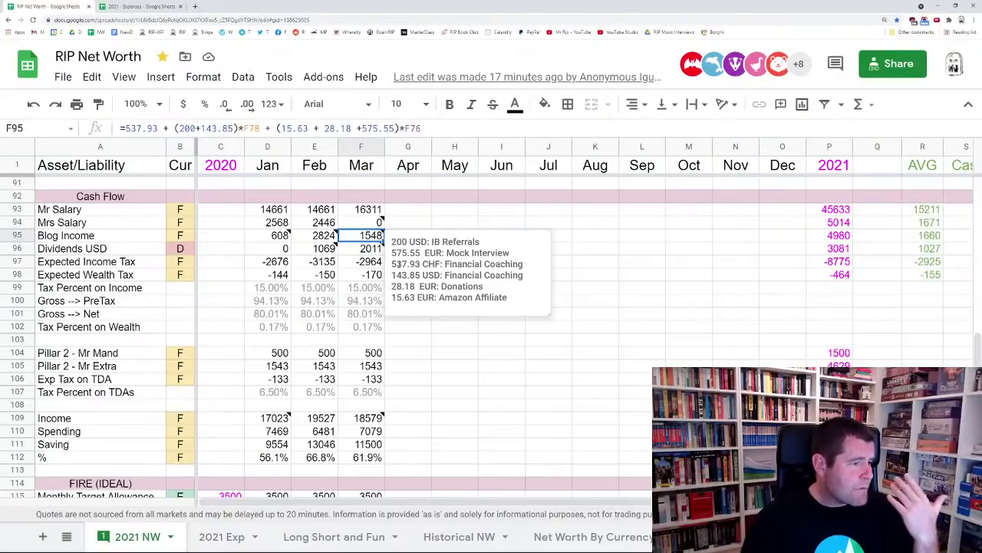
# Examine the two Financial Coaching entries in the March Blog Income note
pyautogui.moveTo(392, 264); pyautogui.dragTo(537, 280)
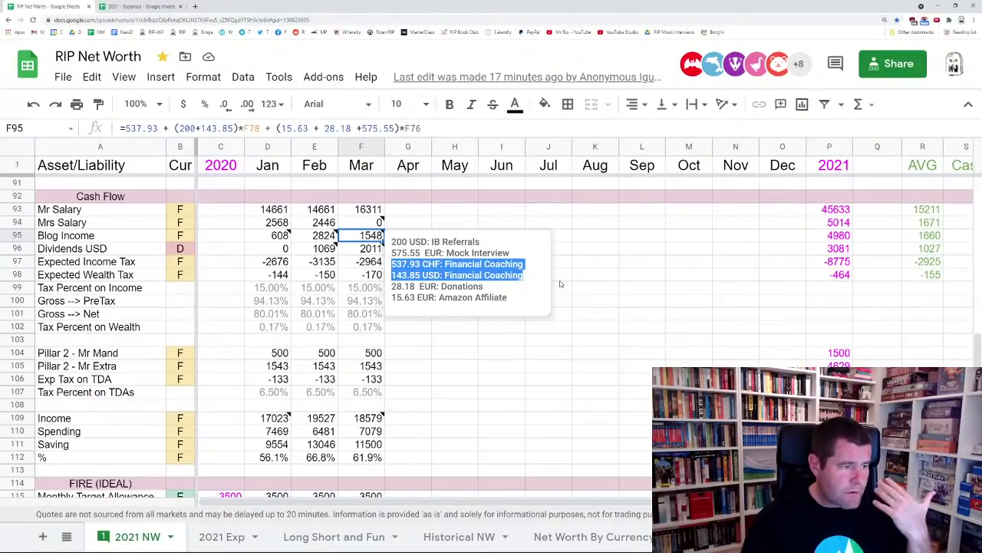
pyautogui.click(591, 275)
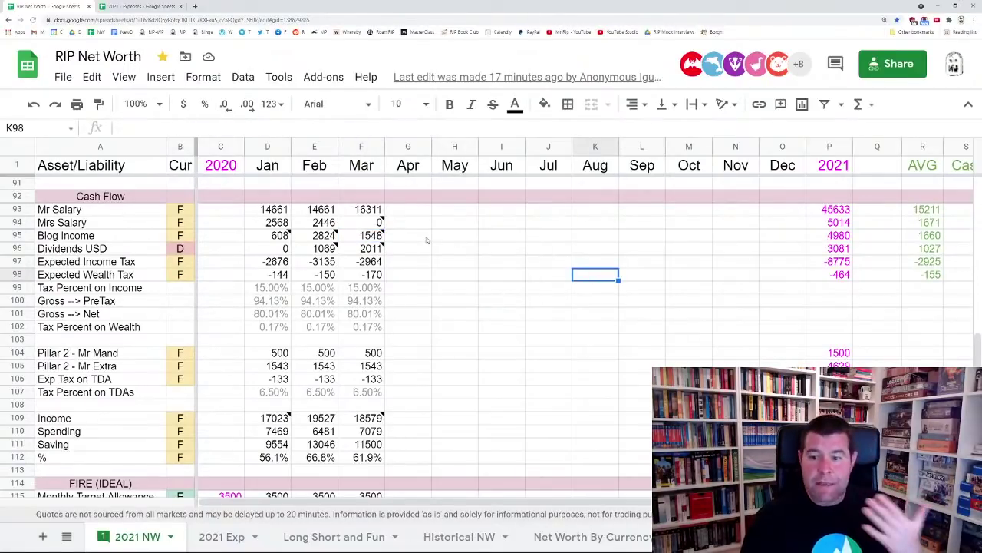
pyautogui.click(371, 237)
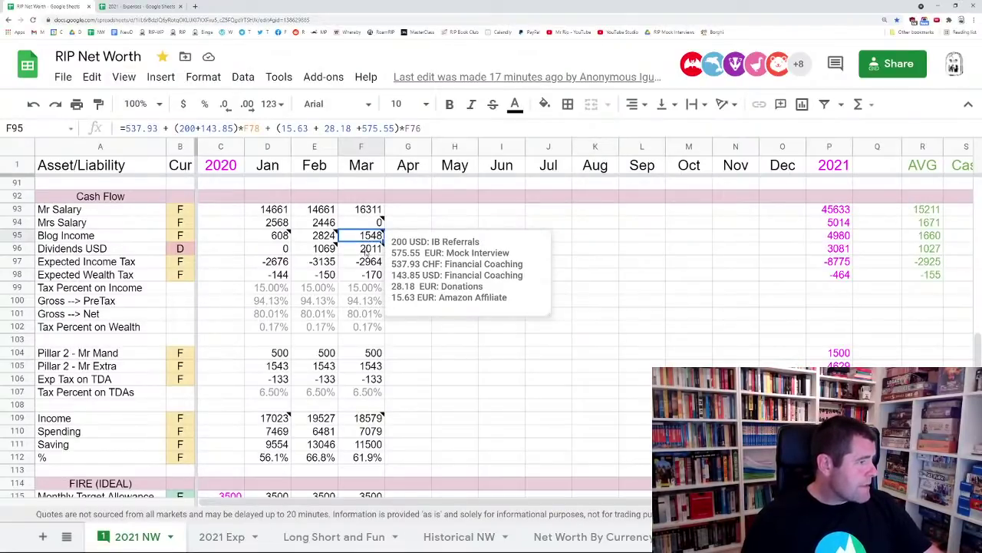
# Read the March Dividends USD note, going through the BSV, KO, VYM, VYMI and VTV payouts
pyautogui.click(368, 252)
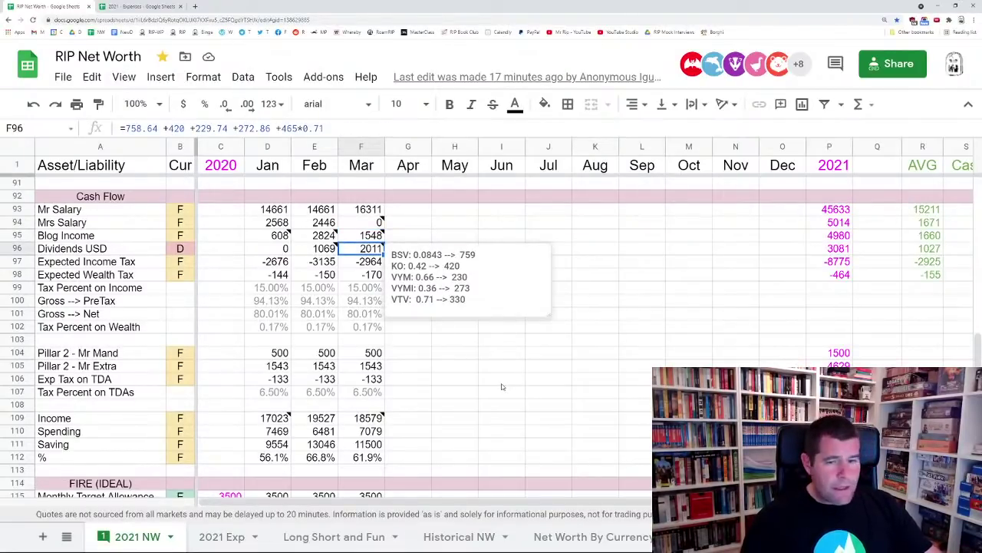
pyautogui.moveTo(361, 253)
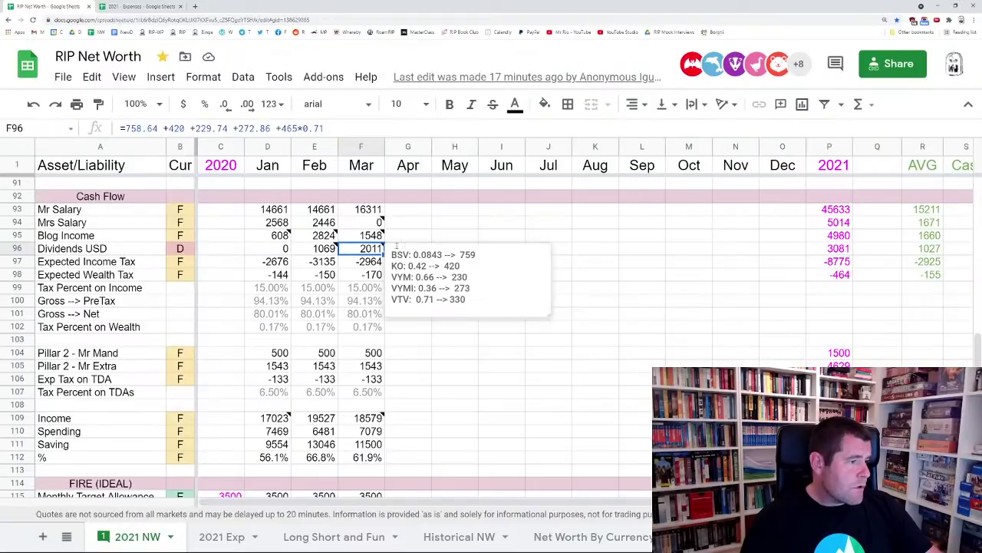
pyautogui.moveTo(391, 254); pyautogui.dragTo(445, 254)
pyautogui.doubleClick(468, 255)
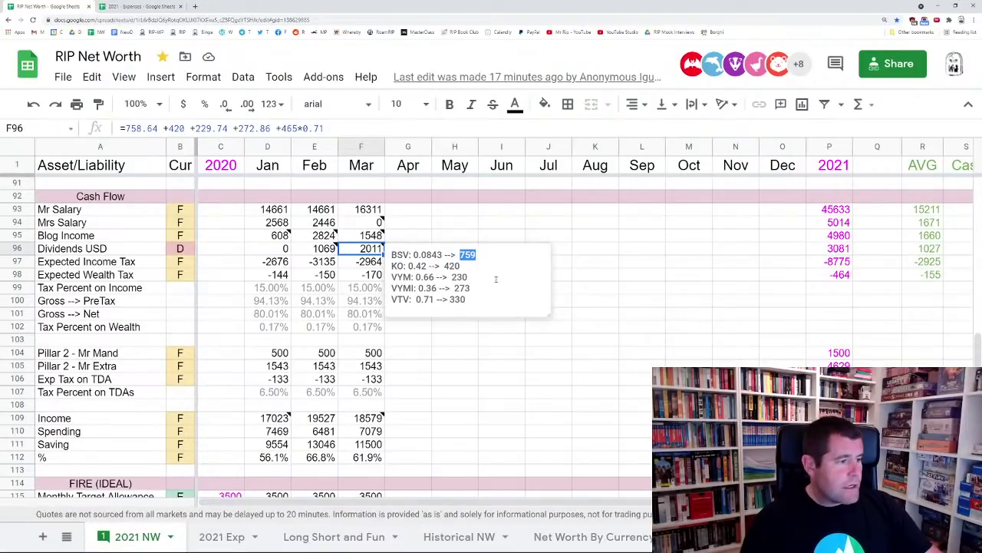
pyautogui.doubleClick(453, 265)
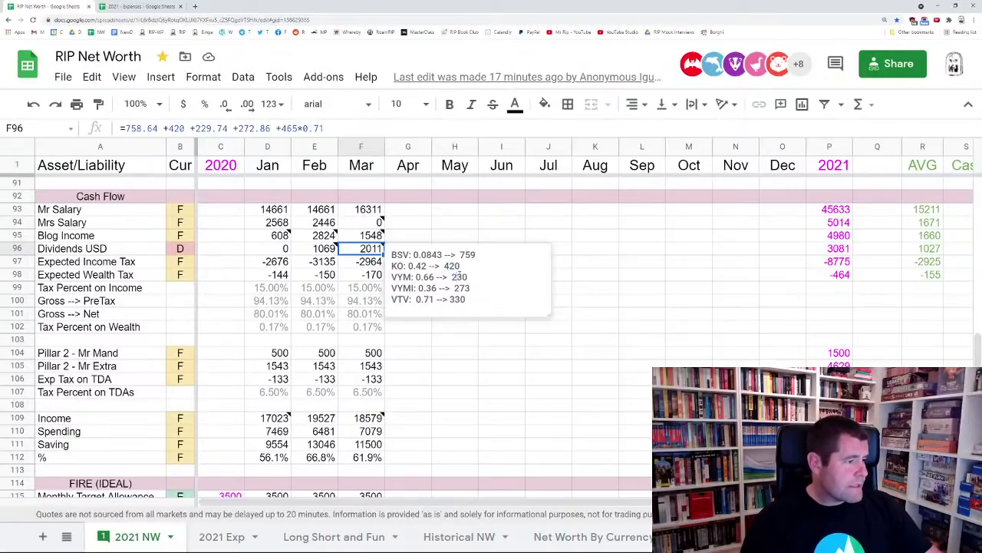
pyautogui.doubleClick(459, 277)
pyautogui.doubleClick(461, 287)
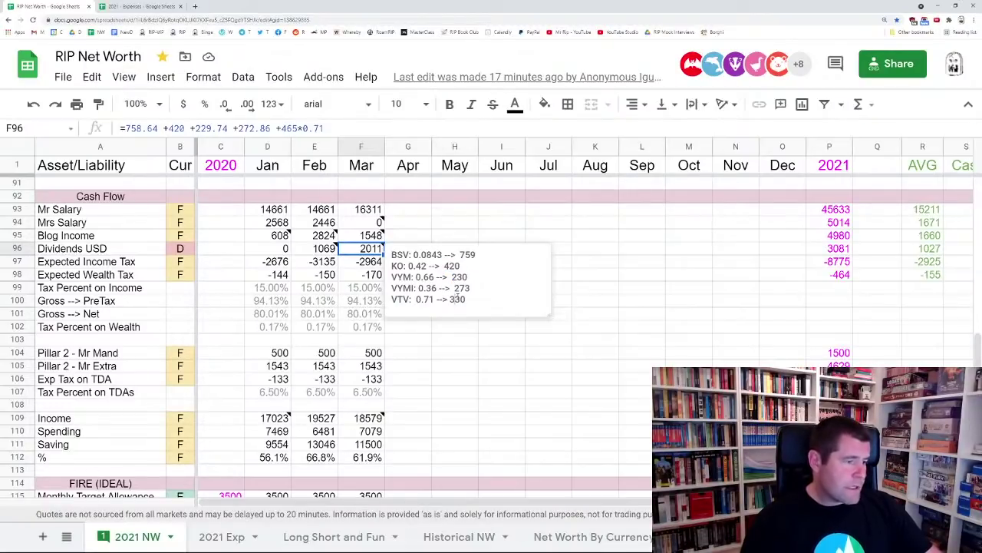
pyautogui.click(461, 330)
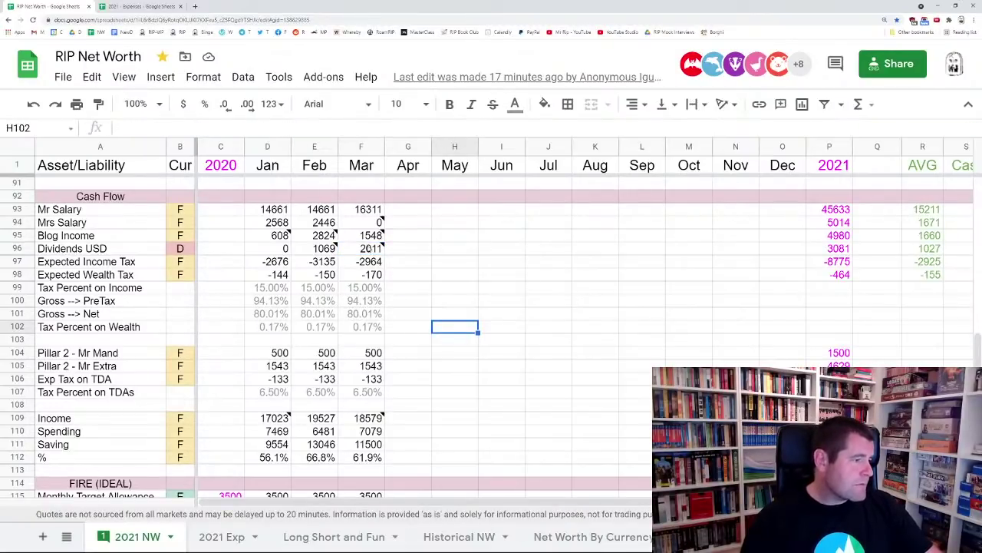
pyautogui.click(372, 250)
# Inspect the March Expected Income Tax and total Income cells in Cash Flow
pyautogui.click(363, 262)
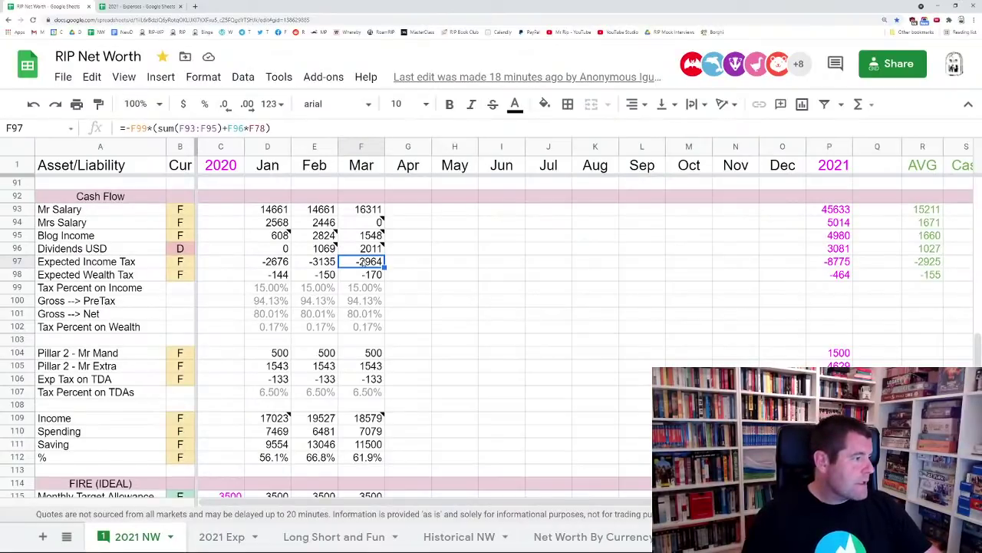
pyautogui.scroll(-1, 394, 334)
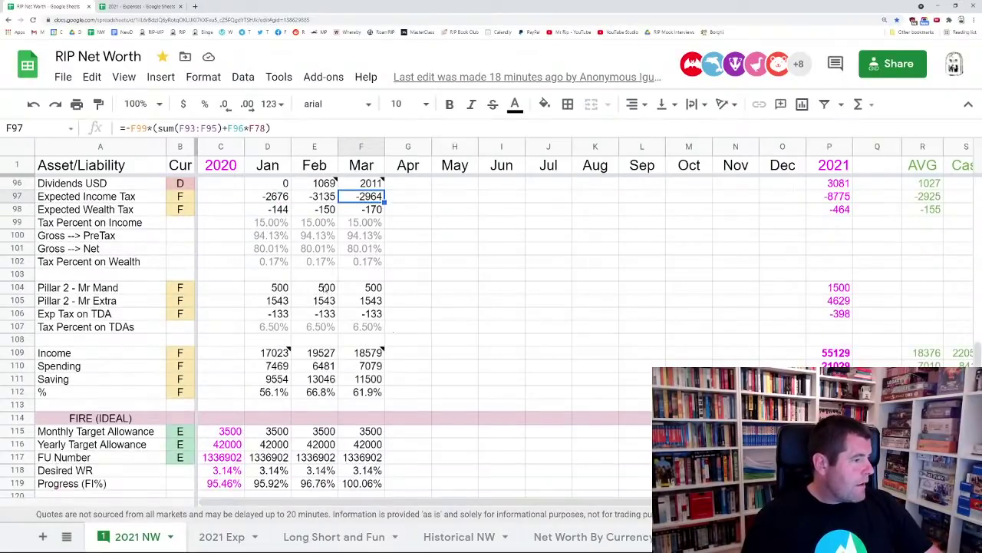
pyautogui.click(369, 353)
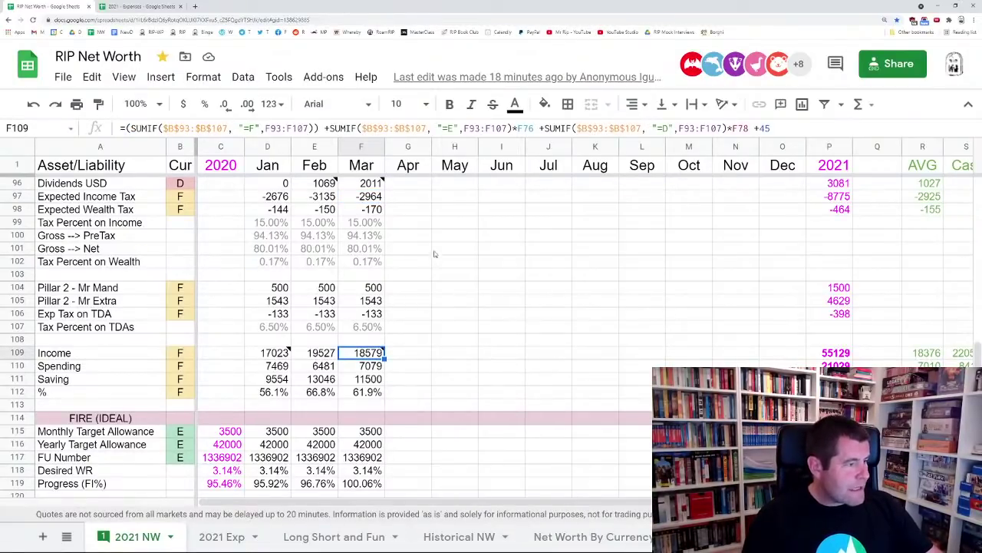
# Highlight the January to March values for both salaries, Blog Income and Dividends USD
pyautogui.scroll(3, 433, 253)
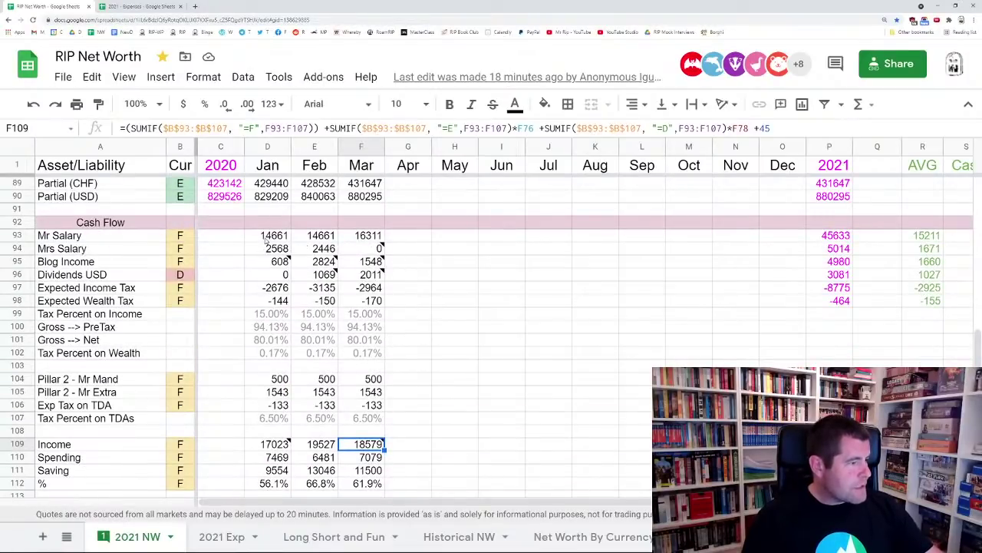
pyautogui.moveTo(265, 241); pyautogui.dragTo(369, 275)
pyautogui.moveTo(367, 278)
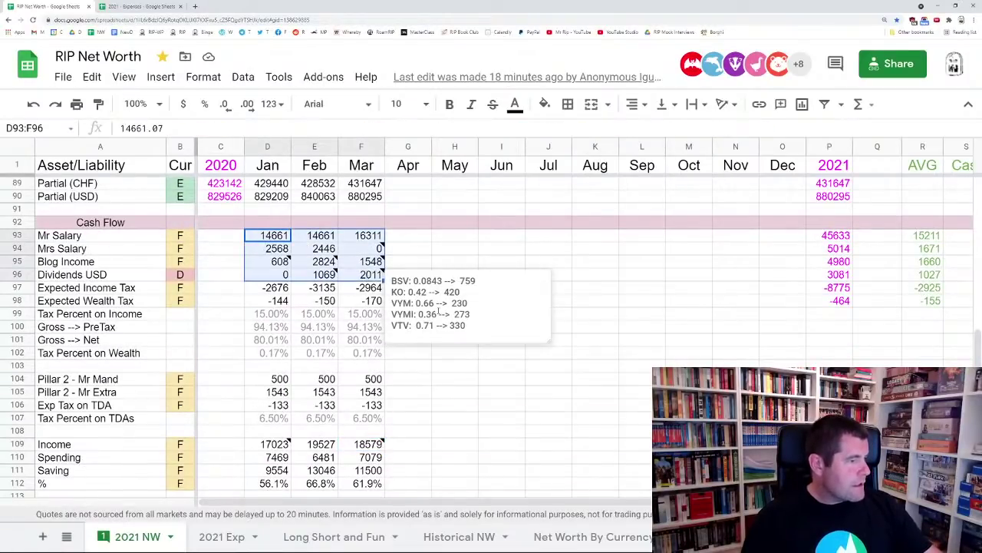
pyautogui.click(416, 241)
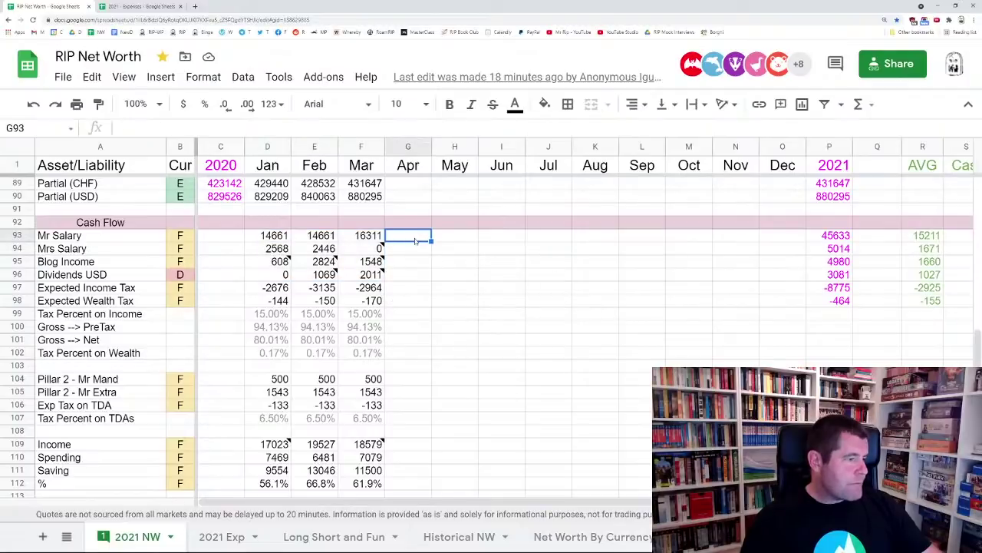
# Check the March Mr Salary and Blog Income entries again, including the Blog Income note
pyautogui.click(379, 241)
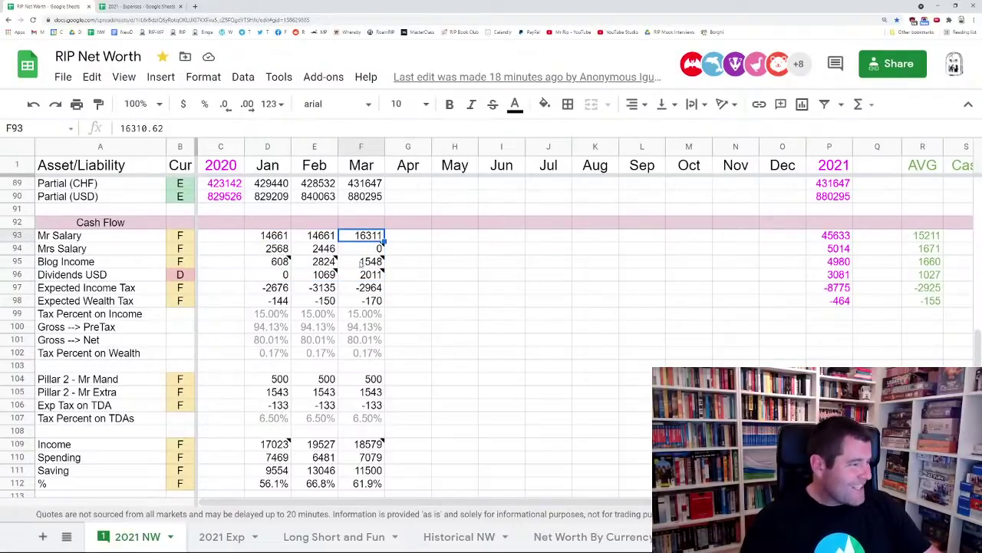
pyautogui.click(362, 265)
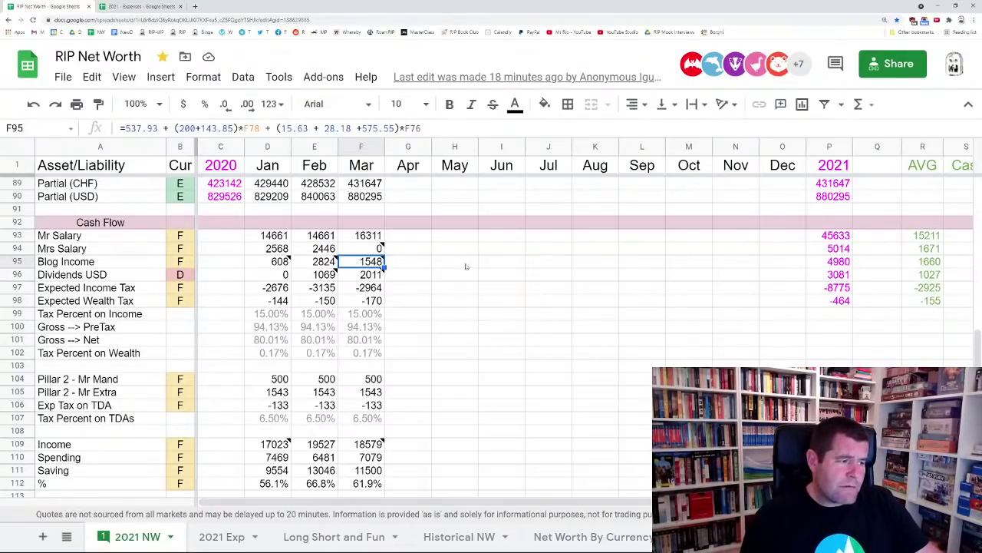
pyautogui.click(414, 263)
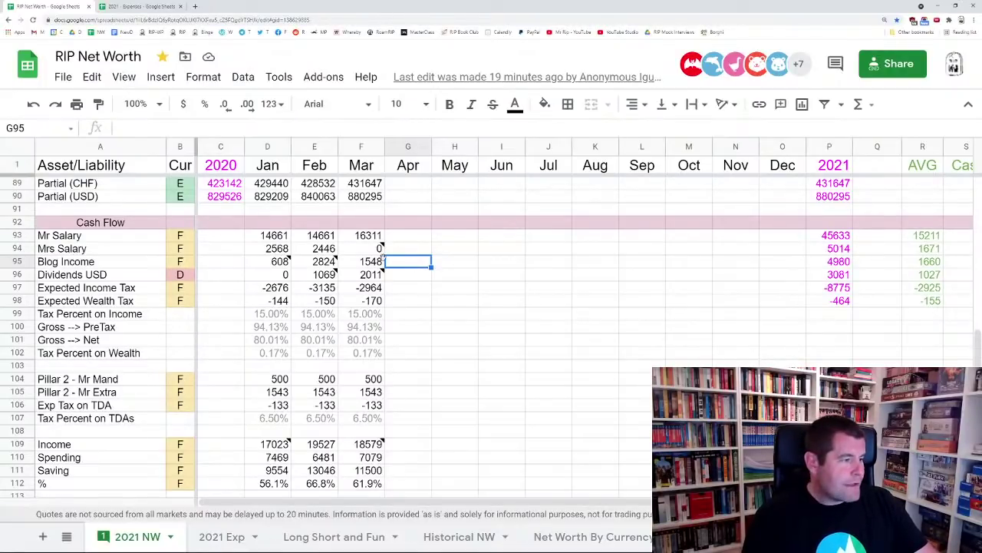
pyautogui.click(371, 265)
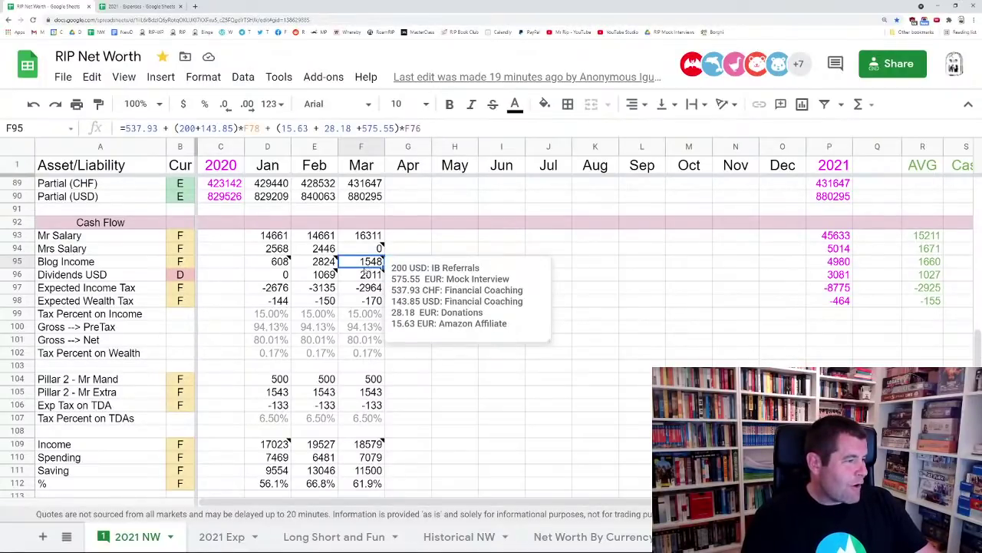
pyautogui.click(414, 254)
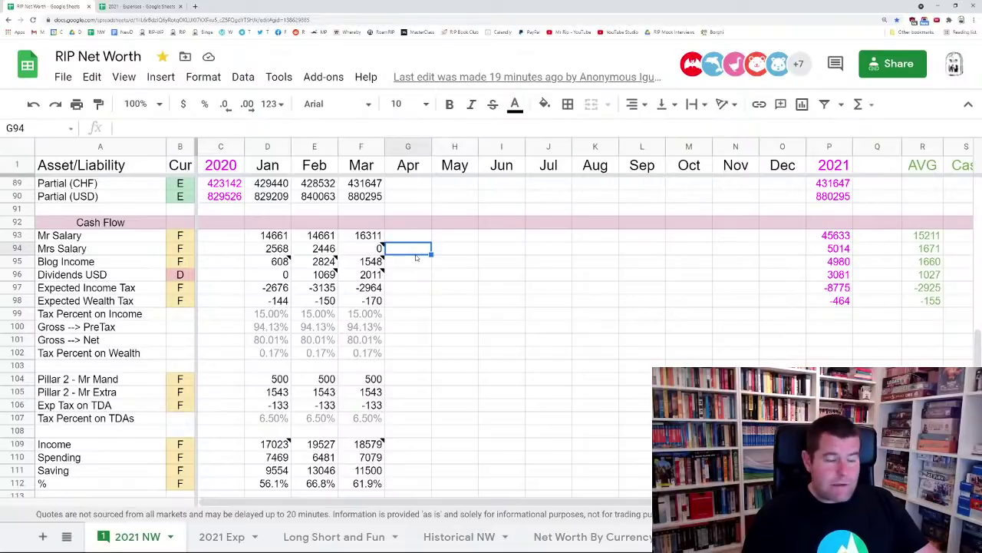
# Review the January to March Income row, including the January note, and check its 2021 total
pyautogui.scroll(-3, 436, 284)
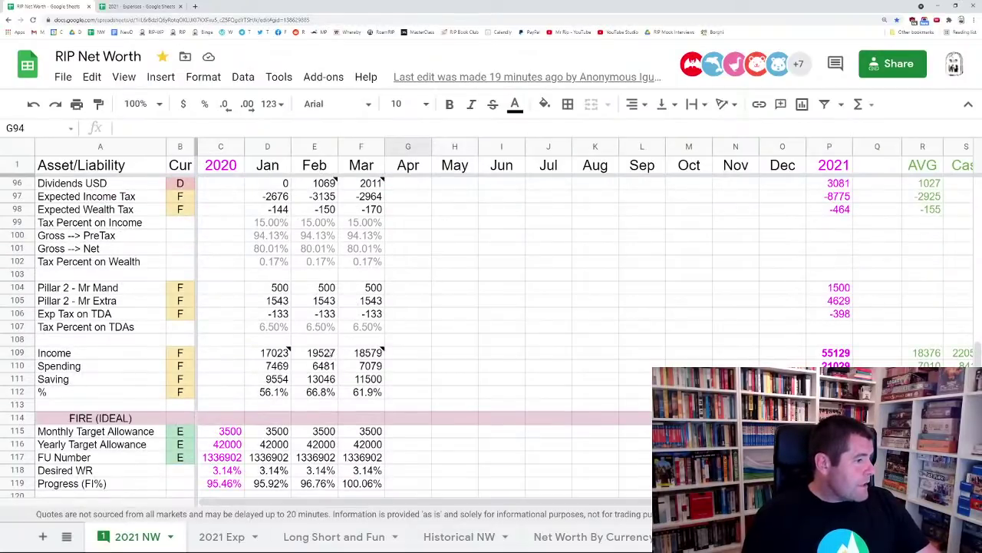
pyautogui.click(265, 354)
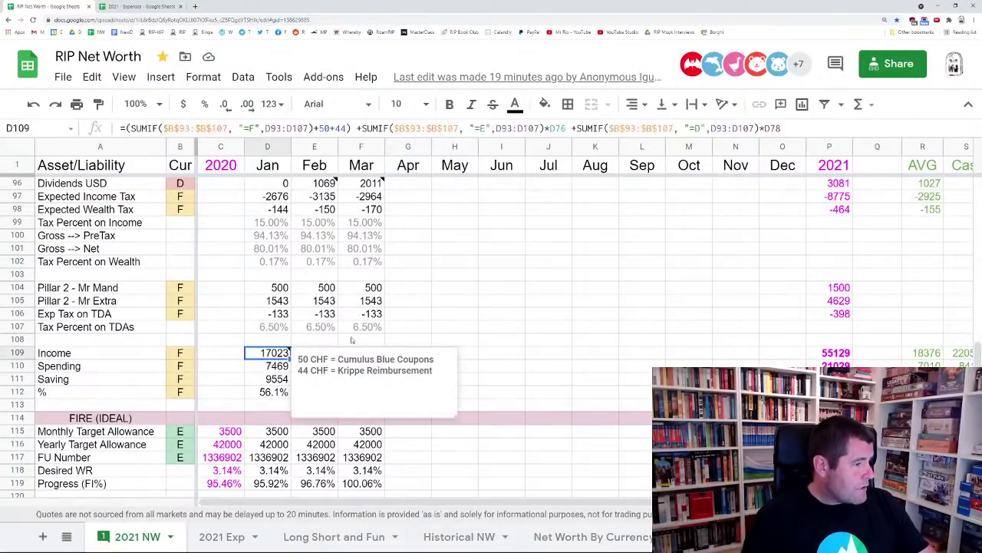
pyautogui.click(373, 329)
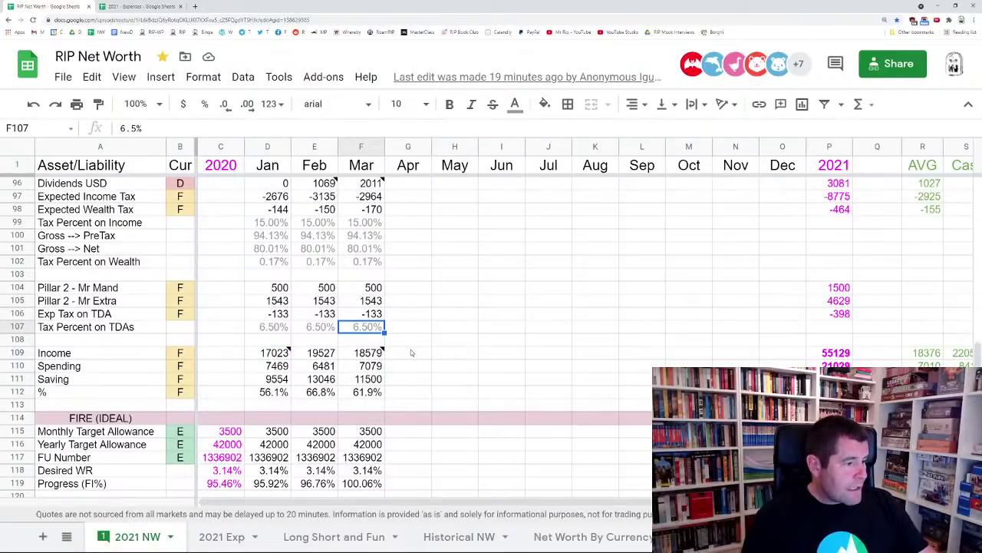
pyautogui.click(410, 350)
pyautogui.hotkey('shift', 'Left')
pyautogui.hotkey('shift', 'Left')
pyautogui.hotkey('shift', 'Left')
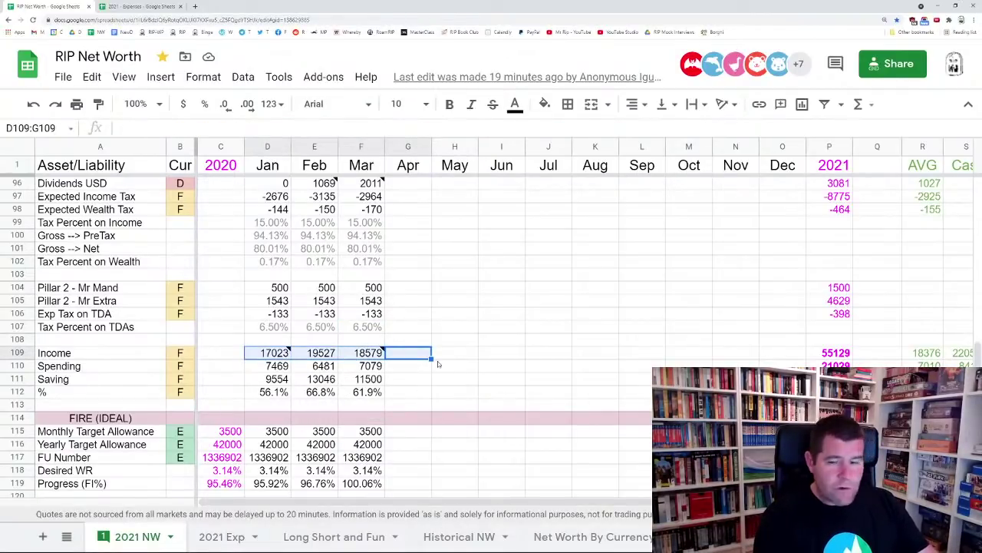
pyautogui.press('Right')
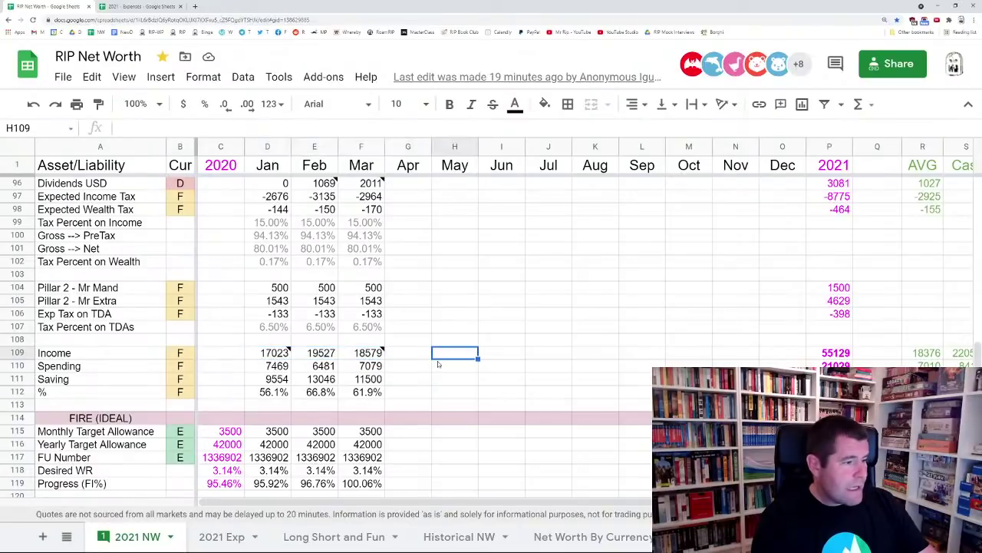
pyautogui.hotkey('ctrl', 'Right')
pyautogui.scroll(-3, 439, 361)
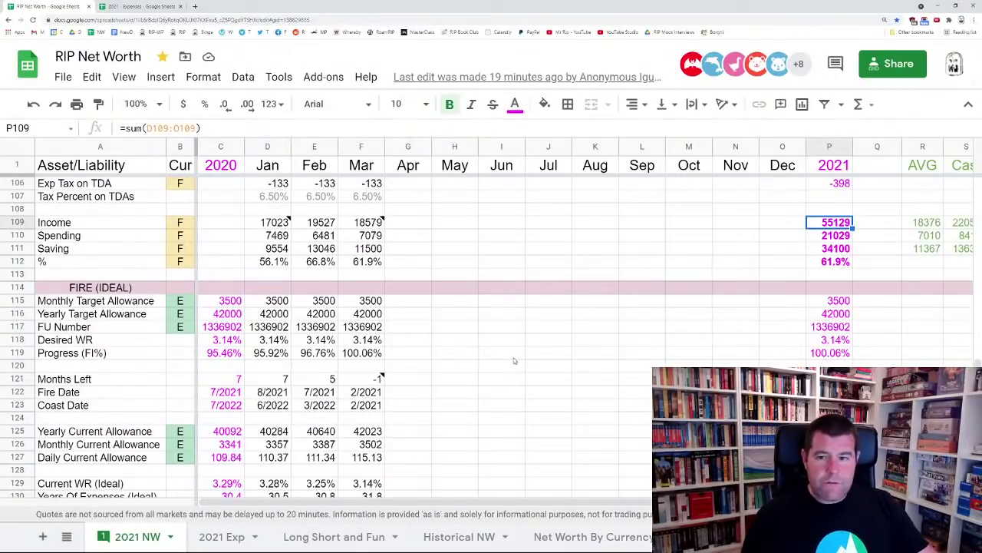
pyautogui.scroll(1, 519, 357)
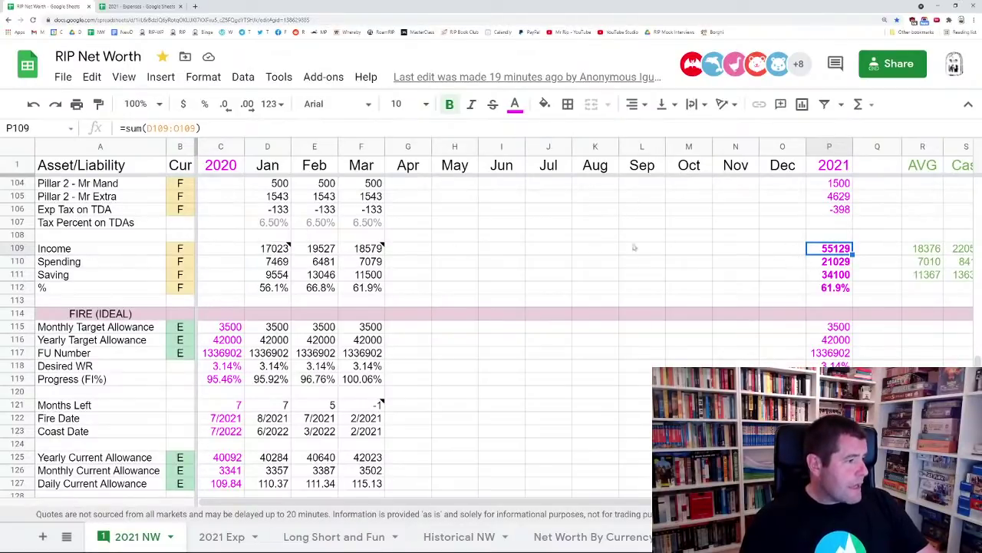
# Compare the January to March values of the Spending row and check its 2021 total
pyautogui.click(282, 262)
pyautogui.click(371, 266)
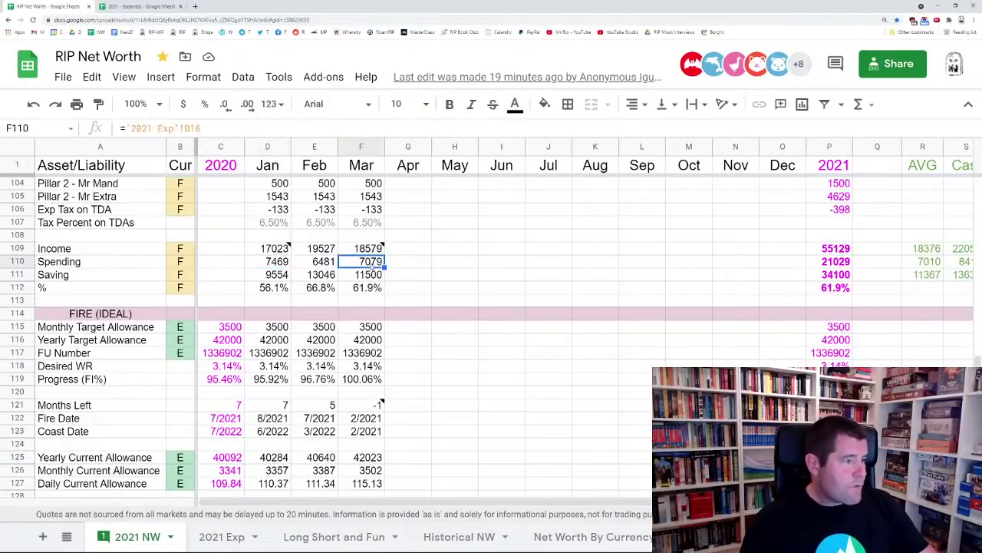
pyautogui.keyDown('shift'); pyautogui.click(287, 263); pyautogui.keyUp('shift')
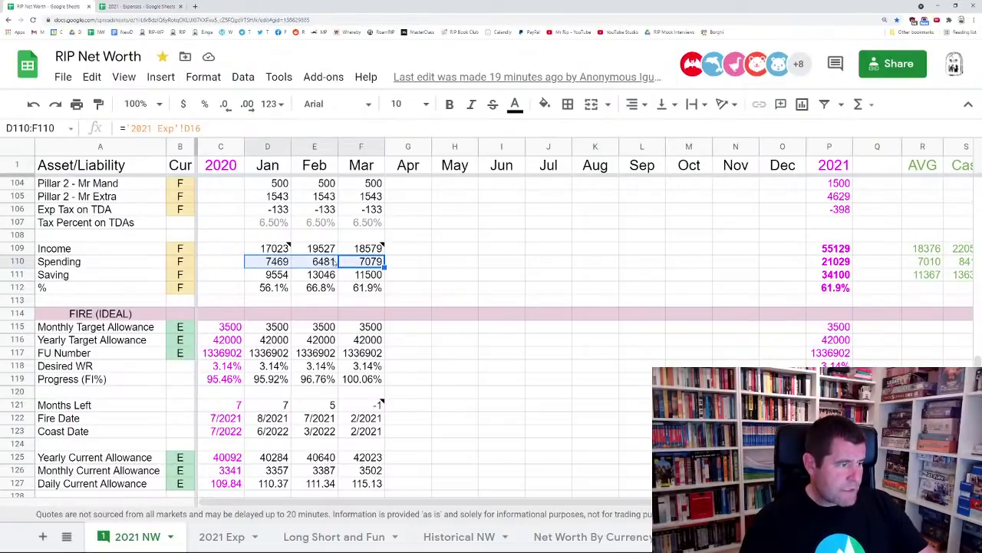
pyautogui.click(300, 264)
pyautogui.click(276, 264)
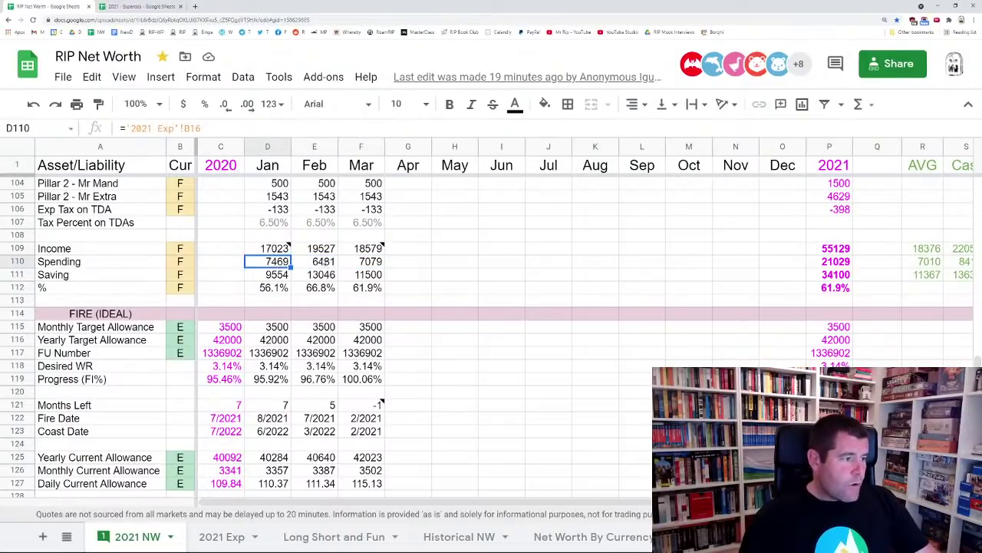
pyautogui.click(823, 264)
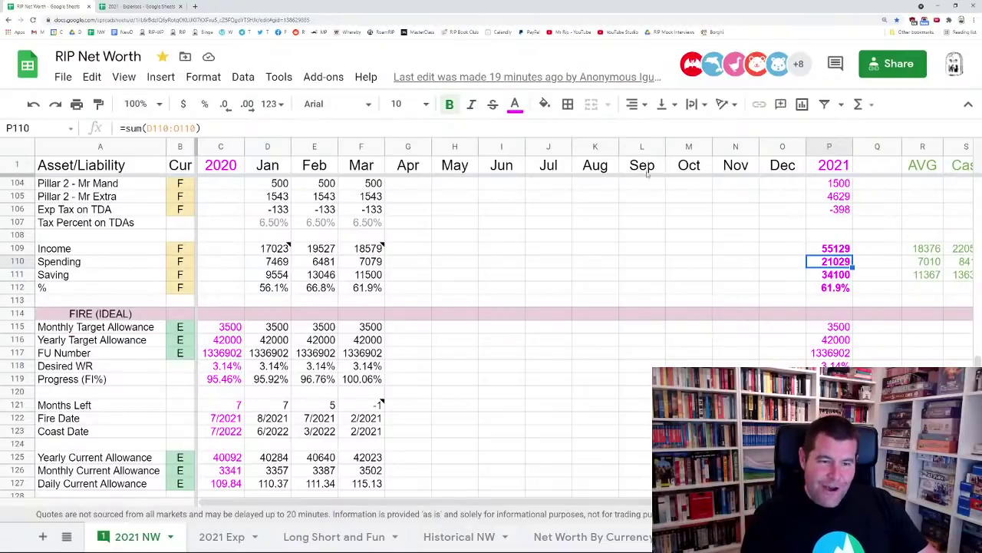
# Recheck January and February Spending, and compare the 2021 Spending total with the 2021 Income total
pyautogui.click(286, 263)
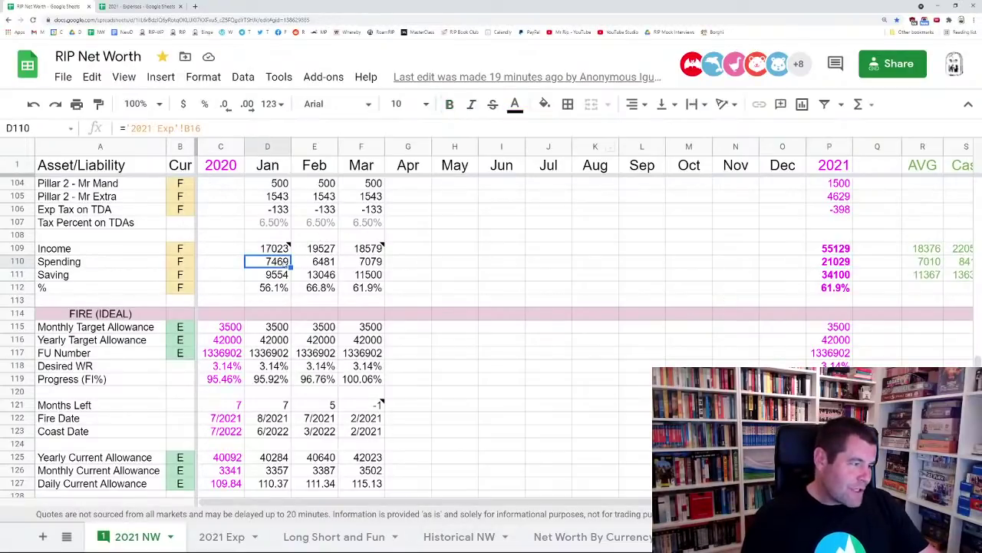
pyautogui.click(329, 264)
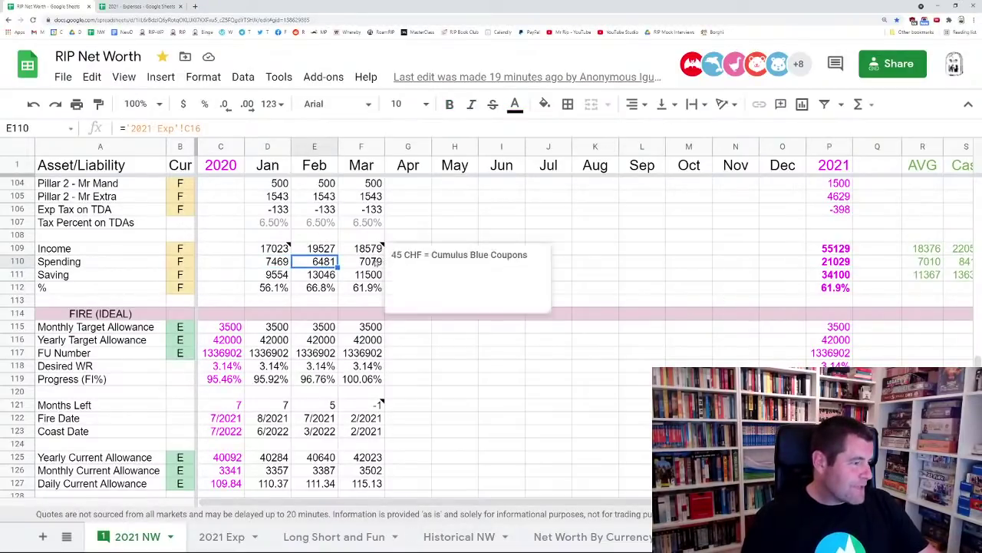
pyautogui.click(832, 262)
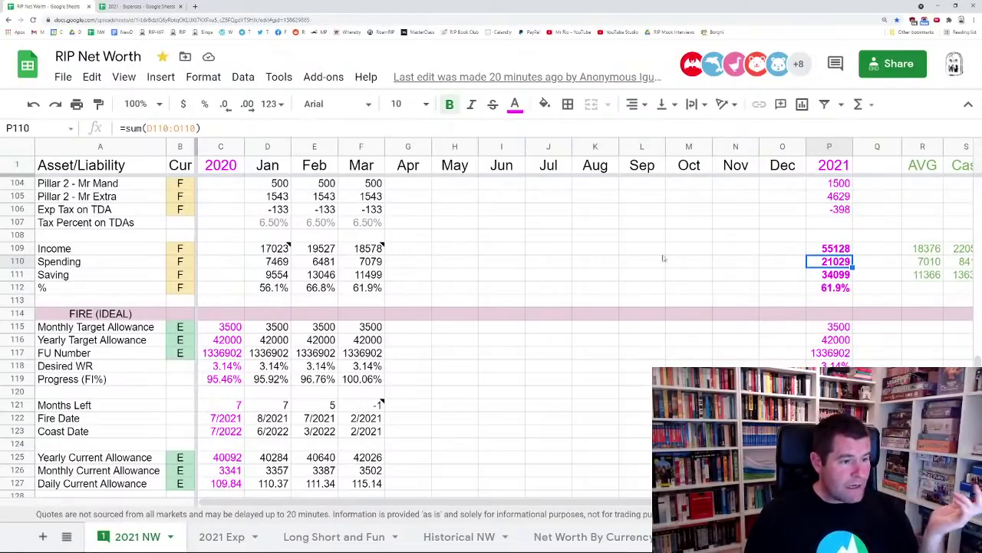
pyautogui.click(822, 251)
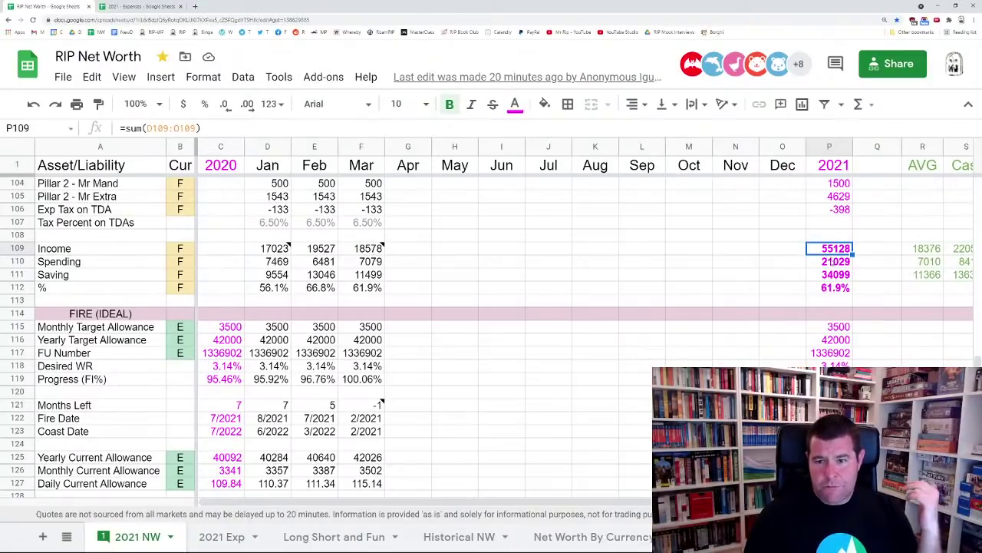
# Check the 2021 totals for Spending and Saving and the year's saving percentage
pyautogui.click(833, 263)
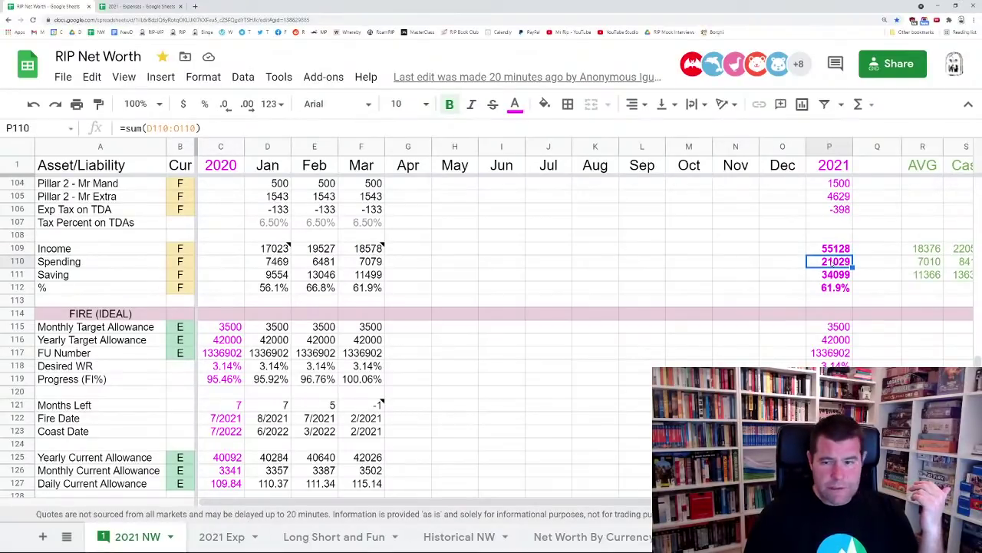
pyautogui.click(839, 280)
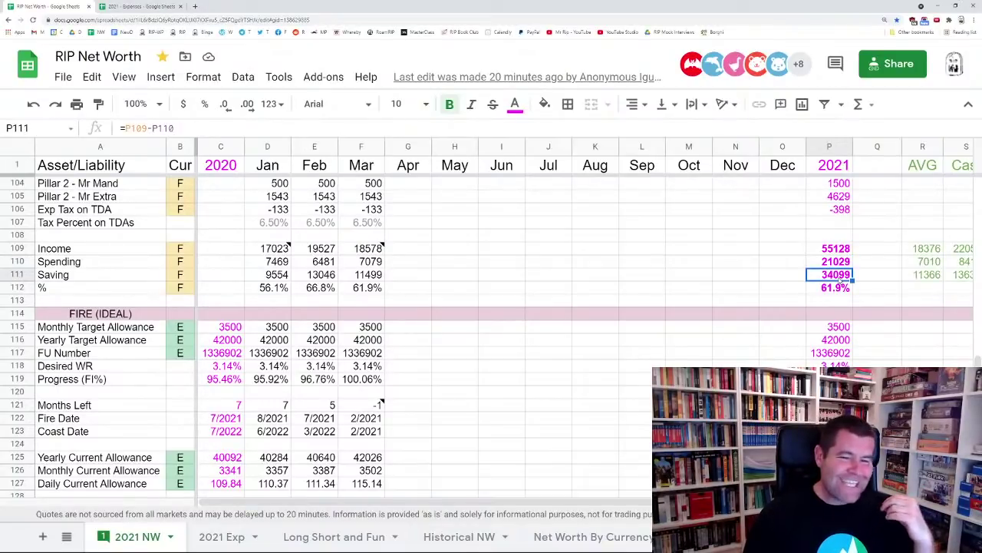
pyautogui.click(839, 291)
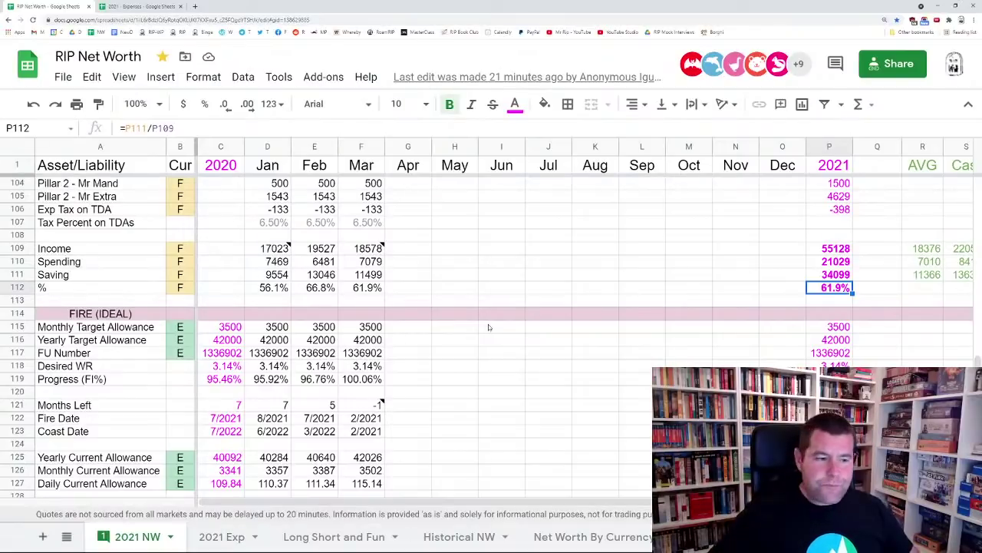
pyautogui.click(838, 278)
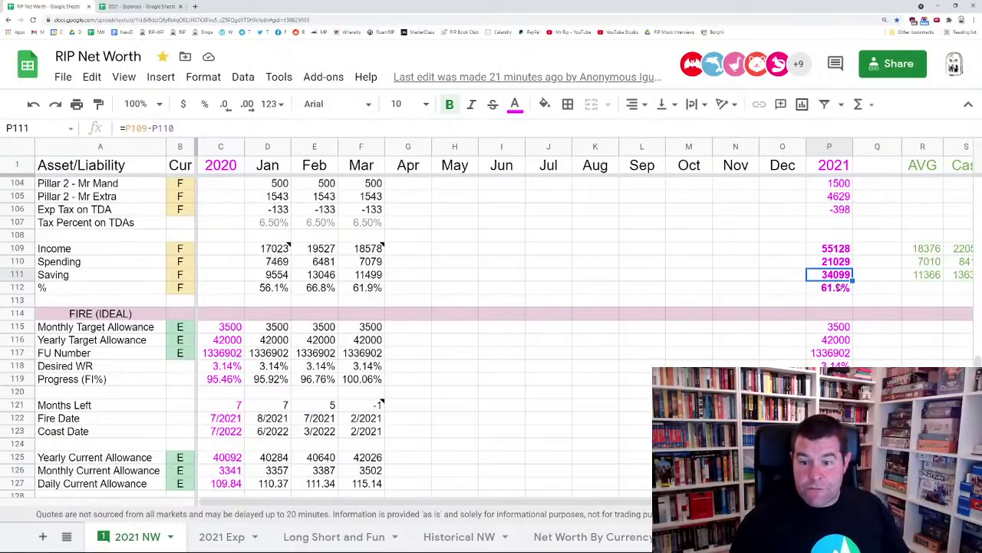
# Examine the 2021 NW Change in CHF for comparison with the year's total saving
pyautogui.scroll(5, 842, 283)
pyautogui.scroll(5, 844, 270)
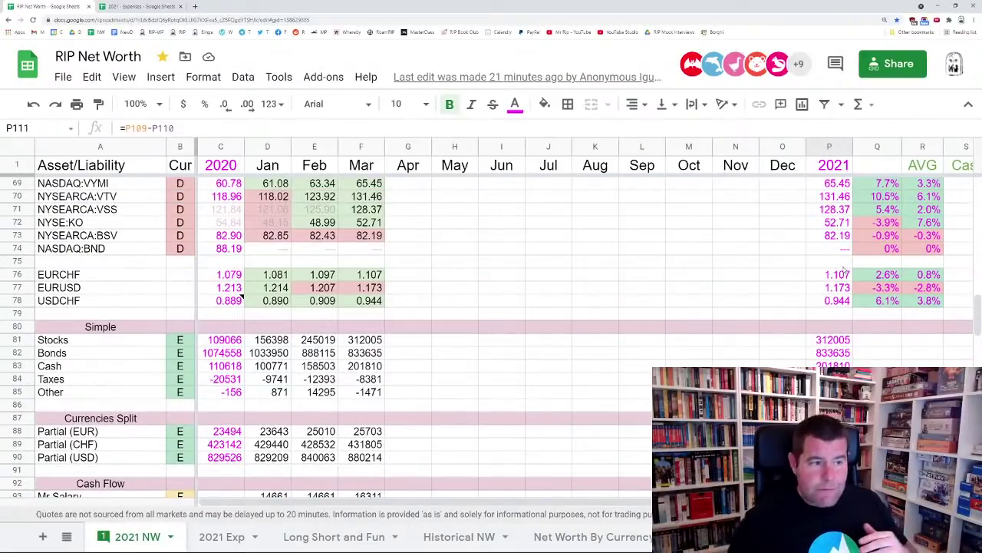
pyautogui.scroll(7, 845, 270)
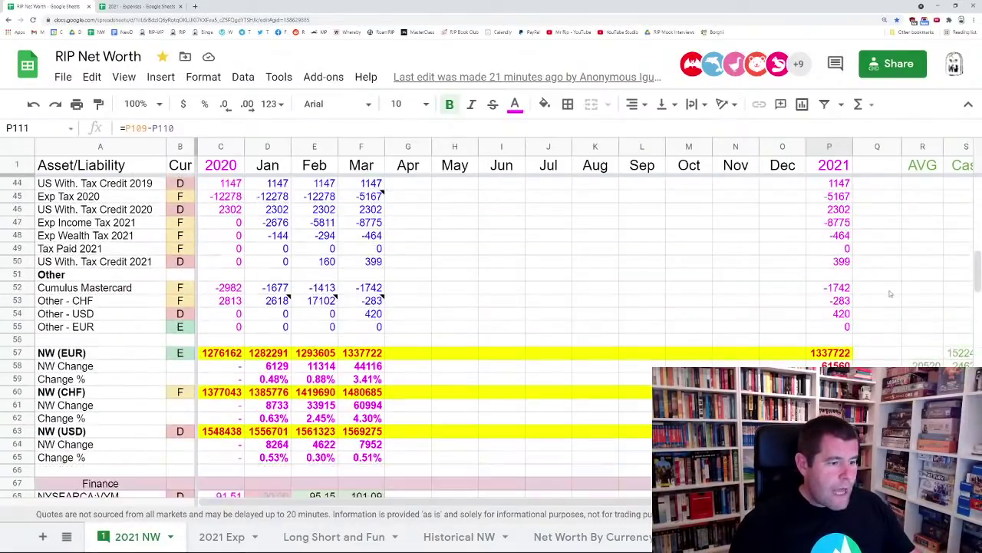
pyautogui.click(829, 405)
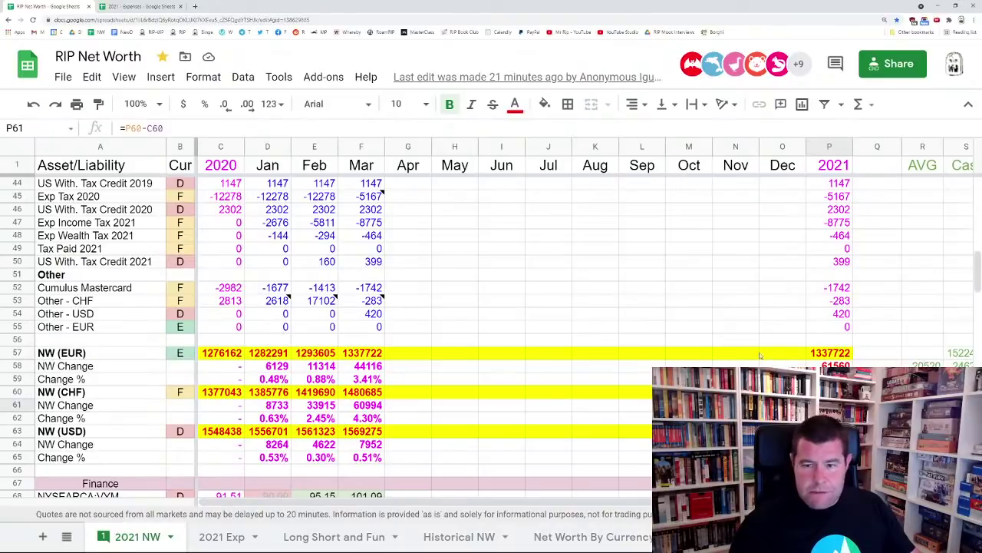
pyautogui.scroll(-2, 760, 353)
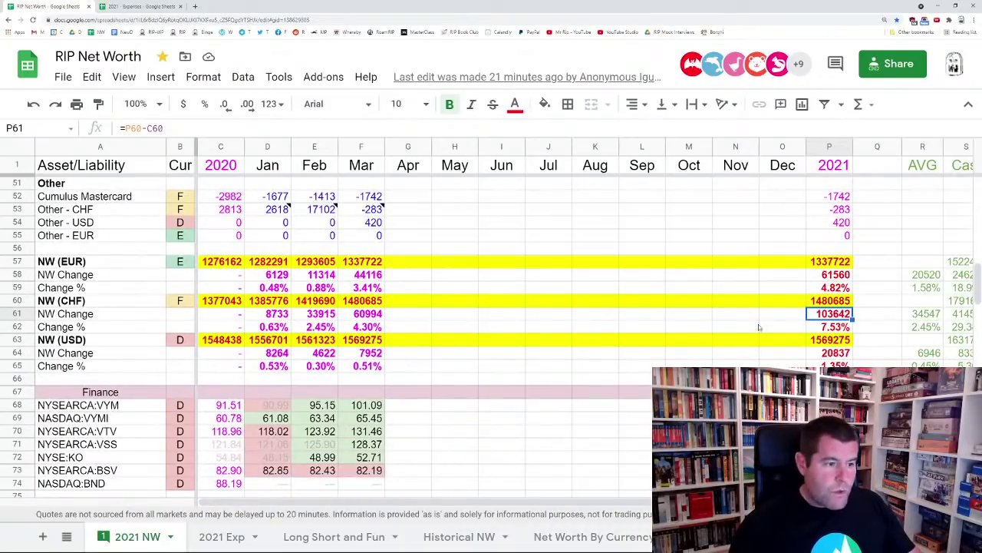
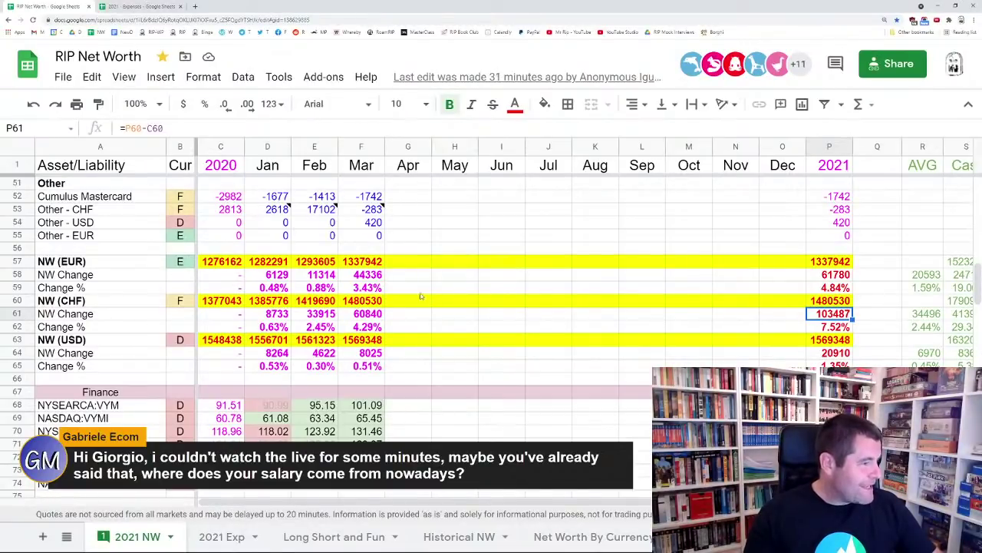
# Select the March Mr Salary and Blog Income entries together in the Cash Flow section
pyautogui.scroll(6, 426, 288)
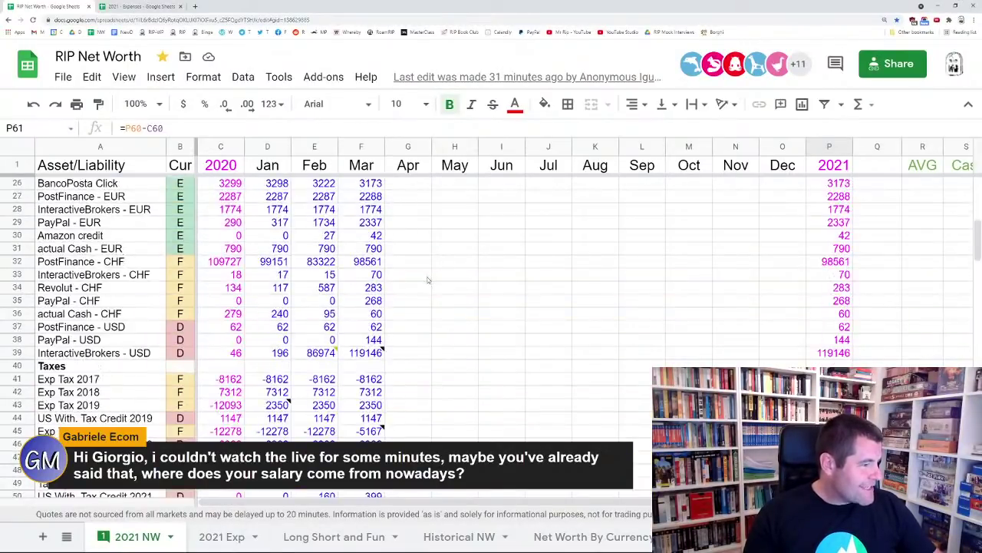
pyautogui.scroll(-15, 426, 284)
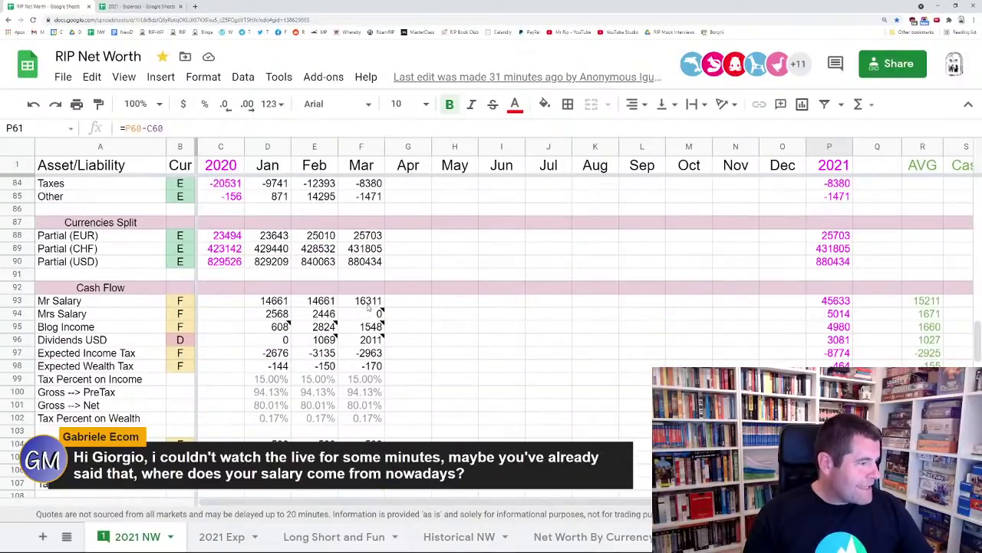
pyautogui.click(370, 305)
pyautogui.keyDown('ctrl'); pyautogui.click(368, 327); pyautogui.keyUp('ctrl')
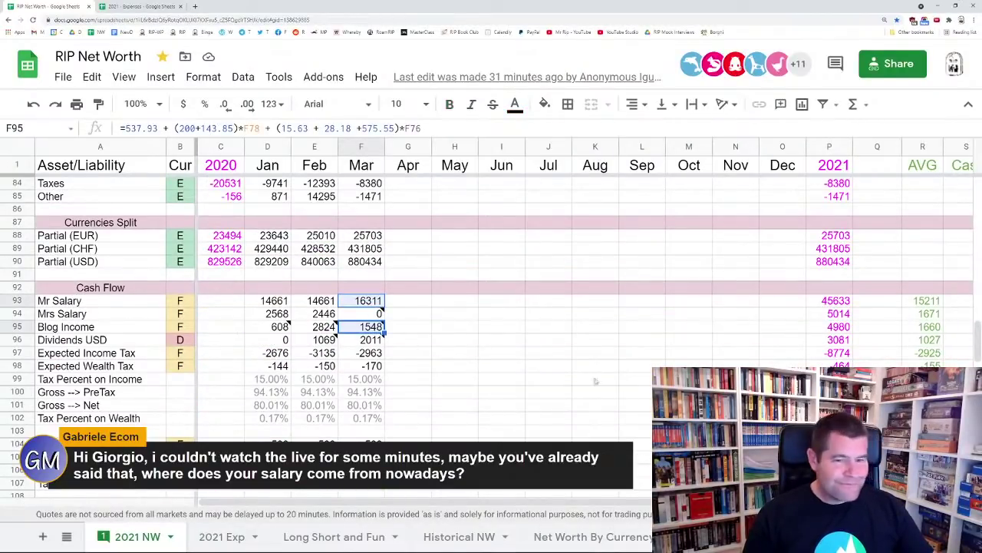
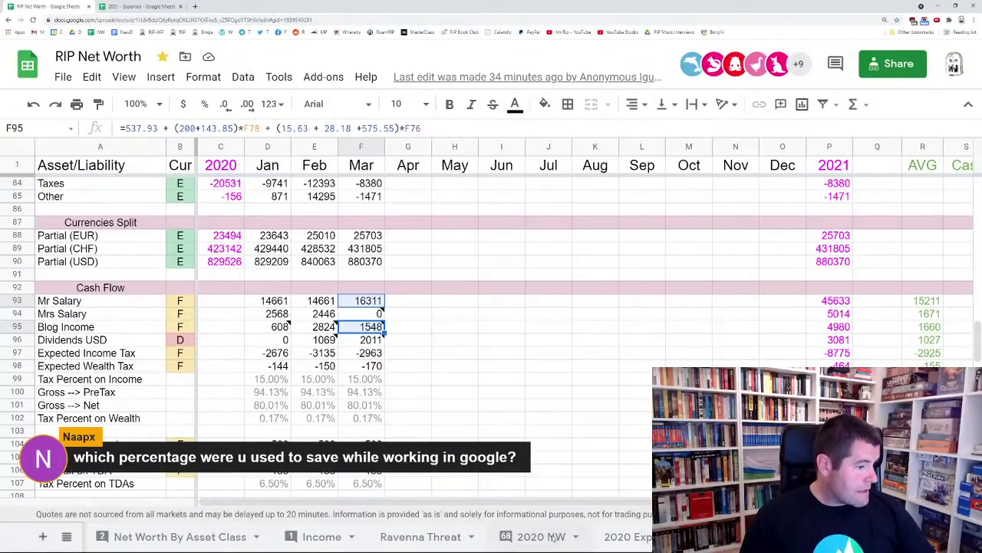
# View the 2020 NW sheet's net worth rows, and locate the Cash Flow section in the 2019 NW sheet
pyautogui.click(550, 537)
pyautogui.scroll(-5, 140, 539)
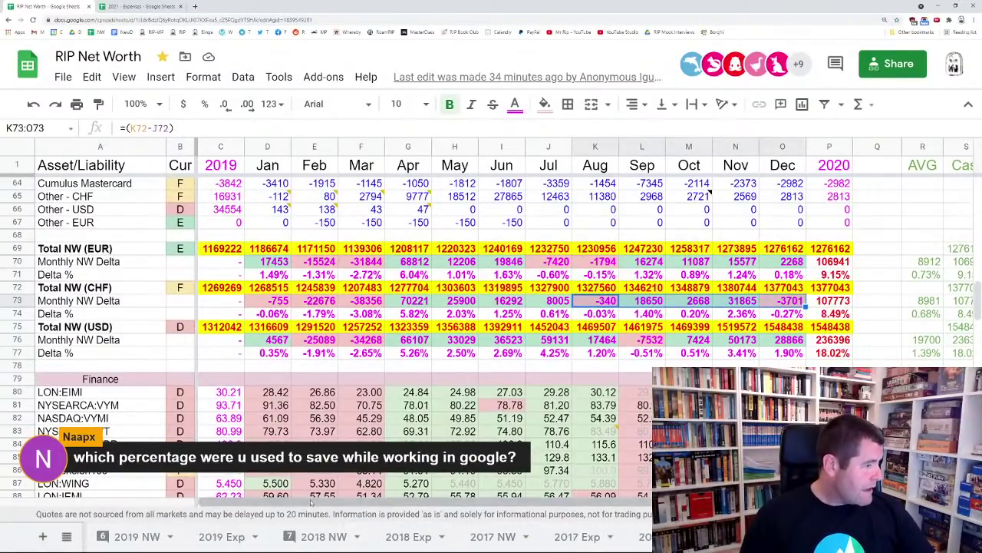
pyautogui.click(138, 537)
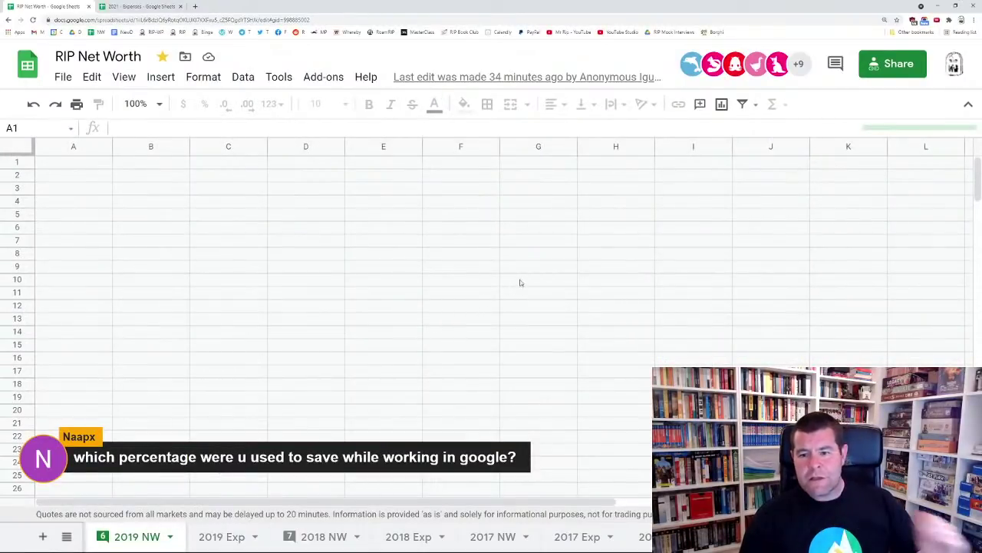
pyautogui.scroll(-5, 544, 283)
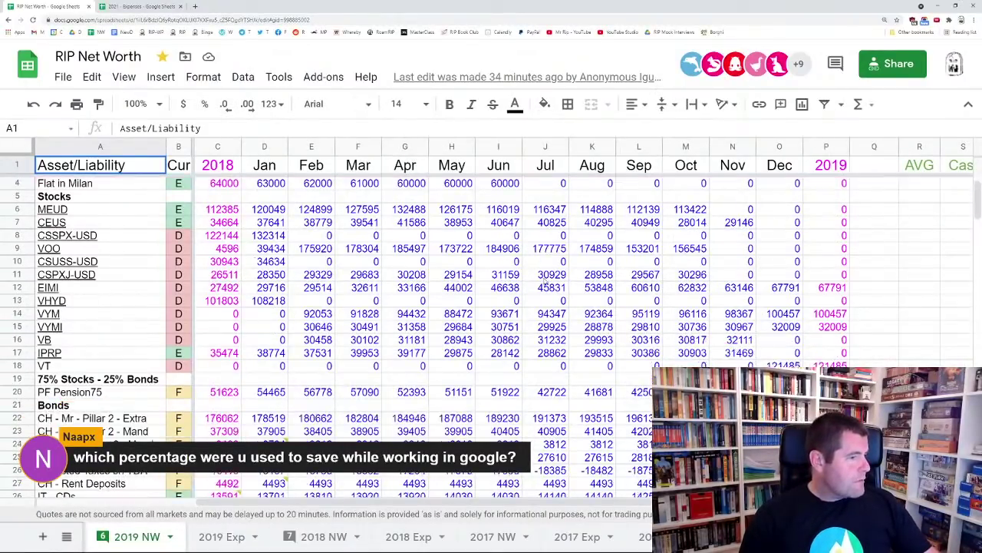
pyautogui.scroll(-10, 543, 288)
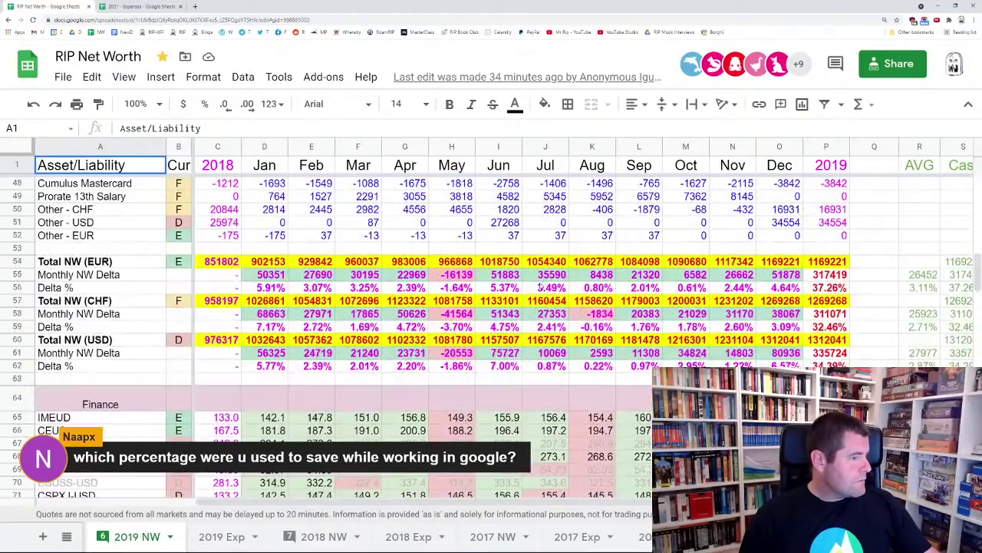
pyautogui.scroll(-5, 542, 300)
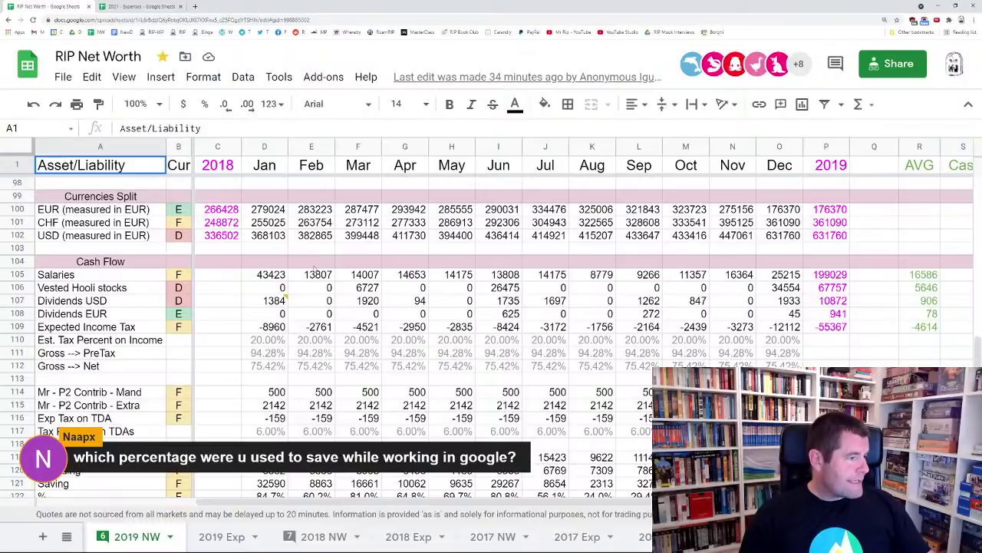
# Review the January to December values of the 2019 Salaries row
pyautogui.click(281, 274)
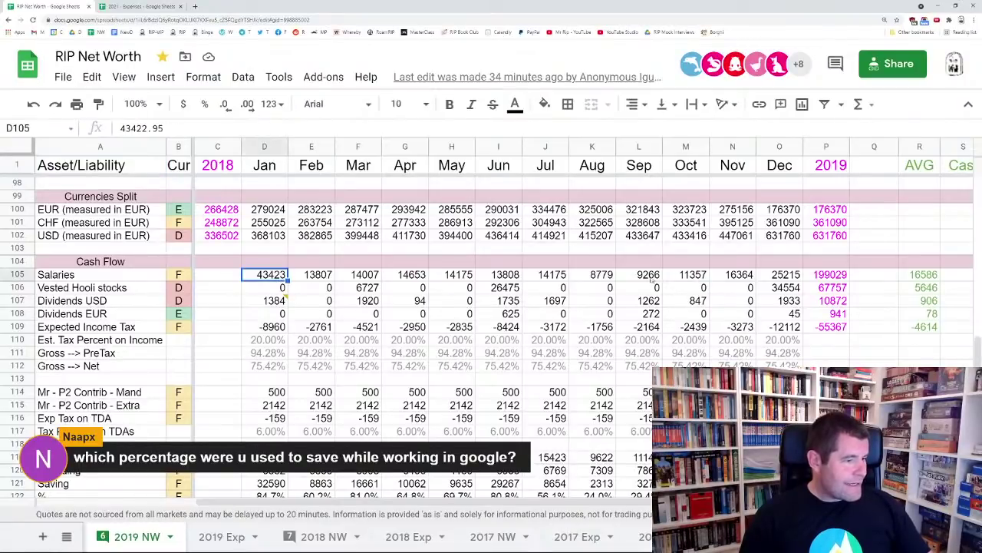
pyautogui.keyDown('shift'); pyautogui.click(778, 275); pyautogui.keyUp('shift')
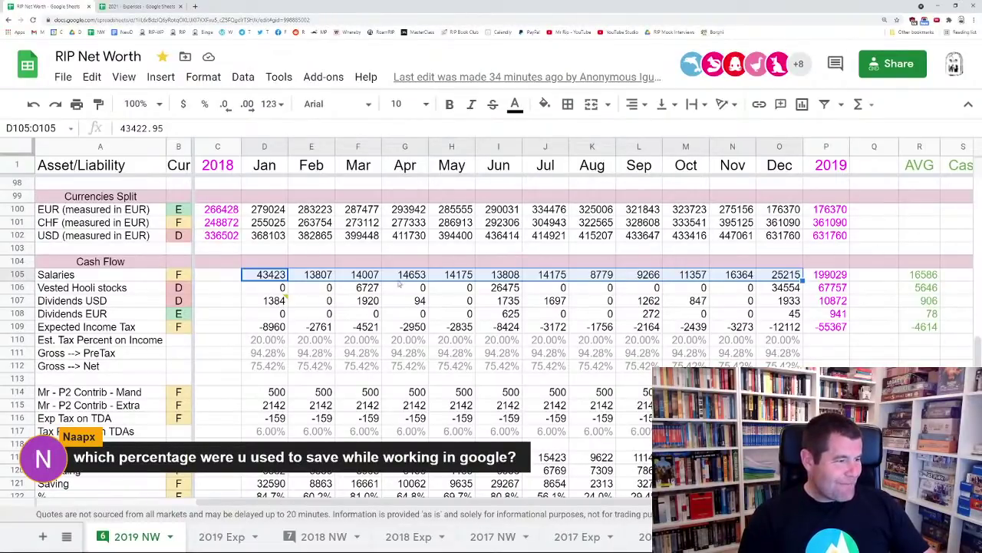
pyautogui.click(261, 278)
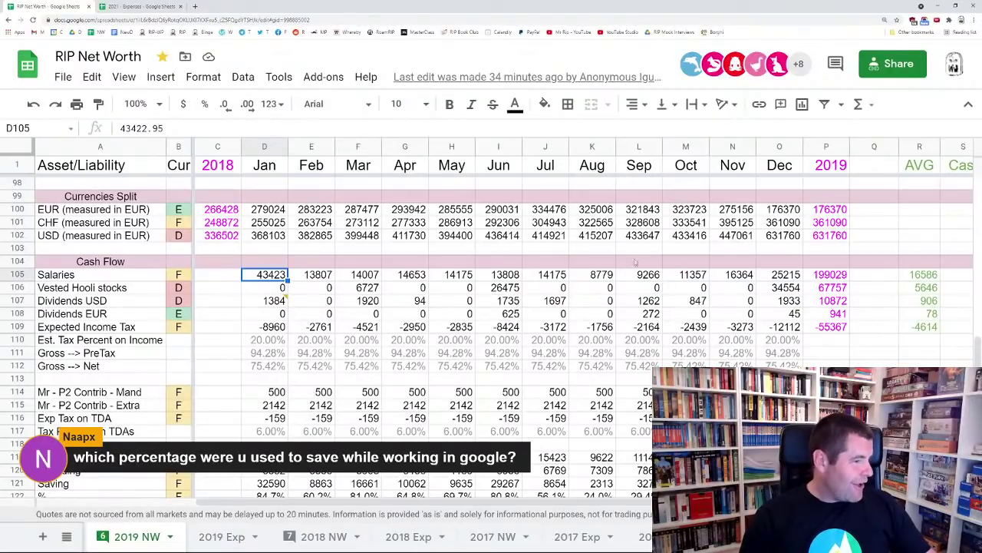
pyautogui.keyDown('shift'); pyautogui.click(772, 279); pyautogui.keyUp('shift')
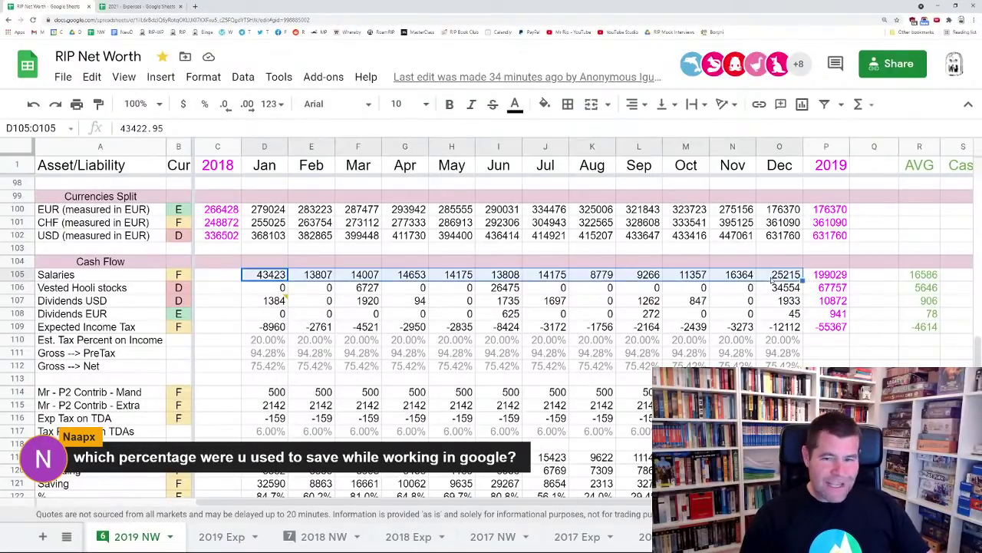
# Compare Salaries with Vested Hooli stocks for June and December 2019, and check the December Dividends USD entry
pyautogui.click(514, 290)
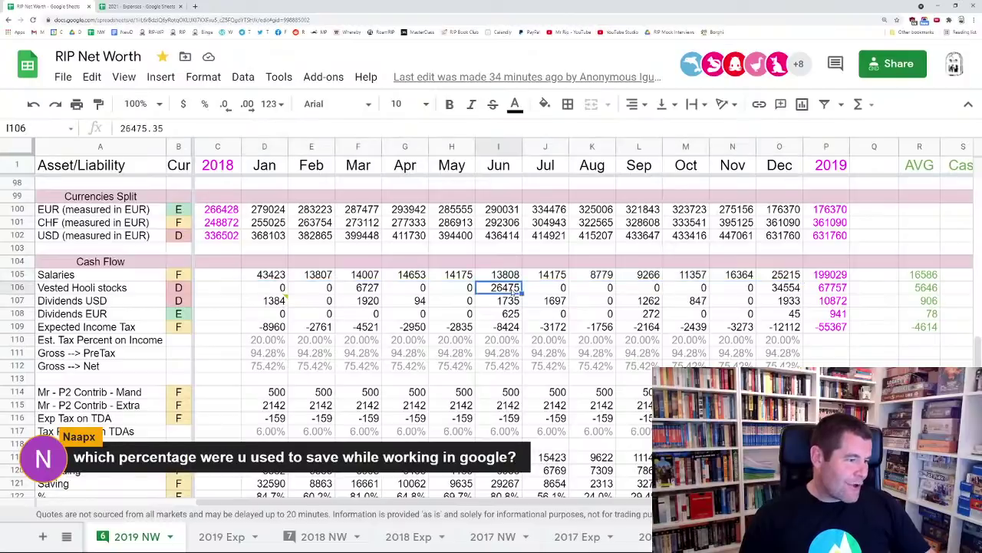
pyautogui.keyDown('shift'); pyautogui.click(507, 278); pyautogui.keyUp('shift')
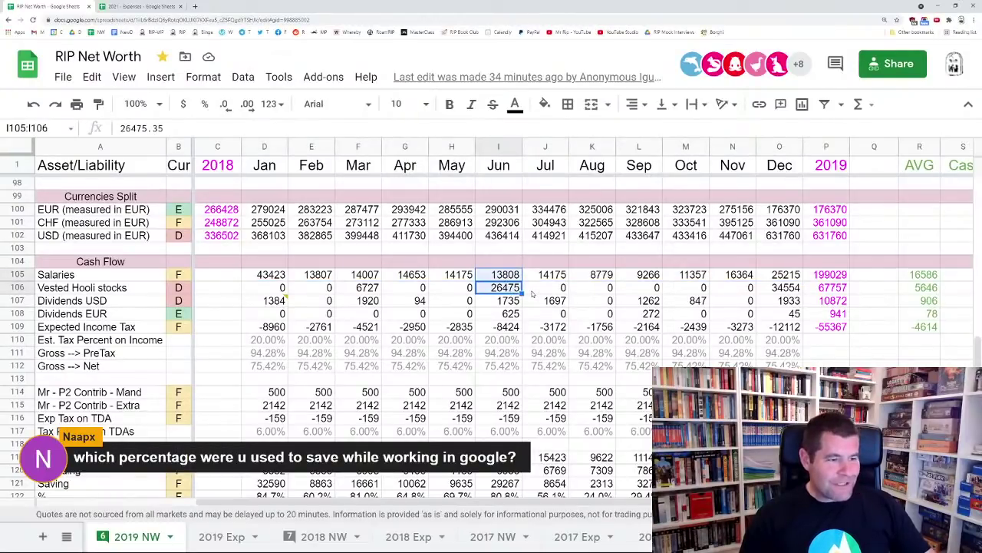
pyautogui.click(779, 278)
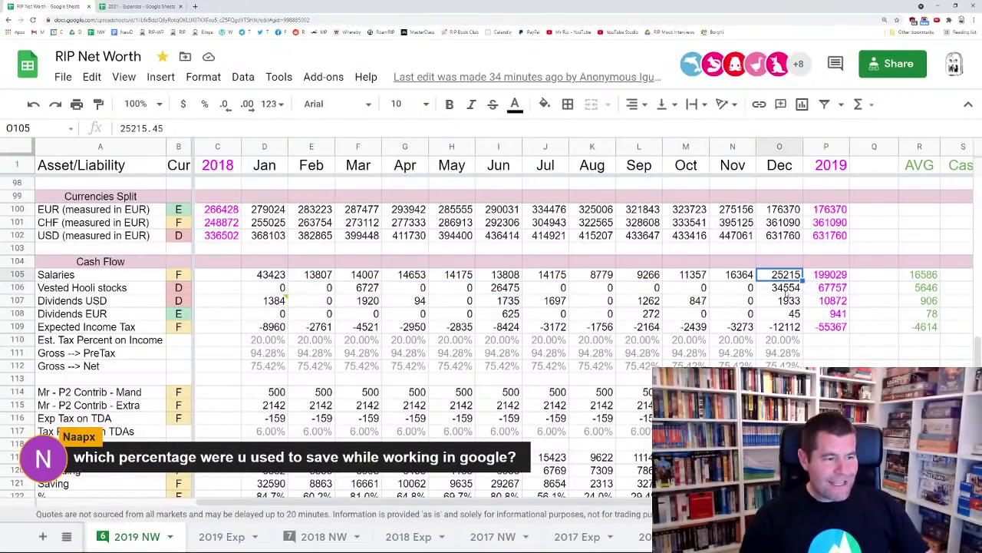
pyautogui.keyDown('shift'); pyautogui.click(787, 289); pyautogui.keyUp('shift')
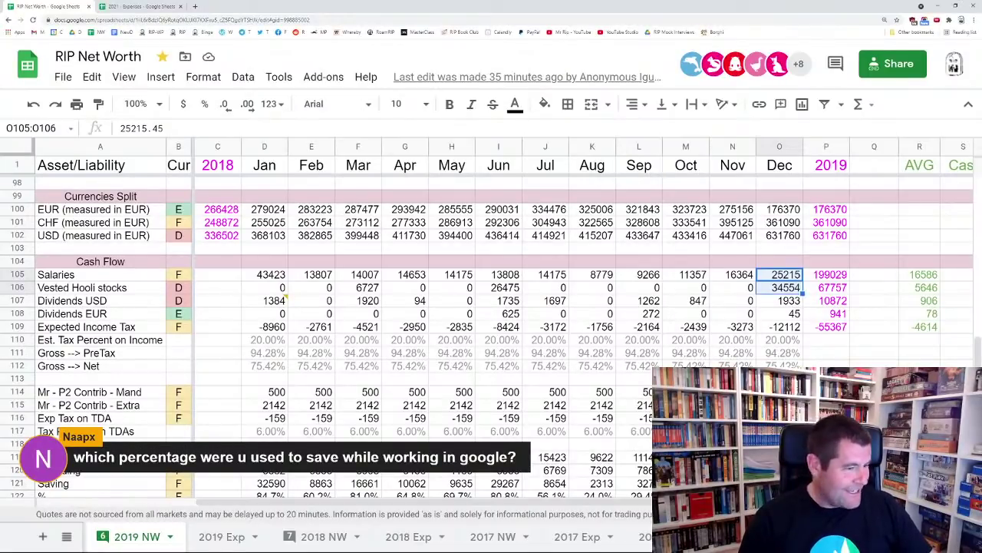
pyautogui.click(793, 304)
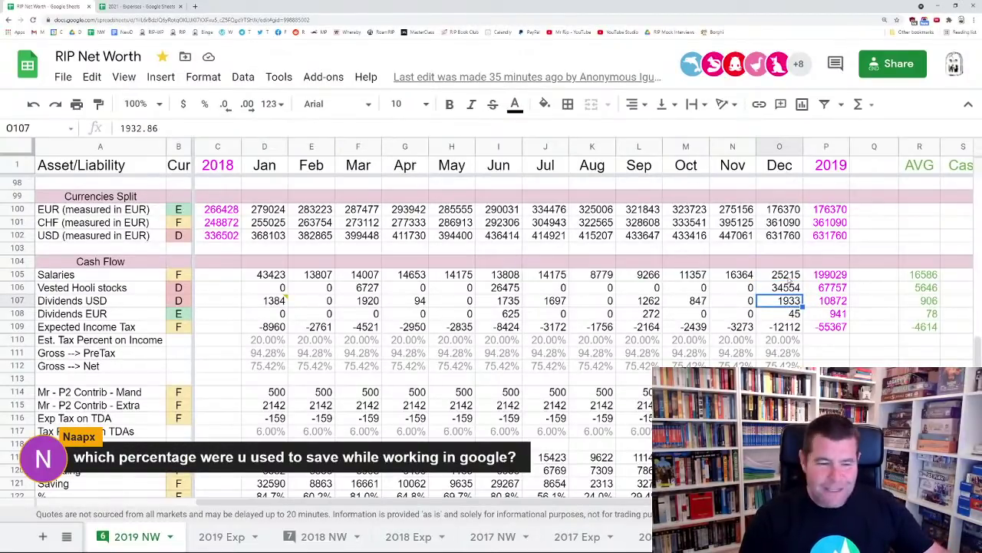
# Check the 2019 saving percentage for the full year, December and August
pyautogui.scroll(-2, 754, 288)
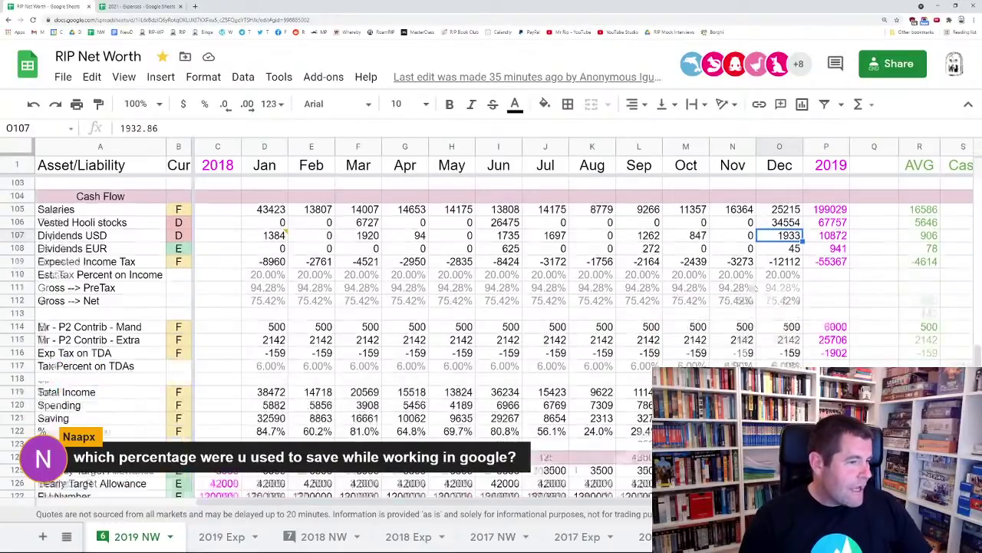
pyautogui.scroll(-2, 754, 287)
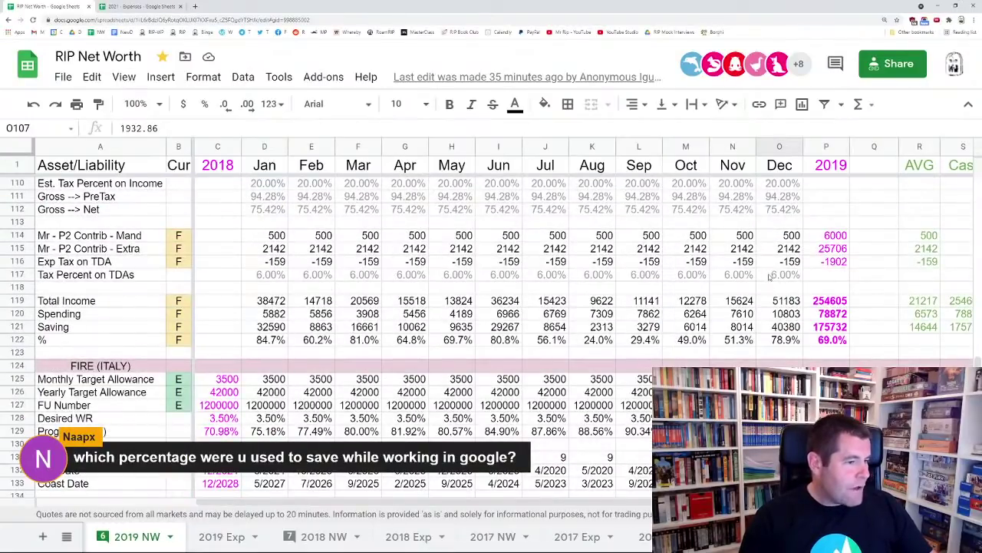
pyautogui.click(820, 344)
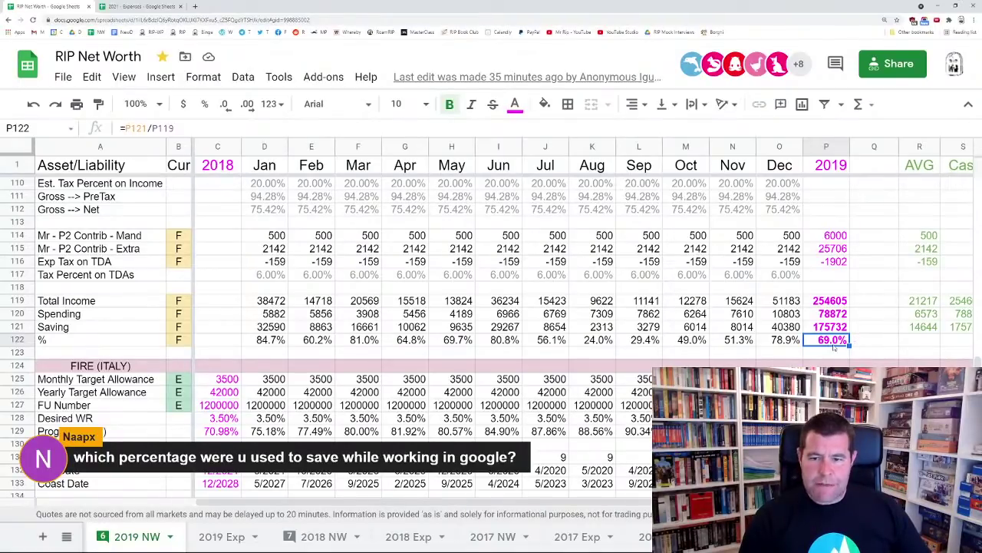
pyautogui.click(781, 343)
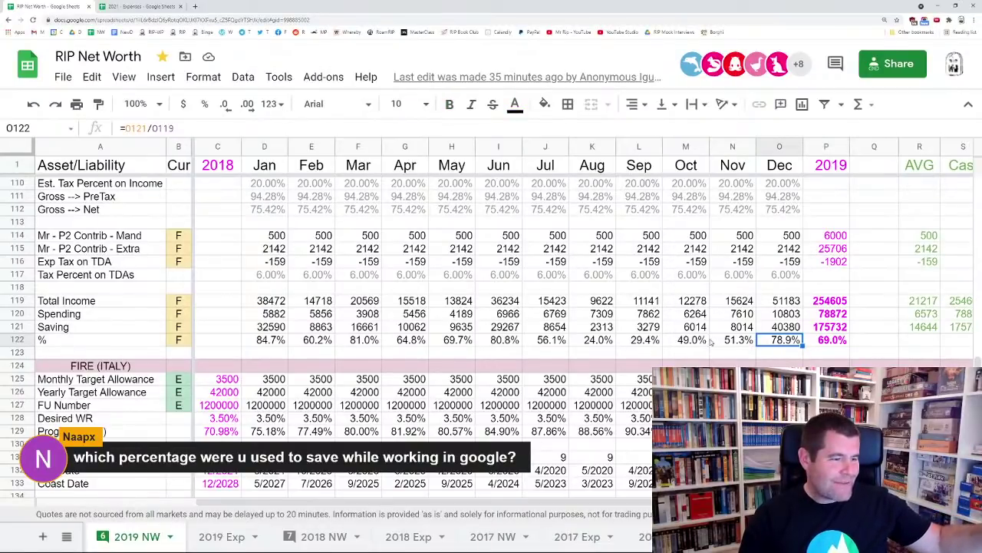
pyautogui.click(585, 344)
# Review the August 2019 Cash Flow entries, and recheck the saving percentages for June and the full year
pyautogui.scroll(5, 639, 352)
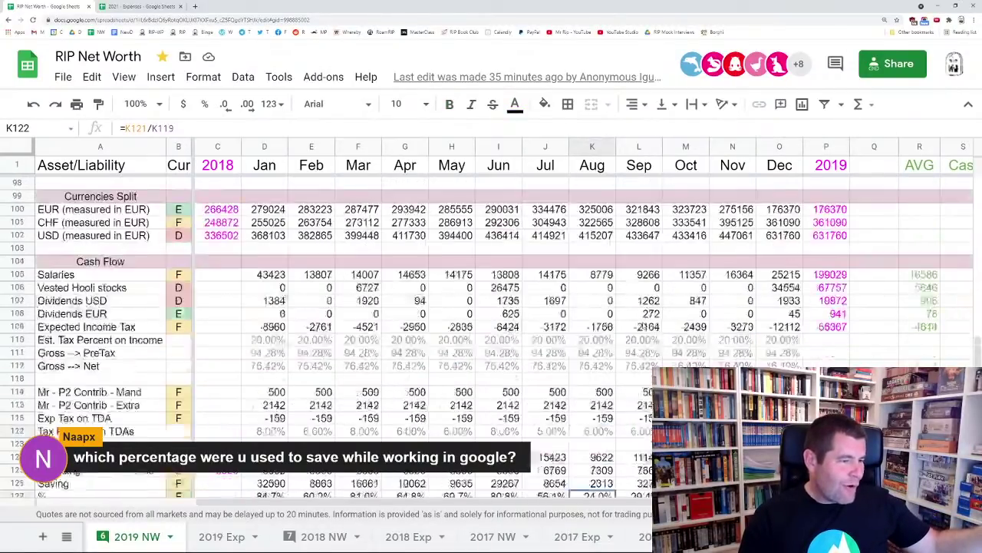
pyautogui.scroll(1, 643, 325)
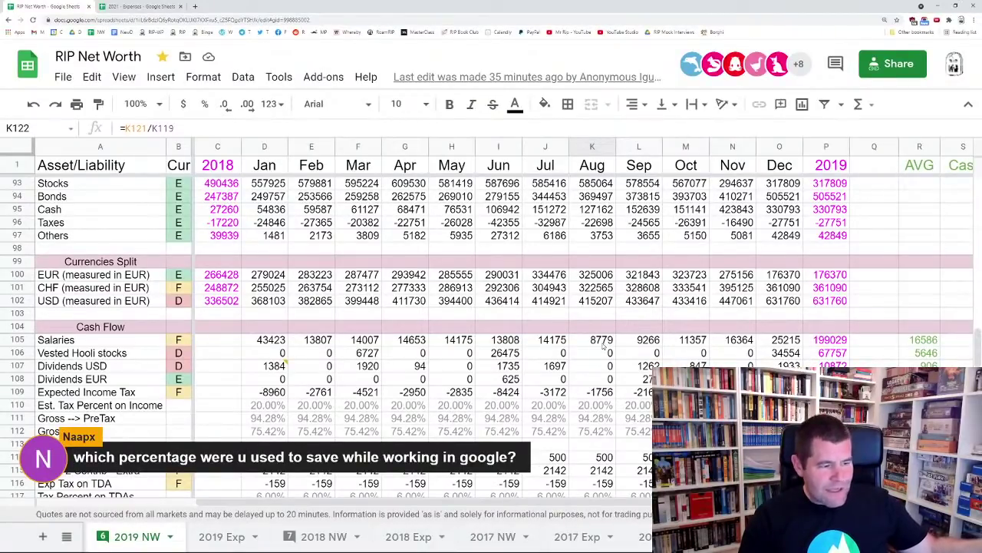
pyautogui.scroll(-3, 609, 346)
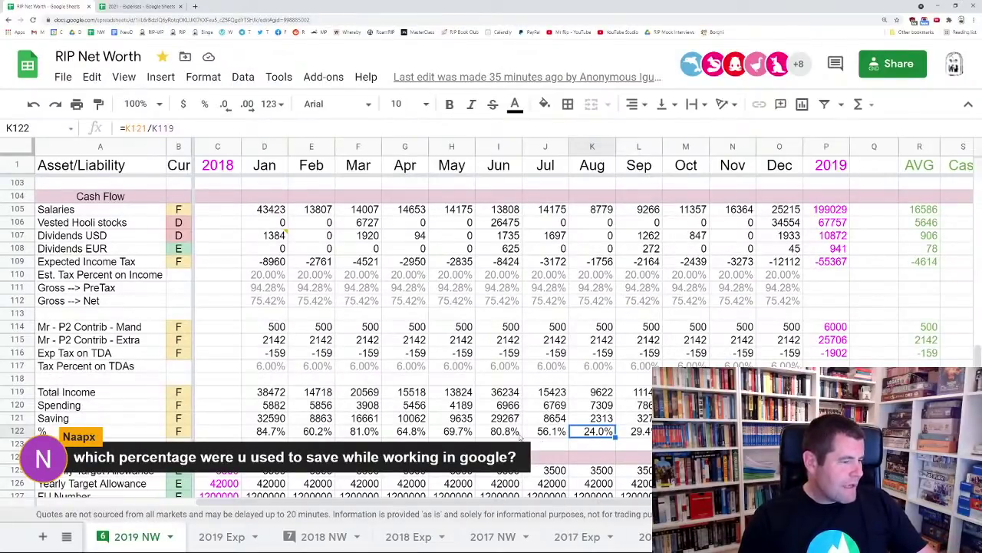
pyautogui.click(519, 433)
pyautogui.click(826, 431)
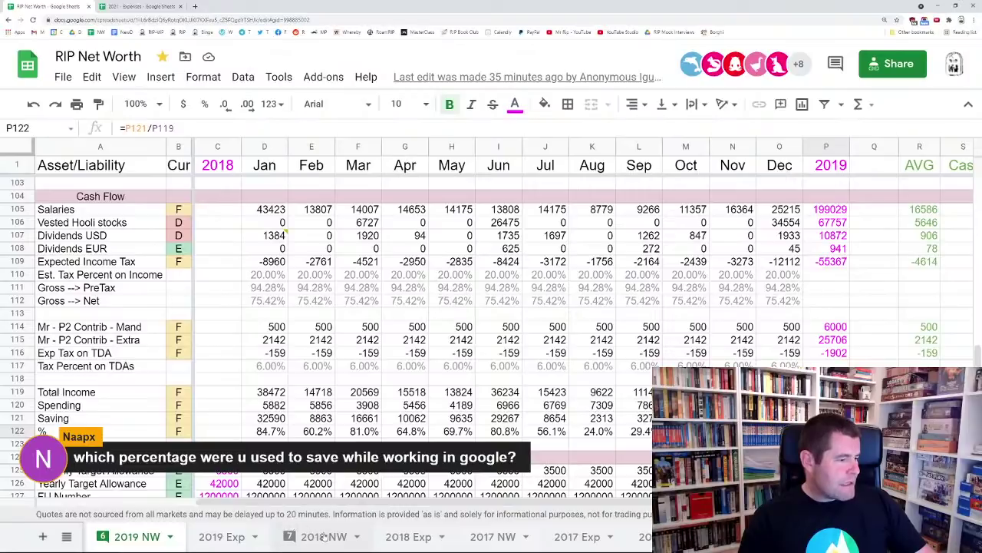
# Look up the full-year 2018 saving percentage in the Cash Flow section of the 2018 NW sheet
pyautogui.hotkey('ctrl', 'shift', 'pagedown')
pyautogui.hotkey('ctrl', 'shift', 'pagedown')
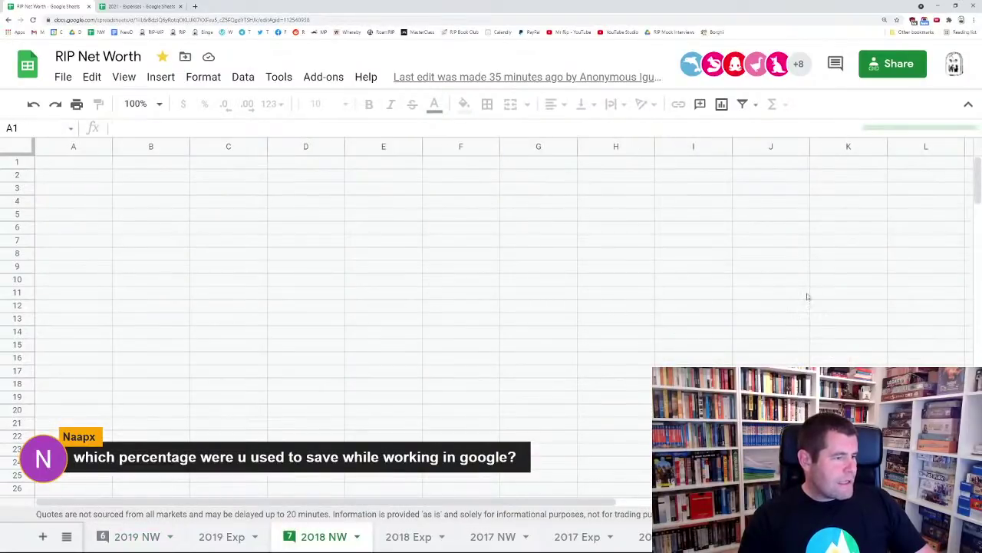
pyautogui.scroll(-10, 802, 304)
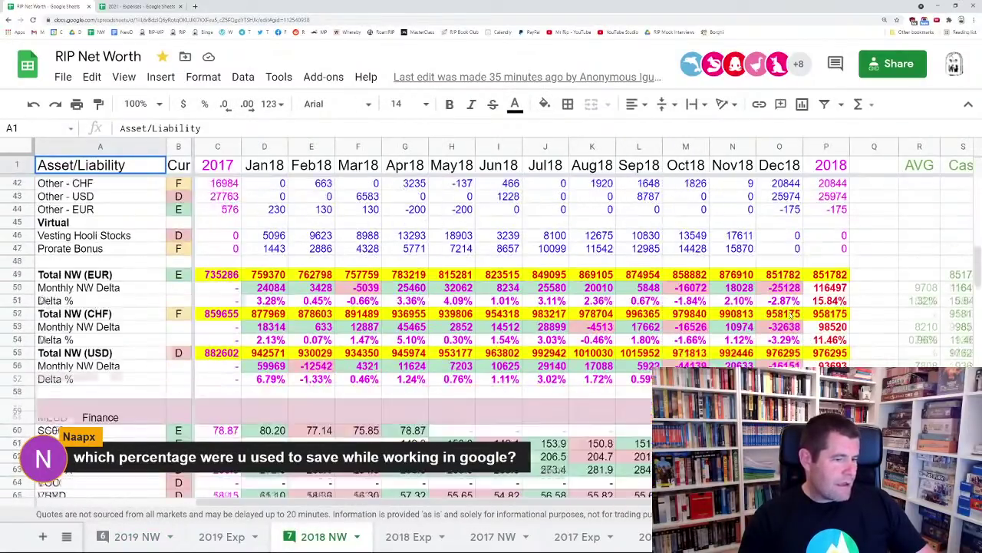
pyautogui.scroll(-15, 821, 304)
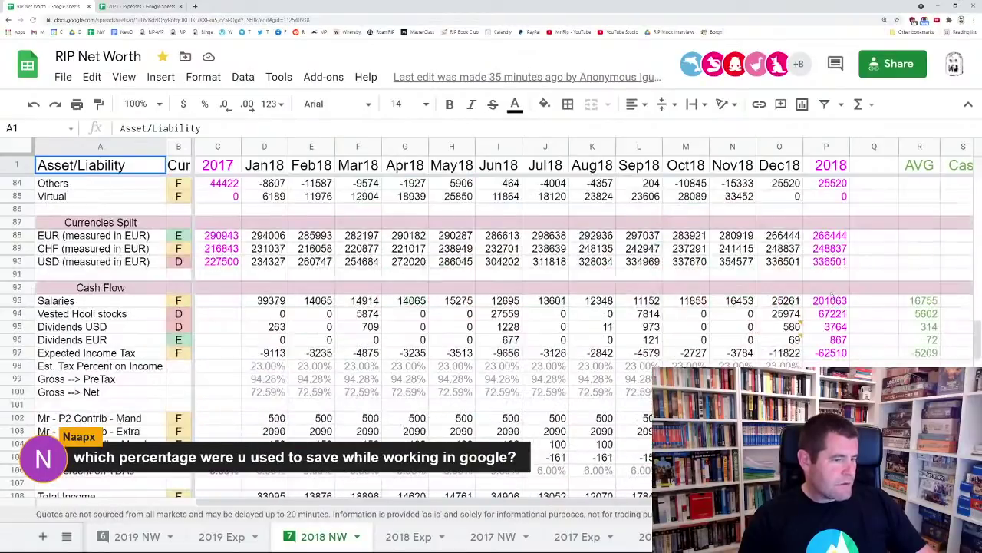
pyautogui.scroll(-5, 842, 303)
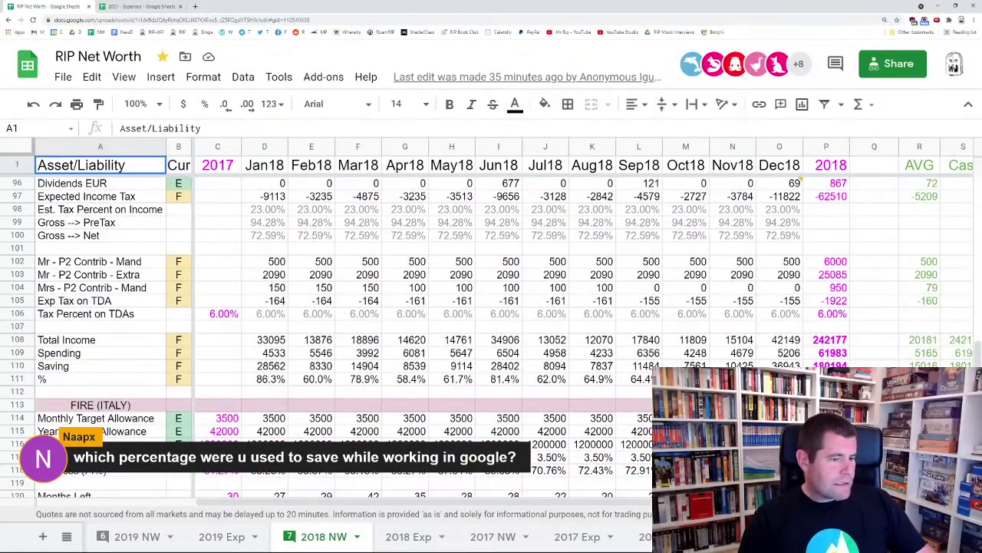
pyautogui.click(826, 378)
pyautogui.scroll(-3, 826, 307)
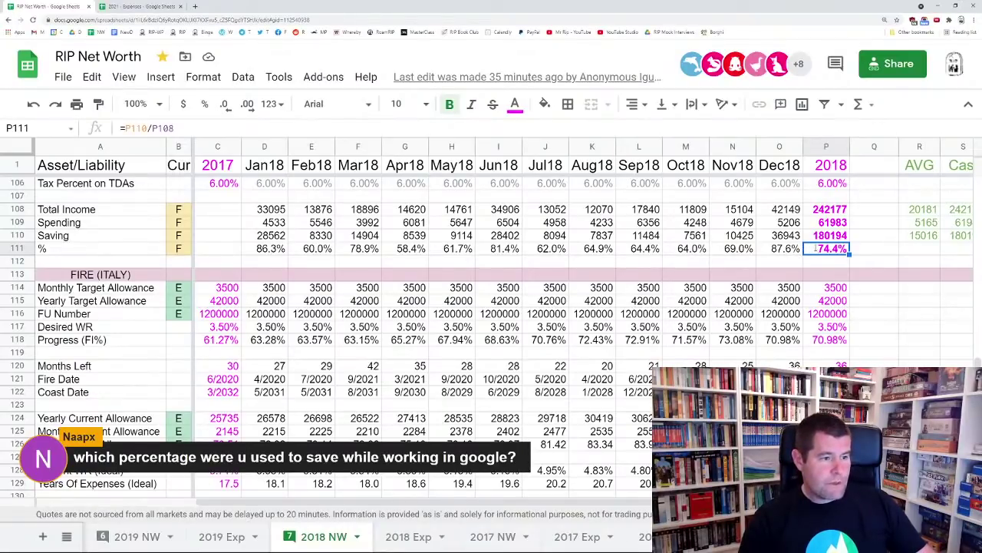
pyautogui.doubleClick(815, 248)
pyautogui.press('Escape')
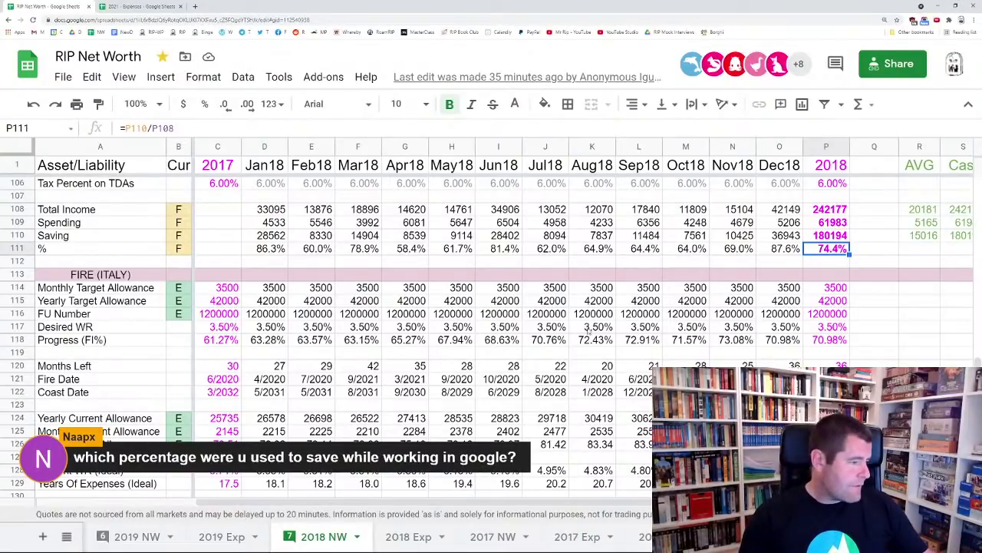
# Return to the 2021 NW sheet and check the 2021 saving percentage along with the FIRE and Cash Flow figures
pyautogui.scroll(5, 448, 504)
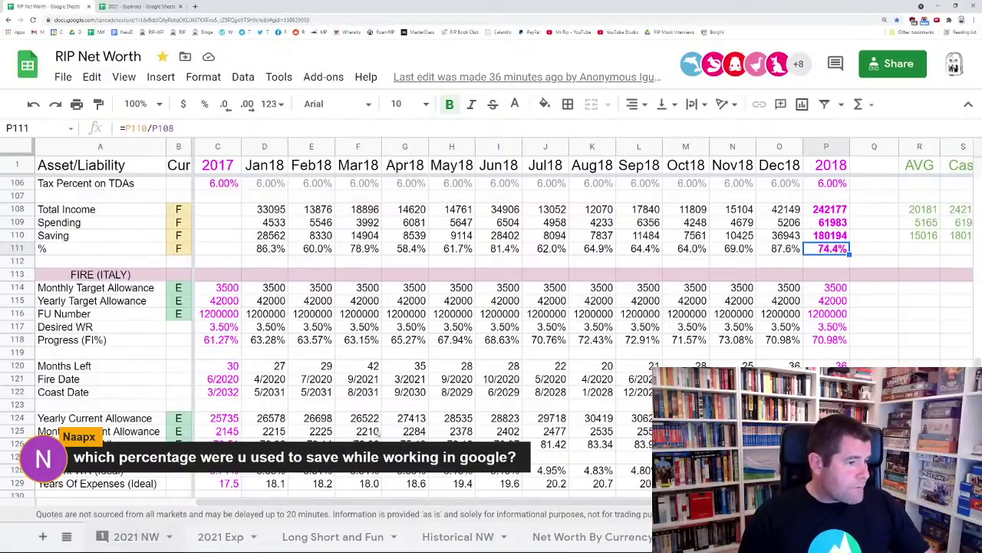
pyautogui.click(146, 536)
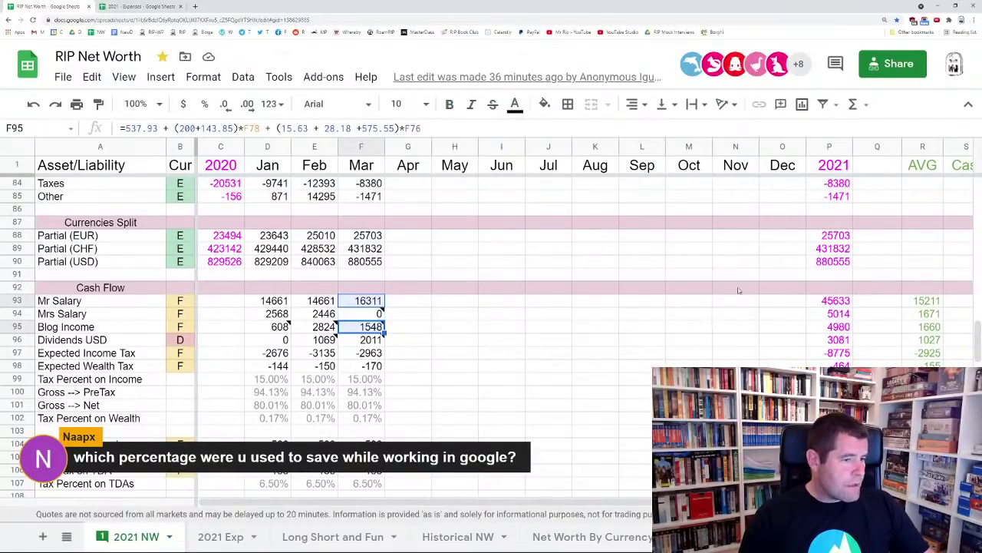
pyautogui.scroll(5, 741, 289)
pyautogui.scroll(-9, 743, 287)
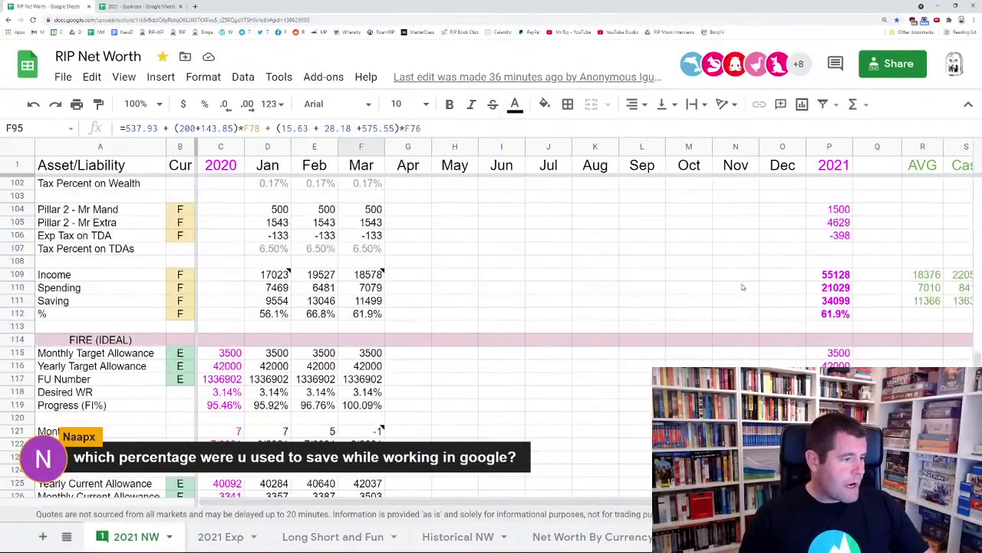
pyautogui.click(829, 313)
pyautogui.scroll(-3, 774, 312)
pyautogui.scroll(1, 752, 306)
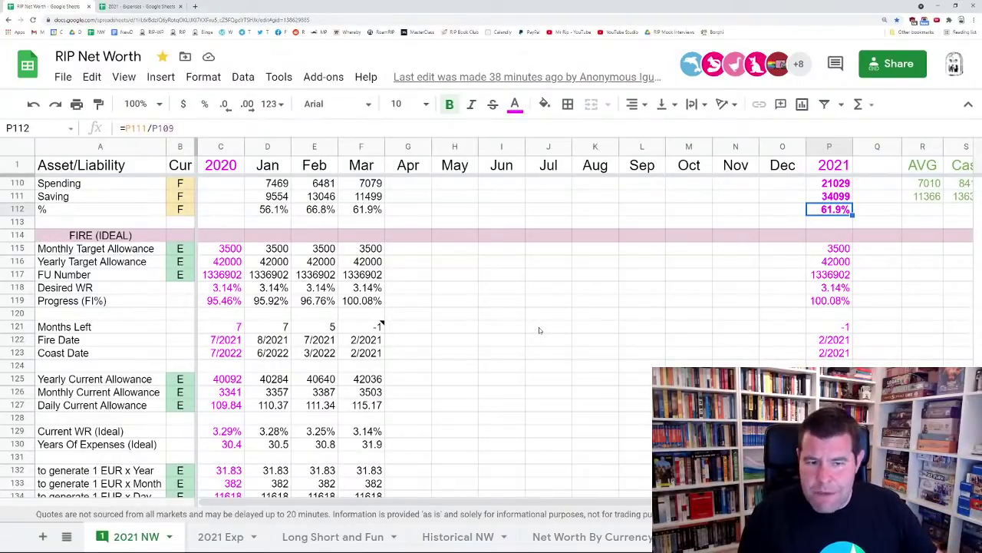
pyautogui.scroll(5, 415, 280)
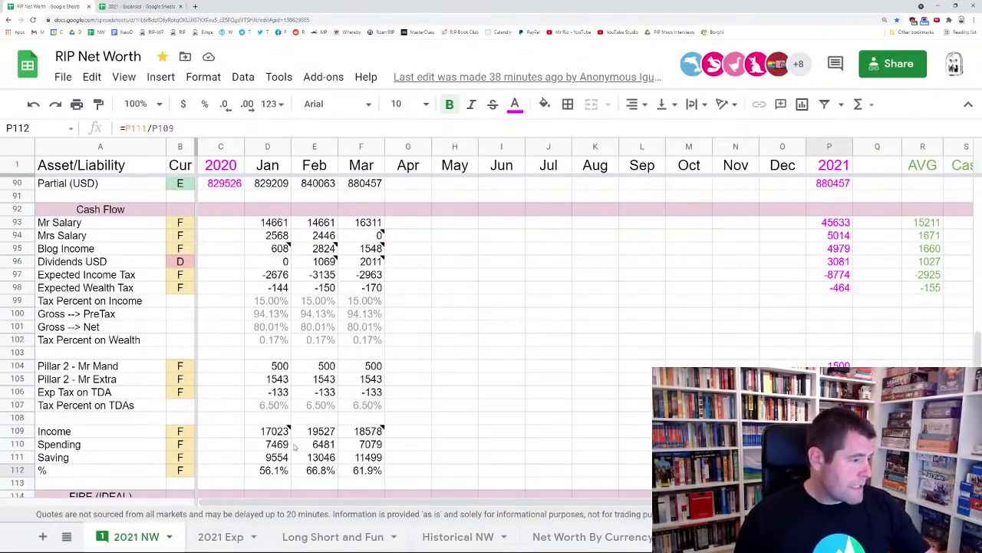
# On the 2021 Exp sheet, review January's Total Expenses and the January to March values of all expense categories
pyautogui.click(220, 537)
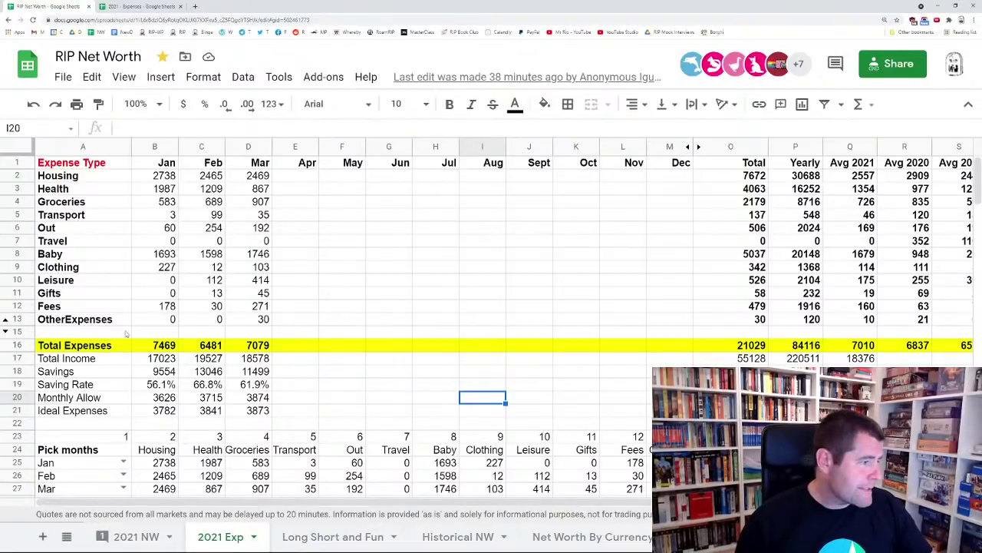
pyautogui.click(153, 348)
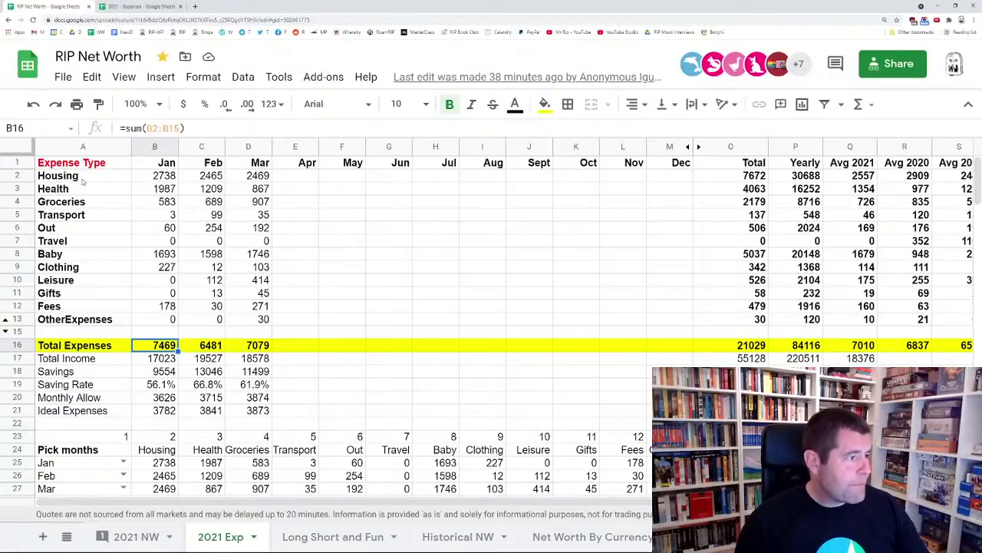
pyautogui.moveTo(85, 182); pyautogui.dragTo(261, 321)
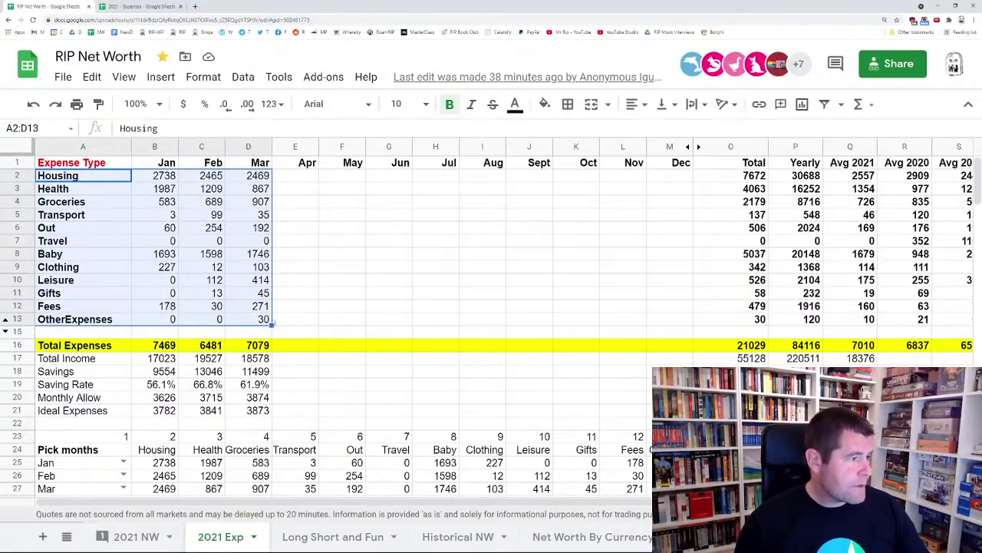
pyautogui.click(330, 293)
# Go through the Housing, Health, Groceries, Transport and Travel expense rows one at a time
pyautogui.click(85, 182)
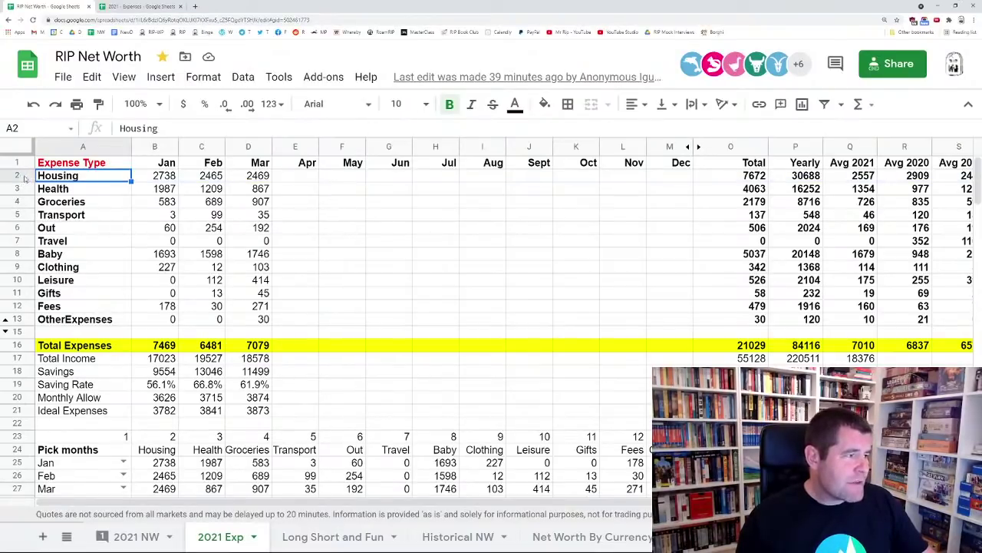
pyautogui.click(17, 176)
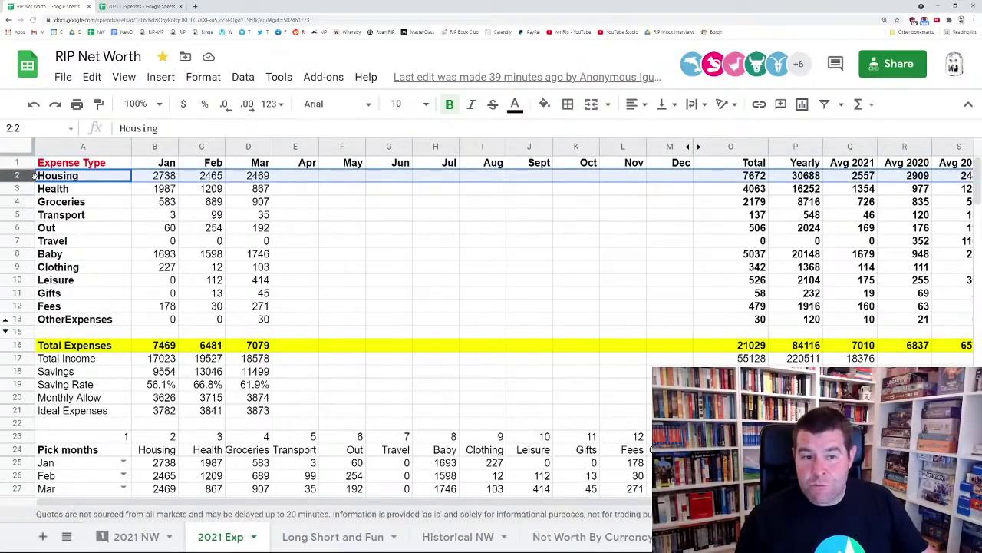
pyautogui.click(17, 188)
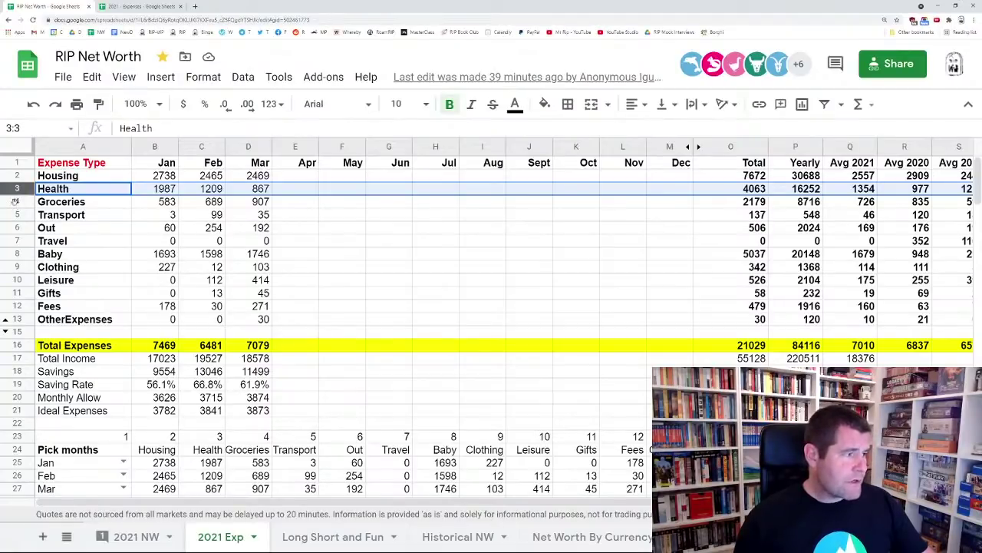
pyautogui.click(15, 201)
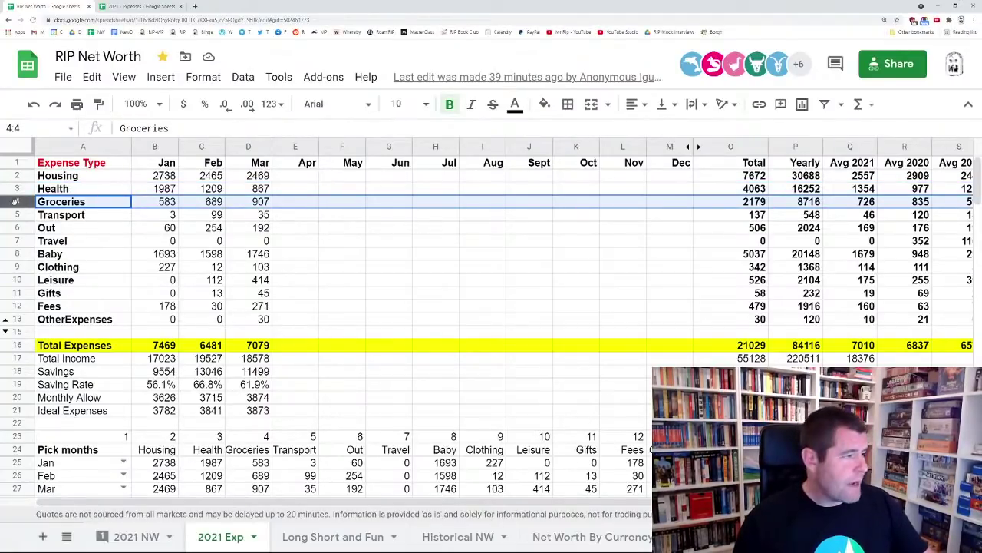
pyautogui.click(16, 215)
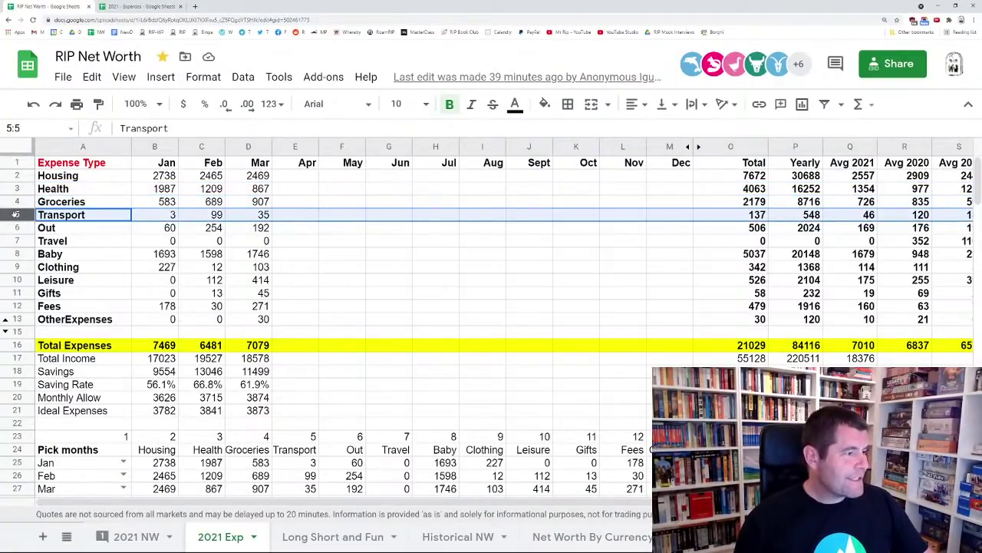
pyautogui.click(21, 240)
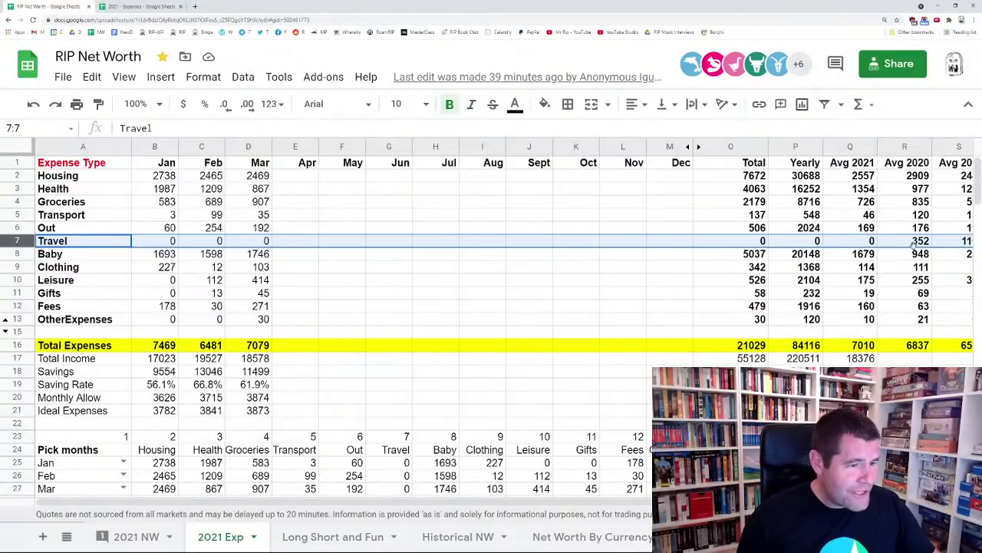
# Compare the Travel row's monthly averages for 2018, 2019, 2017 and 2021
pyautogui.hotkey('ctrl', 'c')
pyautogui.press('Escape')
pyautogui.press('Right')
pyautogui.press('Right')
pyautogui.press('Right')
pyautogui.press('Right')
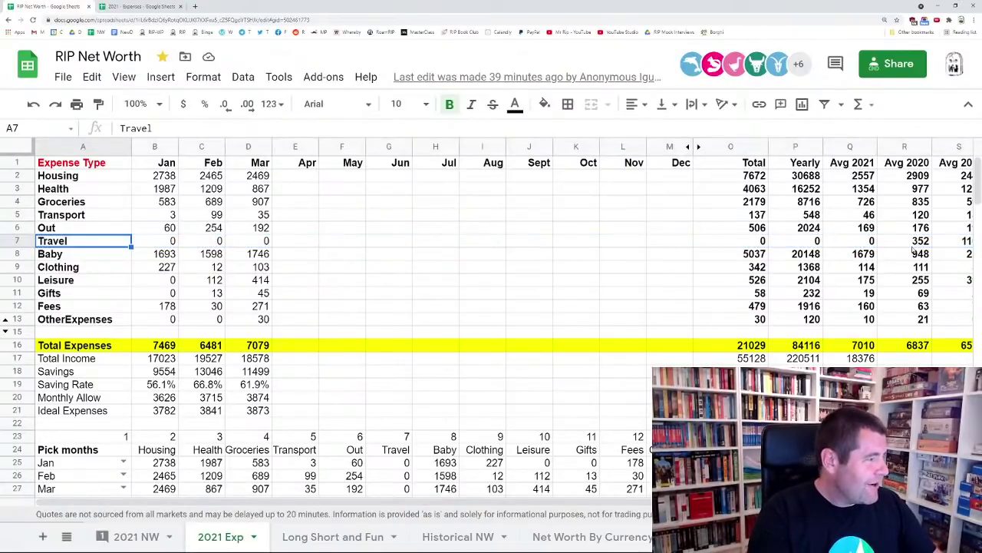
pyautogui.press('Right')
pyautogui.press('Right')
pyautogui.press('Right')
pyautogui.press('Right')
pyautogui.press('Right')
pyautogui.press('Right')
pyautogui.press('Right')
pyautogui.press('Right')
pyautogui.press('Right')
pyautogui.press('Right')
pyautogui.press('Right')
pyautogui.press('Right')
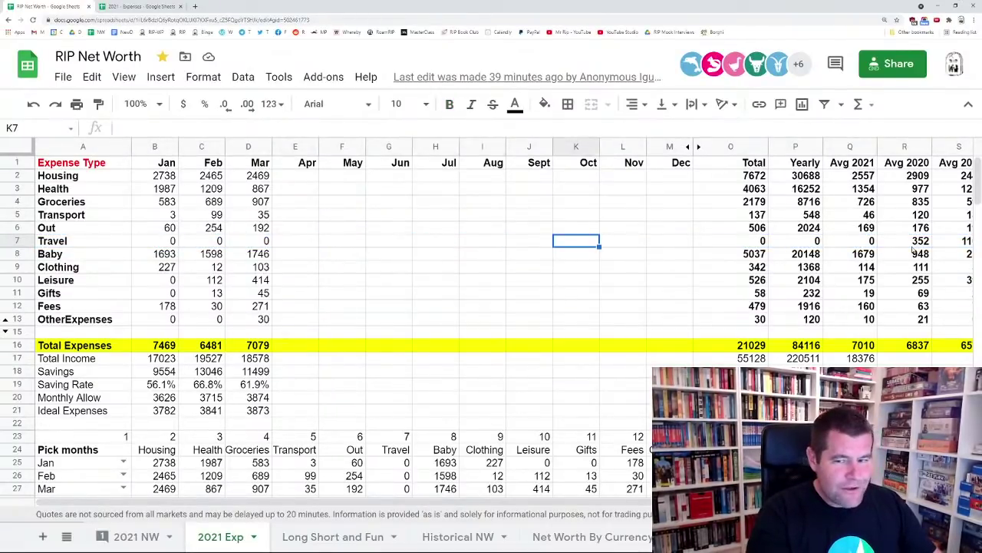
pyautogui.press('Right')
pyautogui.press('Right')
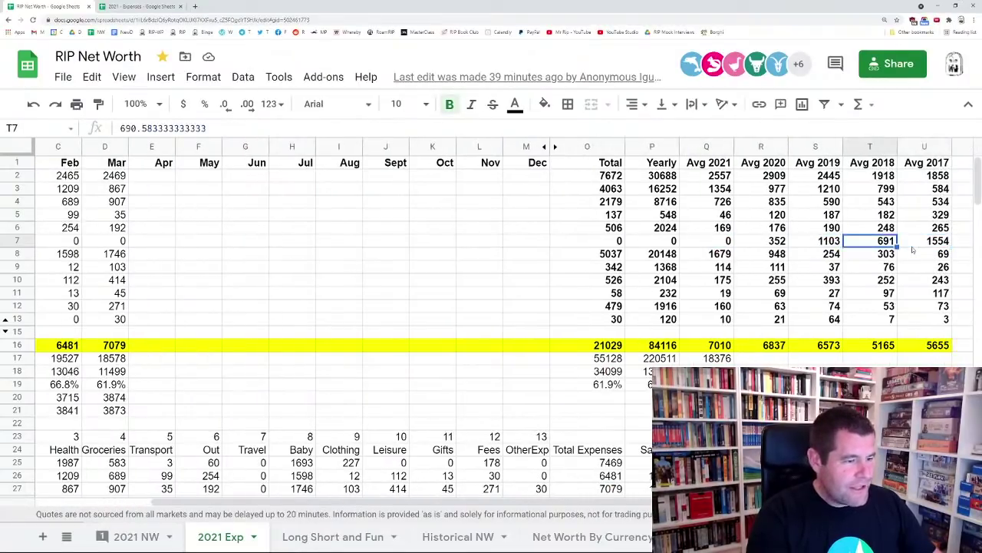
pyautogui.press('Left')
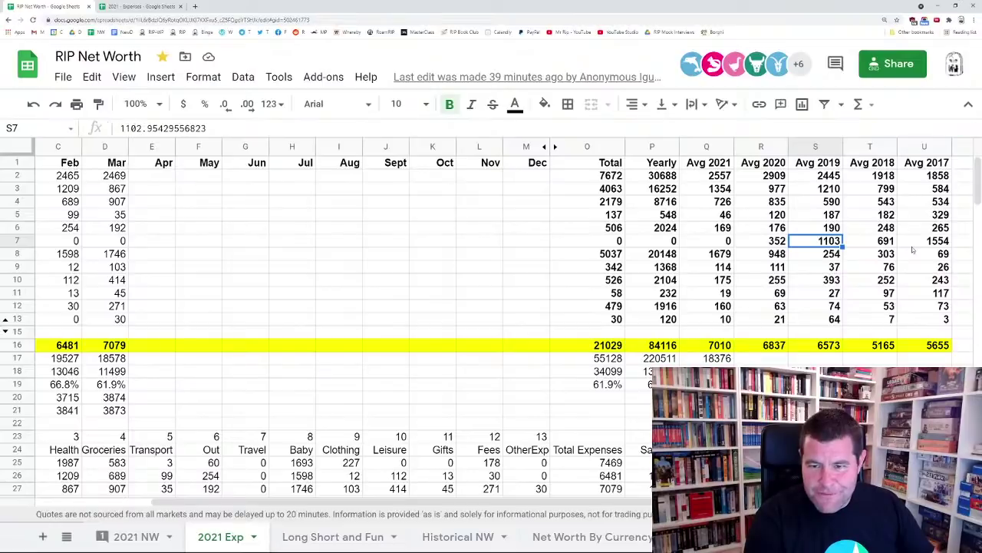
pyautogui.press('Right')
pyautogui.press('Right')
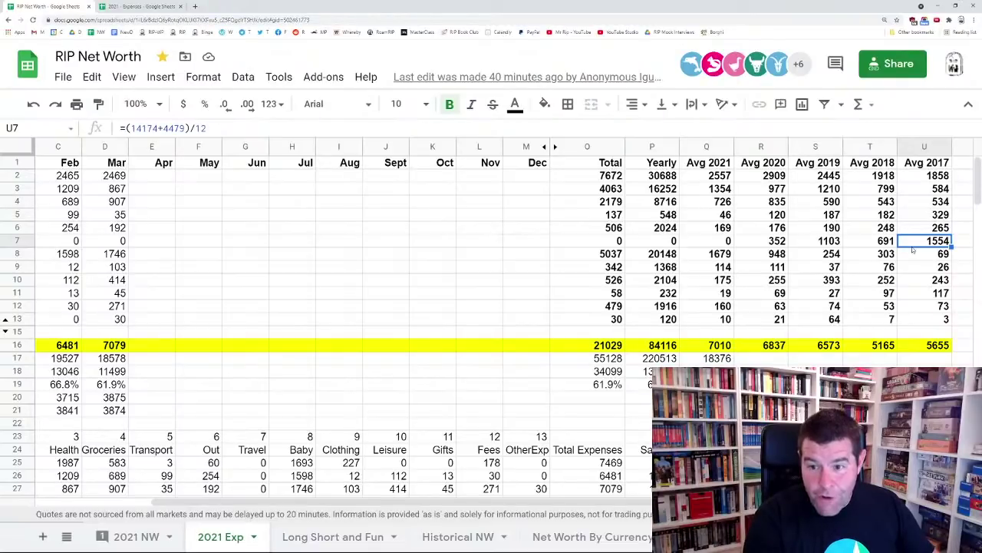
pyautogui.press('Left')
pyautogui.press('Left')
pyautogui.press('Left')
pyautogui.press('Left')
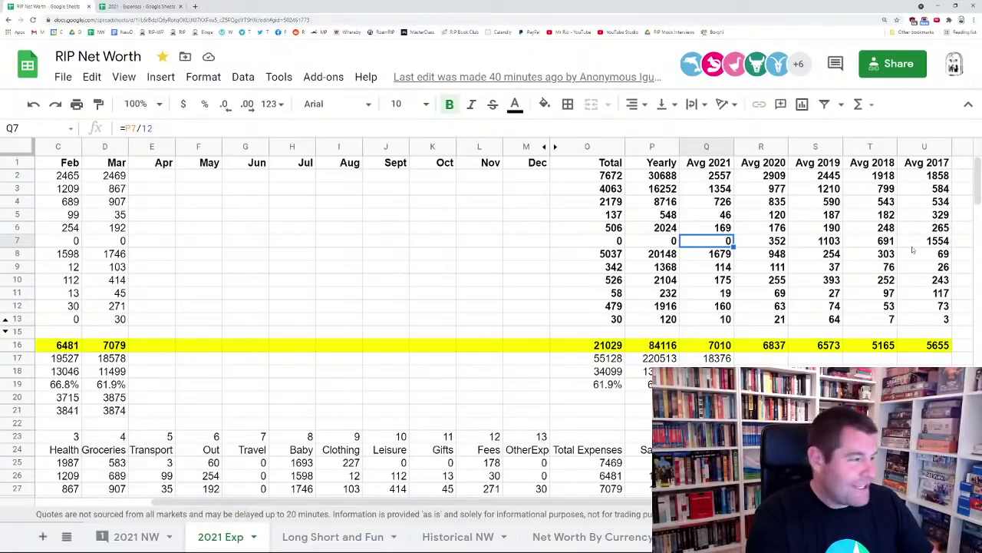
# Review the January to March values of the Out expense row
pyautogui.press('Home')
pyautogui.press('Right')
pyautogui.press('Right')
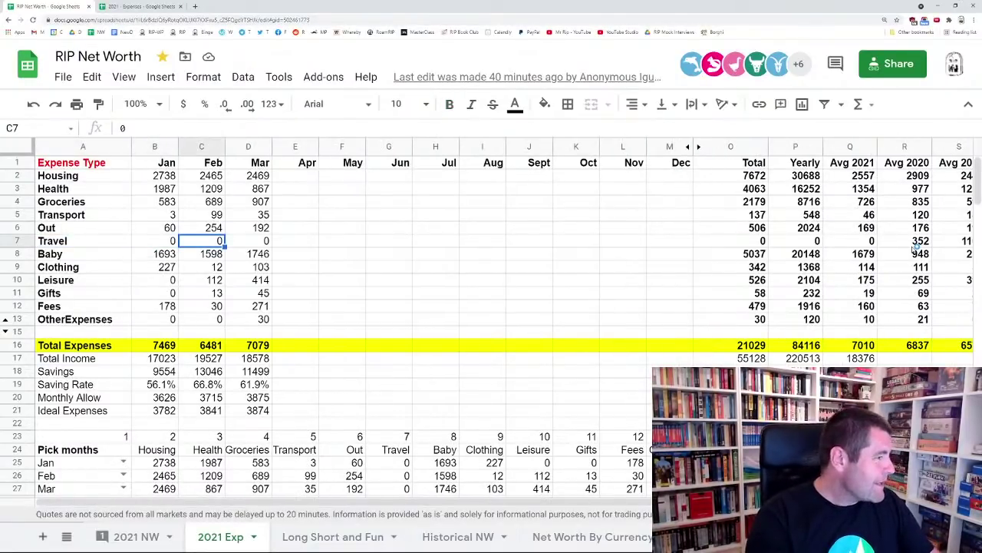
pyautogui.press('Up')
pyautogui.press('Left')
pyautogui.press('Left')
pyautogui.hotkey('shift', 'Right')
pyautogui.hotkey('shift', 'Right')
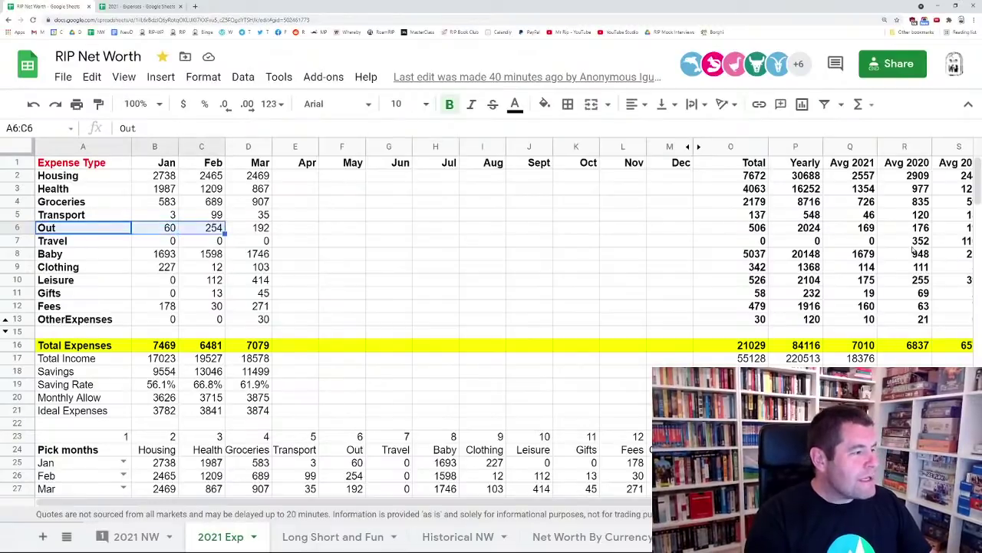
pyautogui.hotkey('shift', 'Right')
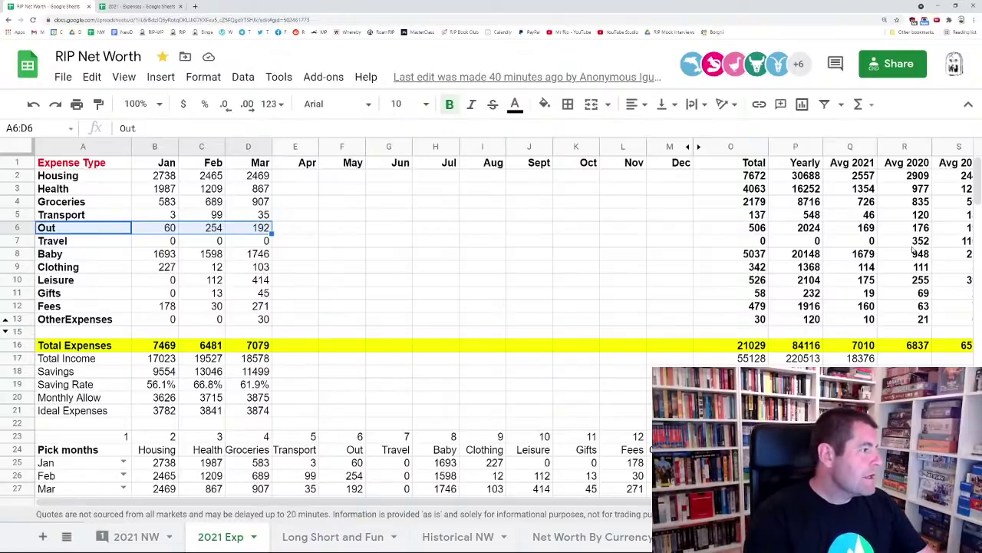
# Review the Baby expenses for January to March, then February and March individually
pyautogui.press('Down')
pyautogui.press('Down')
pyautogui.press('Right')
pyautogui.hotkey('shift', 'Right')
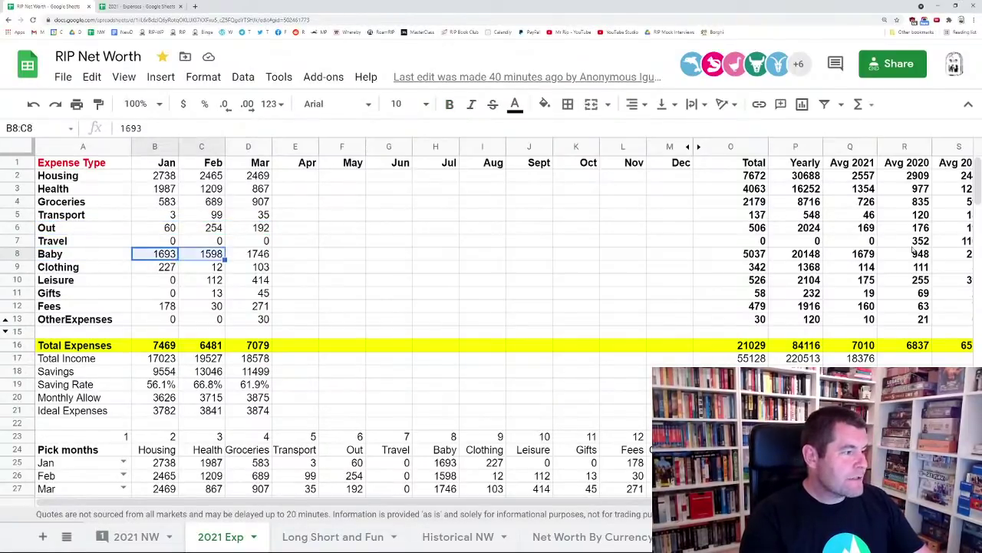
pyautogui.hotkey('shift', 'Right')
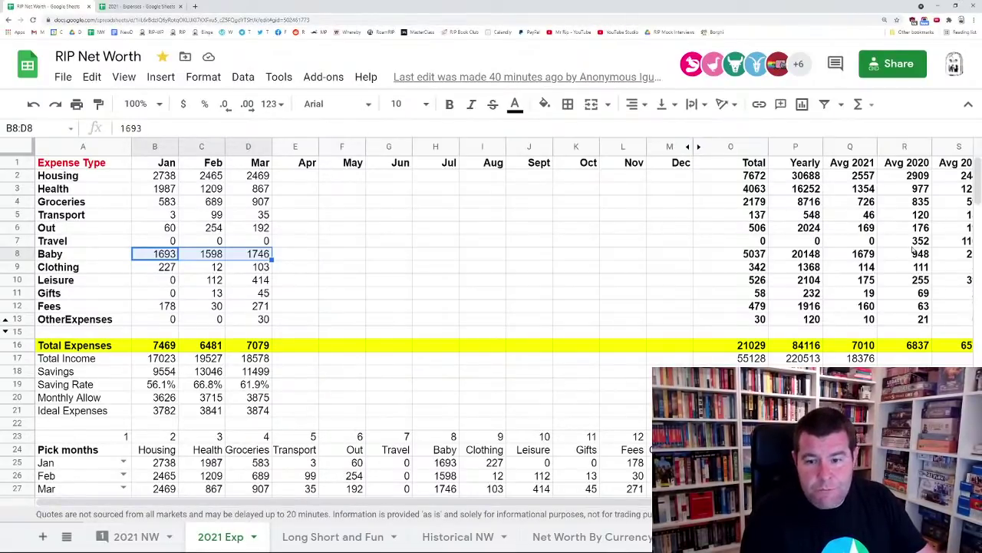
pyautogui.press('Right')
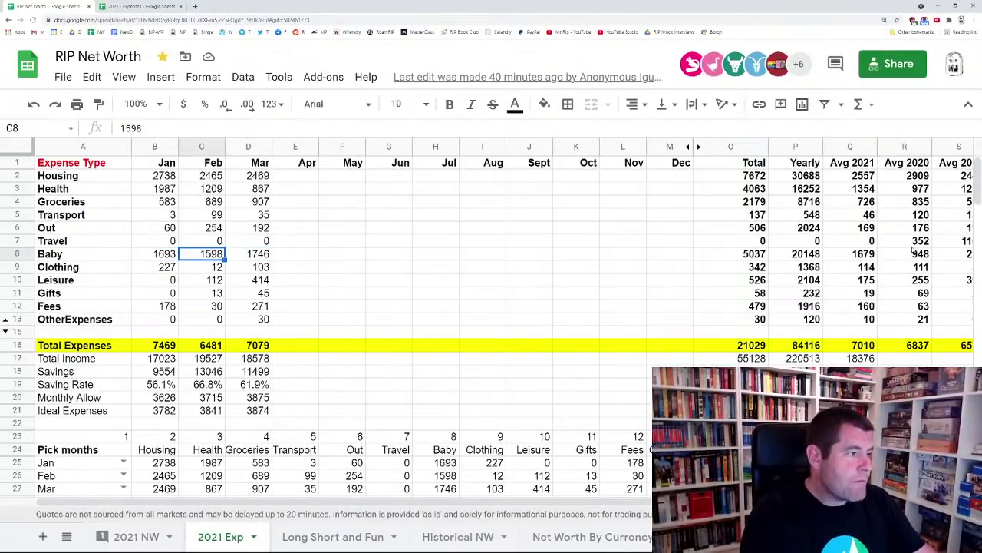
pyautogui.press('Right')
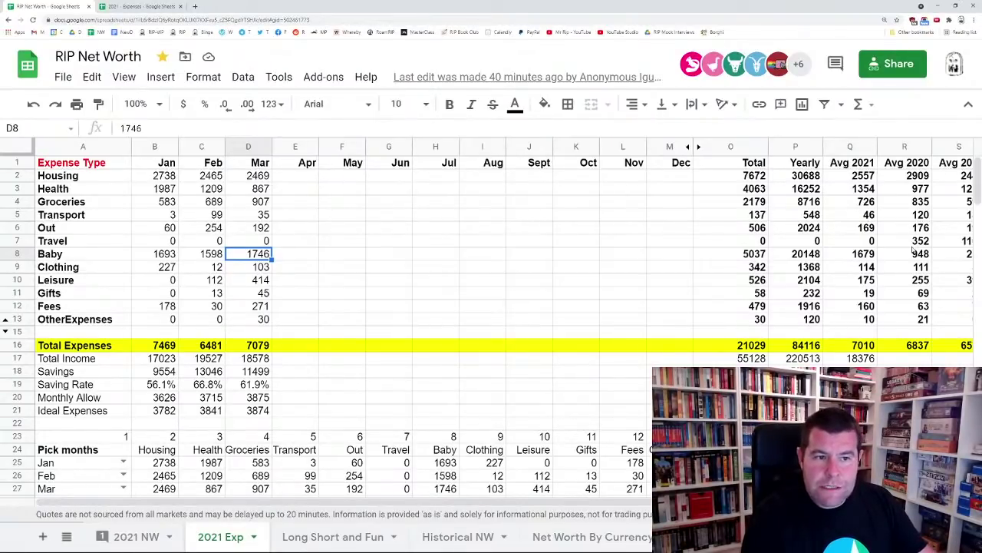
# Compare the March Health expense with the March Baby expense
pyautogui.press('Up')
pyautogui.press('Up')
pyautogui.press('Up')
pyautogui.press('Up')
pyautogui.press('Up')
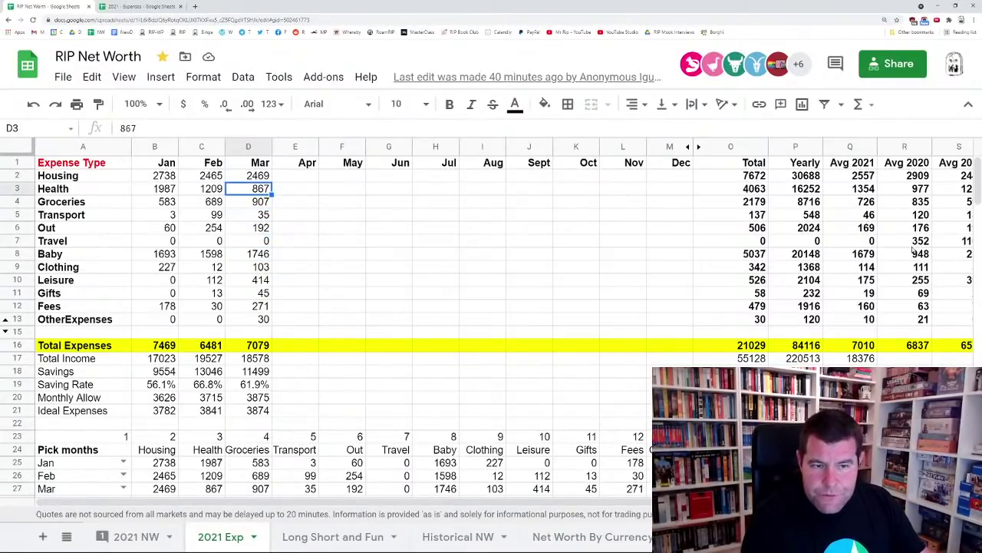
pyautogui.press('Down')
pyautogui.press('Down')
pyautogui.press('Down')
pyautogui.press('Down')
pyautogui.press('Down')
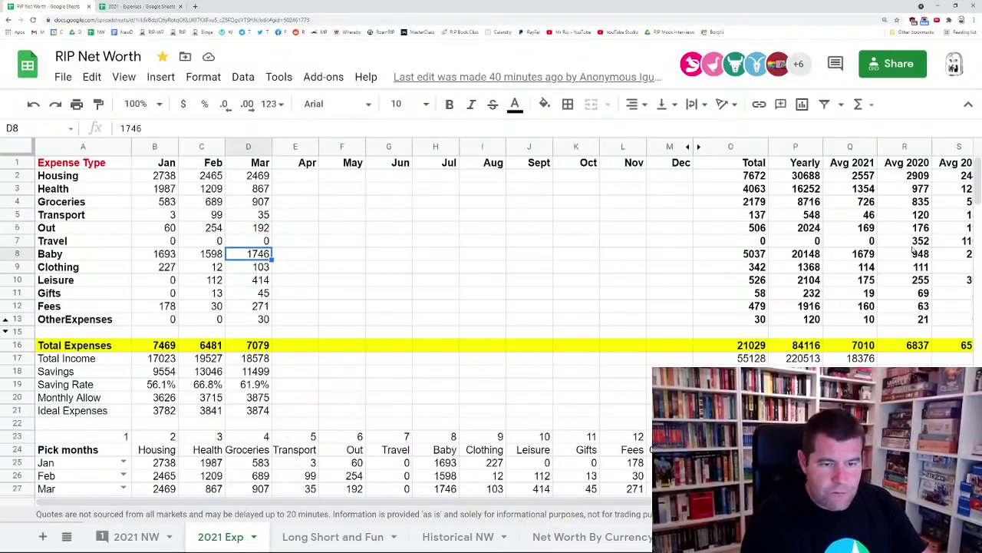
# Go over the Baby row's monthly values from March back to January
pyautogui.hotkey('shift', 'Left')
pyautogui.hotkey('shift', 'Left')
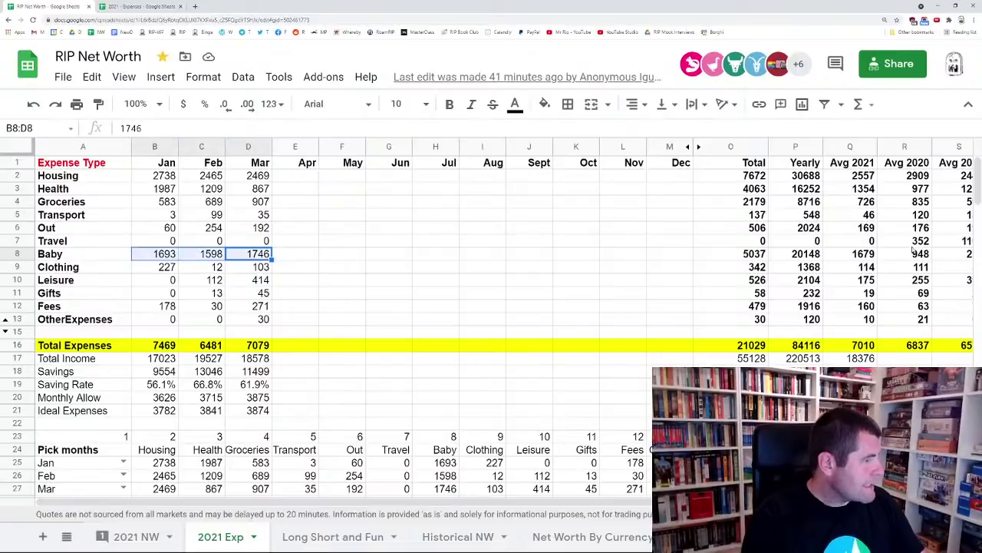
pyautogui.press('Right')
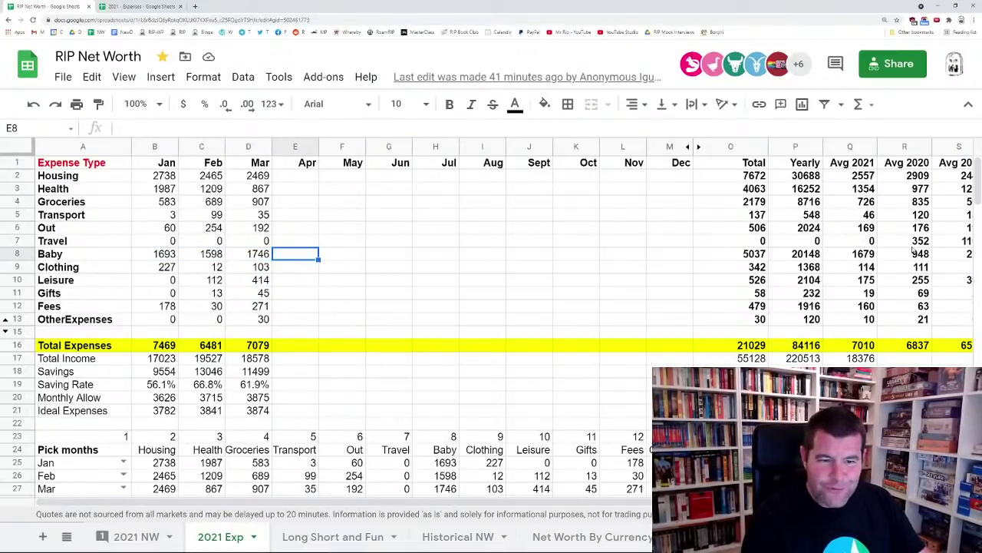
pyautogui.press('Left')
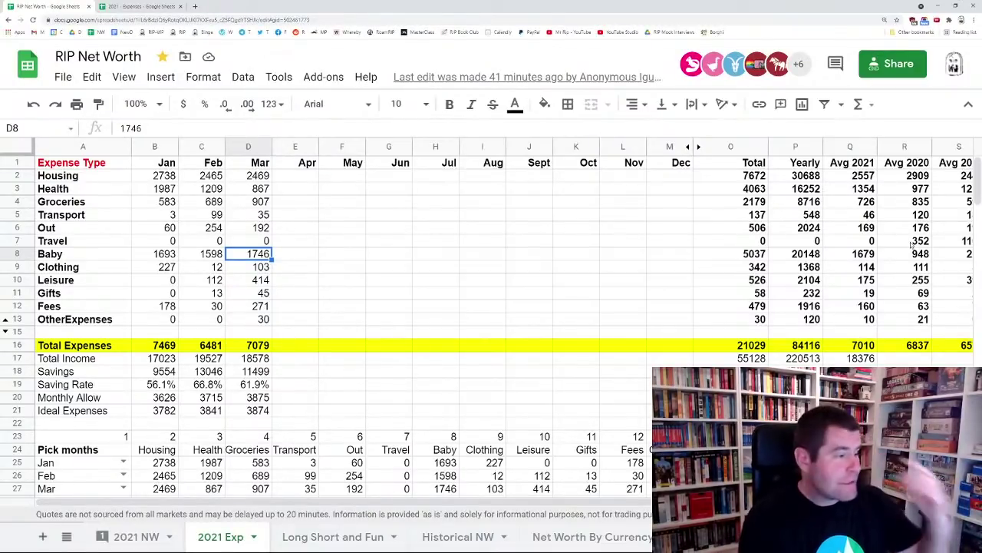
# Check the Clothing row's February, January and March expenses
pyautogui.press('Down')
pyautogui.press('Left')
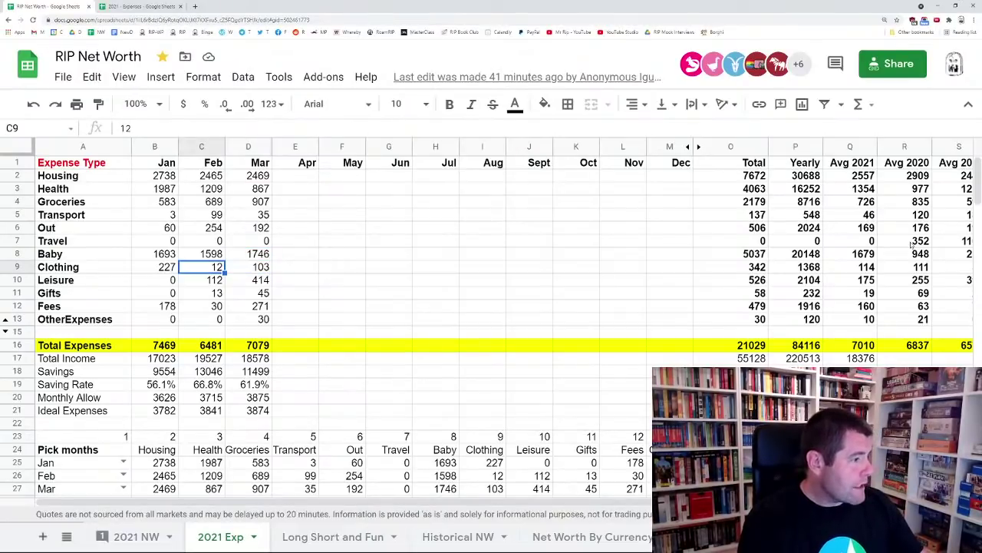
pyautogui.press('Left')
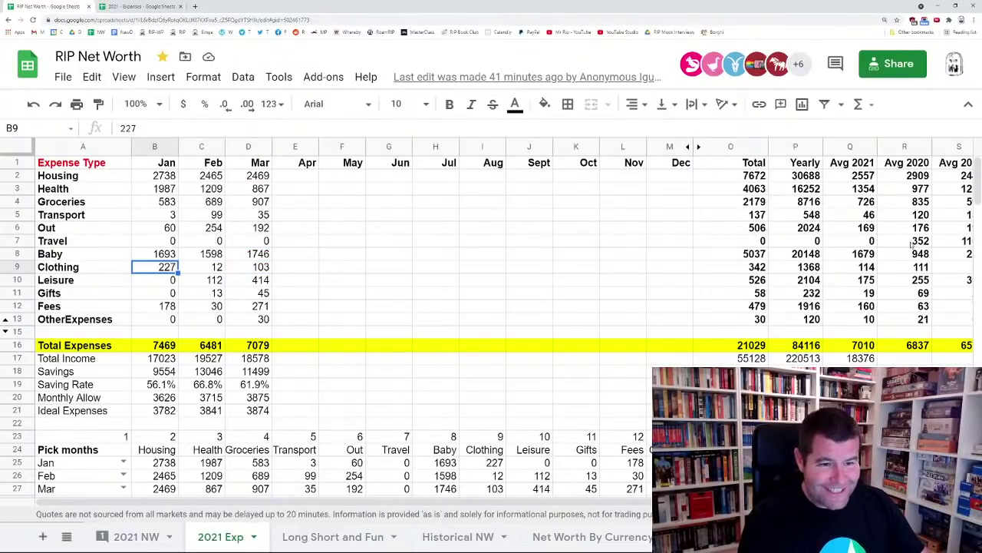
pyautogui.press('Right')
pyautogui.press('Right')
# Check the Leisure row's February and March expenses
pyautogui.press('Down')
pyautogui.press('Left')
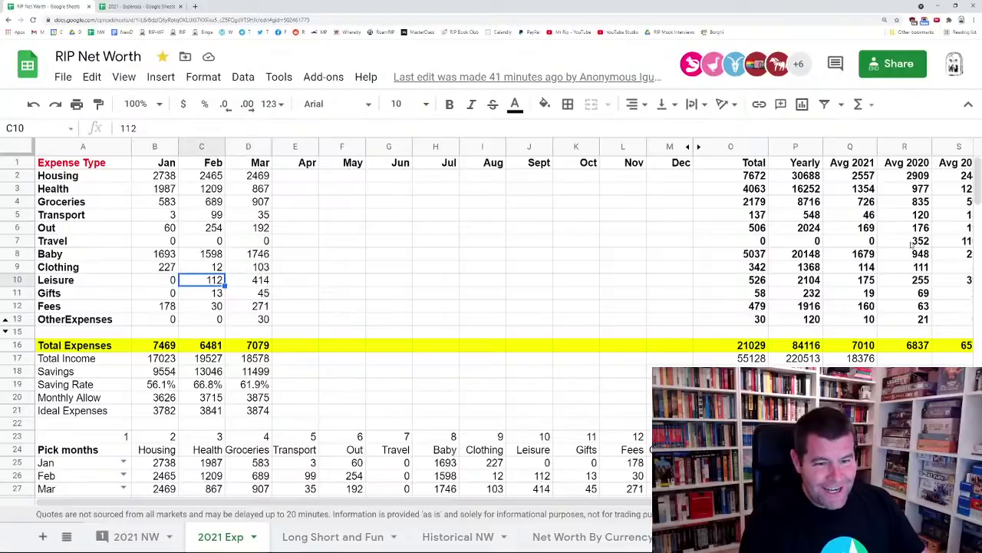
pyautogui.press('Right')
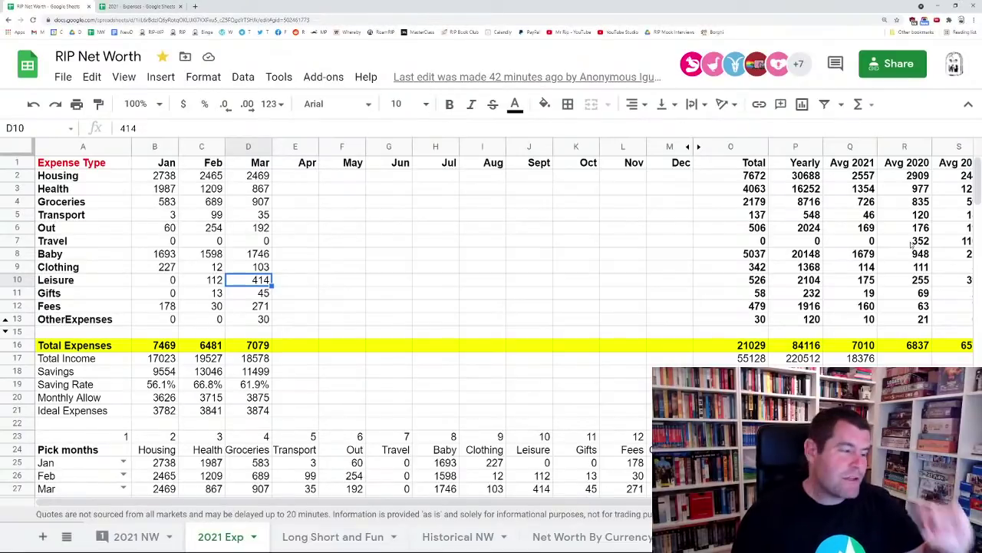
# Review the January to March values of the Gifts expense row
pyautogui.press('Down')
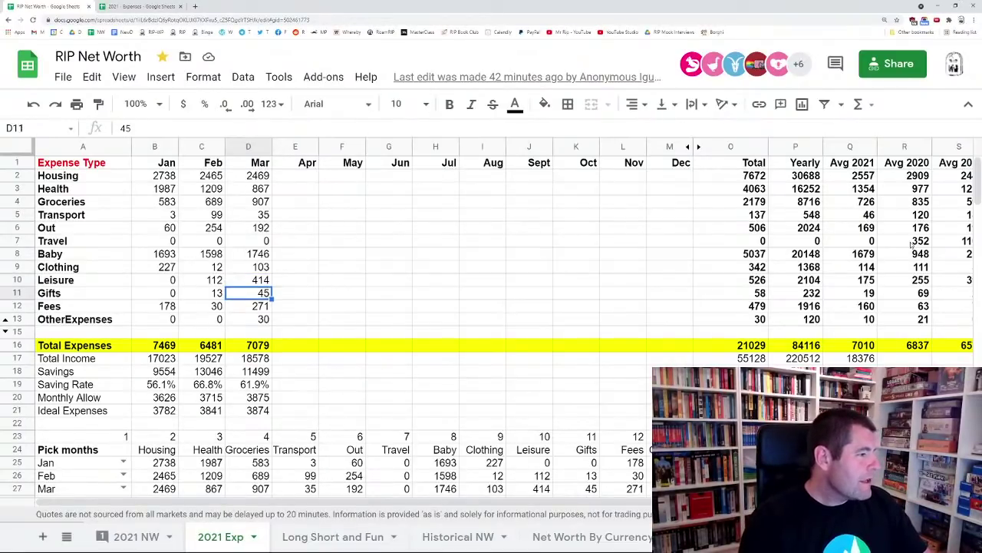
pyautogui.press('Left')
pyautogui.press('Left')
pyautogui.hotkey('shift', 'Right')
pyautogui.hotkey('shift', 'Right')
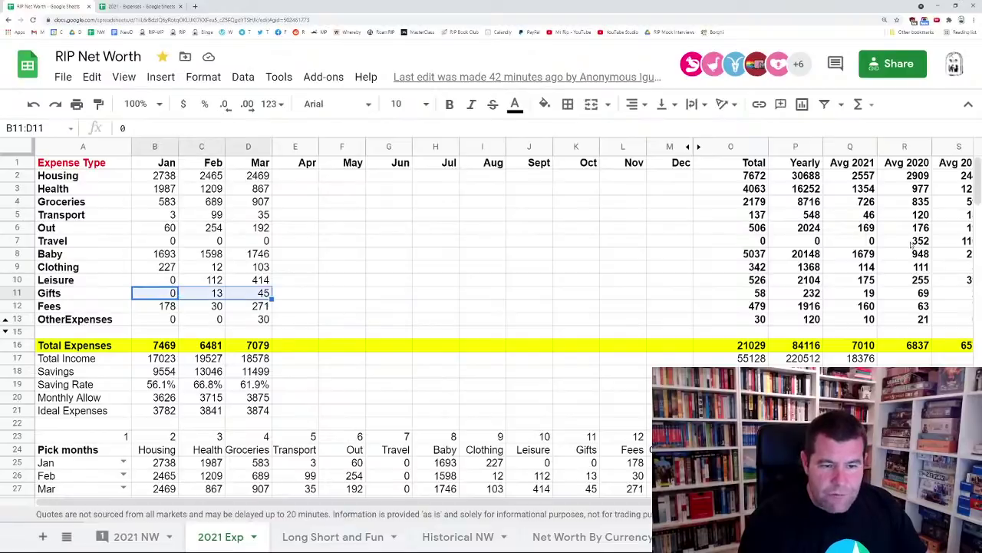
pyautogui.press('Right')
# Review the January to March values of the Fees row, then the March fee individually
pyautogui.press('Down')
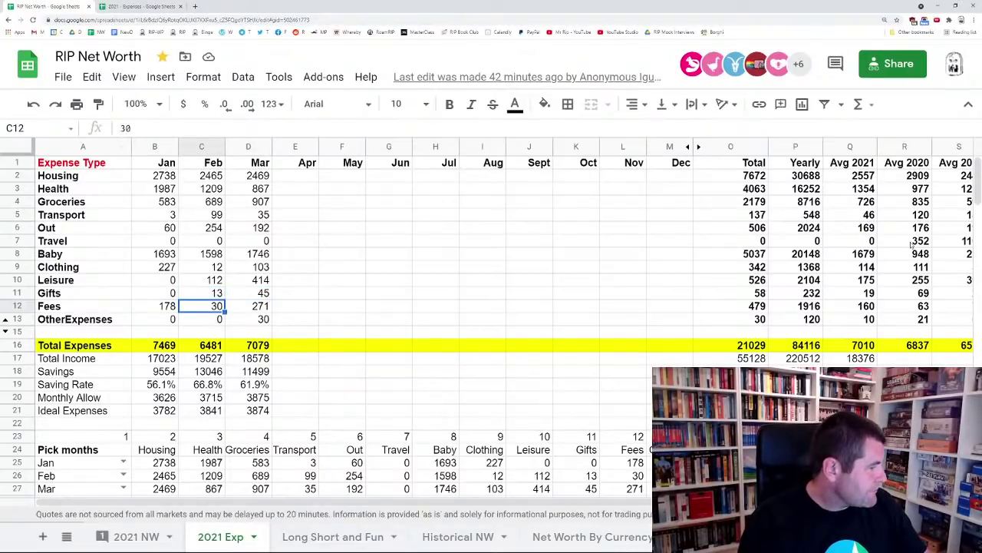
pyautogui.press('Left')
pyautogui.hotkey('shift', 'Right')
pyautogui.hotkey('shift', 'Right')
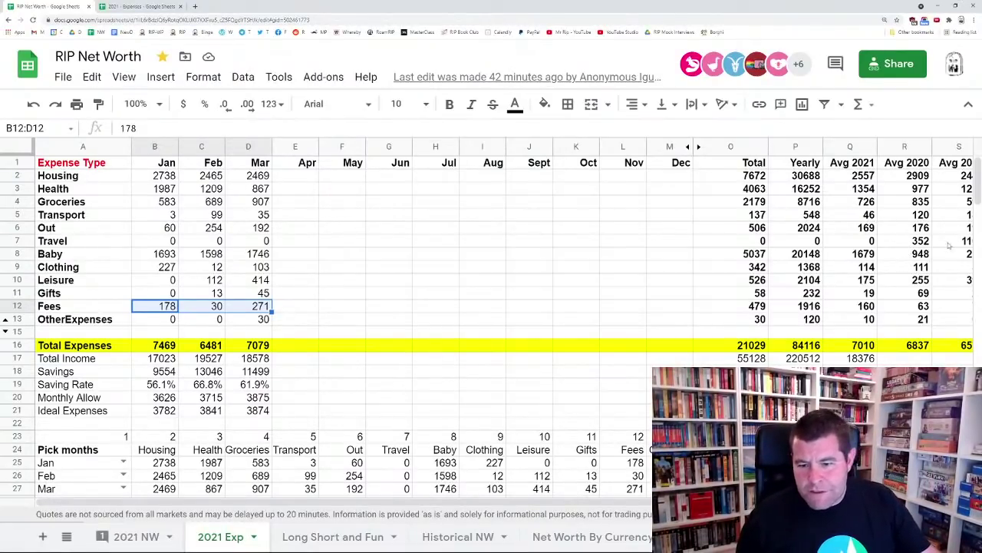
pyautogui.click(295, 306)
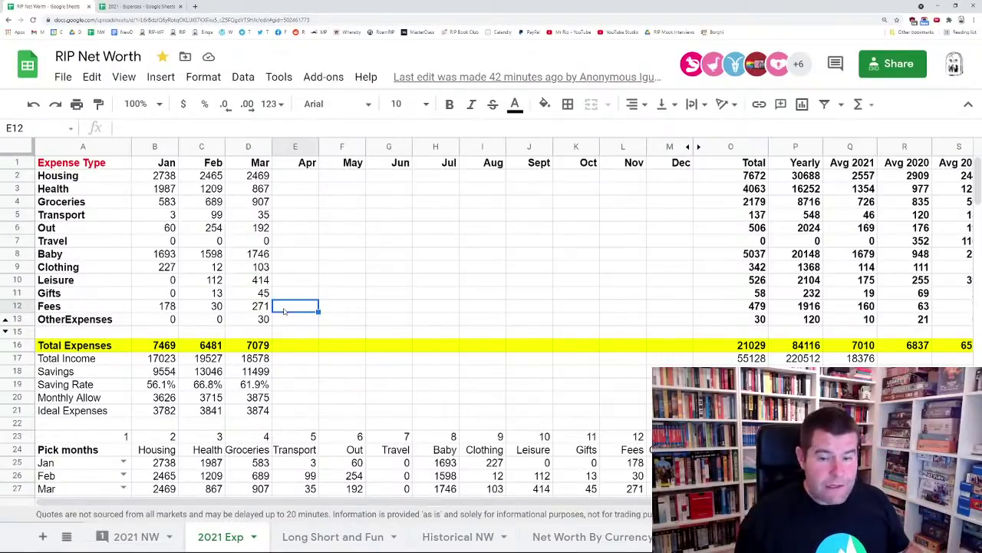
pyautogui.click(248, 310)
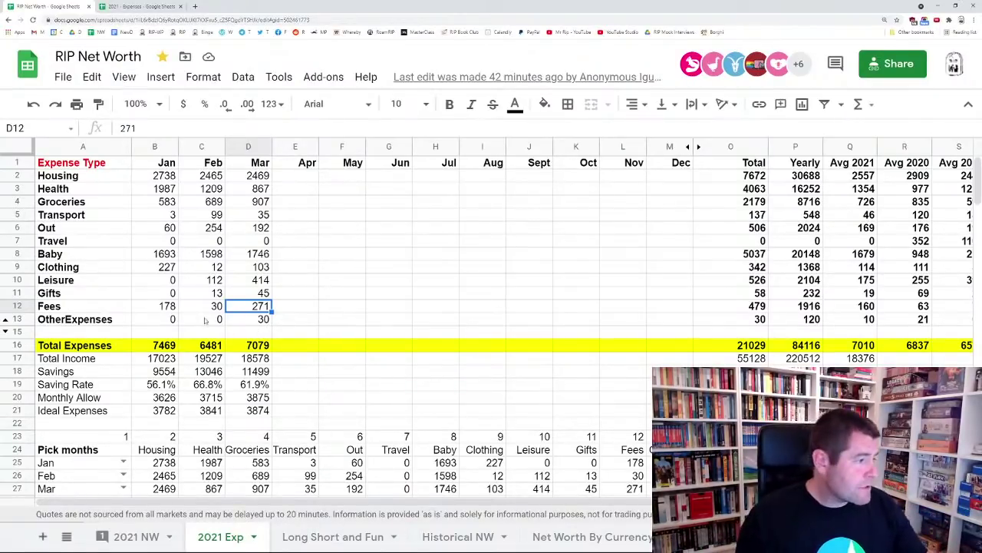
# Compare the Total Expenses of March, February and January
pyautogui.click(264, 347)
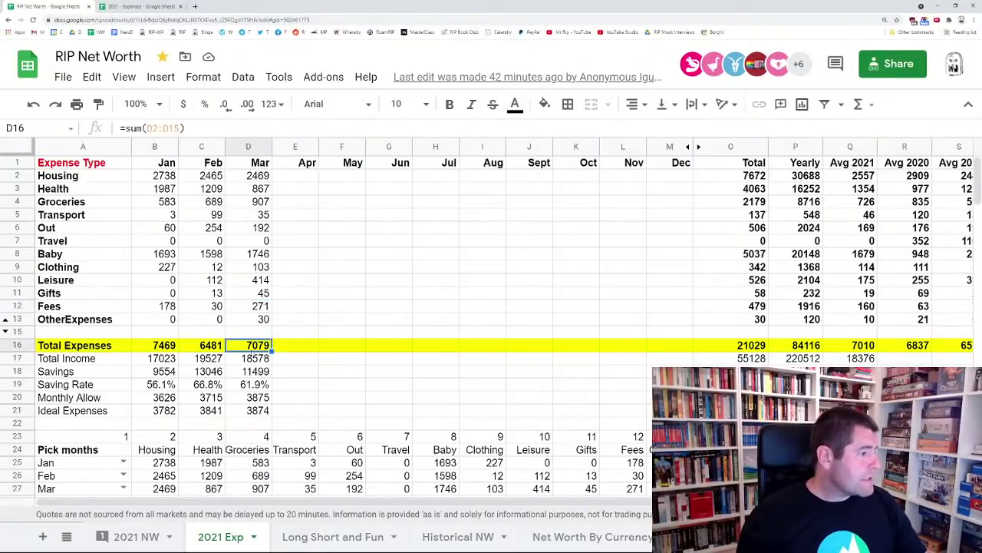
pyautogui.click(219, 346)
pyautogui.click(173, 347)
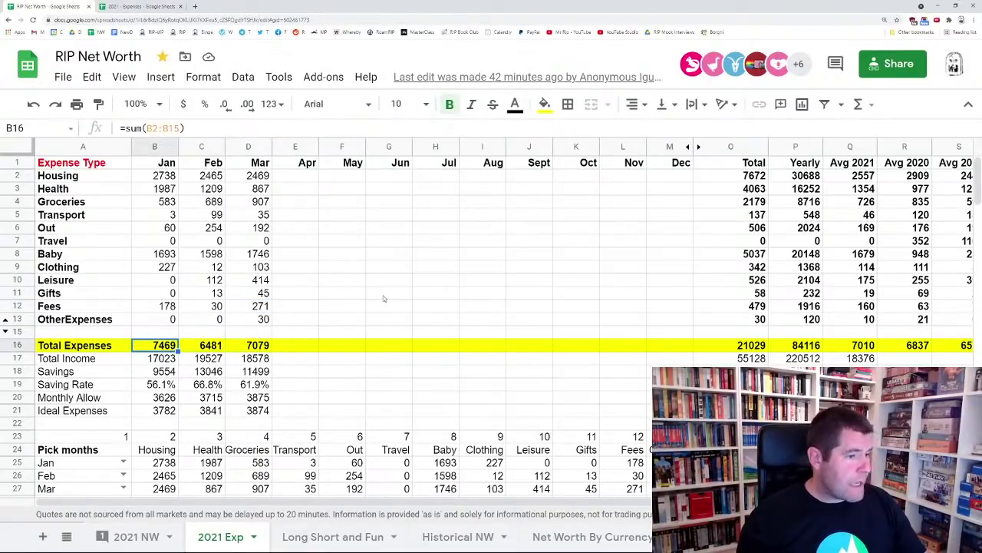
# Examine the Compare Months chart of January, February, March and the 2020 average by expense category
pyautogui.scroll(-3, 388, 300)
pyautogui.scroll(-5, 387, 299)
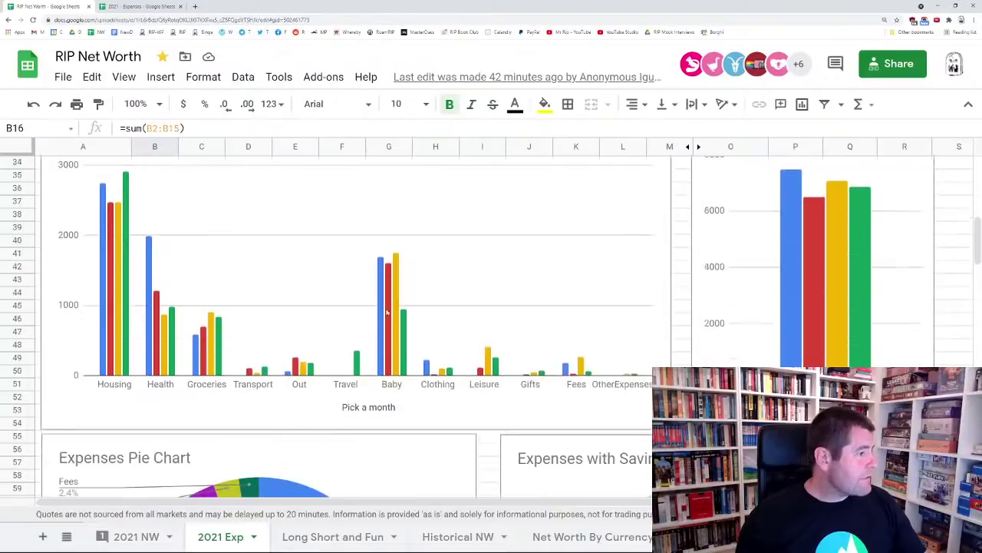
pyautogui.scroll(3, 307, 330)
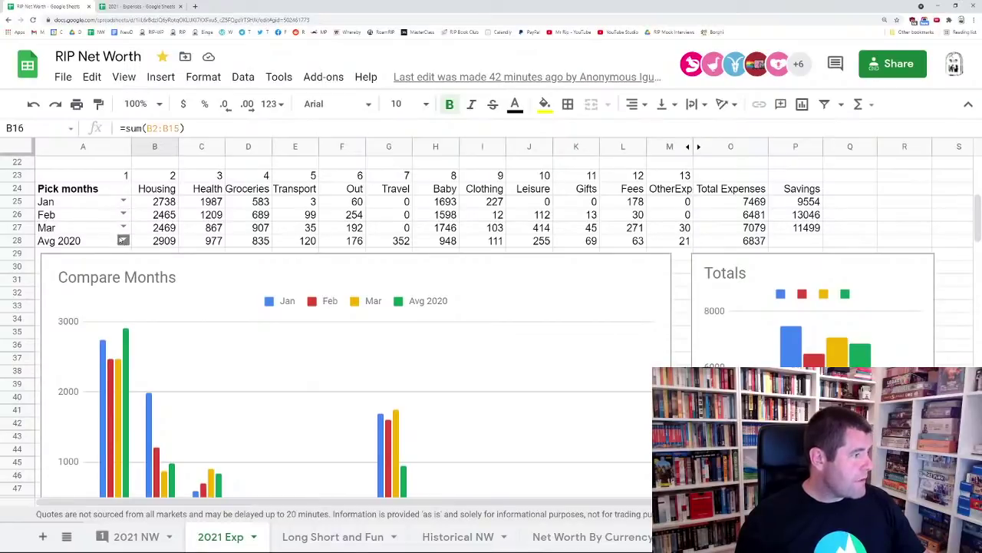
pyautogui.scroll(-1, 142, 301)
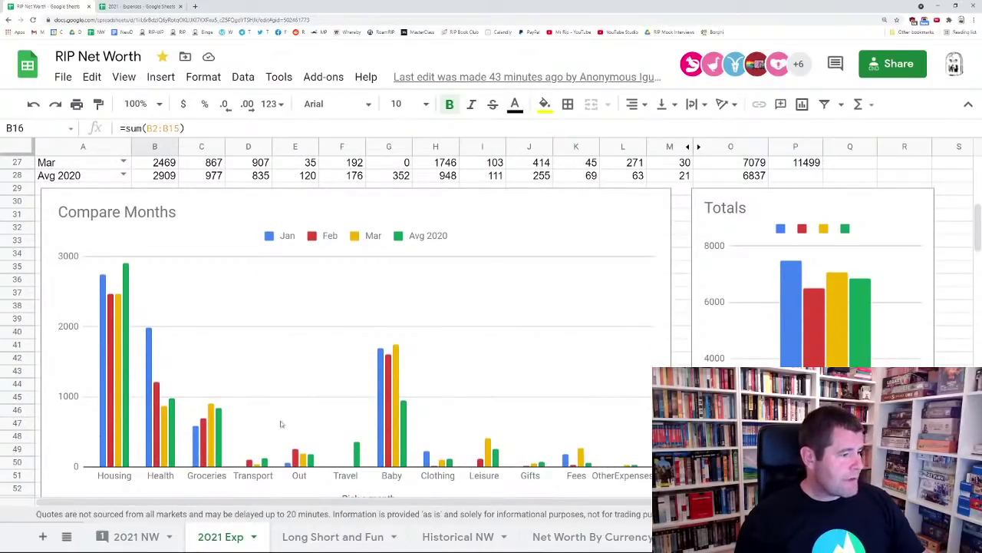
pyautogui.scroll(-1, 281, 422)
pyautogui.scroll(1, 290, 392)
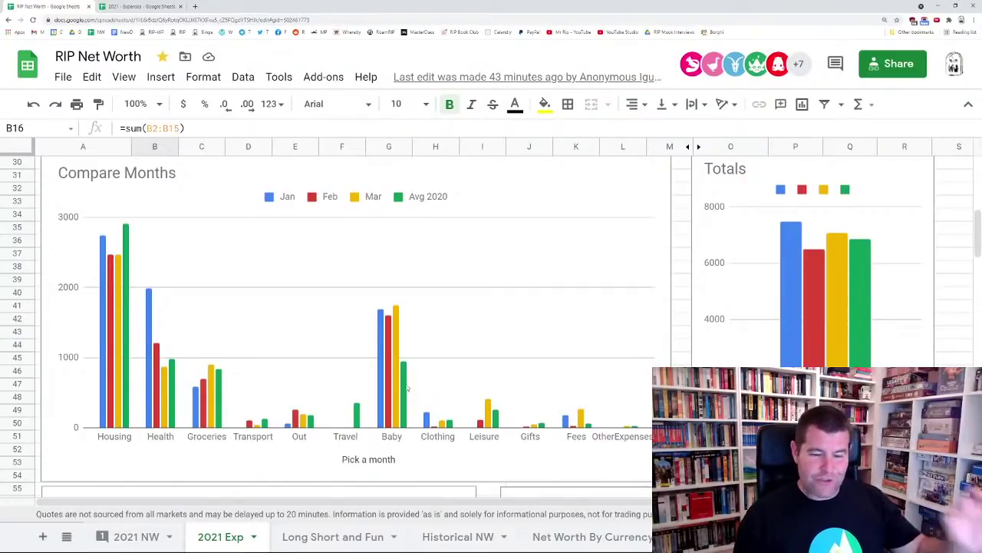
# Examine the Expenses Pie Chart and the Expenses with Savings chart
pyautogui.scroll(-6, 335, 332)
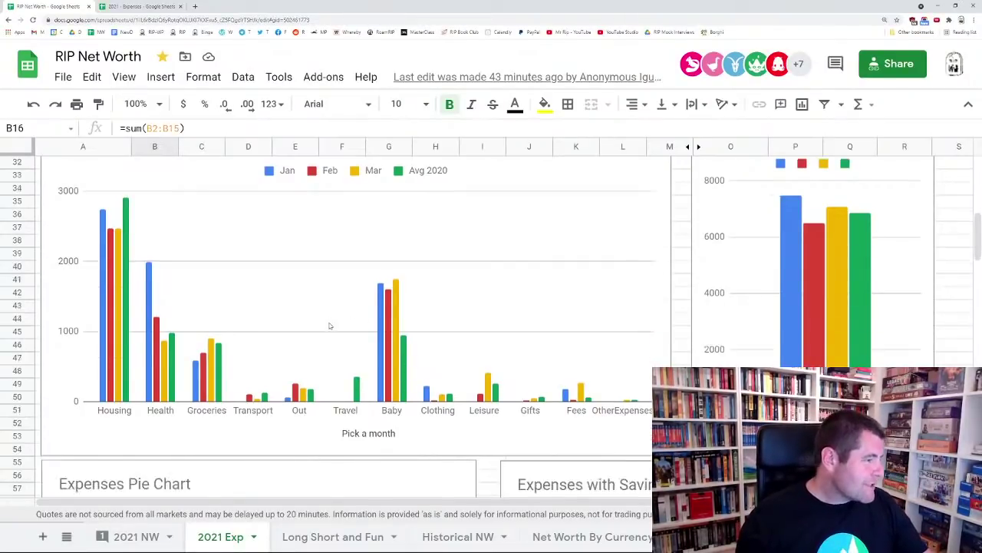
pyautogui.scroll(-1, 336, 309)
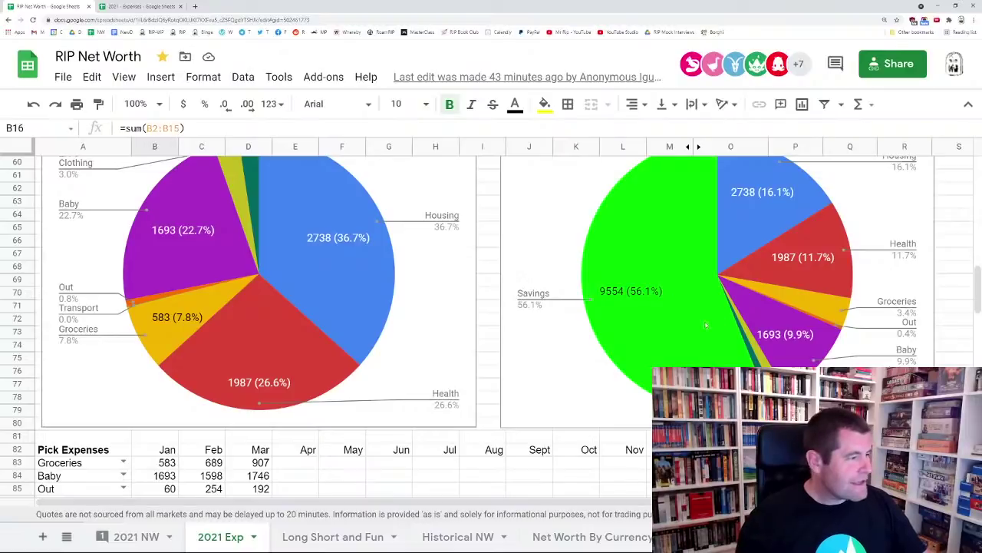
pyautogui.scroll(2, 660, 330)
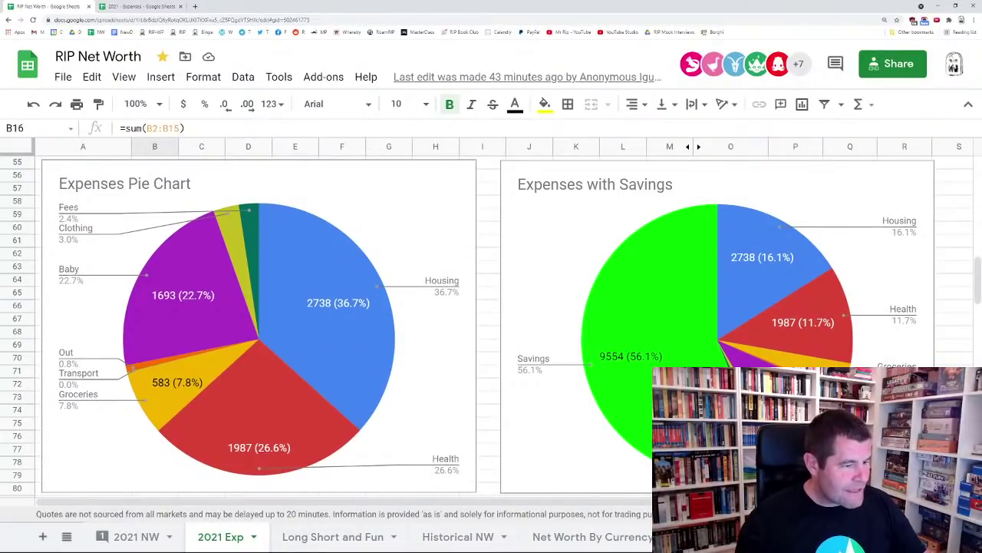
pyautogui.scroll(-2, 741, 265)
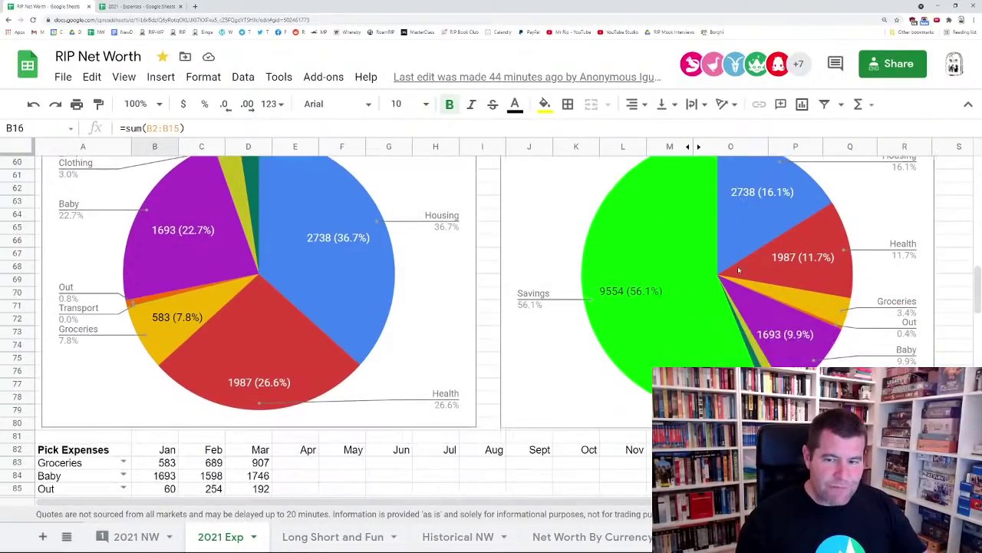
# Look over the Expenses by month chart and the Expenses and SWR chart
pyautogui.scroll(-20, 476, 315)
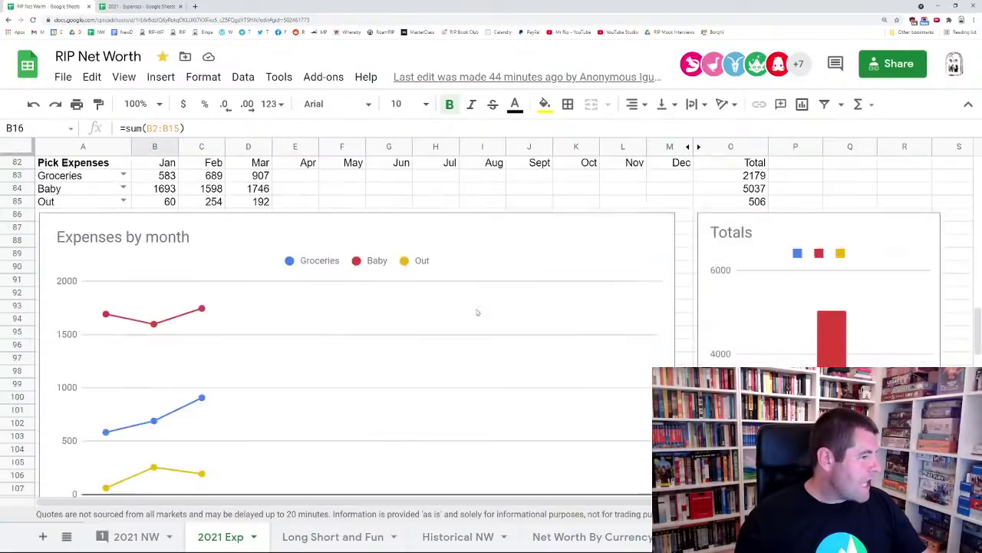
pyautogui.scroll(-3, 474, 320)
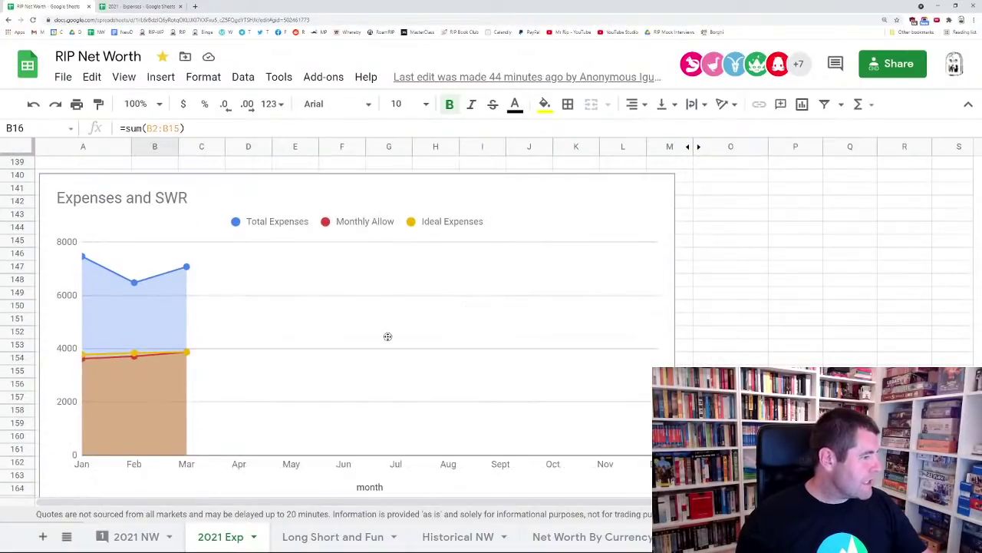
pyautogui.scroll(2, 383, 336)
pyautogui.scroll(20, 372, 290)
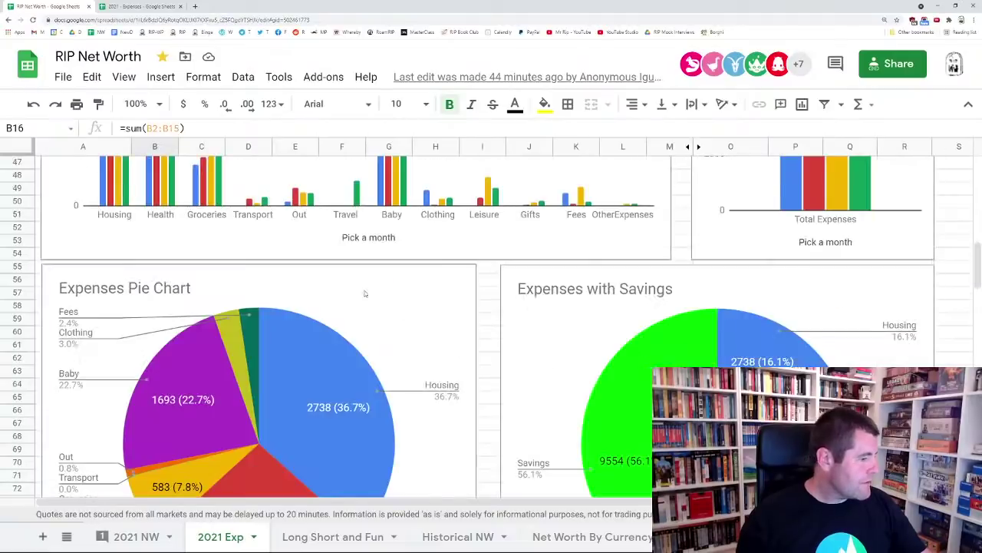
# Switch to the 2021 - Expenses spreadsheet and review the April column from Housing down to the total
pyautogui.click(152, 7)
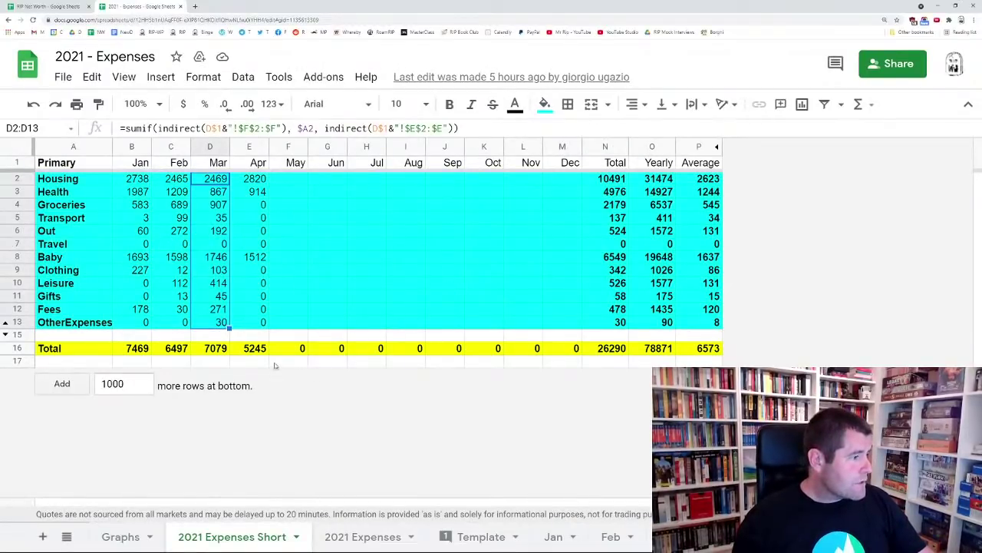
pyautogui.click(256, 181)
pyautogui.write('<')
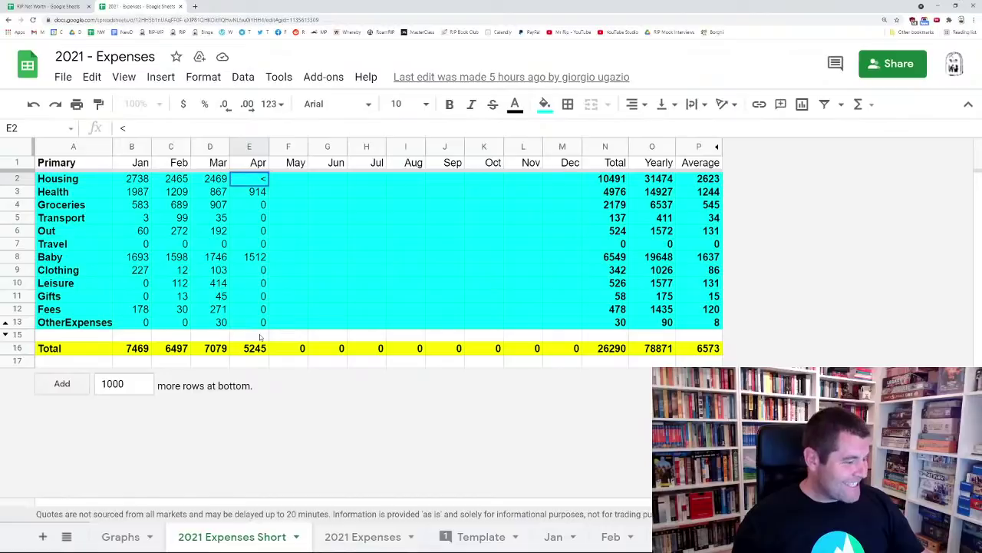
pyautogui.press('Escape')
pyautogui.keyDown('shift'); pyautogui.click(265, 351); pyautogui.keyUp('shift')
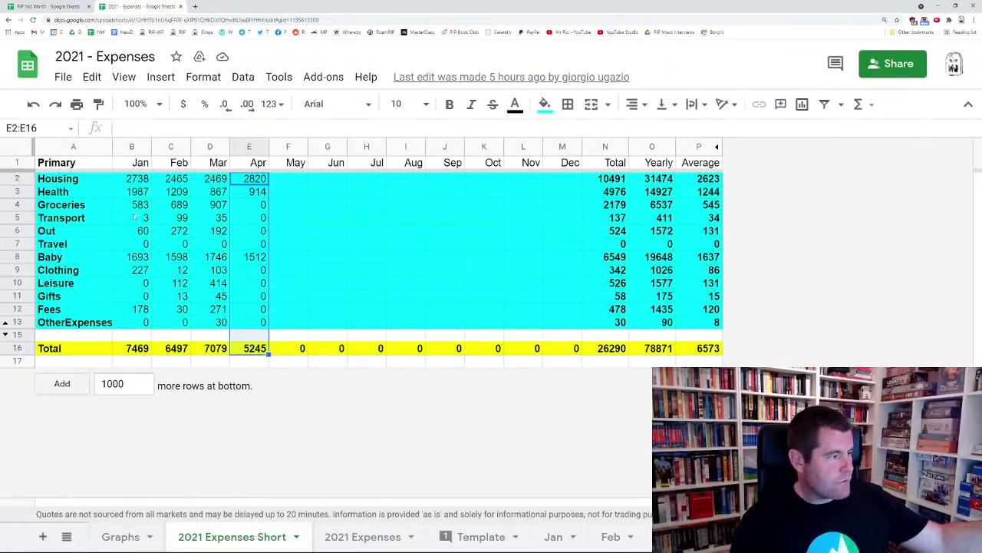
pyautogui.click(58, 178)
pyautogui.keyDown('shift'); pyautogui.click(75, 322); pyautogui.keyUp('shift')
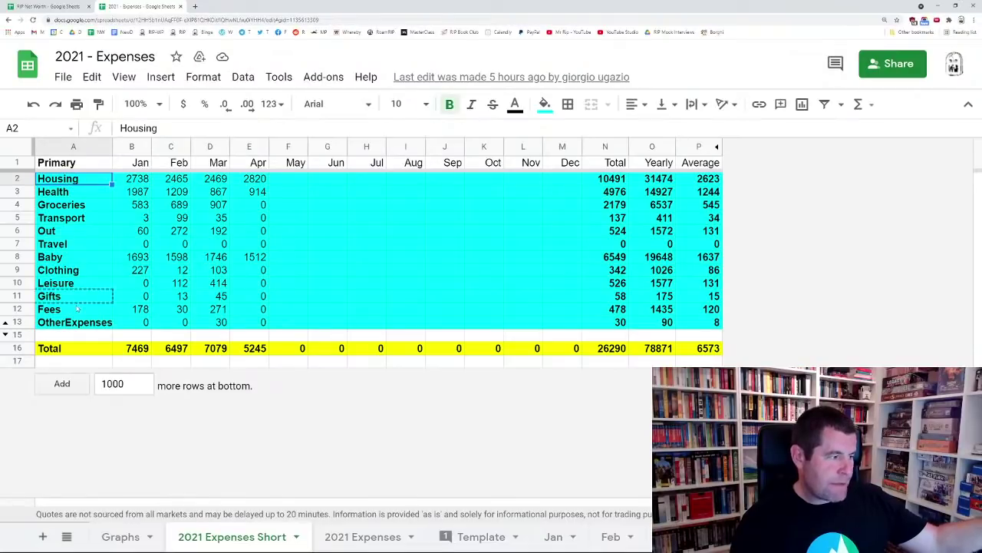
pyautogui.hotkey('ctrl', 'c')
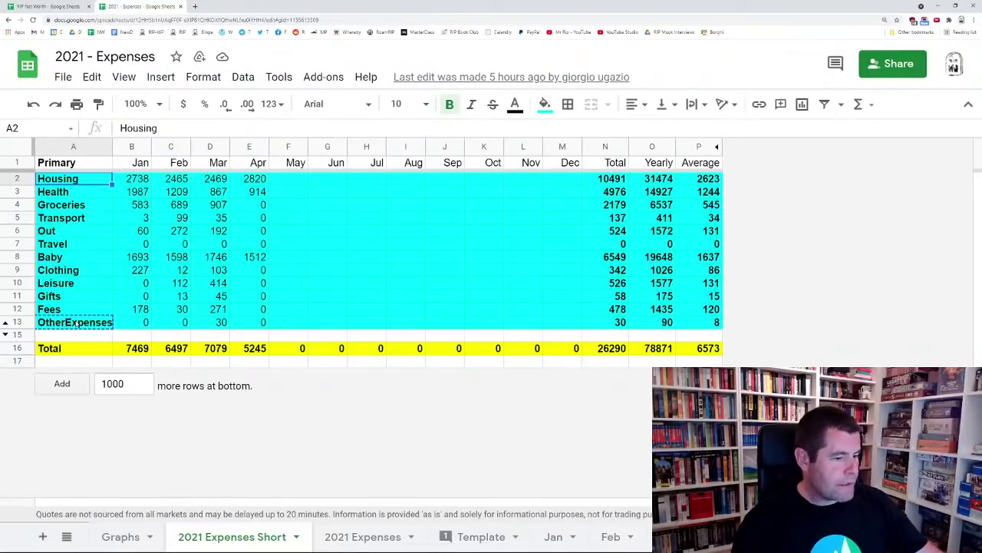
pyautogui.moveTo(74, 323); pyautogui.dragTo(250, 361)
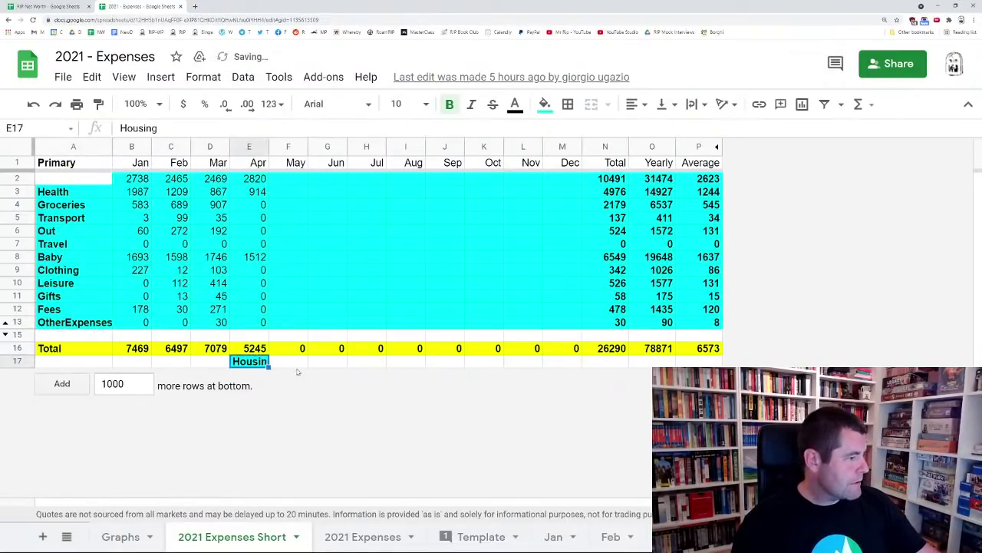
pyautogui.hotkey('ctrl', 'z')
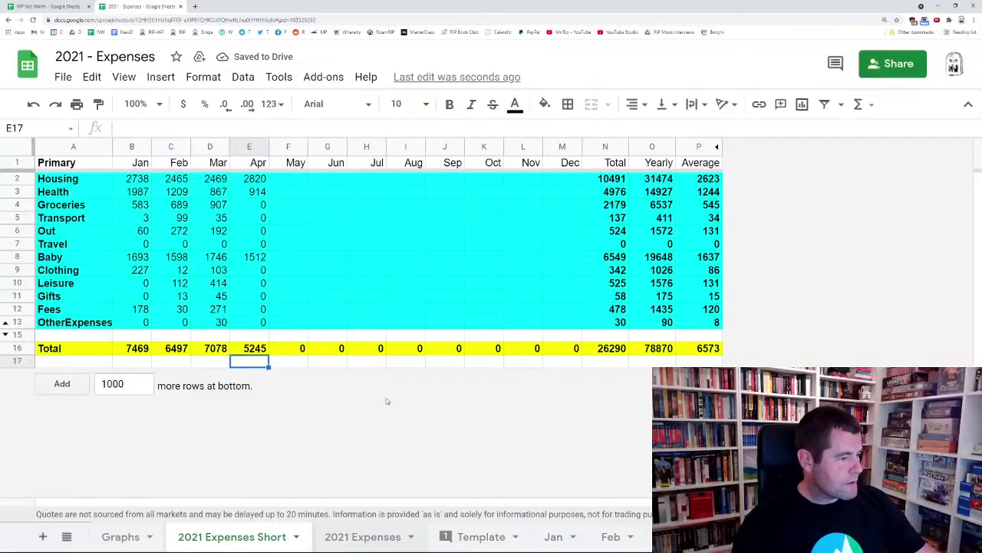
# Open the detailed 2021 Expenses sheet and look at the Housing primary category
pyautogui.hotkey('ctrl', 'shift', 'pagedown')
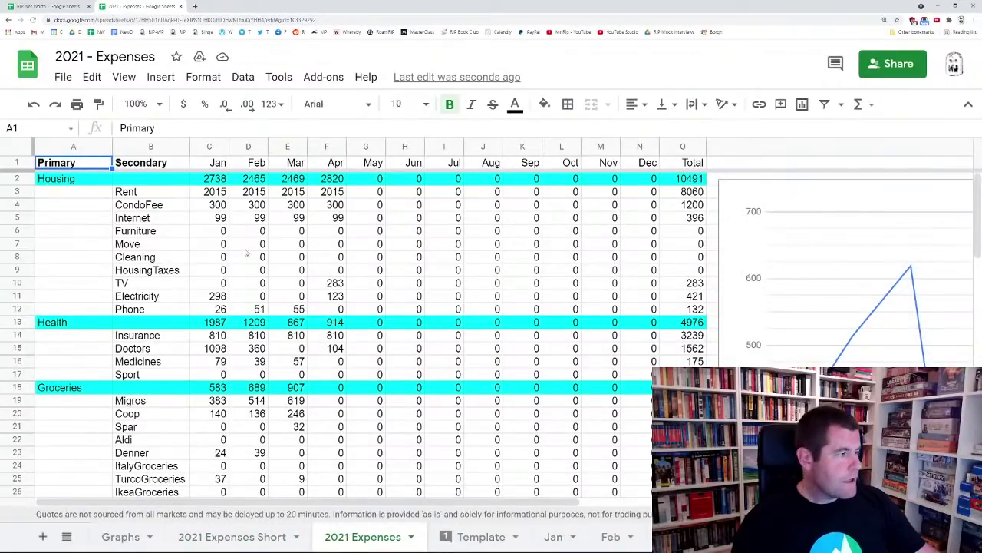
pyautogui.click(94, 182)
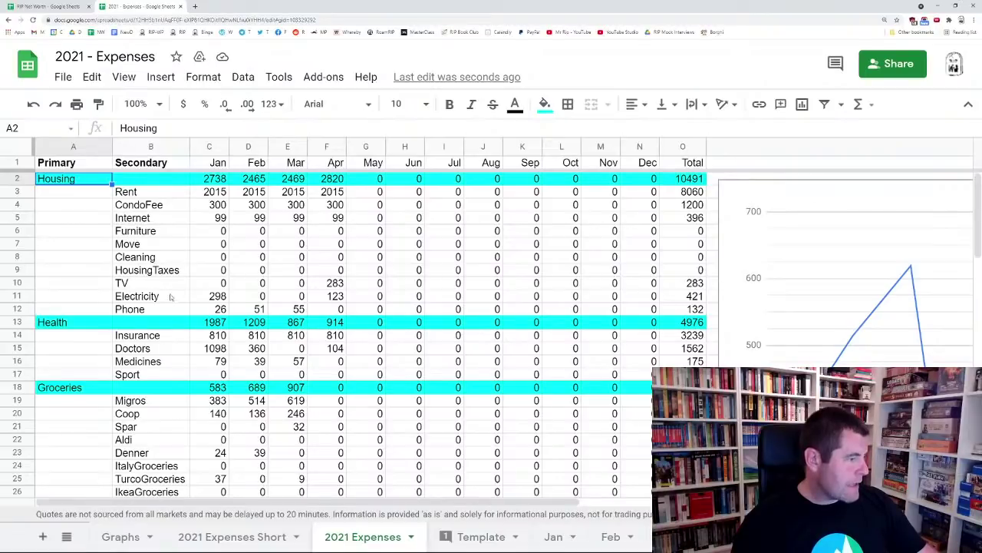
# Go through the Housing secondary categories one by one, from Rent and CondoFee down to HousingTaxes
pyautogui.scroll(-1, 170, 296)
pyautogui.scroll(1, 170, 297)
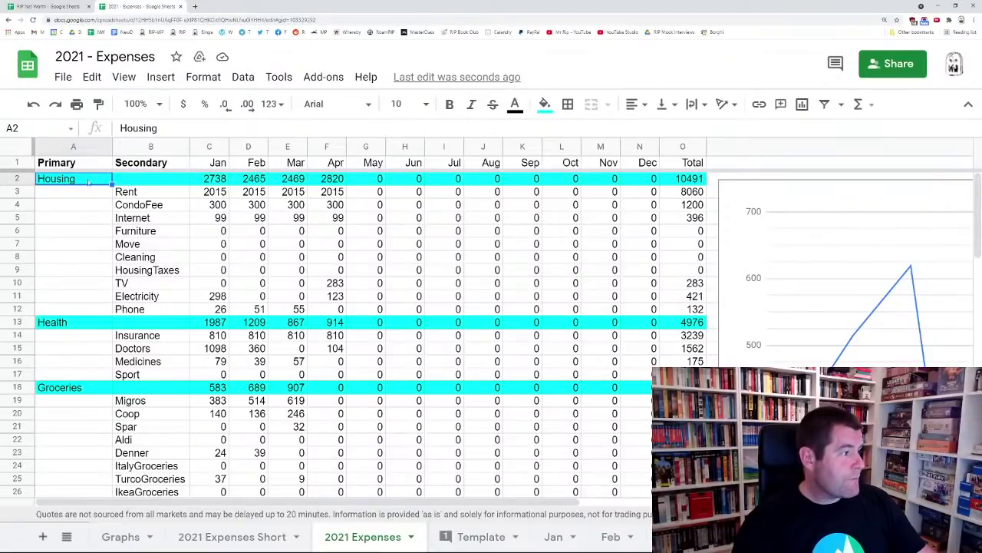
pyautogui.click(134, 193)
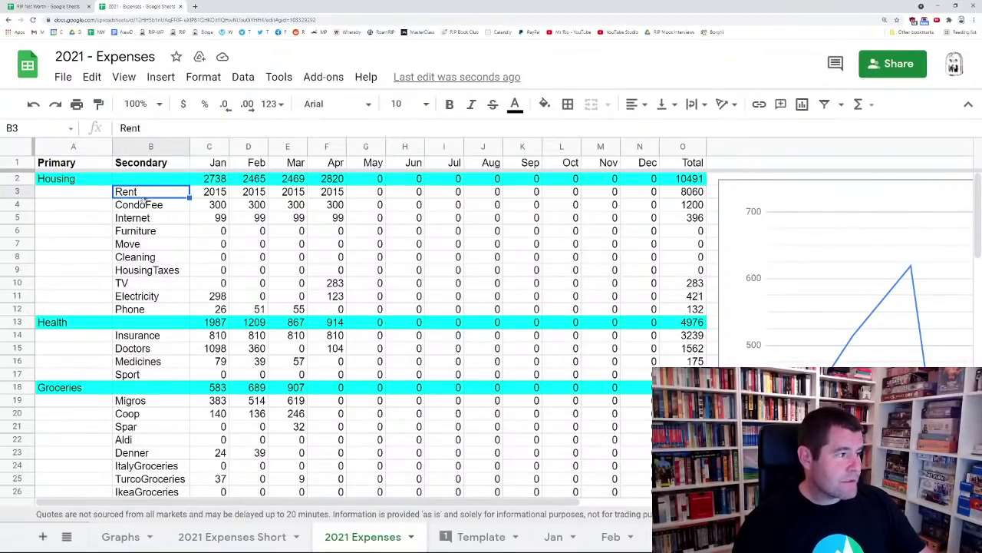
pyautogui.click(144, 206)
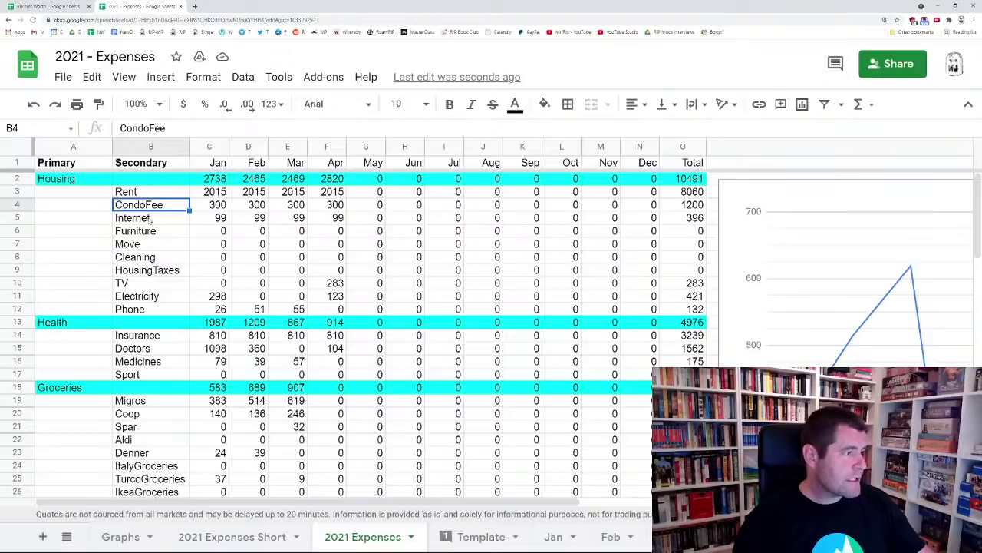
pyautogui.click(150, 219)
pyautogui.click(142, 231)
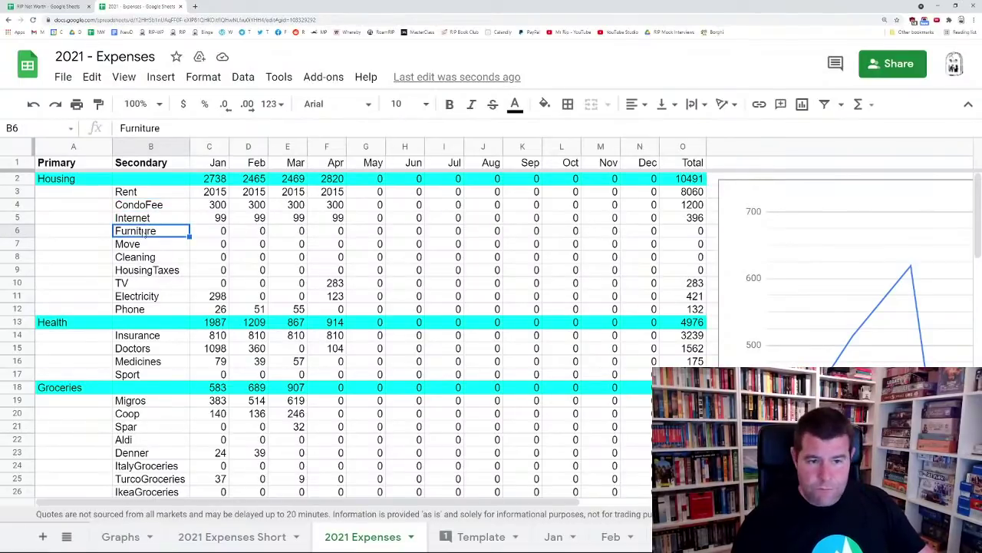
pyautogui.click(142, 246)
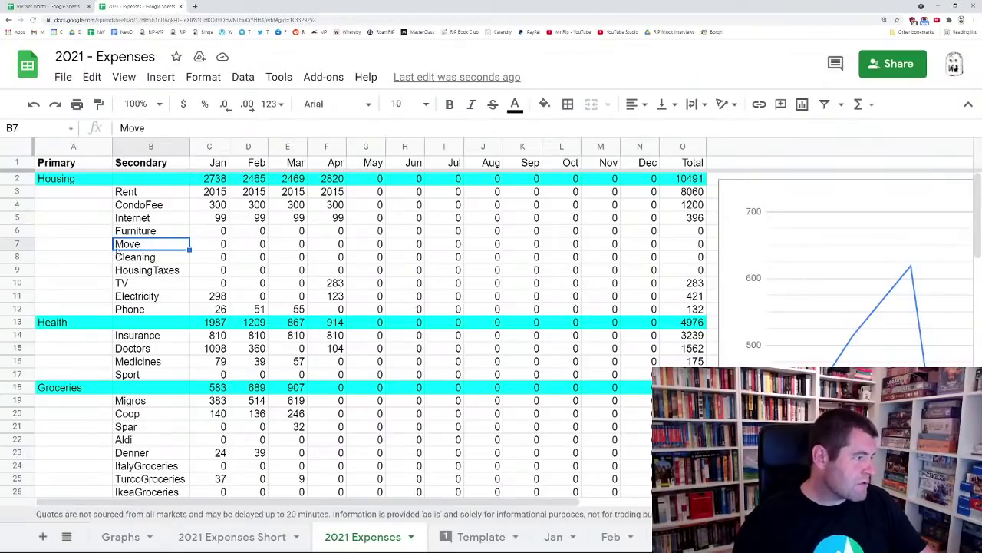
pyautogui.click(143, 261)
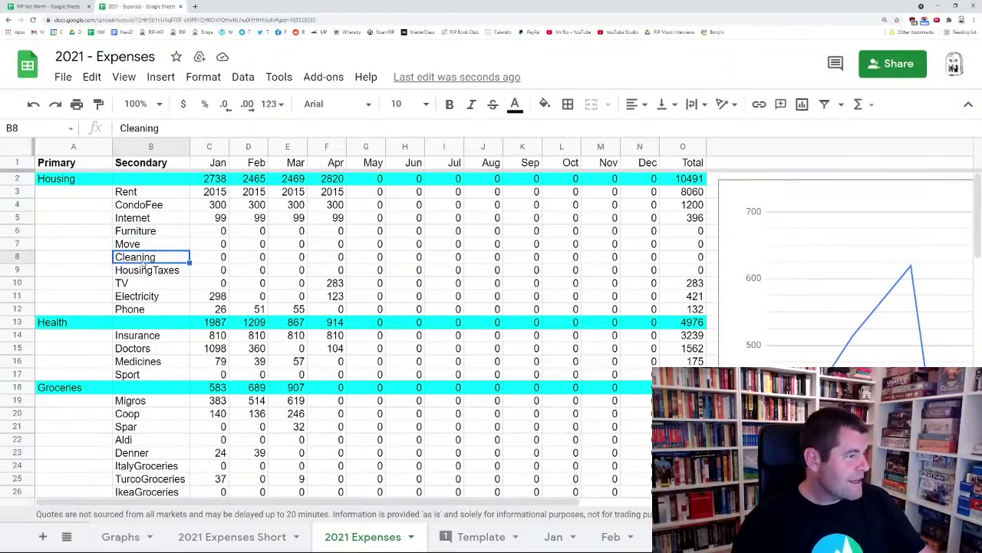
pyautogui.click(144, 271)
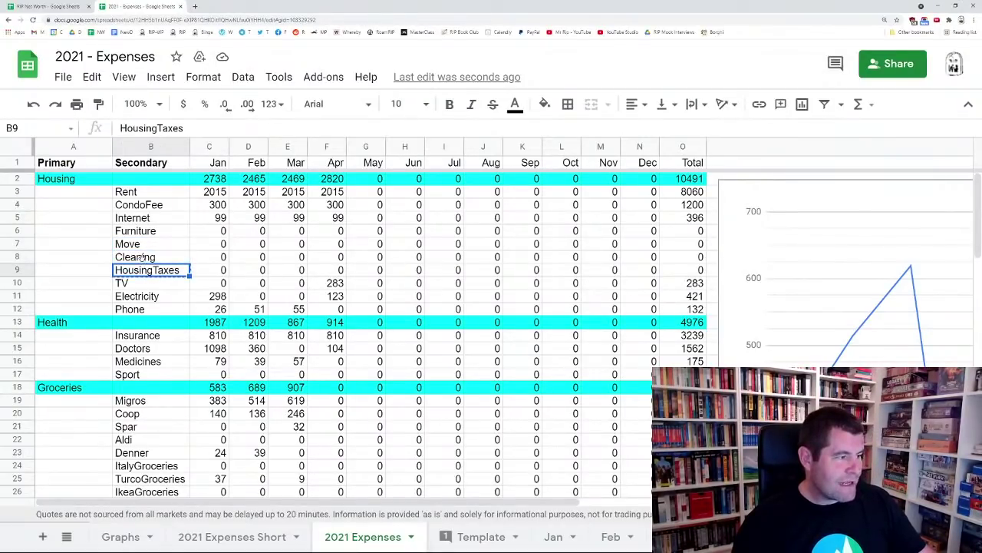
pyautogui.click(146, 260)
pyautogui.click(146, 275)
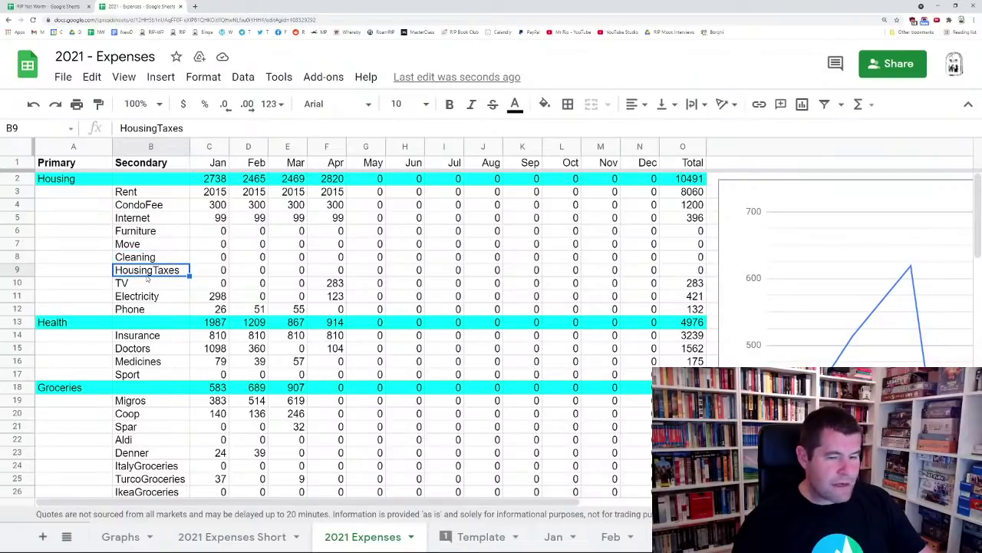
# Examine the TV category with its April amount, followed by the Electricity and Phone categories under Housing
pyautogui.click(143, 286)
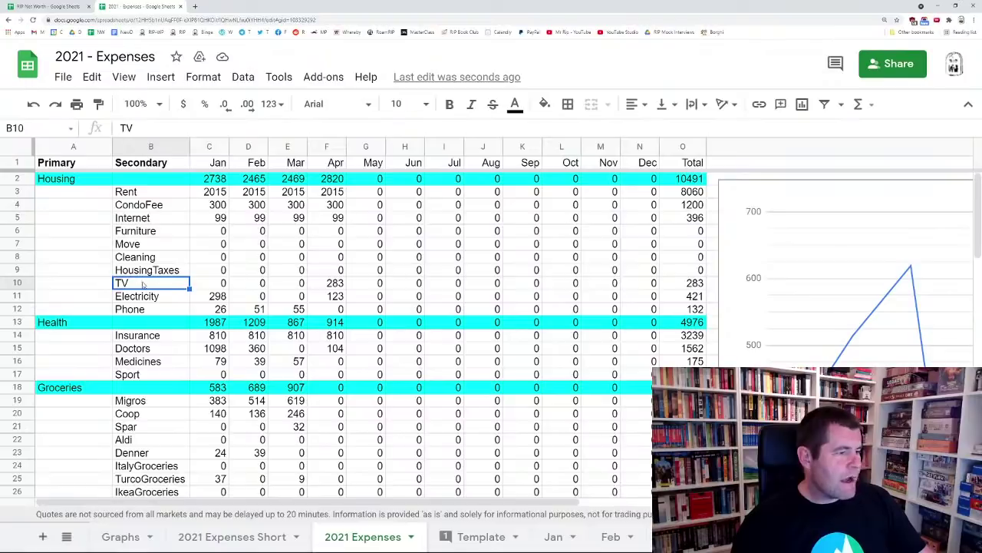
pyautogui.click(334, 284)
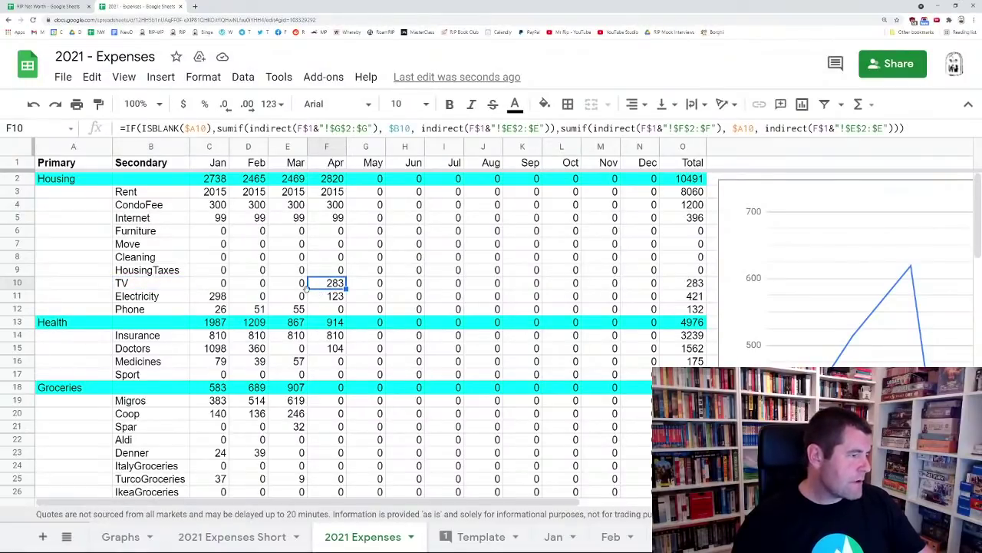
pyautogui.click(147, 299)
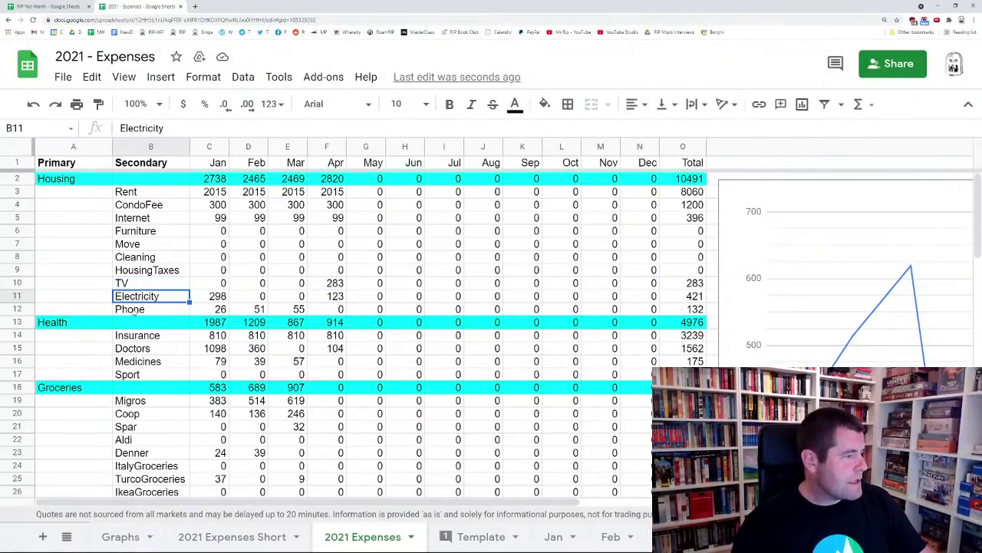
pyautogui.click(132, 311)
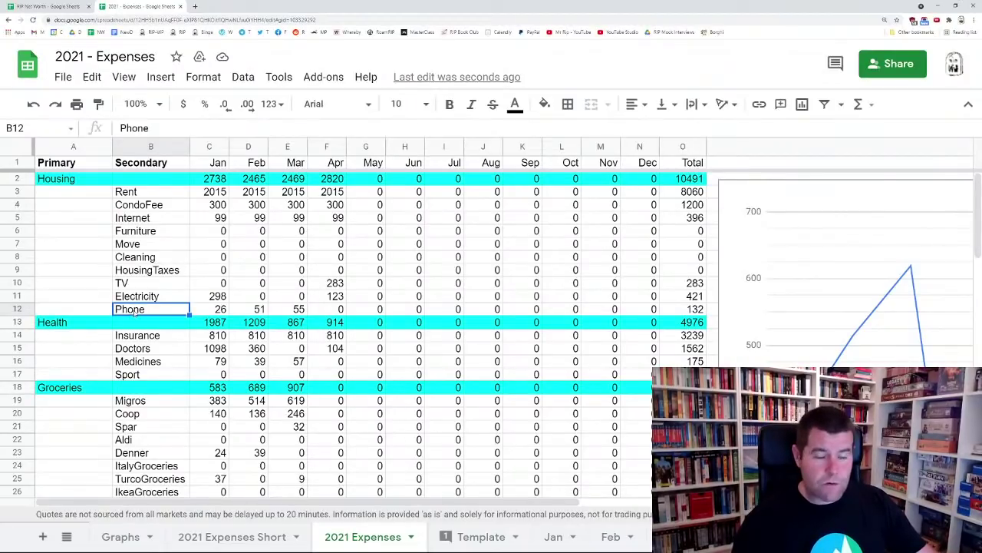
# Skim the remaining expense categories, and open the Mar sheet to look over its list of individual expenses
pyautogui.scroll(-10, 165, 307)
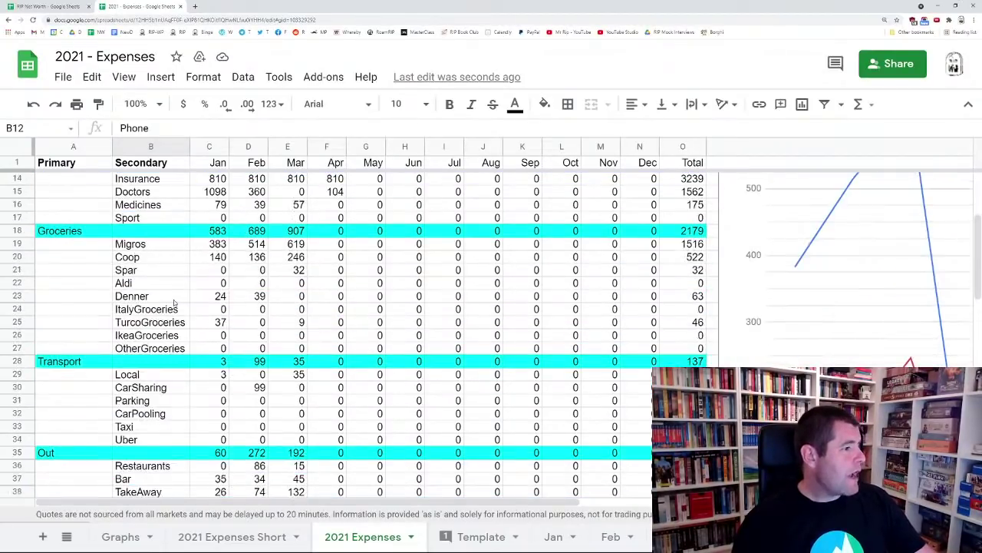
pyautogui.scroll(-11, 173, 303)
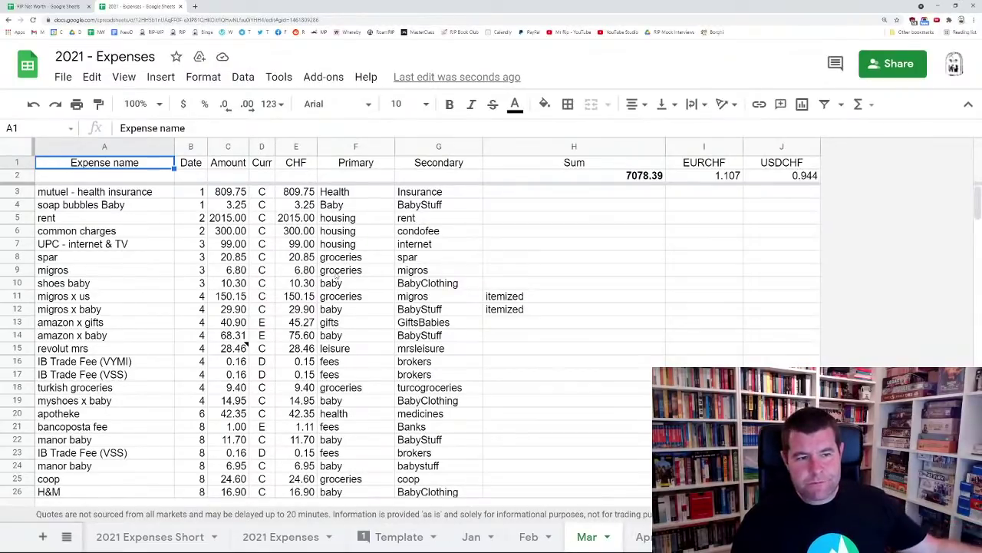
pyautogui.scroll(-4, 334, 278)
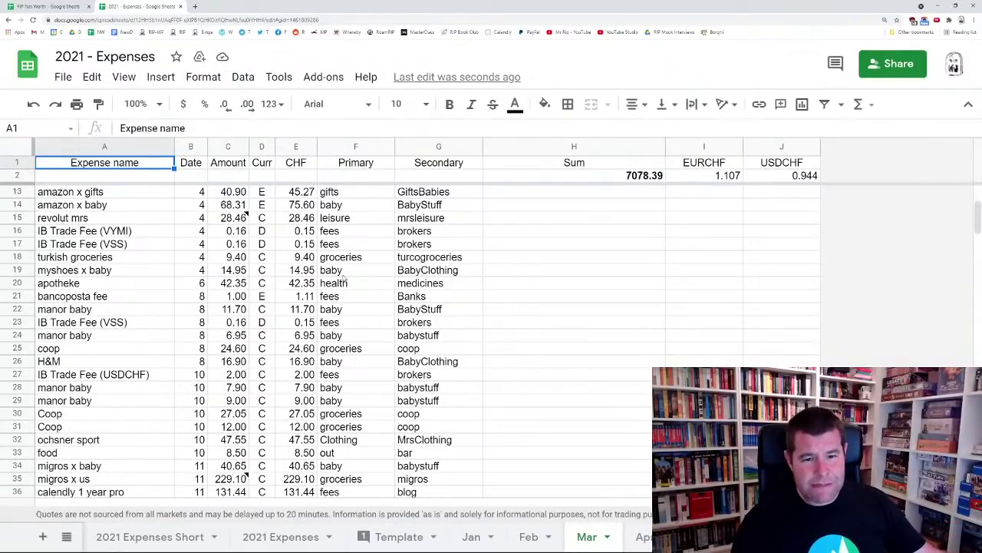
pyautogui.scroll(4, 333, 279)
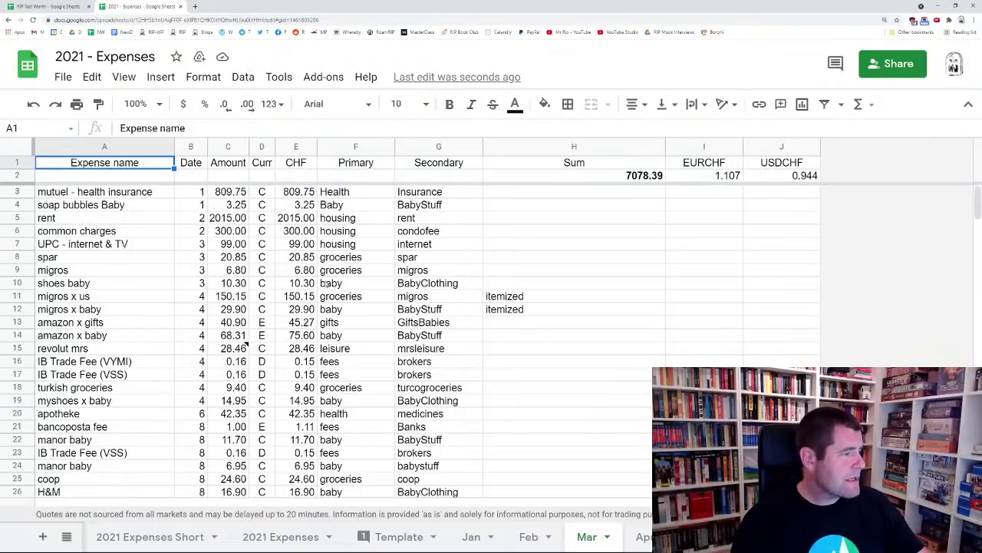
# Inspect the first March expenses, checking the soap bubbles Baby entry's date, amount, currency and CHF conversion formula
pyautogui.click(162, 195)
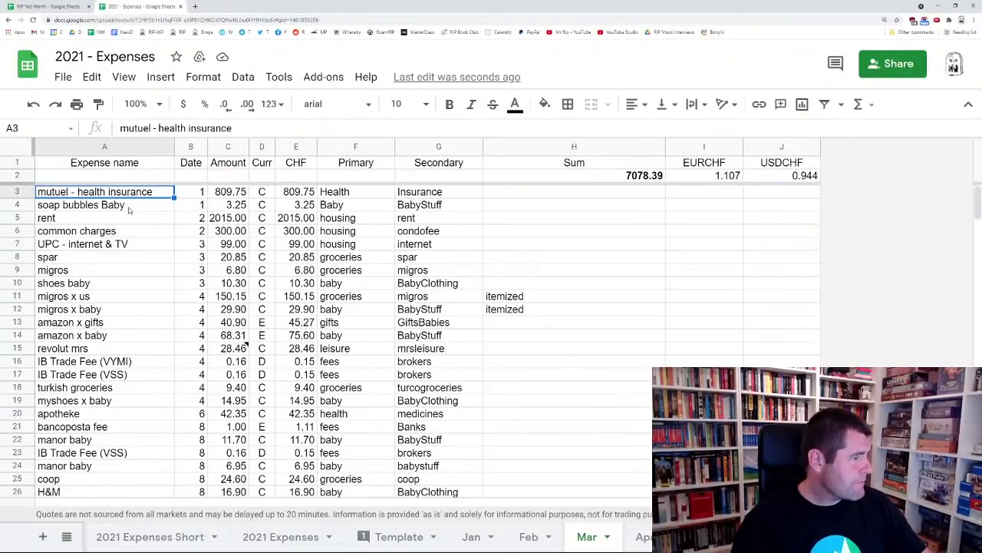
pyautogui.click(131, 210)
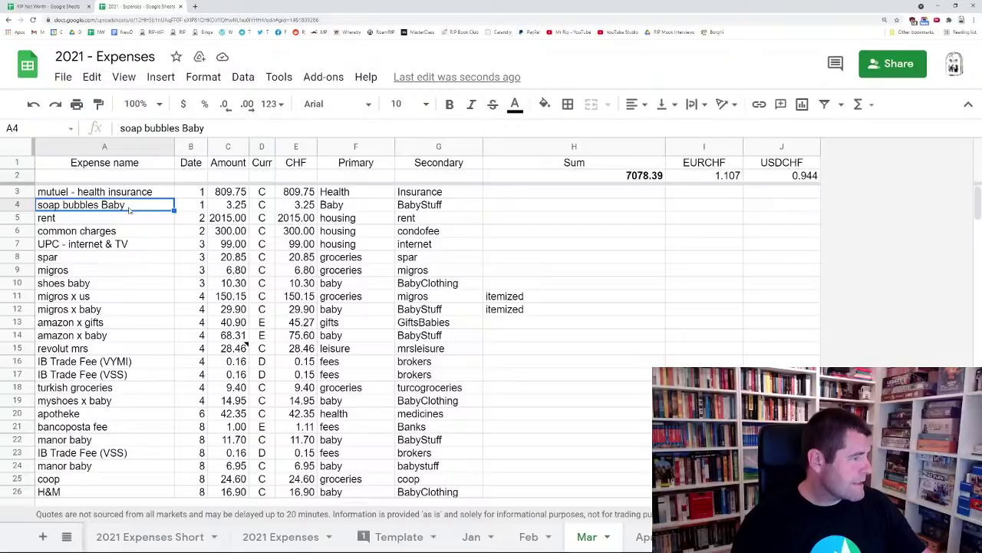
pyautogui.click(195, 207)
pyautogui.click(225, 209)
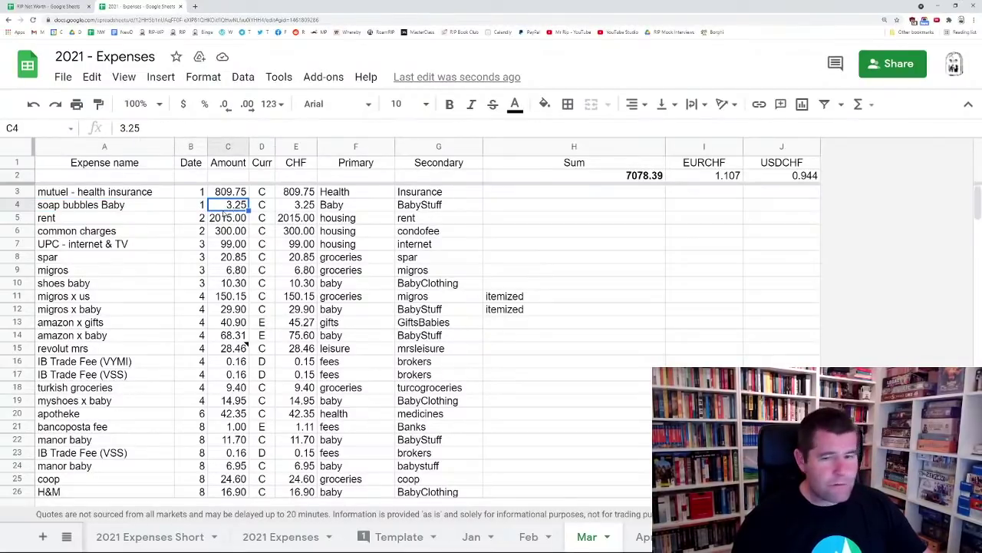
pyautogui.click(262, 206)
pyautogui.click(298, 207)
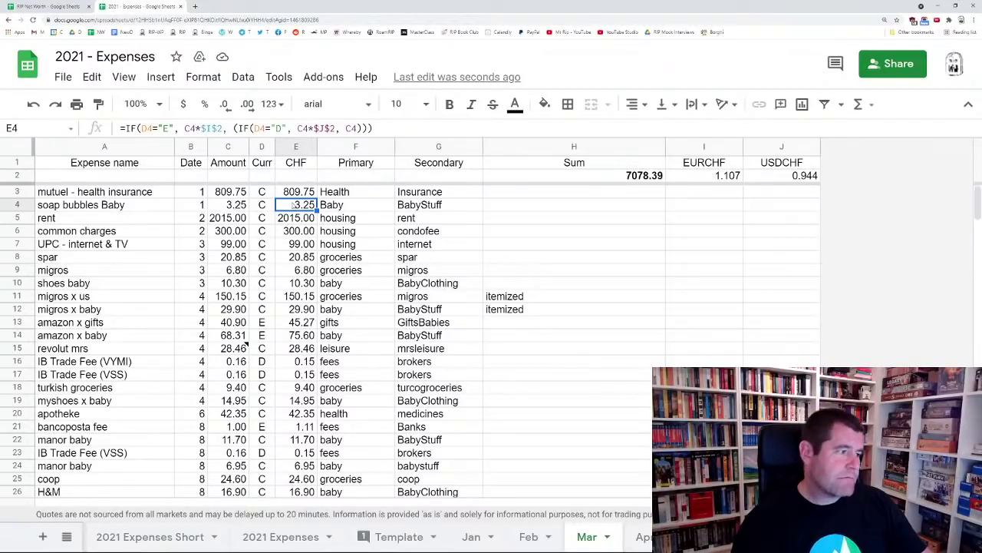
# Check how the amazon x baby expense in euros converts to CHF using the EURCHF rate formula
pyautogui.click(261, 333)
pyautogui.click(238, 337)
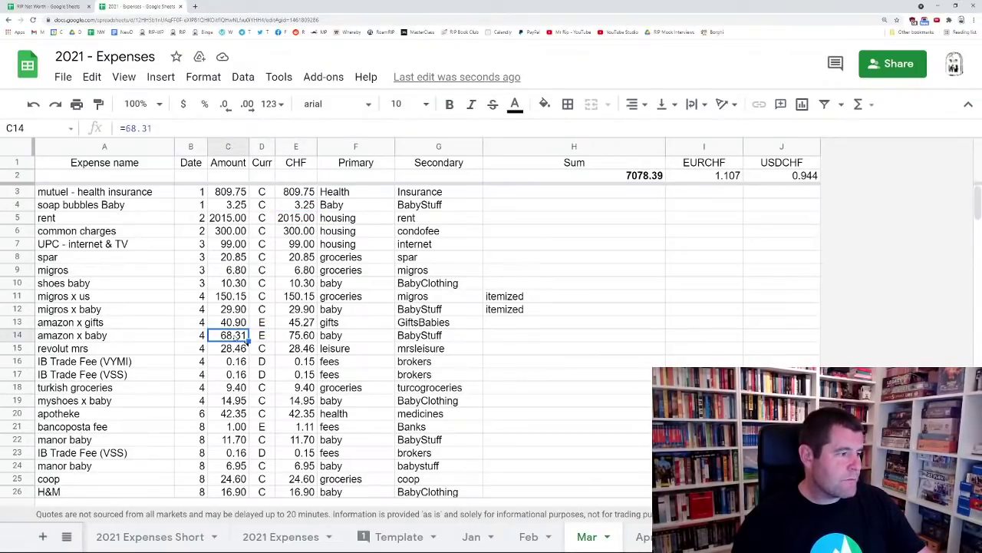
pyautogui.click(298, 340)
pyautogui.click(729, 175)
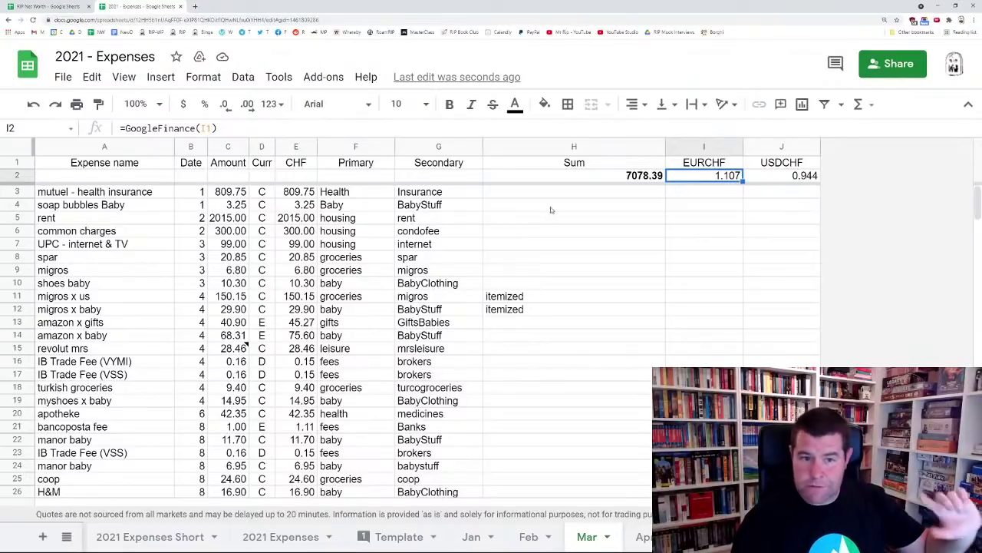
pyautogui.click(259, 285)
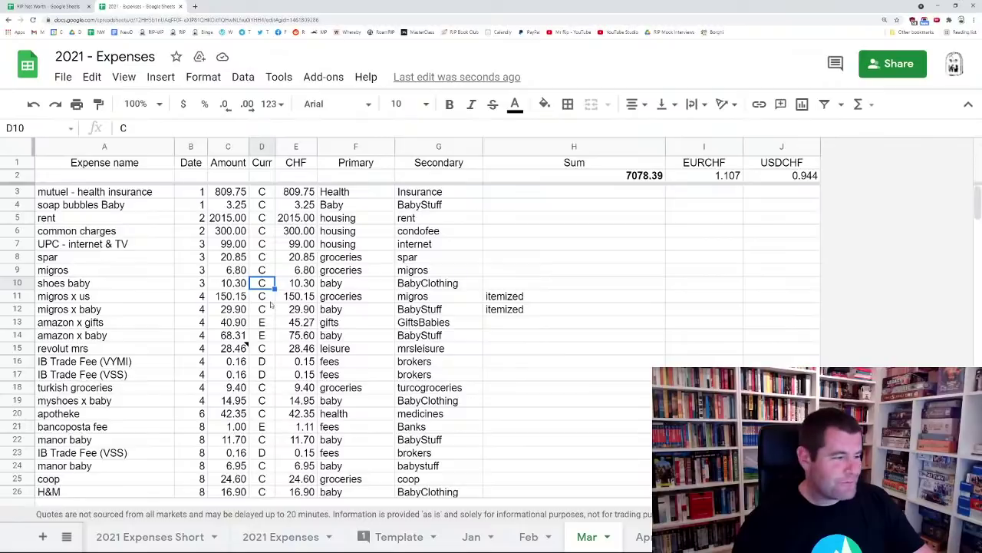
# Skim the March entries and check the primary and secondary categories assigned to the rent expense
pyautogui.scroll(-2, 299, 334)
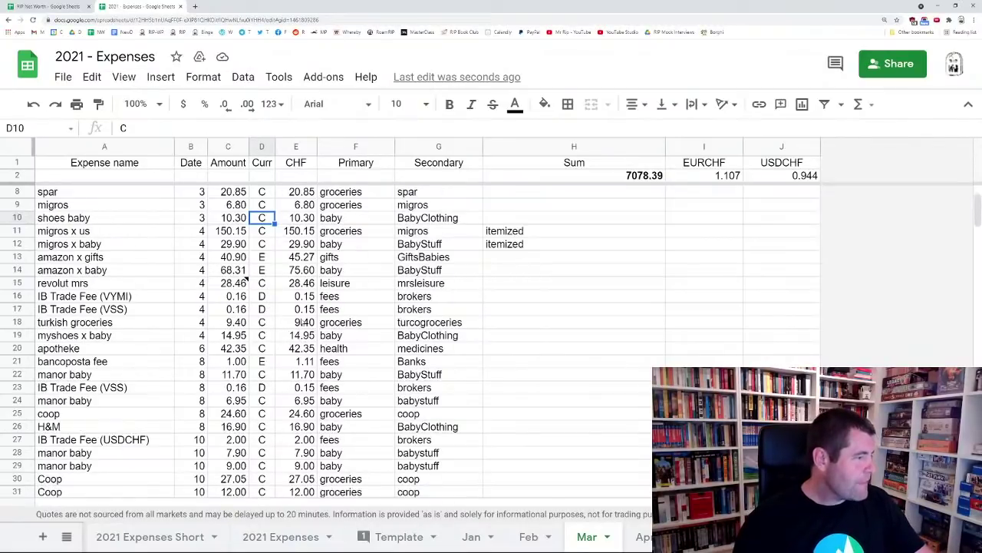
pyautogui.scroll(-5, 302, 323)
pyautogui.scroll(4, 336, 288)
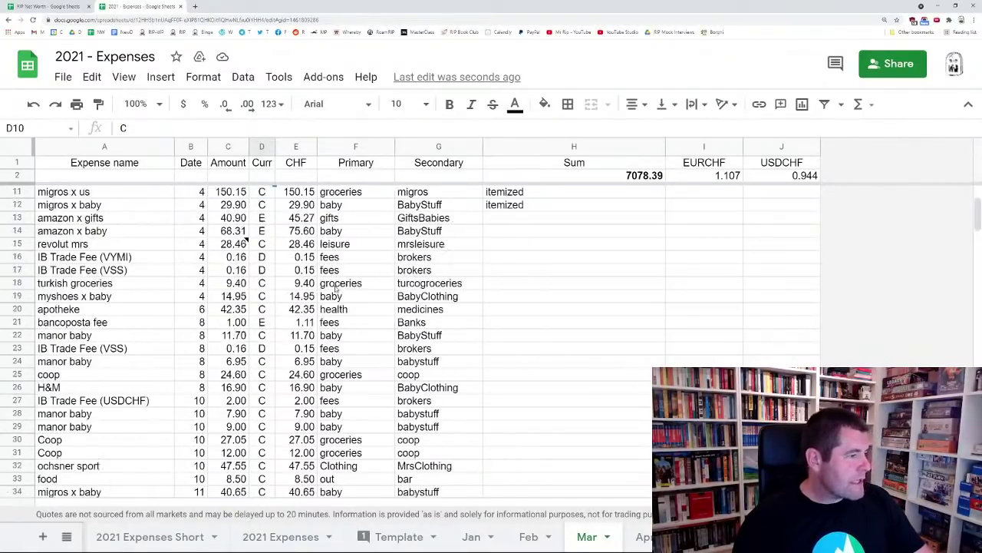
pyautogui.scroll(3, 335, 288)
pyautogui.click(355, 219)
pyautogui.click(401, 222)
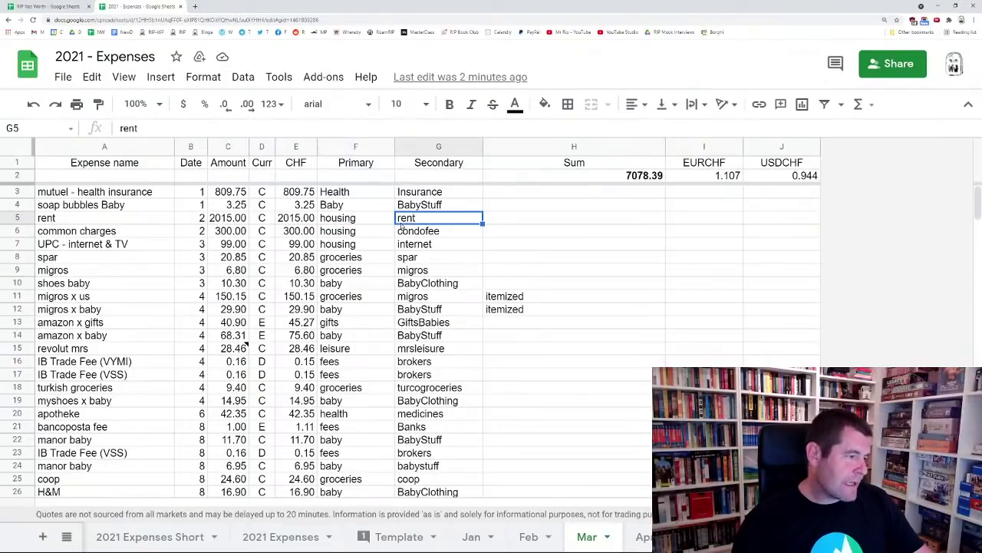
# Review the end of the March expense list, the formula behind the monthly sum, and the entries further up
pyautogui.scroll(-20, 395, 238)
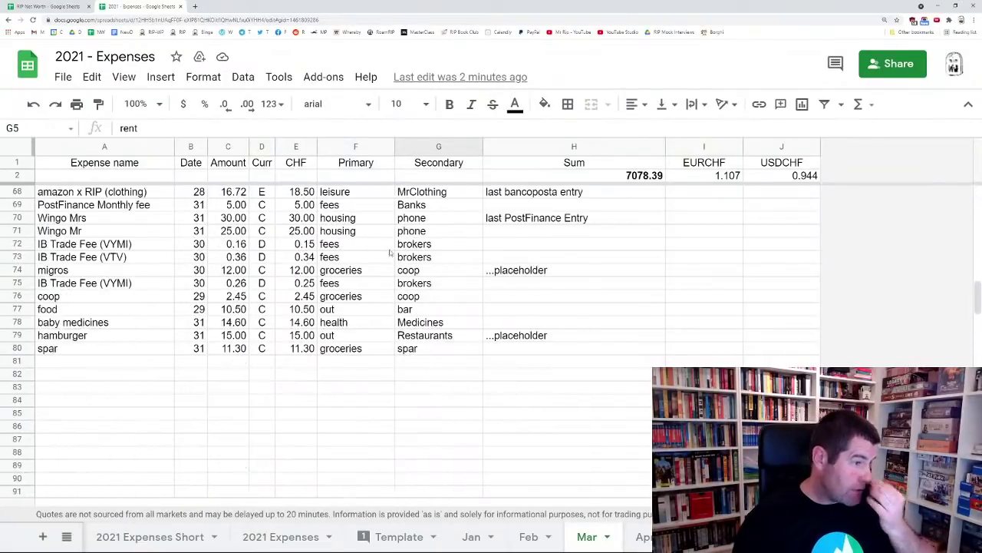
pyautogui.click(643, 176)
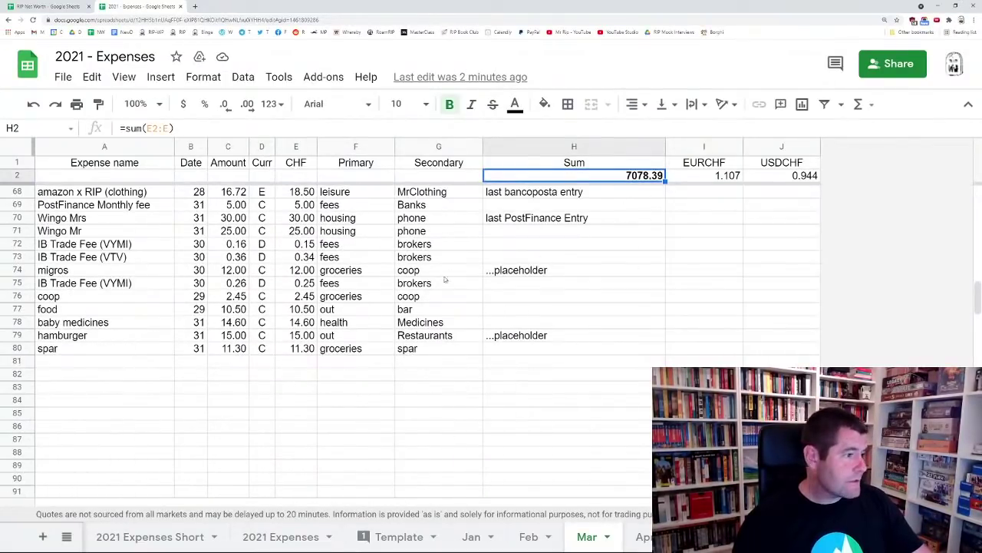
pyautogui.scroll(1, 425, 301)
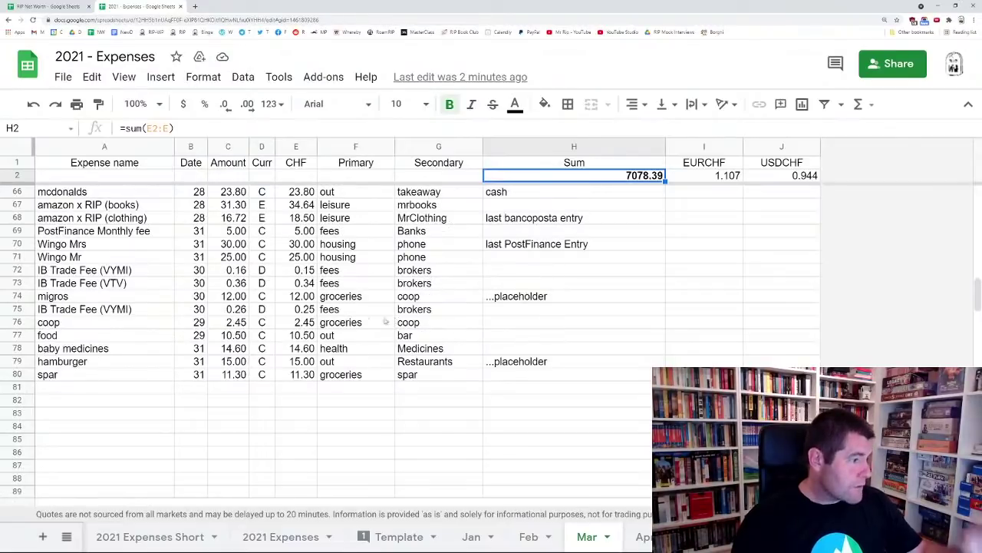
pyautogui.scroll(1, 309, 310)
pyautogui.scroll(1, 194, 395)
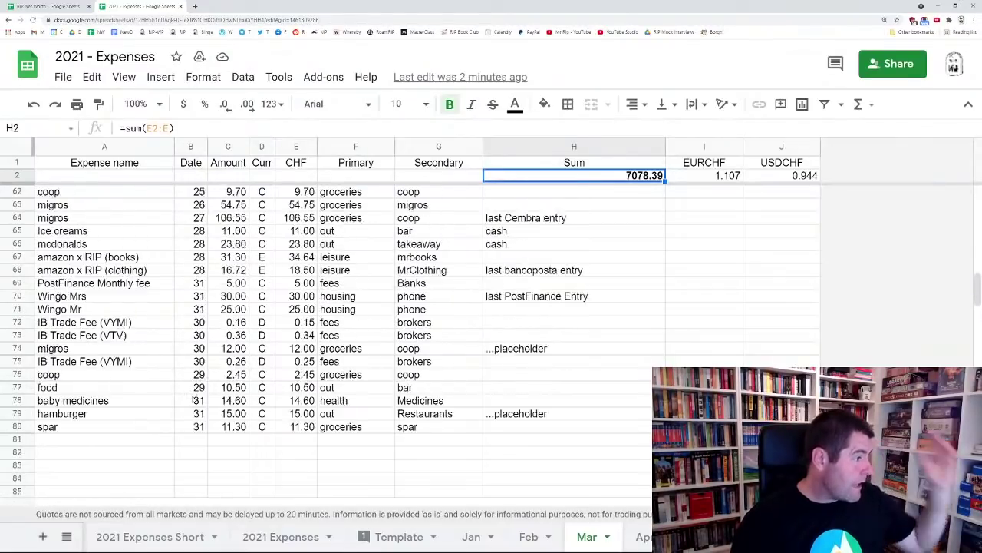
pyautogui.scroll(15, 195, 400)
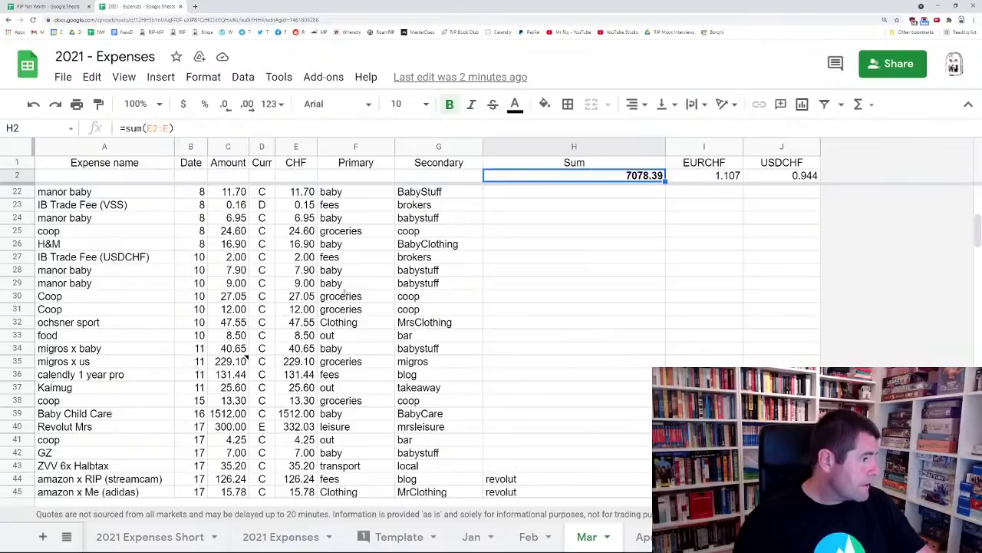
pyautogui.scroll(5, 345, 291)
pyautogui.scroll(-15, 384, 346)
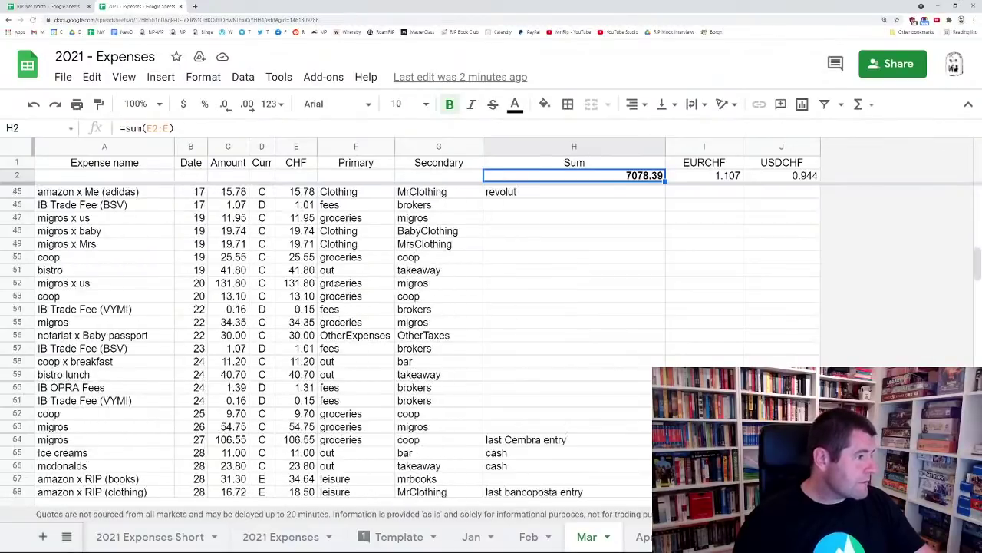
# View the Feb sheet, and open the Apr sheet to check the name and date of the doctors expense
pyautogui.click(527, 536)
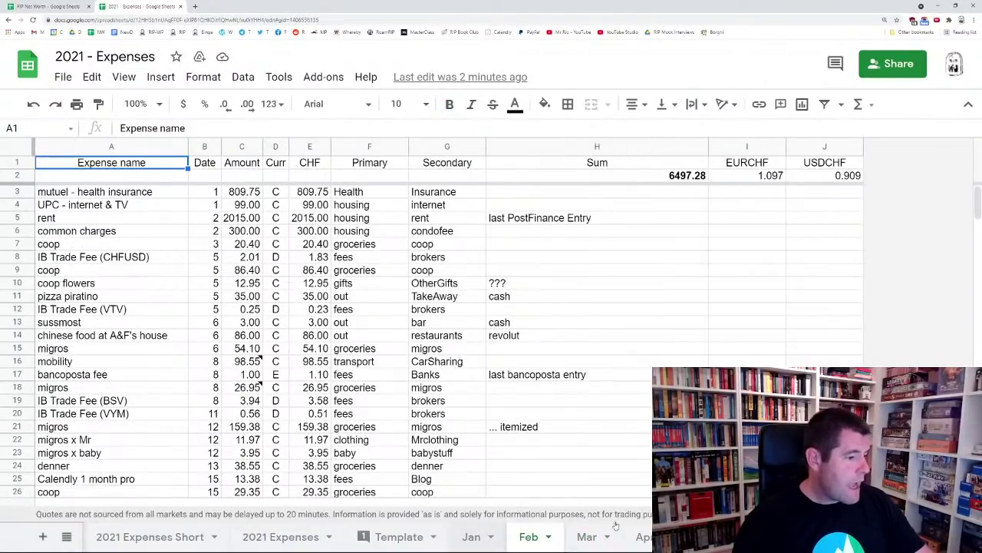
pyautogui.click(643, 536)
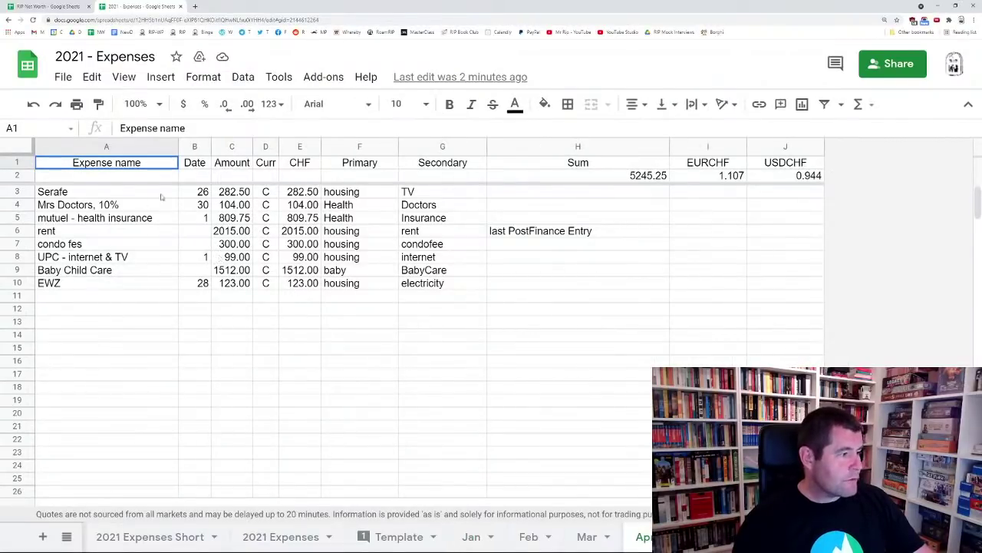
pyautogui.click(158, 211)
pyautogui.click(198, 211)
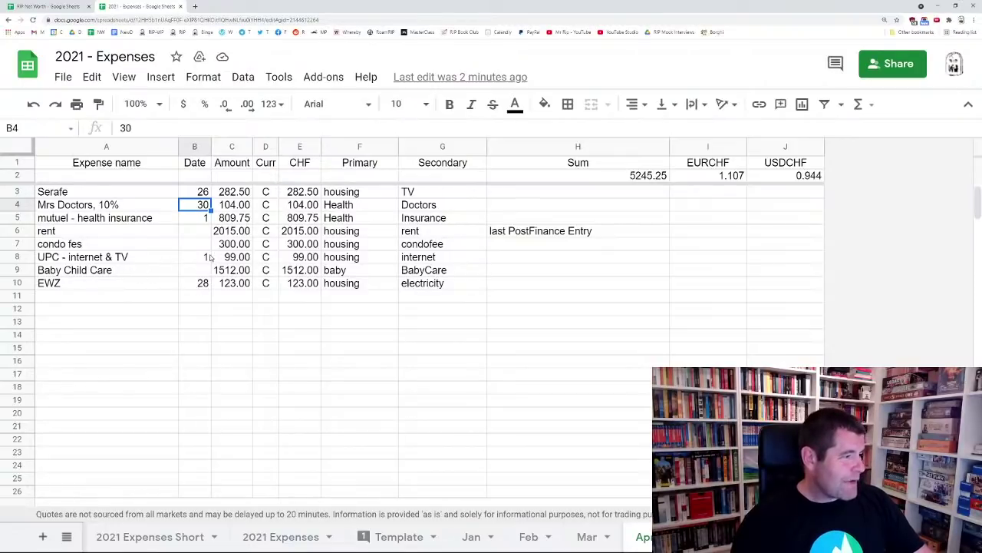
# Check the amounts of the rent, condo fee and Baby Child Care entries on the Apr sheet
pyautogui.click(219, 231)
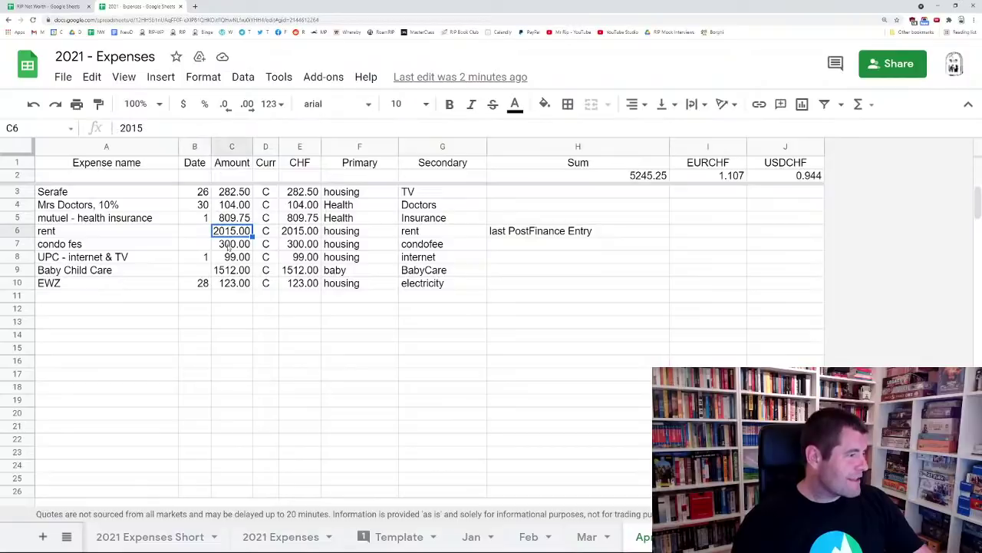
pyautogui.click(229, 242)
pyautogui.click(231, 268)
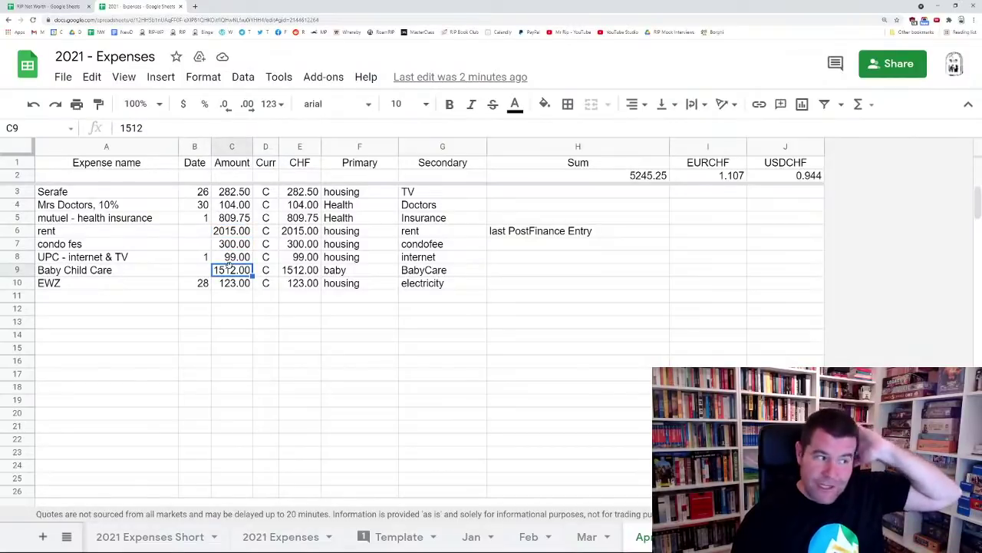
# Make the monthly sum on the Apr sheet bold and open the 2021 Expenses Short overview
pyautogui.click(636, 179)
pyautogui.hotkey('ctrl', 'b')
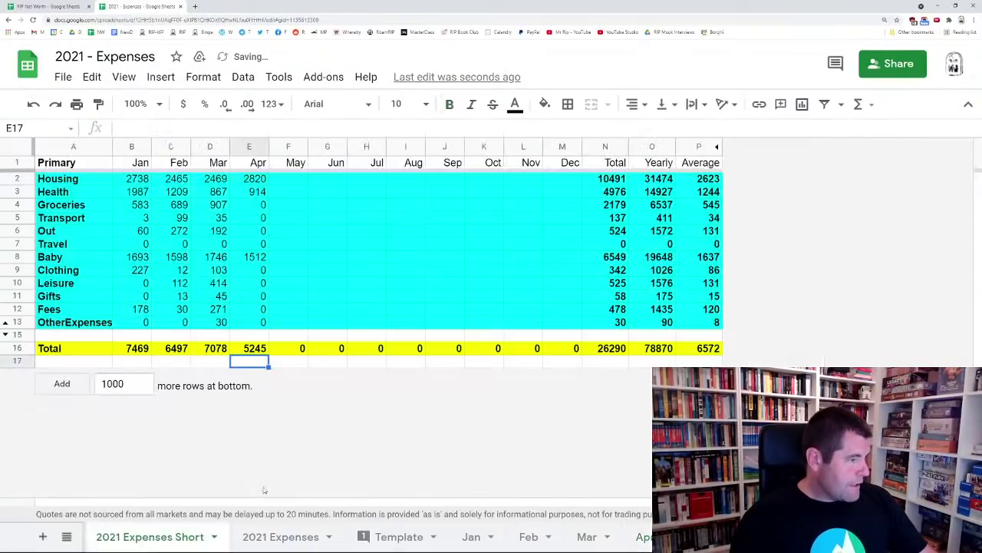
pyautogui.click(126, 539)
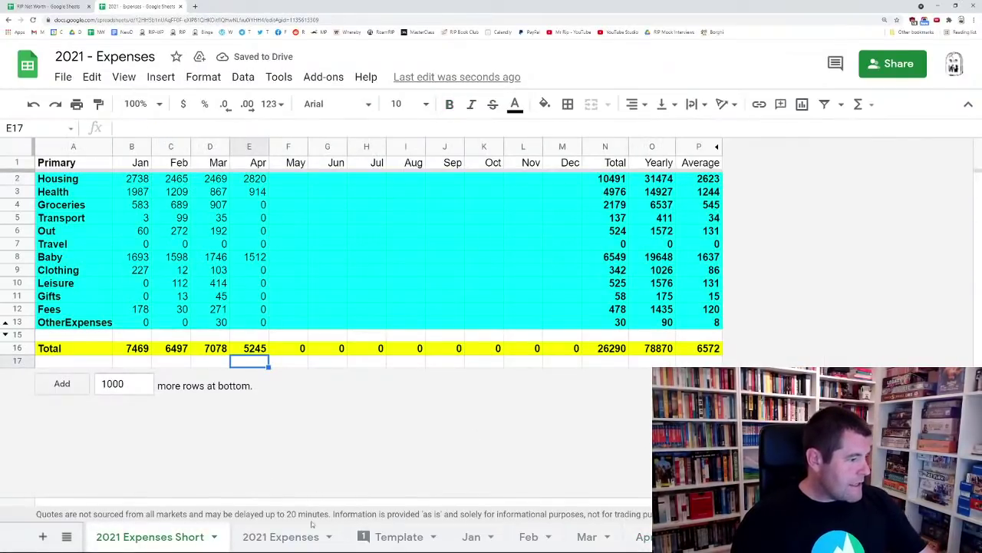
# Open the 2021 Expenses sheet and examine the January formulas for the Housing total and the Rent row
pyautogui.click(294, 537)
pyautogui.scroll(15, 360, 256)
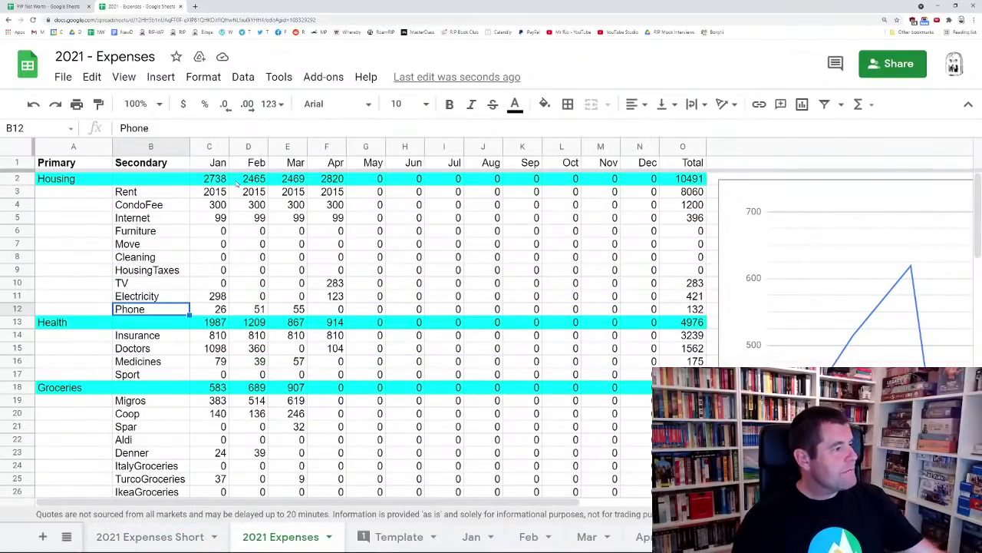
pyautogui.click(215, 179)
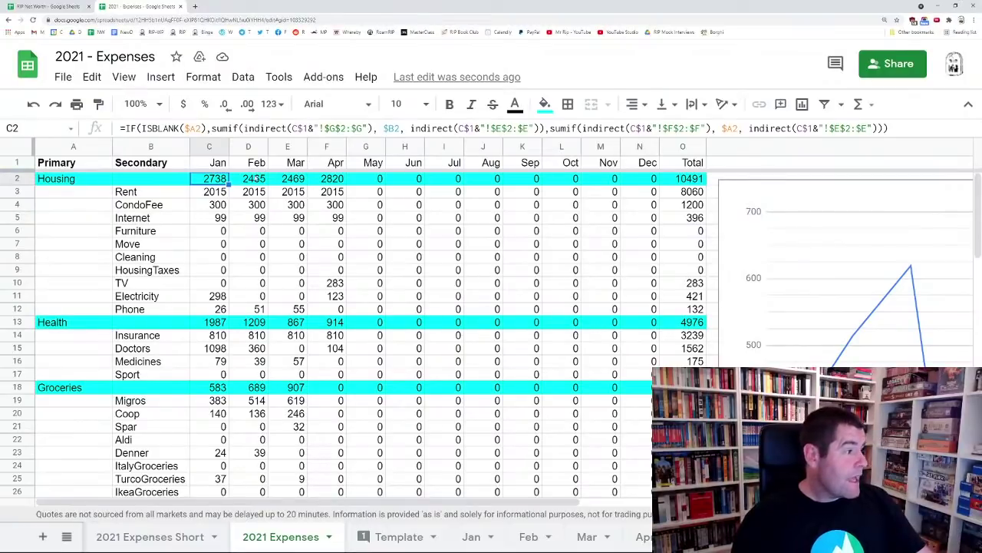
pyautogui.click(222, 195)
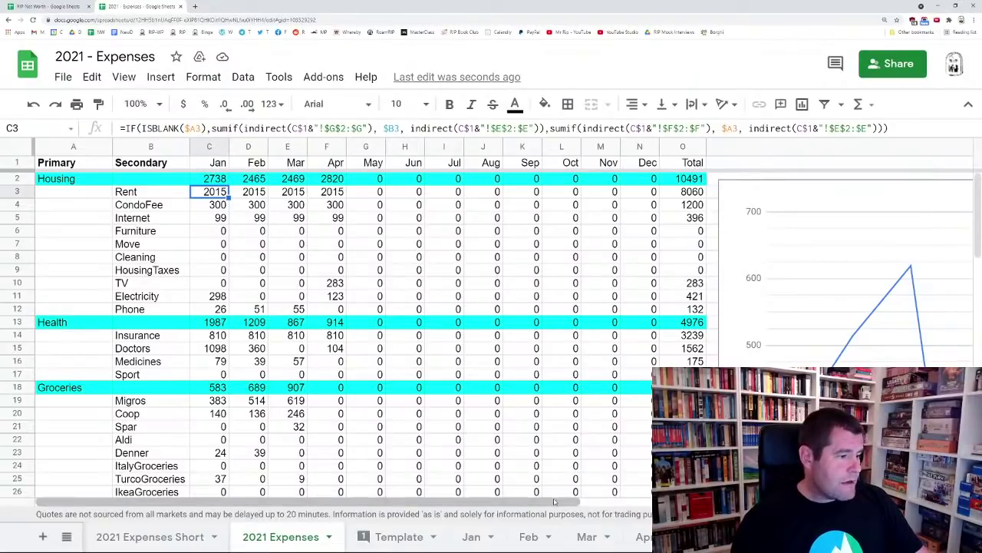
# Examine the monthly grocery spending chart beside the category table, comparing its store legend with the lines for each shop
pyautogui.hscroll(1, 307, 502)
pyautogui.hscroll(3, 307, 330)
pyautogui.scroll(-7, 307, 330)
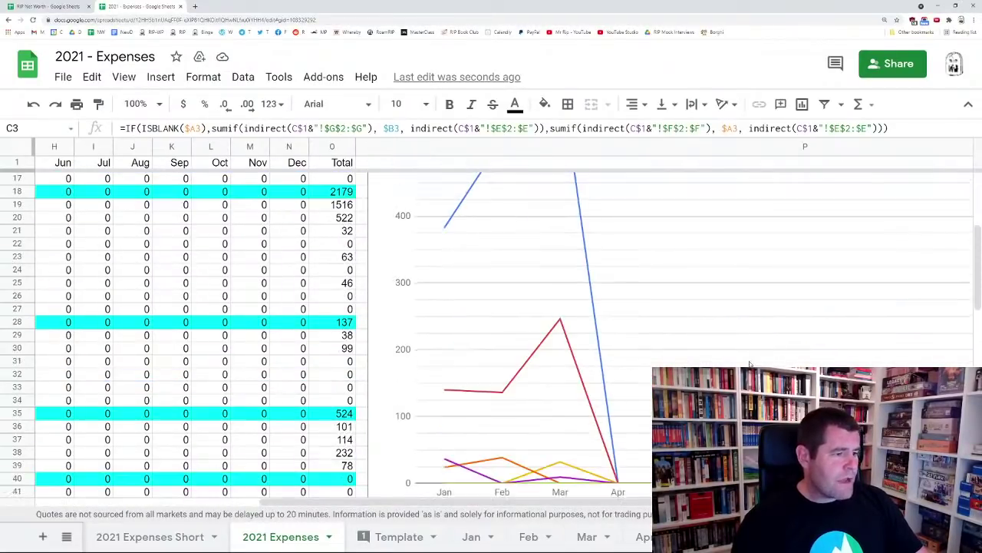
pyautogui.scroll(6, 570, 405)
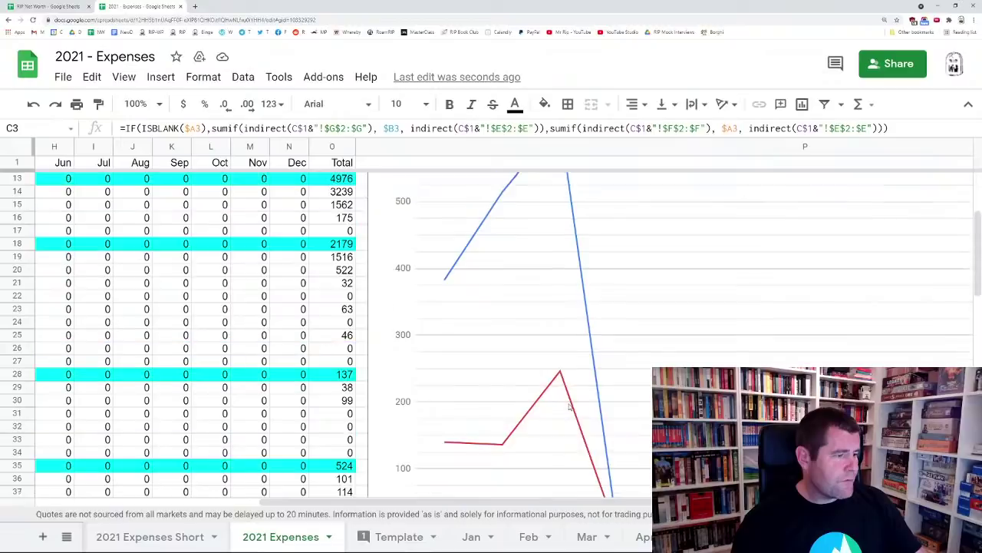
pyautogui.scroll(-8, 569, 405)
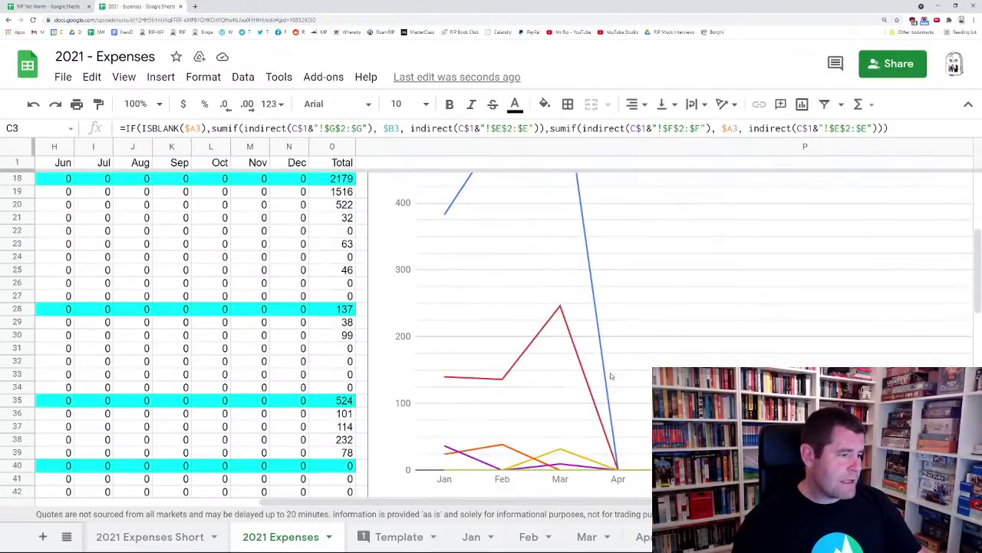
pyautogui.moveTo(582, 499); pyautogui.dragTo(726, 499)
pyautogui.scroll(8, 492, 335)
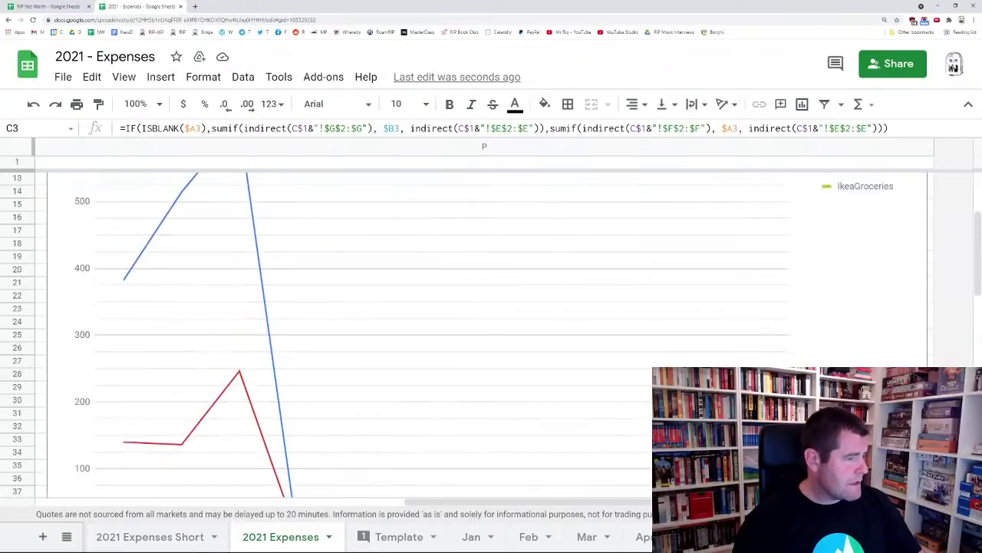
pyautogui.scroll(1, 807, 335)
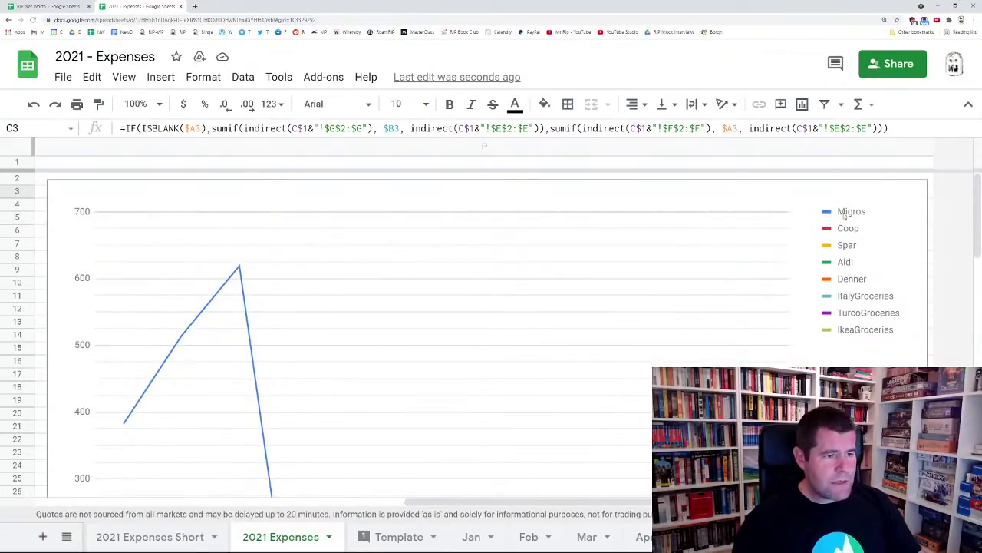
pyautogui.scroll(-6, 619, 365)
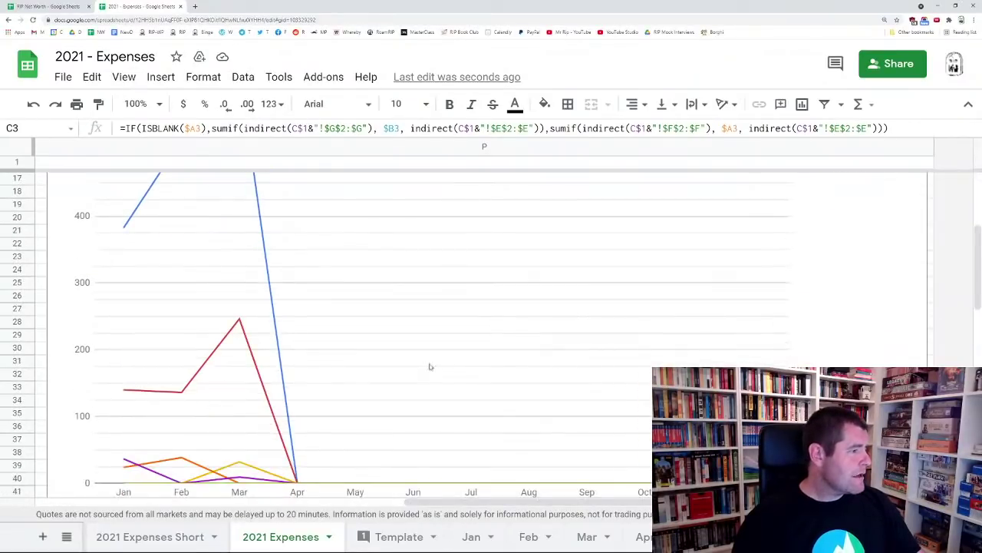
pyautogui.scroll(4, 430, 369)
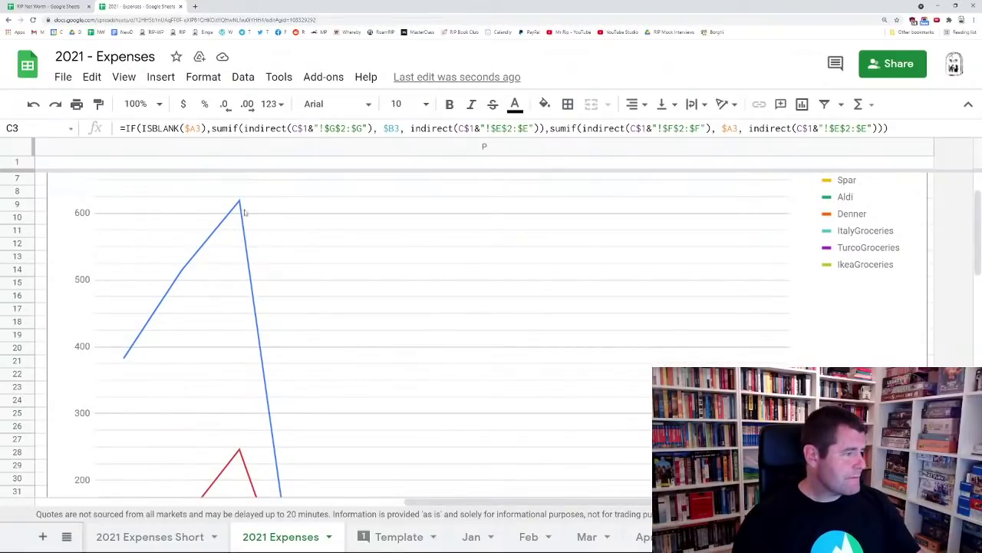
pyautogui.scroll(-4, 234, 265)
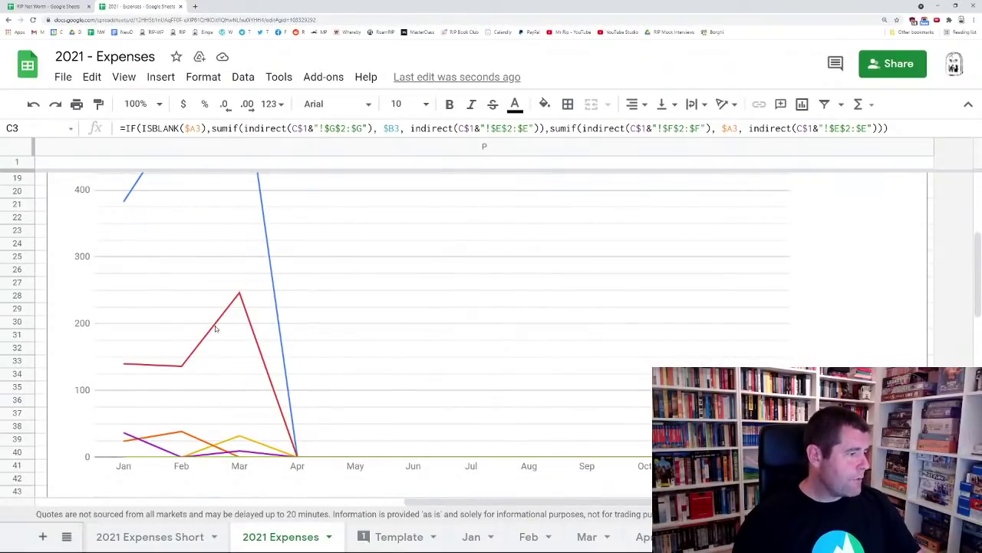
pyautogui.scroll(-2, 221, 370)
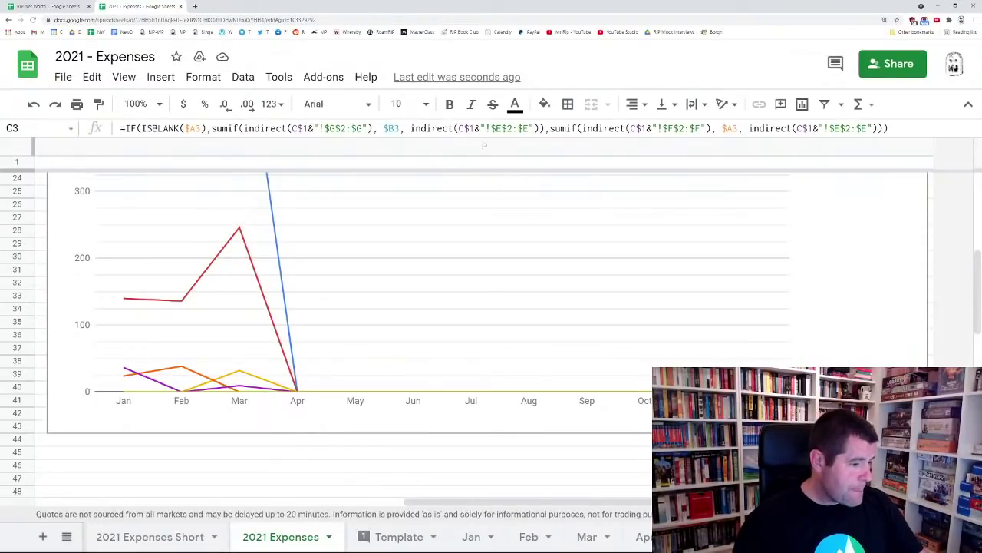
# Look through the expense entries in the Jan sheet, including the vending machine note in H38, and open the Feb sheet
pyautogui.scroll(1, 153, 538)
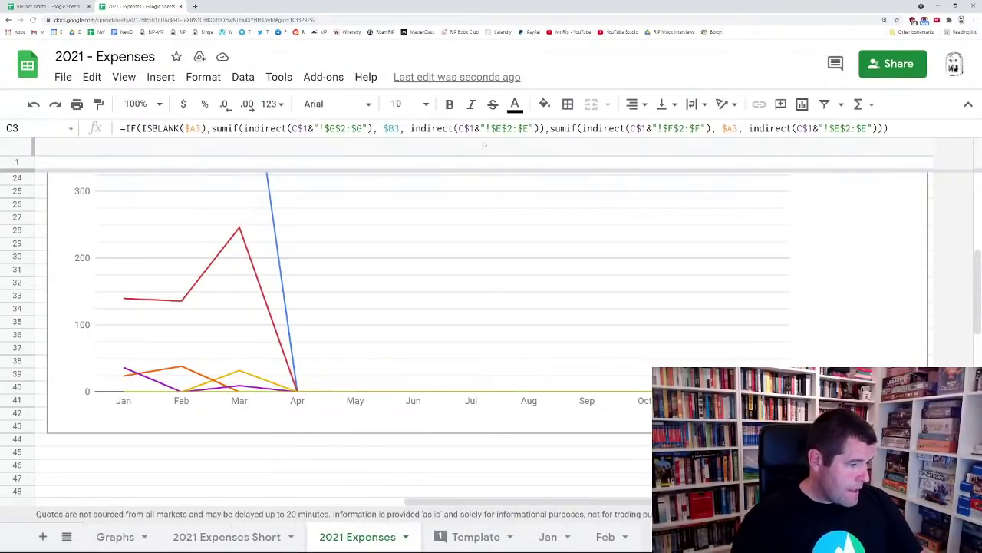
pyautogui.click(535, 542)
pyautogui.scroll(-7, 417, 337)
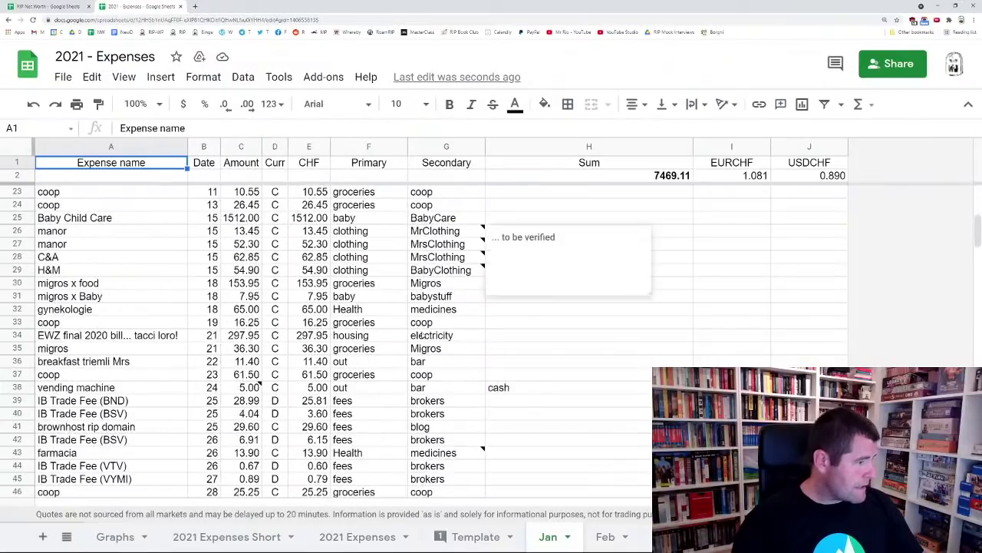
pyautogui.scroll(3, 446, 305)
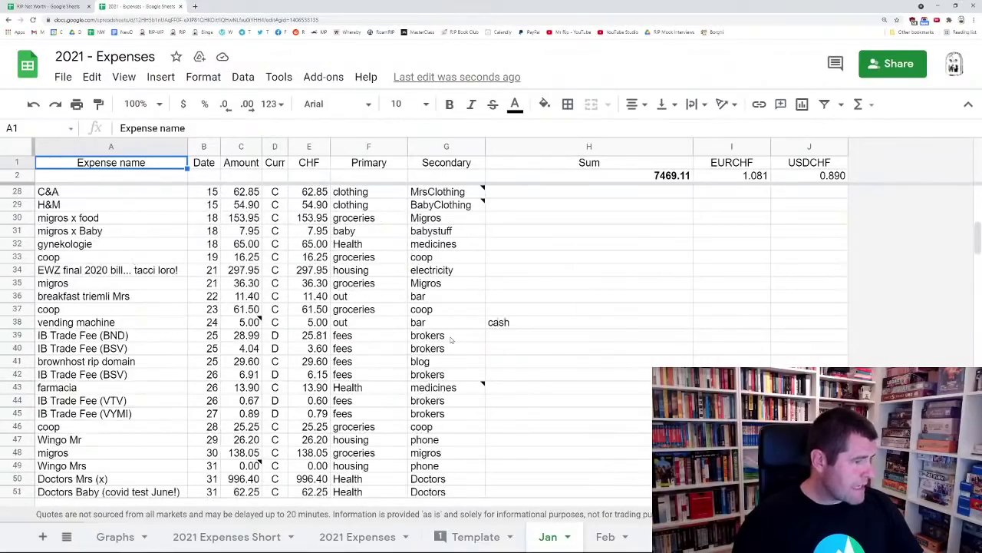
pyautogui.click(529, 324)
pyautogui.scroll(4, 565, 324)
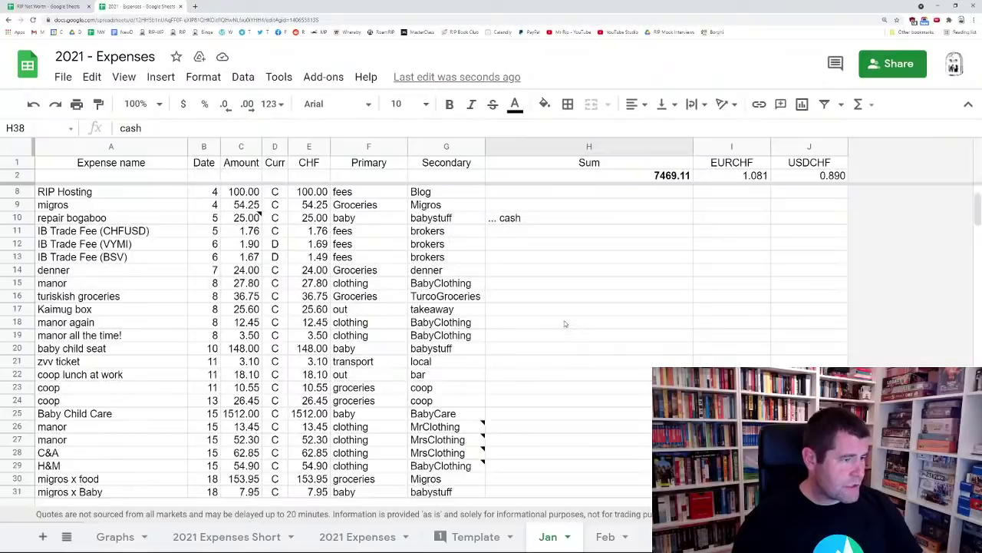
pyautogui.click(607, 540)
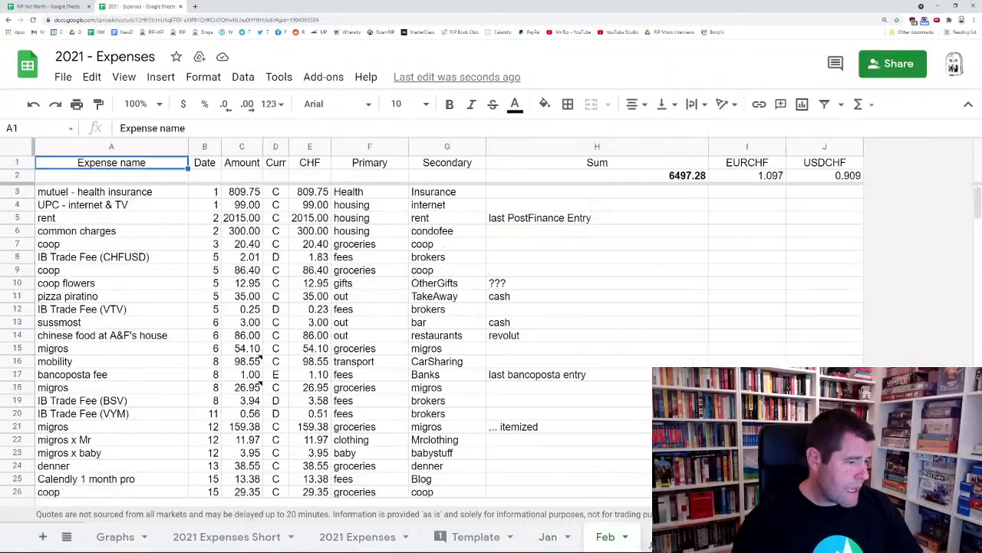
# Look through the expense entries in the Mar sheet, including the migros note in H64, up to the last filled row
pyautogui.click(665, 537)
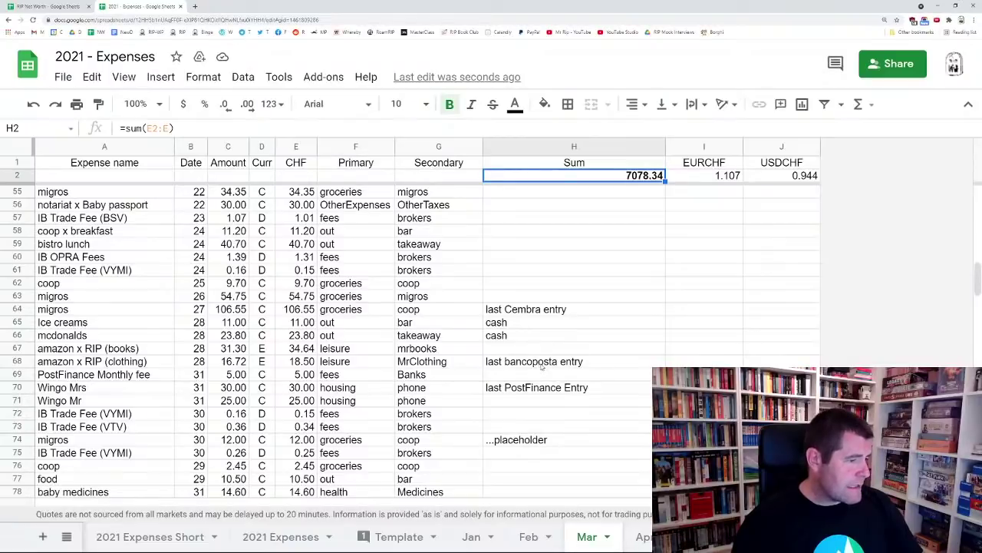
pyautogui.click(518, 316)
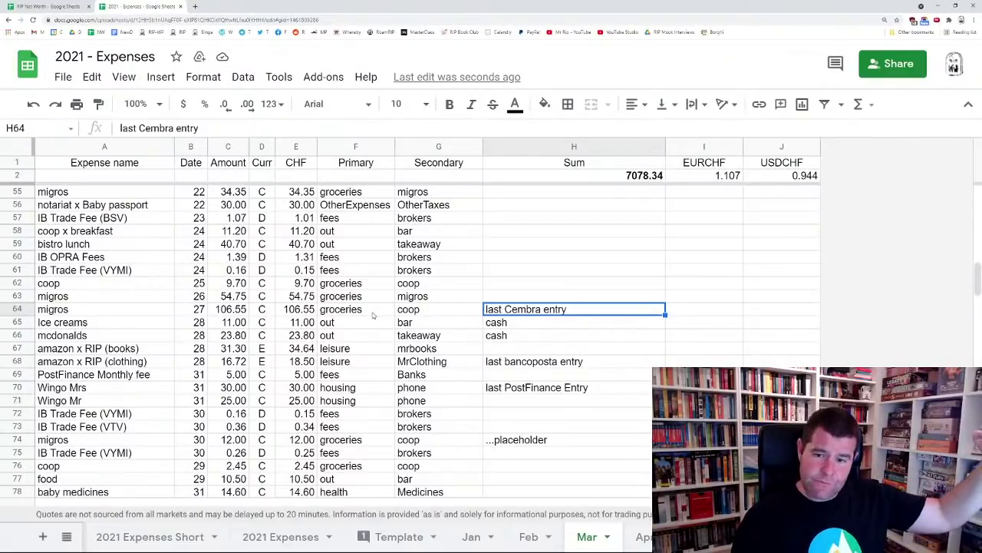
pyautogui.scroll(7, 373, 315)
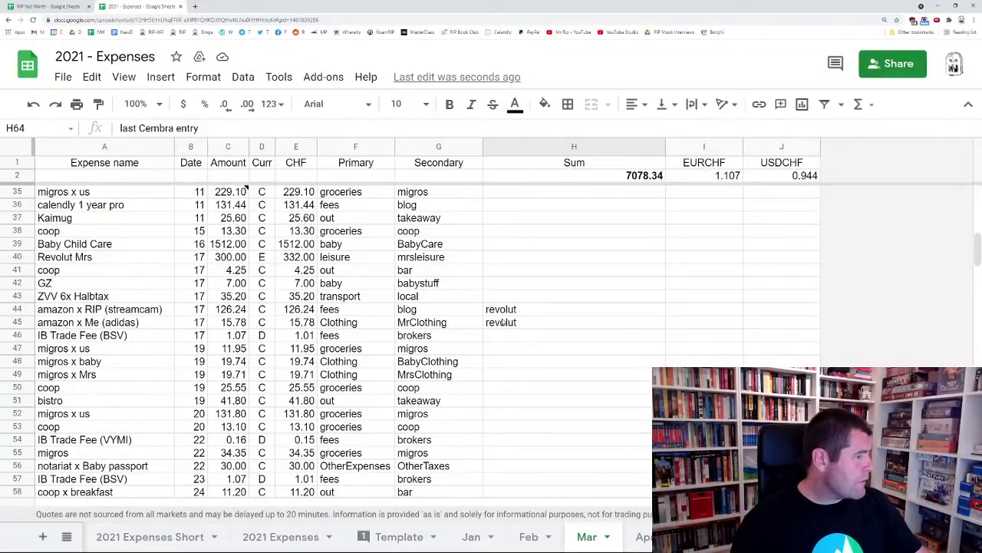
pyautogui.scroll(7, 503, 325)
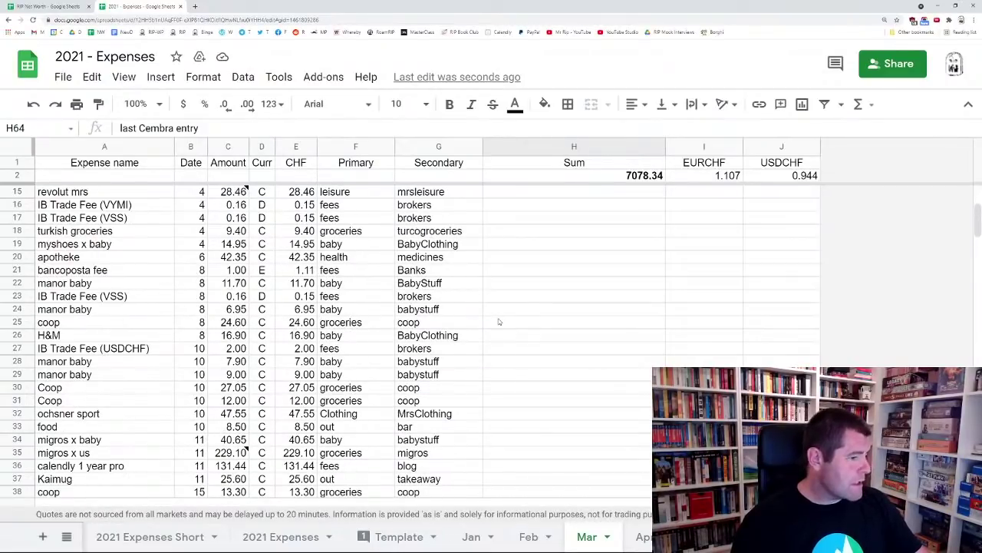
pyautogui.scroll(2, 499, 321)
pyautogui.scroll(-1, 507, 318)
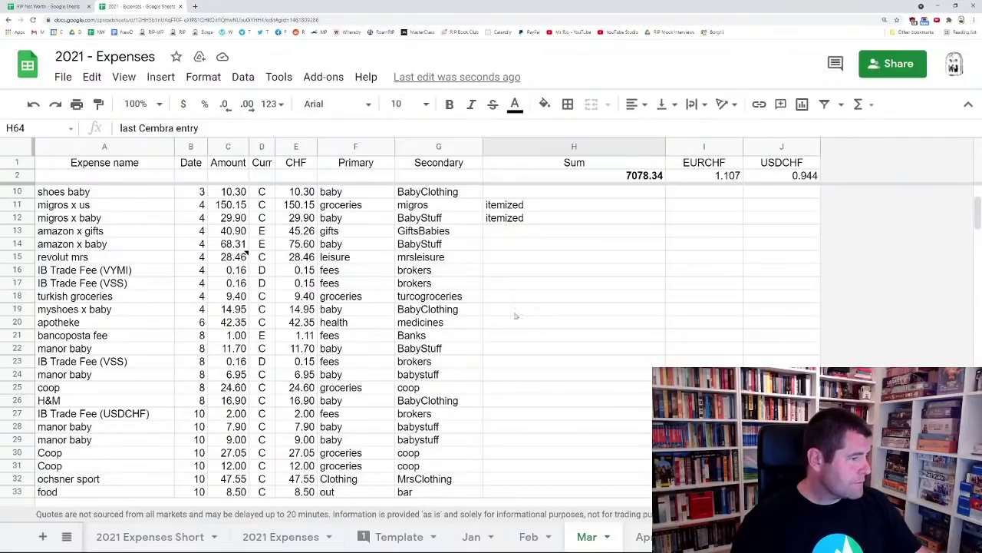
pyautogui.scroll(-20, 515, 314)
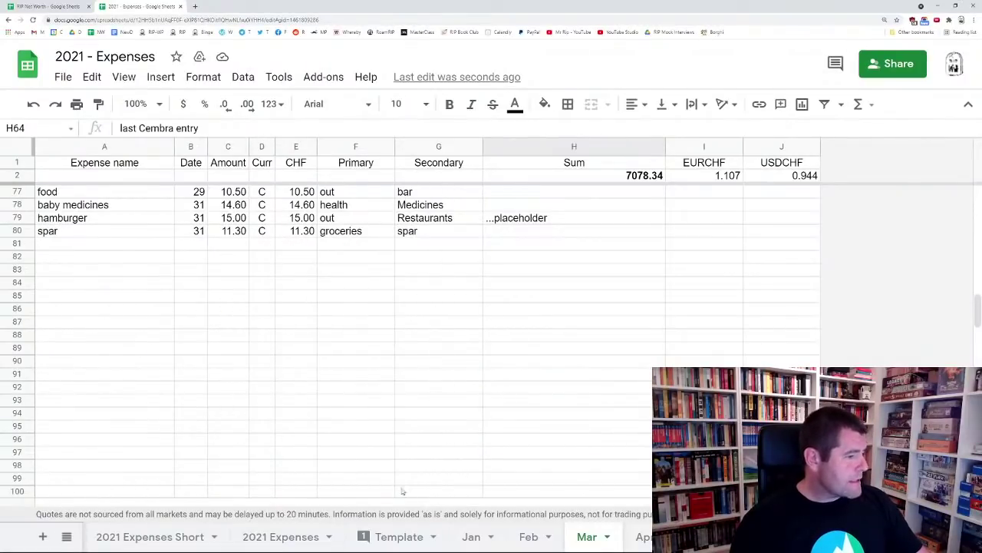
# In the 2021 Expenses Short sheet, inspect the April total and the March Transport, Out and Leisure cells
pyautogui.click(191, 537)
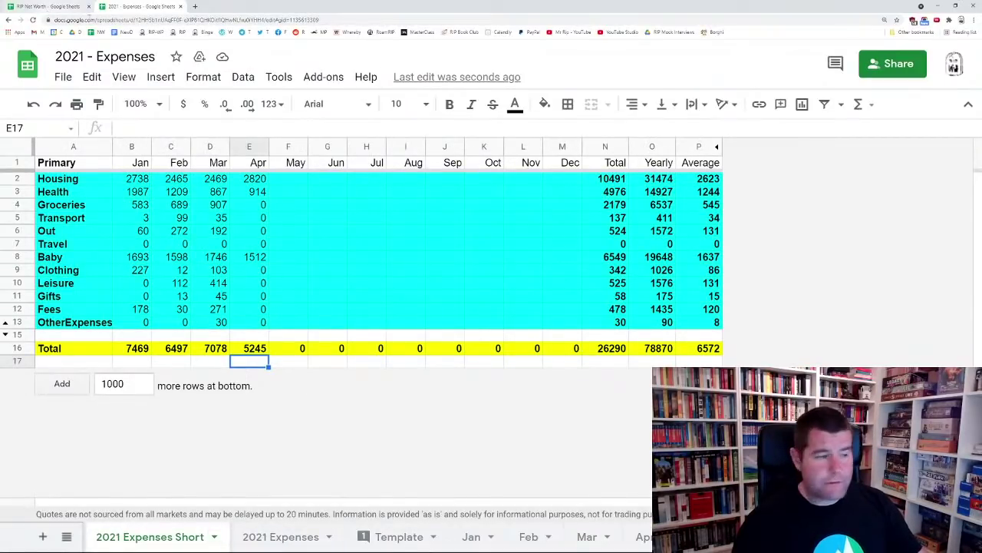
pyautogui.click(264, 349)
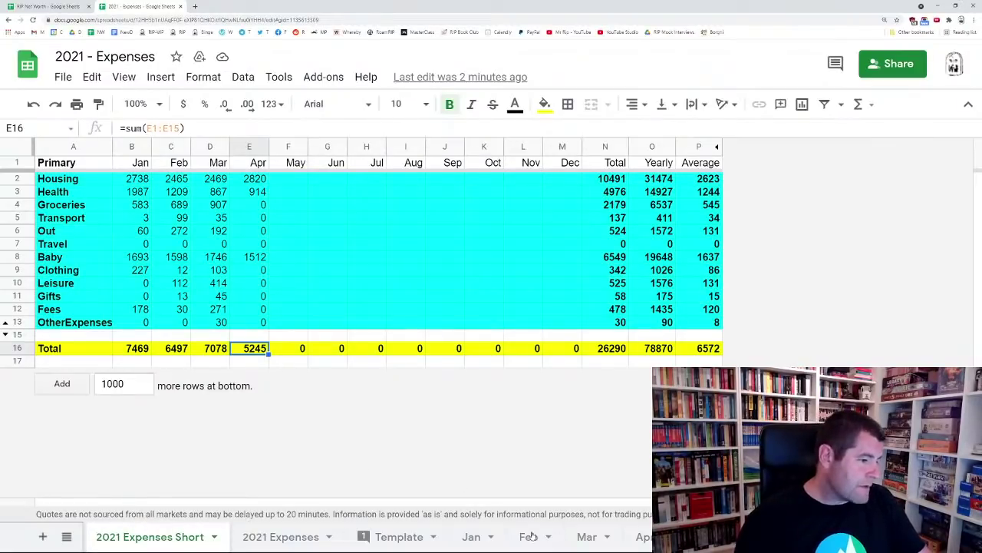
pyautogui.click(219, 218)
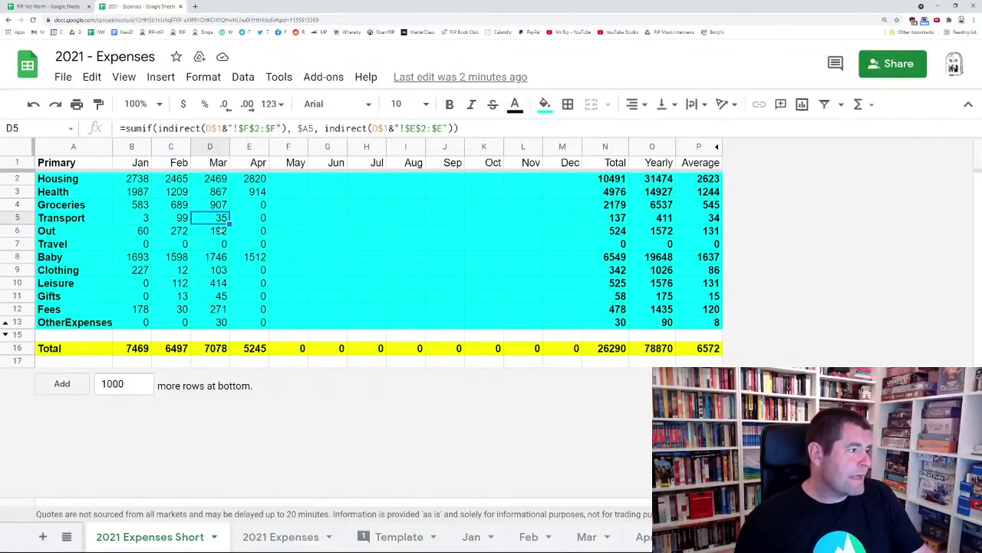
pyautogui.click(224, 231)
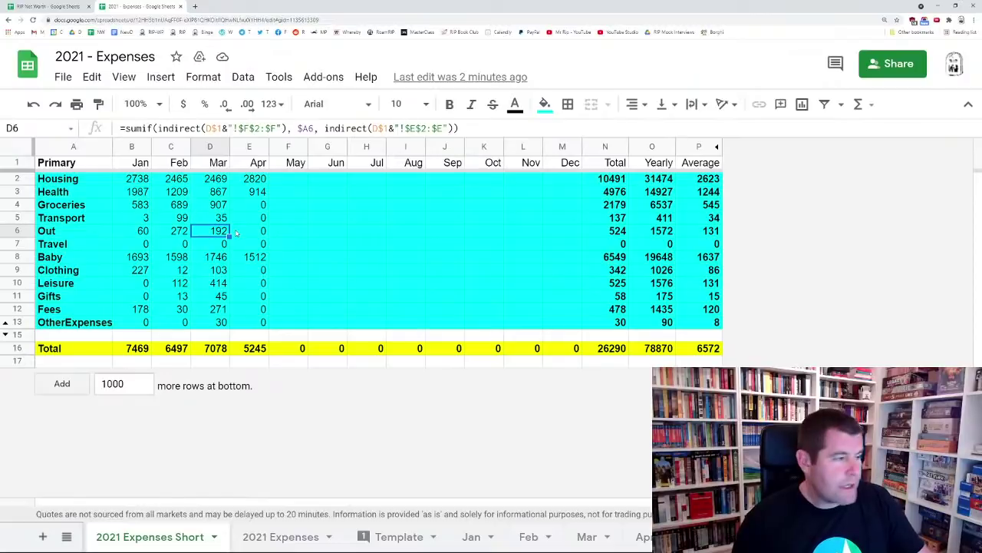
pyautogui.click(221, 284)
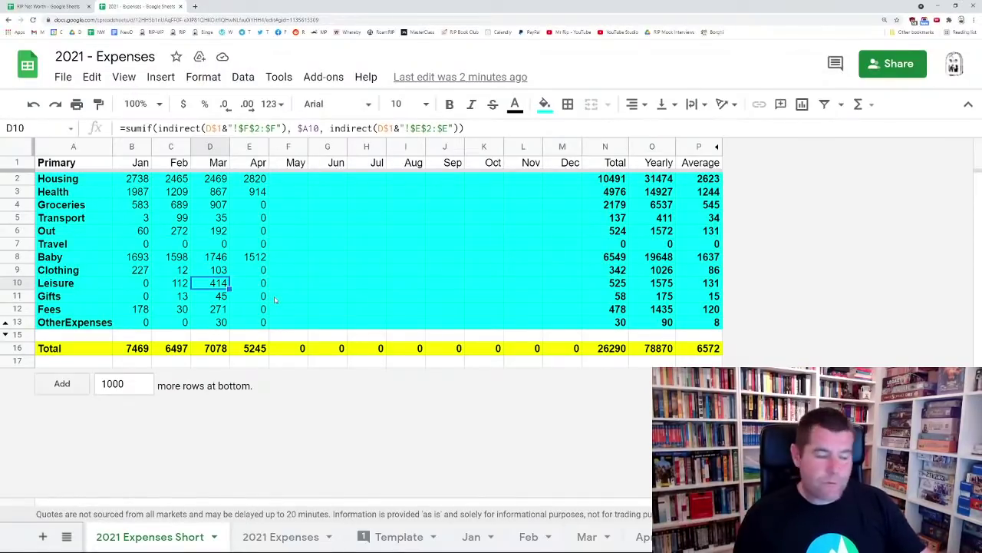
# Switch to the RIP Net Worth spreadsheet and examine the 2021 Exp totals, the 2021 NW cash flow and the March dividends note
pyautogui.click(52, 6)
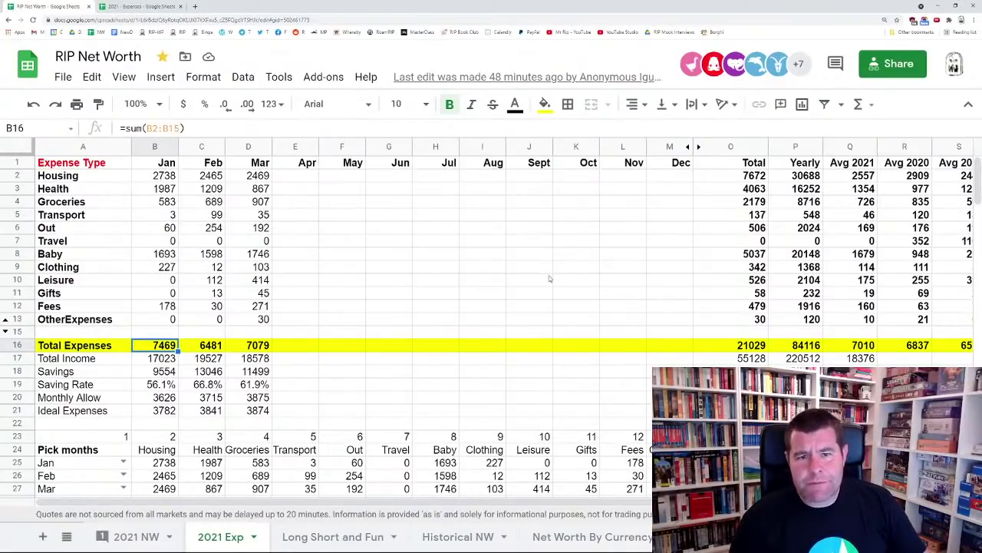
pyautogui.scroll(-5, 530, 284)
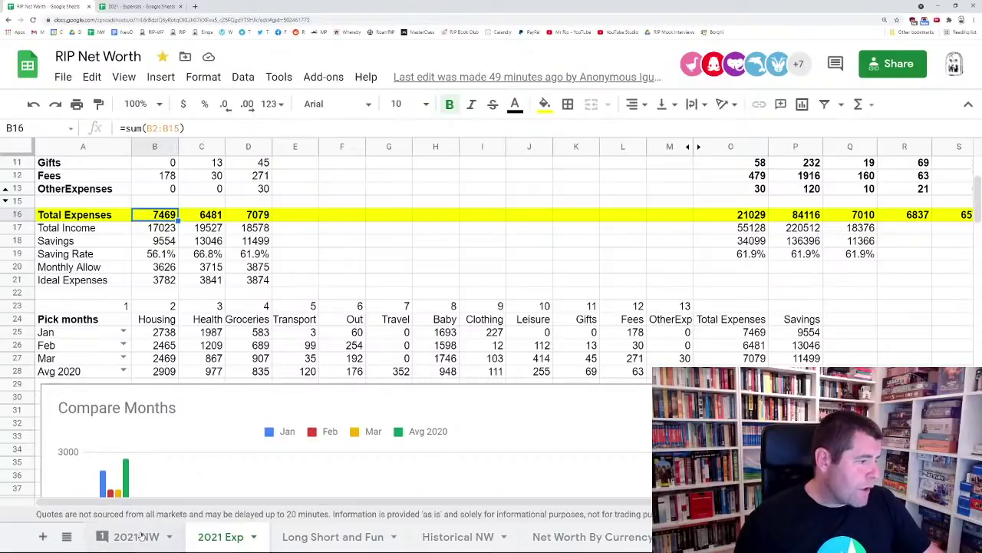
pyautogui.hotkey('ctrl', 'shift', 'pageup')
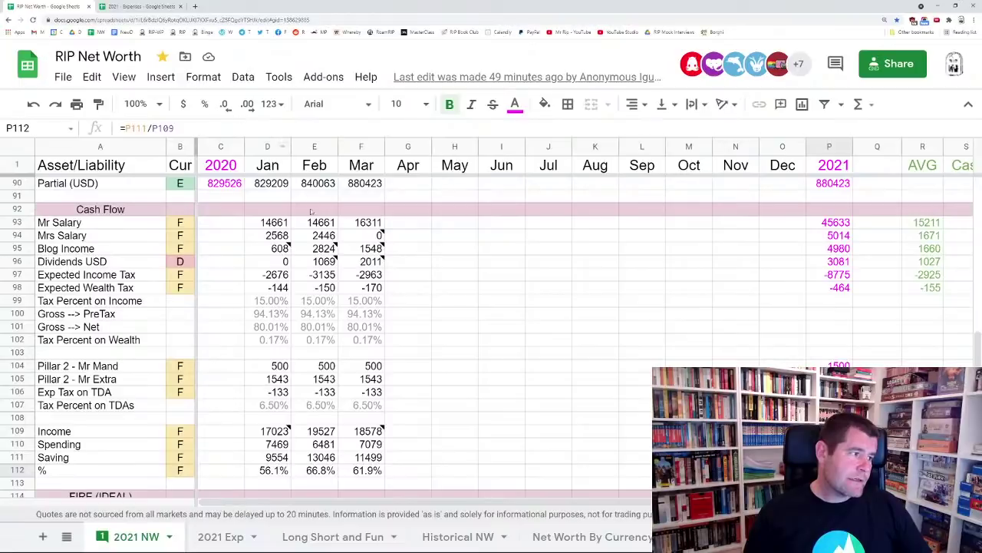
pyautogui.moveTo(382, 262)
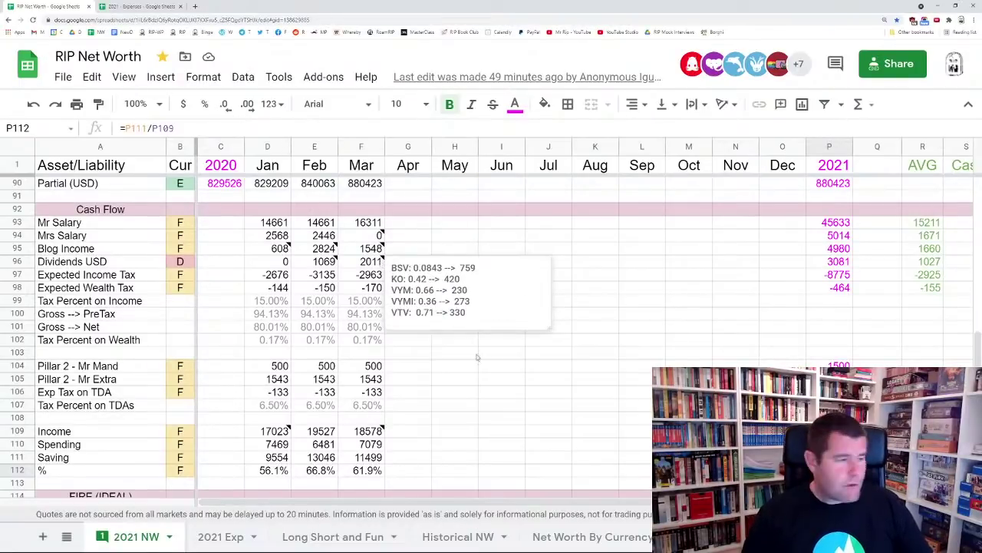
pyautogui.click(430, 418)
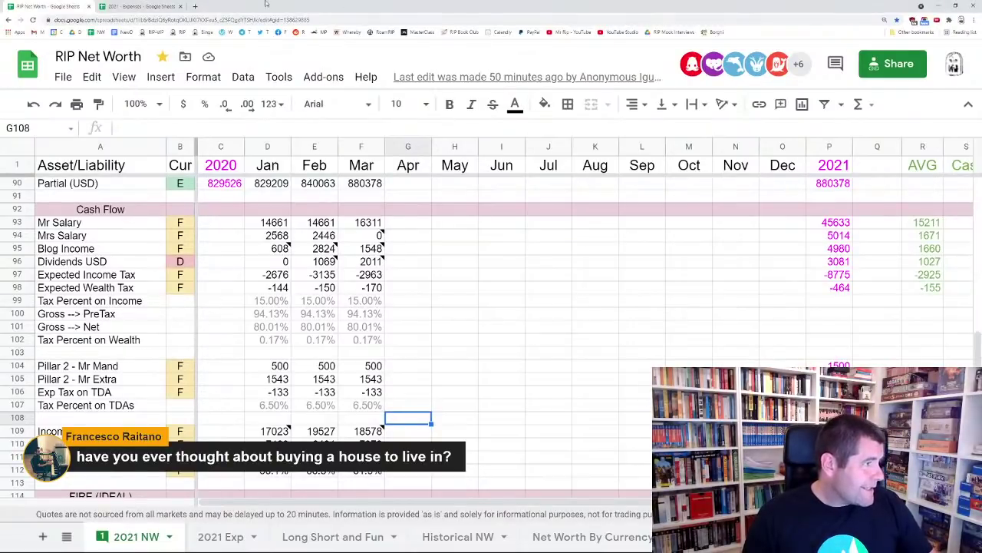
# View the image perche-affitti.png in a new browser tab, and return to RIP Net Worth to inspect the March Mr Salary cell
pyautogui.click(196, 7)
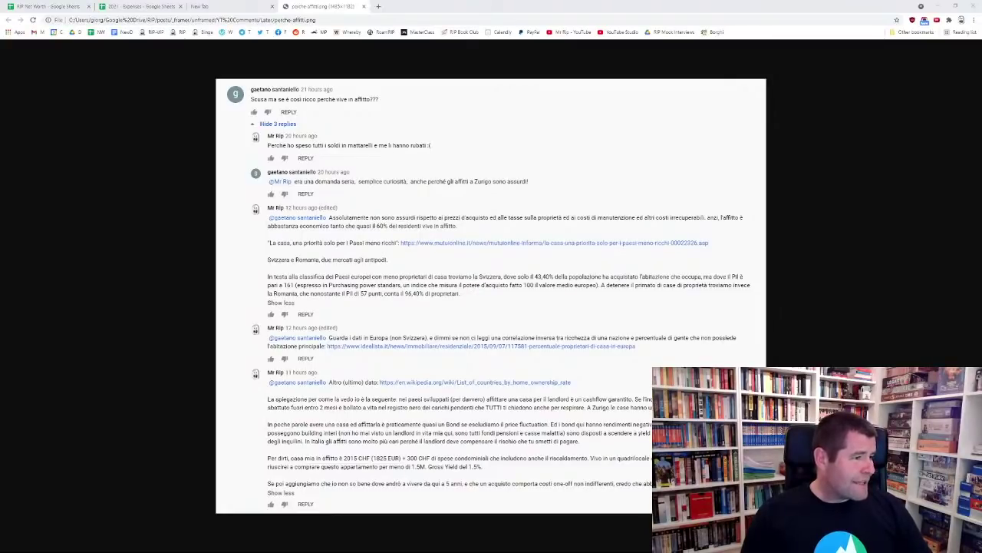
pyautogui.click(48, 6)
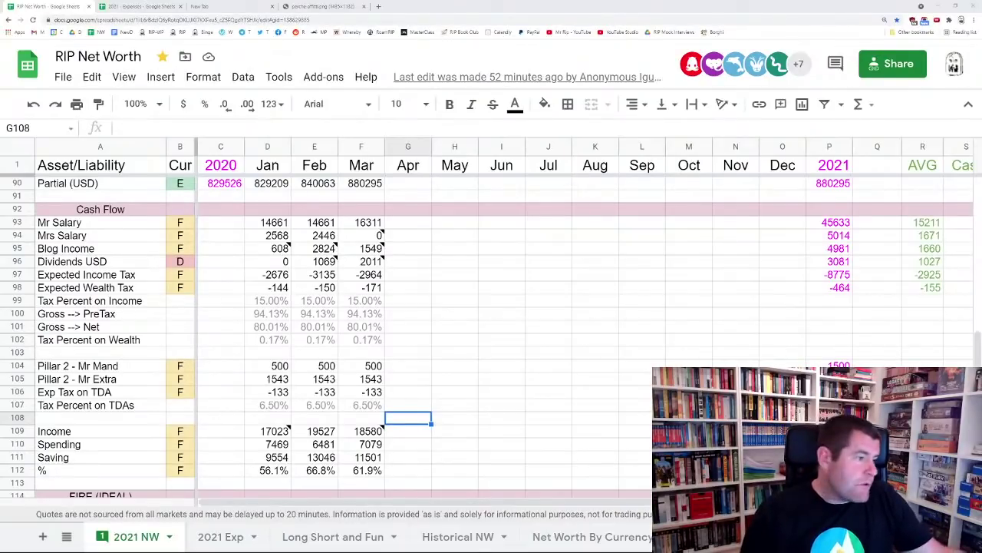
pyautogui.click(380, 223)
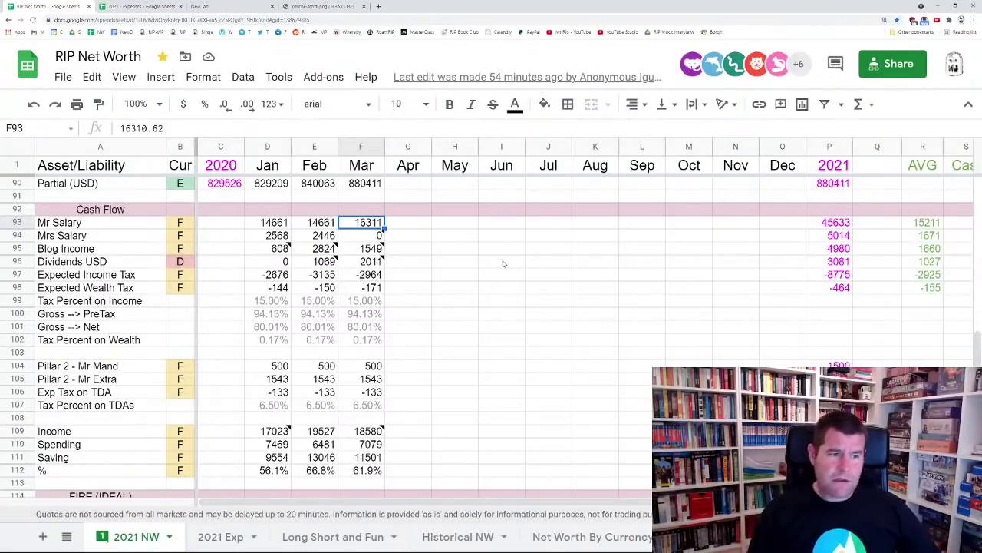
# Search the web for "home ownership by country" in a new browser tab and open Wikipedia's list of countries by home ownership rate
pyautogui.click(379, 7)
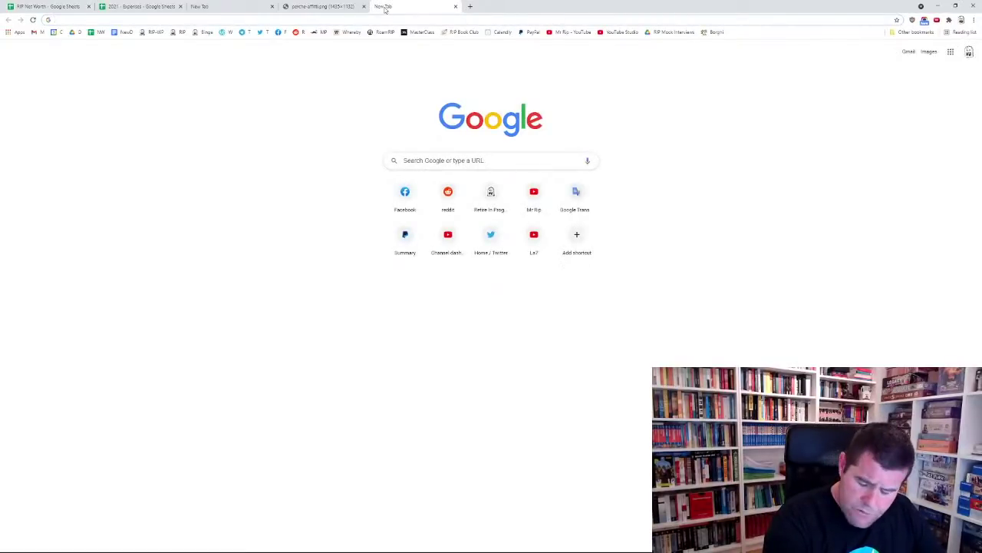
pyautogui.write('home o')
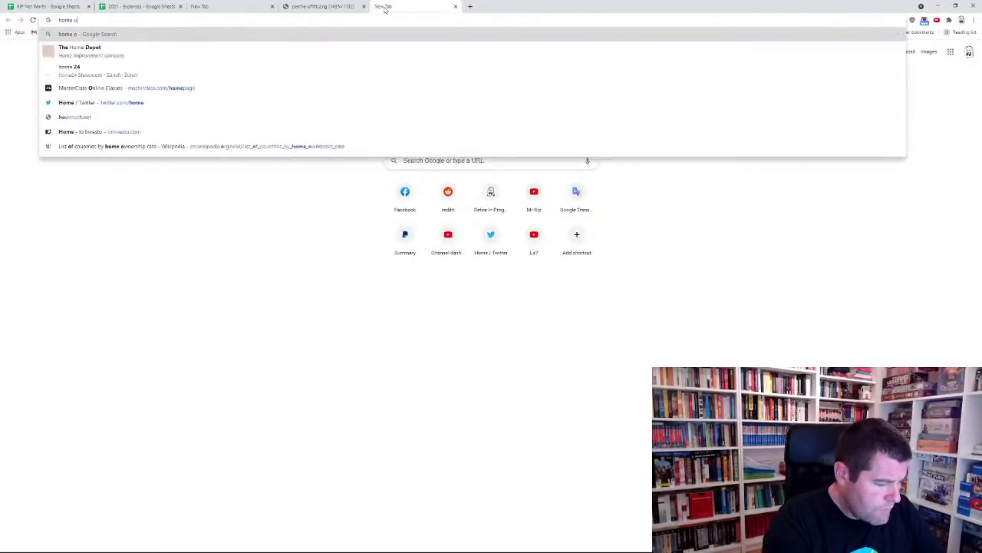
pyautogui.write('wn')
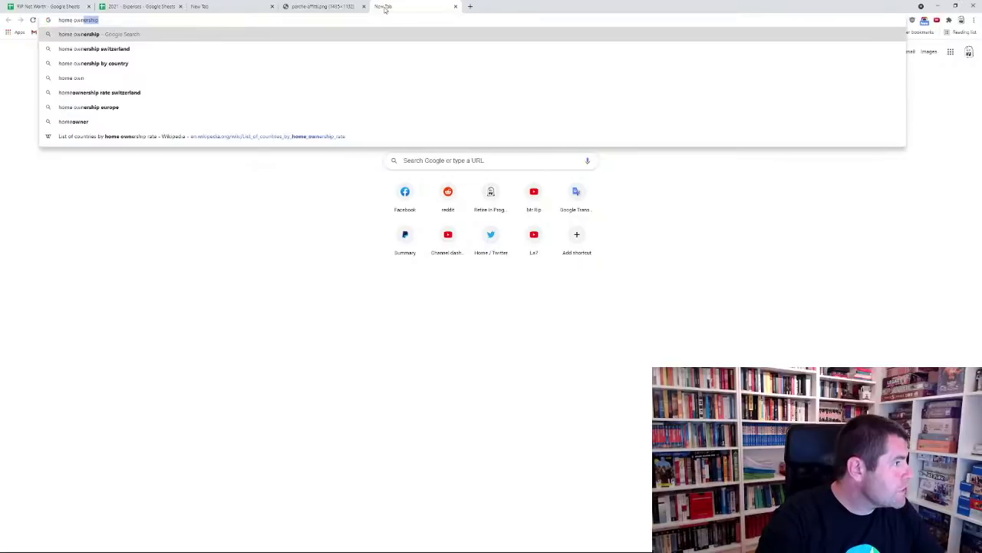
pyautogui.press('Down')
pyautogui.press('Down')
pyautogui.press('Return')
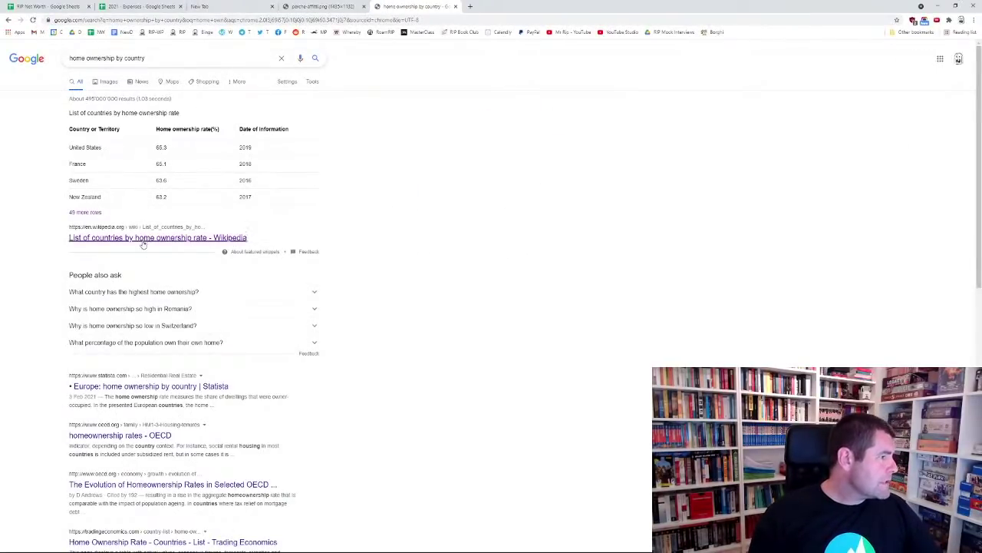
pyautogui.click(143, 238)
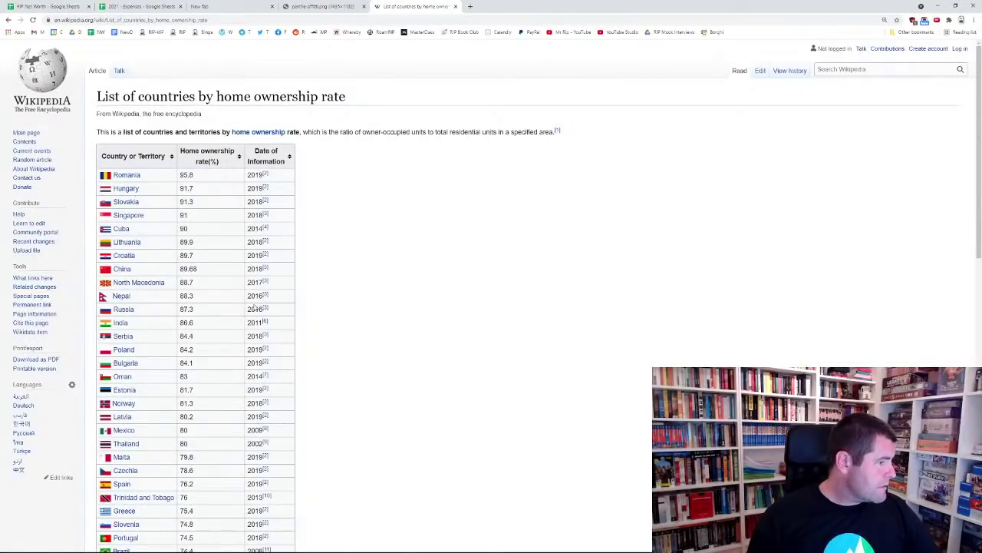
# Examine the home ownership rates by country, from the lowest-ranked entries including Switzerland back up to the highest
pyautogui.scroll(-10, 256, 309)
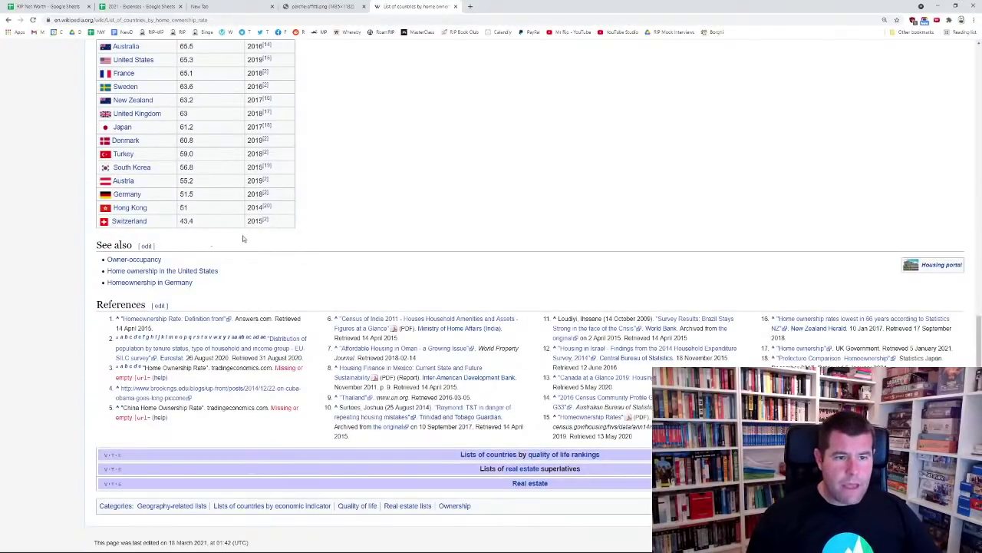
pyautogui.scroll(1, 253, 230)
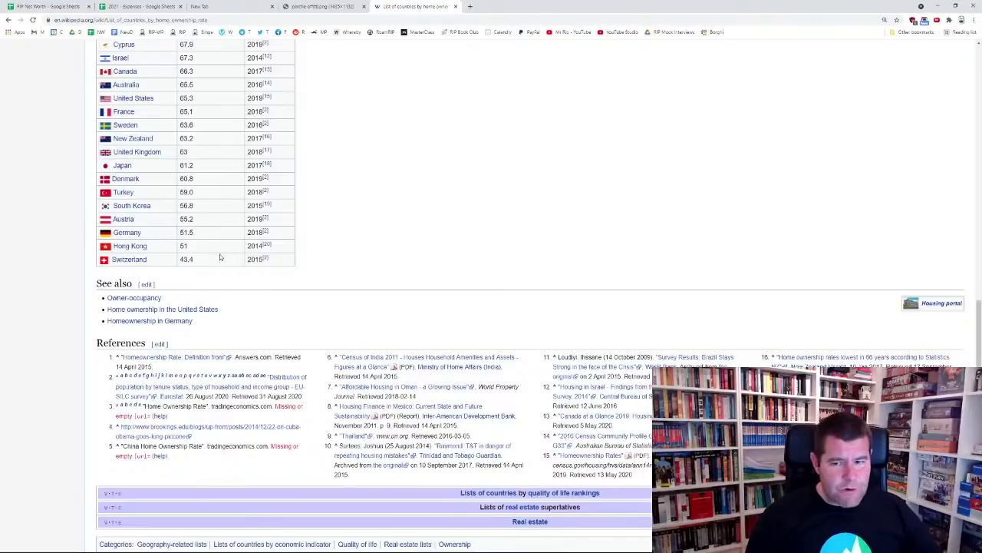
pyautogui.moveTo(289, 263)
pyautogui.mouseDown()
pyautogui.moveTo(181, 217)
pyautogui.moveTo(291, 264)
pyautogui.mouseUp()
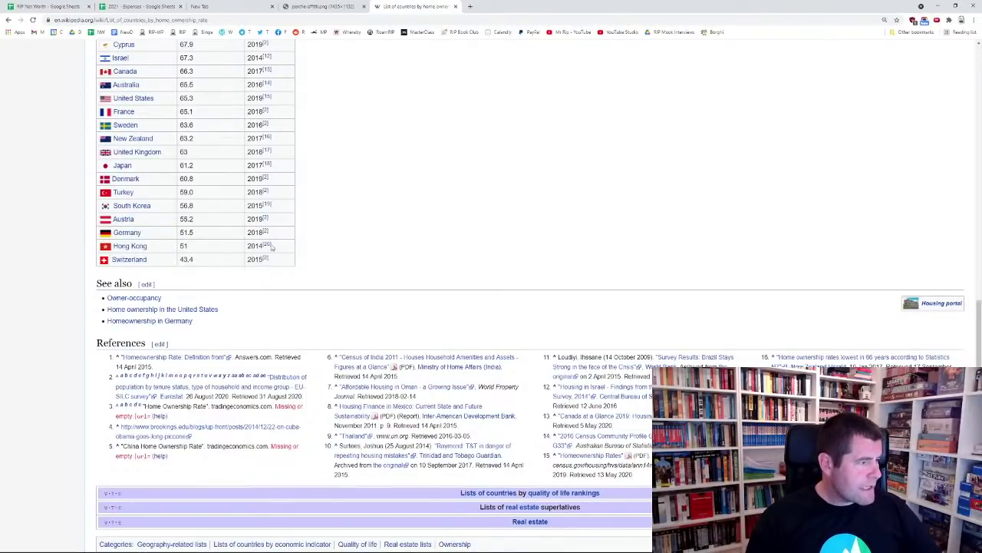
pyautogui.scroll(1, 226, 213)
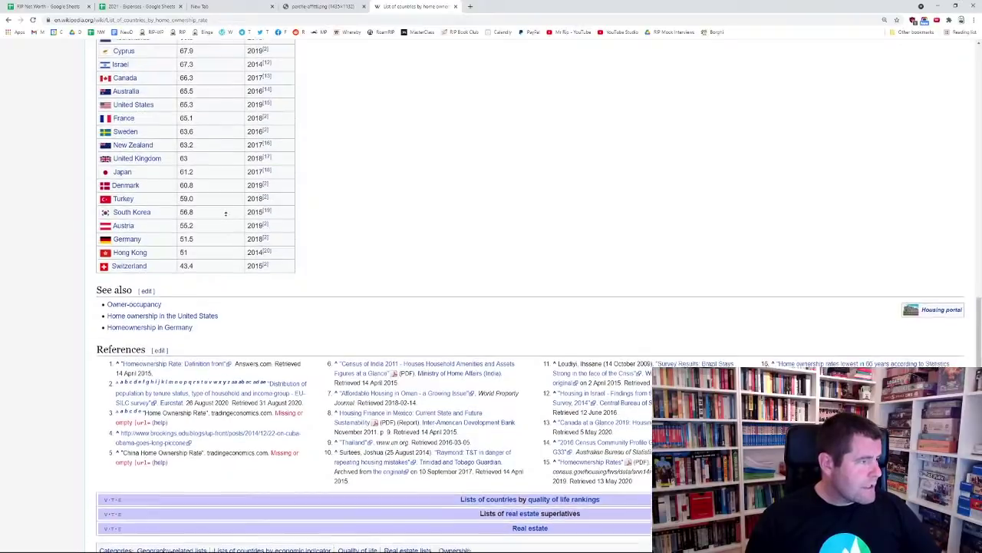
pyautogui.scroll(2, 226, 213)
pyautogui.scroll(1, 216, 207)
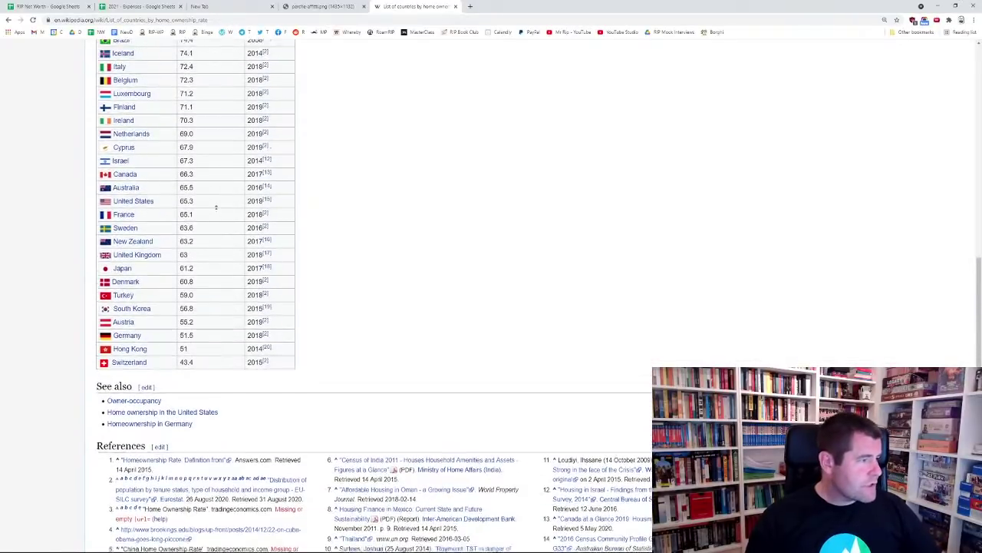
pyautogui.scroll(7, 215, 208)
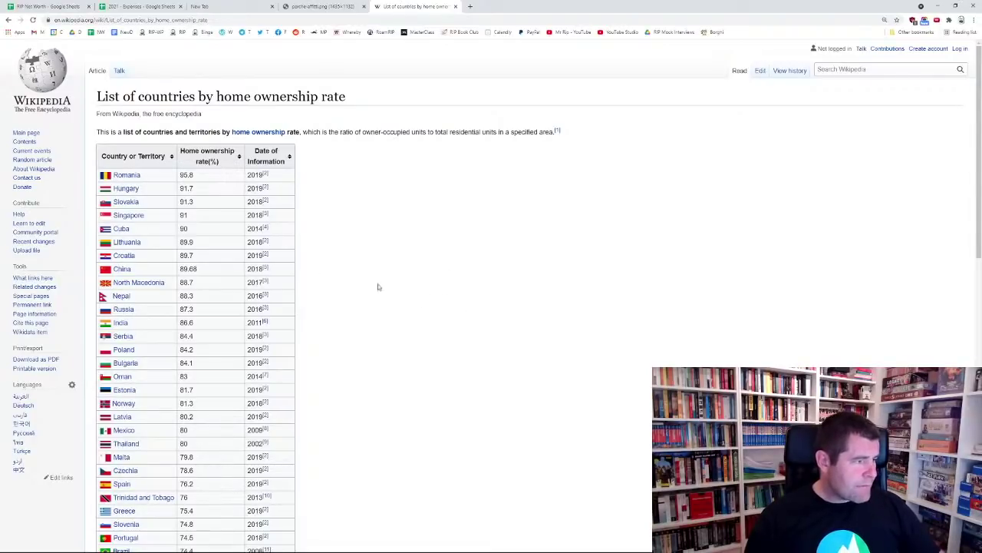
# Check the lowest home ownership rates in the Wikipedia list, return to the RIP Net Worth spreadsheet and close the Wikipedia tab
pyautogui.scroll(-6, 330, 328)
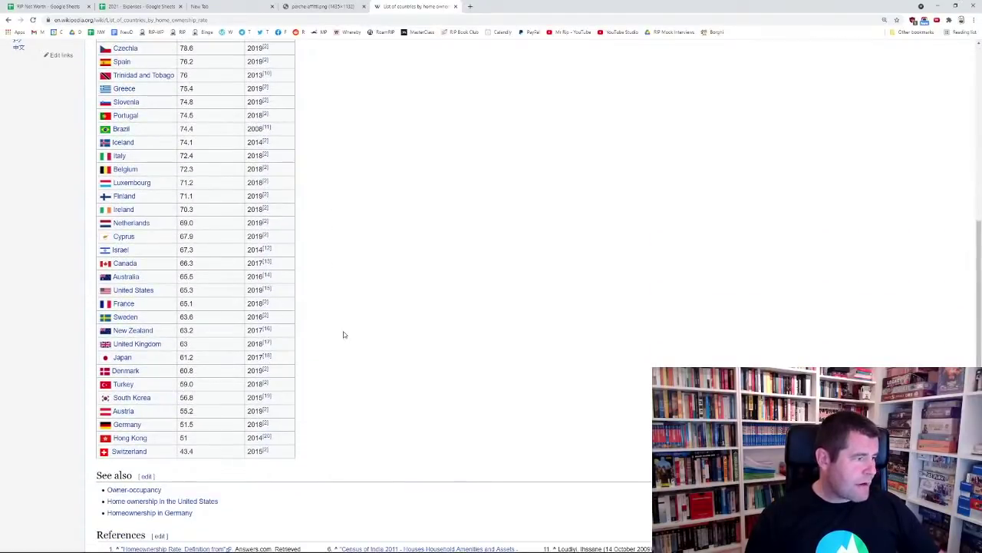
pyautogui.keyDown('shift'); pyautogui.click(88, 268); pyautogui.keyUp('shift')
pyautogui.click(59, 275)
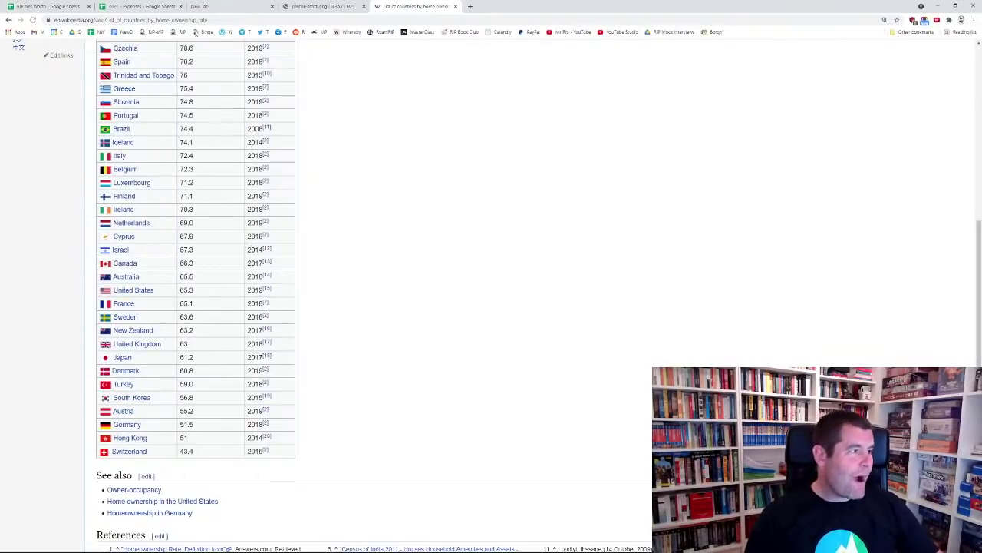
pyautogui.moveTo(207, 7); pyautogui.dragTo(279, 11)
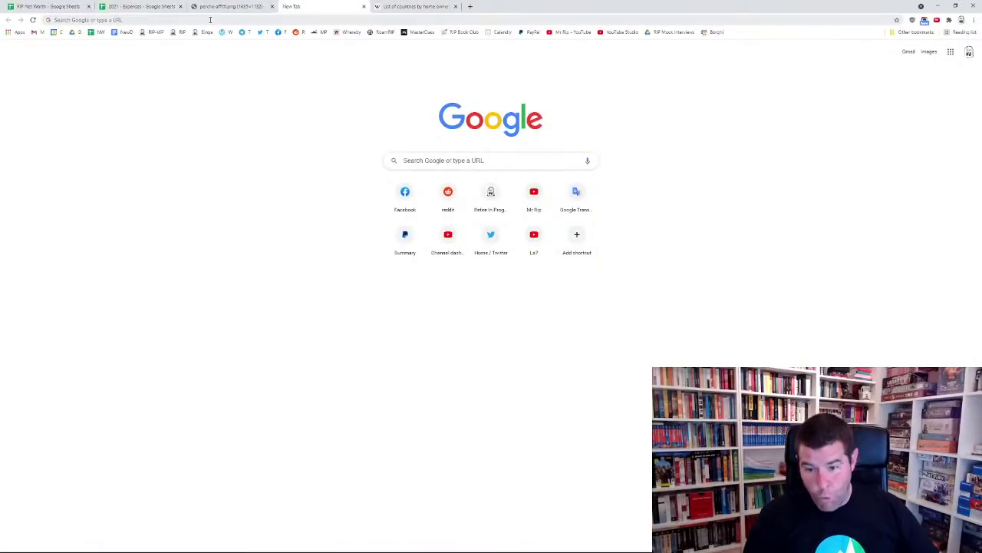
pyautogui.click(64, 7)
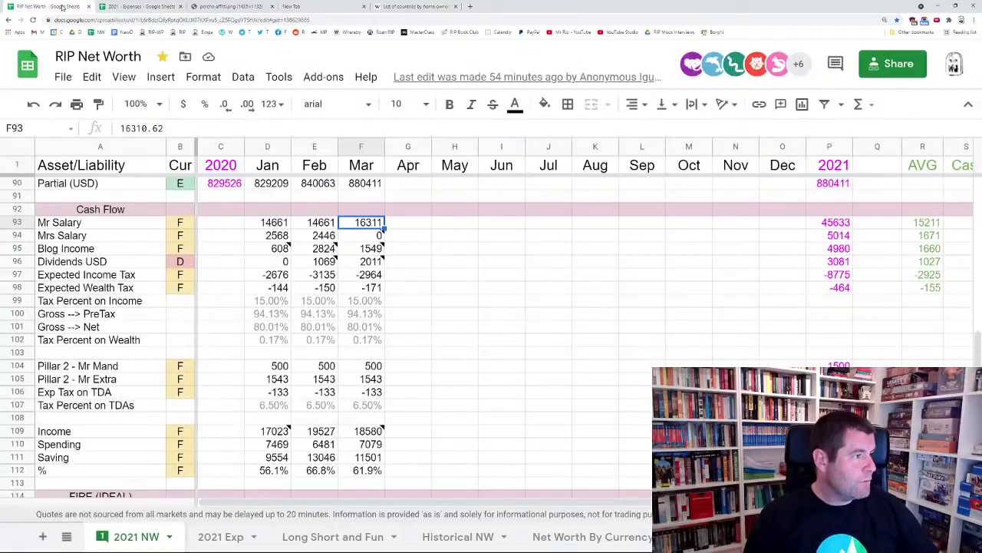
pyautogui.click(456, 7)
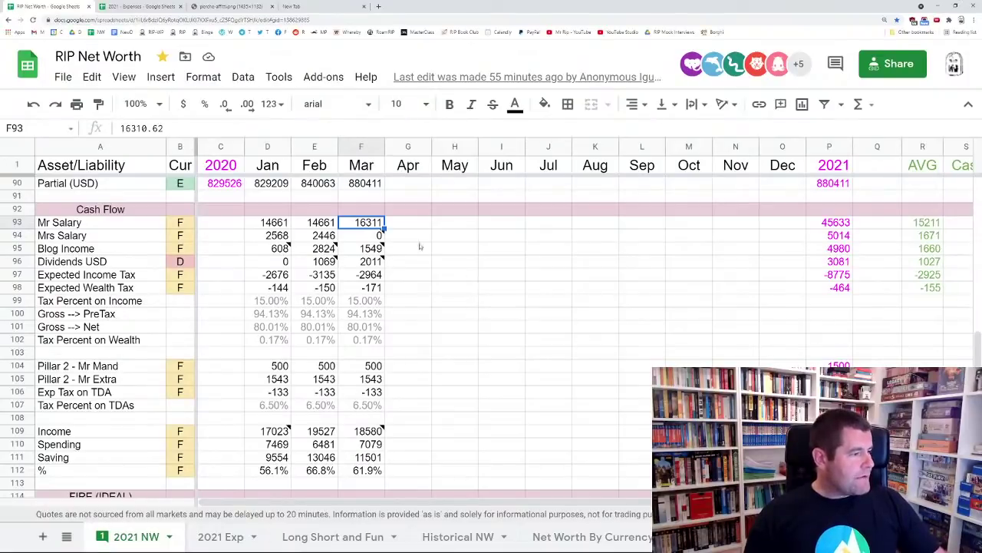
# Examine the FIRE (IDEAL) section of 2021 NW, inspecting the March cells for Monthly Target Allowance, Desired WR and Progress (FI%)
pyautogui.scroll(-7, 430, 269)
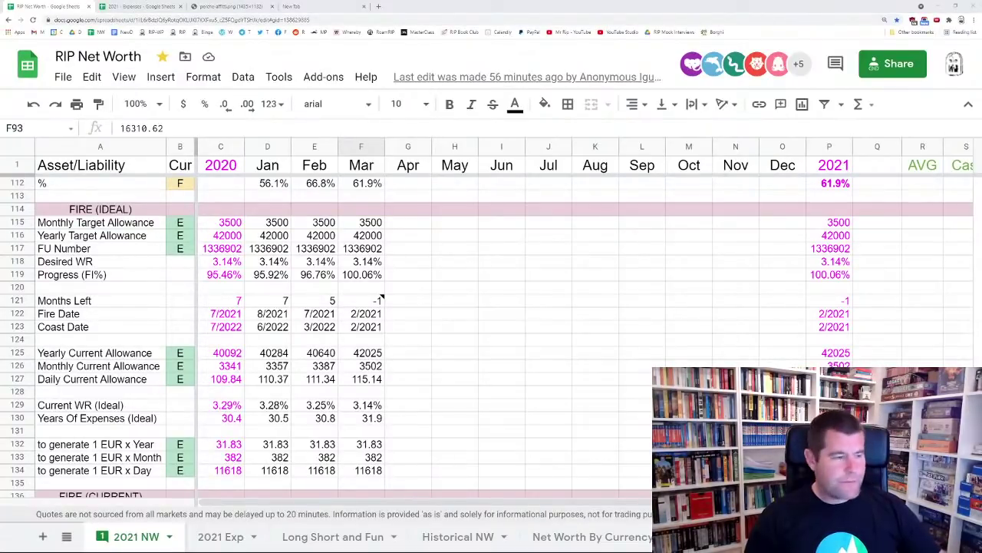
pyautogui.scroll(-1, 495, 337)
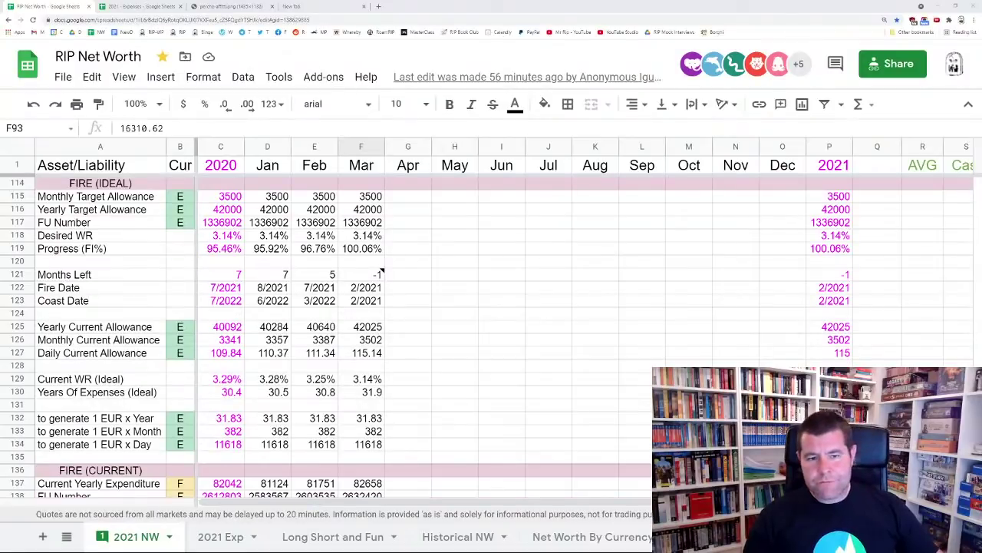
pyautogui.scroll(1, 494, 337)
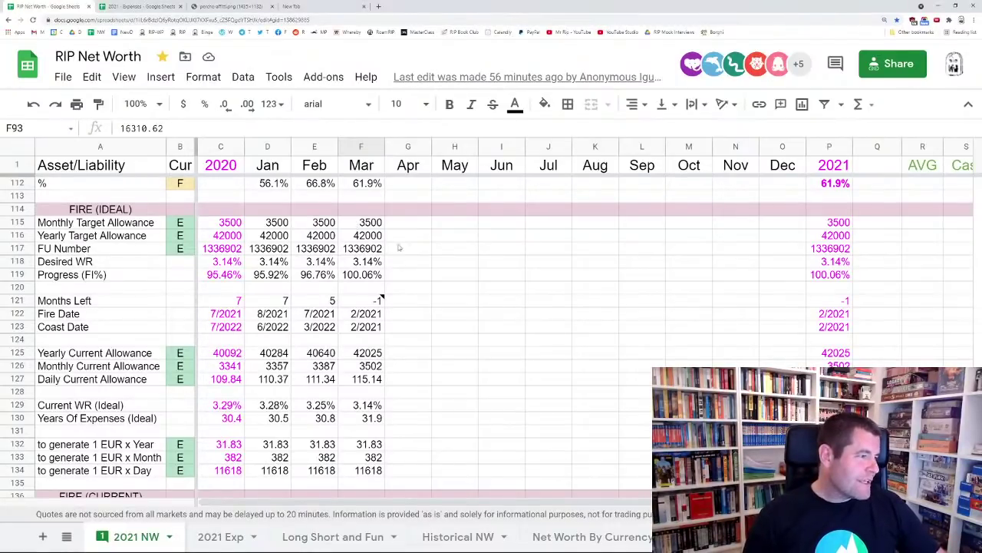
pyautogui.click(358, 223)
pyautogui.click(108, 226)
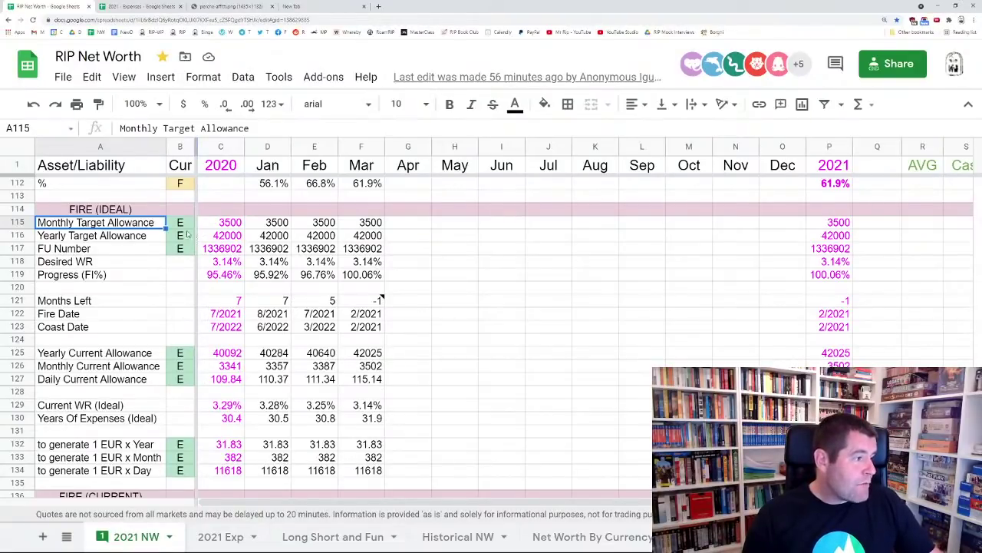
pyautogui.click(363, 230)
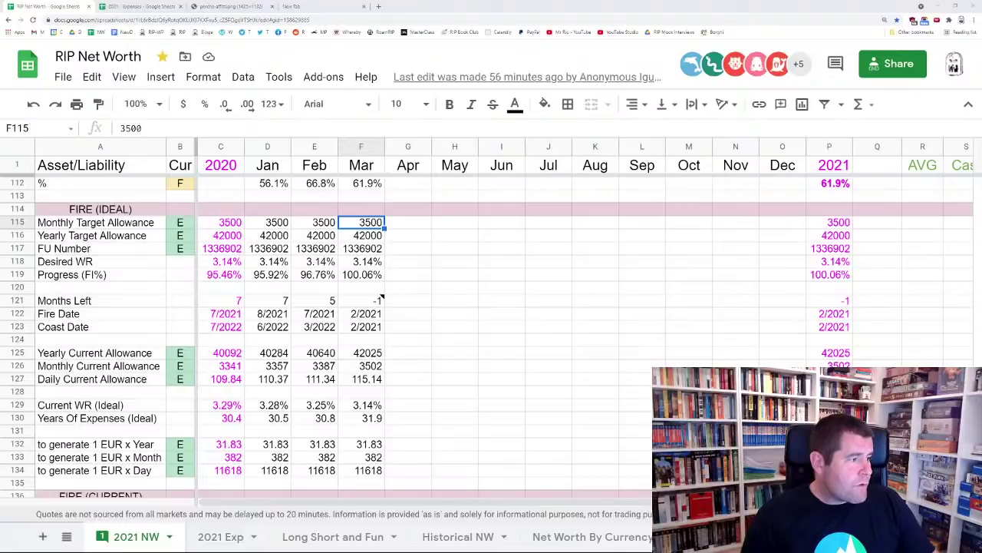
pyautogui.click(364, 263)
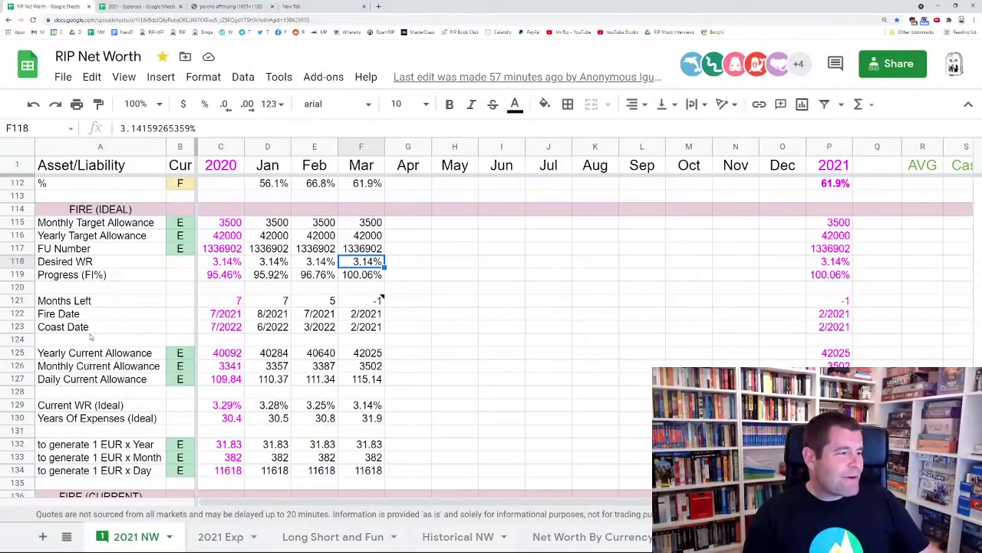
pyautogui.press('Down')
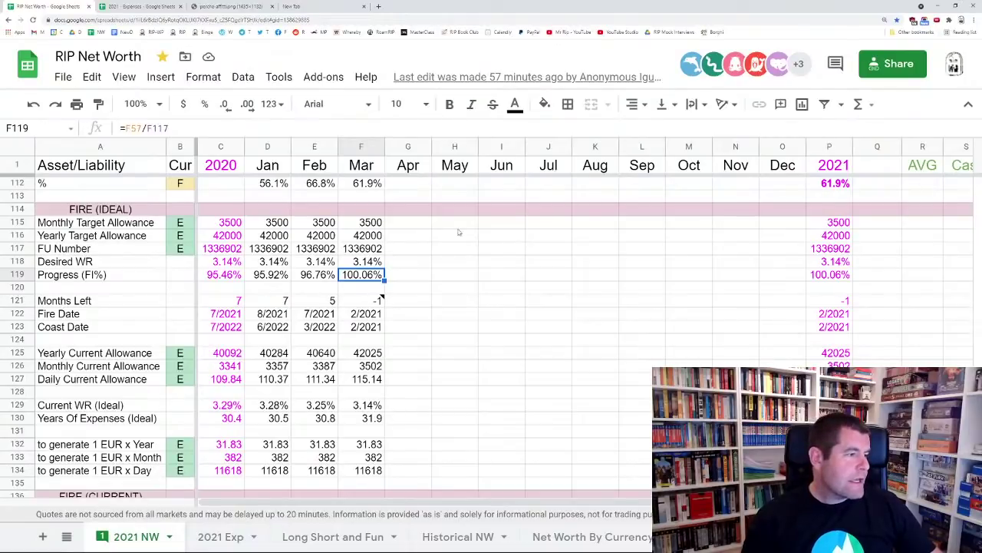
pyautogui.click(367, 225)
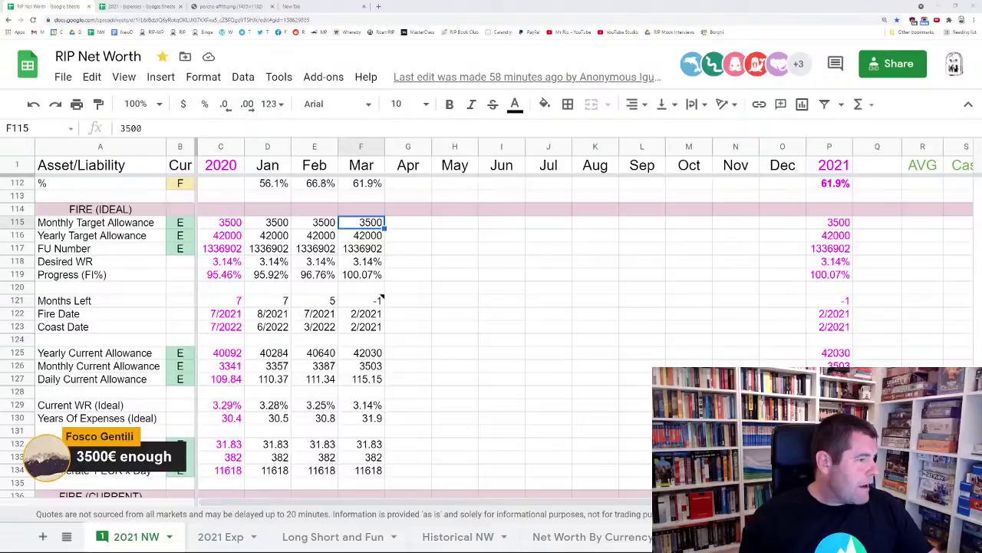
# Examine the FIRE (CURRENT) section, inspecting the March cells for Current Yearly Expenditure, FU Number and Progress (FI%)
pyautogui.scroll(-5, 381, 297)
pyautogui.scroll(2, 381, 296)
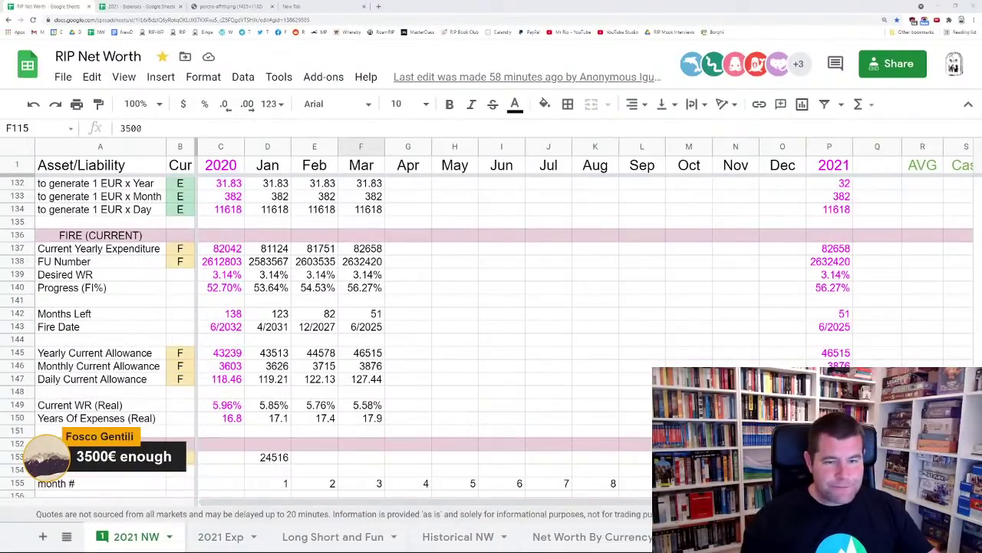
pyautogui.click(367, 248)
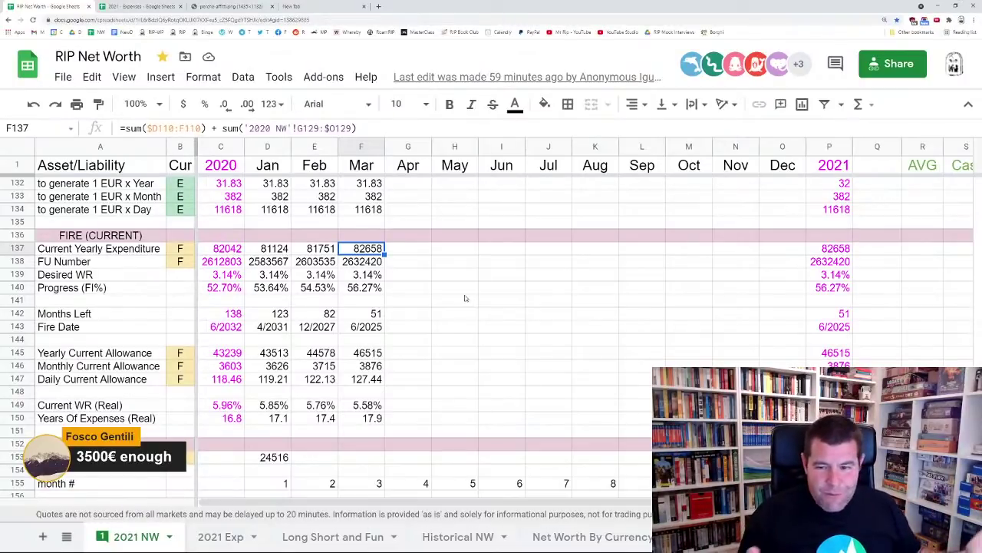
pyautogui.click(360, 267)
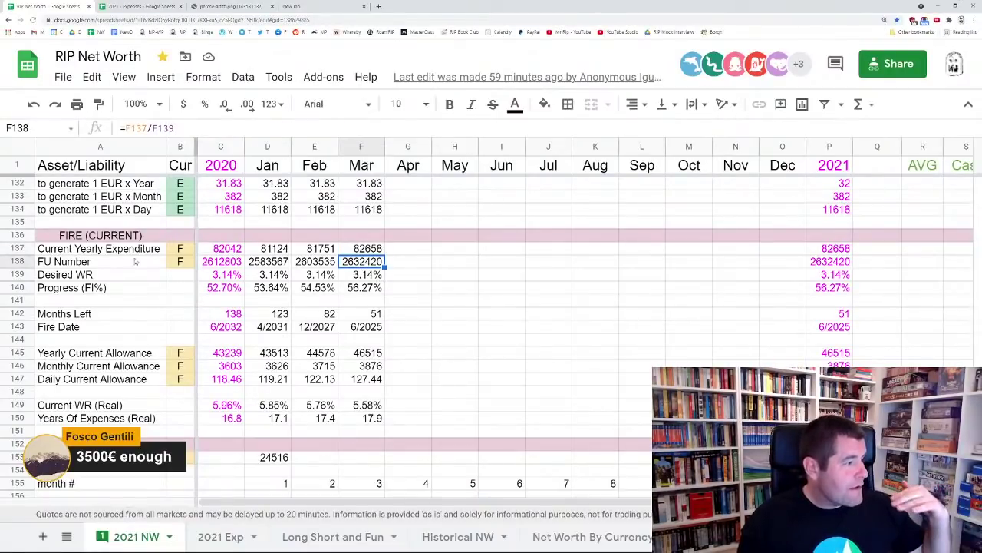
pyautogui.click(134, 262)
pyautogui.moveTo(230, 266); pyautogui.dragTo(357, 263)
pyautogui.click(357, 263)
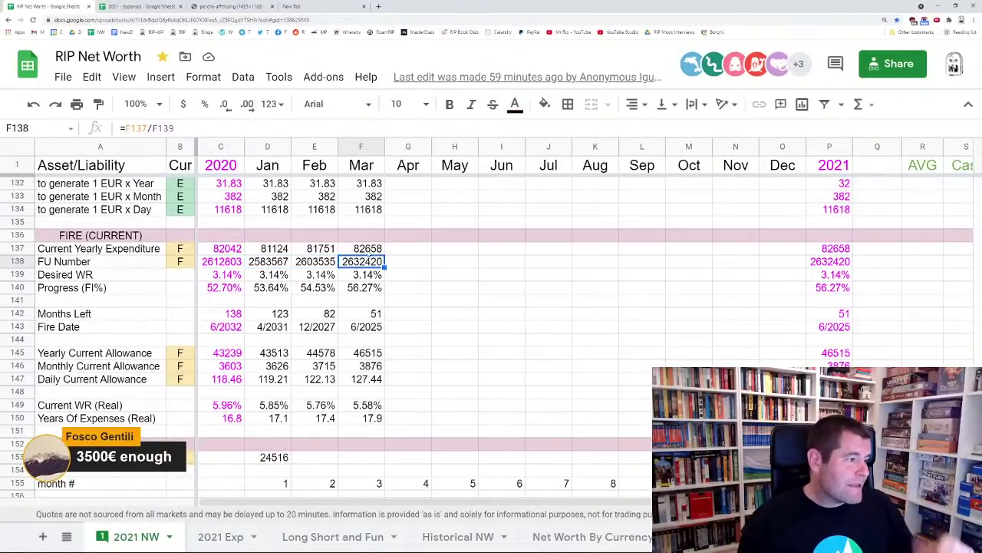
pyautogui.click(372, 253)
pyautogui.click(367, 263)
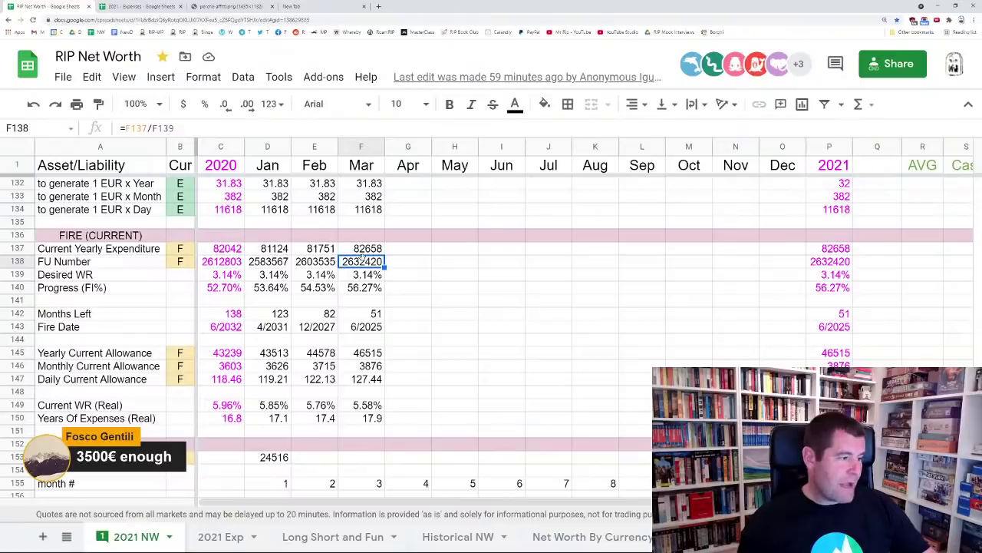
pyautogui.click(364, 289)
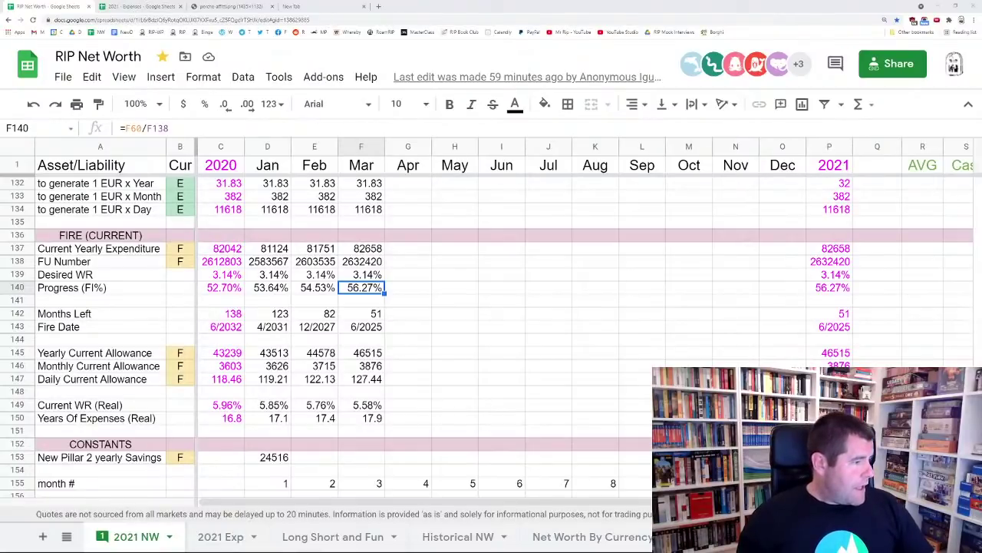
# Copy the March cells F4:F150, from VYM to Years Of Expenses (Real), into the April column starting at G4
pyautogui.scroll(-4, 491, 338)
pyautogui.scroll(10, 492, 338)
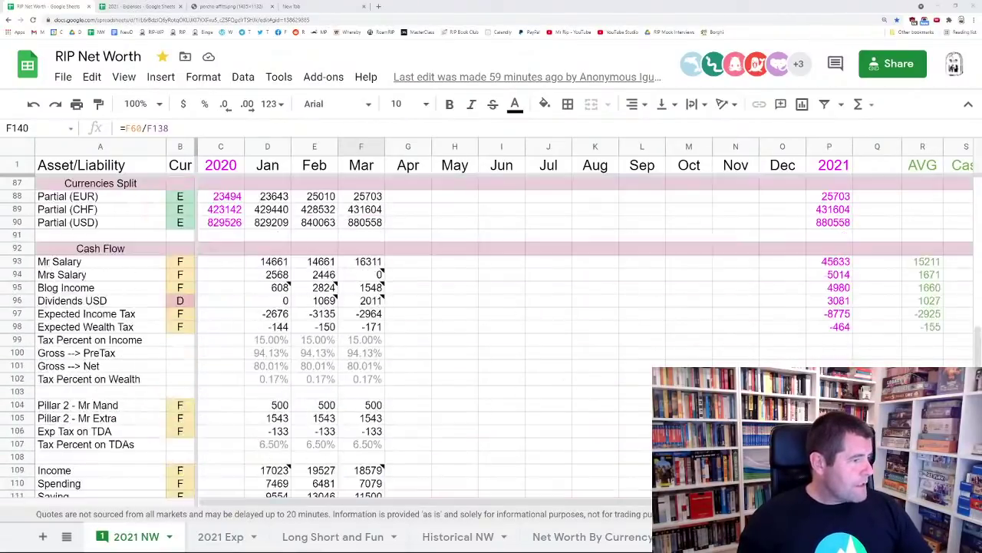
pyautogui.scroll(15, 491, 338)
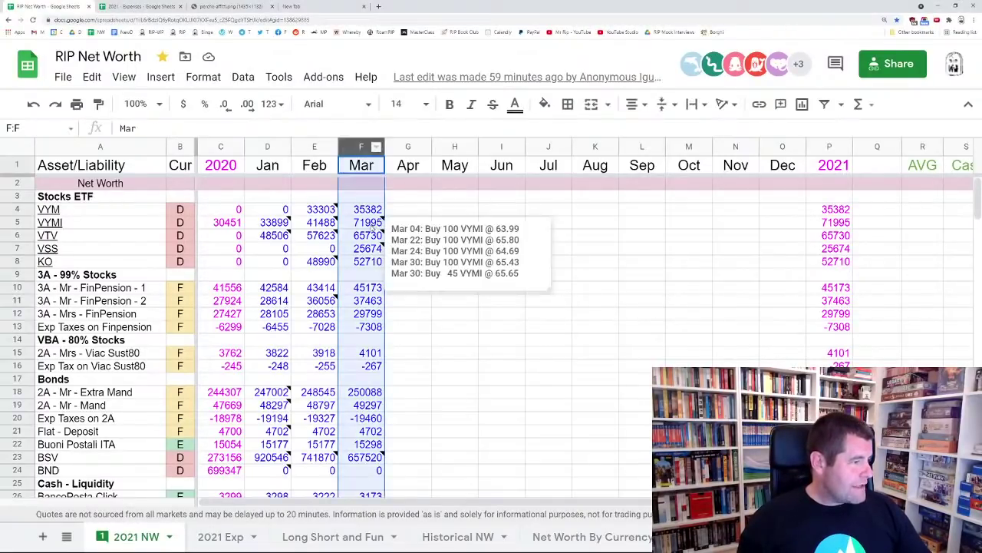
pyautogui.click(412, 213)
pyautogui.click(364, 211)
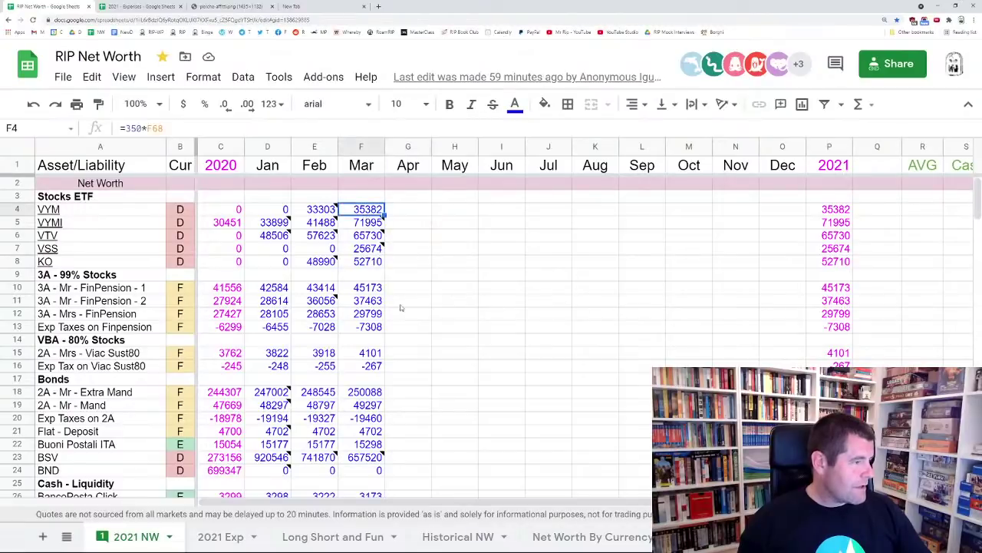
pyautogui.scroll(-15, 400, 303)
pyautogui.scroll(-8, 401, 303)
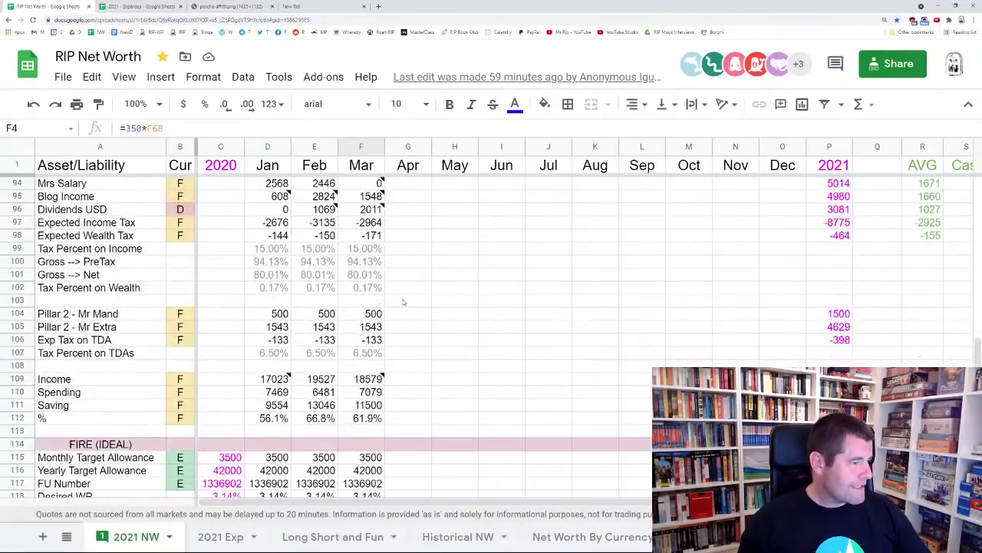
pyautogui.scroll(-4, 403, 293)
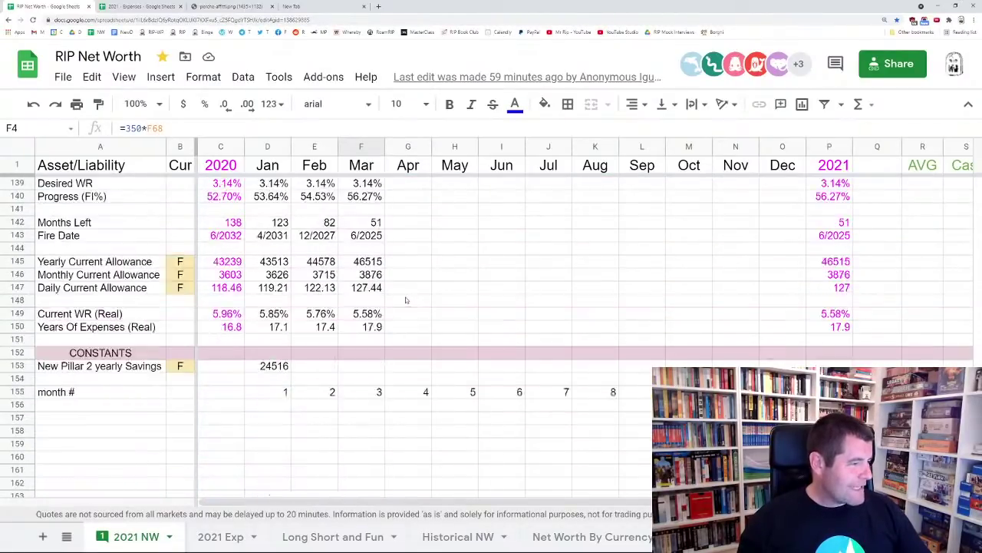
pyautogui.keyDown('shift'); pyautogui.click(372, 236); pyautogui.keyUp('shift')
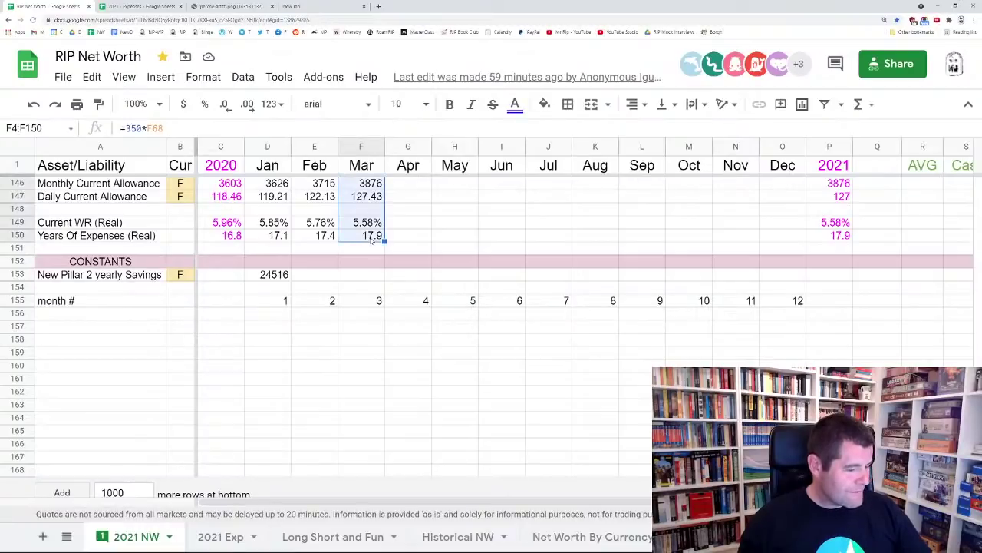
pyautogui.scroll(18, 437, 242)
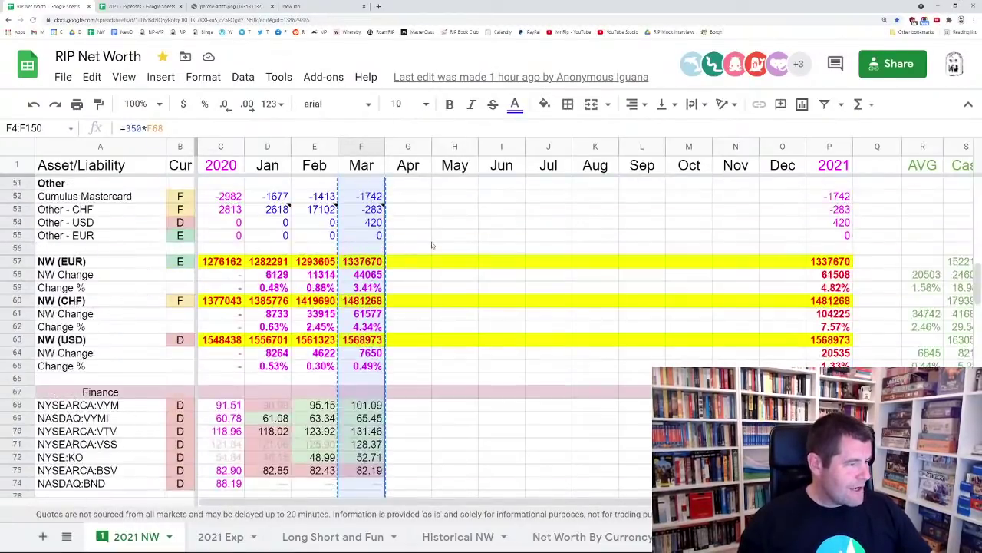
pyautogui.scroll(10, 431, 244)
pyautogui.click(412, 214)
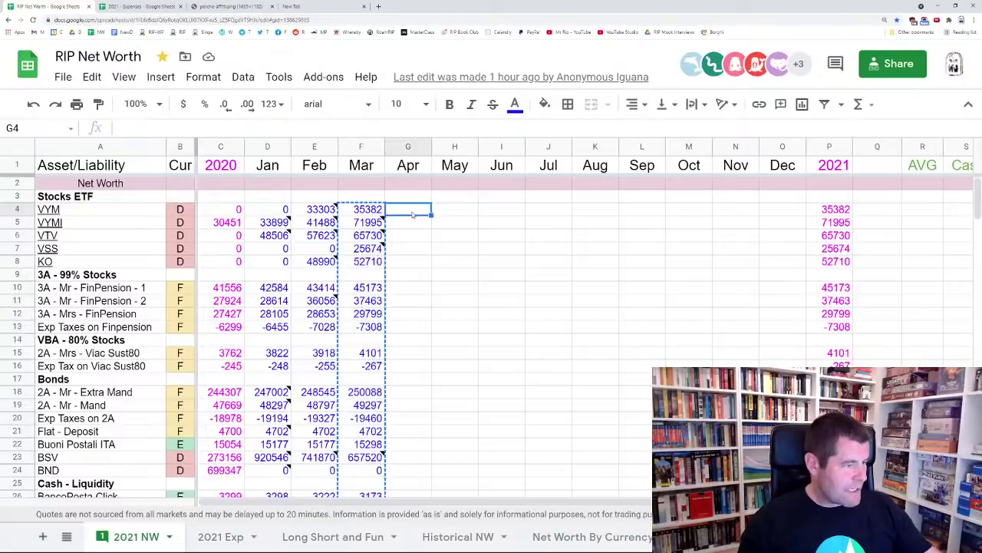
pyautogui.hotkey('ctrl', 'v')
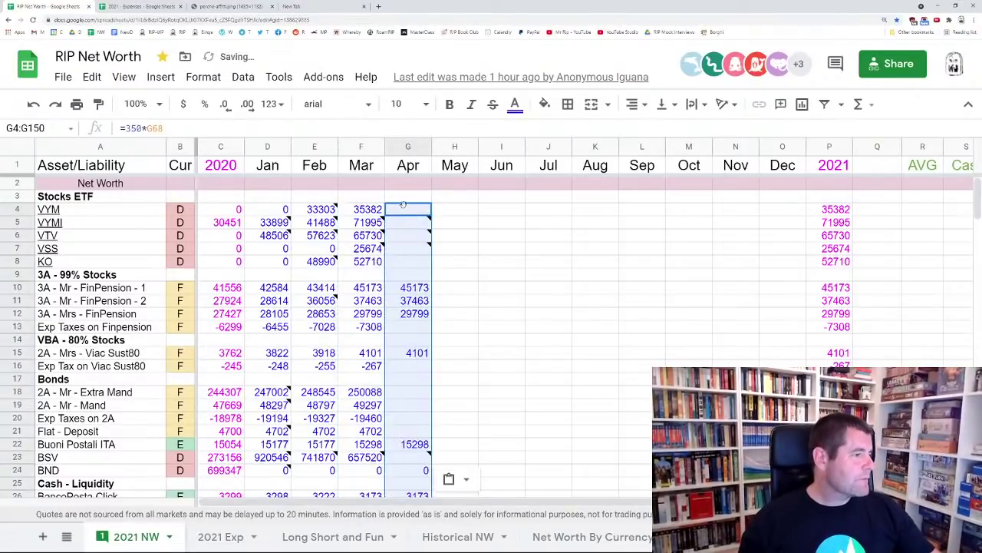
# Compare the March and April formulas of the Stocks ETF rows, from VYM to KO
pyautogui.click(371, 215)
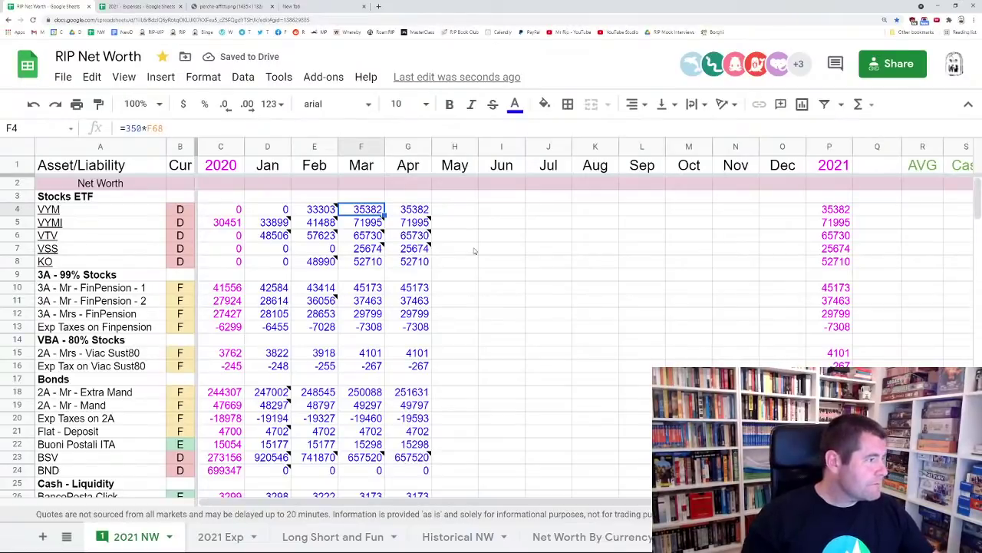
pyautogui.press('Right')
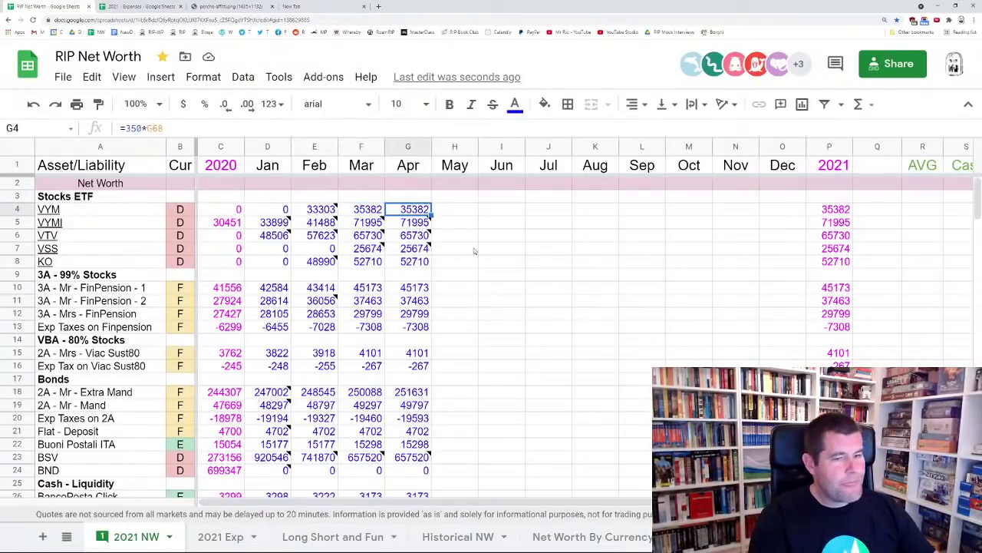
pyautogui.press('Left')
pyautogui.press('Right')
pyautogui.press('Down')
pyautogui.press('Left')
pyautogui.press('Down')
pyautogui.press('Right')
pyautogui.press('Down')
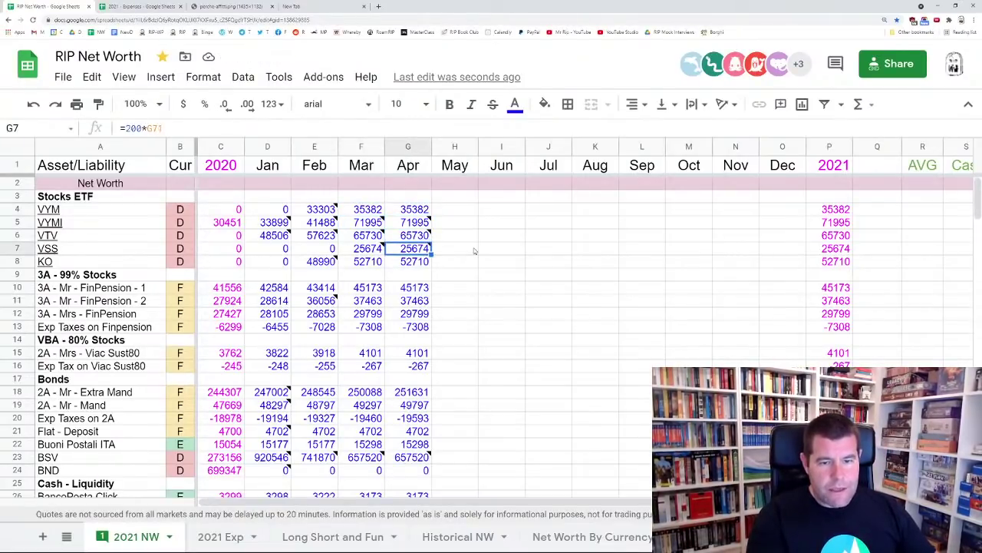
pyautogui.press('Left')
pyautogui.press('Down')
pyautogui.press('Right')
# Inspect the April cells from the first FinPension row to 2A - Mr - Extra Mand, comparing the first with March
pyautogui.press('Down')
pyautogui.press('Down')
pyautogui.press('Left')
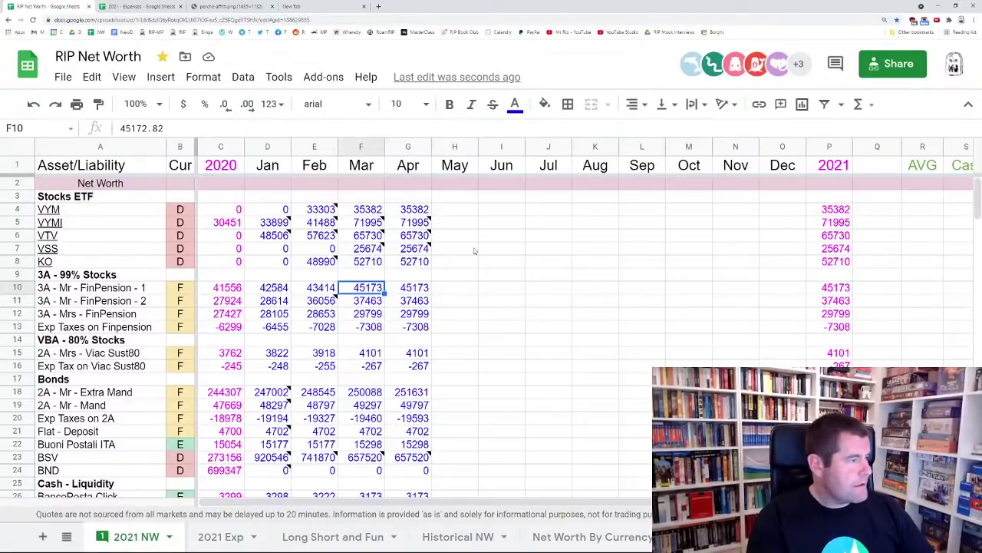
pyautogui.press('Right')
pyautogui.press('Down')
pyautogui.press('Up')
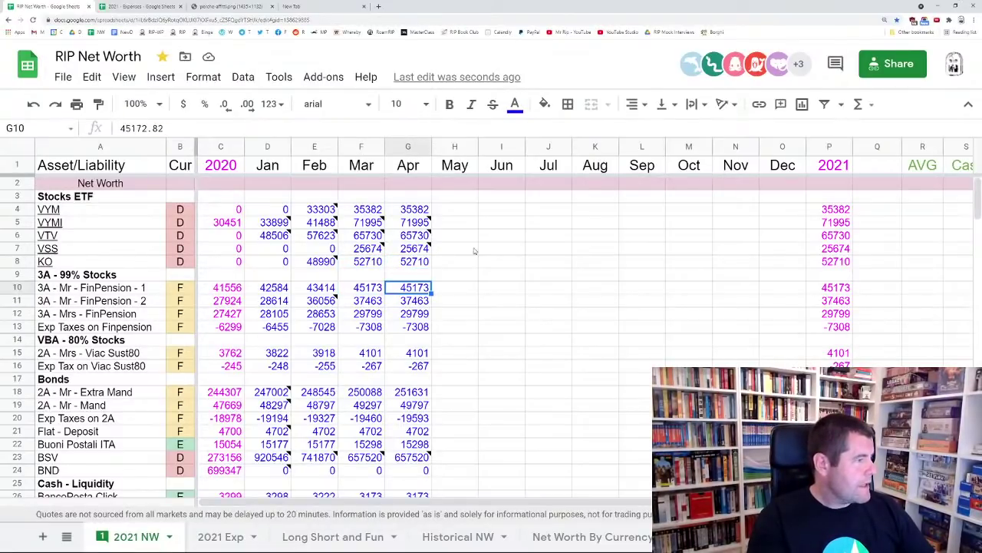
pyautogui.press('Down')
pyautogui.press('Down')
pyautogui.press('Down')
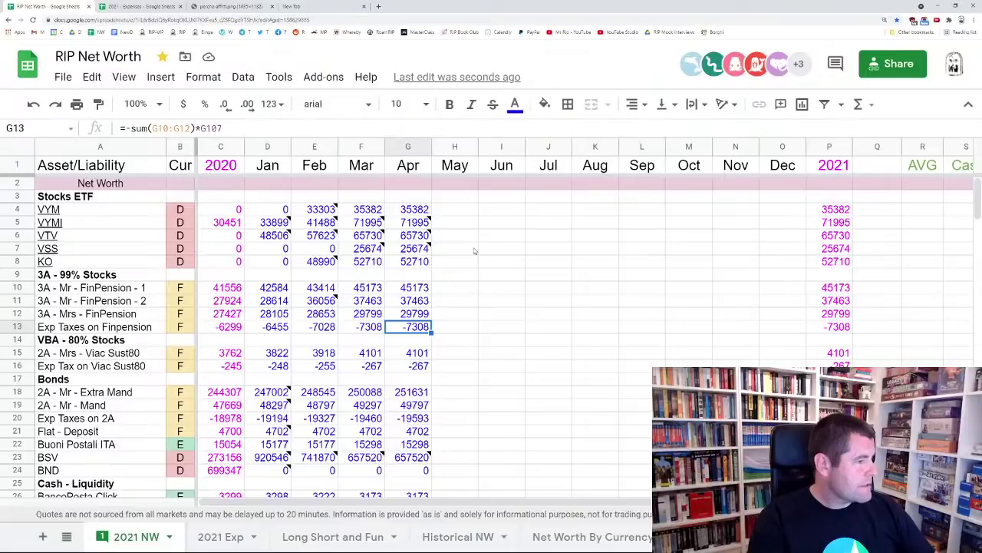
pyautogui.press('Down')
pyautogui.press('Down')
pyautogui.press('Down')
pyautogui.press('Down')
pyautogui.press('Down')
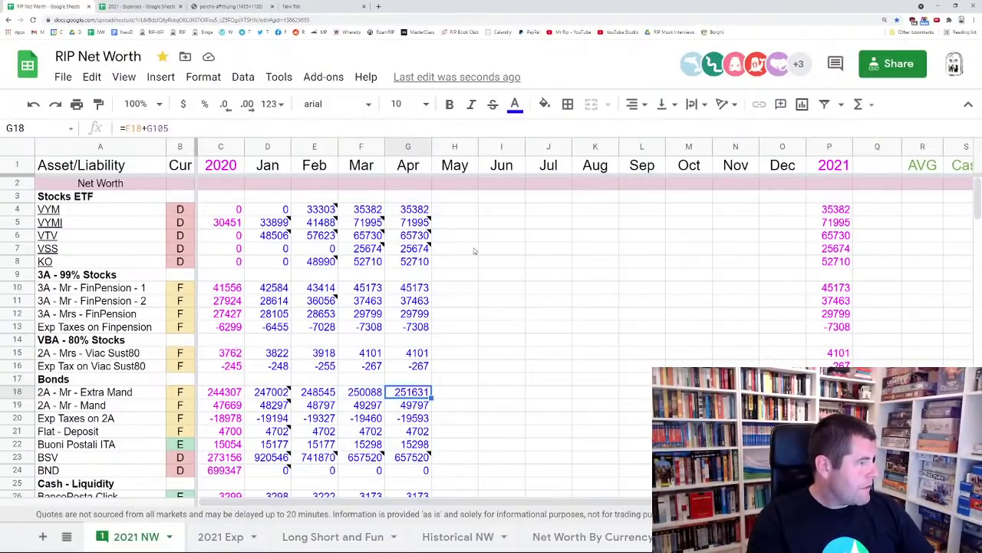
# Inspect the April formulas of the Bonds rows from 2A - Mr - Mand down to BSV
pyautogui.press('Down')
pyautogui.press('Down')
pyautogui.press('Down')
pyautogui.press('Down')
pyautogui.press('Down')
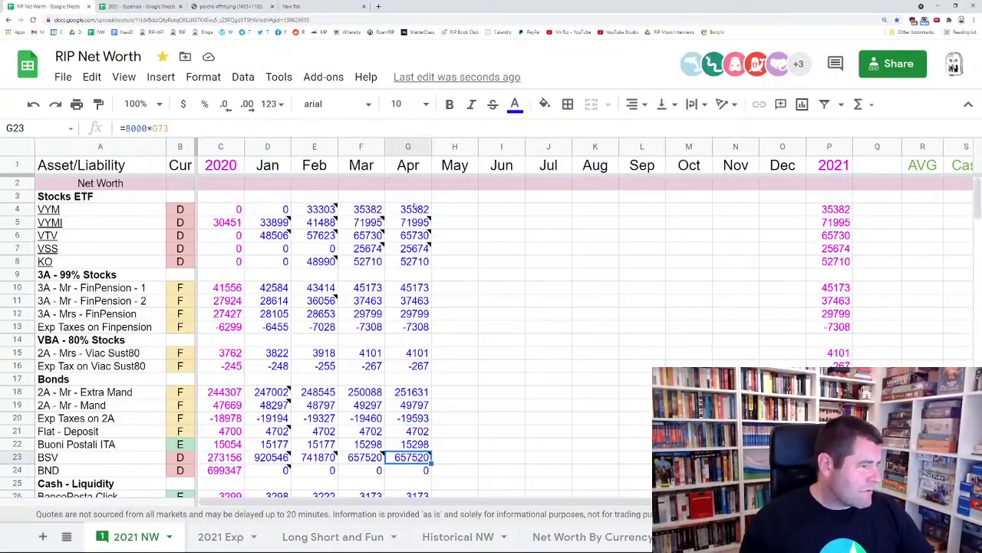
# Delete the text of the notes carried over from March on the April VYMI and VTV cells
pyautogui.click(411, 221)
pyautogui.click(480, 240)
pyautogui.hotkey('ctrl', 'a')
pyautogui.press('Delete')
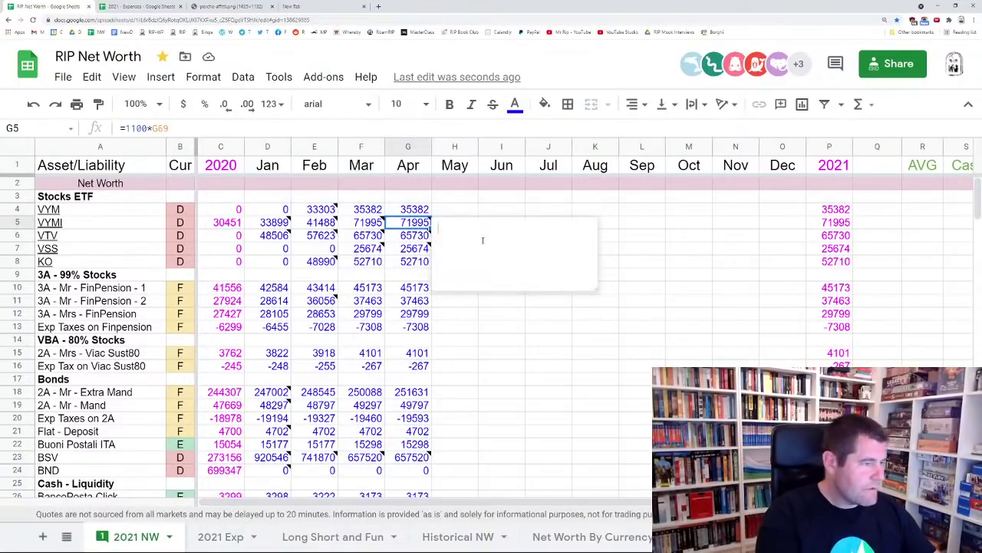
pyautogui.press('Escape')
pyautogui.press('Down')
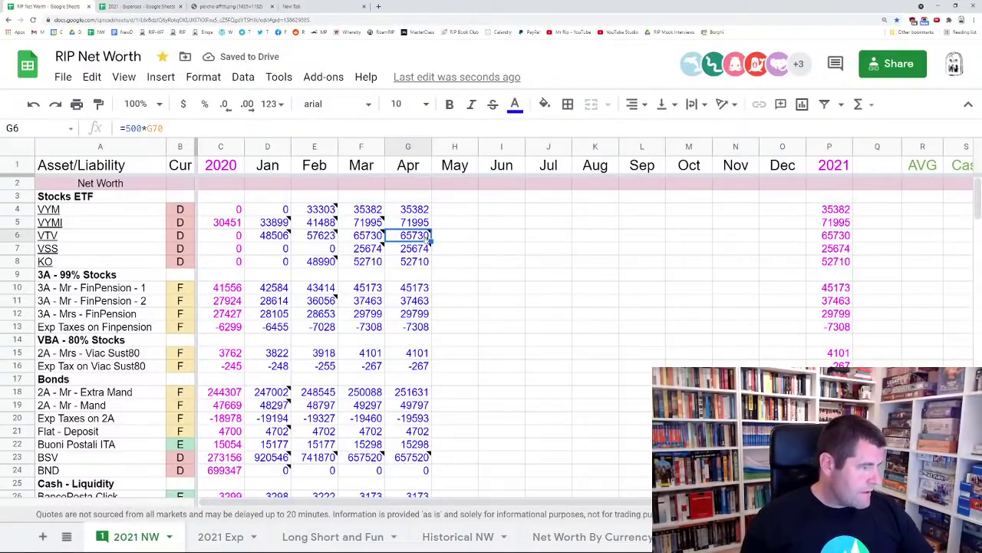
pyautogui.moveTo(424, 241)
pyautogui.hotkey('ctrl', 'a')
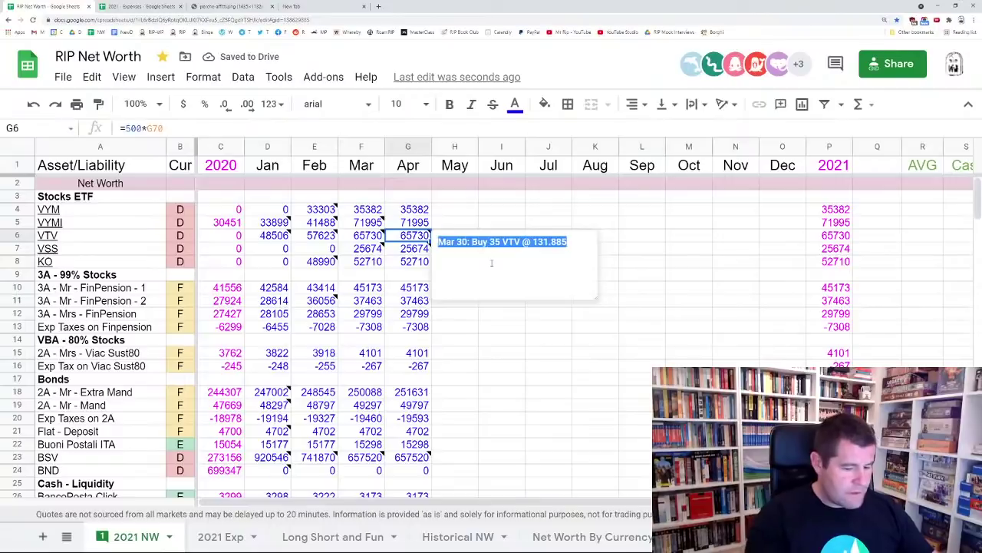
pyautogui.press('BackSpace')
pyautogui.press('Escape')
# Delete the text of the notes carried over from March on the April VSS and BSV cells
pyautogui.click(427, 252)
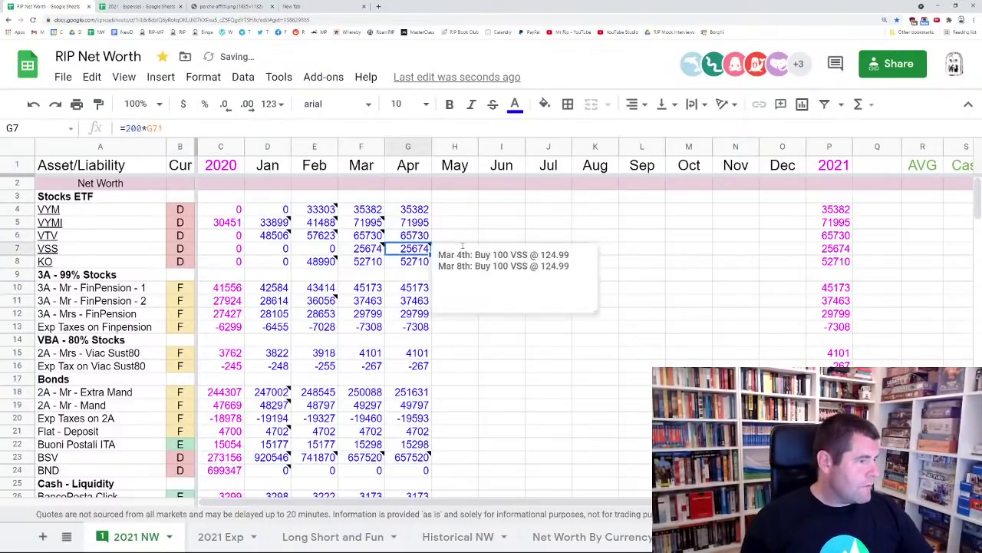
pyautogui.hotkey('ctrl', 'a')
pyautogui.press('BackSpace')
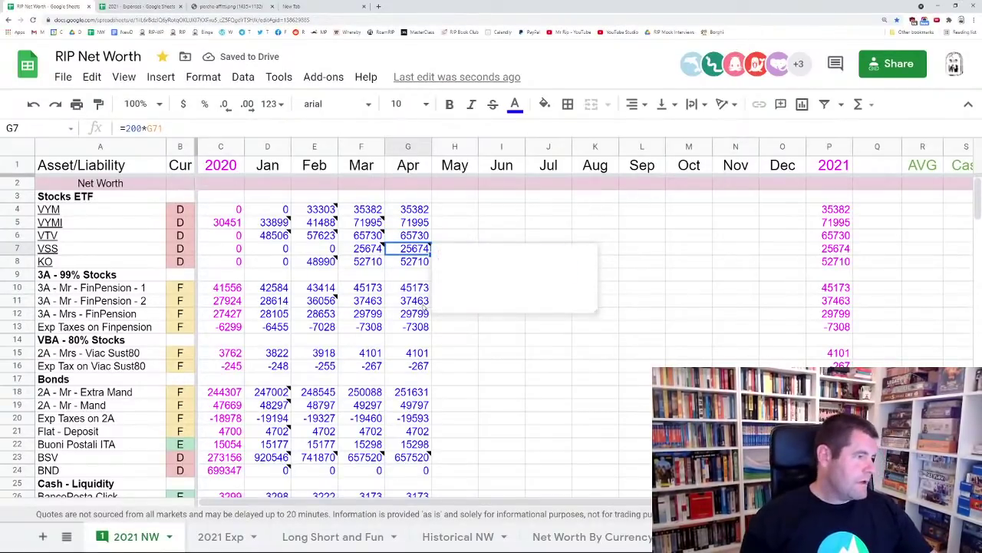
pyautogui.press('Escape')
pyautogui.scroll(-2, 415, 345)
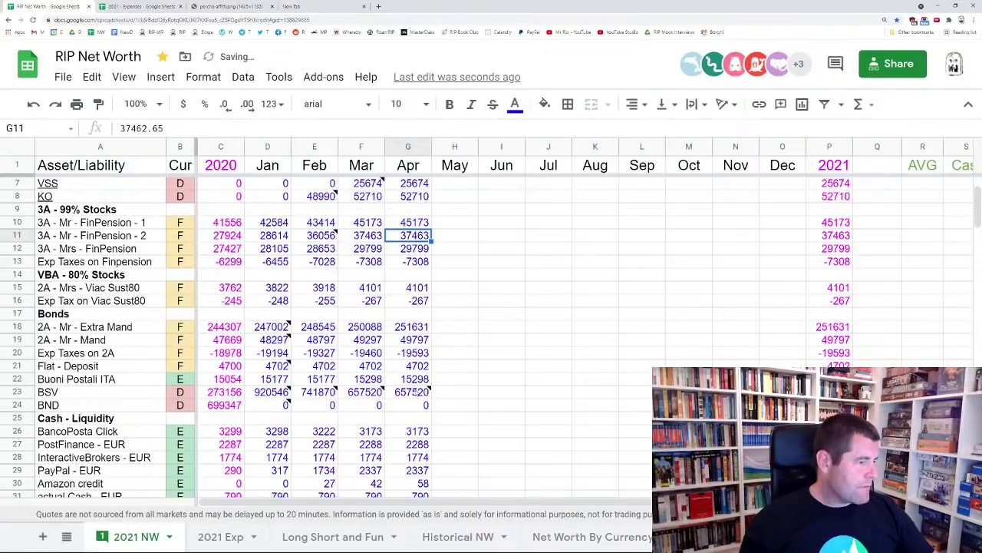
pyautogui.click(415, 392)
pyautogui.click(459, 399)
pyautogui.hotkey('ctrl', 'a')
pyautogui.press('BackSpace')
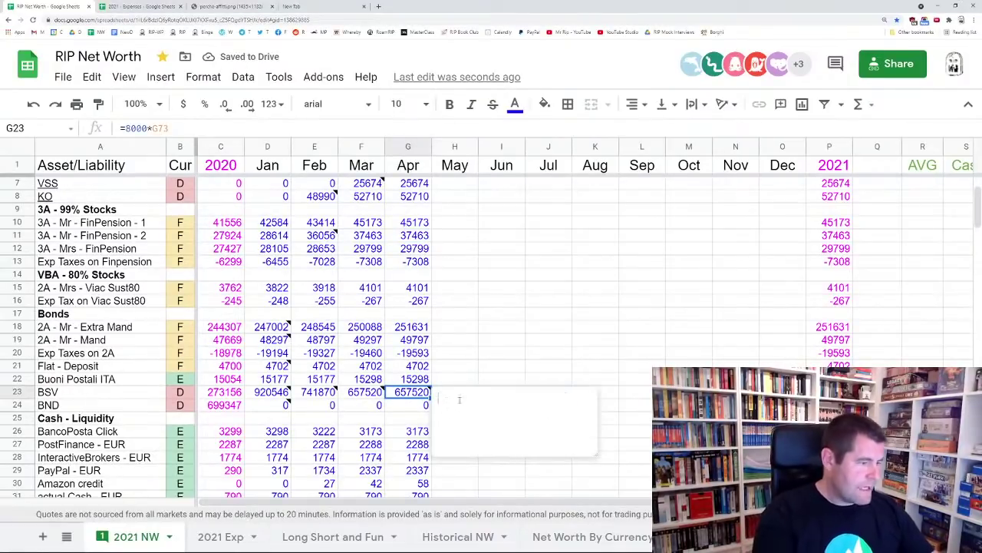
pyautogui.press('Escape')
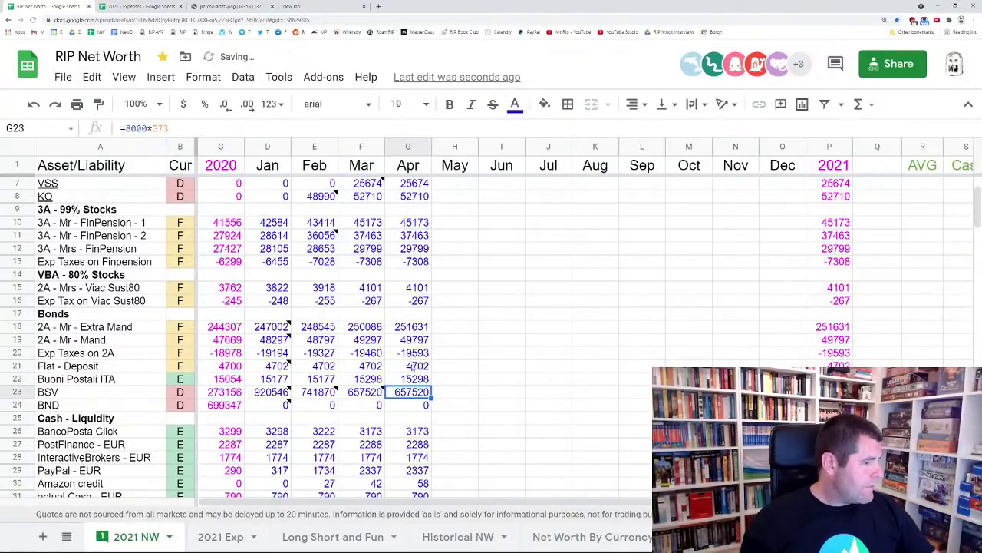
# Check the April Flat - Deposit formula and compare the Buoni Postali ITA cells from January to April
pyautogui.click(412, 368)
pyautogui.scroll(-3, 413, 367)
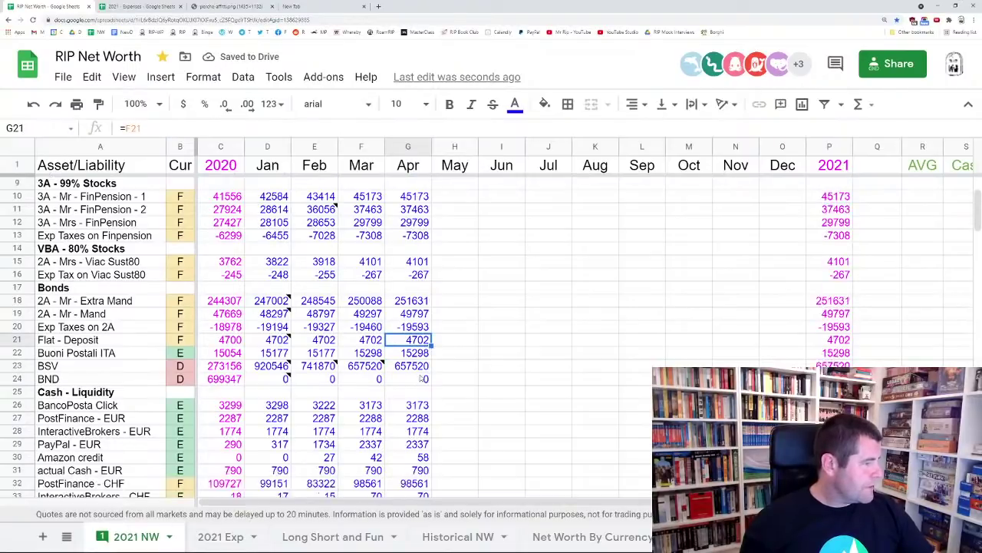
pyautogui.click(412, 314)
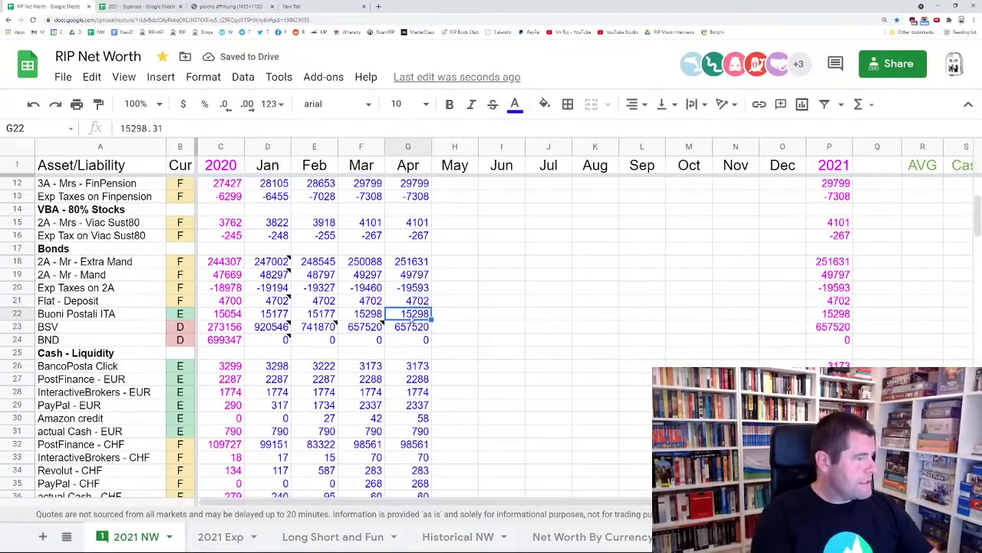
pyautogui.press('Left')
pyautogui.press('Left')
pyautogui.press('Left')
pyautogui.press('Right')
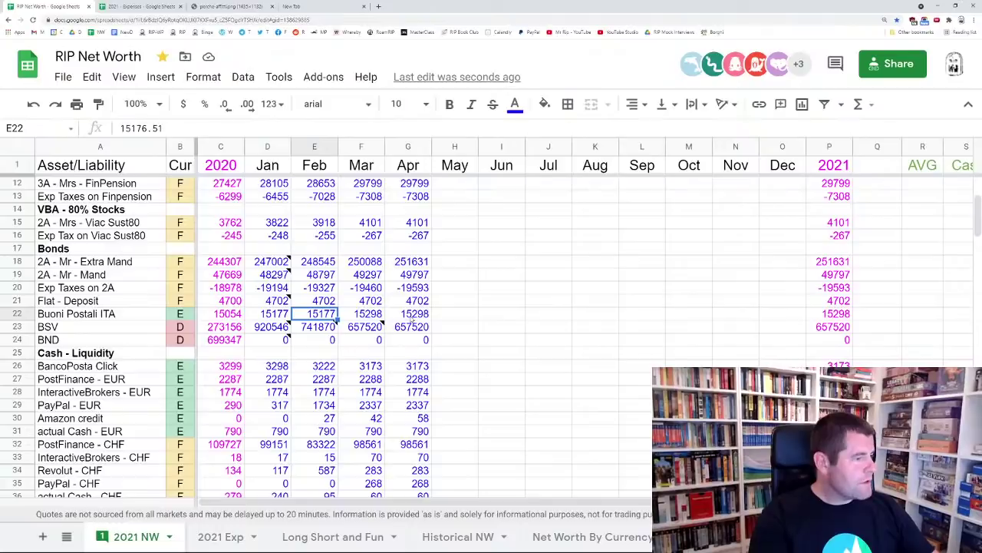
pyautogui.press('Right')
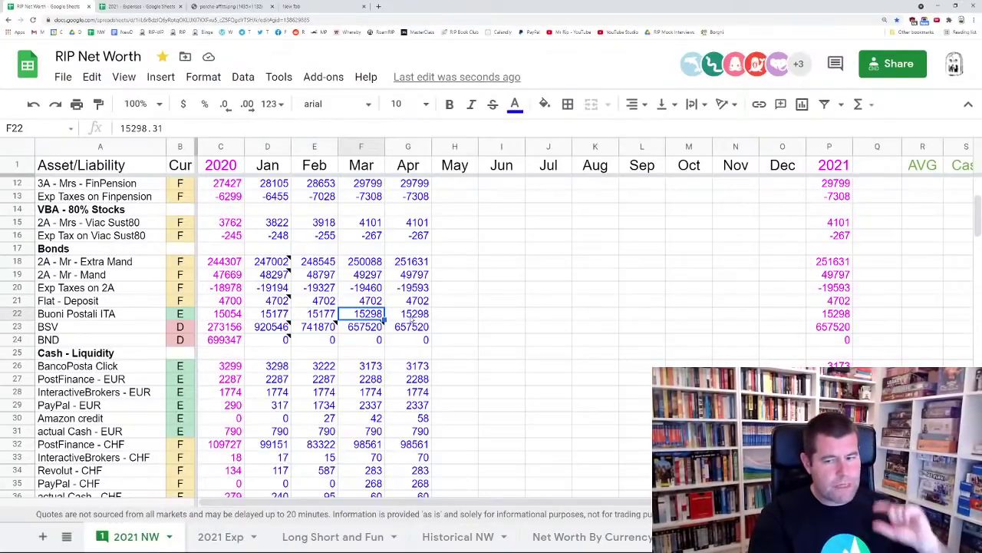
pyautogui.press('Right')
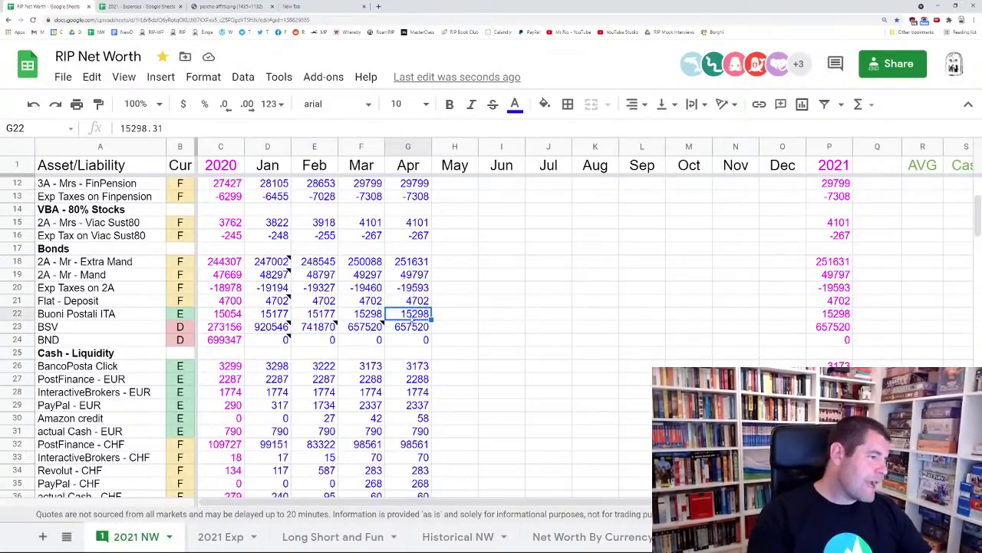
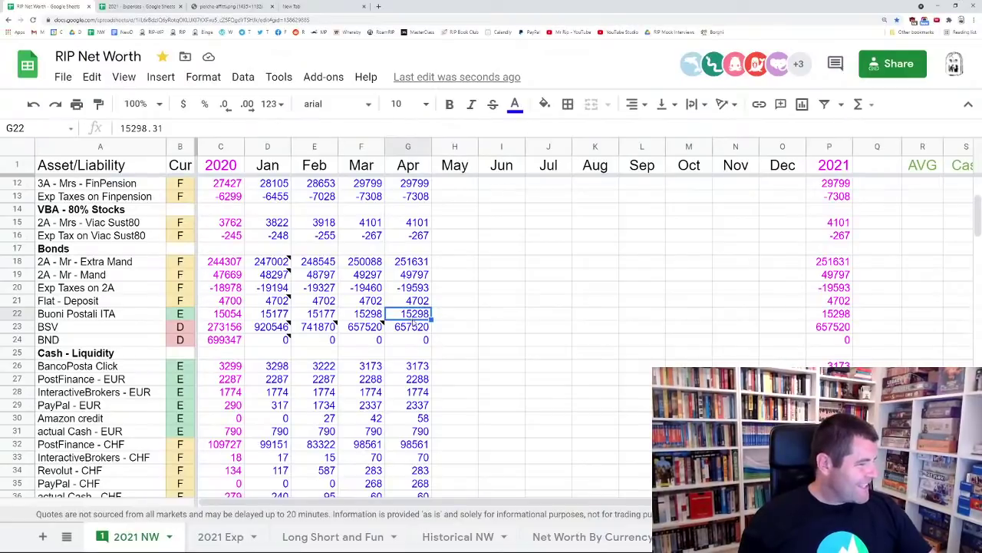
# Set the April BancoPosta Click cell to =F26 and copy that formula through InteractiveBrokers - USD, filling G26:G39
pyautogui.scroll(-2, 418, 323)
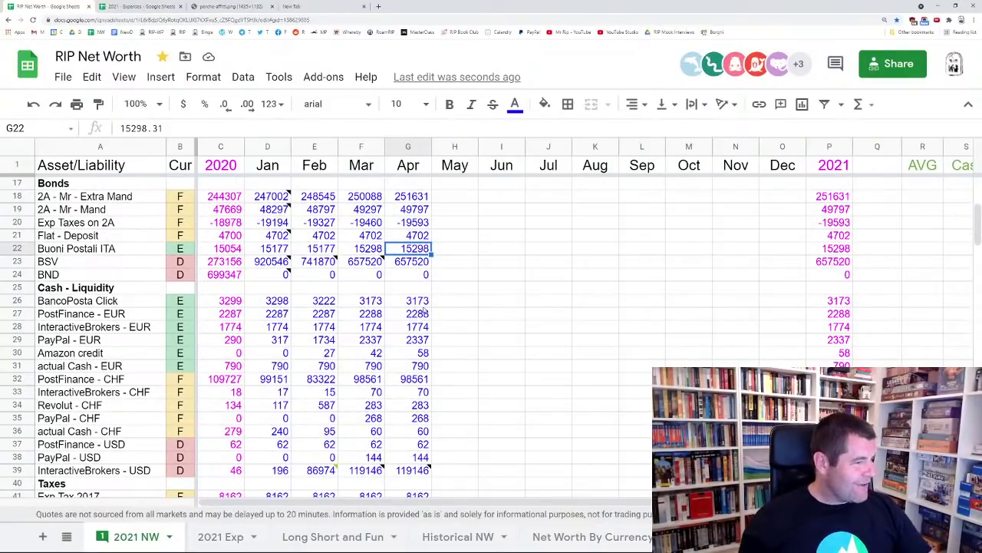
pyautogui.click(421, 306)
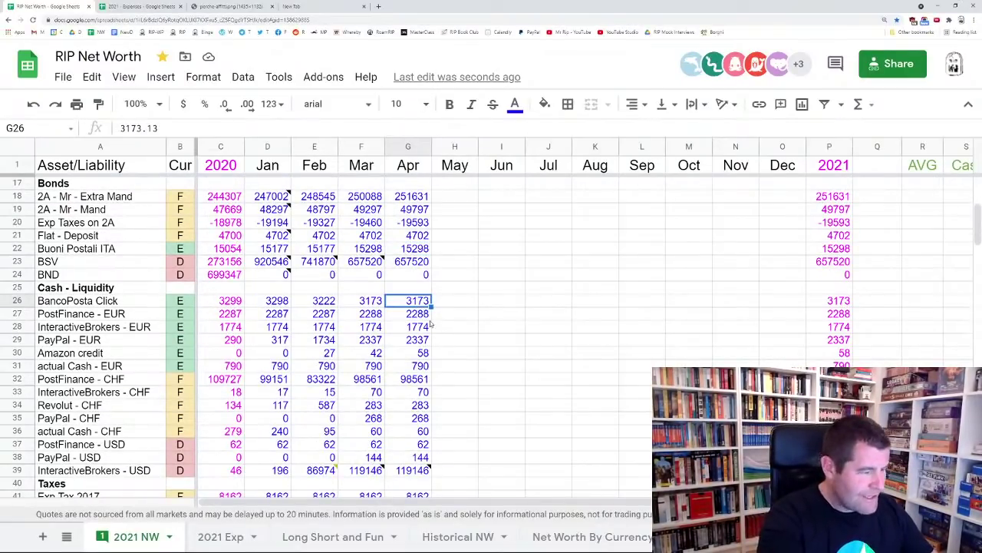
pyautogui.press('BackSpace')
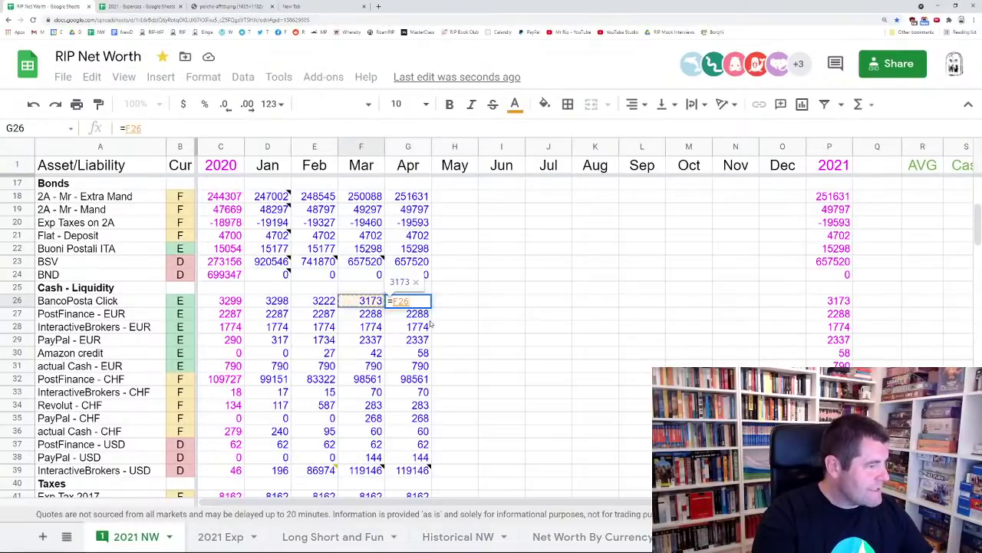
pyautogui.press('Return')
pyautogui.press('Up')
pyautogui.hotkey('ctrl', 'z')
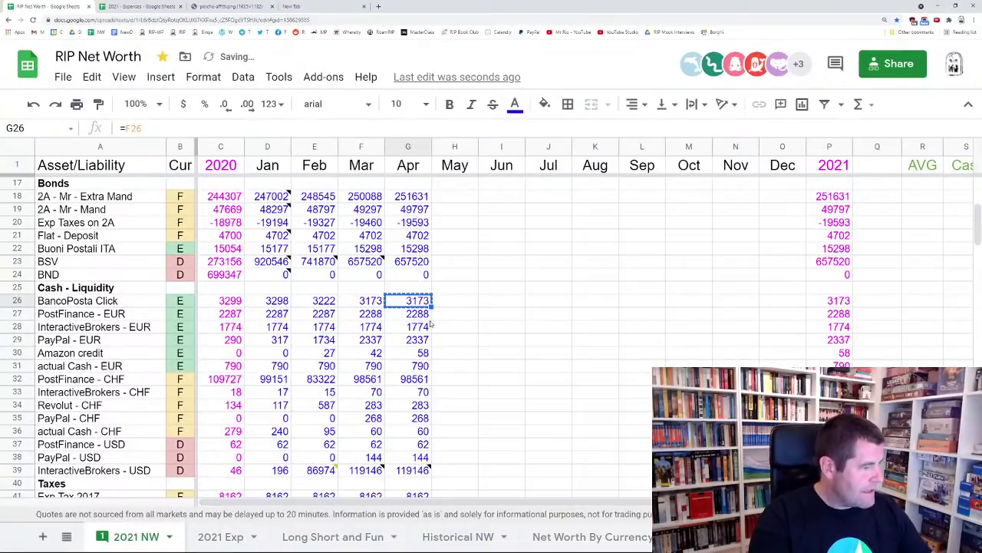
pyautogui.hotkey('ctrl', 'shift', 'Down')
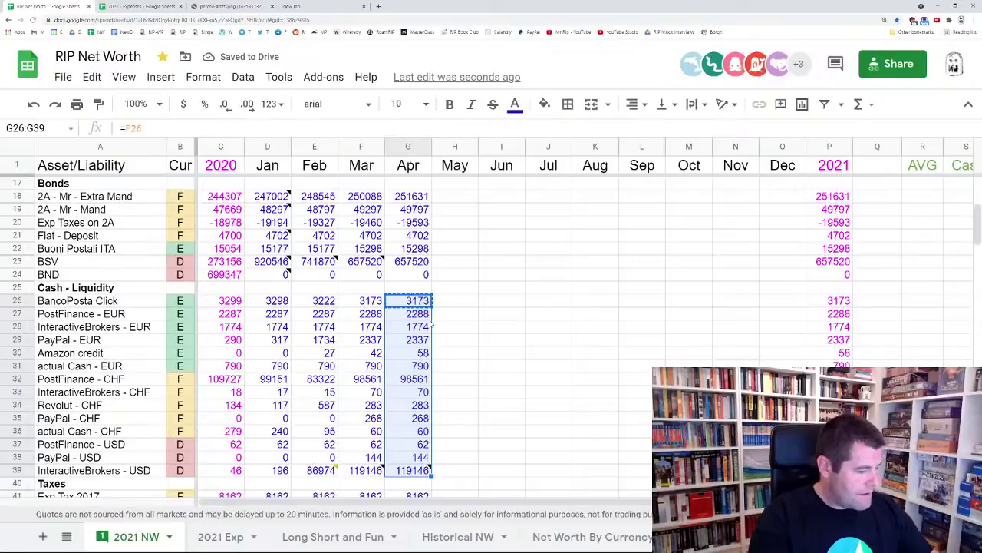
pyautogui.hotkey('ctrl', 'v')
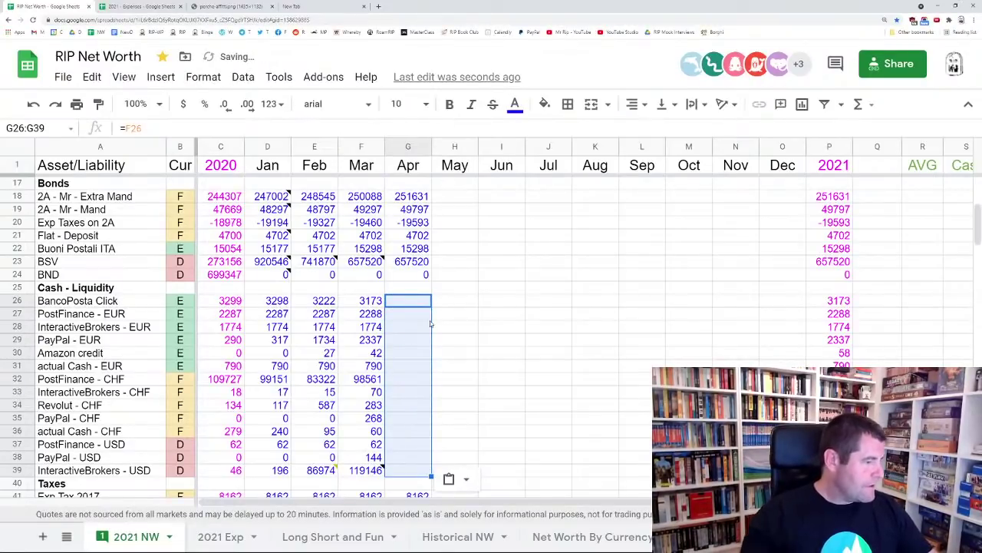
# Replace the April Exp Tax 2020 formula in G45 with =F45, checking it against the other expected tax rows
pyautogui.scroll(-3, 476, 338)
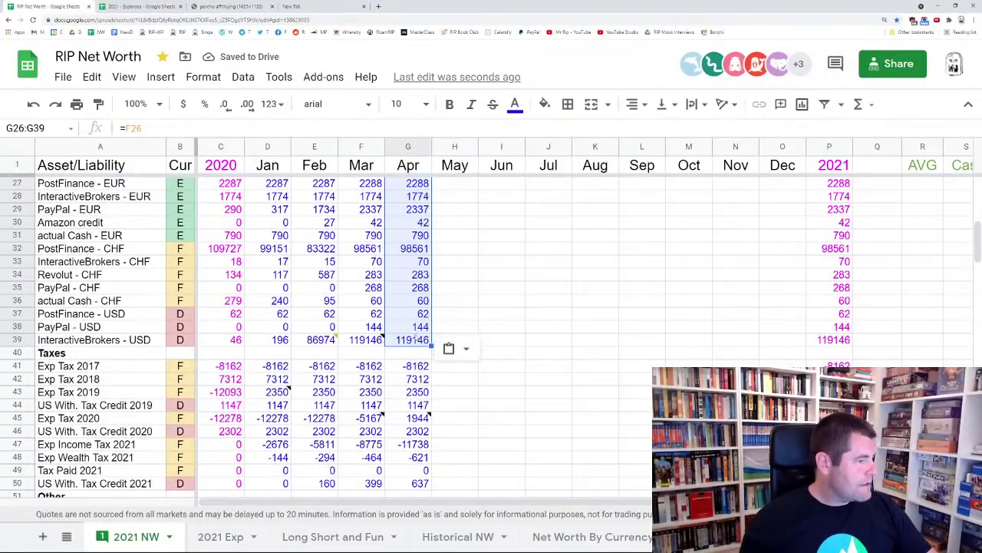
pyautogui.click(426, 367)
pyautogui.scroll(-2, 455, 375)
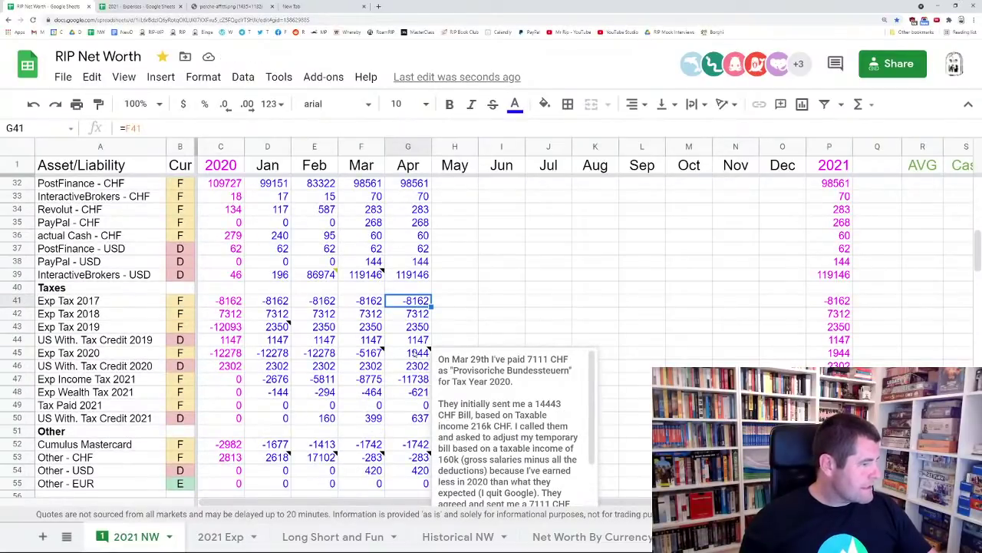
pyautogui.click(415, 353)
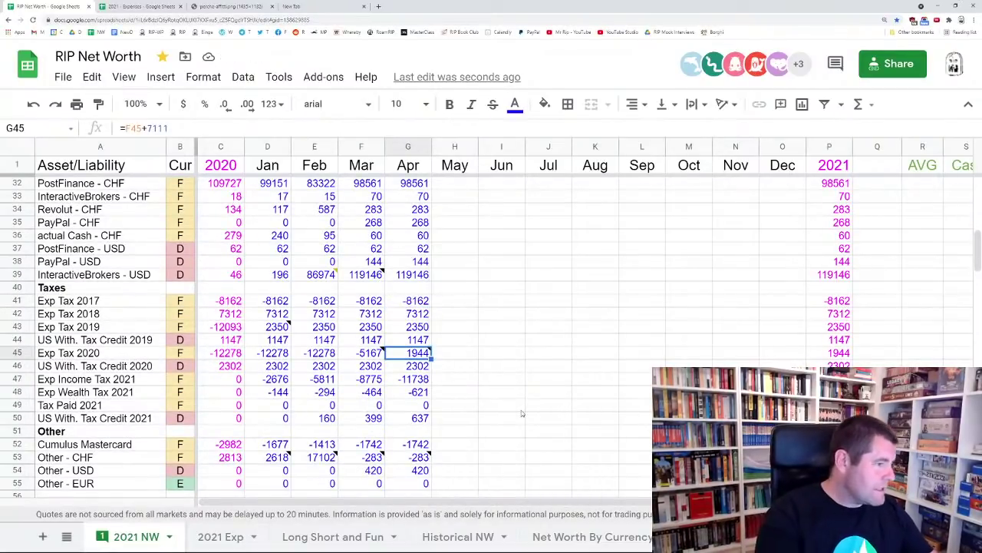
pyautogui.press('Return')
pyautogui.hotkey('ctrl', 'a')
pyautogui.press('BackSpace')
pyautogui.press('Return')
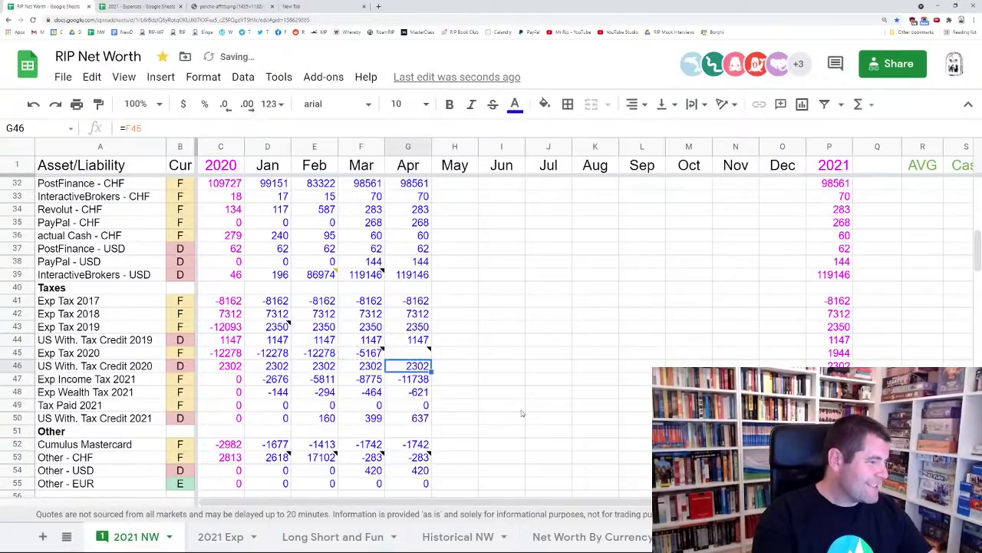
pyautogui.press('Up')
pyautogui.press('Up')
pyautogui.press('Up')
pyautogui.press('Up')
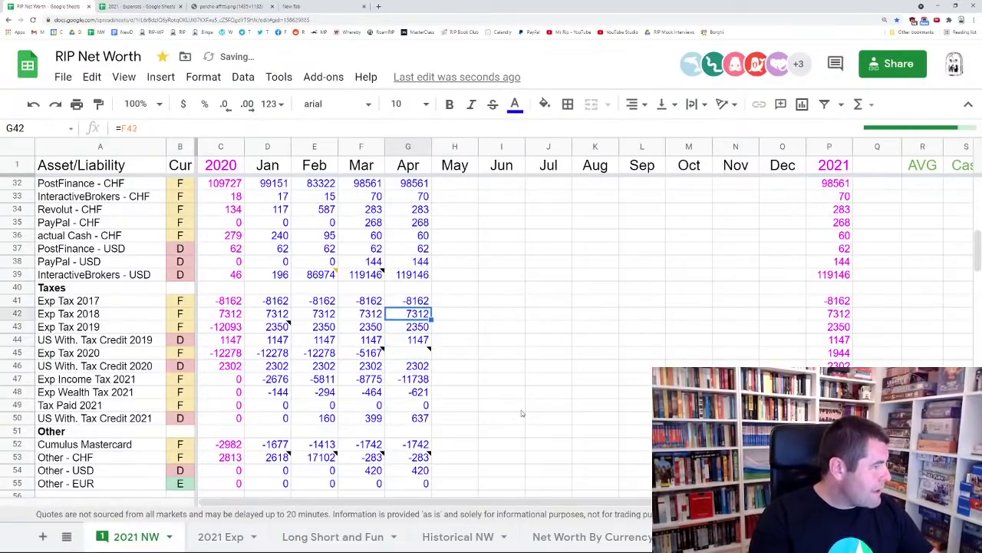
pyautogui.press('Down')
pyautogui.press('Down')
pyautogui.press('Down')
pyautogui.write('-5167')
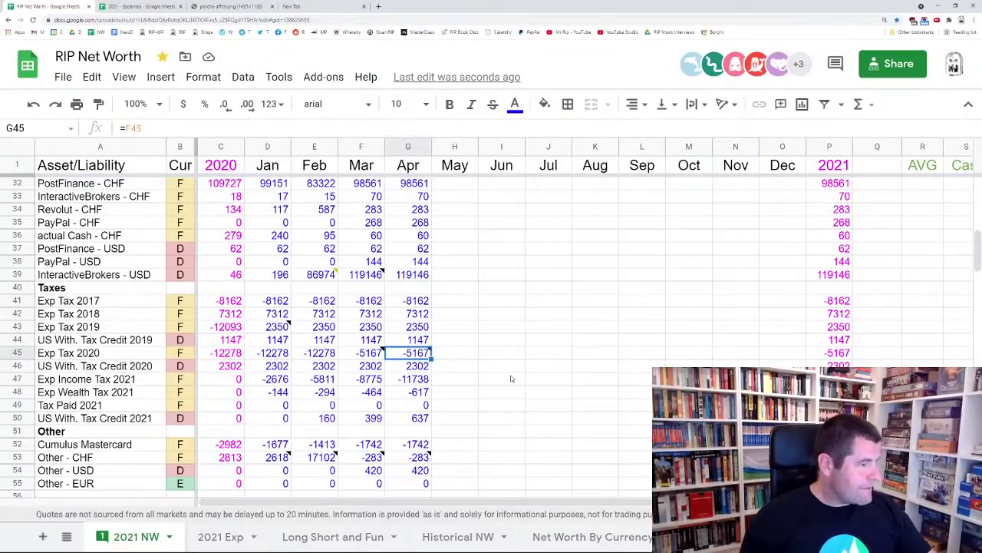
# Delete the text of the March tax payment note on the April Exp Tax 2020 cell
pyautogui.moveTo(423, 357)
pyautogui.click(473, 361)
pyautogui.hotkey('ctrl', 'a')
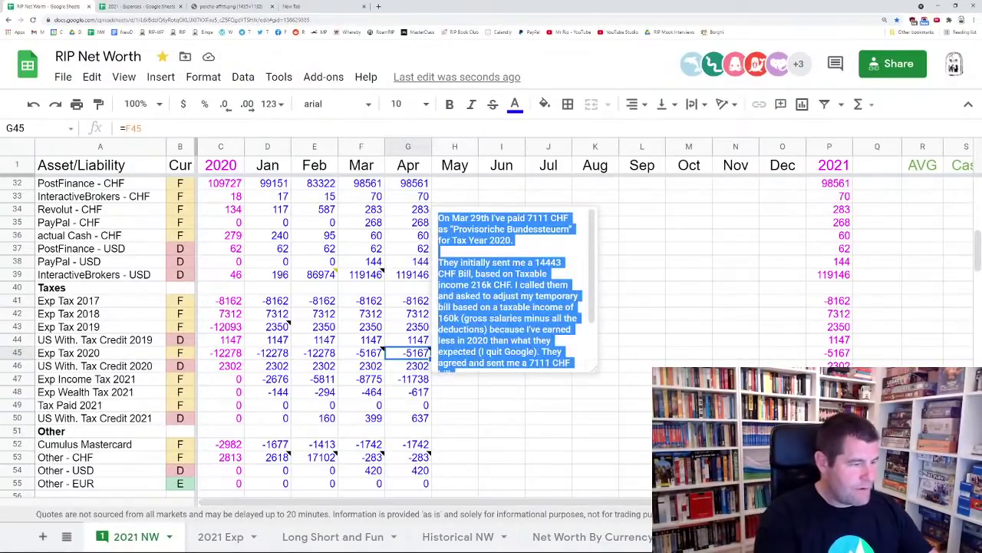
pyautogui.press('Delete')
# Inspect the April formulas in the Taxes section from Exp Tax 2020 to Exp Wealth Tax 2021
pyautogui.click(421, 380)
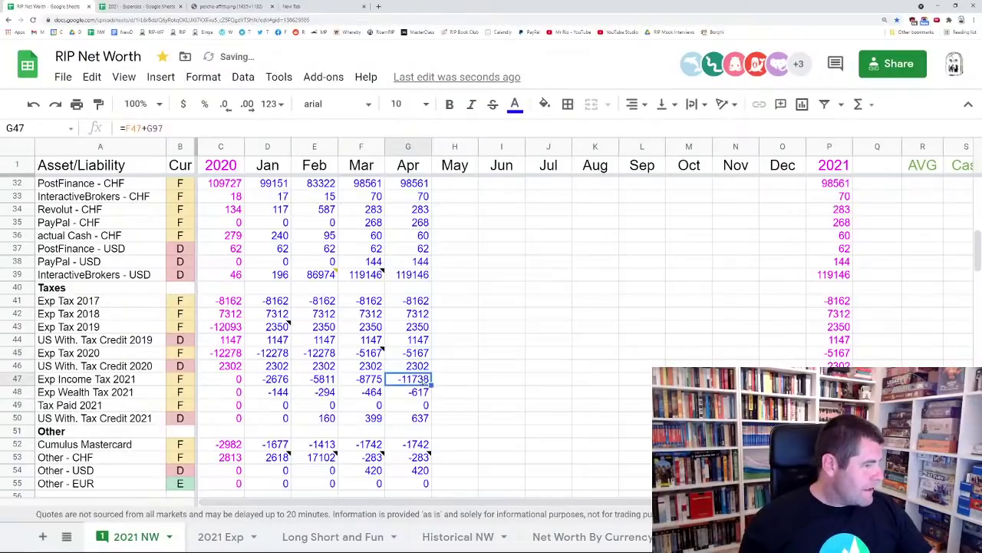
pyautogui.press('Up')
pyautogui.press('Up')
pyautogui.press('Down')
pyautogui.press('Down')
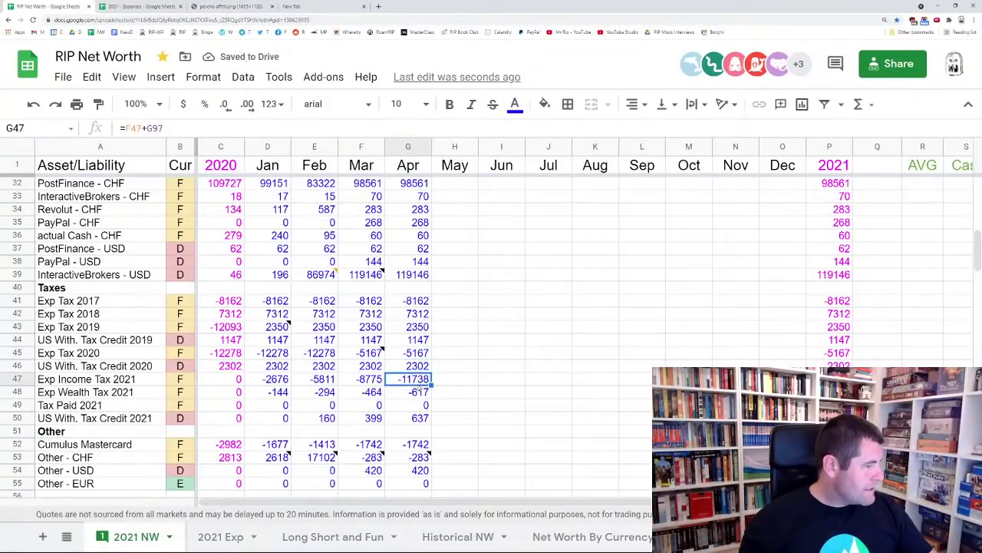
pyautogui.click(420, 395)
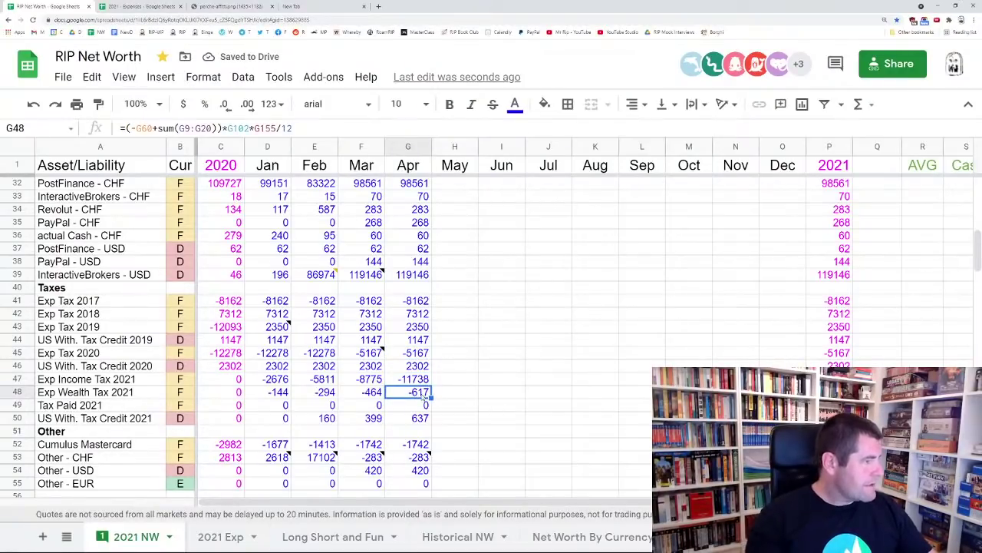
# Reduce the April US With. Tax Credit 2021 formula in G50 to =F50
pyautogui.press('Down')
pyautogui.press('Down')
pyautogui.press('F2')
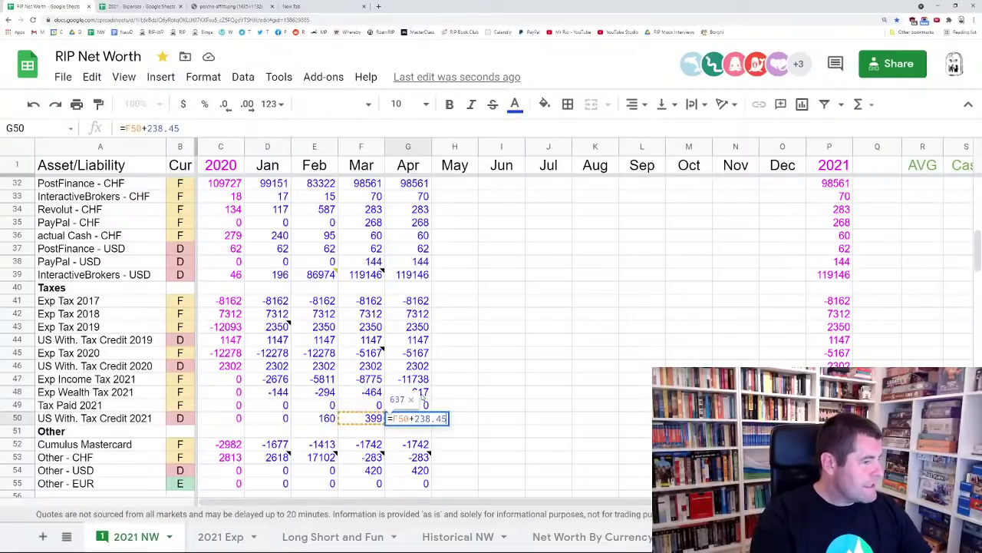
pyautogui.hotkey('ctrl', 'shift', 'Left')
pyautogui.hotkey('ctrl', 'shift', 'Left')
pyautogui.press('BackSpace')
pyautogui.press('Return')
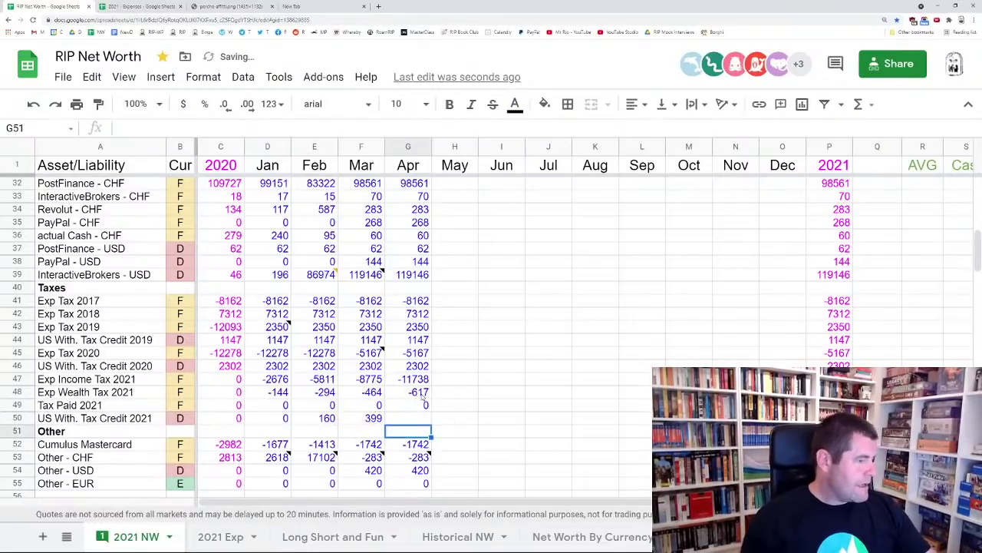
pyautogui.click(414, 418)
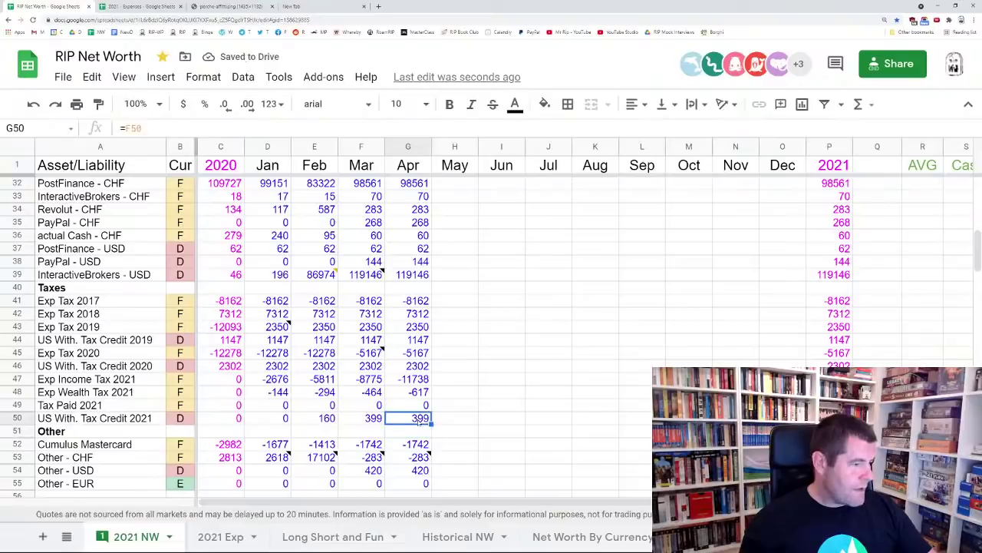
# Replace the April Cumulus Mastercard value in G52 with the formula =F52 to carry over the March balance
pyautogui.scroll(-1, 461, 415)
pyautogui.scroll(-1, 461, 415)
pyautogui.click(412, 316)
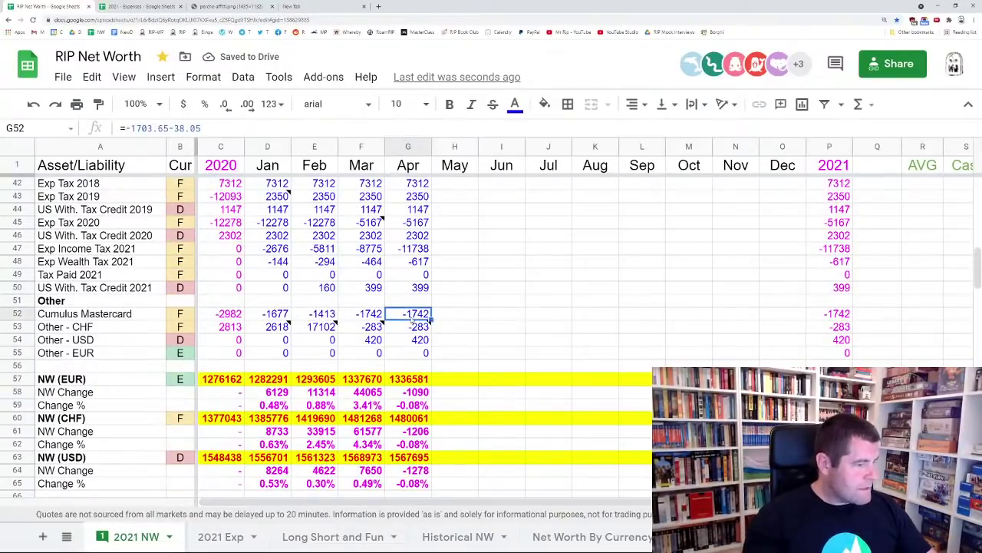
pyautogui.press('Delete')
pyautogui.press('Down')
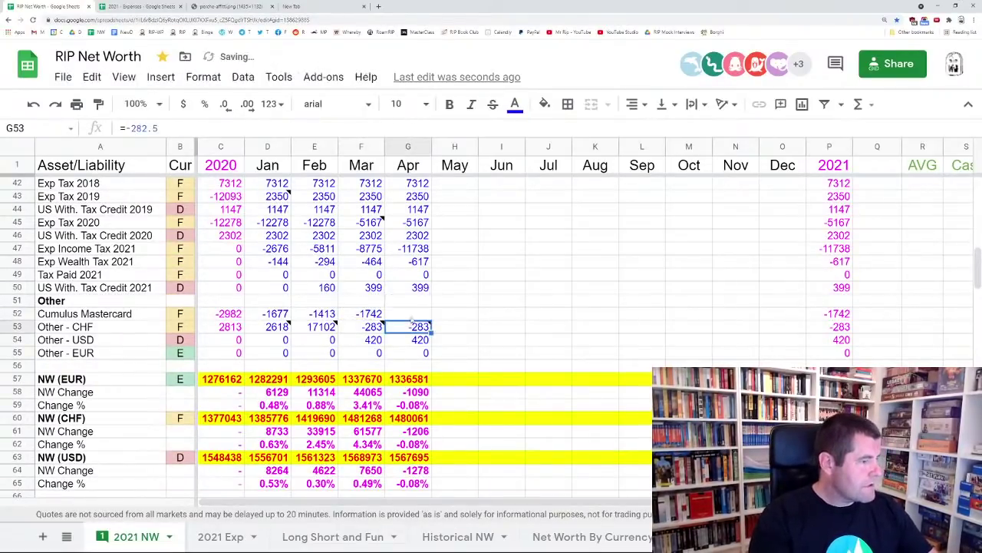
pyautogui.hotkey('ctrl', 'z')
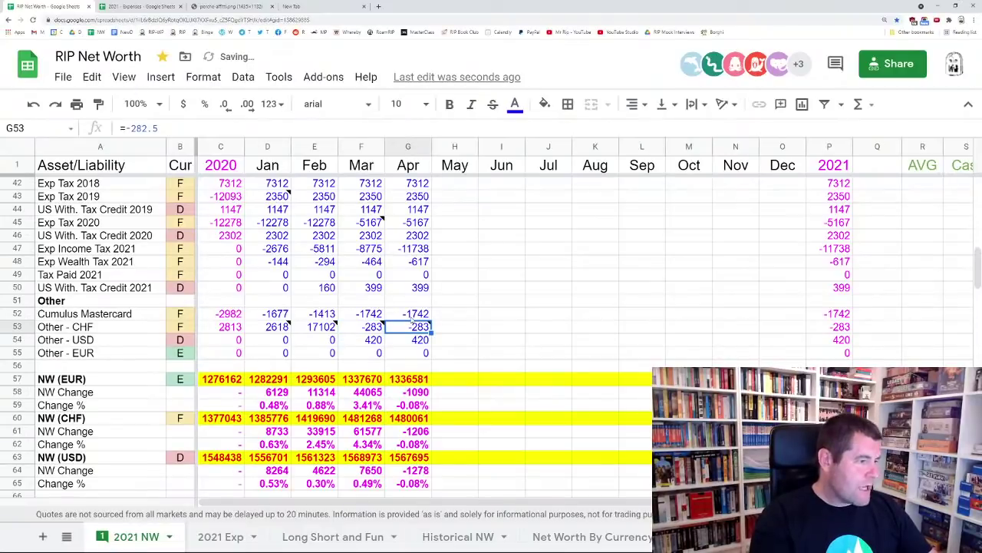
# Add the April Mr Salary cell to the Other - CHF formula in G53, making it =+G93-282.5
pyautogui.press('Return')
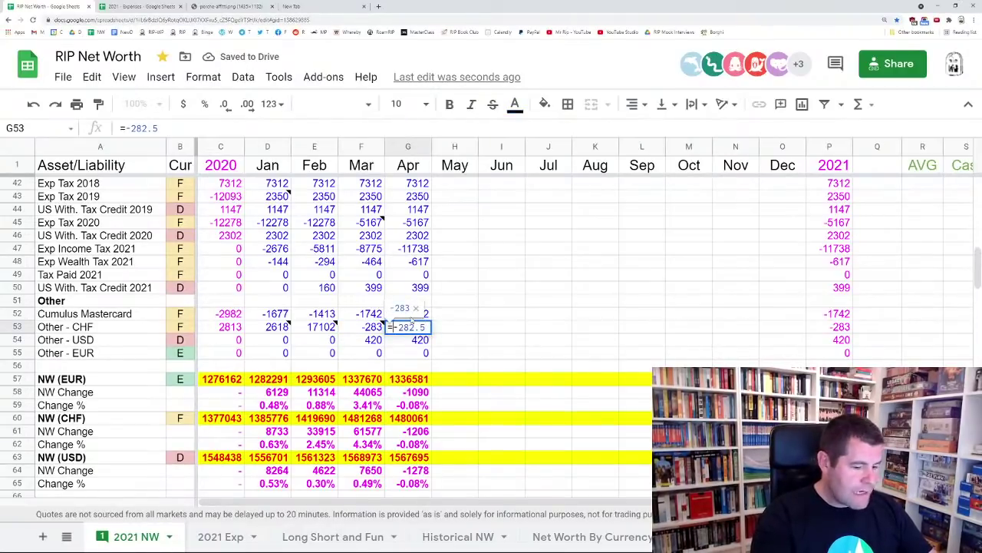
pyautogui.write('+')
pyautogui.press('Down')
pyautogui.press('Down')
pyautogui.press('Down')
pyautogui.press('Down')
pyautogui.press('Down')
pyautogui.press('Down')
pyautogui.press('Down')
pyautogui.press('Down')
pyautogui.press('Down')
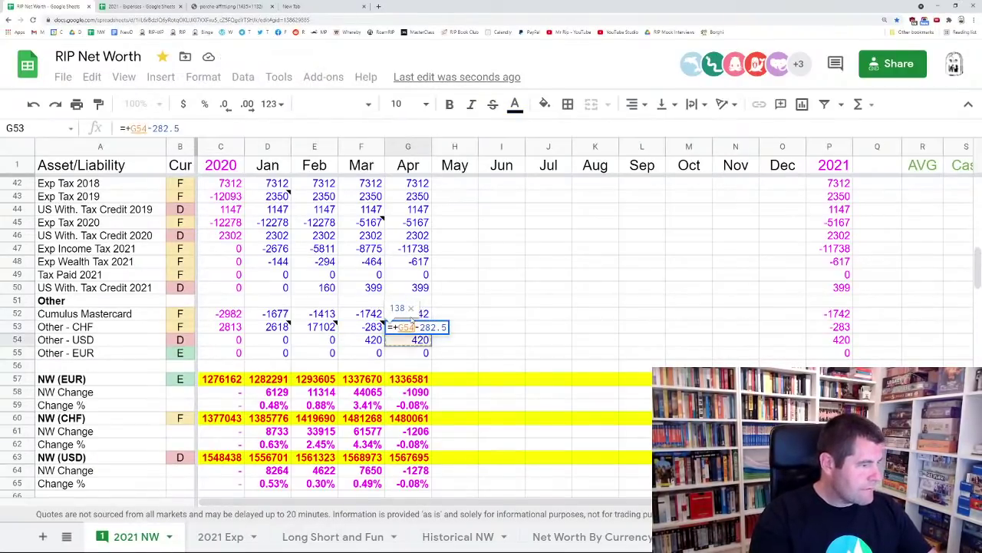
pyautogui.press('Down')
pyautogui.press('Down')
pyautogui.press('Down')
pyautogui.press('Down')
pyautogui.press('Down')
pyautogui.press('Down')
pyautogui.press('Down')
pyautogui.press('Down')
pyautogui.press('Down')
pyautogui.press('Down')
pyautogui.press('Down')
pyautogui.press('Down')
pyautogui.press('Down')
pyautogui.press('Down')
pyautogui.press('Down')
pyautogui.press('Down')
pyautogui.press('Down')
pyautogui.press('Down')
pyautogui.press('Down')
pyautogui.press('Down')
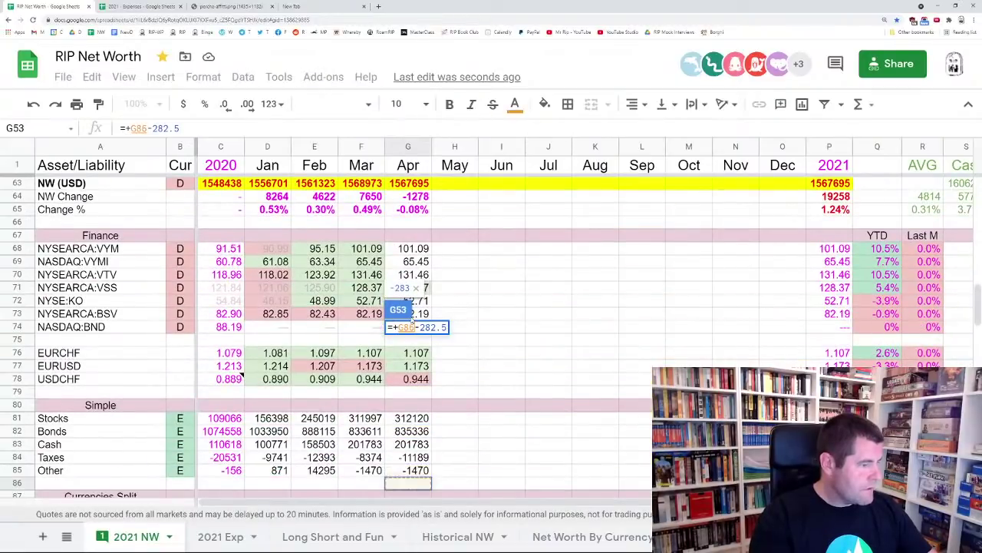
pyautogui.press('Down')
pyautogui.press('Down')
pyautogui.press('Down')
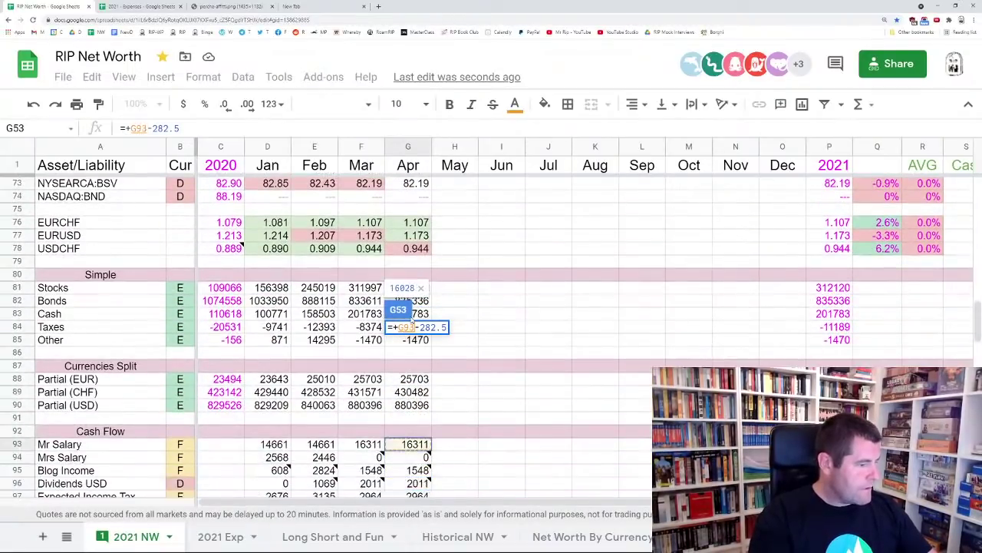
pyautogui.press('Return')
pyautogui.press('Up')
pyautogui.press('Up')
pyautogui.press('Up')
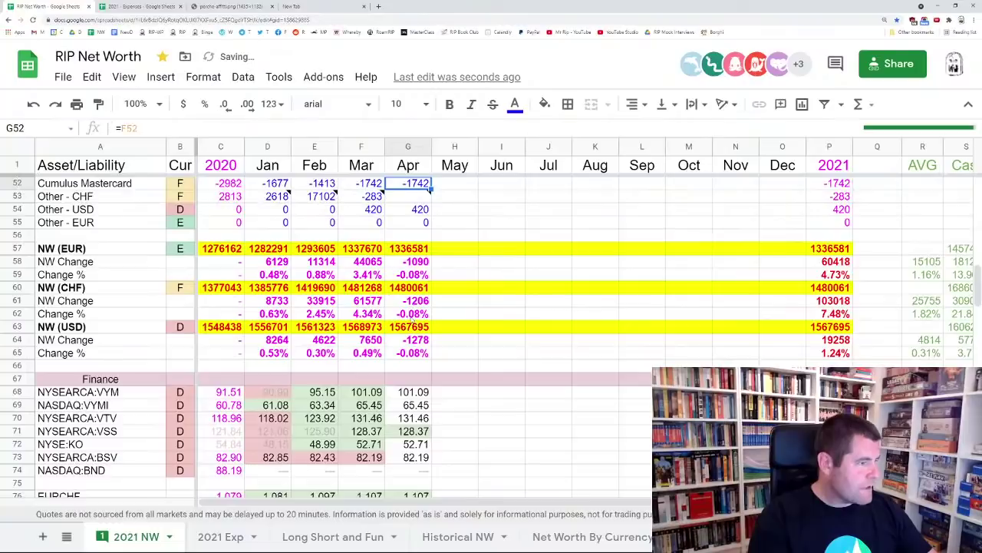
pyautogui.press('Down')
pyautogui.press('Down')
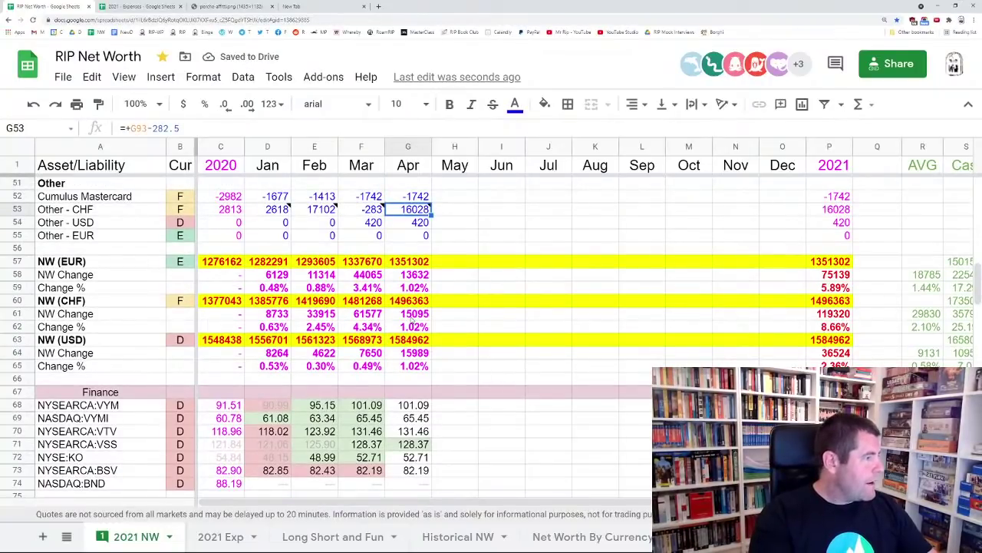
# Add the April Mrs Salary cell to the Other - CHF formula in G53, making it =+G93+G94-282.5
pyautogui.press('Return')
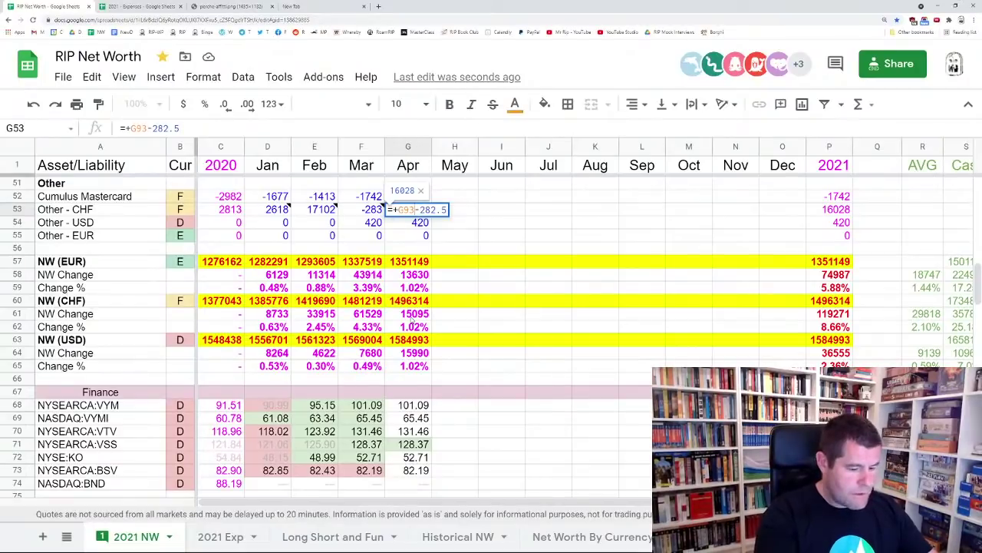
pyautogui.write('+')
pyautogui.press('Down')
pyautogui.press('Down')
pyautogui.press('Down')
pyautogui.press('Down')
pyautogui.press('Down')
pyautogui.press('Down')
pyautogui.press('Down')
pyautogui.press('Down')
pyautogui.press('Down')
pyautogui.press('Down')
pyautogui.press('Down')
pyautogui.press('Down')
pyautogui.press('Down')
pyautogui.press('Down')
pyautogui.press('Down')
pyautogui.press('Down')
pyautogui.press('Down')
pyautogui.press('Down')
pyautogui.press('Down')
pyautogui.press('Down')
pyautogui.press('Down')
pyautogui.press('Down')
pyautogui.press('Down')
pyautogui.press('Down')
pyautogui.press('Down')
pyautogui.press('Down')
pyautogui.press('Down')
pyautogui.press('Down')
pyautogui.press('Down')
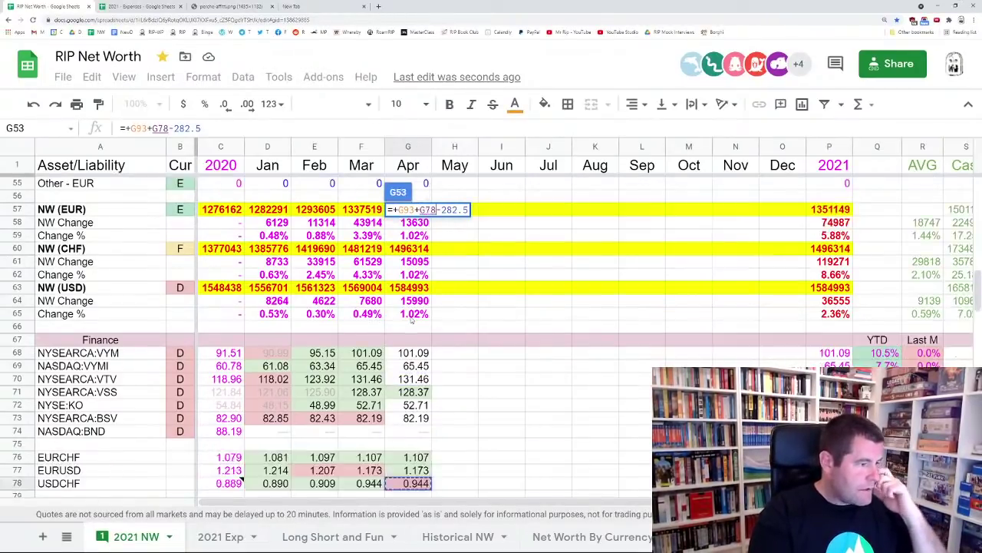
pyautogui.press('Up')
pyautogui.press('Up')
pyautogui.press('Up')
pyautogui.press('Up')
pyautogui.press('Up')
pyautogui.press('Up')
pyautogui.press('Up')
pyautogui.press('Up')
pyautogui.press('Up')
pyautogui.press('Up')
pyautogui.press('Up')
pyautogui.press('Up')
pyautogui.press('Up')
pyautogui.press('Up')
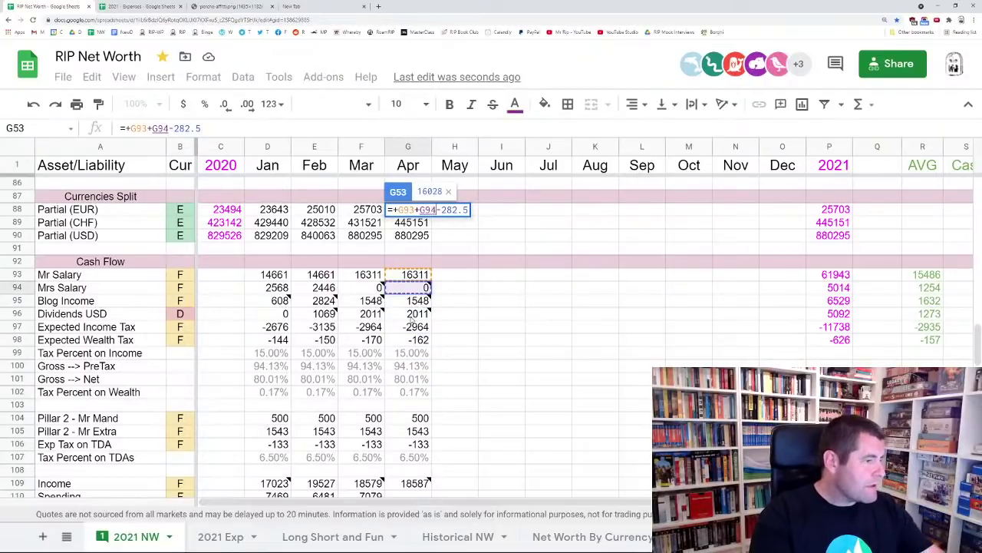
pyautogui.press('Return')
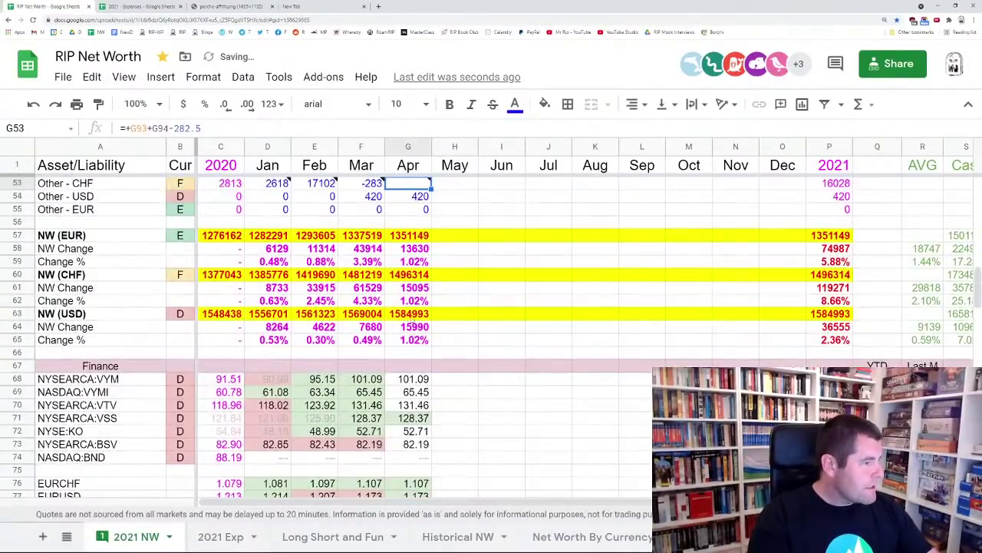
# Include the April Blog Income cell in the Other - CHF formula in G53, making it =+G93+G94+G95-282.5
pyautogui.press('Up')
pyautogui.press('F2')
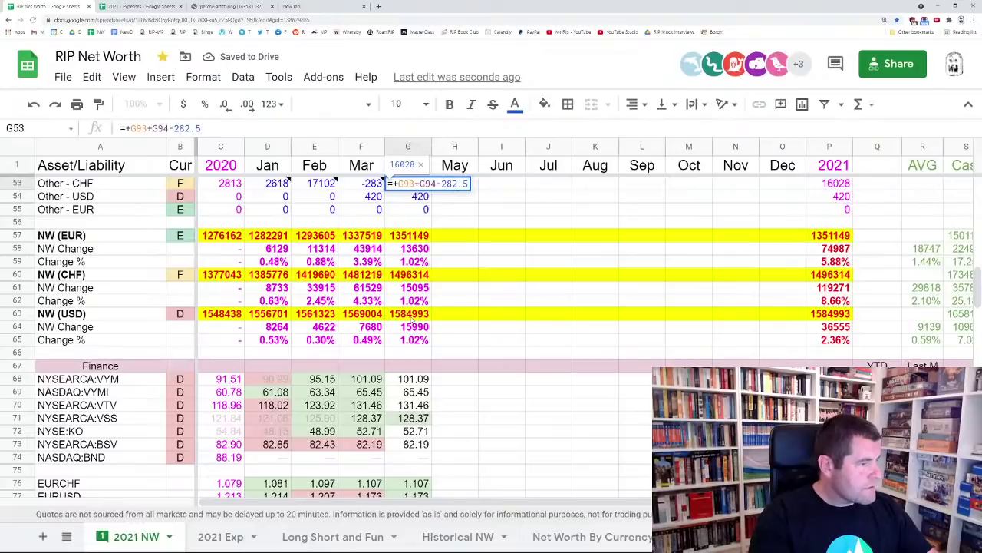
pyautogui.write('+G54')
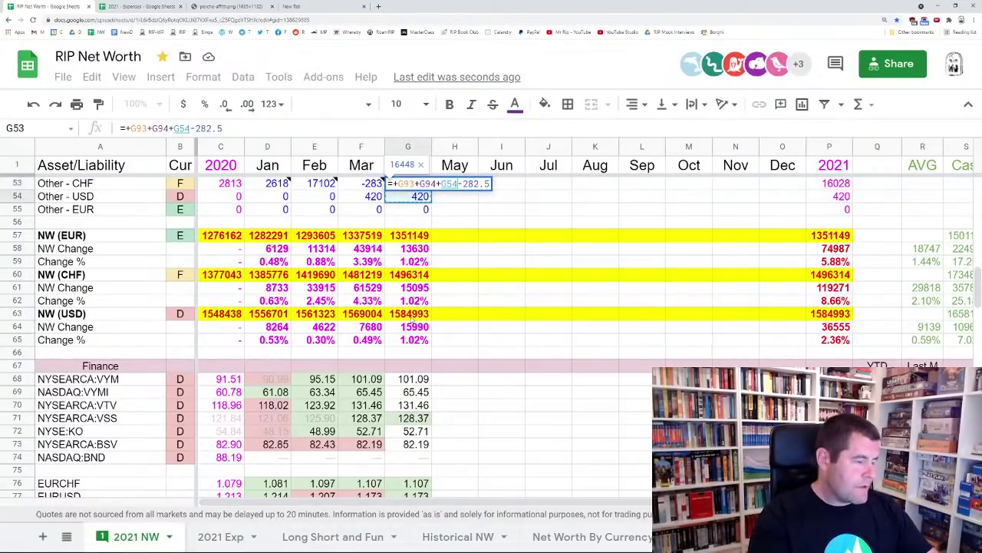
pyautogui.press('Down')
pyautogui.press('Down')
pyautogui.press('Down')
pyautogui.press('Down')
pyautogui.press('Down')
pyautogui.press('Down')
pyautogui.press('Down')
pyautogui.press('Down')
pyautogui.press('Down')
pyautogui.press('Down')
pyautogui.press('Down')
pyautogui.press('Down')
pyautogui.press('Down')
pyautogui.press('Down')
pyautogui.press('Down')
pyautogui.press('Down')
pyautogui.press('Down')
pyautogui.press('Down')
pyautogui.press('Down')
pyautogui.press('Down')
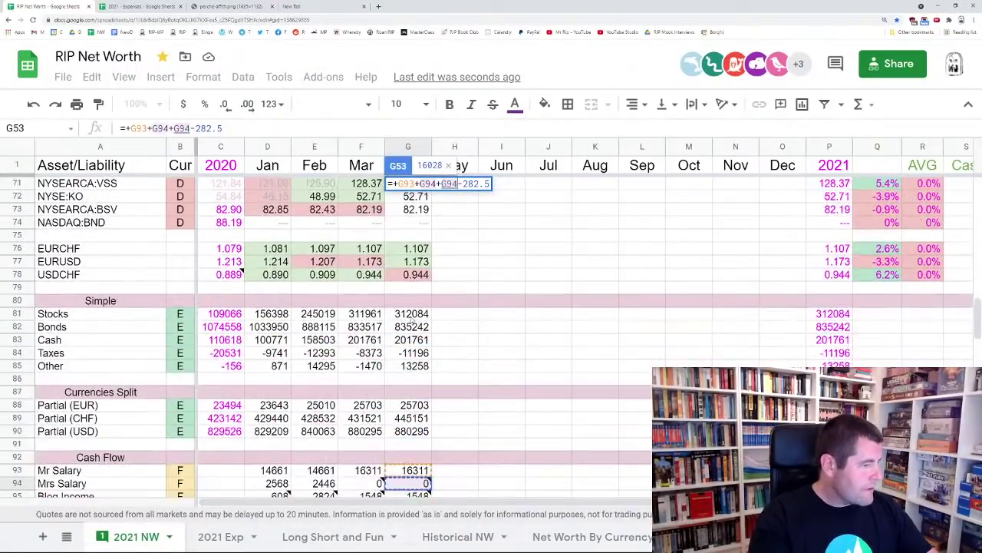
pyautogui.press('Up')
pyautogui.press('Up')
pyautogui.press('Up')
pyautogui.press('Down')
pyautogui.press('Down')
pyautogui.press('Down')
pyautogui.press('Down')
pyautogui.press('Down')
pyautogui.press('Down')
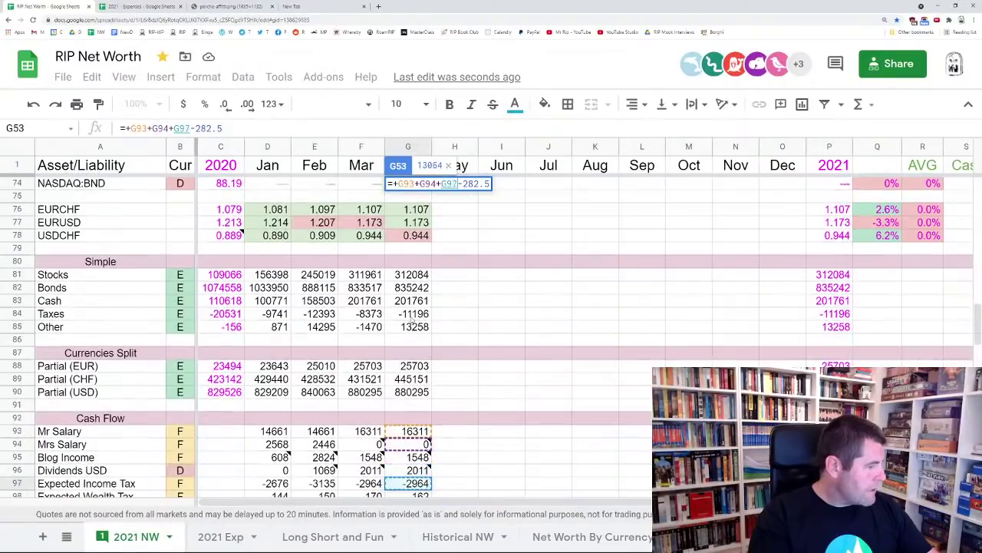
pyautogui.press('Up')
pyautogui.press('Up')
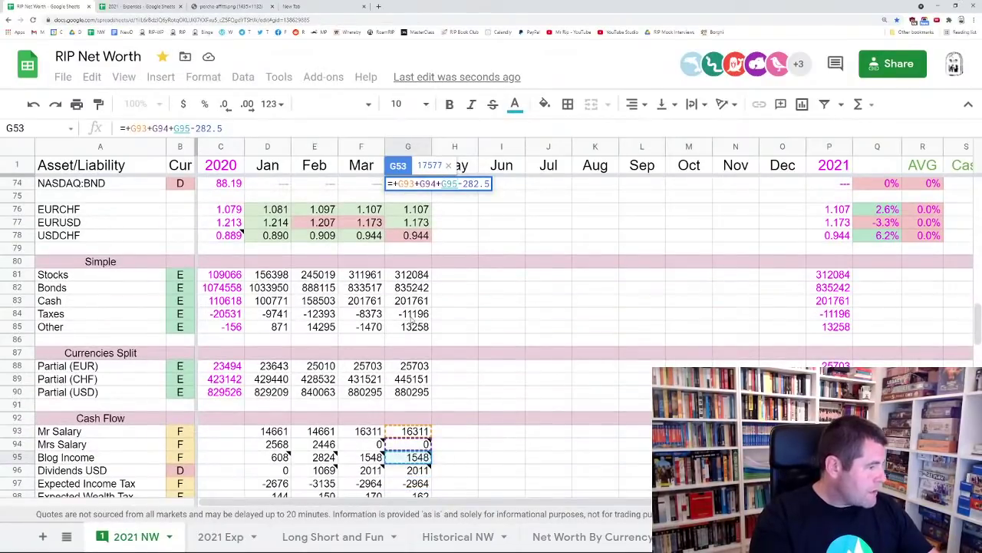
pyautogui.press('Return')
pyautogui.press('Up')
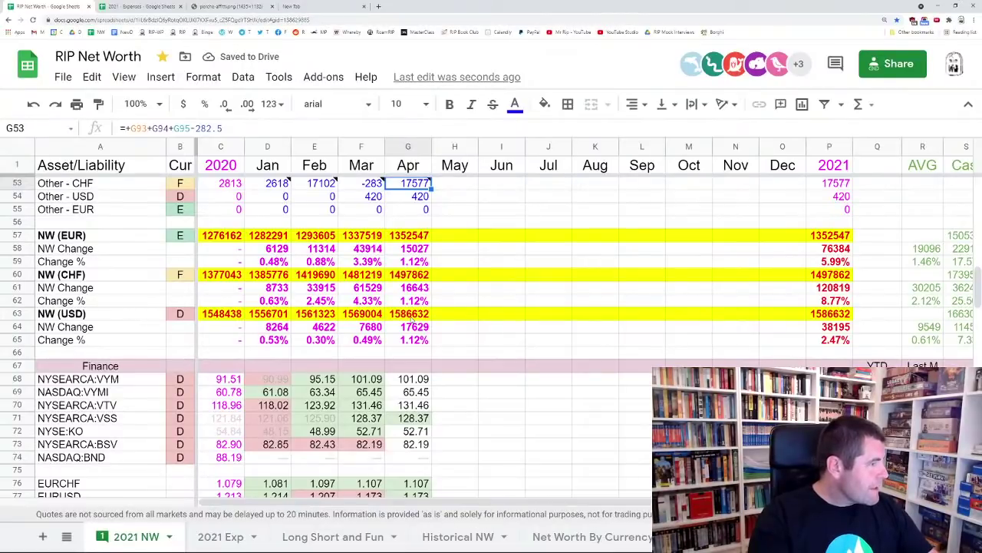
# Subtract 1500, 2300, 800, 100 and 50 at the end of the April Other - CHF formula in G53
pyautogui.press('Left')
pyautogui.press('Right')
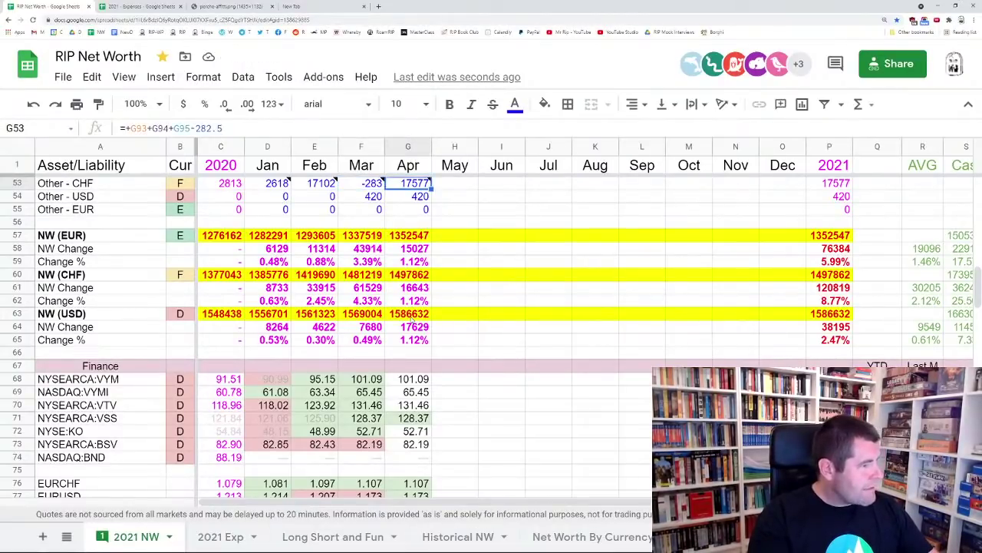
pyautogui.press('Return')
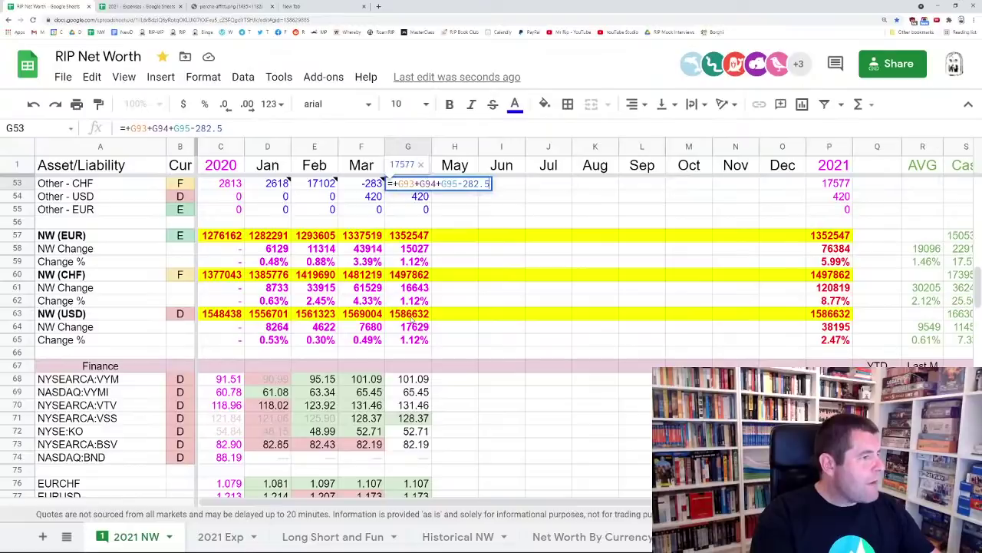
pyautogui.write('-')
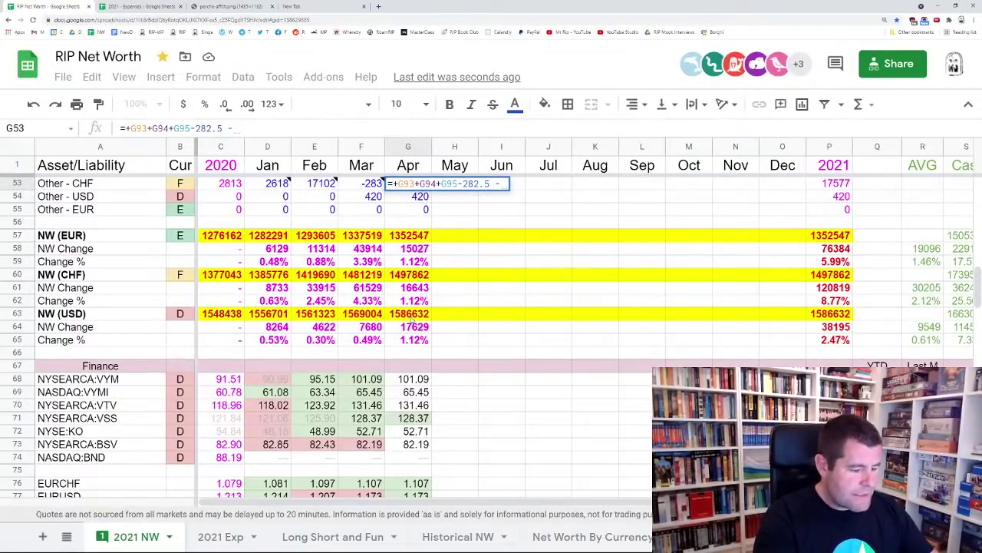
pyautogui.write('1500 -')
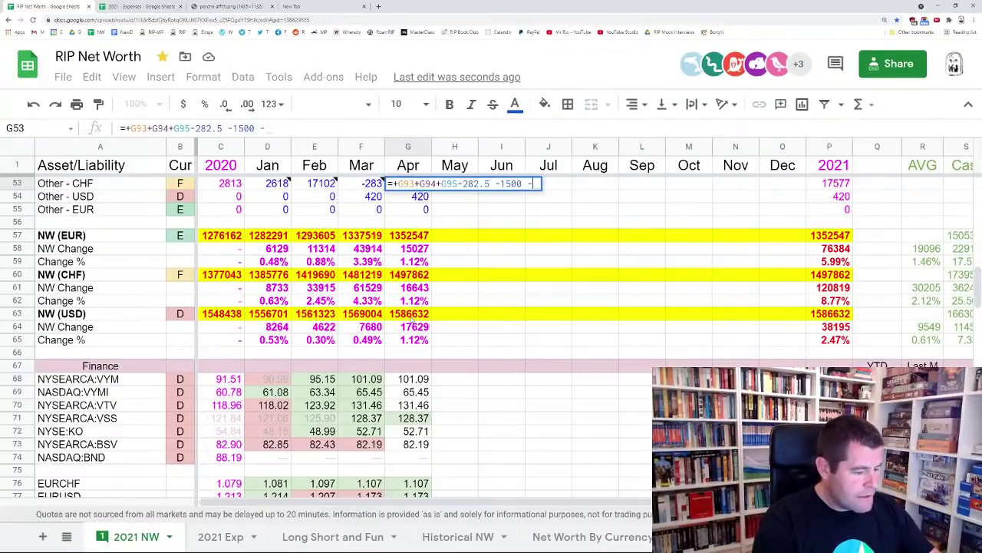
pyautogui.write('2300 -')
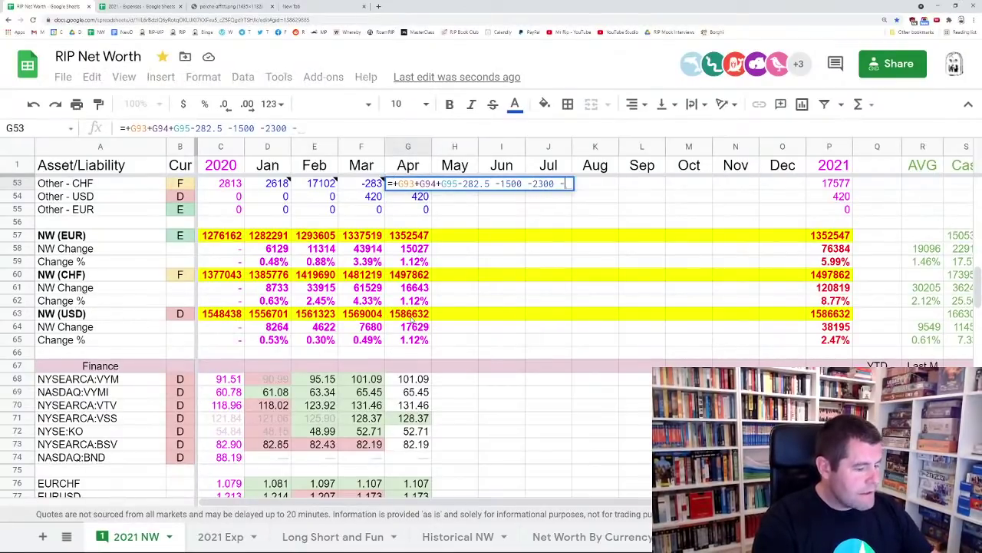
pyautogui.write('80')
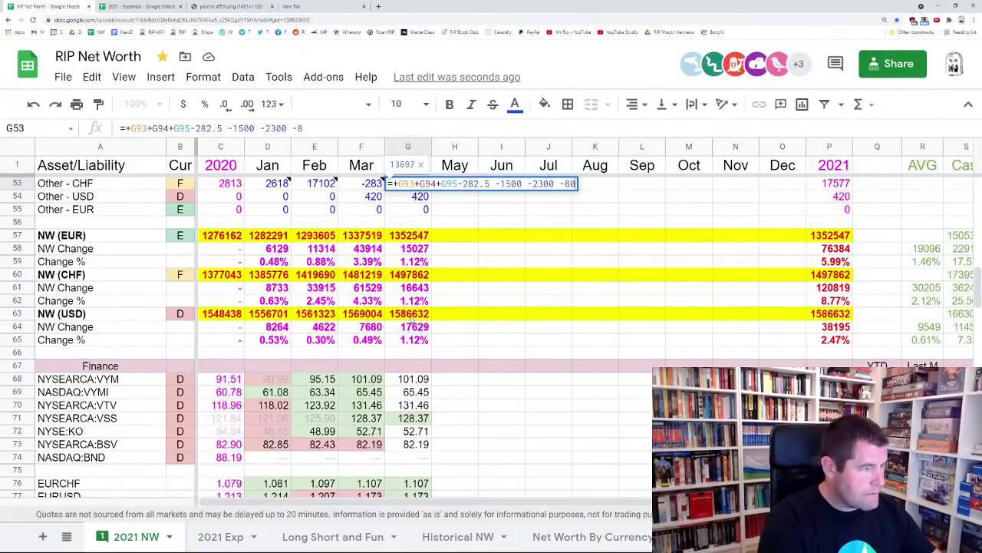
pyautogui.write('0 -100 -')
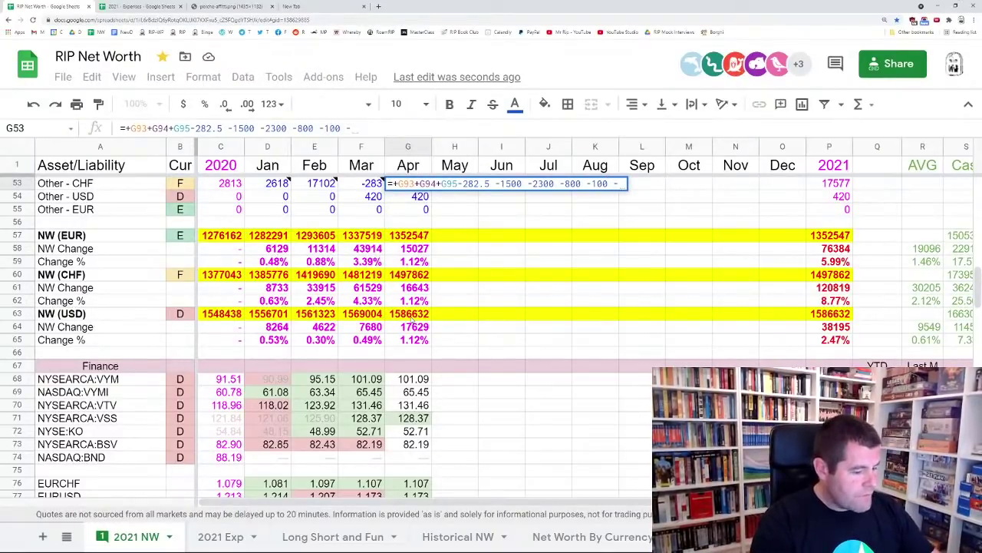
pyautogui.write('50')
pyautogui.press('Return')
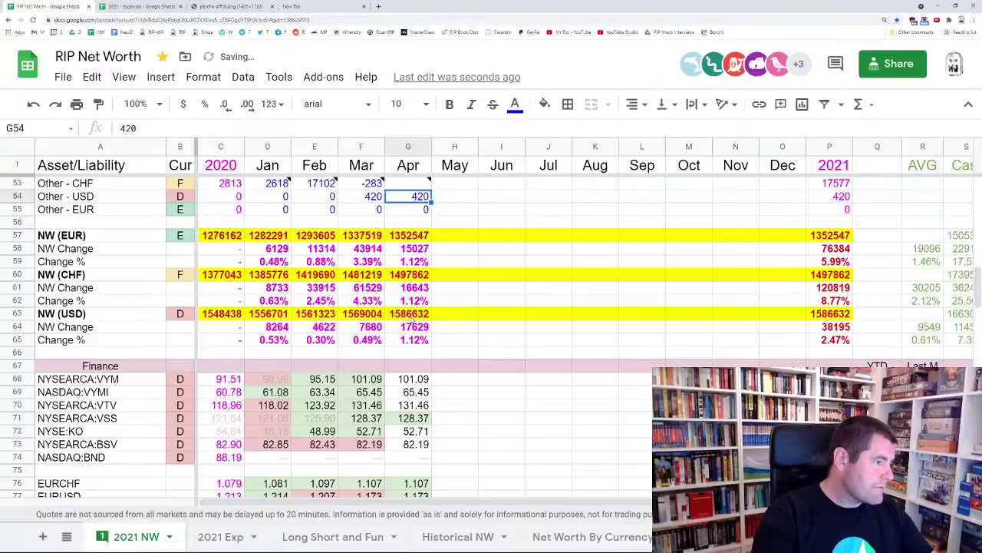
pyautogui.press('Up')
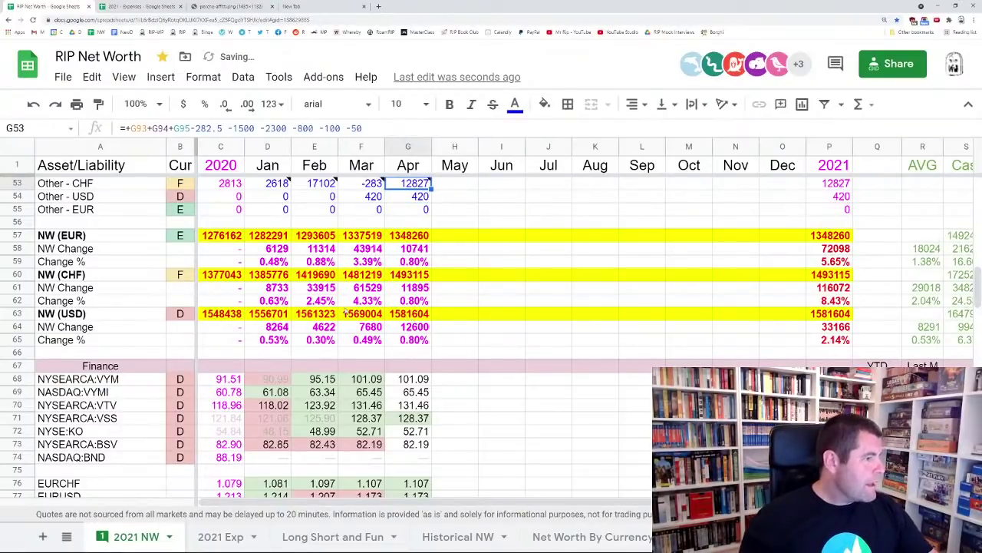
# Change the April Other - USD cell G54 to the formula =420+G96, adding the April Dividends USD
pyautogui.scroll(1, 345, 313)
pyautogui.press('Down')
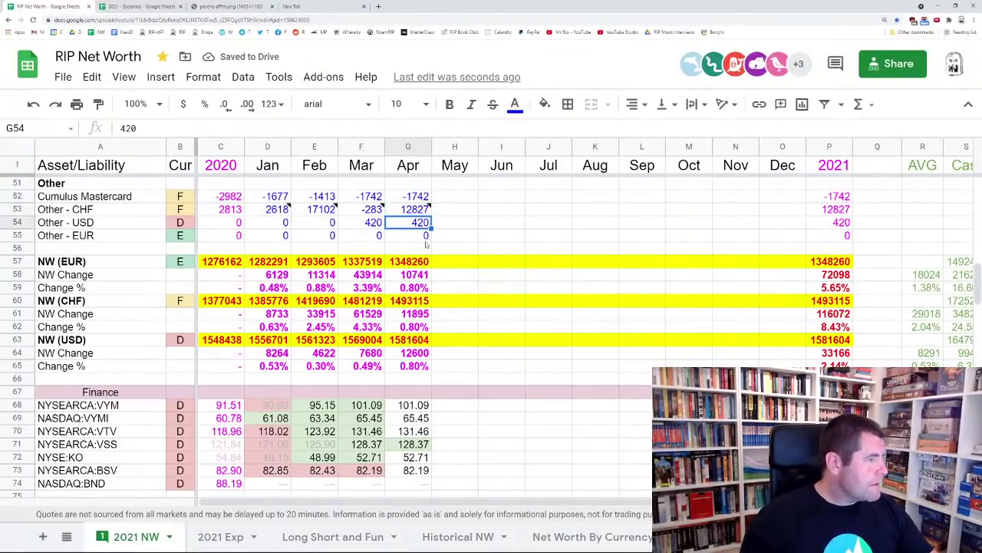
pyautogui.press('Return')
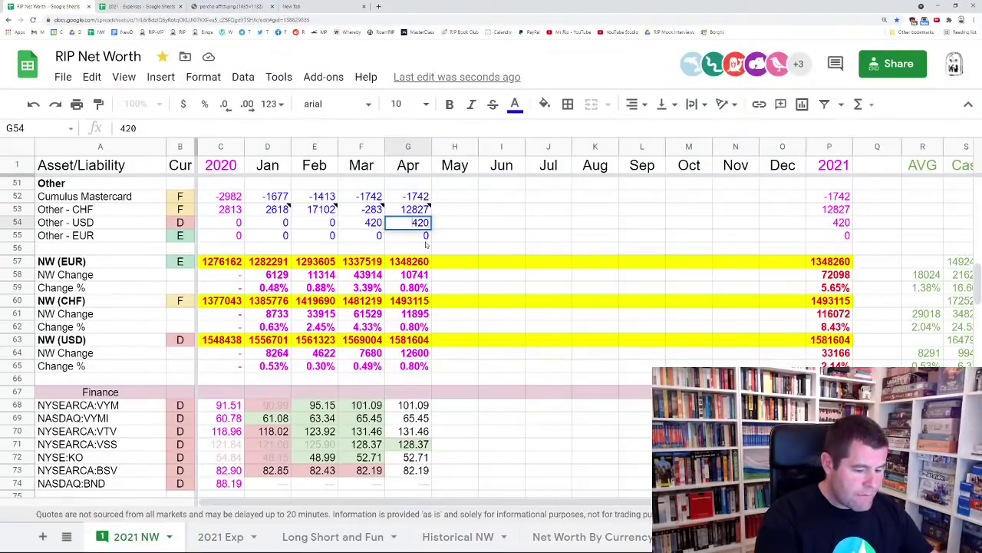
pyautogui.write('=420+')
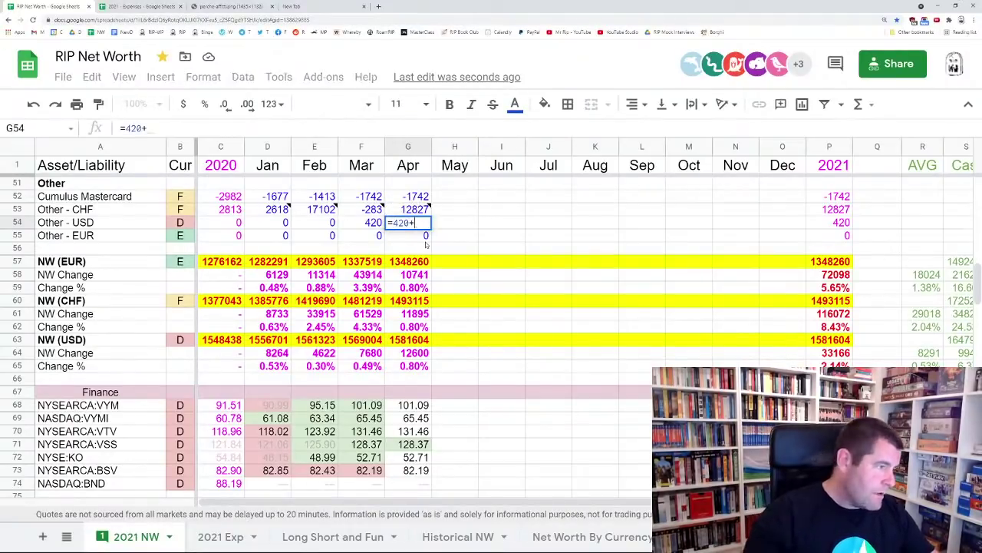
pyautogui.press('Up')
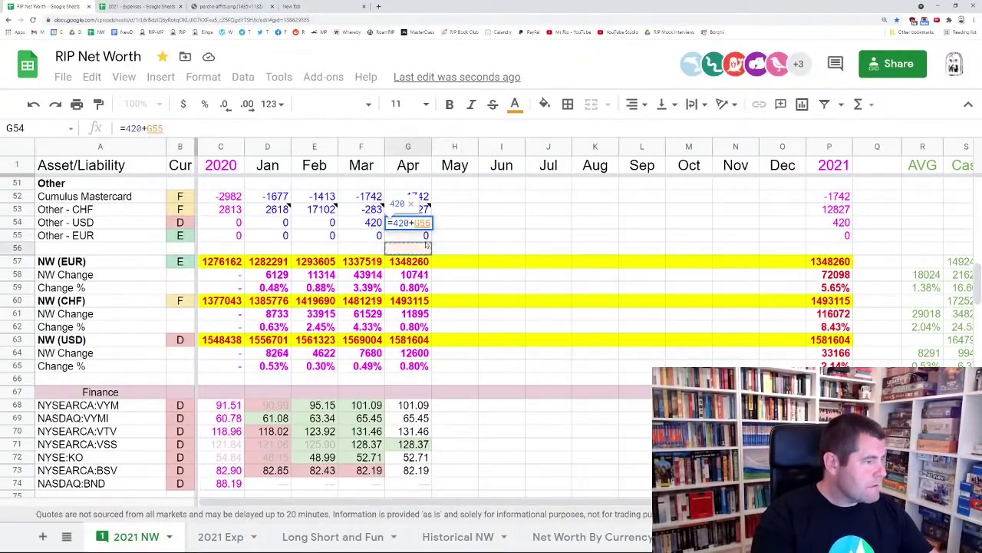
pyautogui.press('Down')
pyautogui.press('Down')
pyautogui.press('Down')
pyautogui.press('Down')
pyautogui.press('Down')
pyautogui.press('Down')
pyautogui.press('Down')
pyautogui.press('Down')
pyautogui.press('Down')
pyautogui.press('Down')
pyautogui.press('Down')
pyautogui.press('Down')
pyautogui.press('Down')
pyautogui.press('Down')
pyautogui.press('Down')
pyautogui.press('Down')
pyautogui.press('Down')
pyautogui.press('Down')
pyautogui.press('Down')
pyautogui.press('Down')
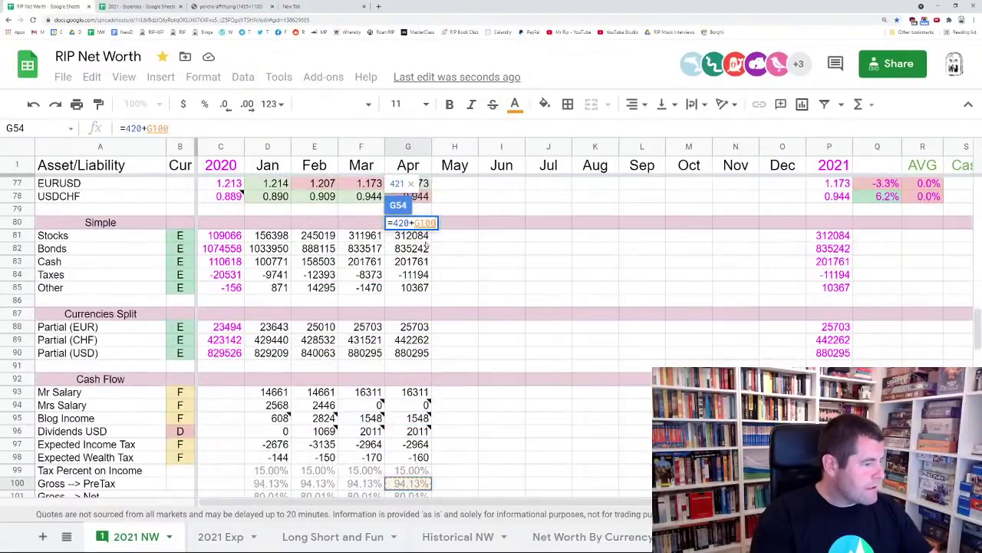
pyautogui.press('Up')
pyautogui.press('Up')
pyautogui.press('Up')
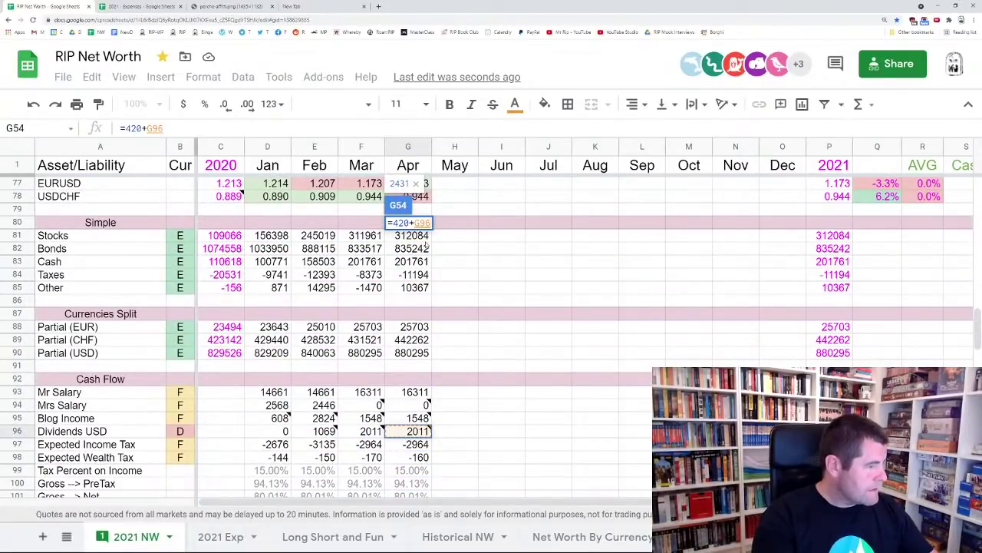
pyautogui.press('Return')
pyautogui.press('Up')
pyautogui.press('Up')
pyautogui.press('Up')
pyautogui.press('Up')
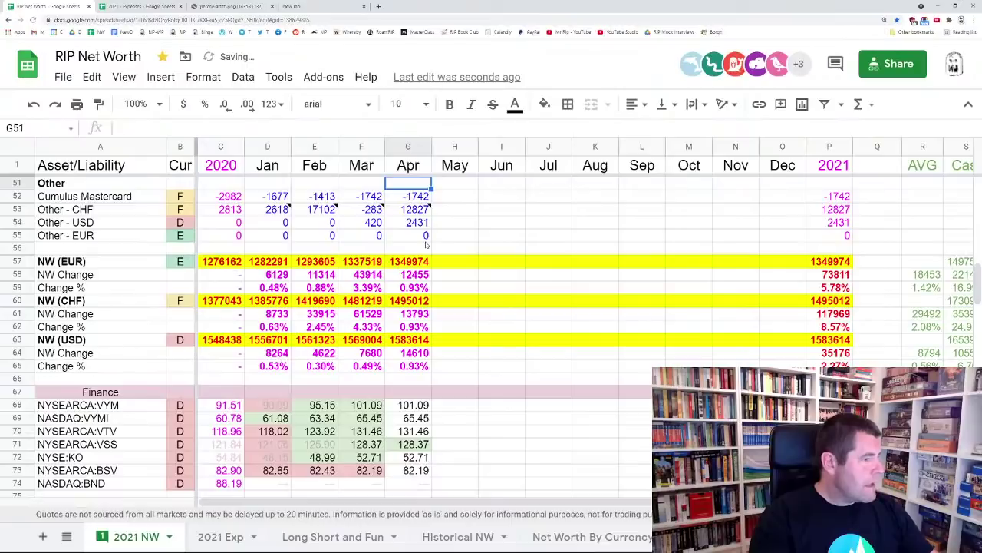
pyautogui.press('Down')
pyautogui.press('Down')
pyautogui.press('Down')
pyautogui.press('Down')
pyautogui.press('Down')
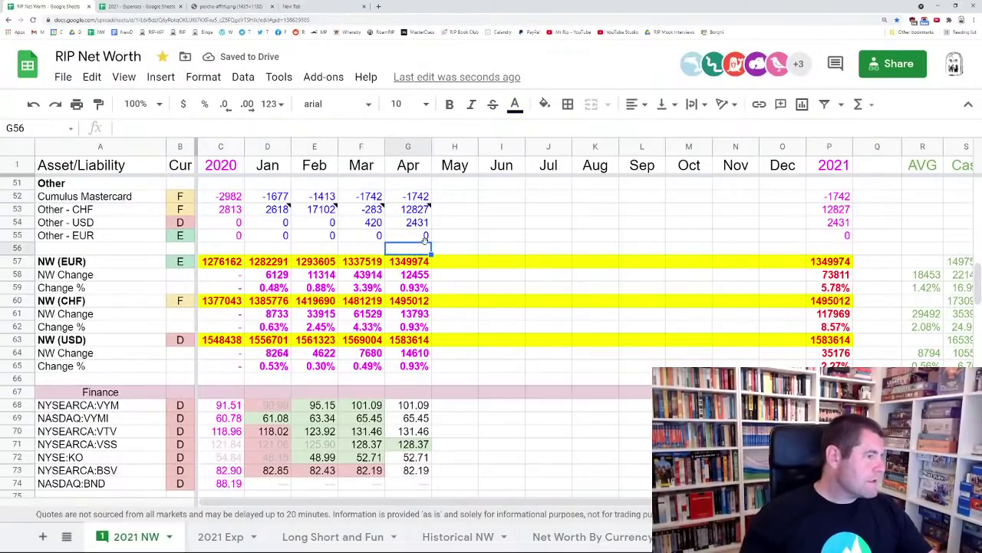
# Copy the February Mr Salary amount in the Cash Flow section into the April cell G93
pyautogui.scroll(-10, 426, 240)
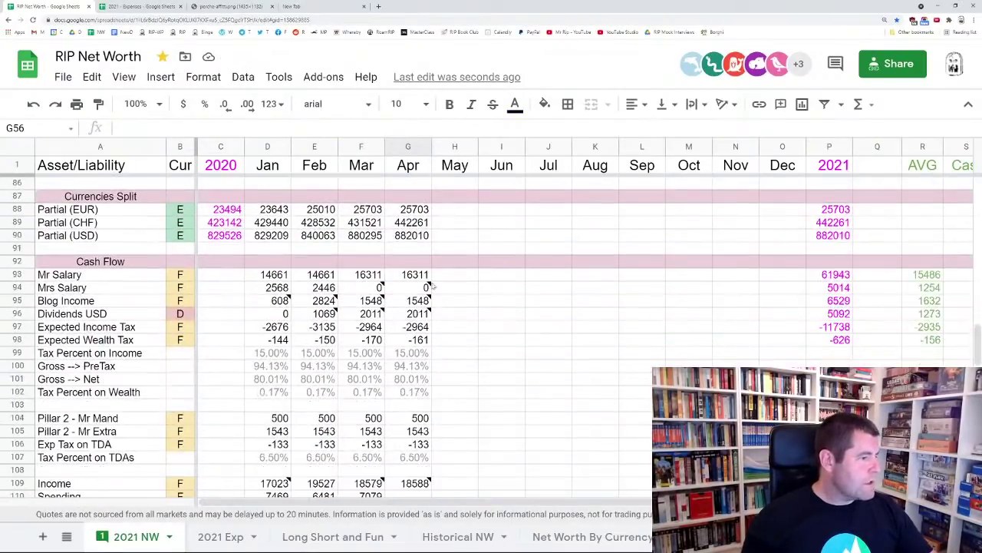
pyautogui.click(415, 277)
pyautogui.moveTo(424, 297)
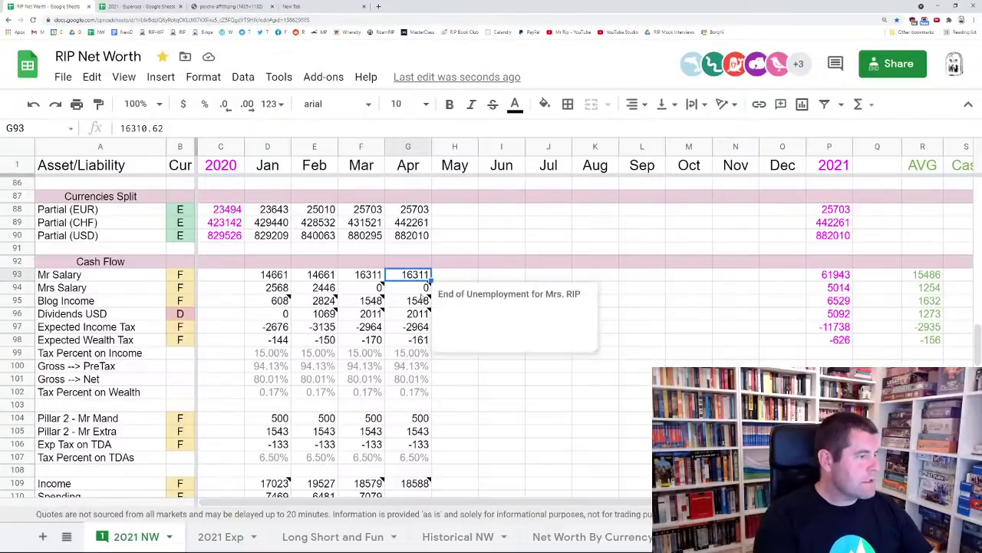
pyautogui.press('Left')
pyautogui.press('Left')
pyautogui.hotkey('ctrl', 'c')
pyautogui.press('Right')
pyautogui.press('Right')
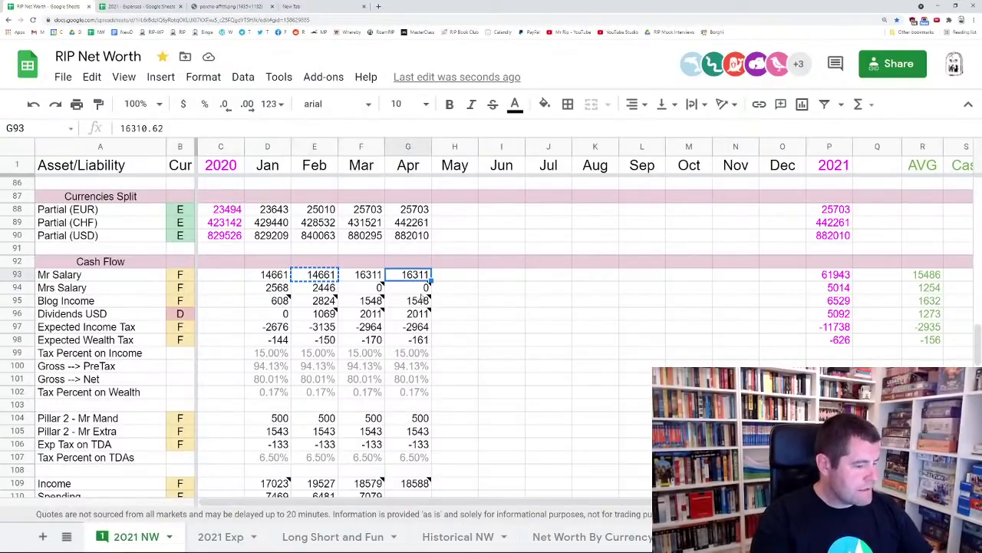
pyautogui.hotkey('ctrl', 'v')
# Set the April Blog Income cell G95 to 0
pyautogui.press('Down')
pyautogui.press('Down')
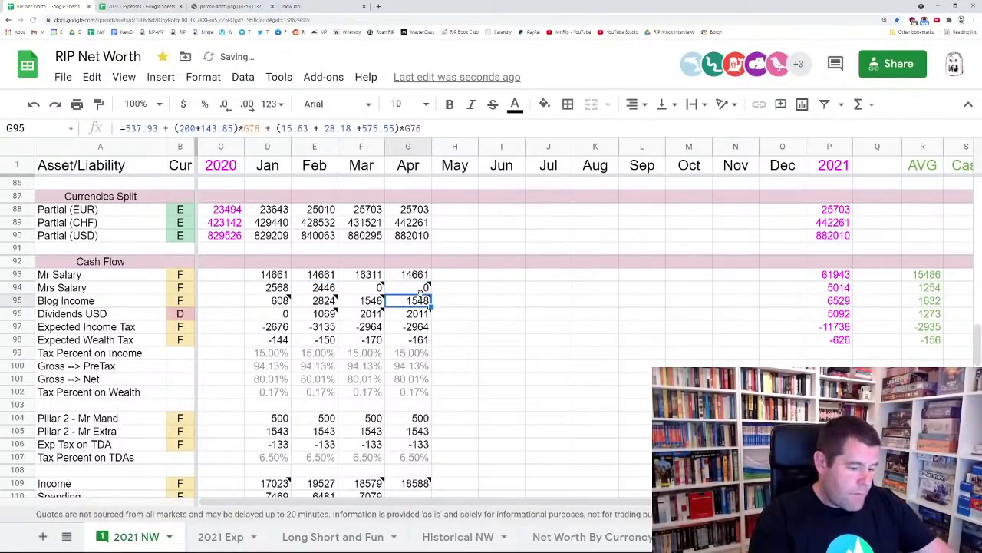
pyautogui.write('0')
pyautogui.press('Up')
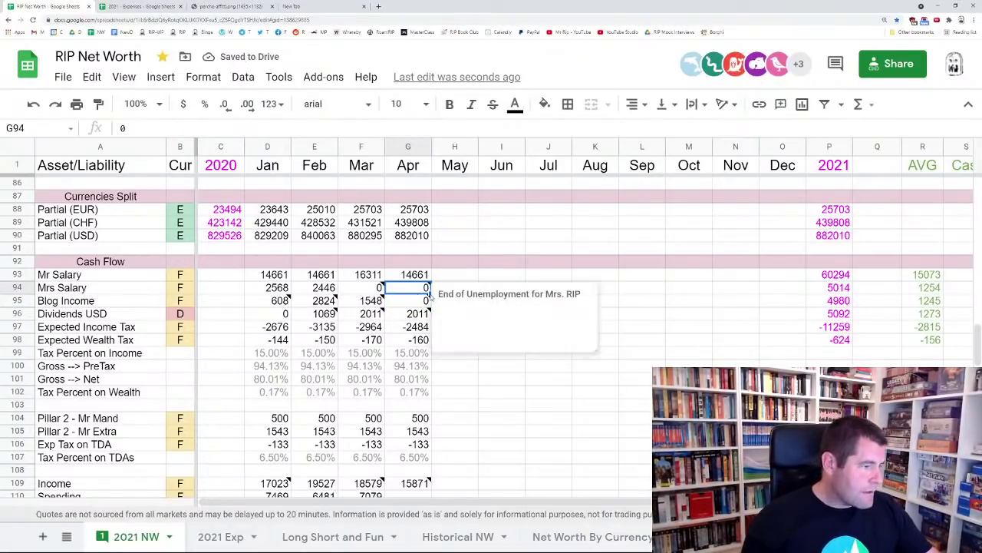
# Clear the note about the end of unemployment from the April Mrs Salary cell G94
pyautogui.click(468, 303)
pyautogui.hotkey('ctrl', 'a')
pyautogui.press('BackSpace')
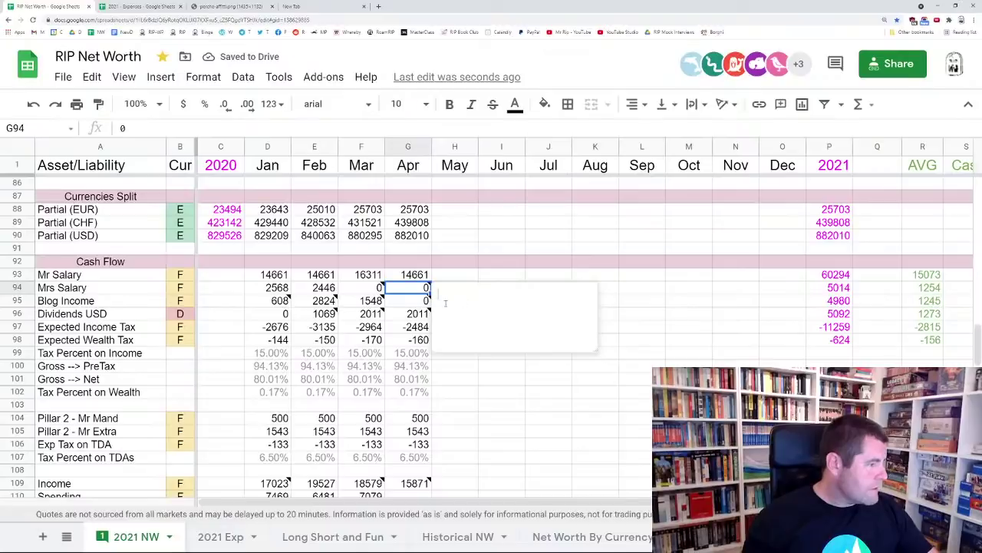
# Delete the whole dividend breakdown note attached to the April Dividends USD cell G96
pyautogui.click(421, 317)
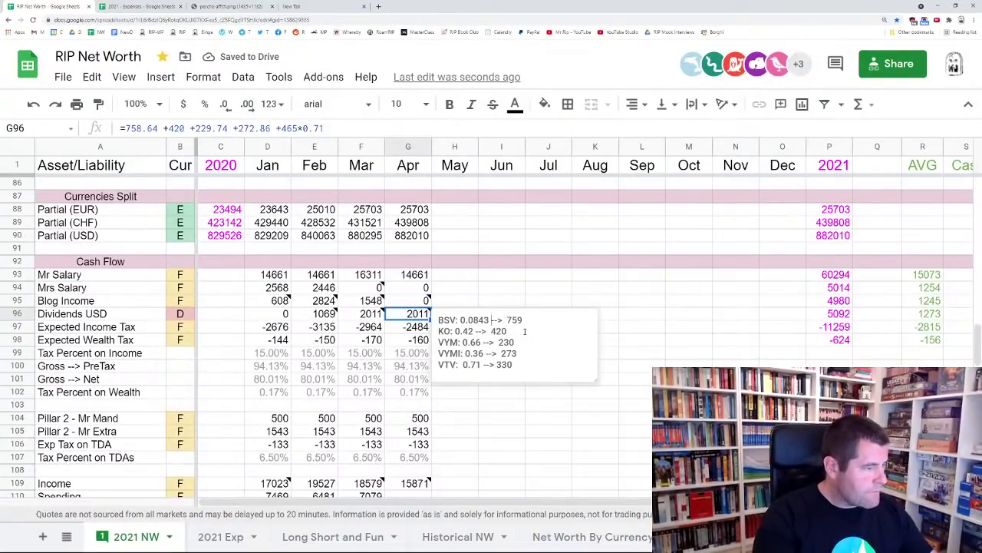
pyautogui.hotkey('shift', 'End')
pyautogui.press('Delete')
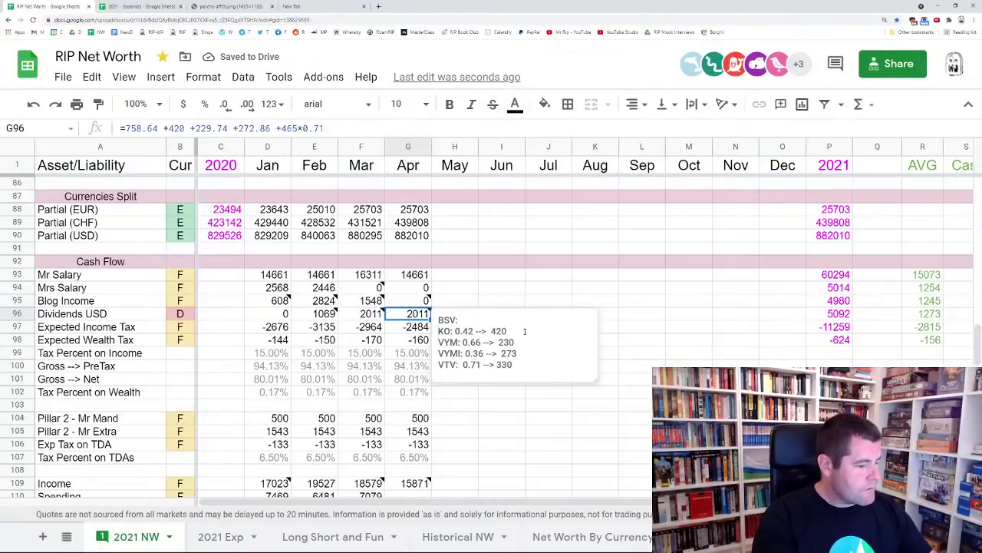
pyautogui.hotkey('shift', 'Down')
pyautogui.hotkey('shift', 'Down')
pyautogui.hotkey('shift', 'Down')
pyautogui.hotkey('shift', 'Down')
pyautogui.press('Delete')
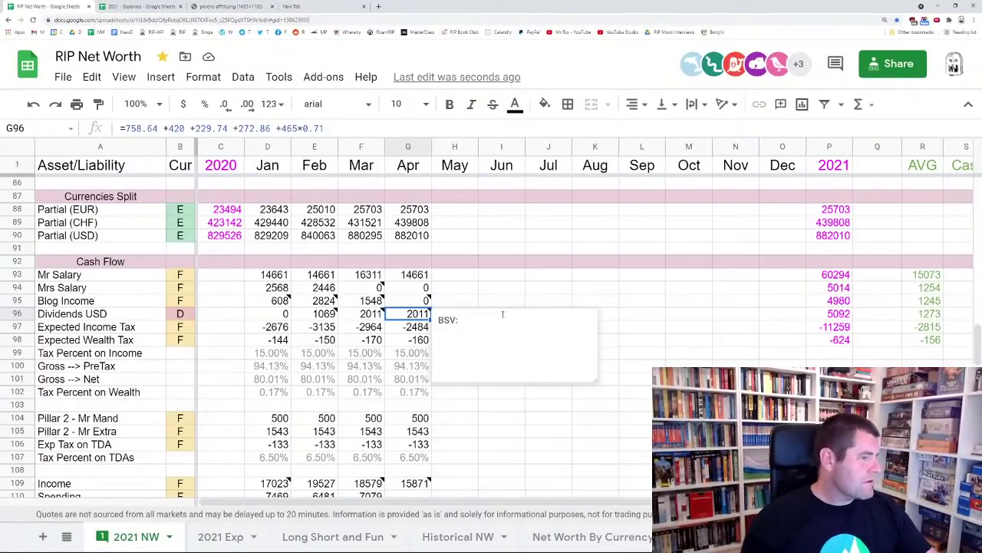
pyautogui.press('BackSpace')
# Replace the April Dividends USD formula in G96 with =0
pyautogui.doubleClick(409, 314)
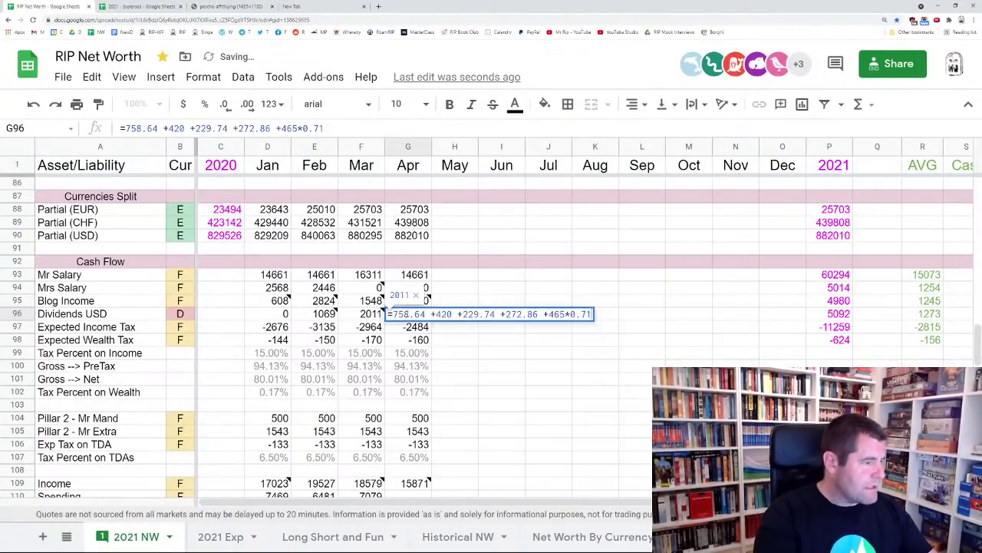
pyautogui.hotkey('ctrl', 'a')
pyautogui.write('=0')
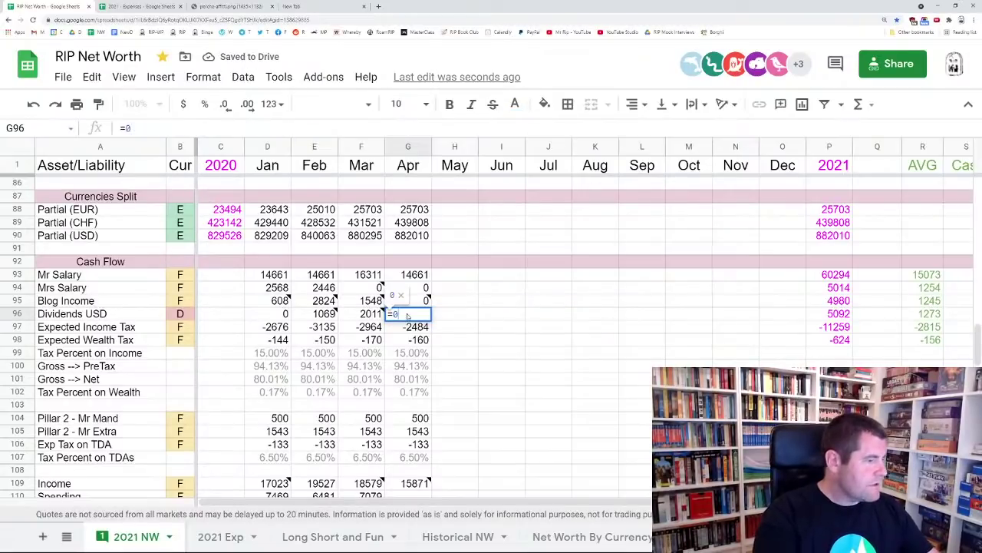
pyautogui.press('Return')
pyautogui.press('Up')
# Remove the +45 at the end of the April Income formula in G109
pyautogui.scroll(-1, 448, 309)
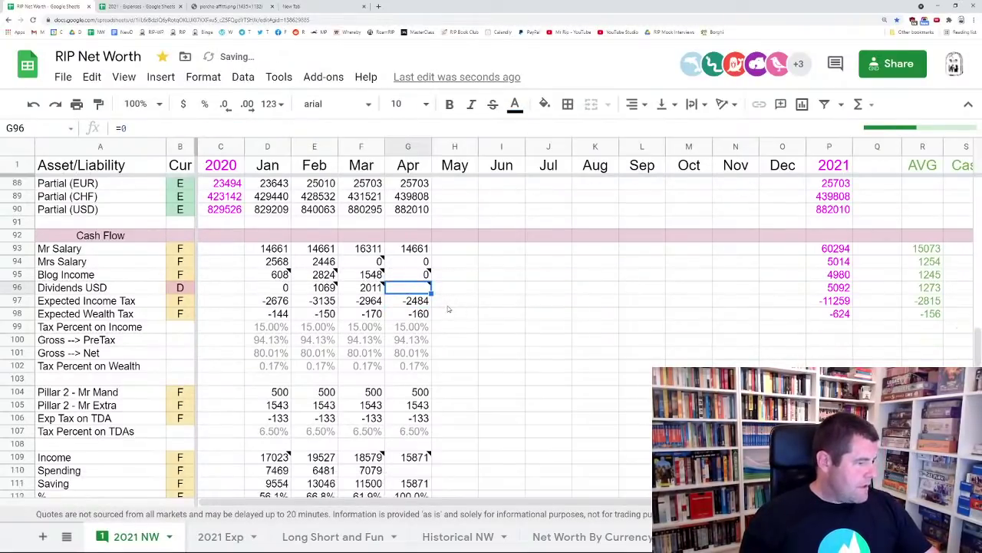
pyautogui.scroll(-3, 447, 307)
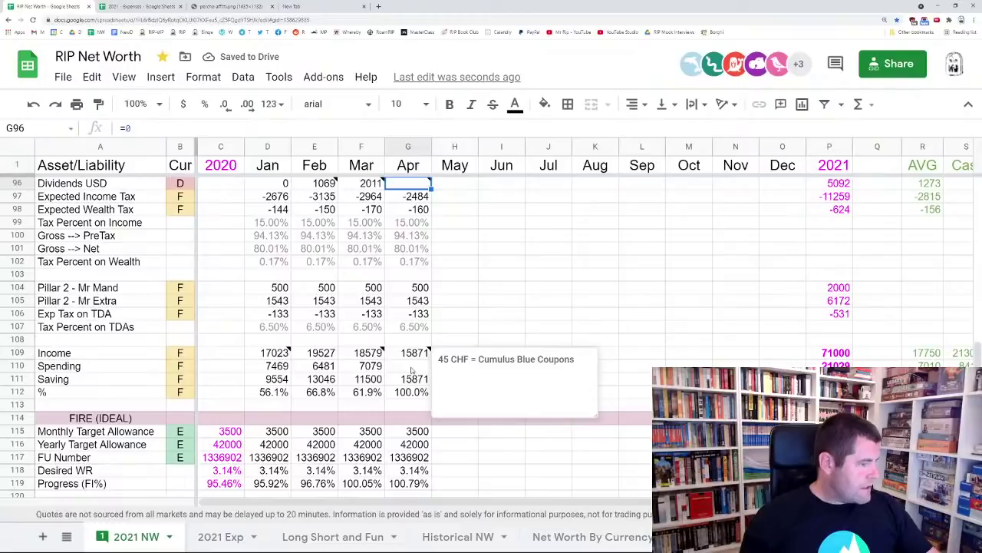
pyautogui.click(412, 369)
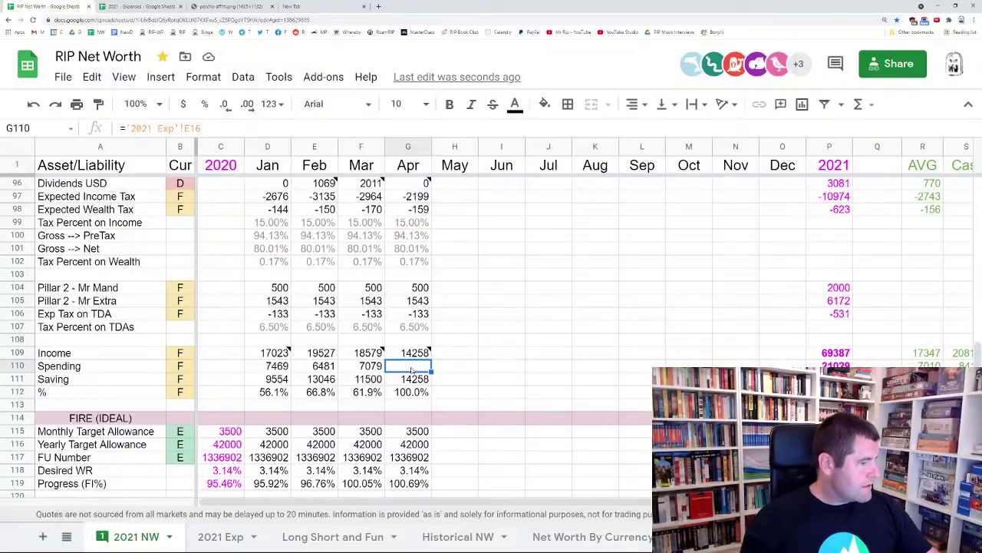
pyautogui.click(411, 353)
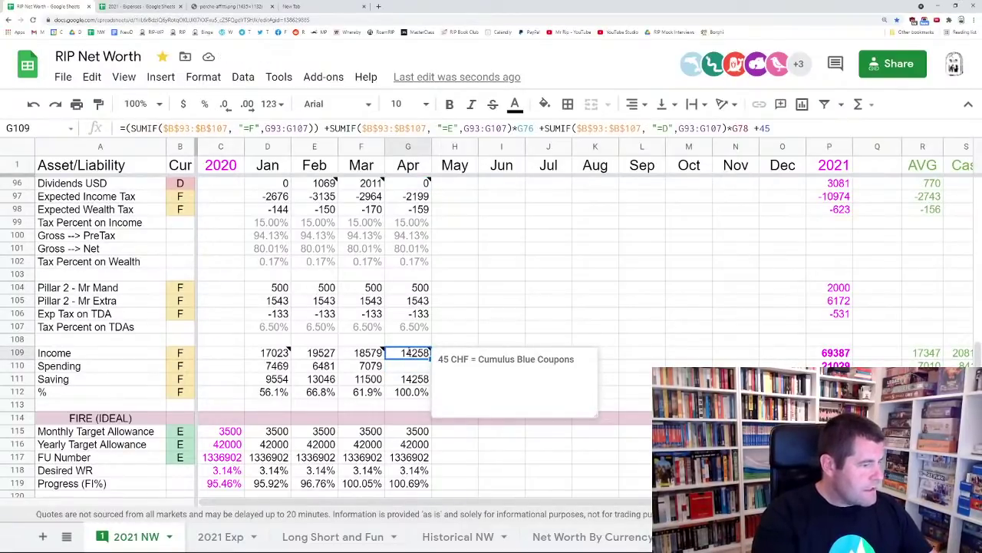
pyautogui.doubleClick(411, 353)
pyautogui.press('BackSpace')
pyautogui.press('BackSpace')
pyautogui.press('BackSpace')
pyautogui.press('BackSpace')
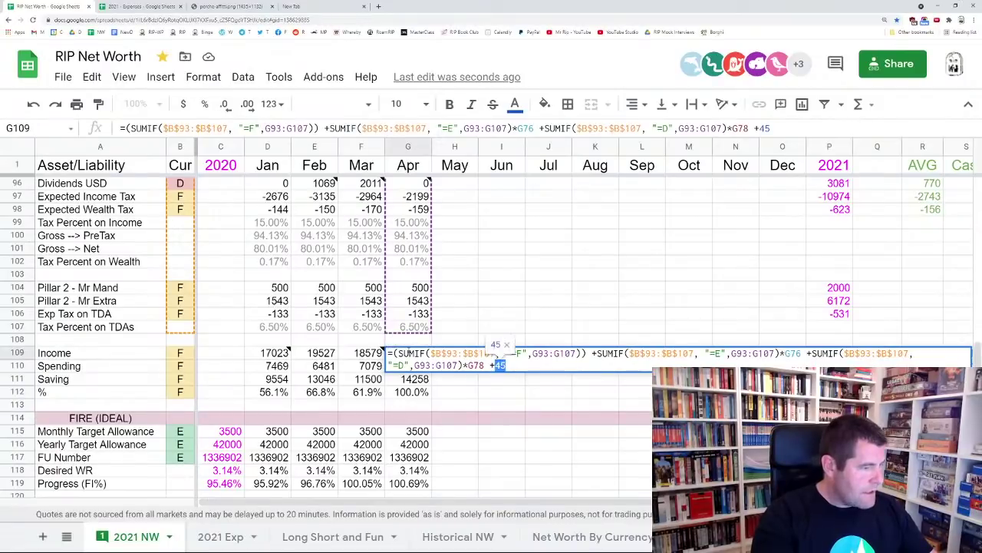
pyautogui.press('Return')
# Clear the Cumulus Blue Coupons note from the April Income cell G109
pyautogui.click(409, 353)
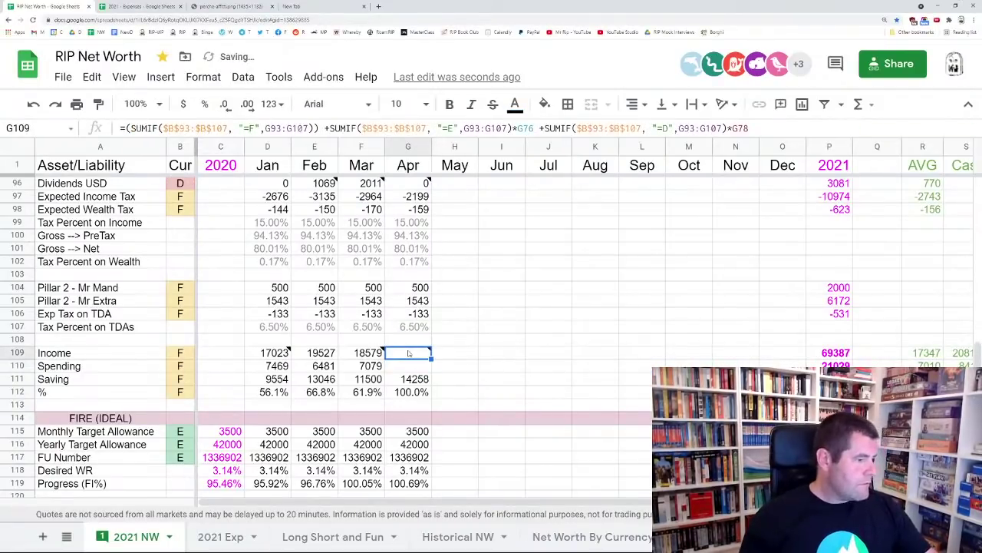
pyautogui.tripleClick(453, 359)
pyautogui.press('BackSpace')
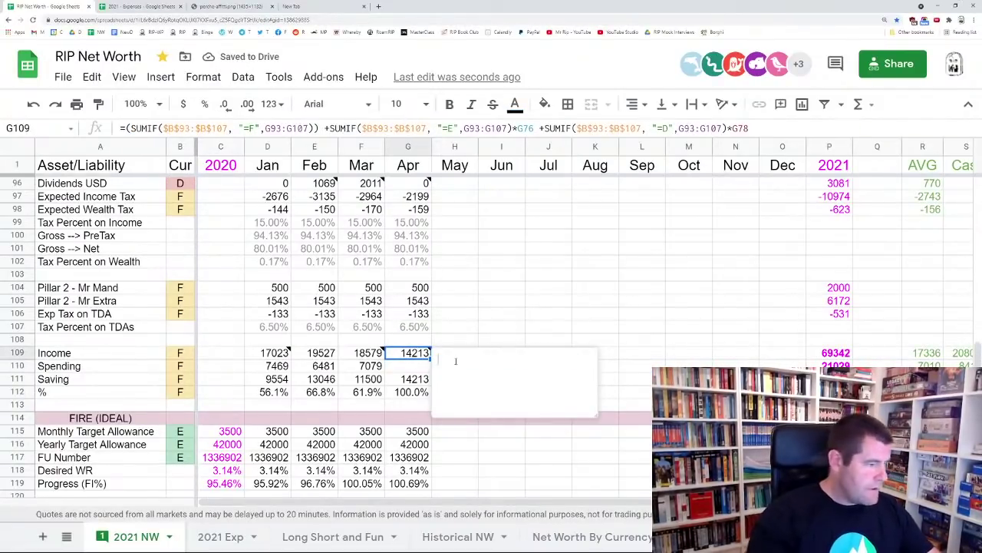
pyautogui.click(463, 332)
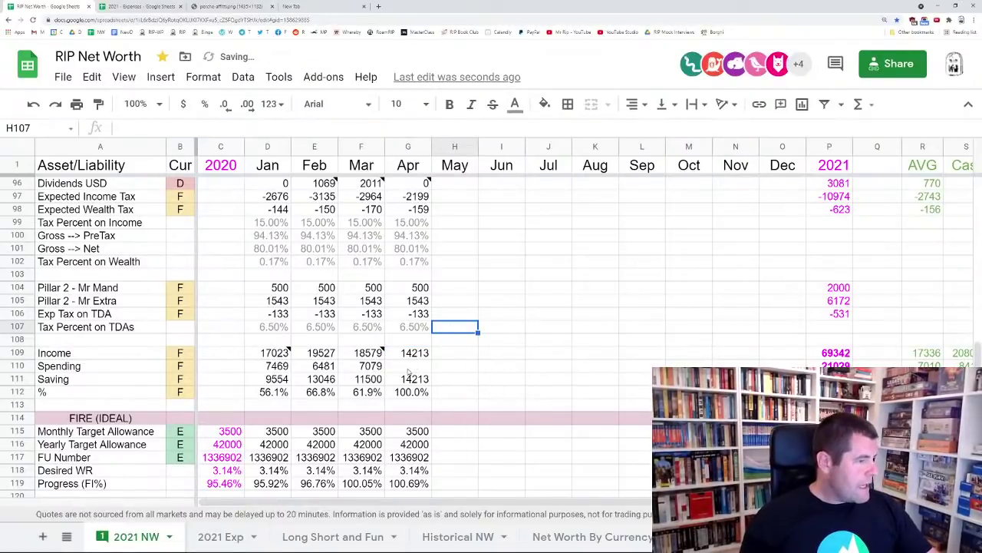
# Copy the April amounts from Housing to OtherExpenses in the 2021 - Expenses spreadsheet into E2:E13 of the 2021 Exp sheet in RIP Net Worth
pyautogui.click(412, 371)
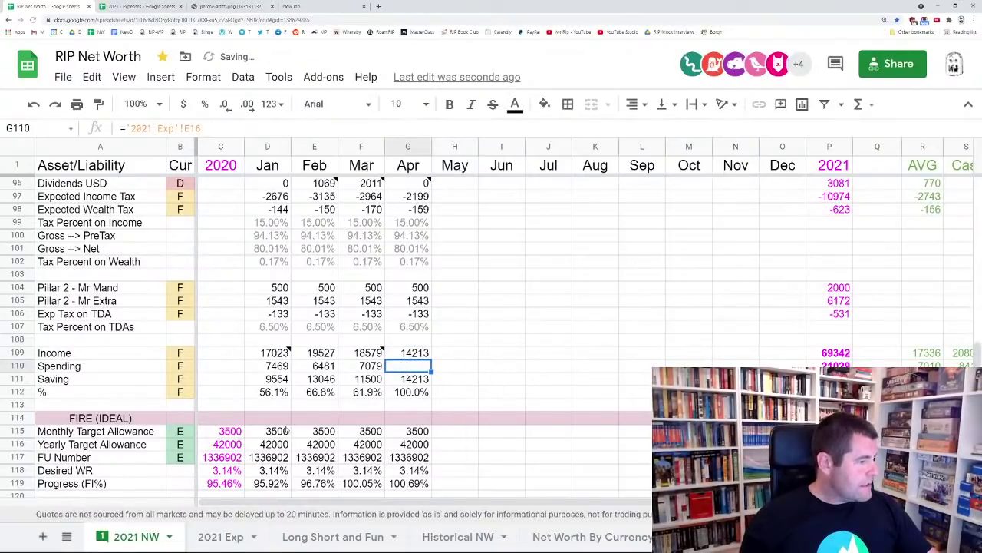
pyautogui.click(252, 535)
pyautogui.scroll(5, 263, 268)
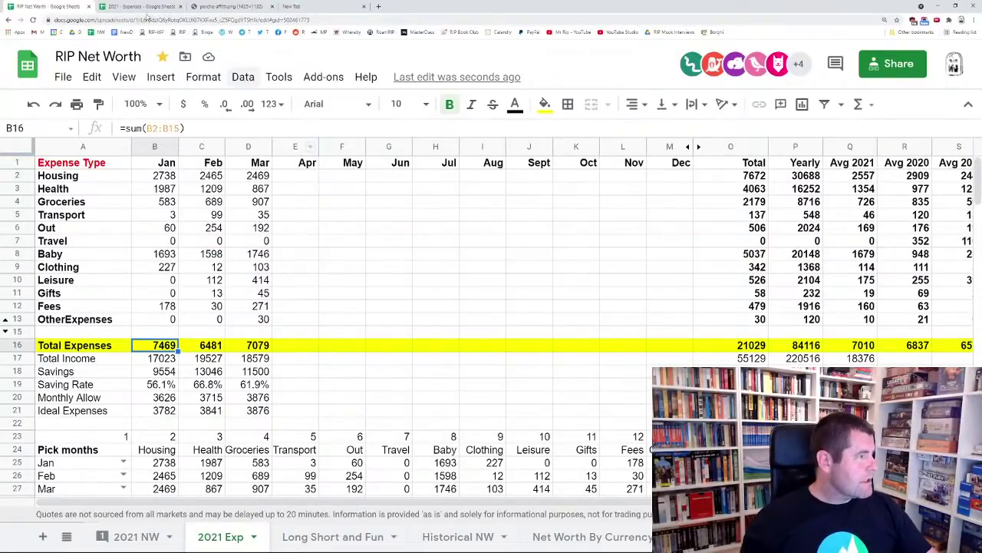
pyautogui.hotkey('ctrl', 'Tab')
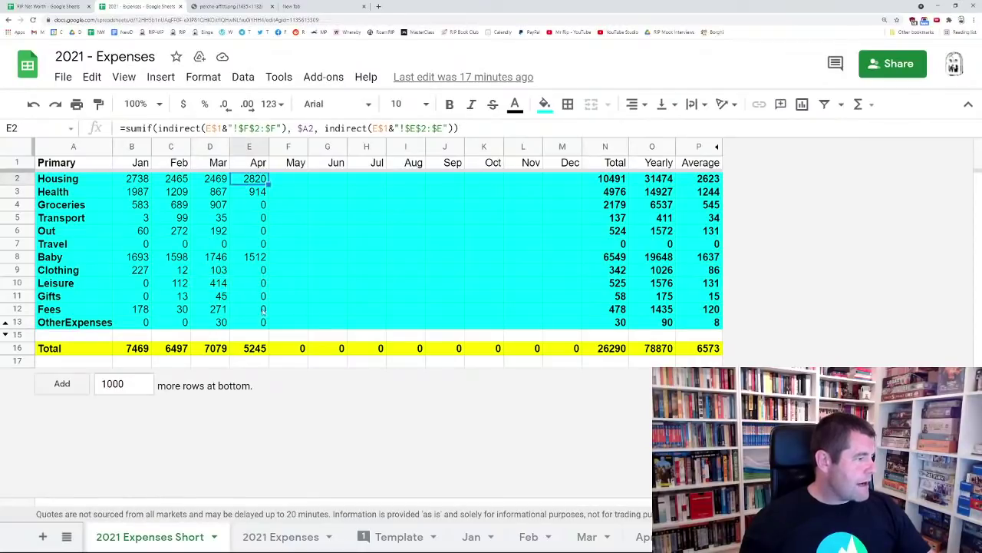
pyautogui.keyDown('shift'); pyautogui.click(259, 323); pyautogui.keyUp('shift')
pyautogui.hotkey('ctrl', 'c')
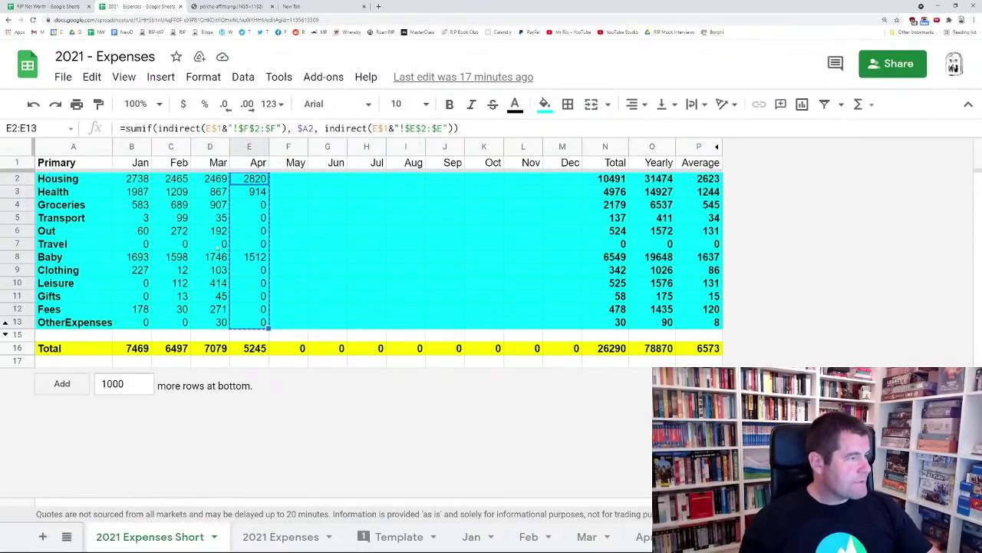
pyautogui.click(61, 6)
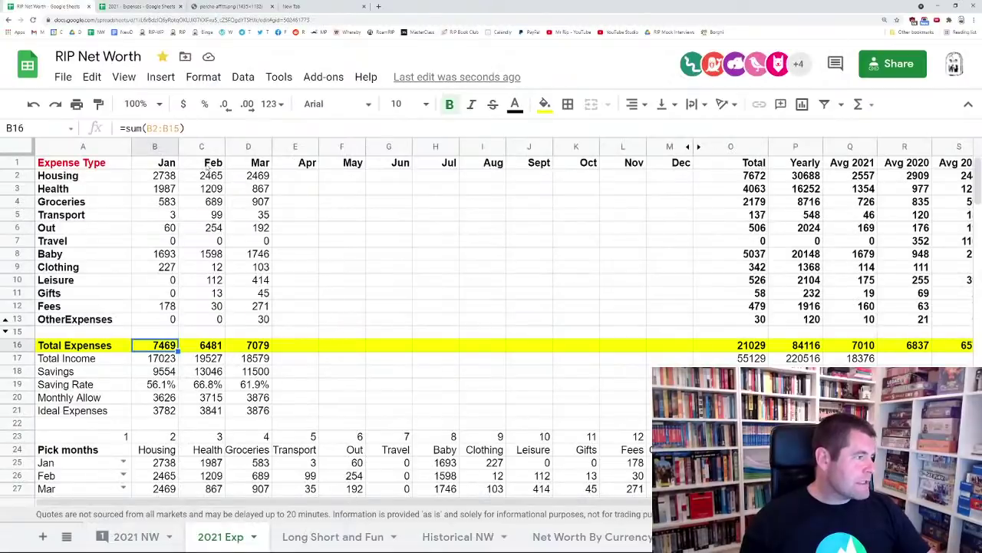
pyautogui.click(295, 178)
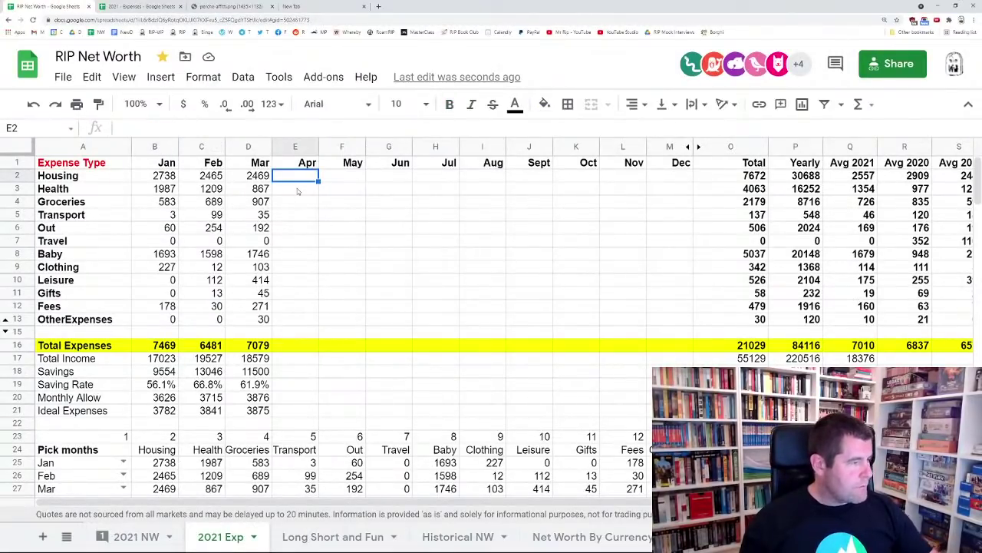
pyautogui.hotkey('ctrl', 'v')
# Copy the March summary formulas from Total Expenses to Ideal Expenses (D16:D21) into the April cells E16:E21
pyautogui.click(254, 345)
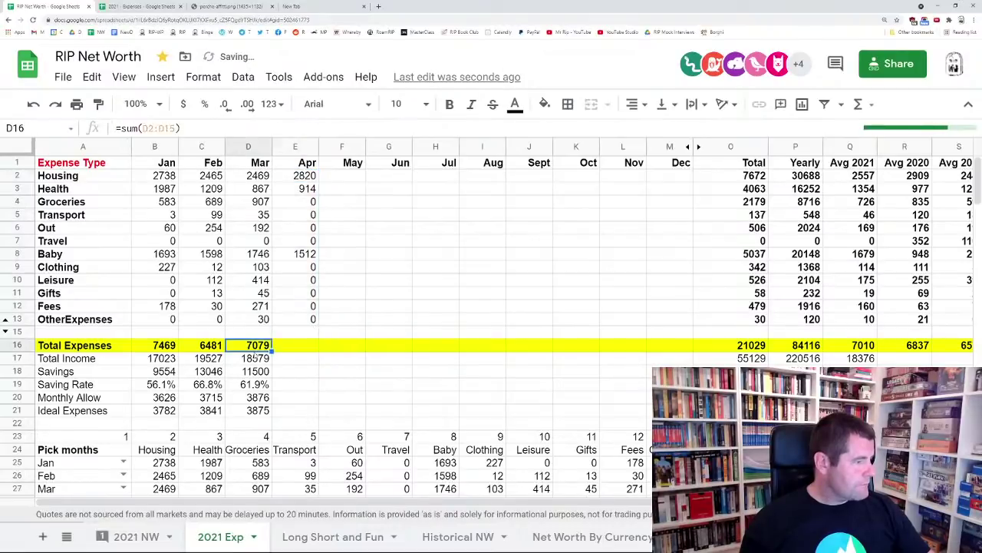
pyautogui.moveTo(253, 346); pyautogui.dragTo(260, 418)
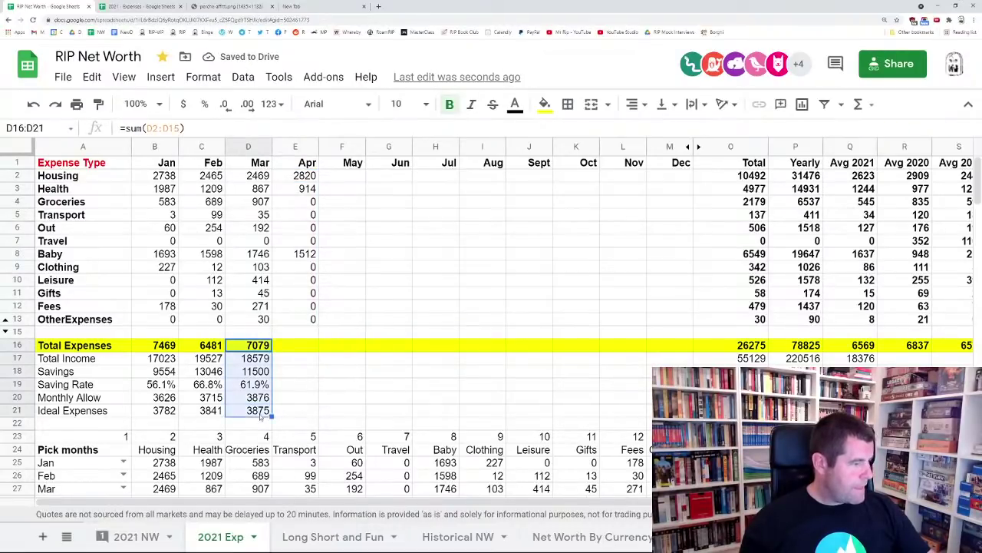
pyautogui.hotkey('ctrl', 'c')
pyautogui.click(304, 347)
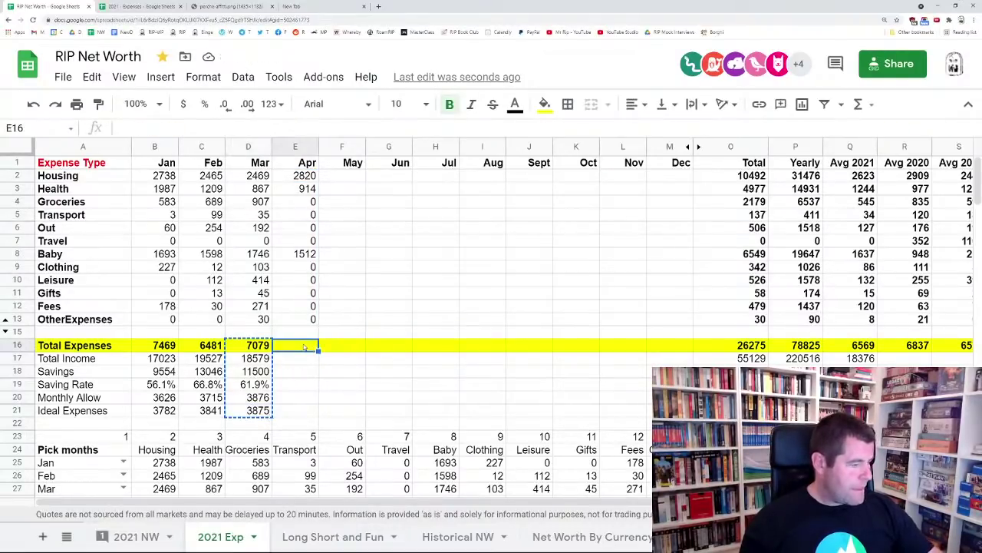
pyautogui.hotkey('ctrl', 'v')
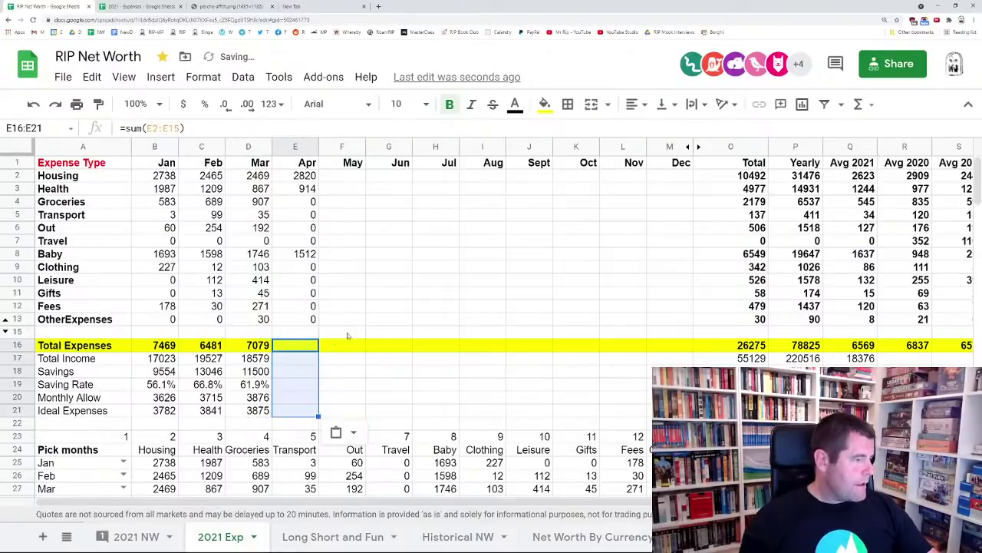
pyautogui.click(305, 347)
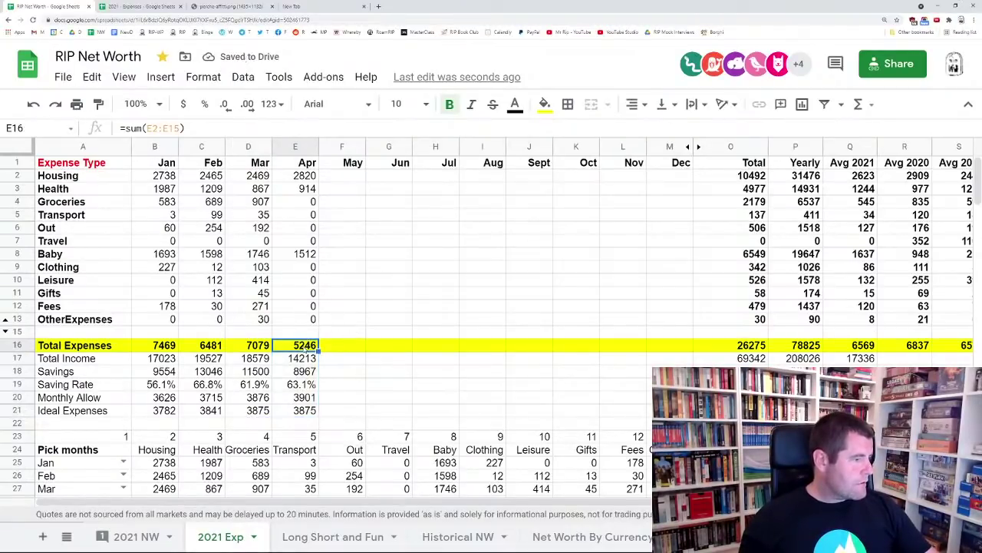
# In the 2021 NW sheet, set the April Monthly Target Allowance in G115 to 4000
pyautogui.click(136, 536)
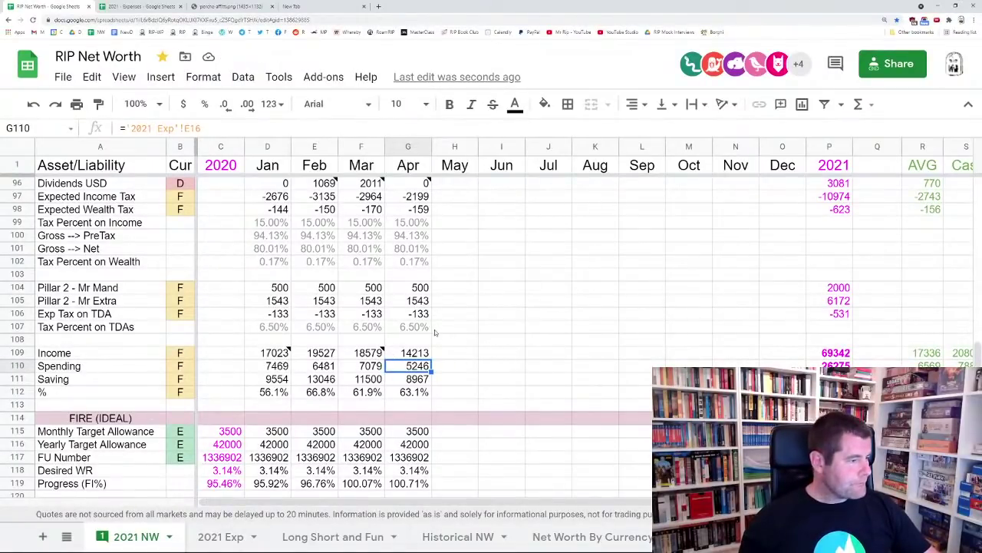
pyautogui.scroll(-3, 434, 332)
pyautogui.click(404, 381)
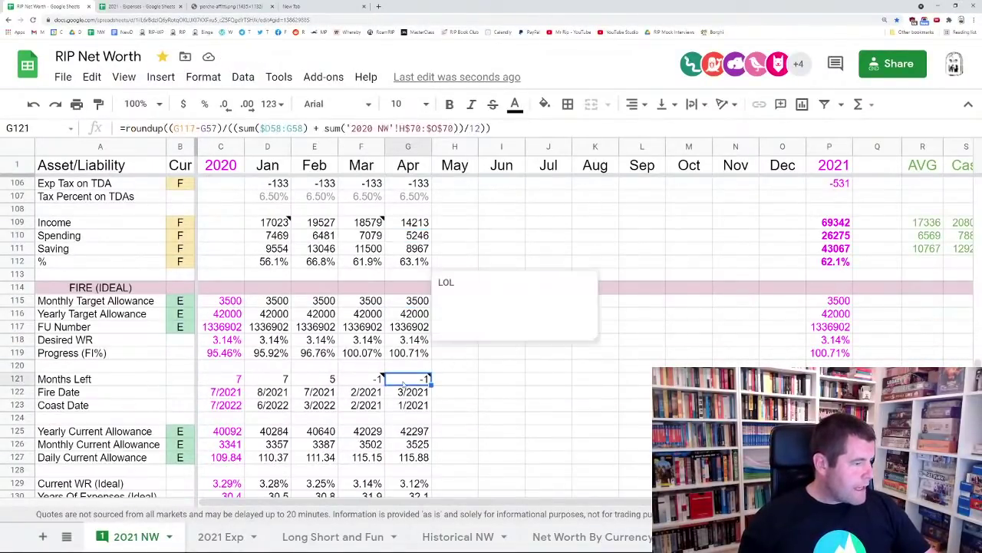
pyautogui.click(415, 302)
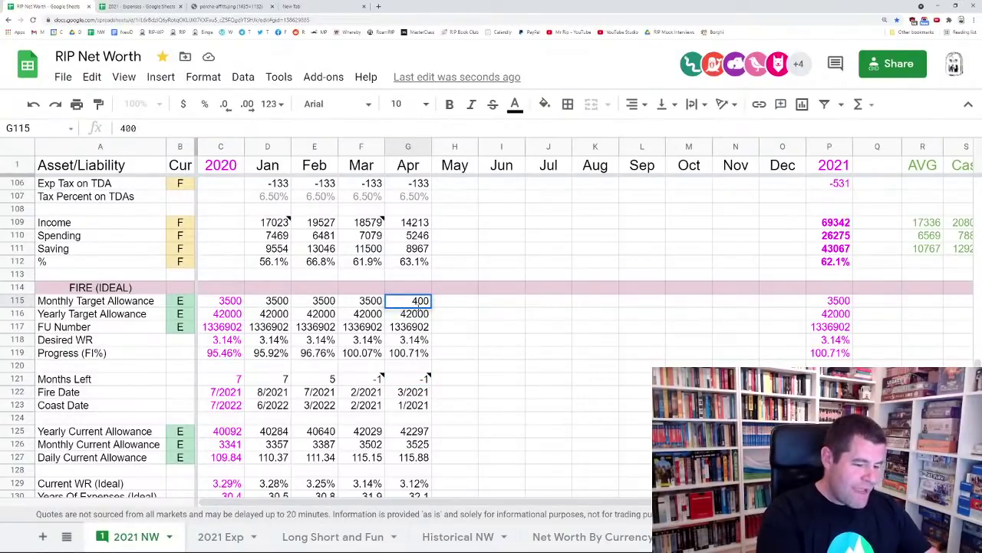
pyautogui.write('0')
pyautogui.press('Return')
# Clear the LOL note from the April Months Left cell G121
pyautogui.press('Down')
pyautogui.press('Down')
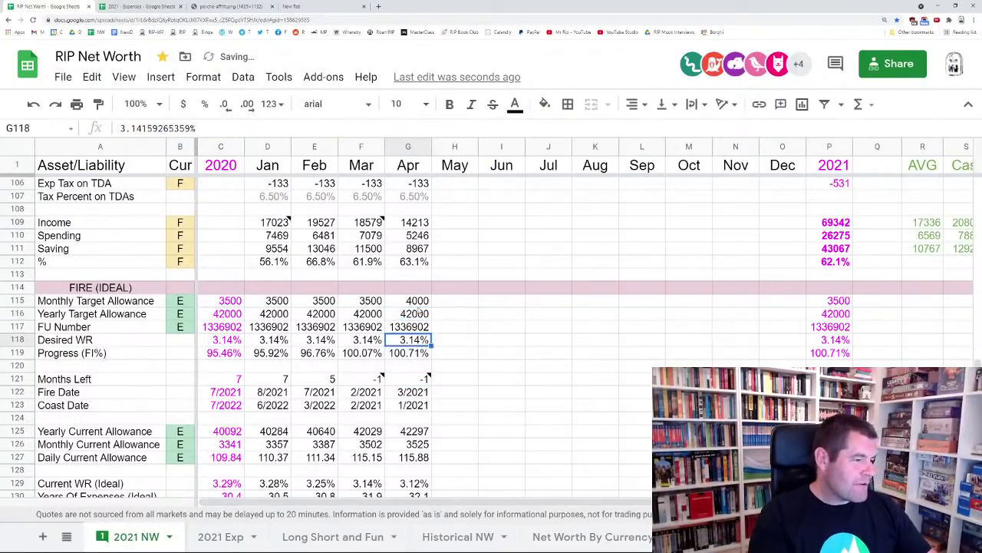
pyautogui.press('Down')
pyautogui.press('Down')
pyautogui.press('Down')
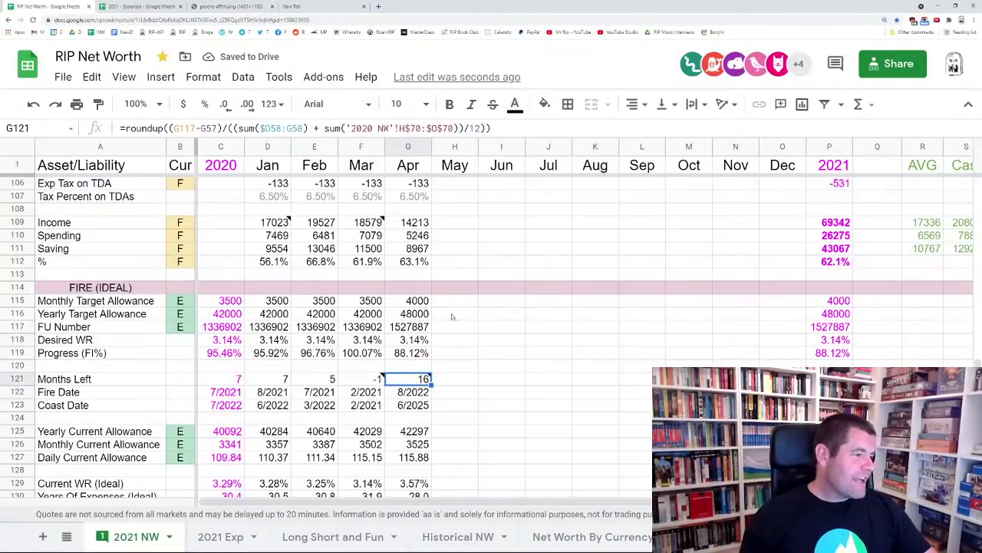
pyautogui.moveTo(426, 380)
pyautogui.doubleClick(460, 385)
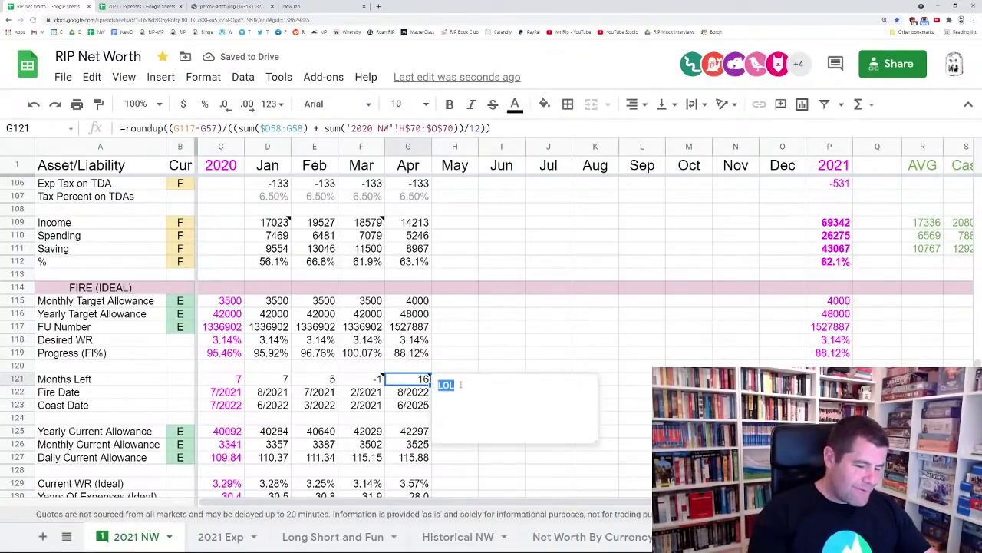
pyautogui.press('BackSpace')
pyautogui.click(453, 353)
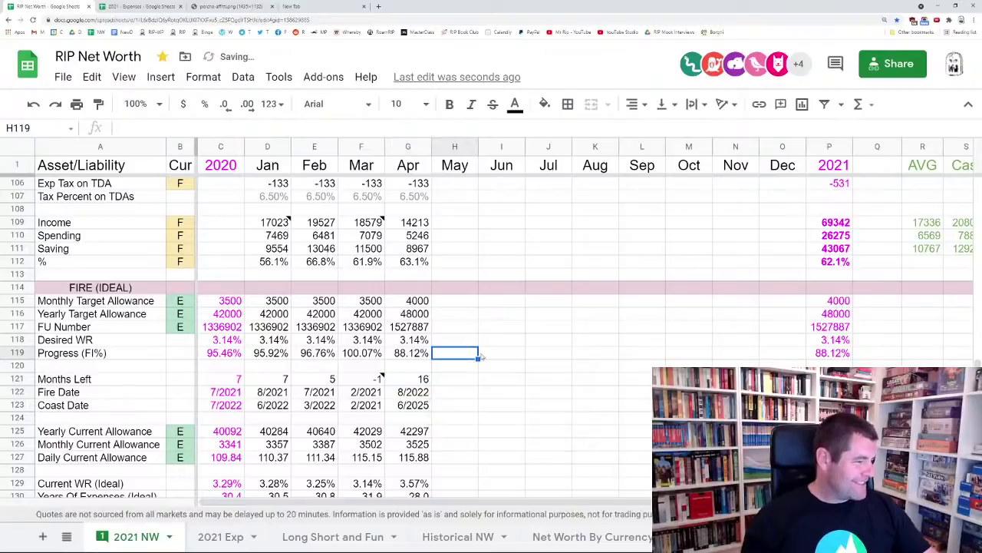
# Clear the note listing referral, coaching and donation earnings from the April Blog Income cell G95
pyautogui.click(418, 302)
pyautogui.scroll(-9, 426, 338)
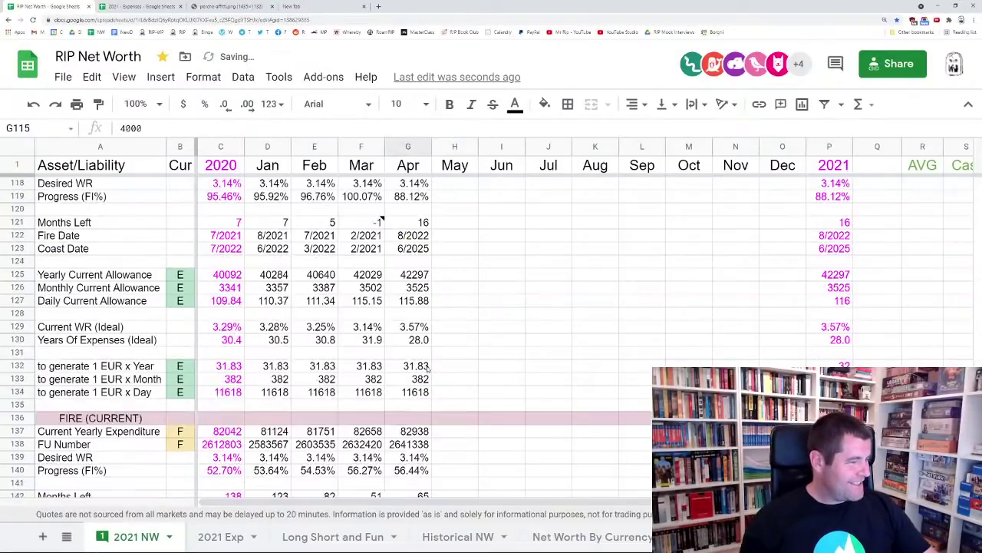
pyautogui.scroll(3, 430, 362)
pyautogui.scroll(10, 430, 362)
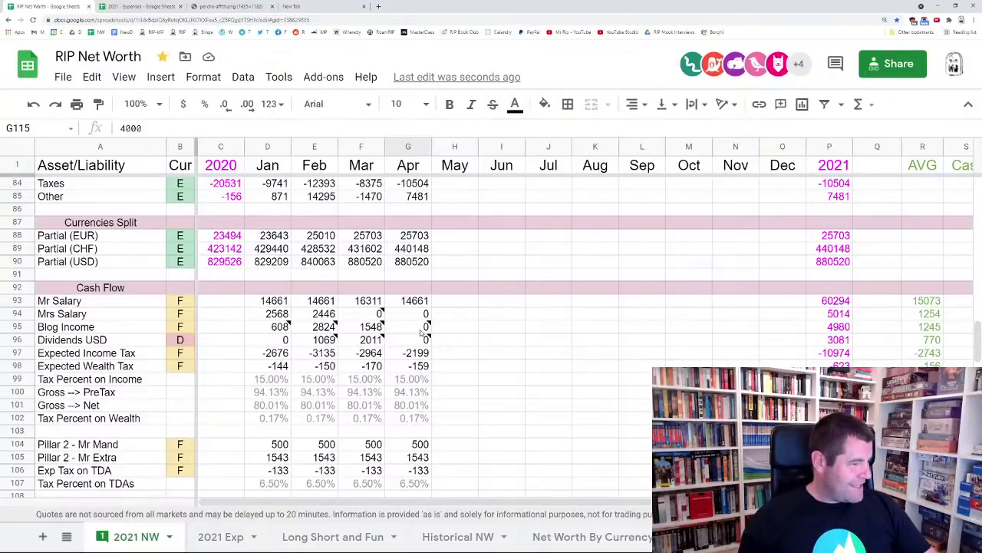
pyautogui.click(421, 331)
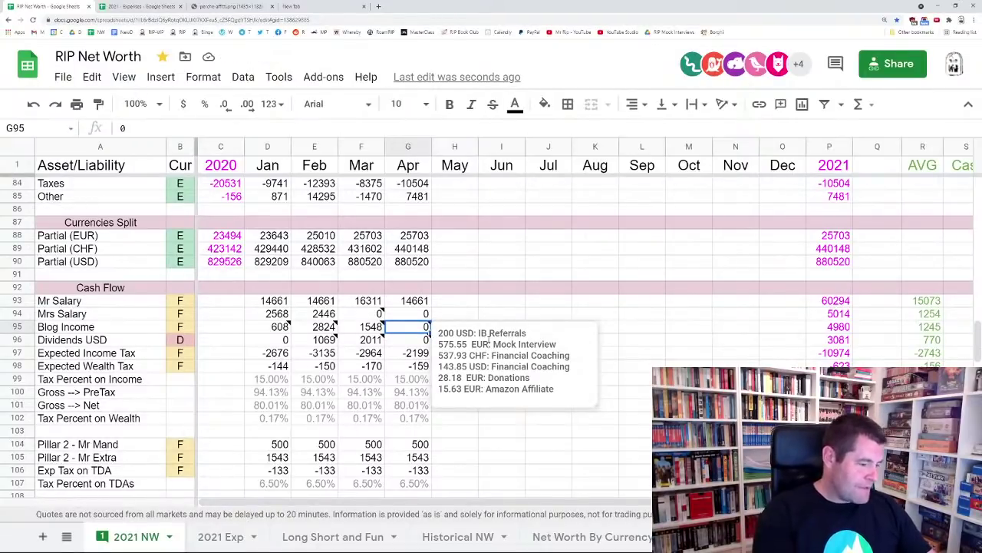
pyautogui.hotkey('ctrl', 'a')
pyautogui.press('BackSpace')
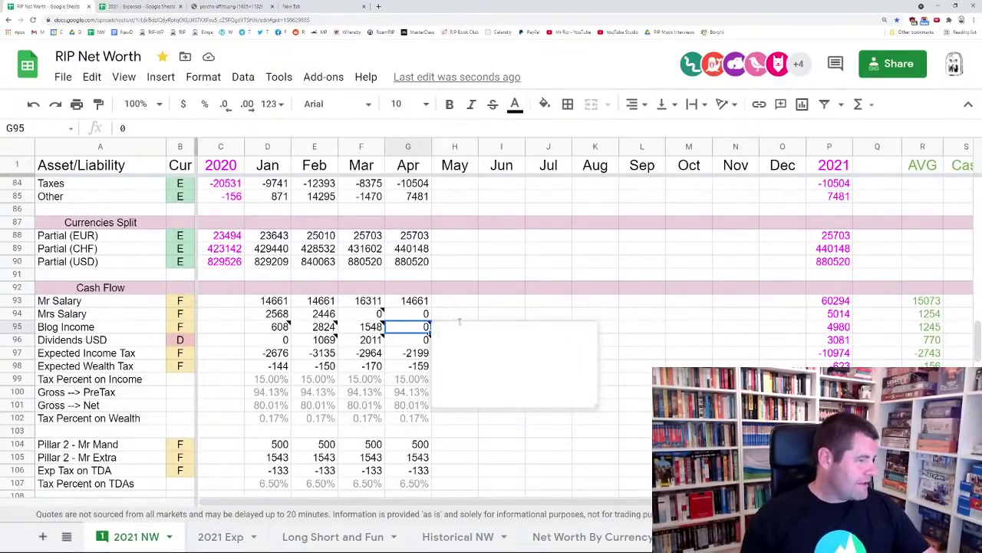
pyautogui.click(412, 341)
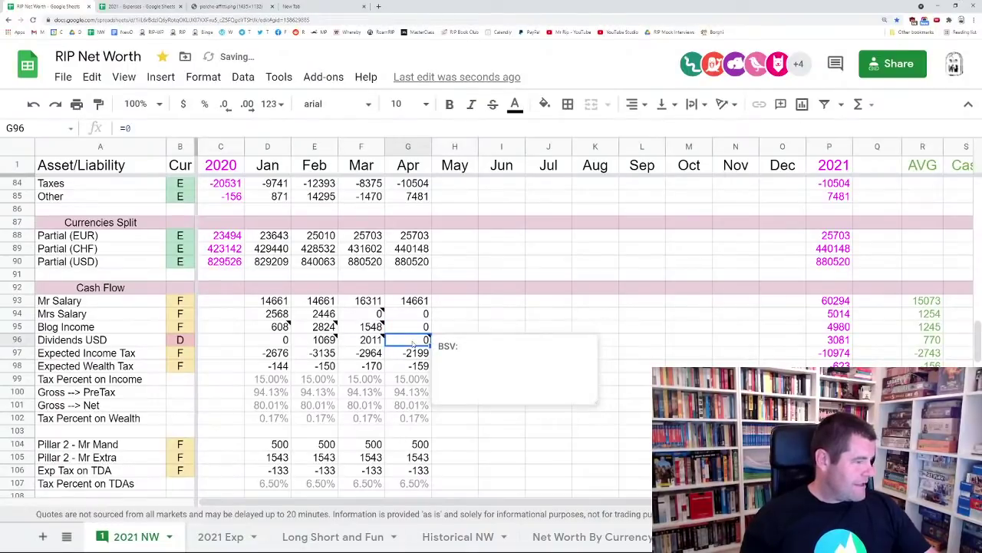
pyautogui.click(505, 277)
# Freeze the March EURCHF, EURUSD and USDCHF rates in F76:F78 by replacing their GoogleFinance formulas with plain values
pyautogui.scroll(5, 505, 275)
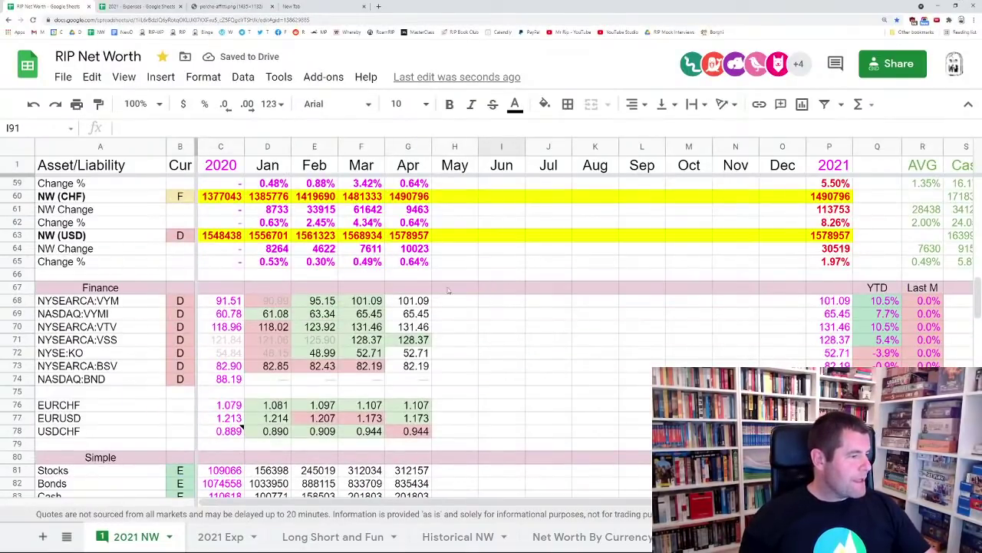
pyautogui.click(379, 407)
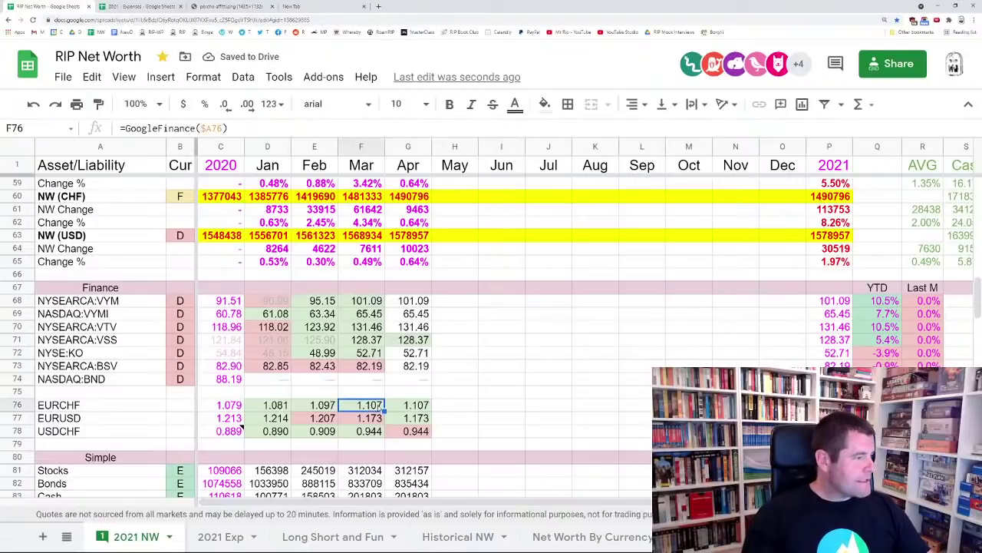
pyautogui.hotkey('ctrl', 'c')
pyautogui.press('Down')
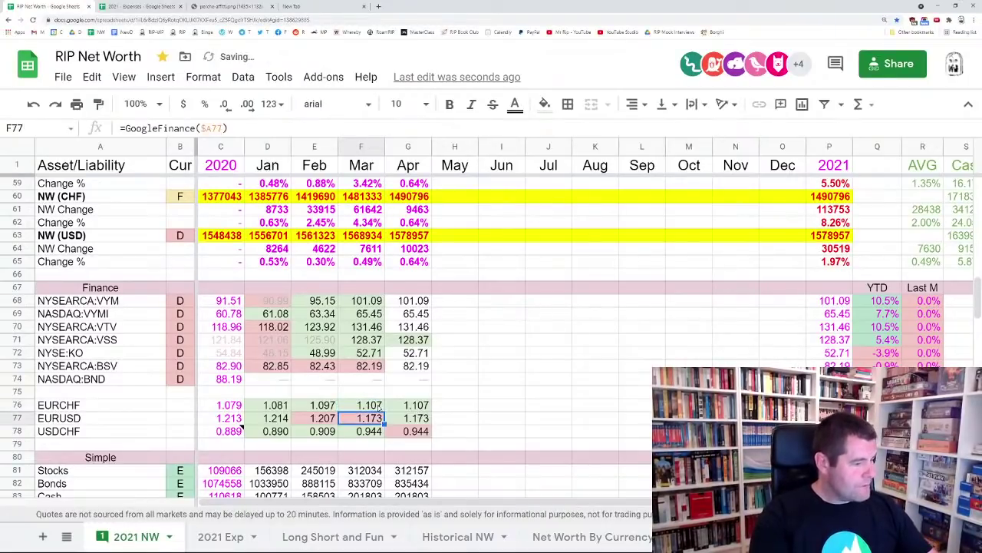
pyautogui.hotkey('ctrl', 'c')
pyautogui.hotkey('ctrl', 'shift', 'v')
pyautogui.press('Down')
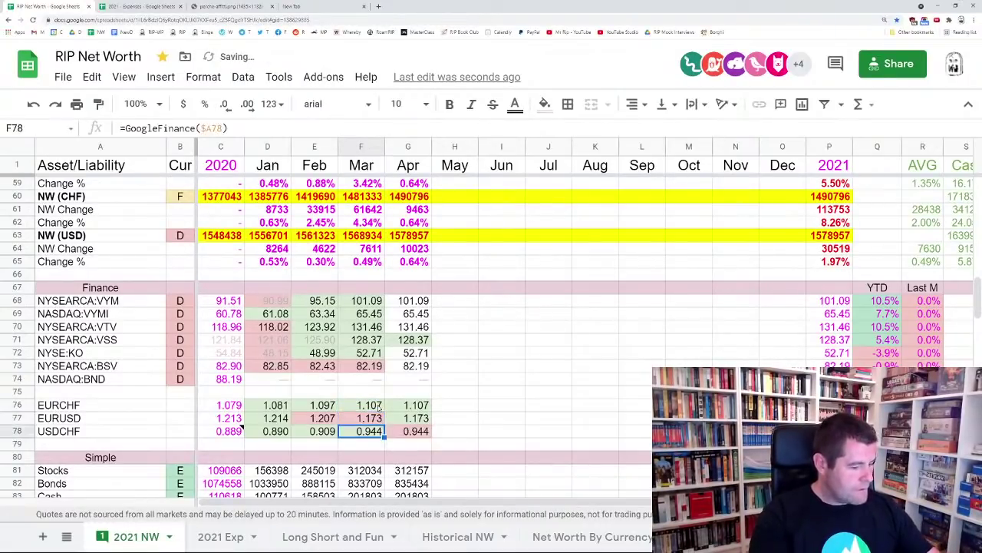
pyautogui.hotkey('ctrl', 'c')
pyautogui.hotkey('ctrl', 'shift', 'v')
pyautogui.press('Up')
pyautogui.press('Up')
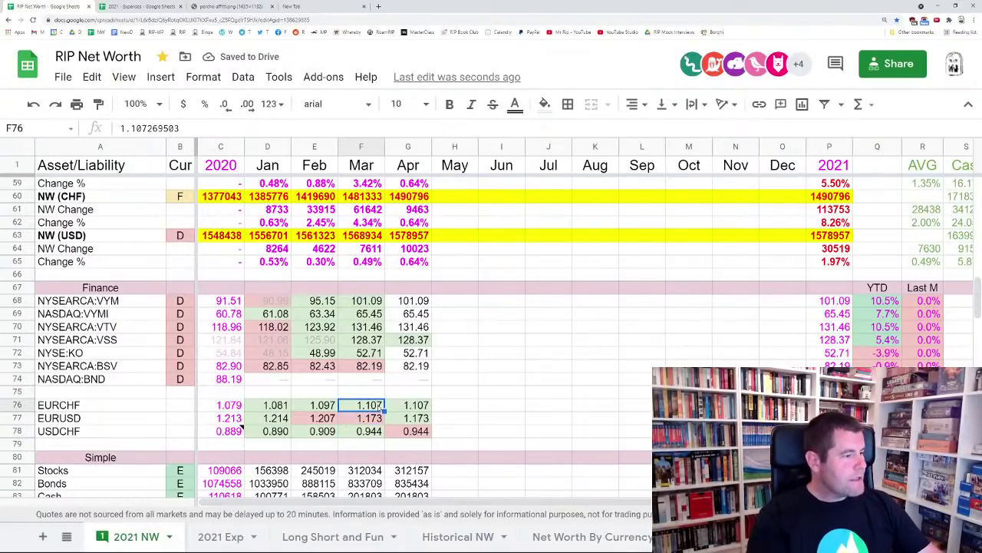
pyautogui.press('Right')
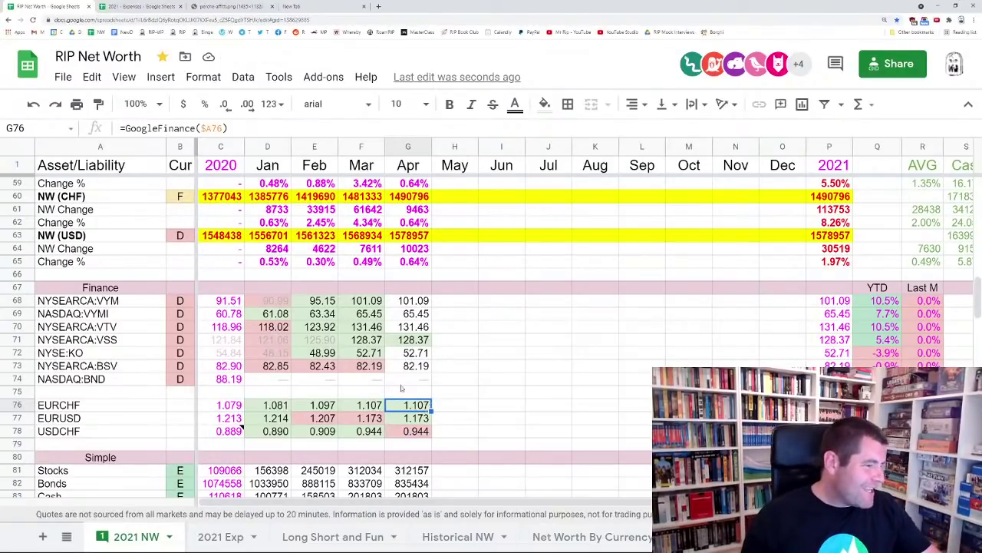
# Freeze the March security prices from VYM to BSV in F68:F73 by replacing their GoogleFinance formulas with plain values
pyautogui.click(368, 304)
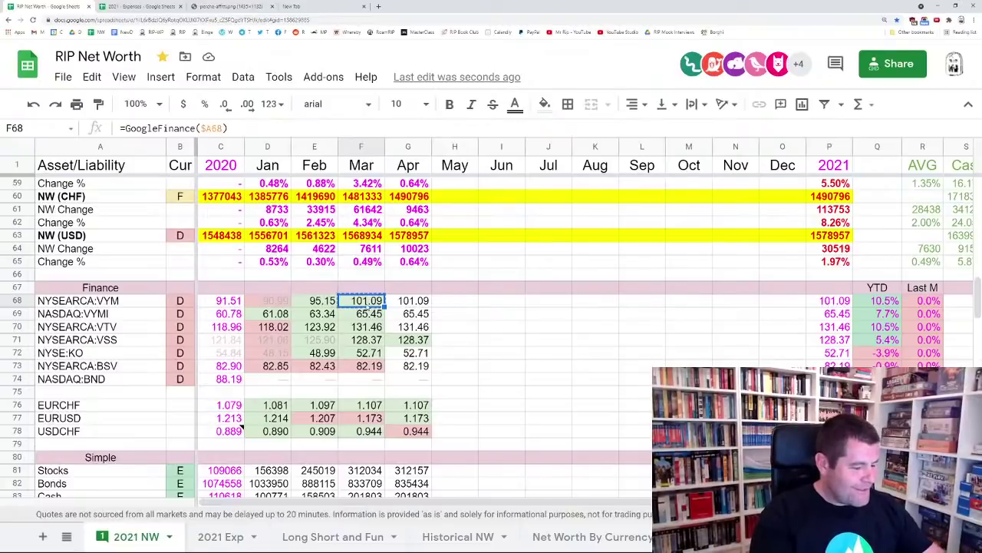
pyautogui.press('Down')
pyautogui.press('Down')
pyautogui.hotkey('ctrl', 'v')
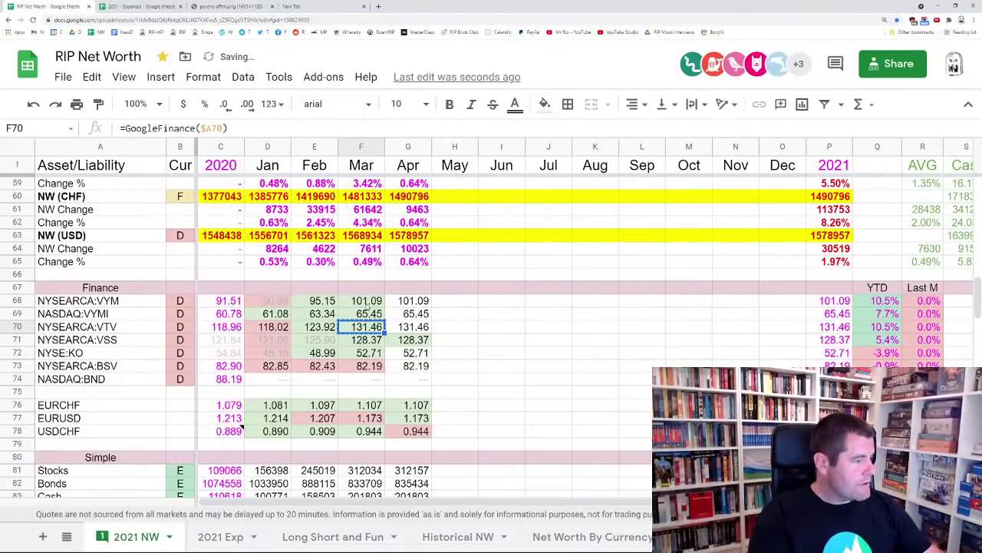
pyautogui.hotkey('ctrl', 'shift', 'v')
pyautogui.press('Down')
pyautogui.hotkey('ctrl', 'c')
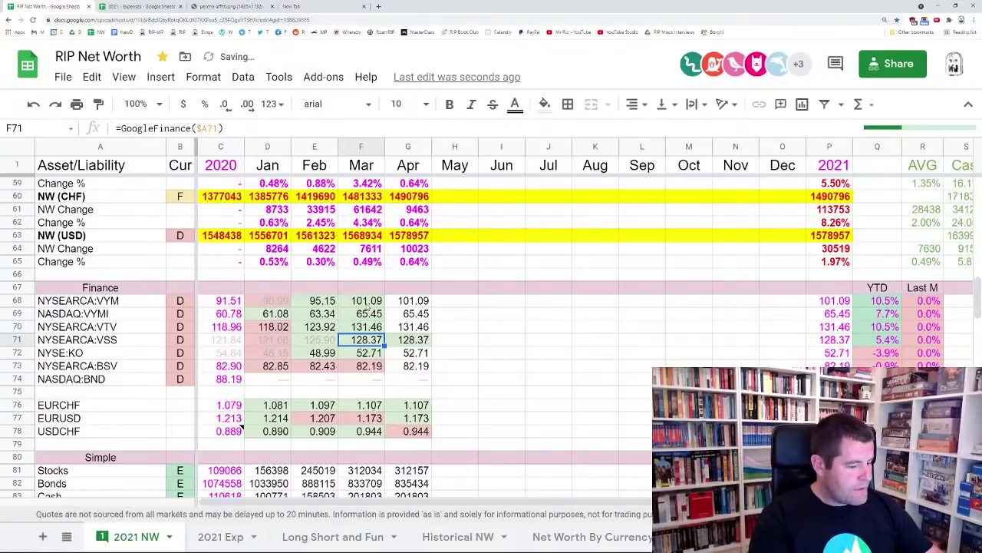
pyautogui.hotkey('ctrl', 'shift', 'v')
pyautogui.press('Down')
pyautogui.hotkey('ctrl', 'c')
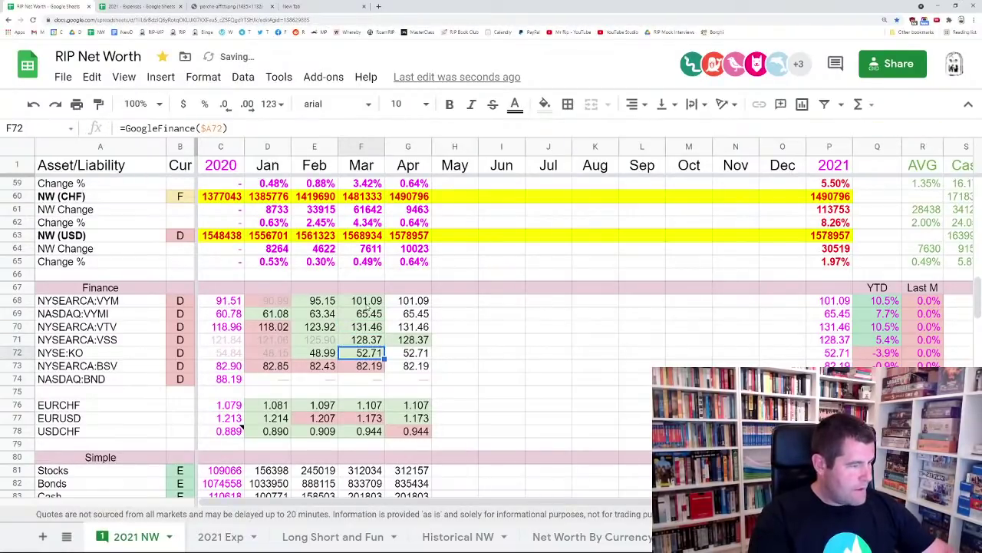
pyautogui.hotkey('ctrl', 'shift', 'v')
pyautogui.press('Down')
pyautogui.hotkey('ctrl', 'c')
pyautogui.hotkey('ctrl', 'shift', 'v')
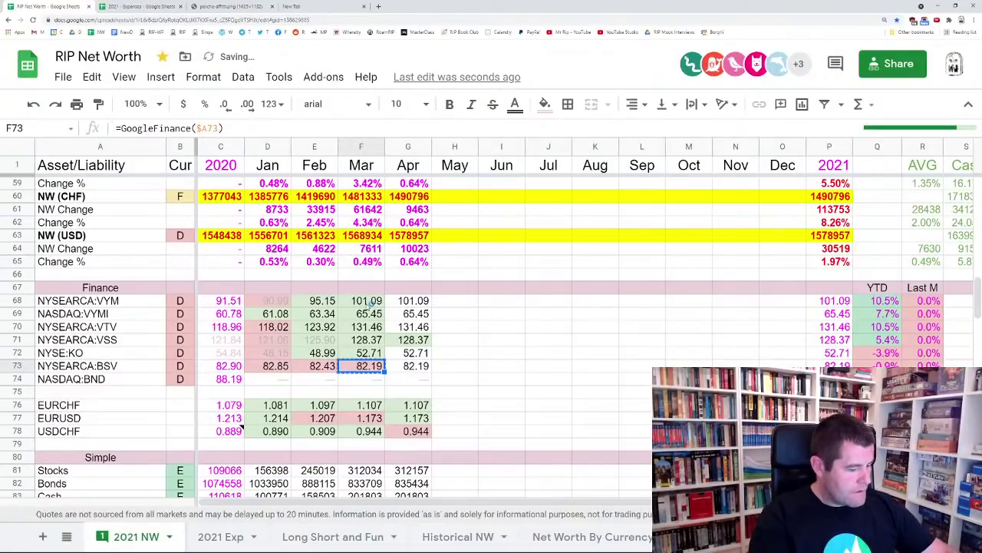
pyautogui.press('Right')
pyautogui.press('Right')
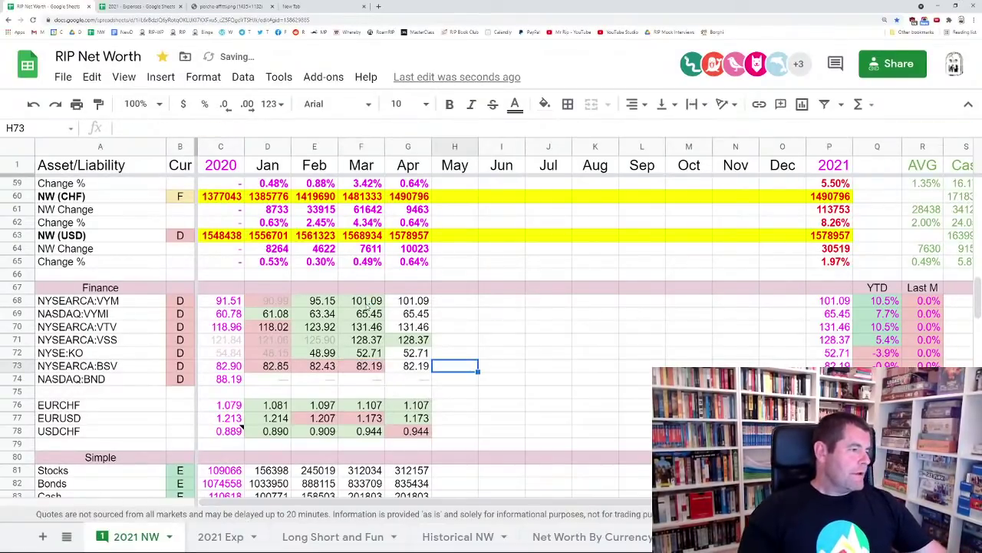
# Subtract a further 2000 in the April Other - CHF formula in G53
pyautogui.scroll(2, 483, 293)
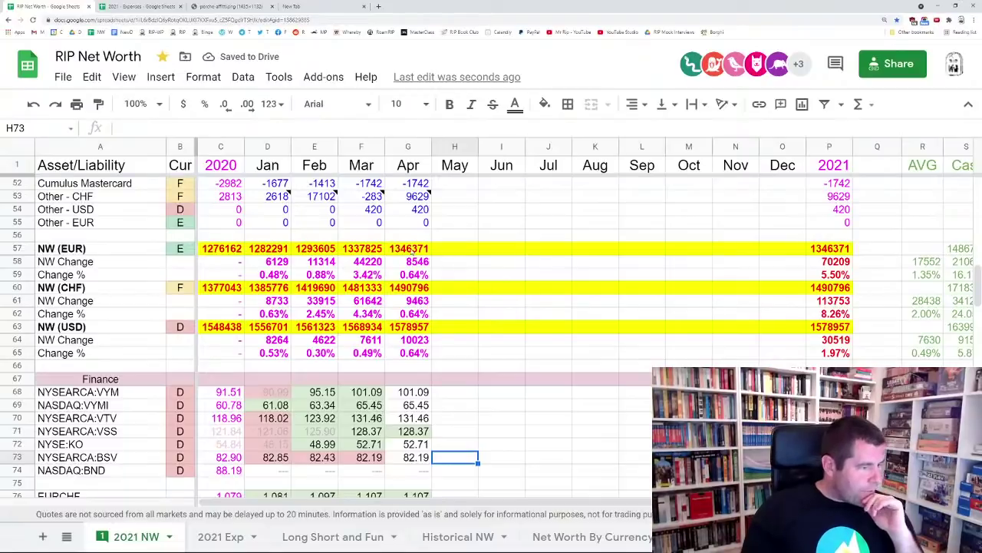
pyautogui.click(408, 248)
pyautogui.scroll(3, 468, 280)
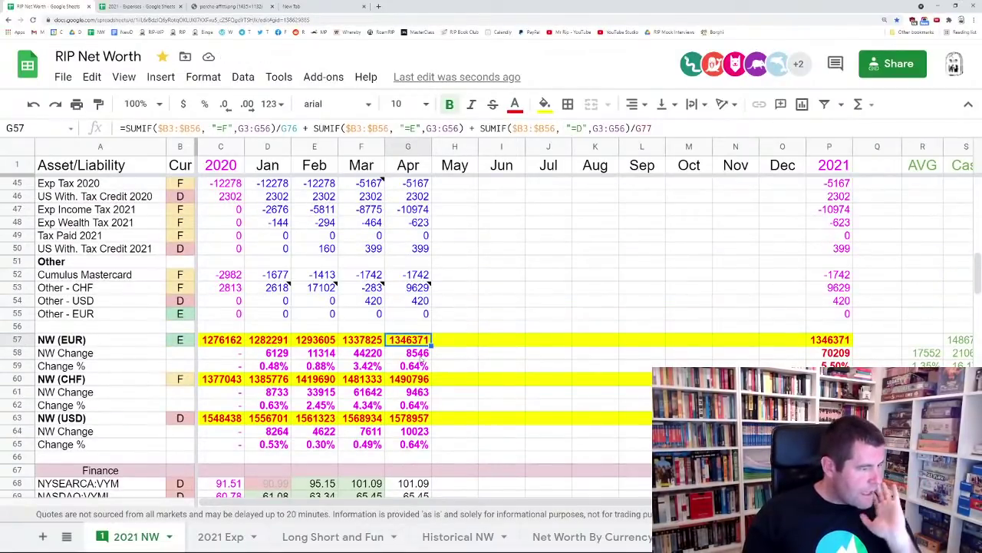
pyautogui.press('Down')
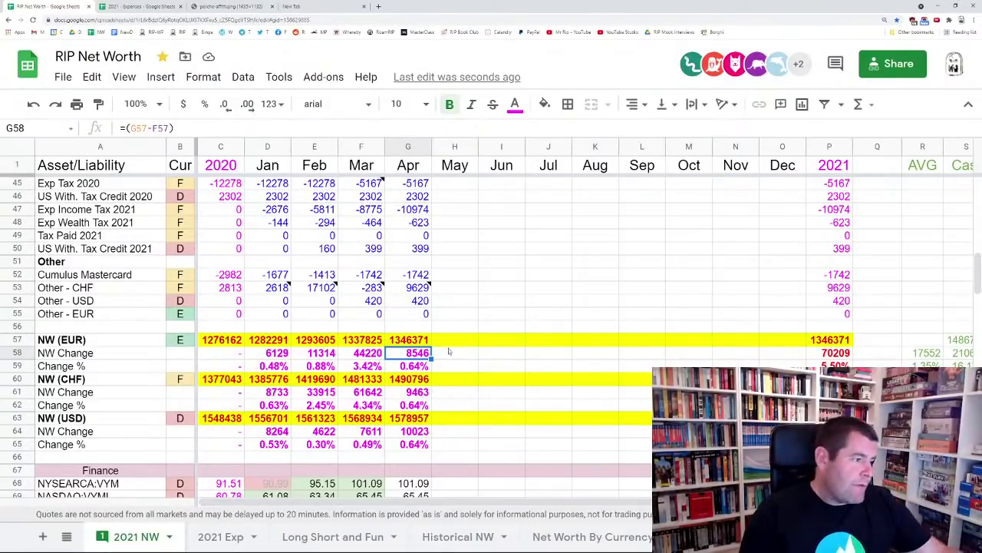
pyautogui.scroll(2, 442, 286)
pyautogui.scroll(-1, 428, 342)
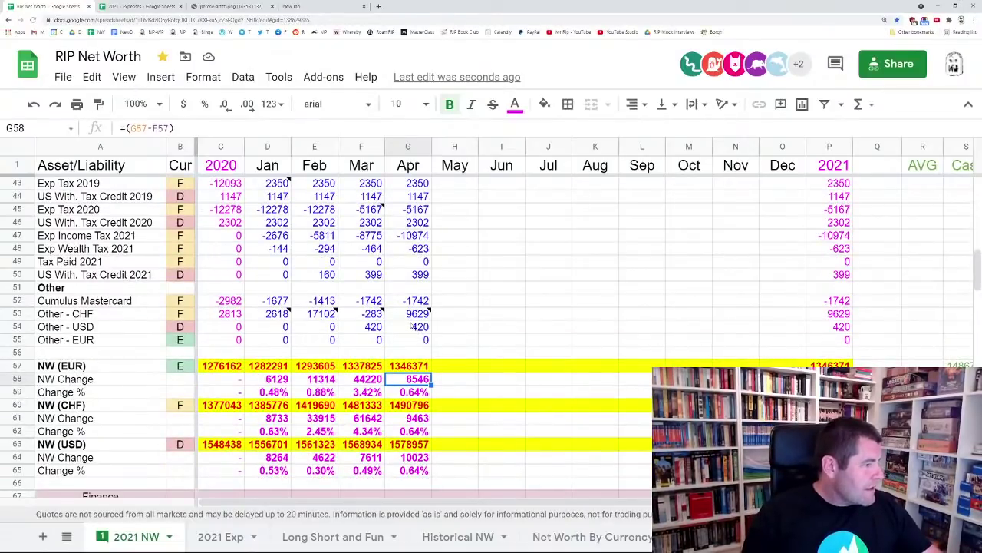
pyautogui.click(409, 324)
pyautogui.click(409, 317)
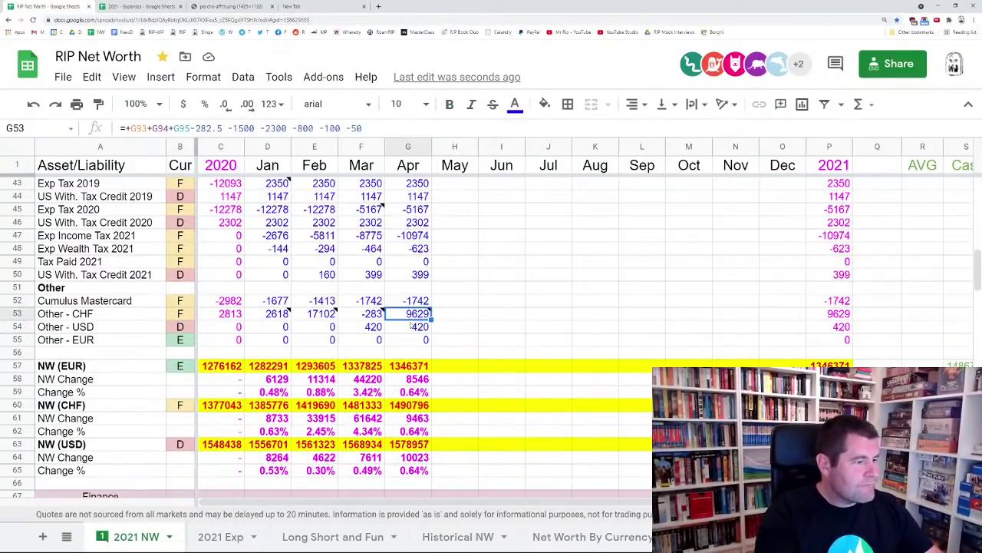
pyautogui.press('Return')
pyautogui.write('-2000')
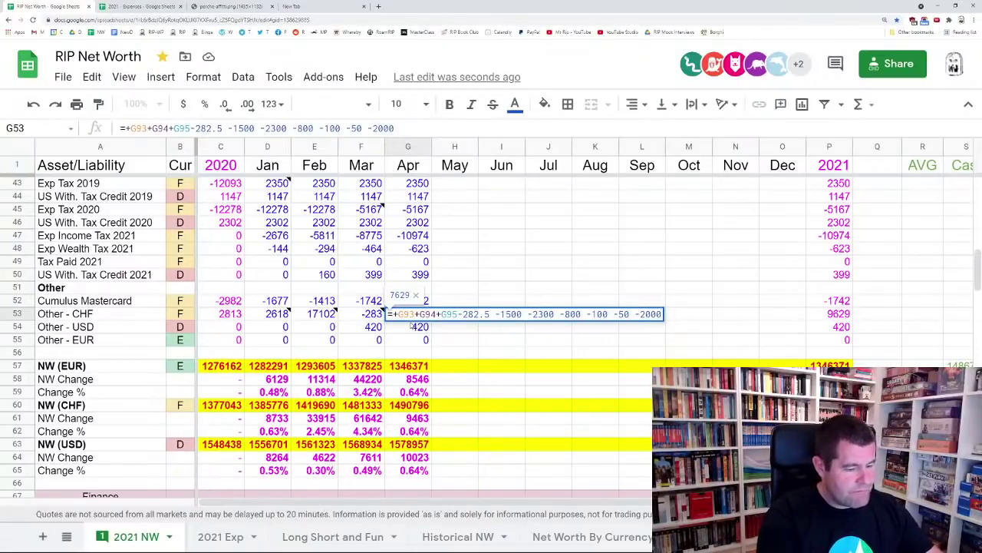
pyautogui.press('Return')
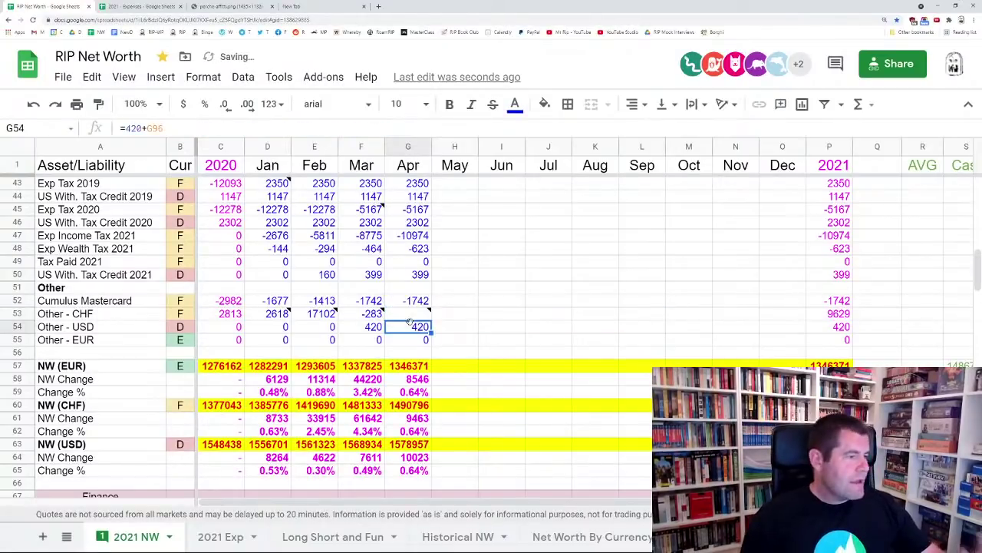
# Examine the April net worth changes in EUR and CHF, the April EURUSD rate formula, and the March CHF change
pyautogui.scroll(-3, 545, 387)
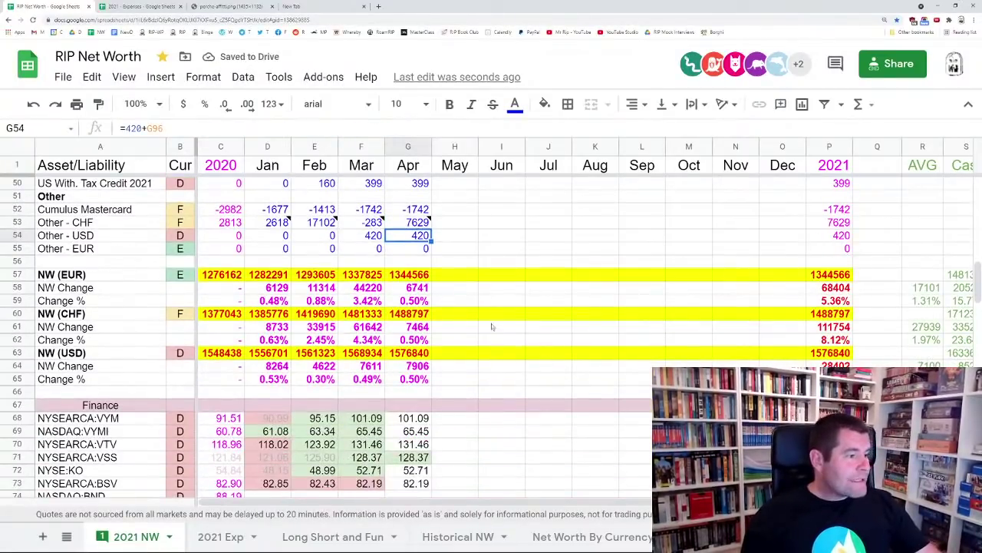
pyautogui.click(421, 291)
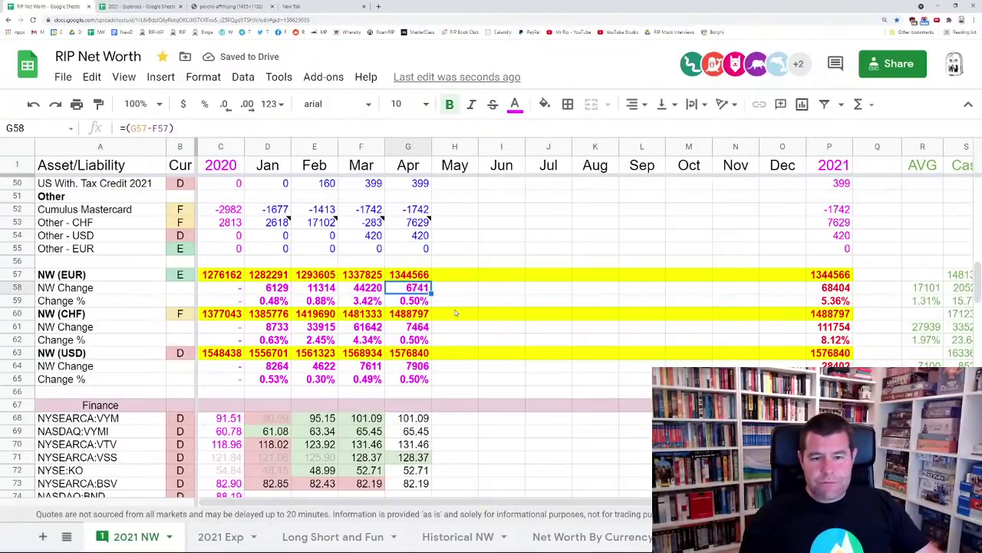
pyautogui.click(419, 328)
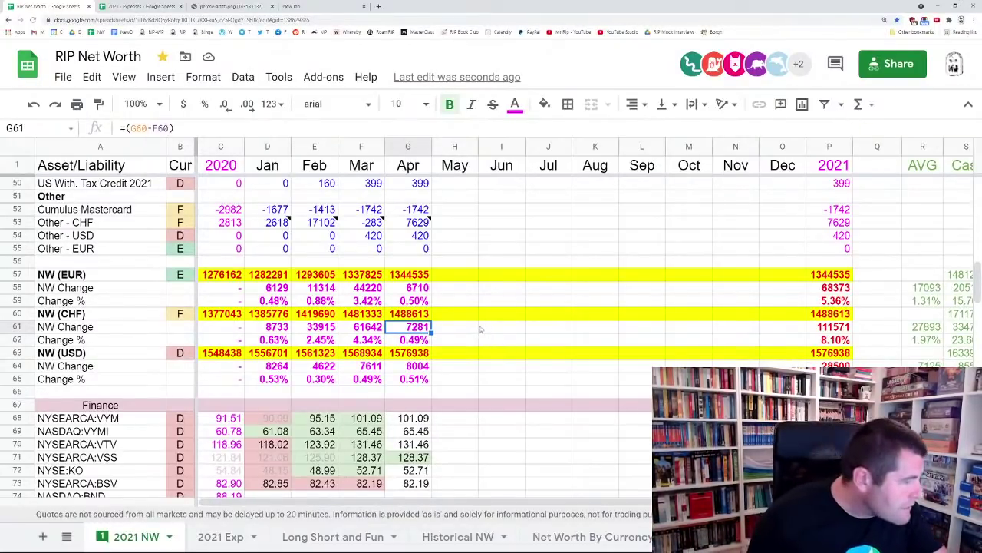
pyautogui.scroll(-3, 477, 333)
pyautogui.click(415, 404)
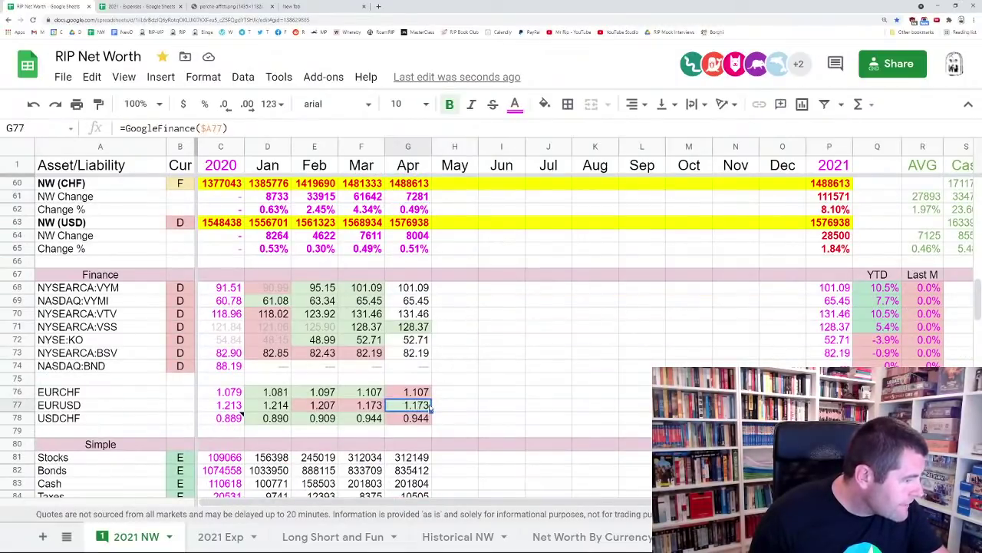
pyautogui.scroll(3, 460, 305)
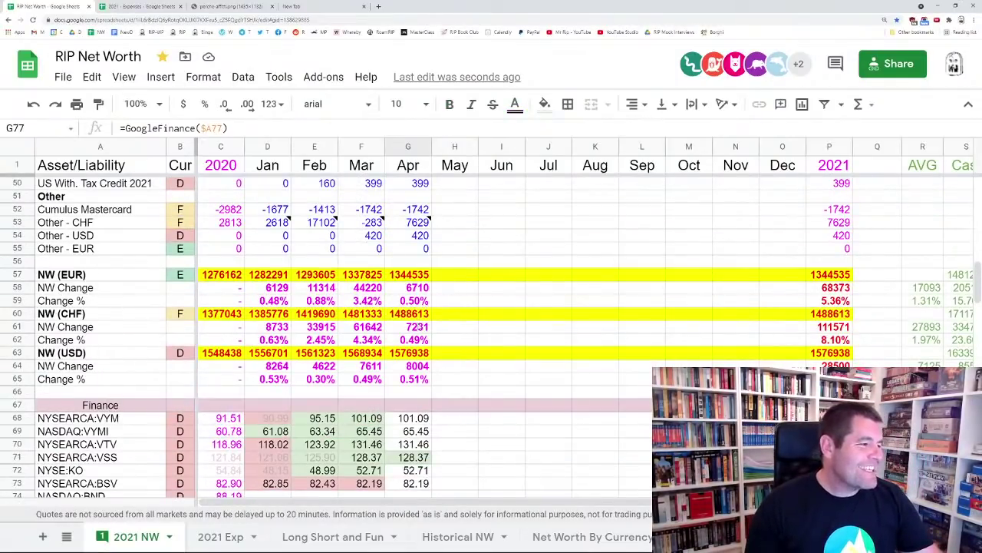
pyautogui.click(411, 326)
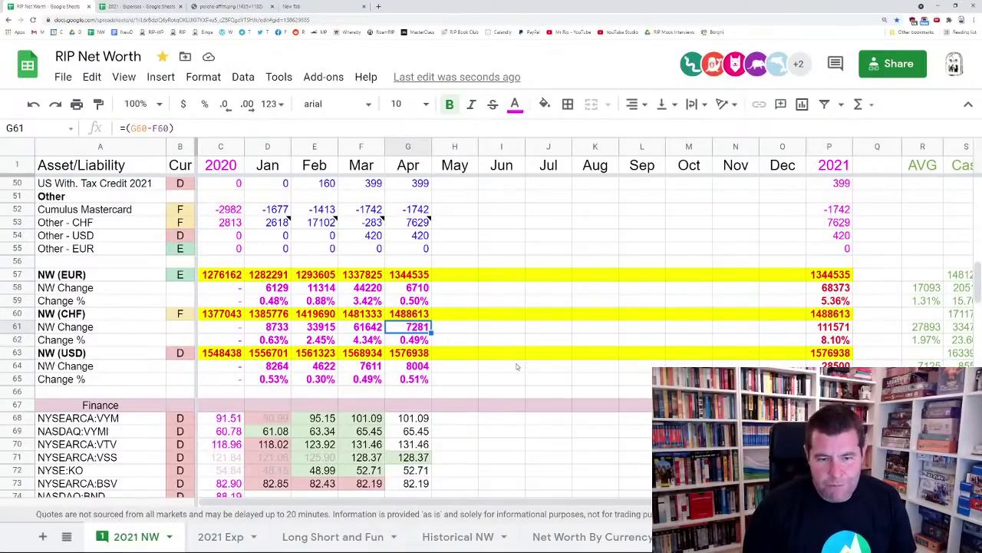
pyautogui.press('Left')
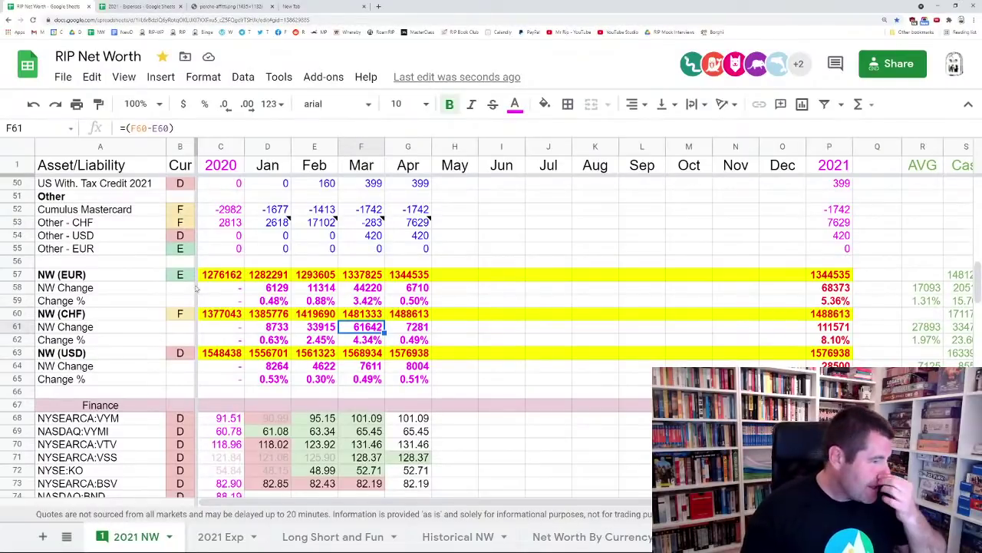
# Review the April balances of the stocks, bonds, cash and taxes sections above the net worth totals
pyautogui.scroll(5, 416, 300)
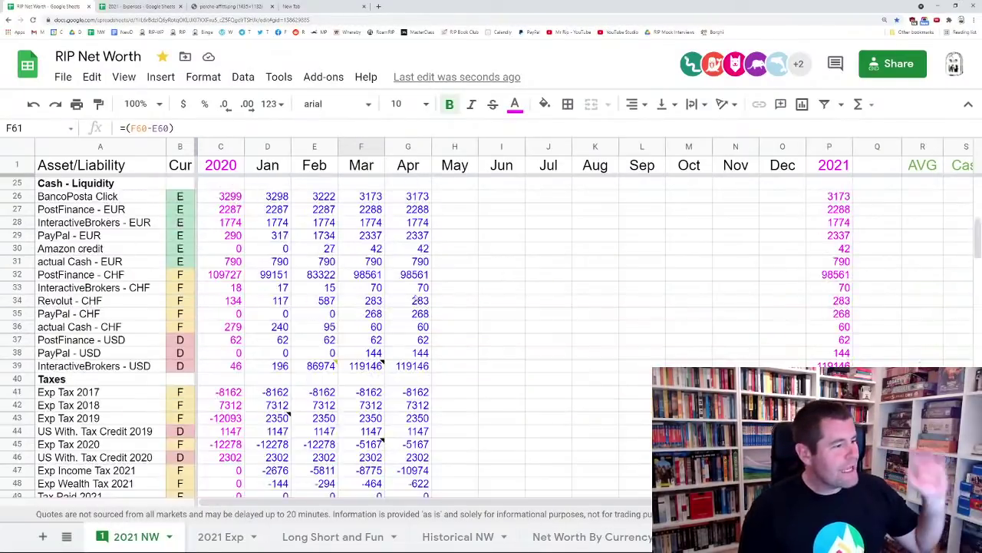
pyautogui.scroll(5, 416, 300)
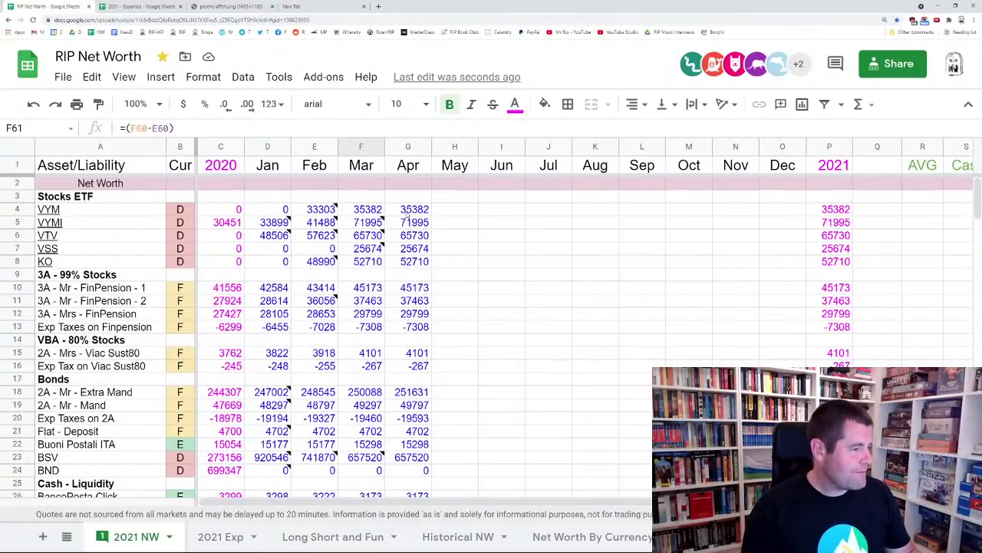
pyautogui.scroll(-4, 408, 216)
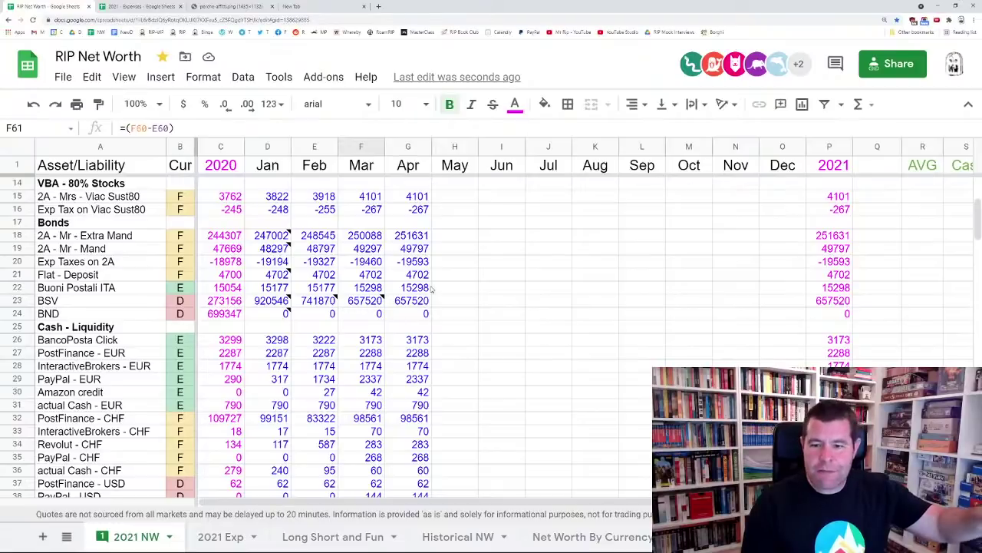
pyautogui.scroll(-8, 259, 369)
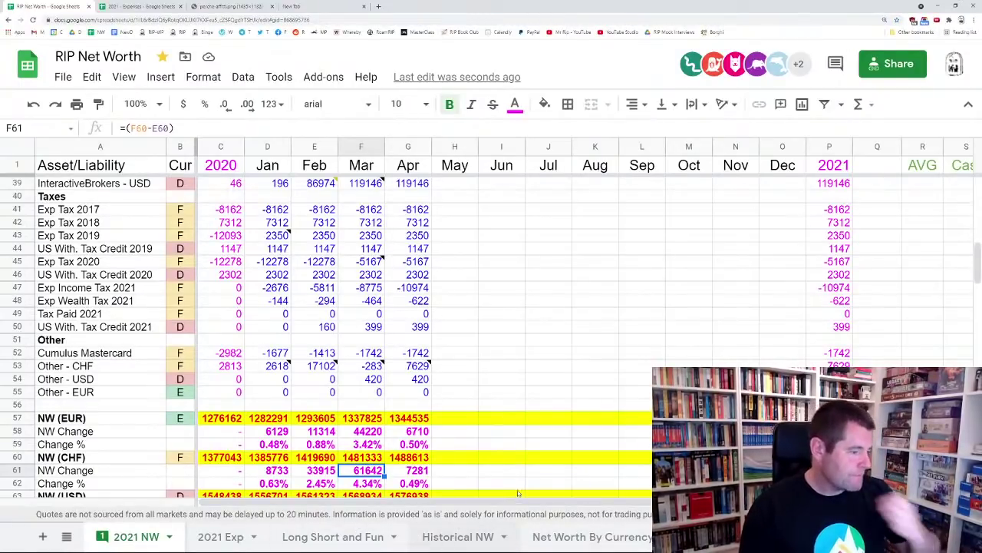
# Open the Historical NW sheet and inspect the 4/2021 row, with the page zoomed out two levels
pyautogui.click(458, 537)
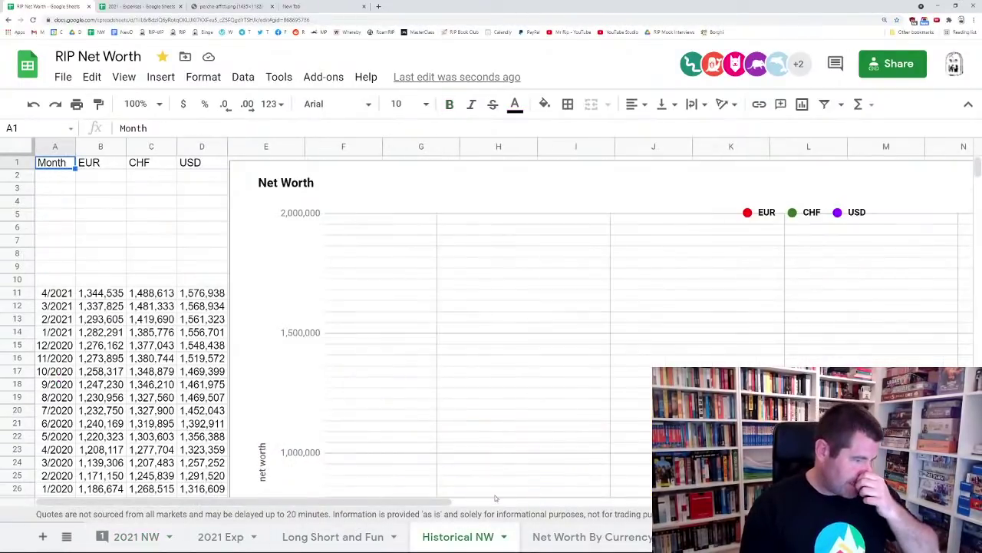
pyautogui.click(65, 294)
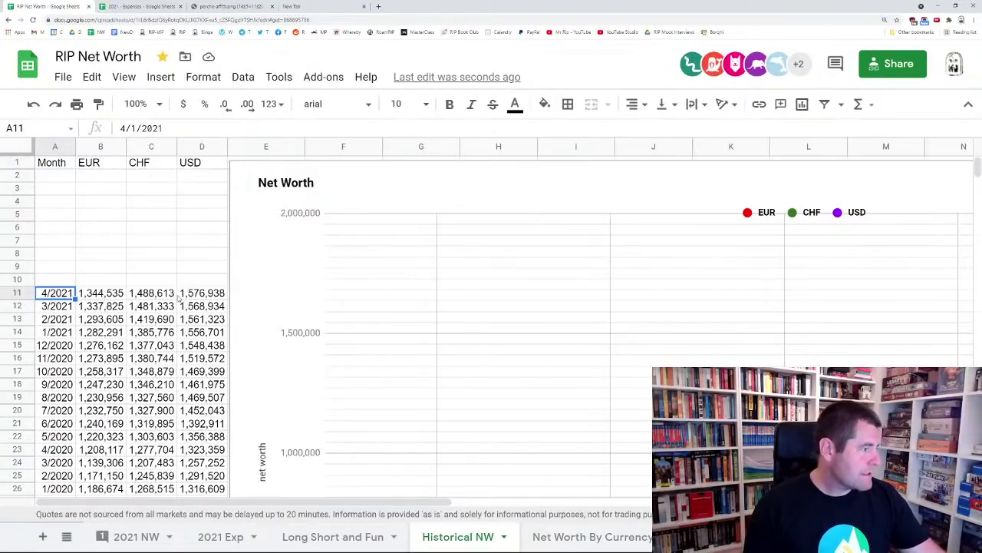
pyautogui.scroll(-2, 178, 299)
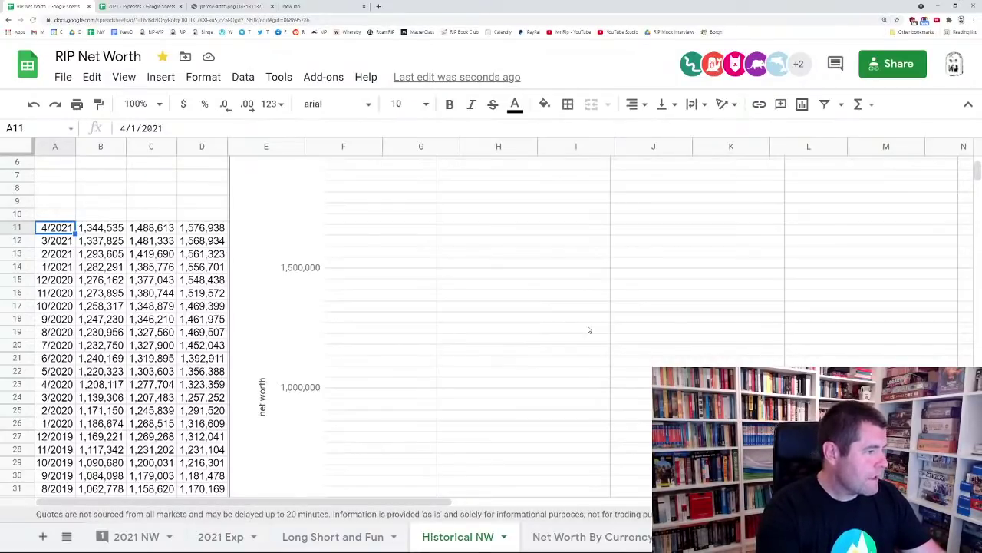
pyautogui.hotkey('ctrl', '-')
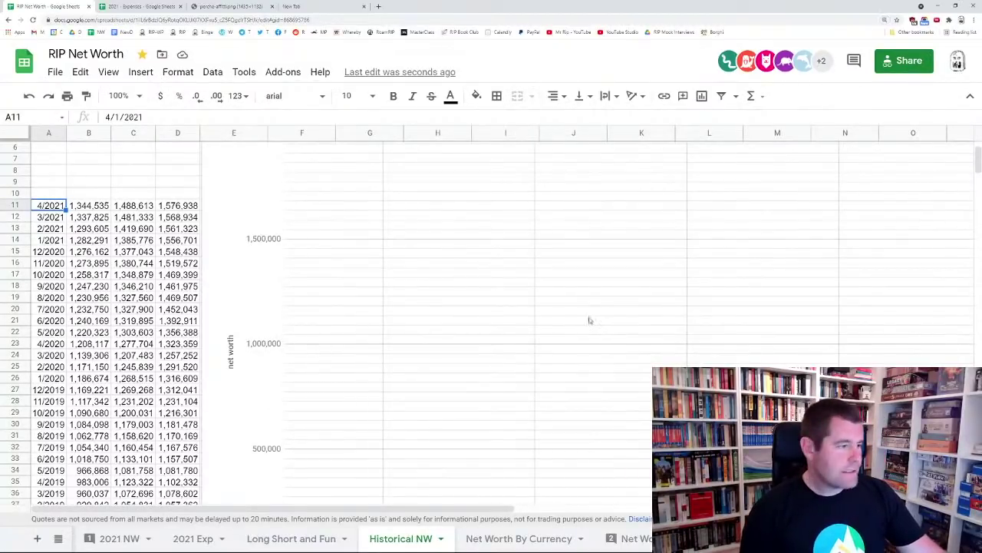
pyautogui.hotkey('ctrl', '-')
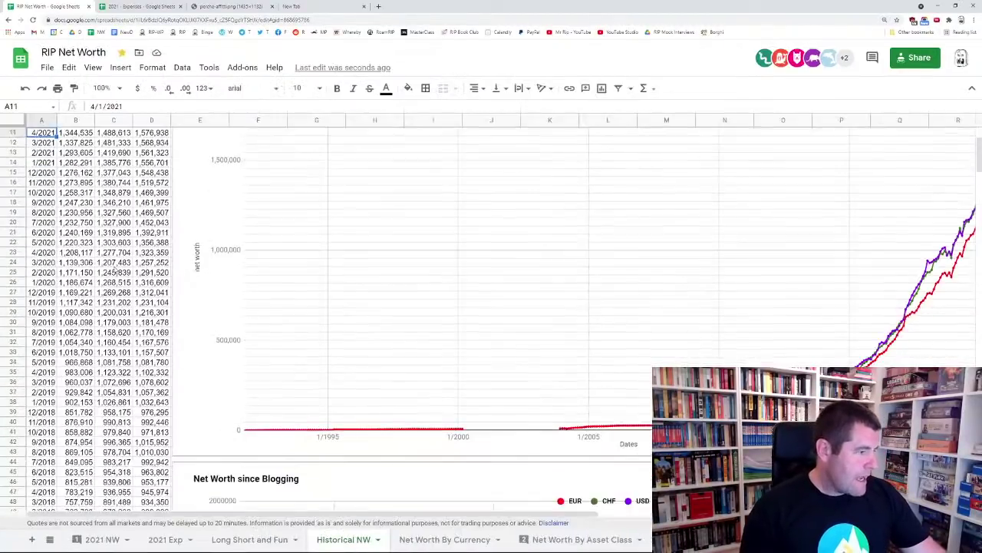
# Trace the monthly net worth history back to its earliest entry, 11/1991 in A364
pyautogui.scroll(-10, 125, 280)
pyautogui.scroll(-20, 125, 281)
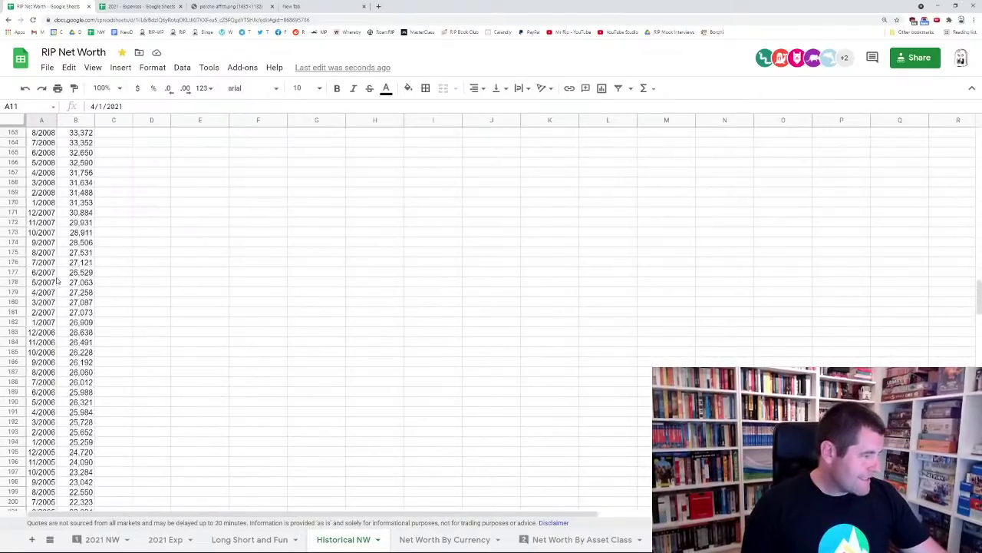
pyautogui.scroll(-15, 61, 287)
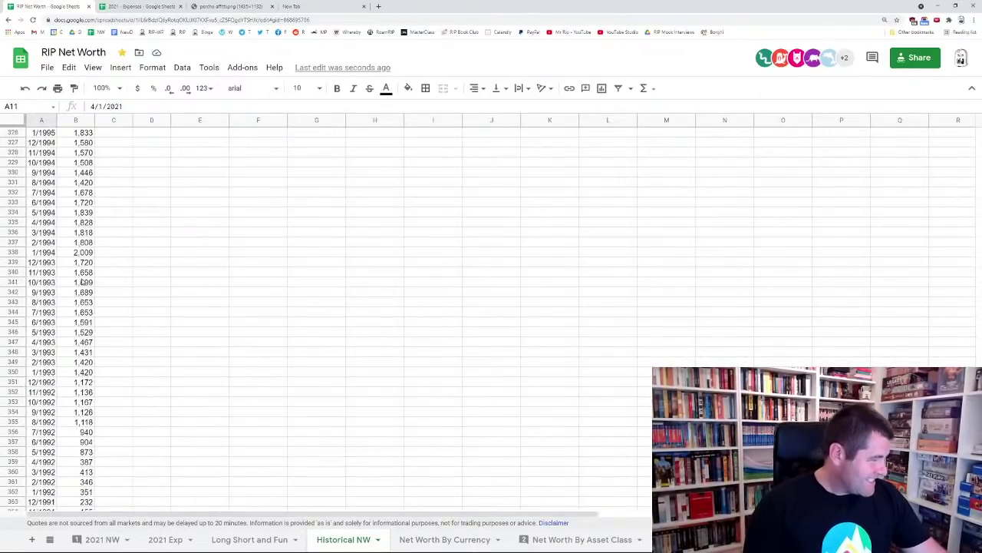
pyautogui.click(48, 252)
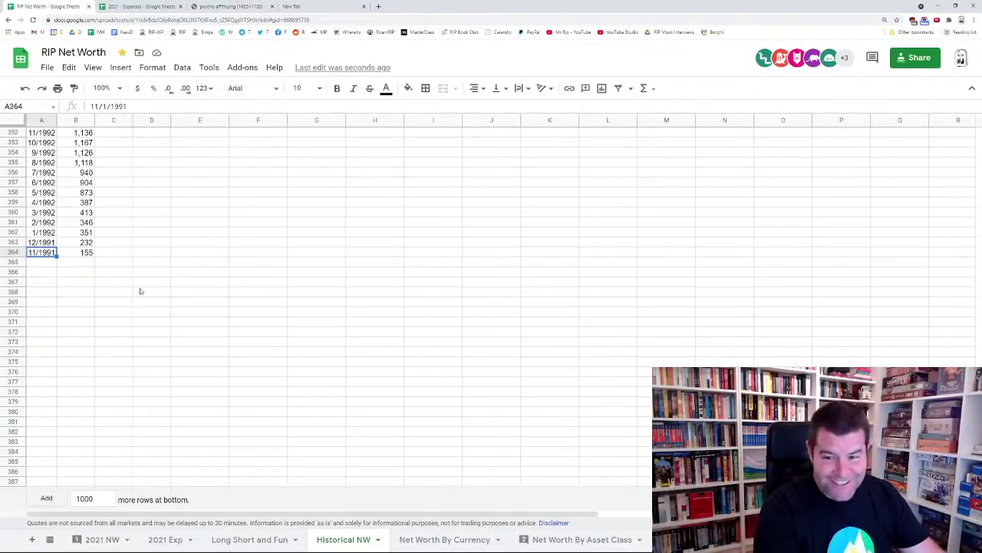
# Return to the most recent months at the start of the net worth history
pyautogui.press('pageup')
pyautogui.press('pageup')
pyautogui.press('pageup')
pyautogui.press('pageup')
pyautogui.press('pageup')
pyautogui.press('pageup')
pyautogui.press('pageup')
pyautogui.press('pageup')
pyautogui.press('pageup')
pyautogui.press('pageup')
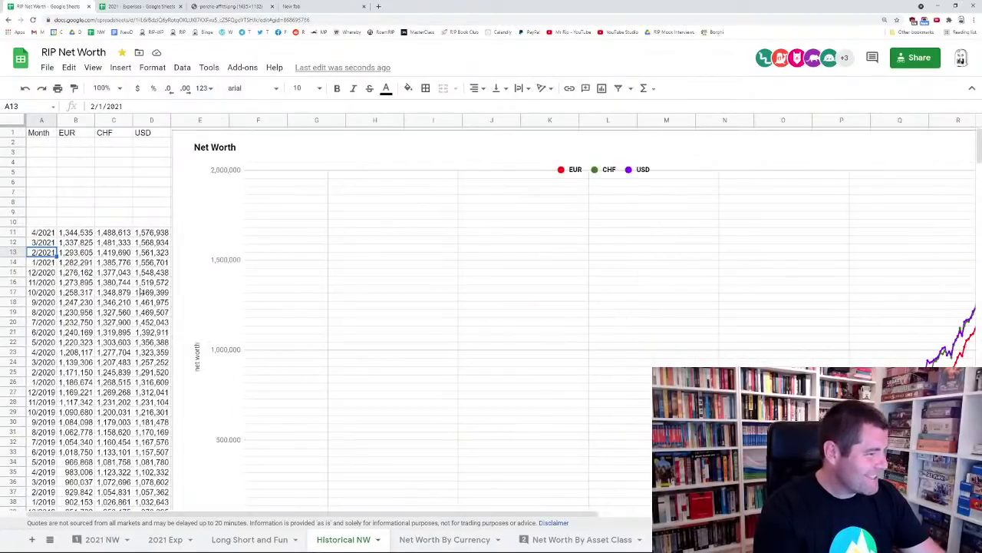
# Hide the sheet's menus and examine the Net Worth chart's EUR, CHF and USD curves through the latest months
pyautogui.scroll(-1, 373, 292)
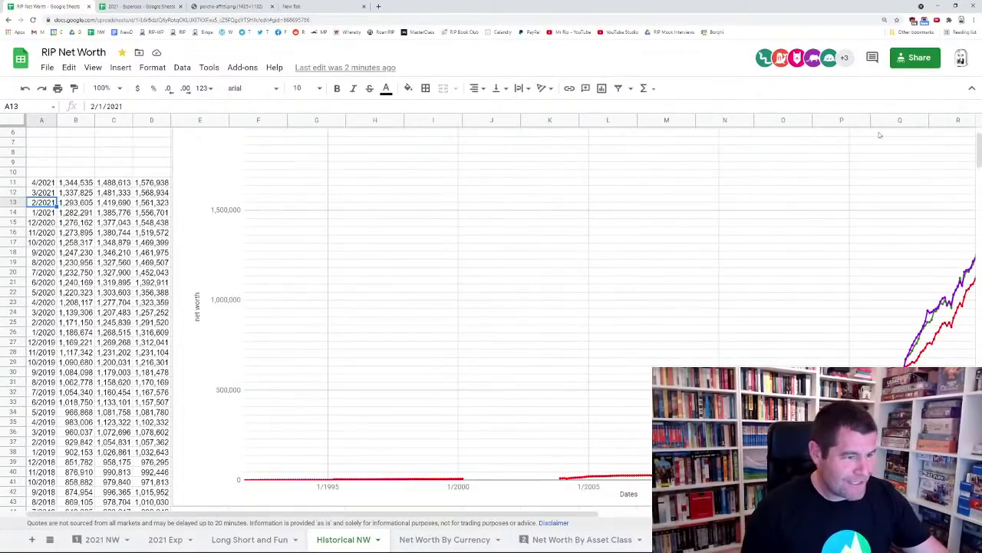
pyautogui.click(971, 88)
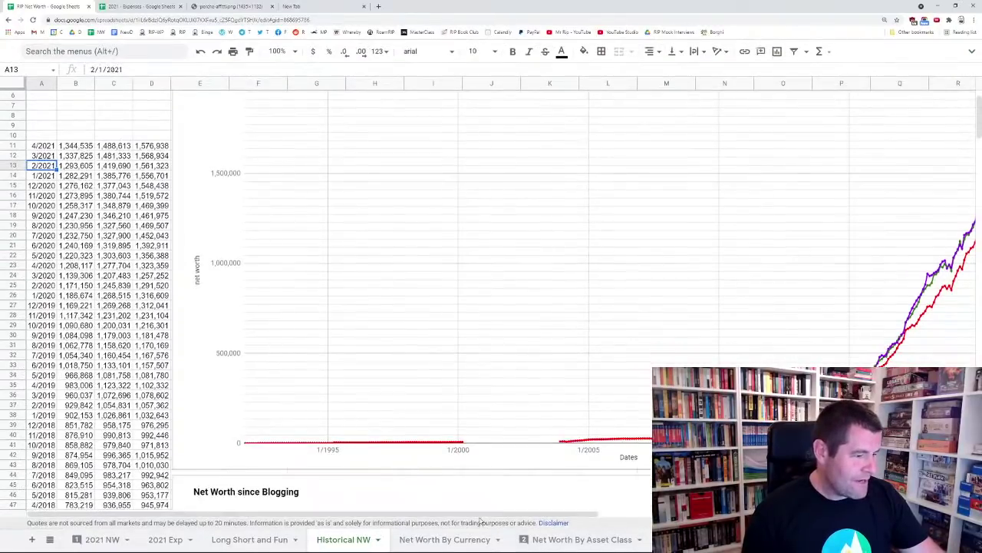
pyautogui.moveTo(482, 515); pyautogui.dragTo(588, 503)
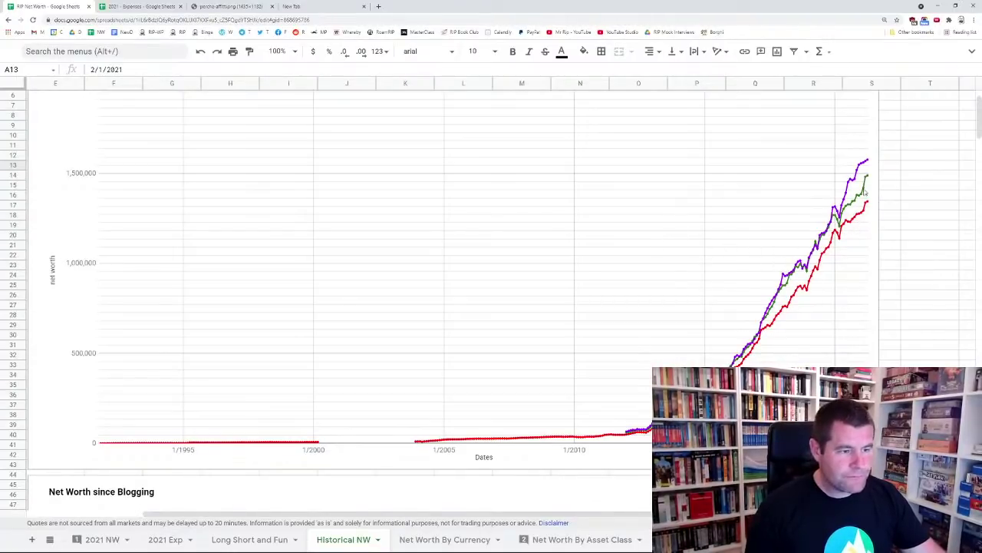
pyautogui.scroll(-2, 866, 184)
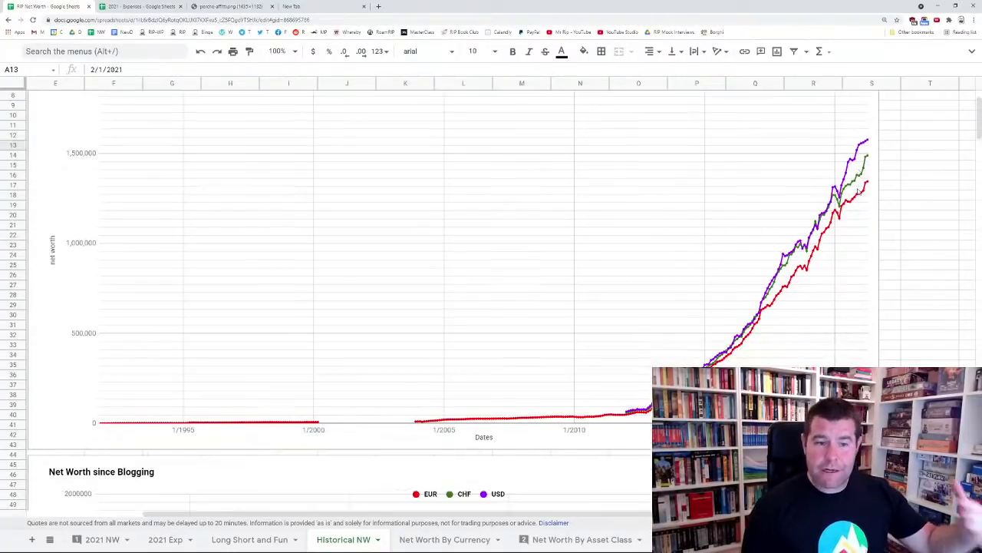
pyautogui.scroll(2, 858, 194)
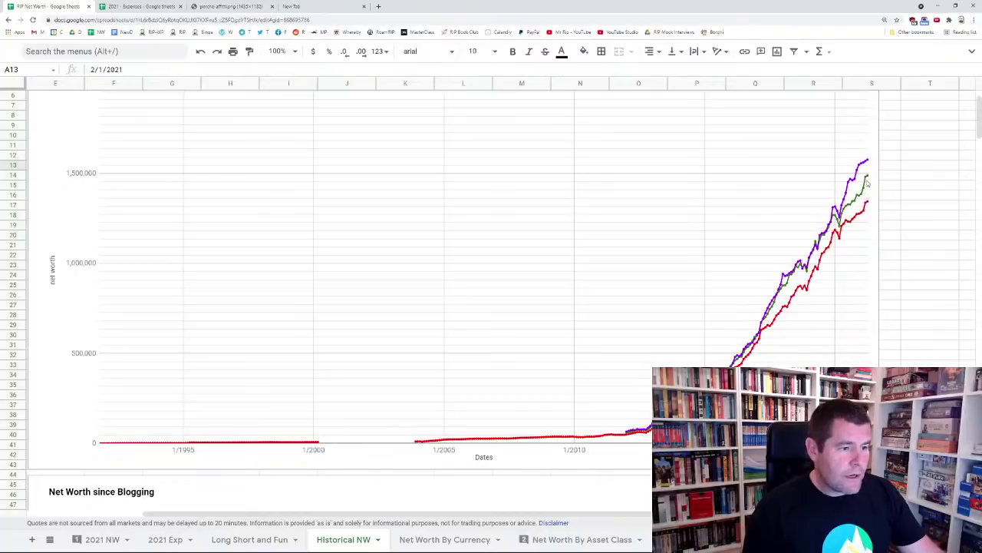
pyautogui.scroll(-2, 866, 186)
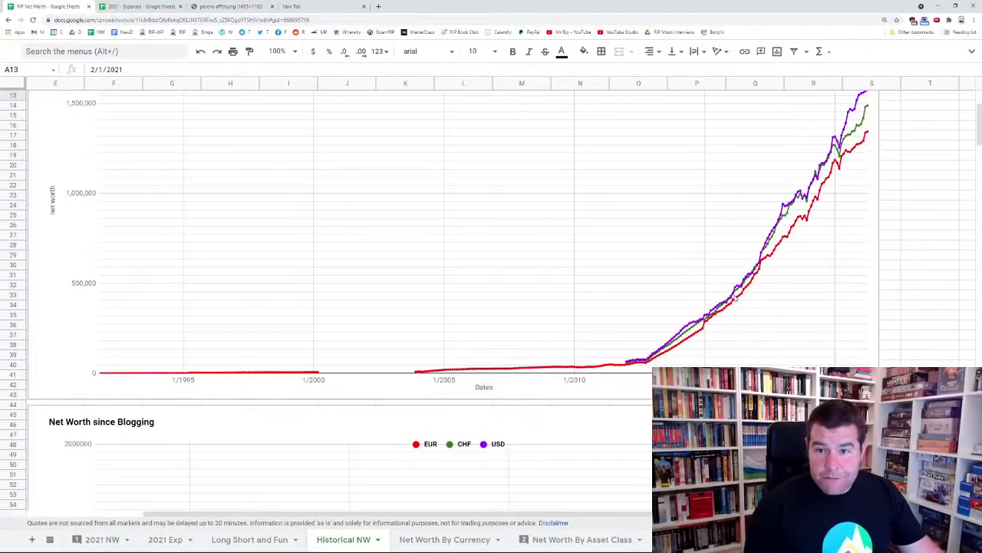
pyautogui.scroll(-3, 734, 304)
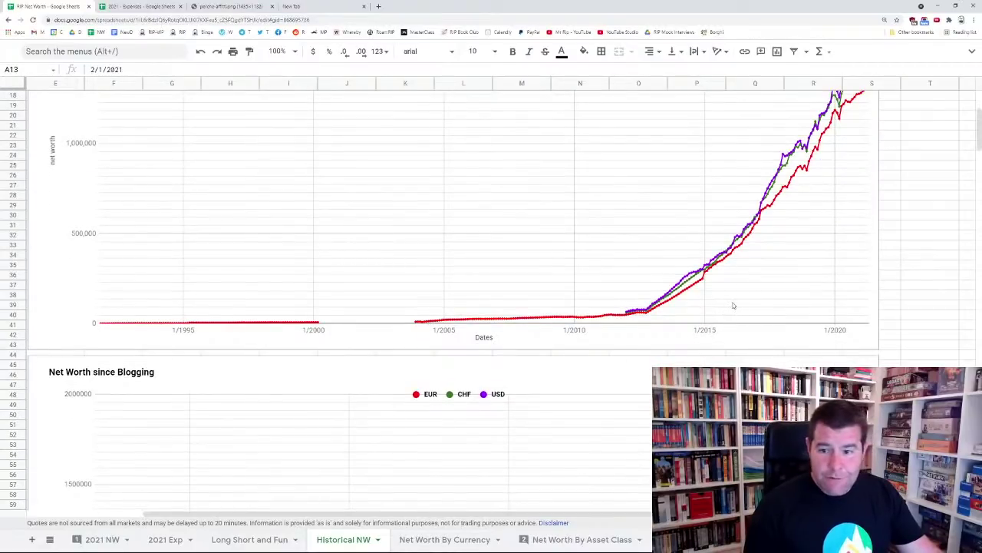
pyautogui.scroll(2, 734, 305)
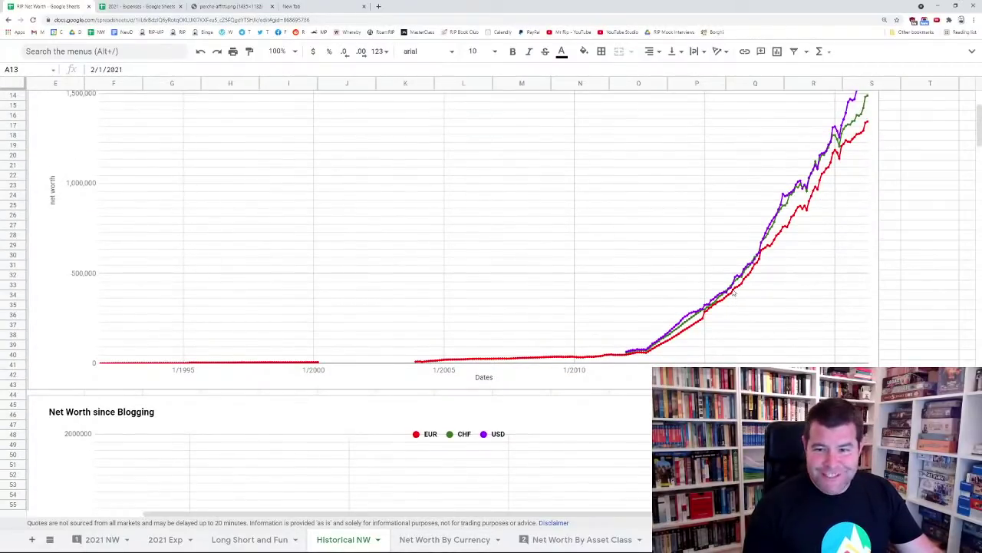
# Examine the Net Worth chart and the Net Worth since Blogging chart alongside the monthly figures in columns A to D
pyautogui.scroll(1, 734, 293)
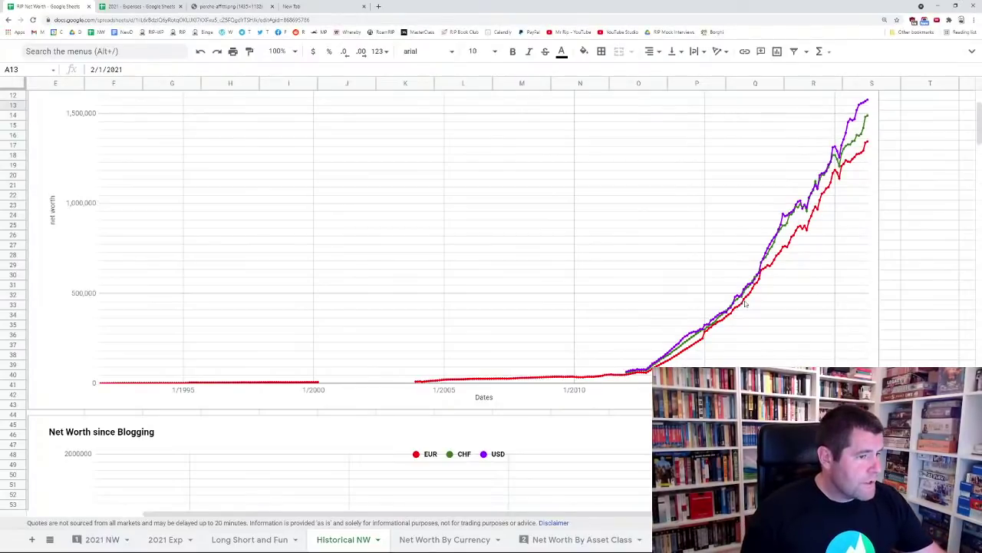
pyautogui.scroll(2, 772, 296)
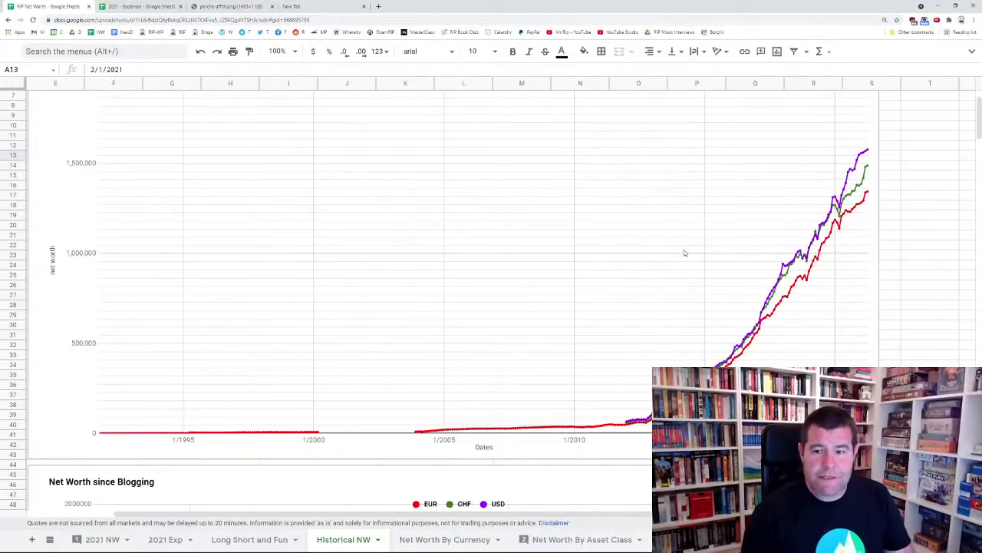
pyautogui.scroll(-4, 630, 261)
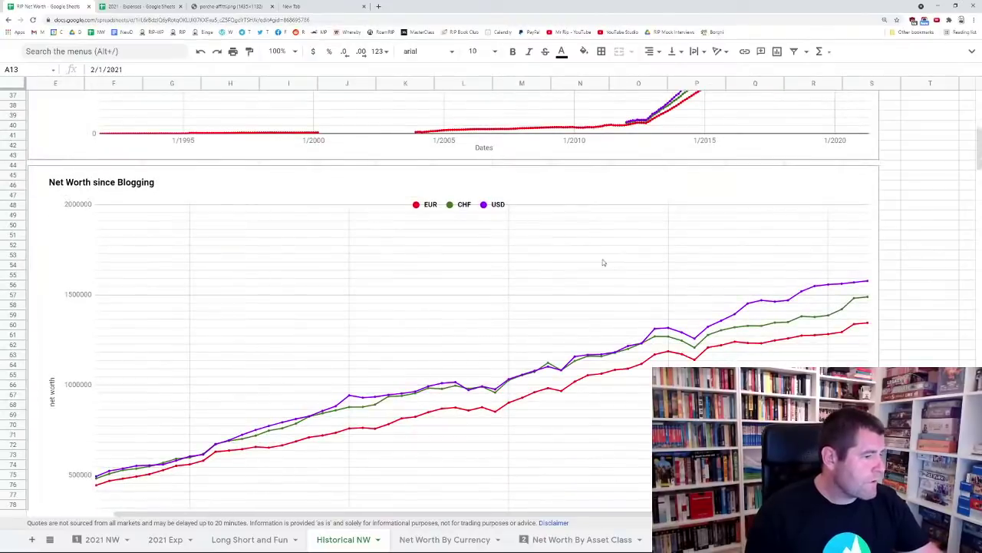
pyautogui.scroll(-2, 367, 271)
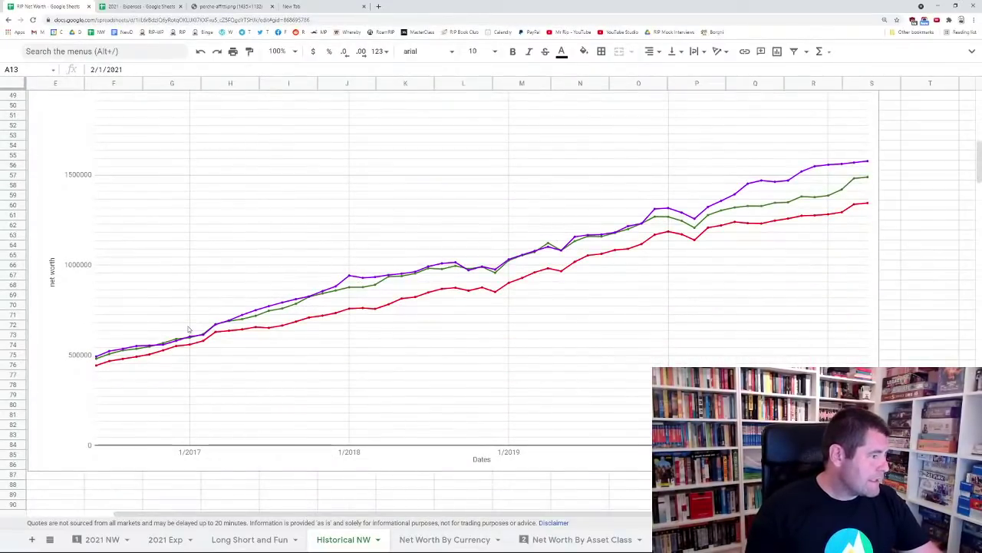
pyautogui.hscroll(-4, 245, 360)
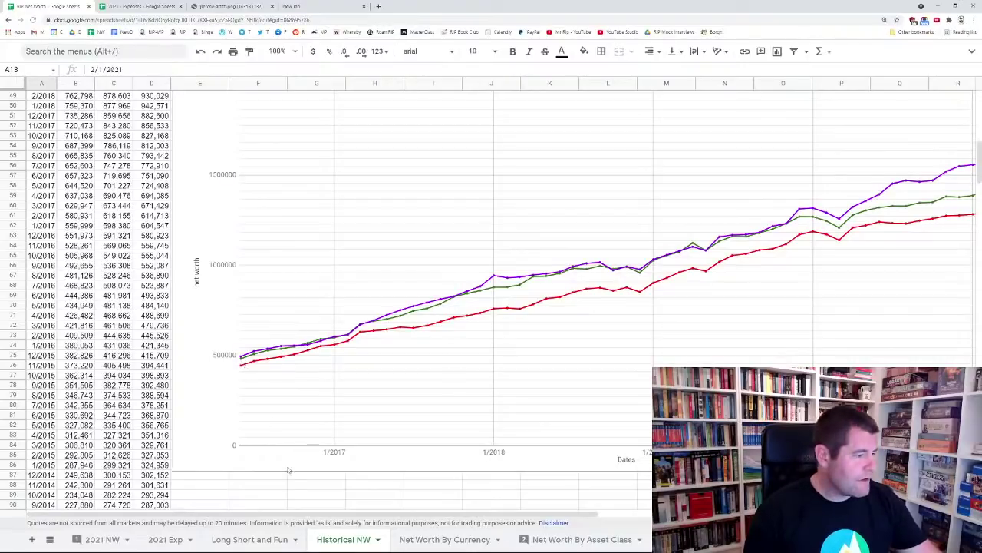
pyautogui.moveTo(292, 512)
pyautogui.mouseDown()
pyautogui.moveTo(480, 512)
pyautogui.moveTo(284, 512)
pyautogui.mouseUp()
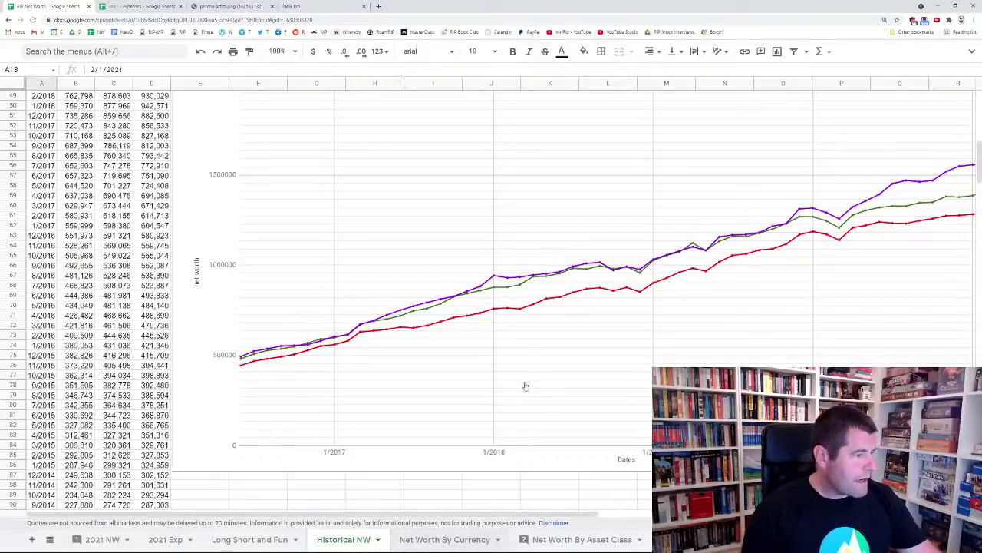
# Open the Net Worth By Currency sheet and trace the EUR, CHF and USD curves from 1/2012 to the latest months
pyautogui.hotkey('ctrl', 'pagedown')
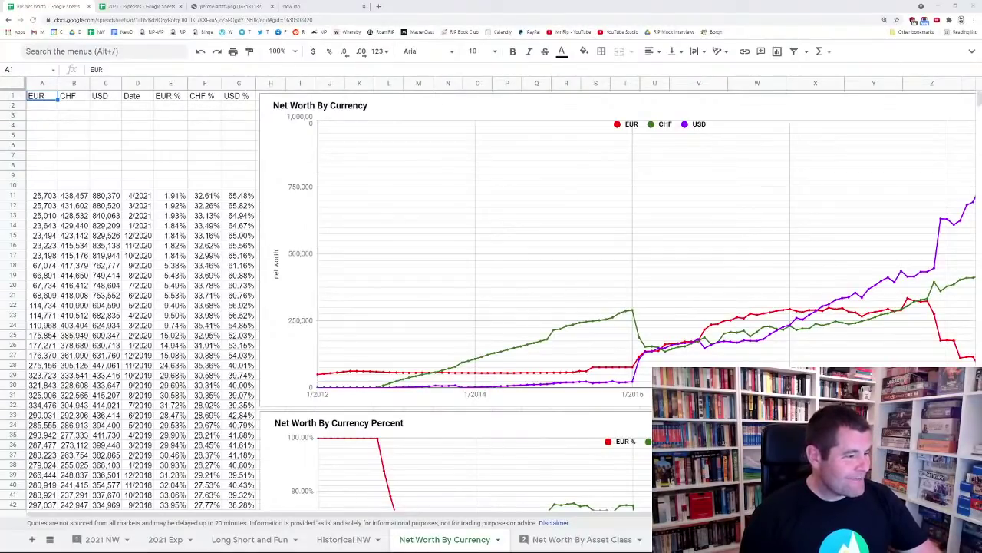
pyautogui.hscroll(3, 491, 299)
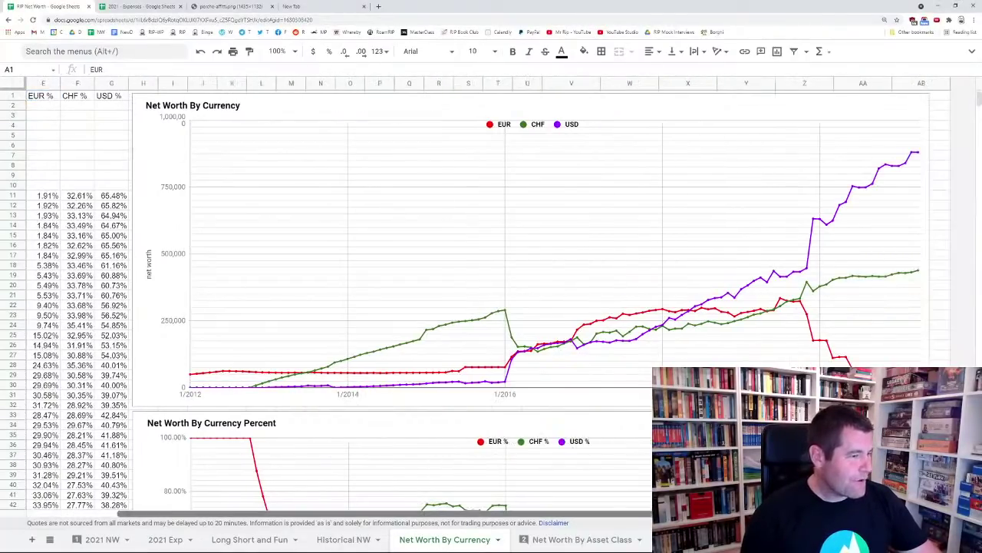
pyautogui.click(192, 380)
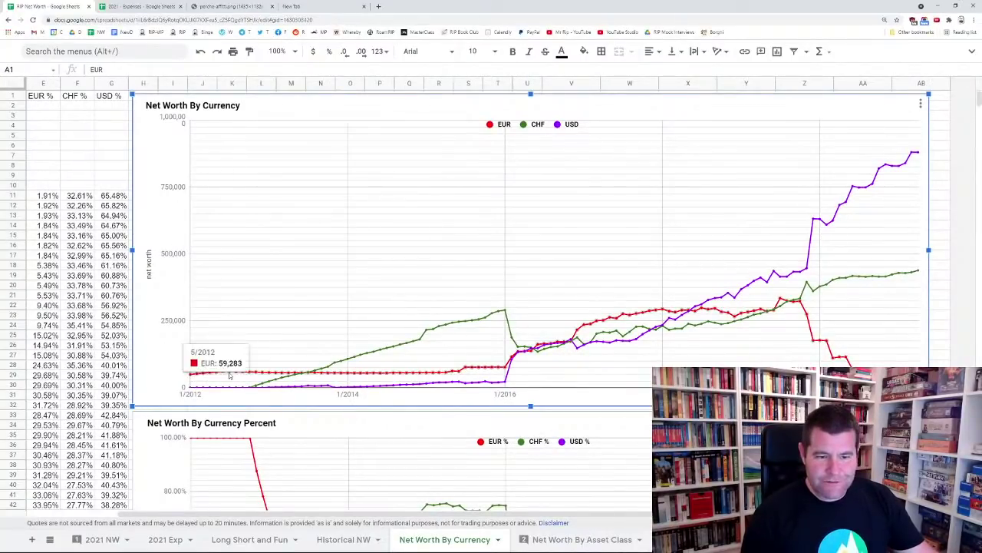
pyautogui.moveTo(255, 373)
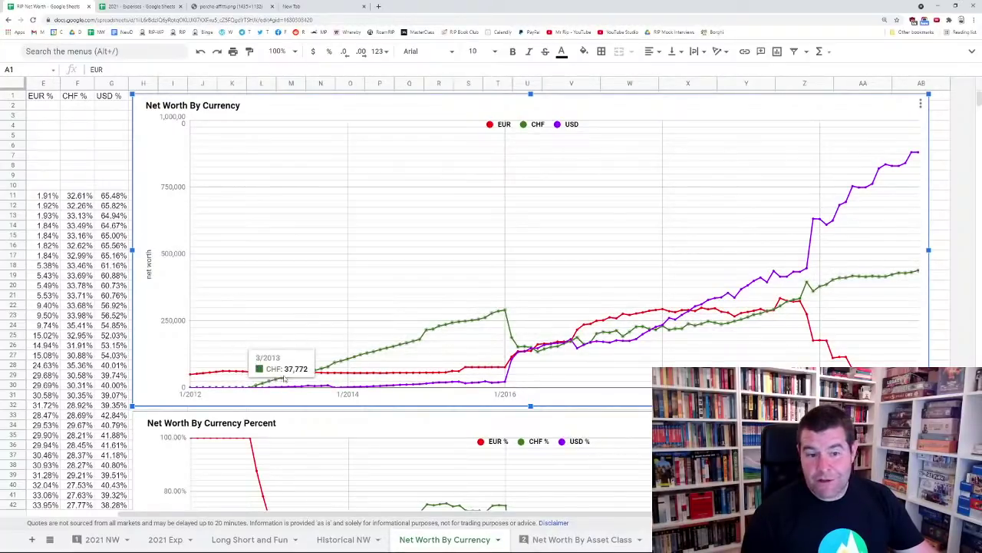
pyautogui.moveTo(293, 374)
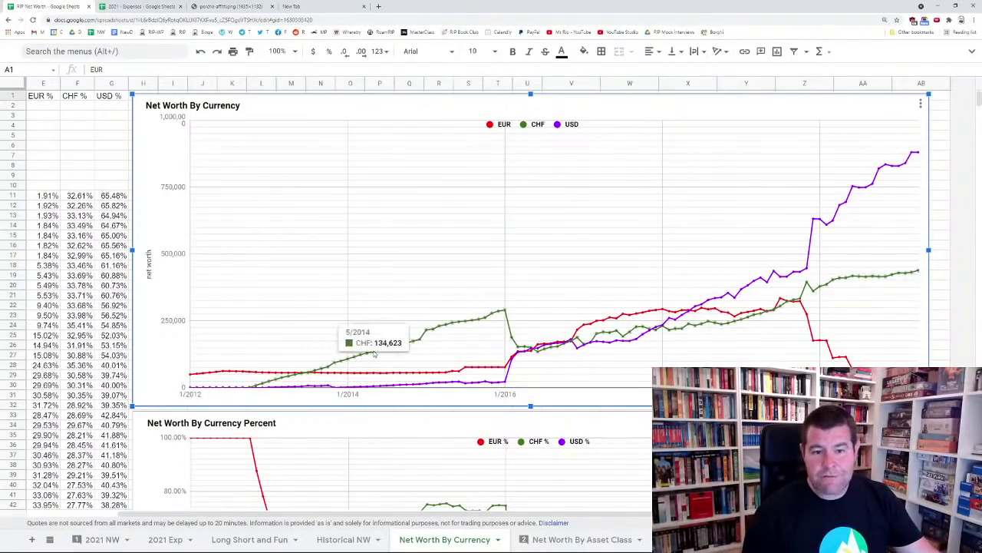
pyautogui.moveTo(403, 347)
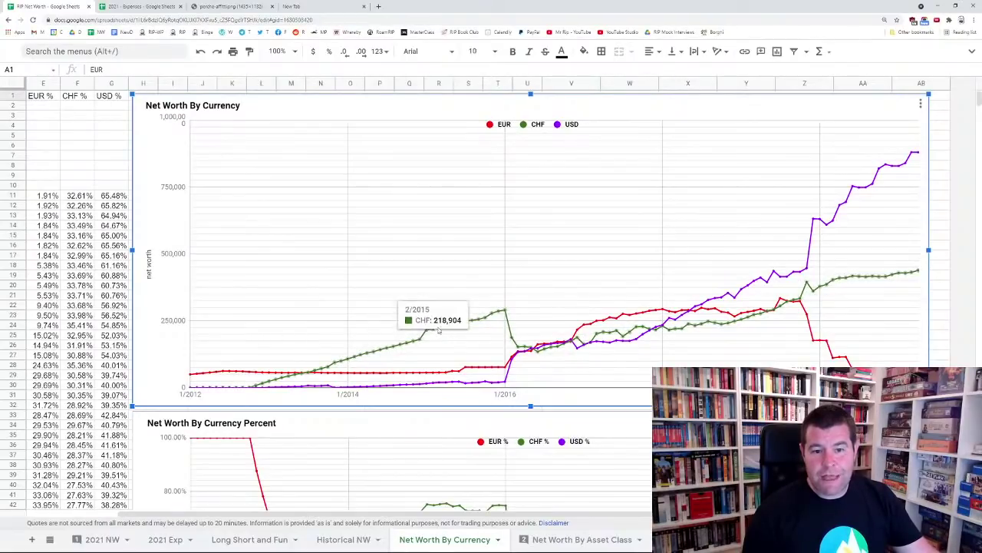
pyautogui.moveTo(443, 327)
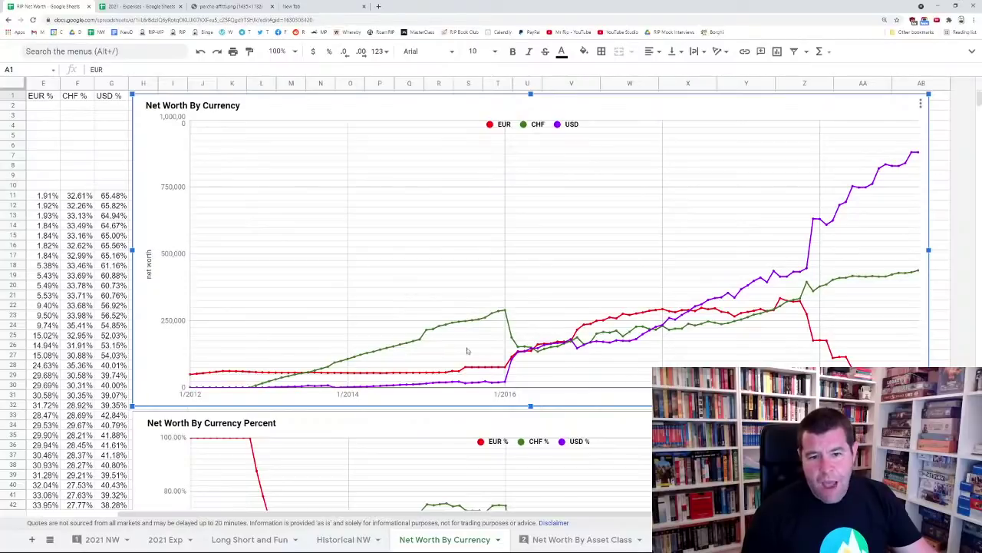
pyautogui.moveTo(465, 383)
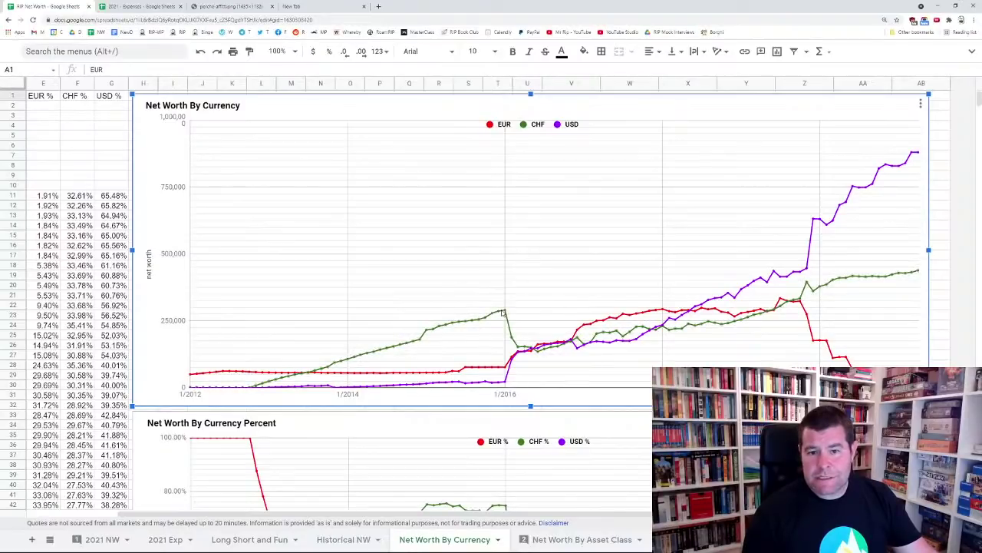
pyautogui.moveTo(506, 321)
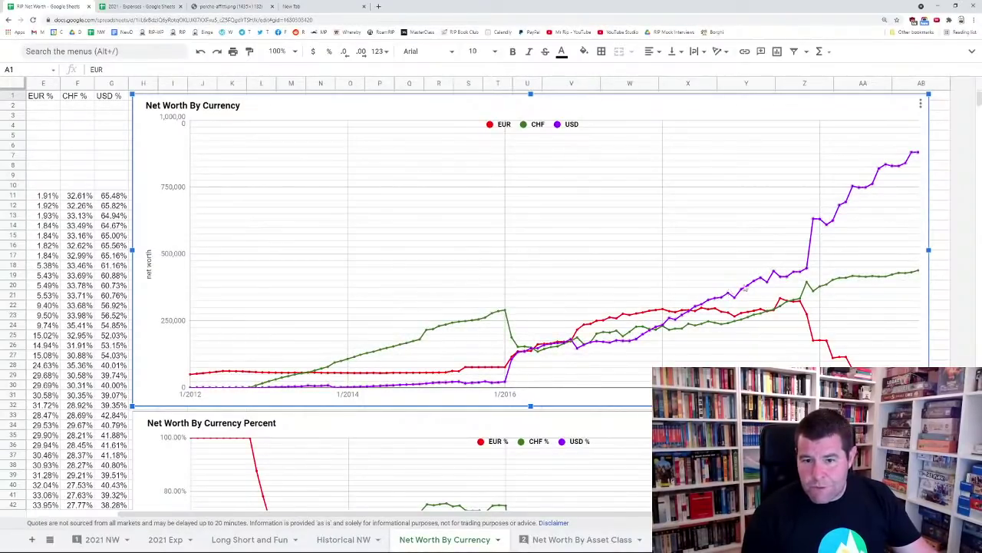
pyautogui.moveTo(875, 182)
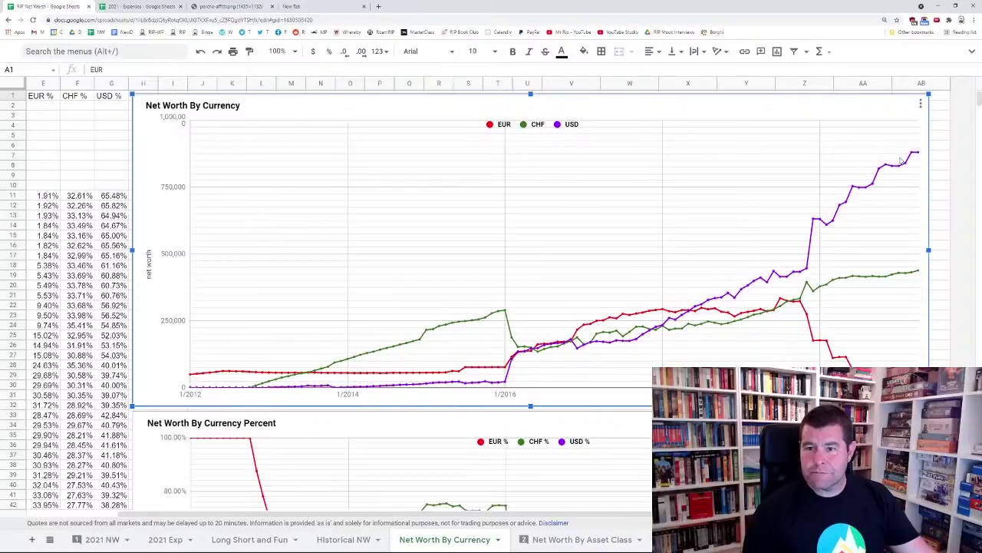
# Examine the Net Worth By Currency Percent line chart and recheck the latest USD point in the Net Worth By Currency chart
pyautogui.scroll(-5, 140, 246)
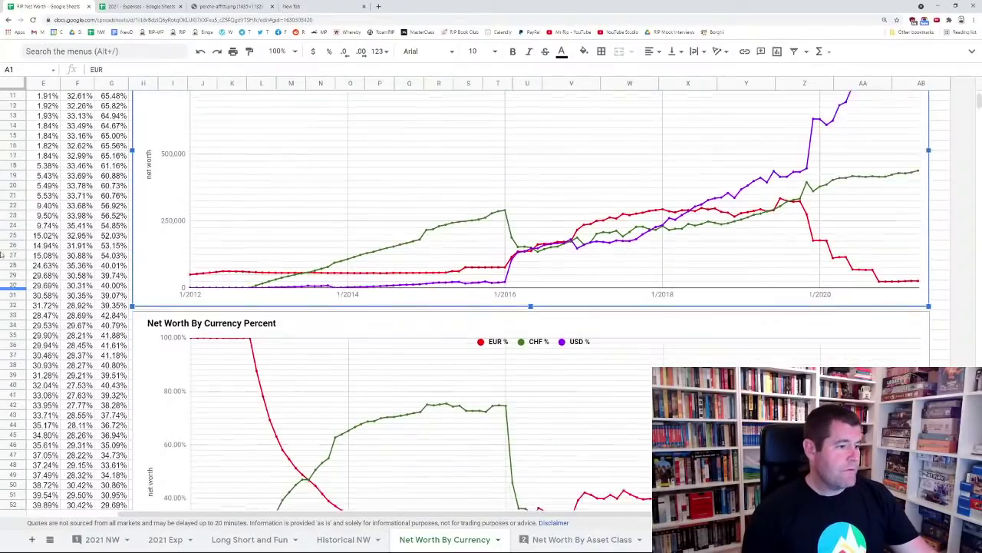
pyautogui.scroll(1, 230, 234)
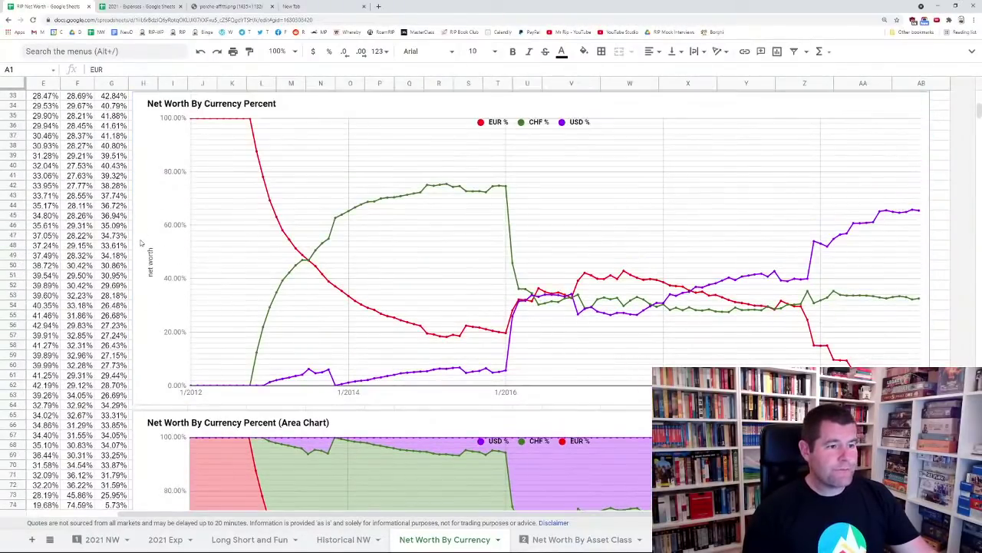
pyautogui.scroll(-1, 244, 244)
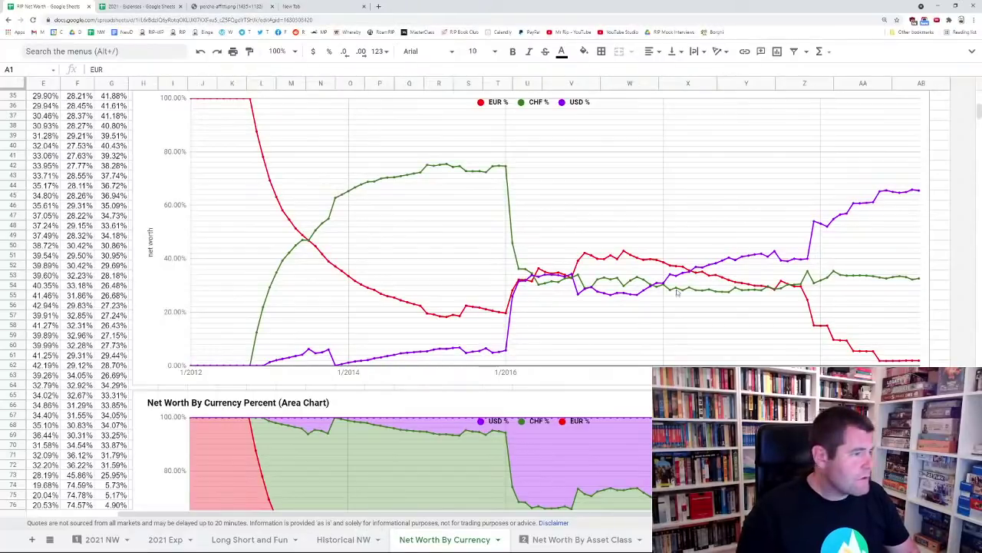
pyautogui.scroll(3, 662, 306)
pyautogui.scroll(1, 658, 305)
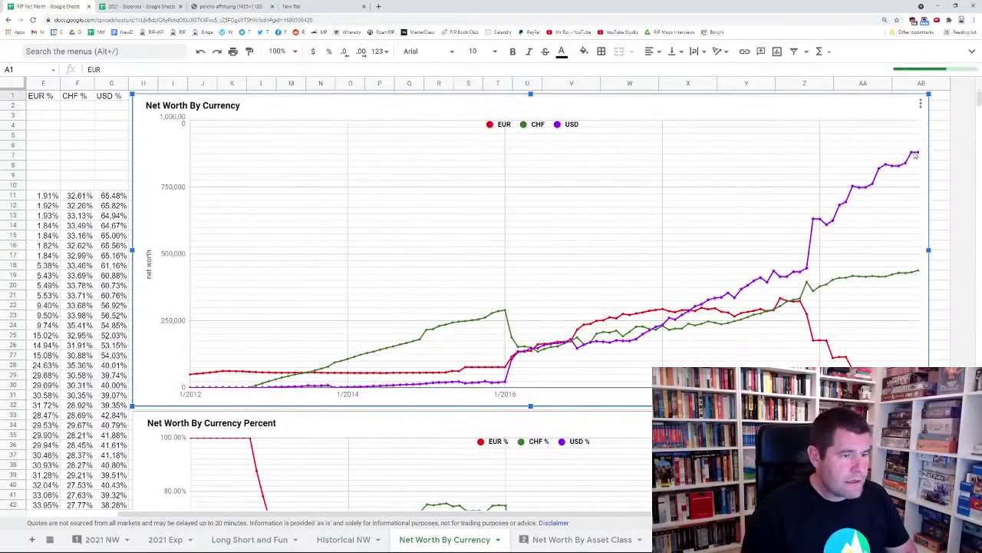
pyautogui.moveTo(918, 155)
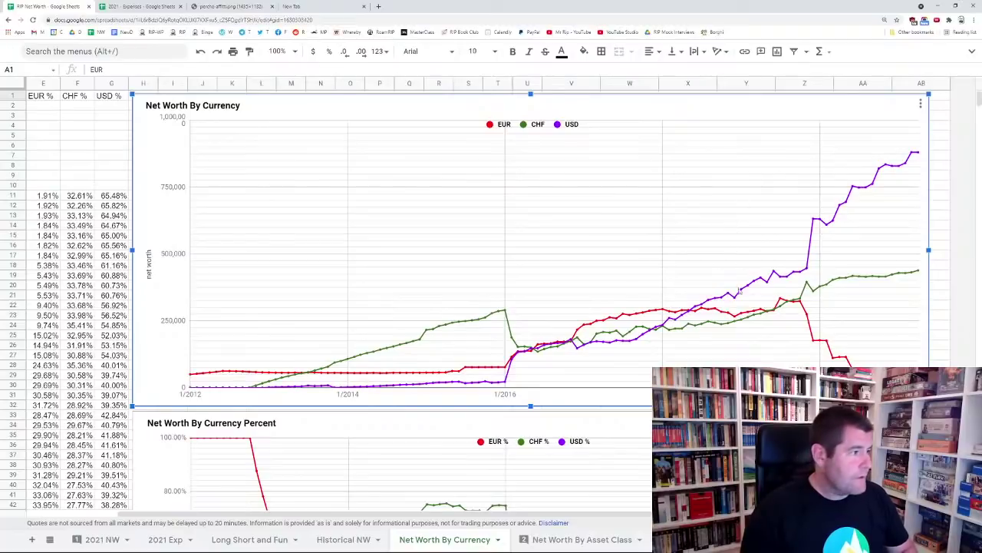
# Examine the Net Worth By Currency Percent area chart
pyautogui.scroll(-15, 739, 290)
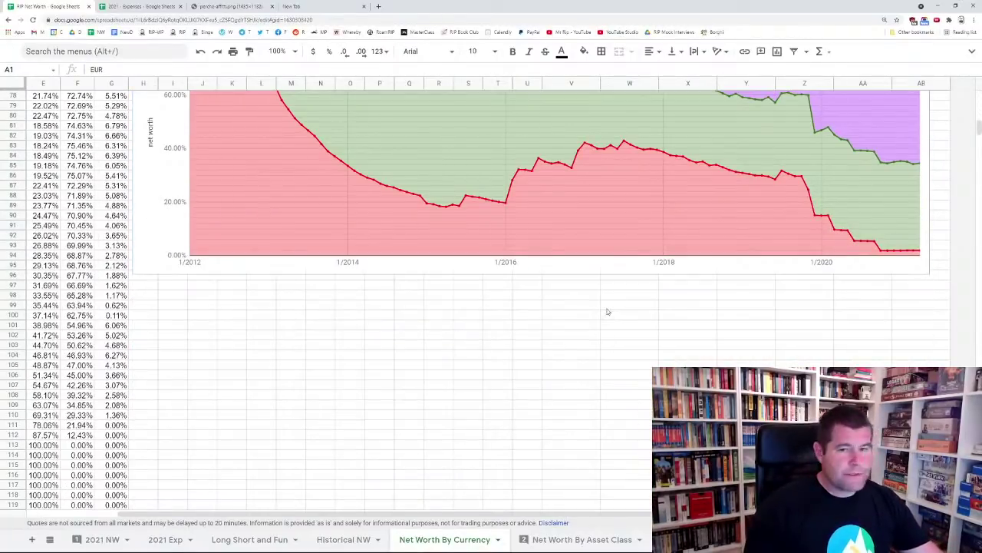
pyautogui.scroll(4, 607, 311)
pyautogui.scroll(1, 607, 311)
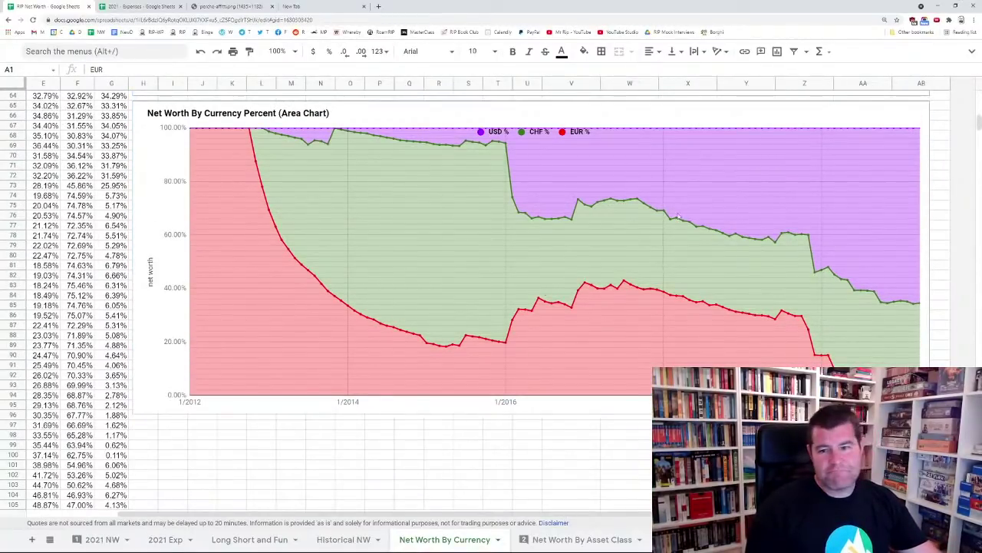
# Open the Net Worth By Asset Class sheet and insert one column to the right of the 2021/03 column BL
pyautogui.click(576, 535)
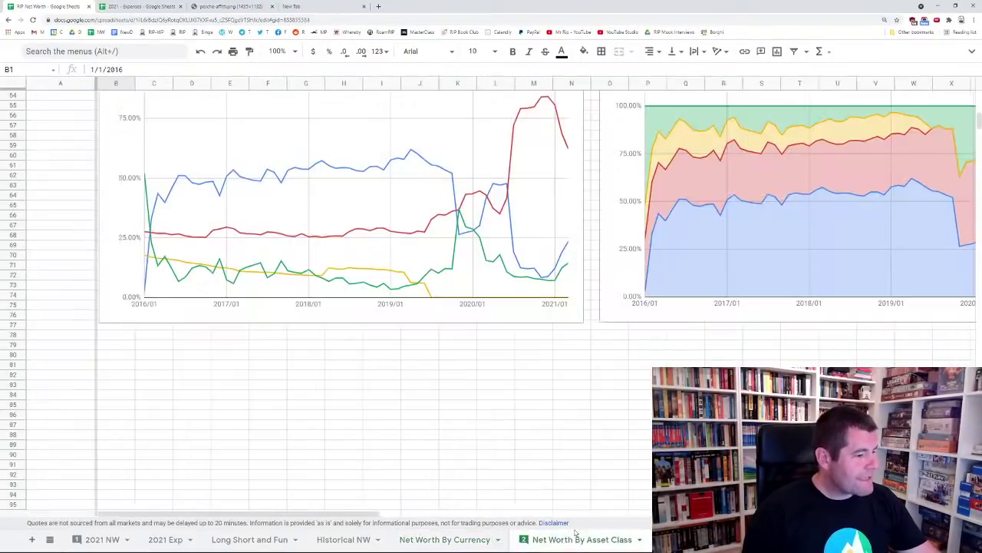
pyautogui.scroll(10, 452, 253)
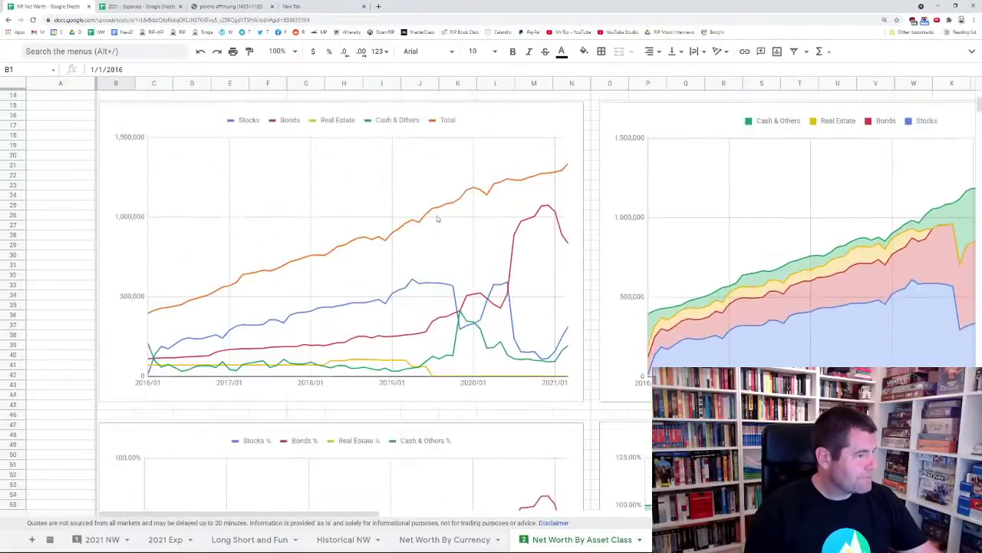
pyautogui.click(394, 96)
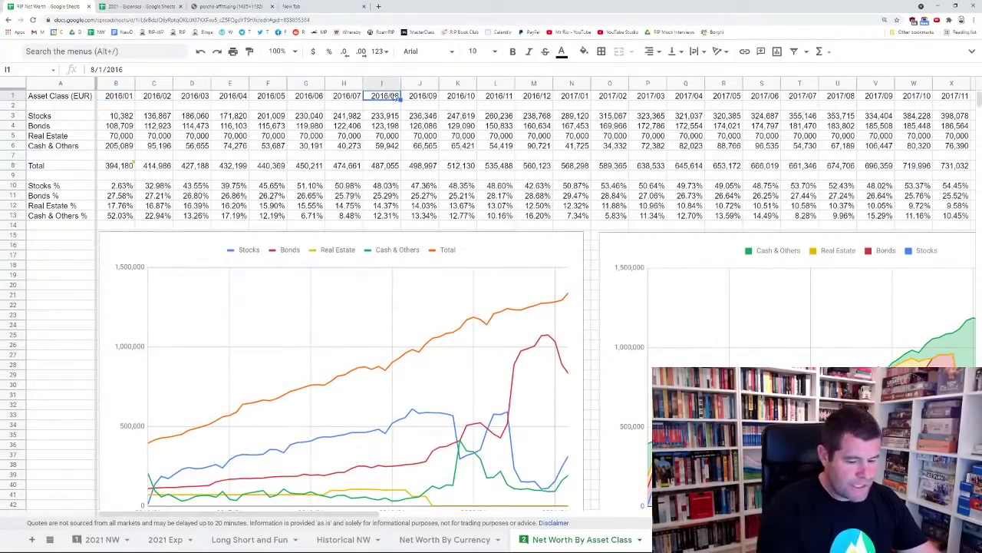
pyautogui.hotkey('ctrl', 'Right')
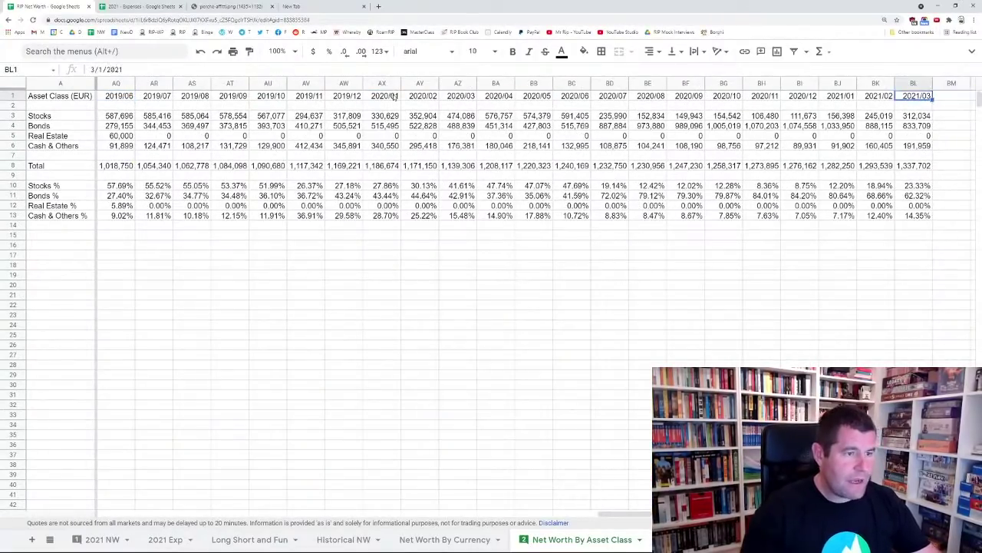
pyautogui.rightClick(910, 84)
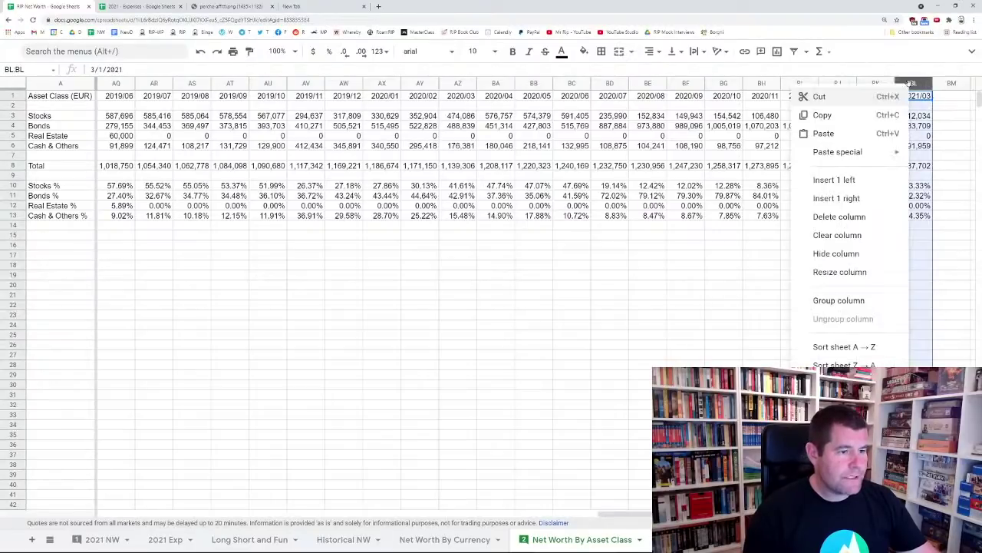
pyautogui.click(853, 200)
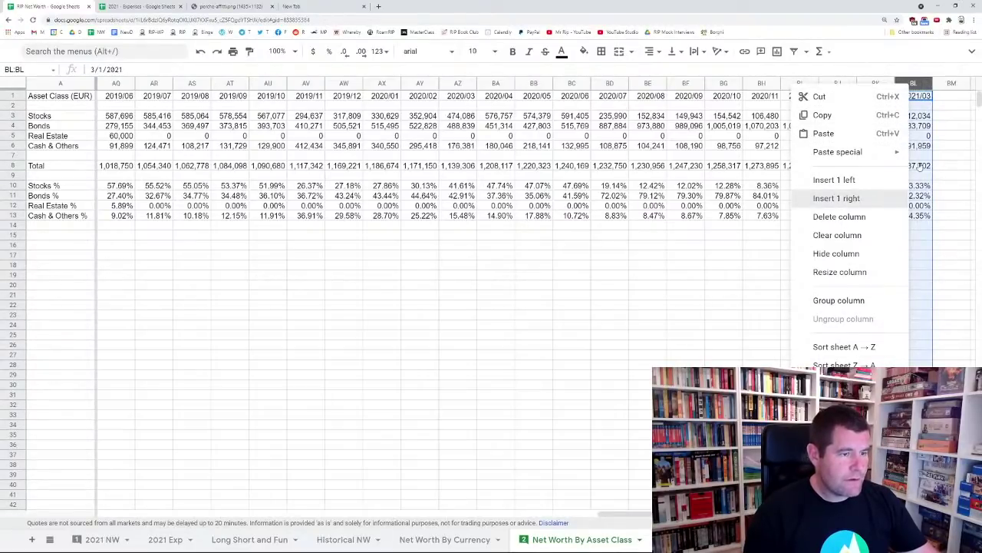
# Copy the 2021/03 asset class cells BL1:BL13 into the new column starting at BM1
pyautogui.click(919, 93)
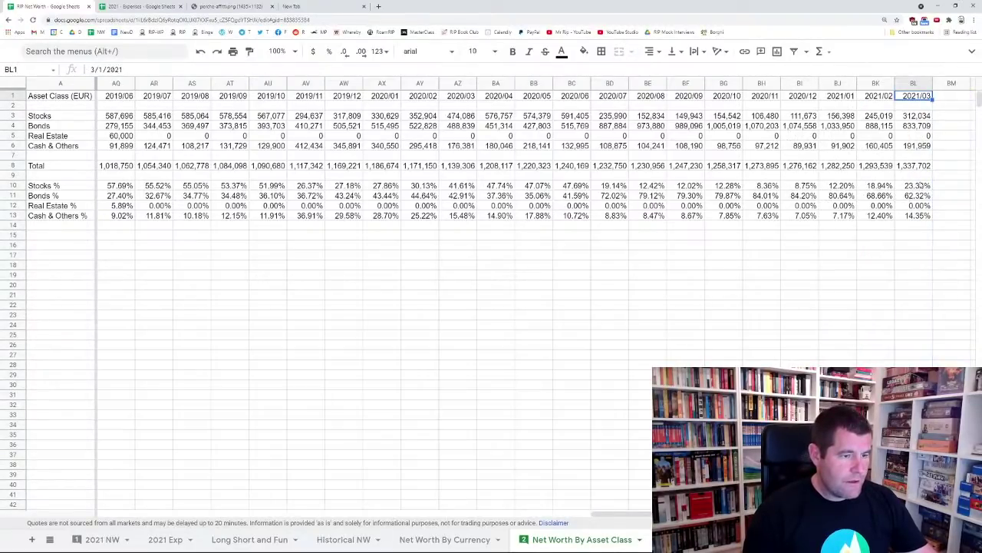
pyautogui.keyDown('shift'); pyautogui.click(914, 215); pyautogui.keyUp('shift')
pyautogui.hotkey('ctrl', 'c')
pyautogui.click(948, 97)
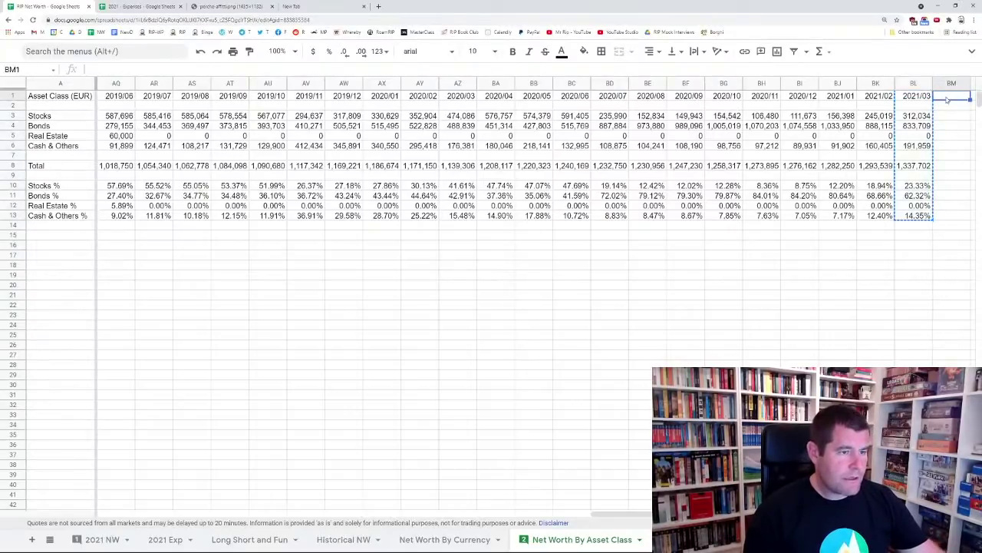
pyautogui.hotkey('ctrl', 'v')
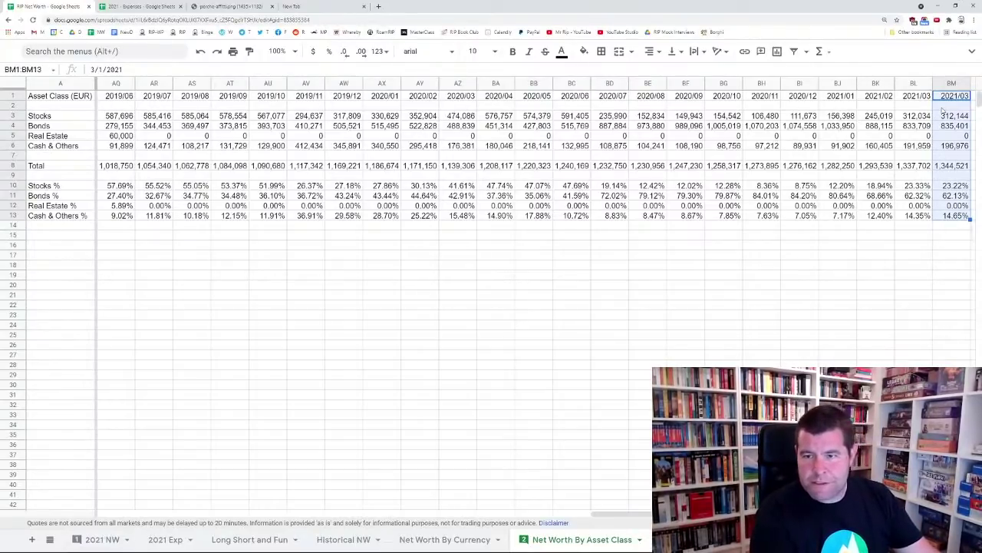
# Return to the start of the asset class sheet and examine its value and percentage charts for stocks, bonds, real estate and cash
pyautogui.hotkey('ctrl', 'Home')
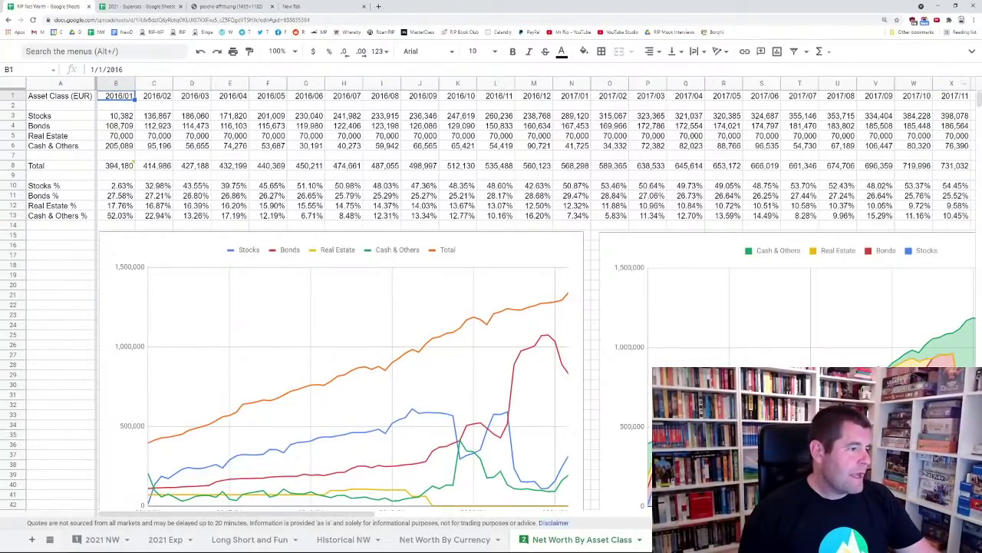
pyautogui.scroll(-1, 917, 250)
pyautogui.scroll(-3, 792, 280)
pyautogui.scroll(-3, 628, 395)
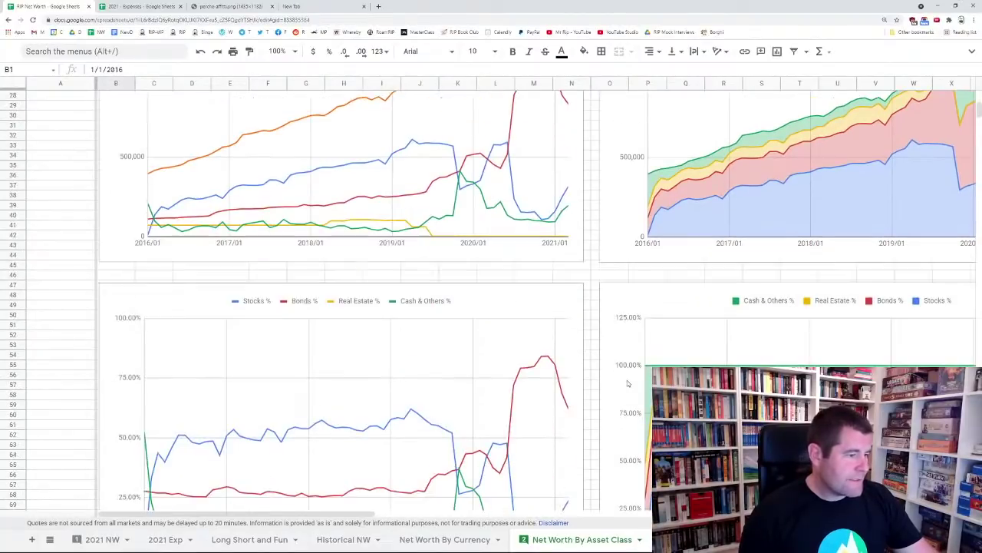
pyautogui.scroll(-3, 606, 373)
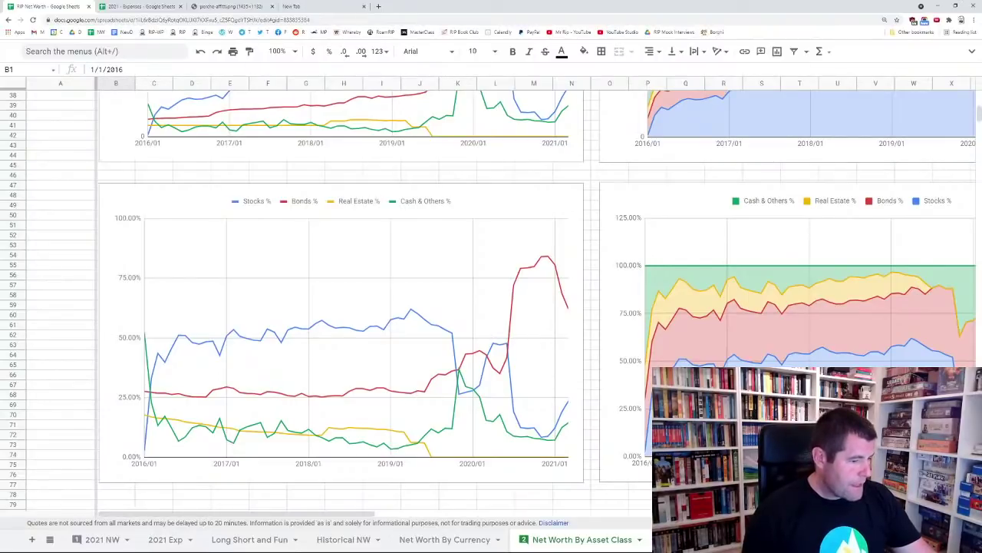
# Open the Income sheet, check the 2021/04 column in BM, and return to the first month, 2016/01
pyautogui.hotkey('ctrl', 'shift', 'pagedown')
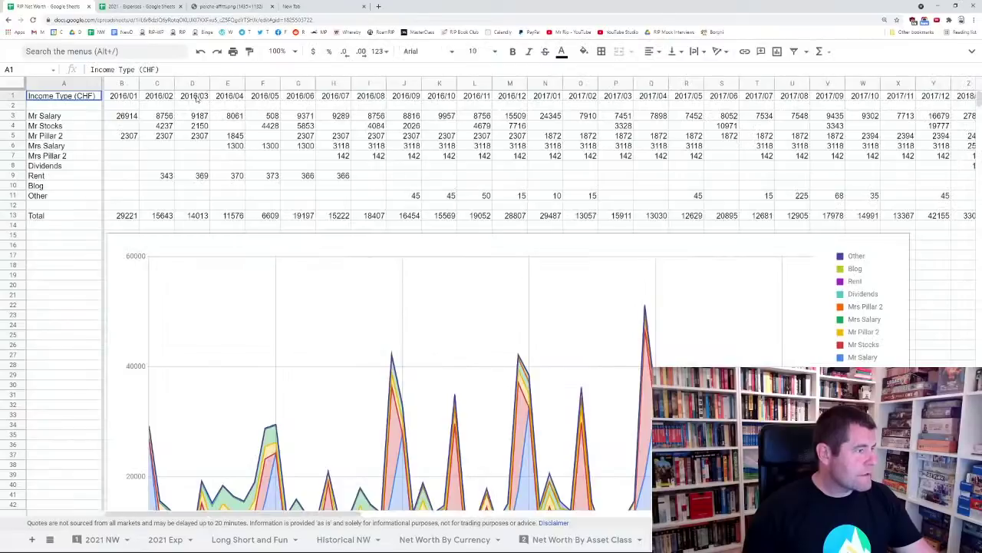
pyautogui.click(197, 98)
pyautogui.hotkey('ctrl', 'Right')
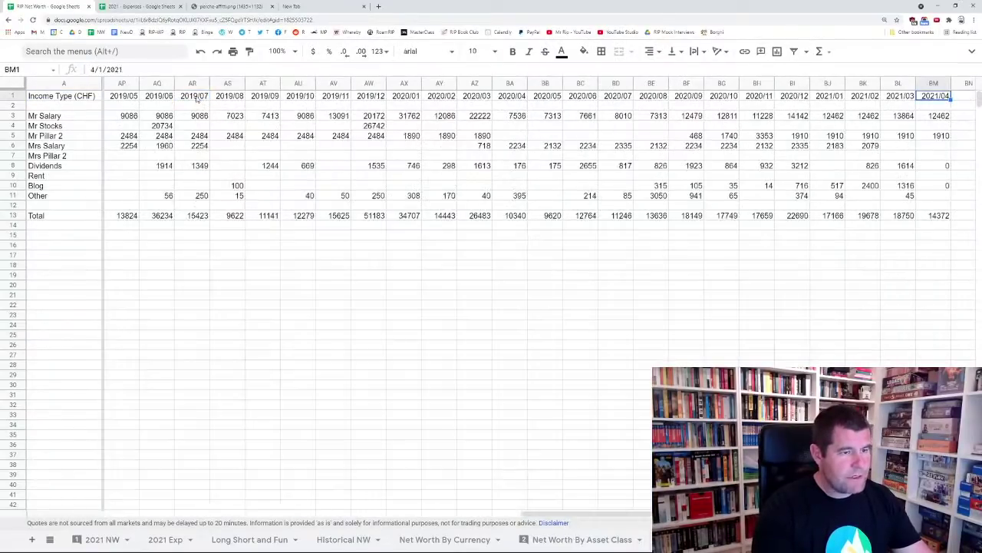
pyautogui.hotkey('ctrl', 'Left')
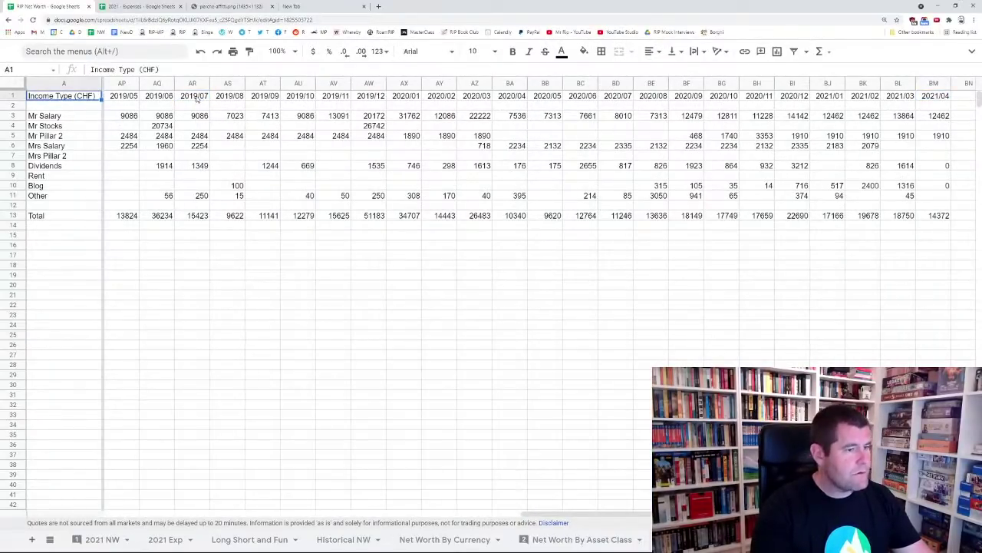
pyautogui.press('Right')
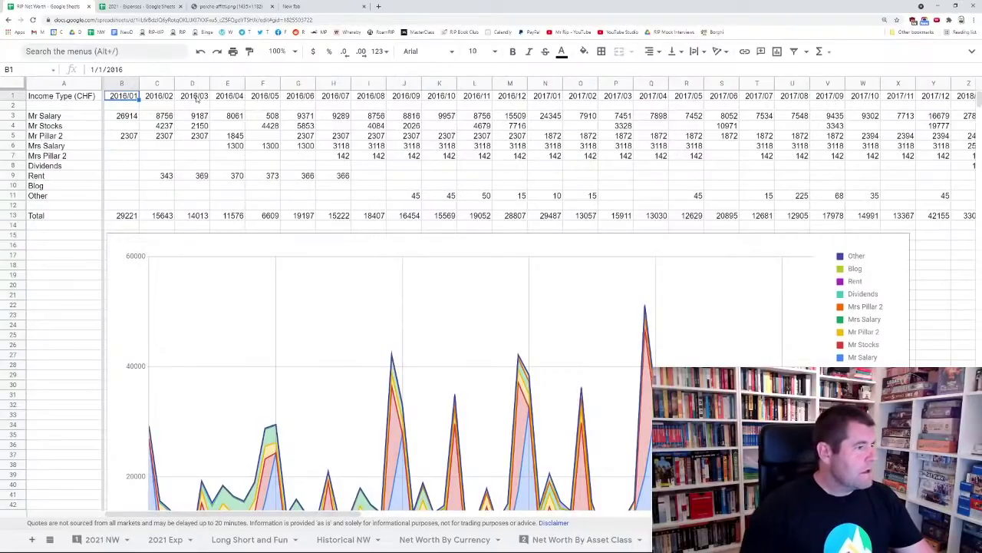
# Examine the stacked area chart of income by type from 2016 on, including its highest peak just before 2020/01
pyautogui.scroll(-4, 604, 210)
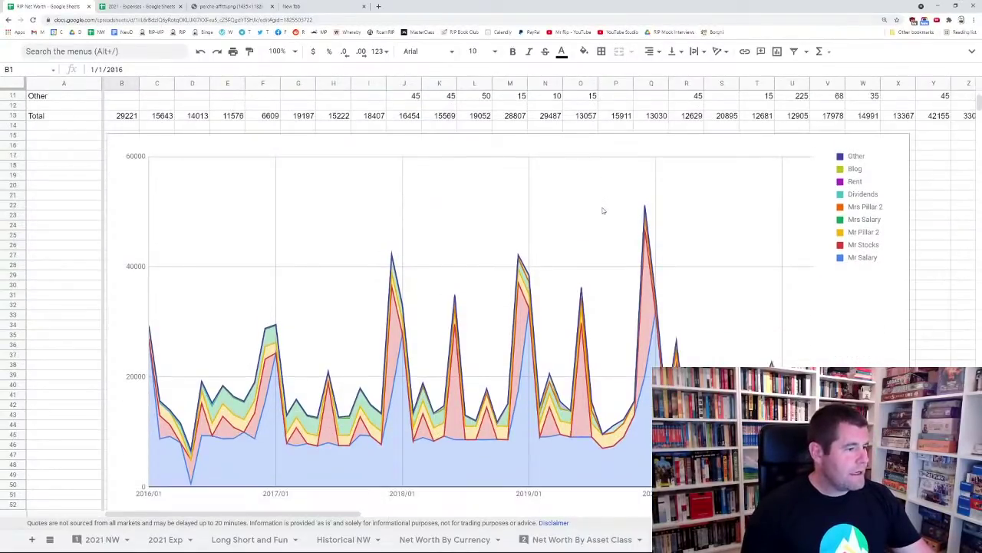
pyautogui.scroll(-2, 603, 211)
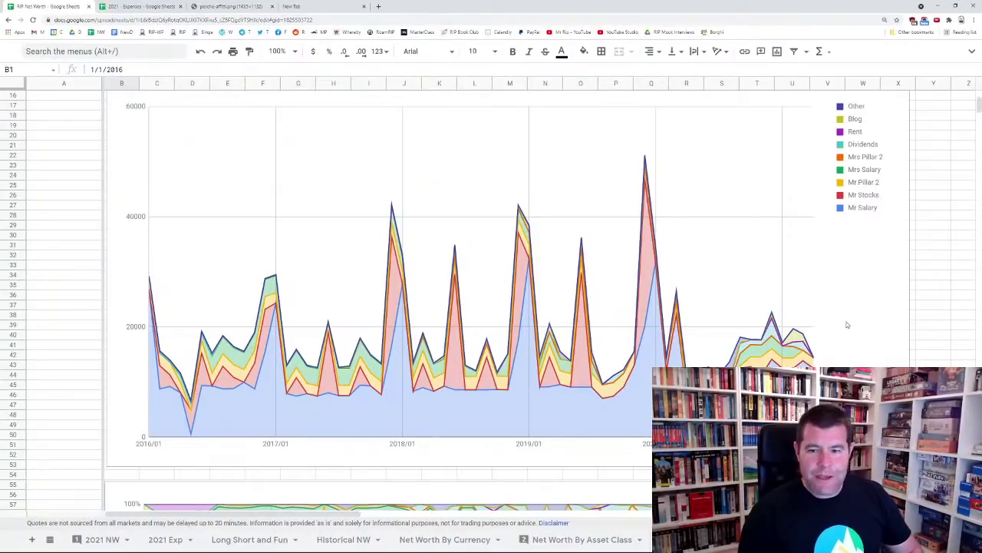
pyautogui.scroll(-2, 829, 261)
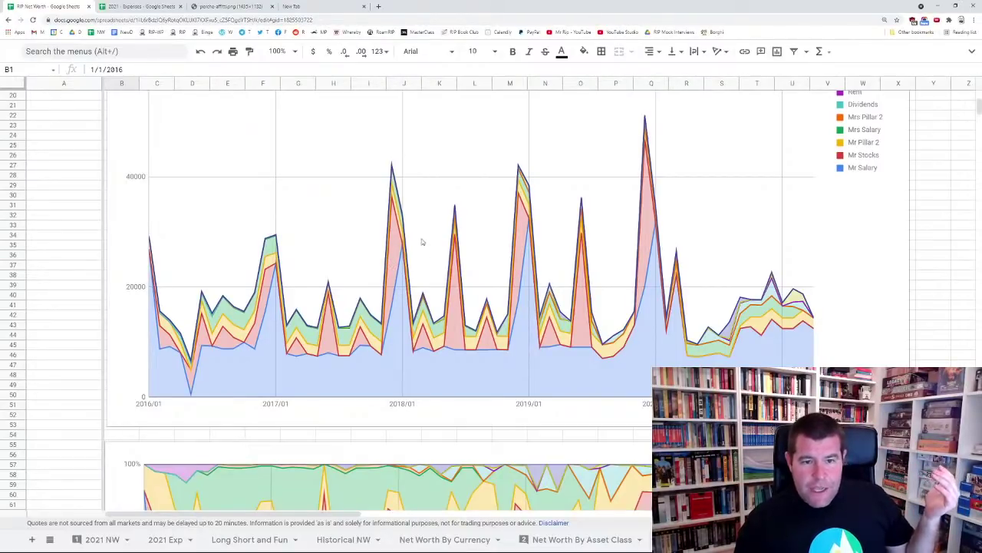
pyautogui.scroll(2, 155, 186)
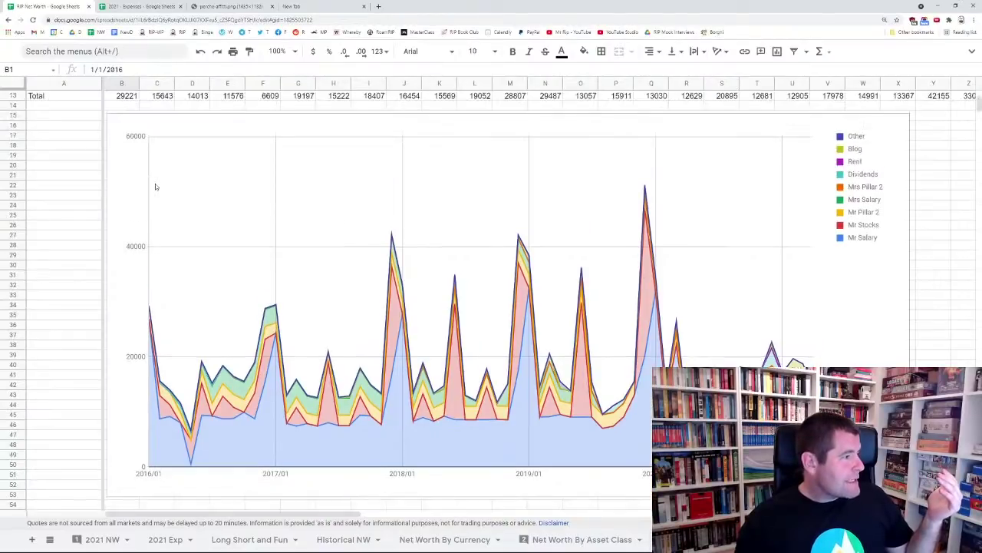
pyautogui.scroll(-1, 158, 192)
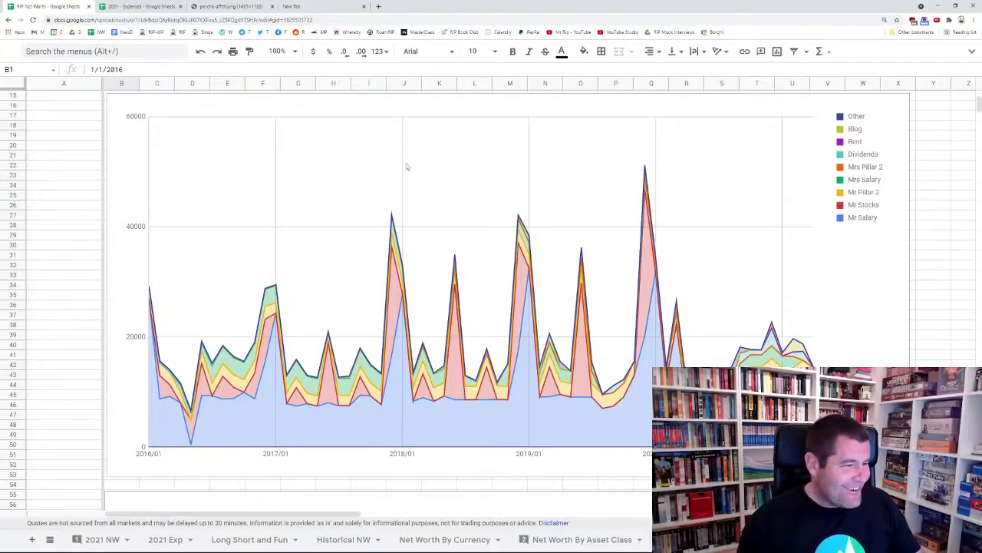
pyautogui.click(646, 170)
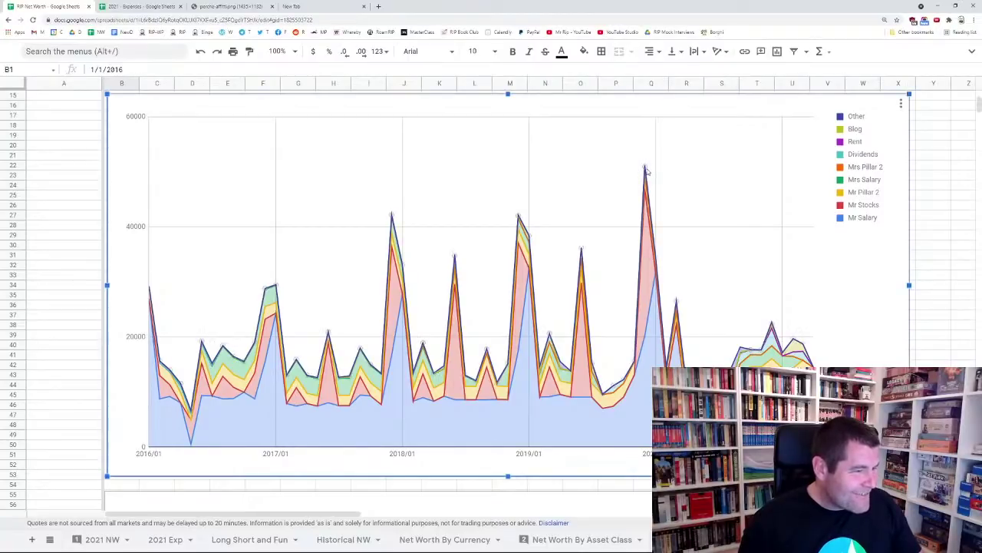
pyautogui.moveTo(646, 170)
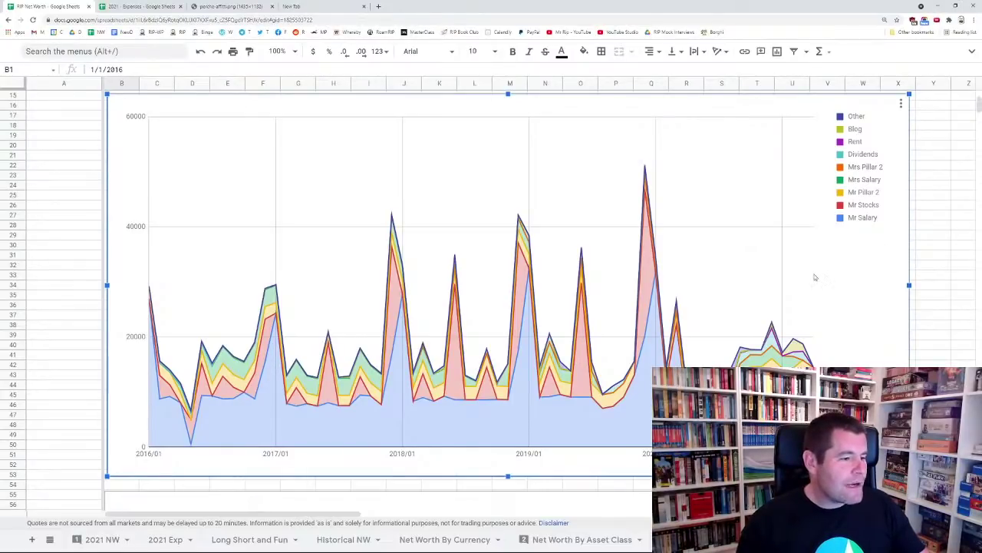
# Examine the 2020 and 2021 section of the income chart, including the Mr Pillar 2 value for 2020/09
pyautogui.scroll(-3, 815, 278)
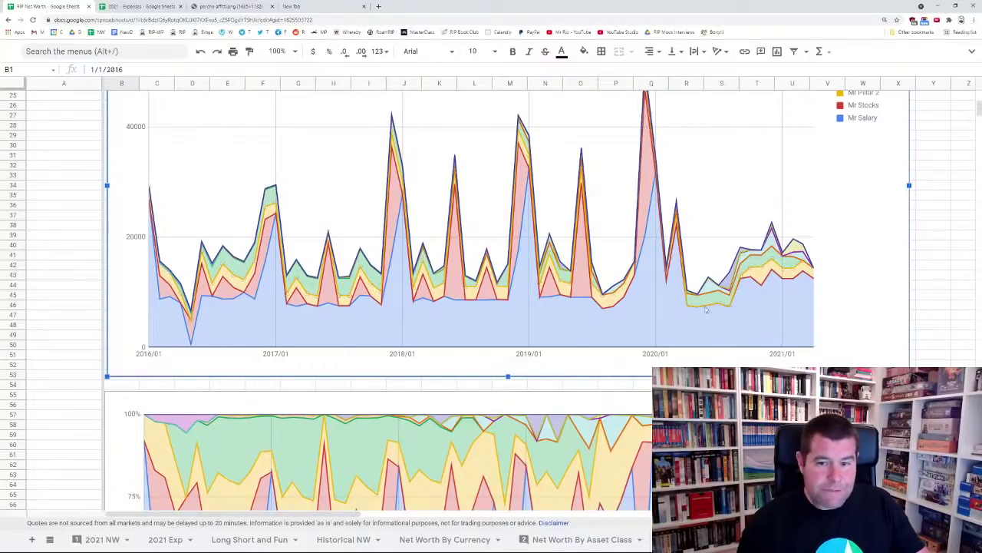
pyautogui.scroll(3, 709, 300)
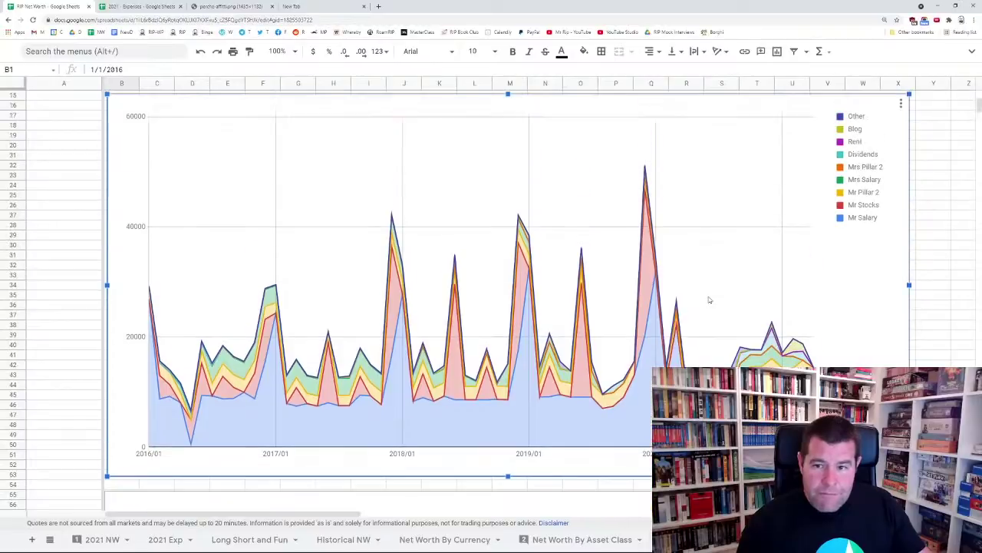
pyautogui.scroll(-2, 709, 300)
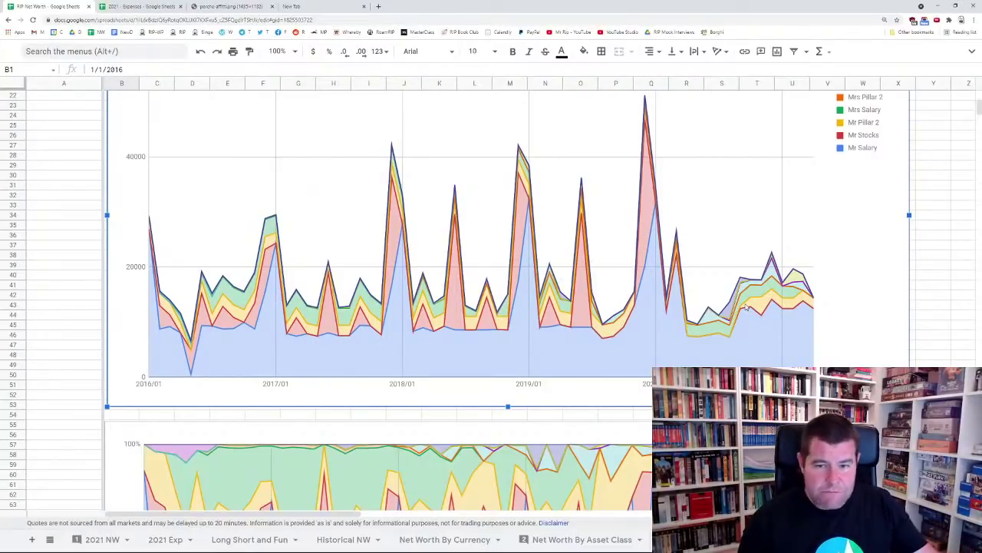
pyautogui.moveTo(741, 308)
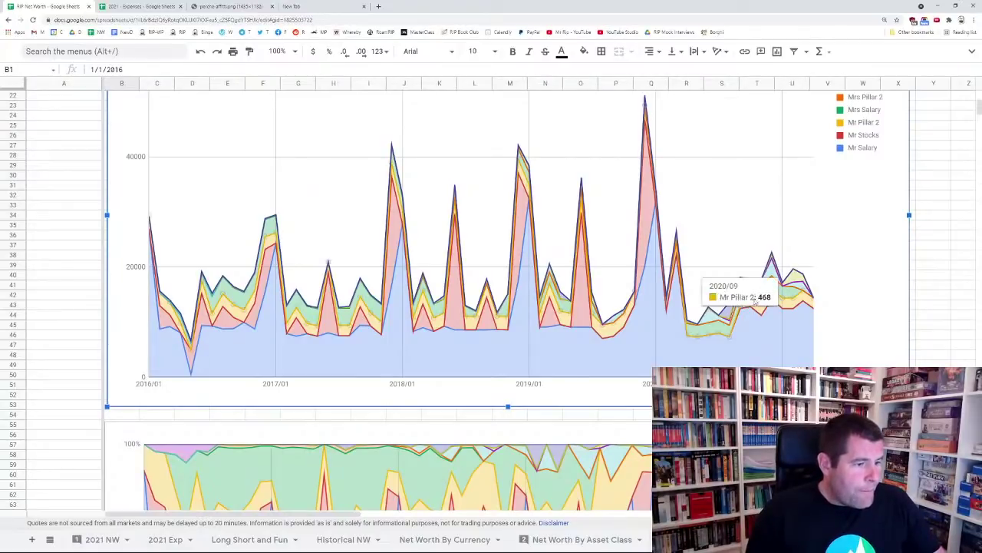
pyautogui.scroll(2, 767, 311)
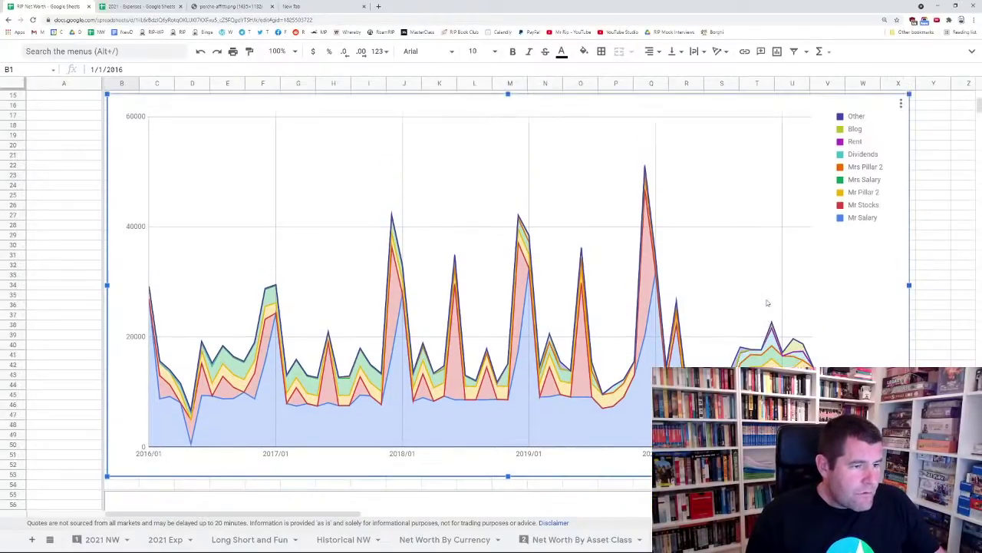
pyautogui.scroll(-2, 767, 312)
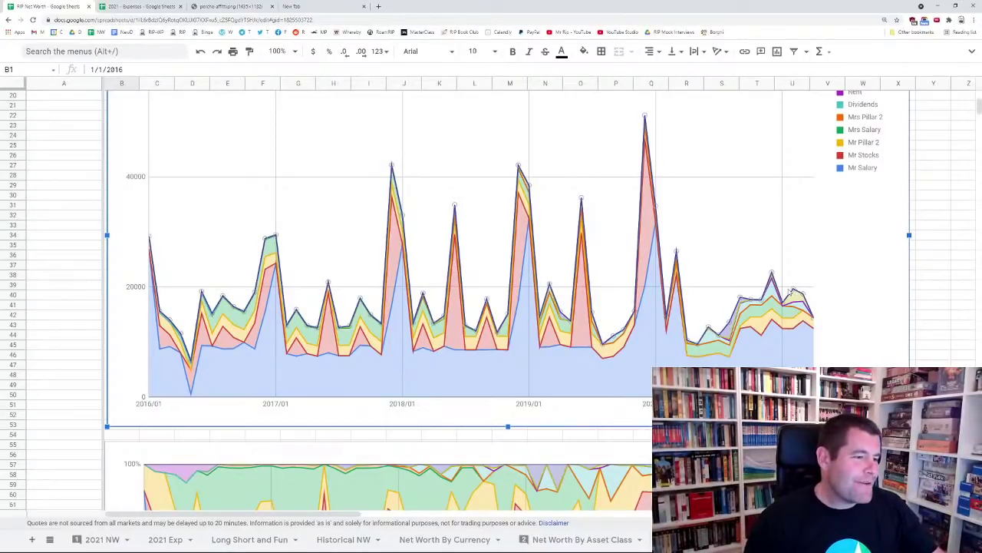
# Compare the percentage income chart with the absolute income chart, focusing on the Mr Salary dip at 2016/05
pyautogui.scroll(-10, 791, 292)
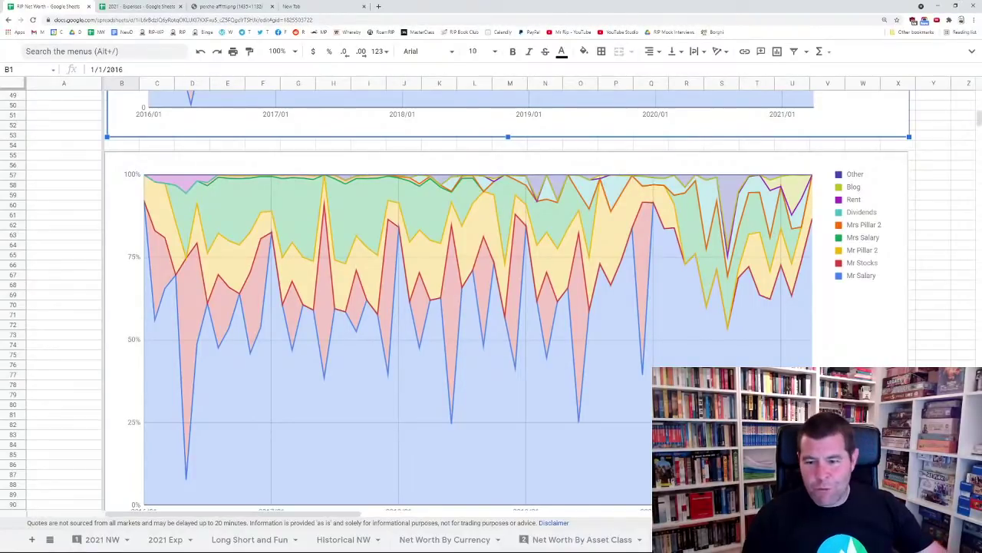
pyautogui.scroll(4, 677, 364)
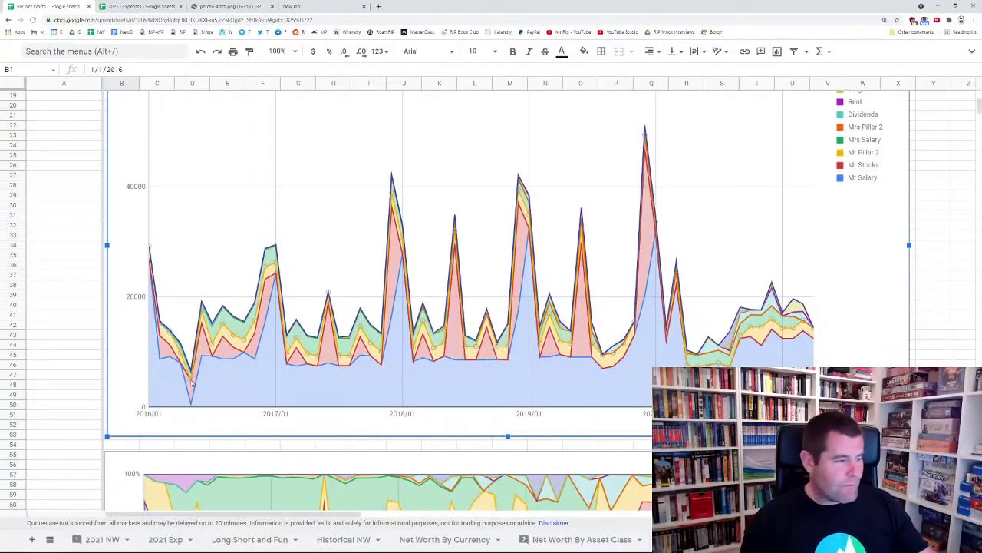
pyautogui.moveTo(192, 408)
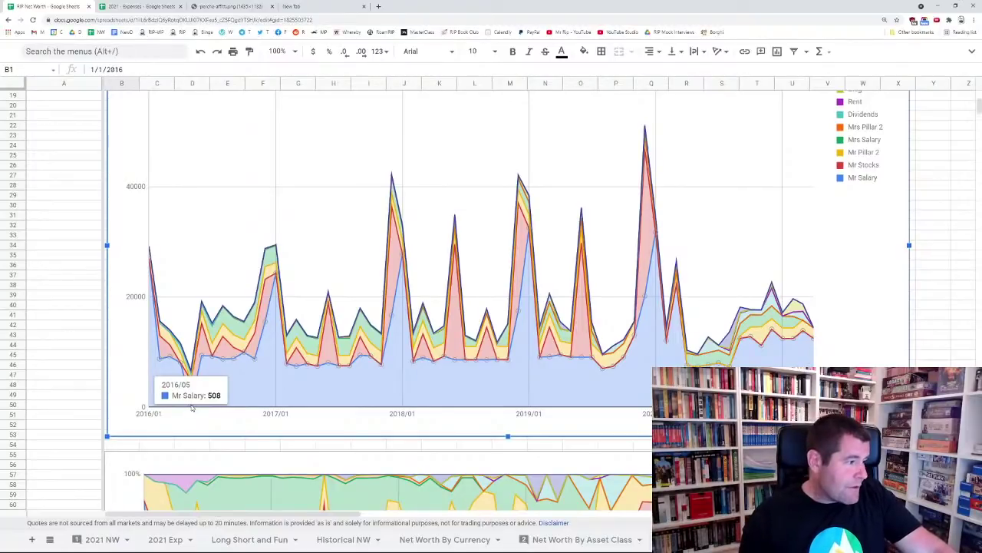
pyautogui.scroll(-5, 192, 408)
pyautogui.scroll(-1, 188, 430)
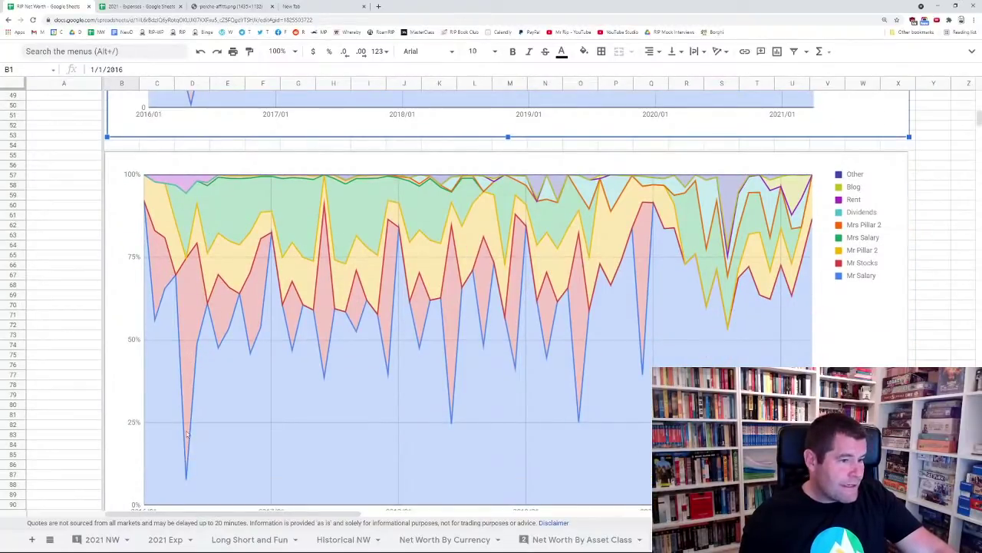
pyautogui.click(190, 315)
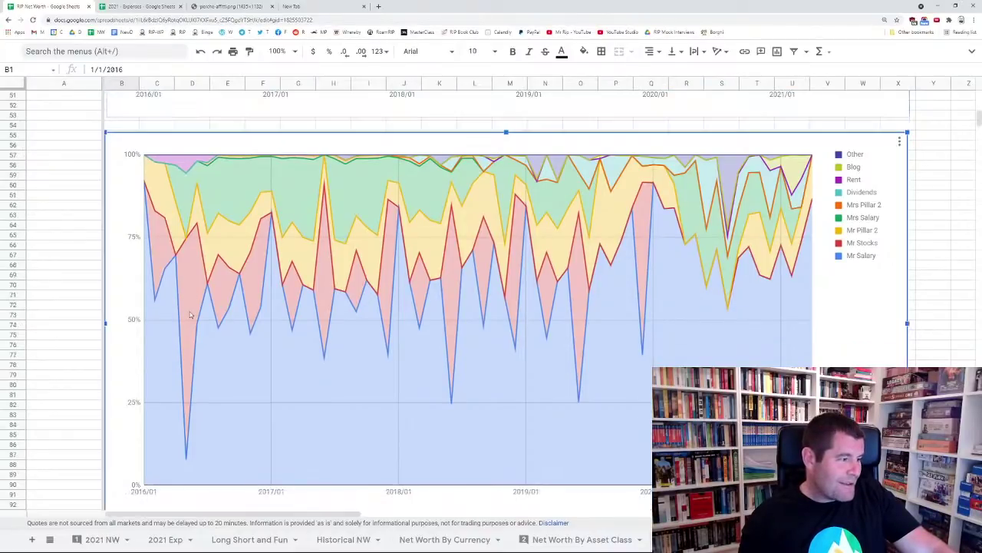
pyautogui.scroll(5, 192, 285)
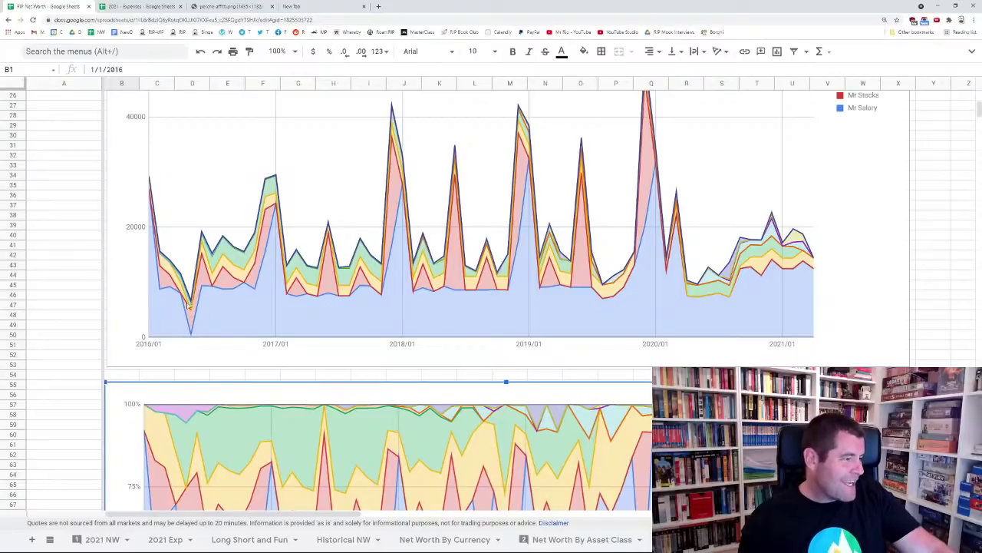
pyautogui.scroll(3, 222, 302)
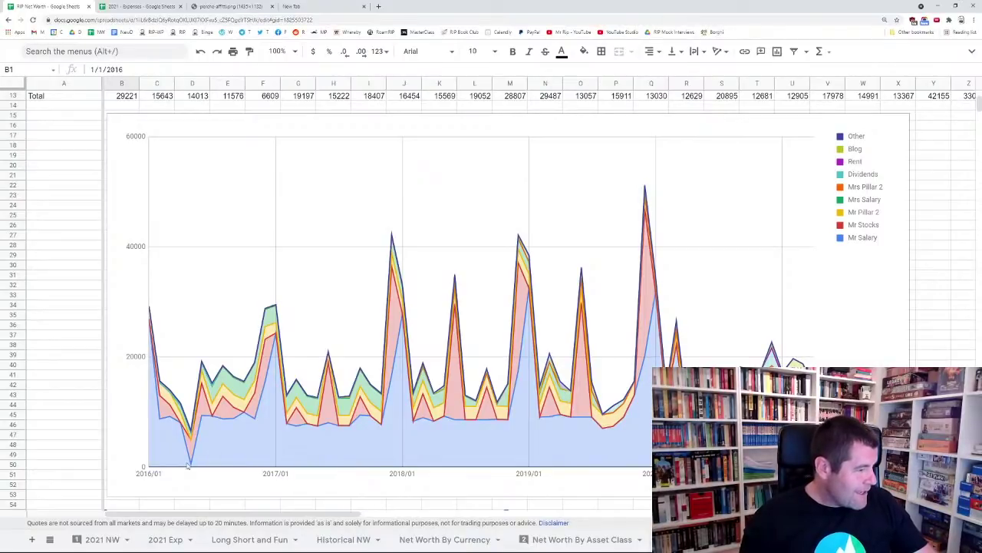
# Open the 2016 NW sheet and examine May16's monthly net worth delta, income, spending, saving and saving rate
pyautogui.hscroll(5, 338, 539)
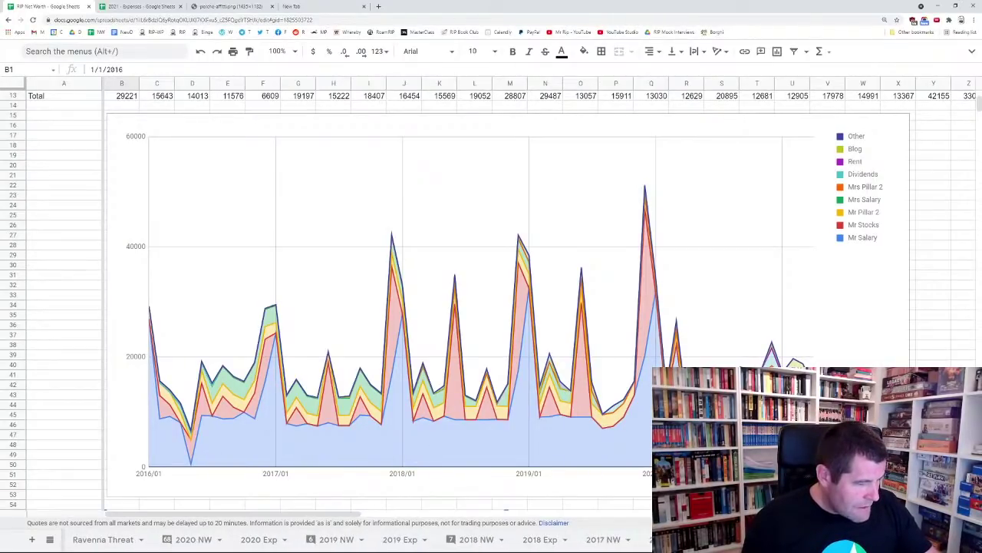
pyautogui.hotkey('ctrl', 'shift', 'pagedown')
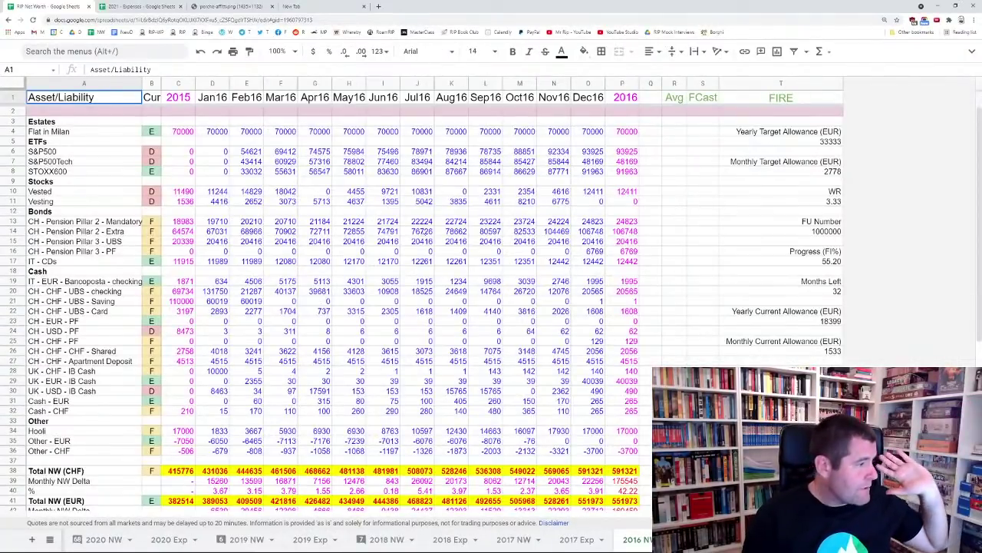
pyautogui.scroll(-5, 482, 300)
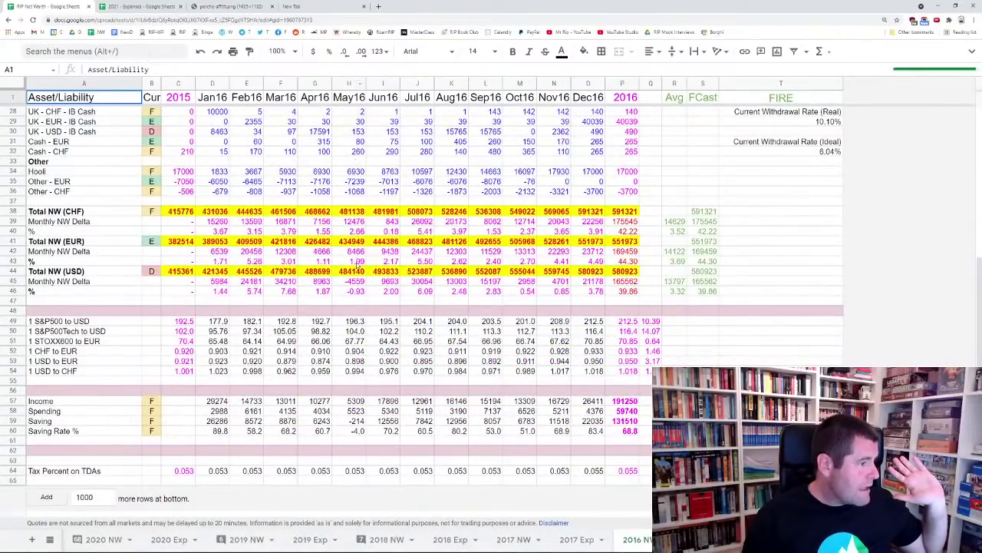
pyautogui.click(354, 222)
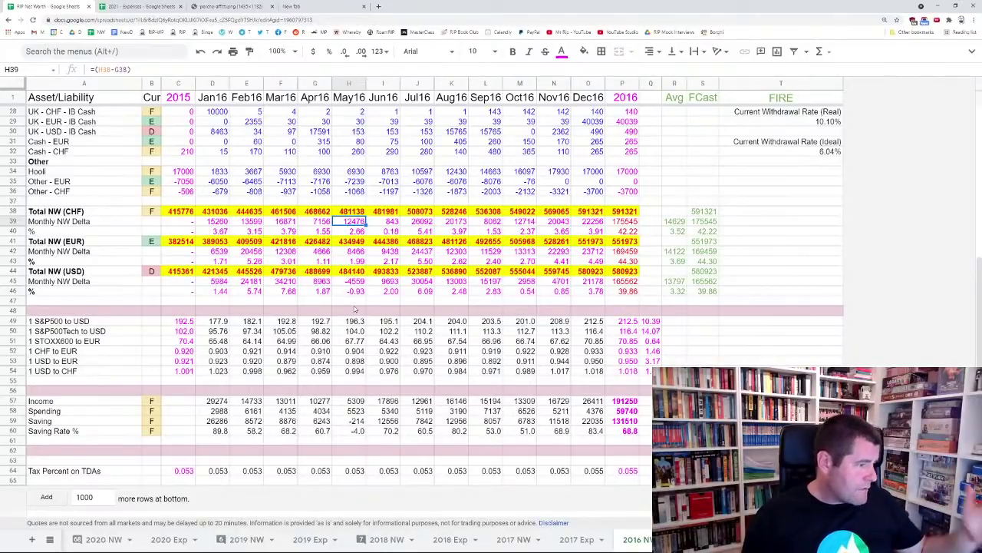
pyautogui.click(360, 404)
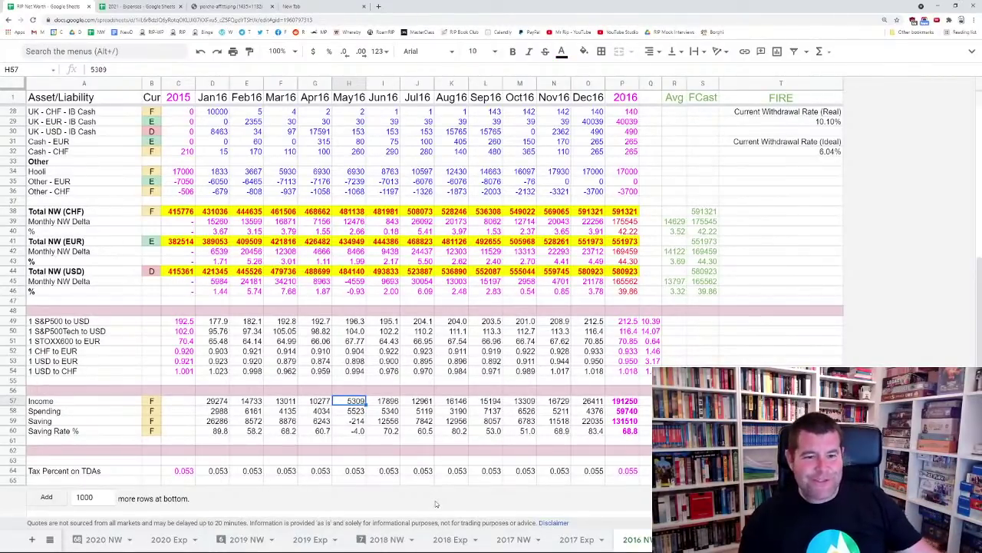
pyautogui.click(349, 414)
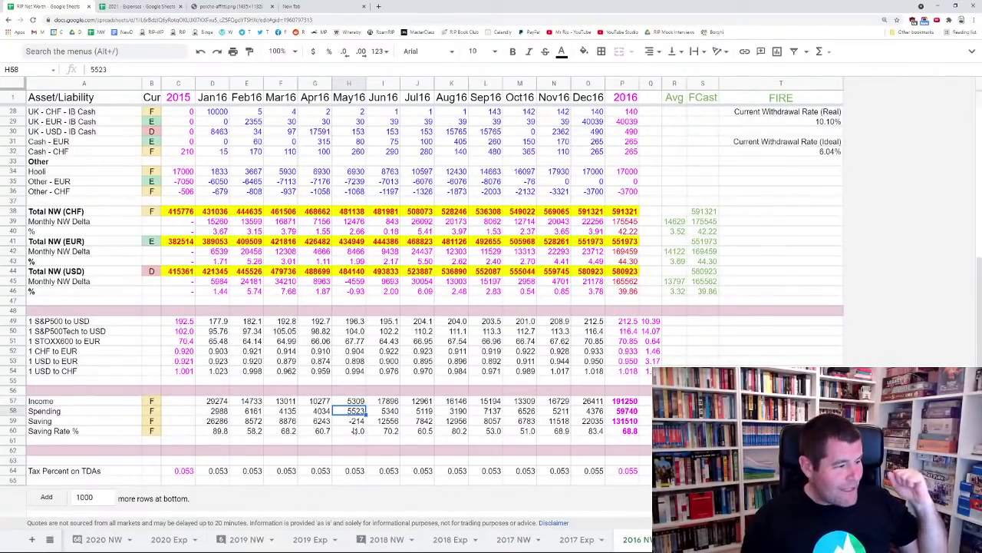
pyautogui.click(357, 432)
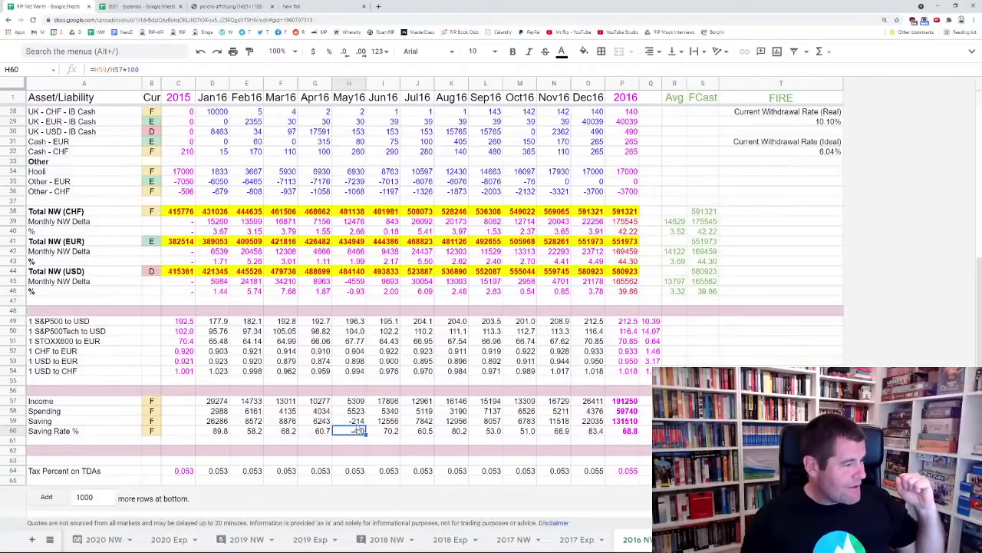
pyautogui.press('Up')
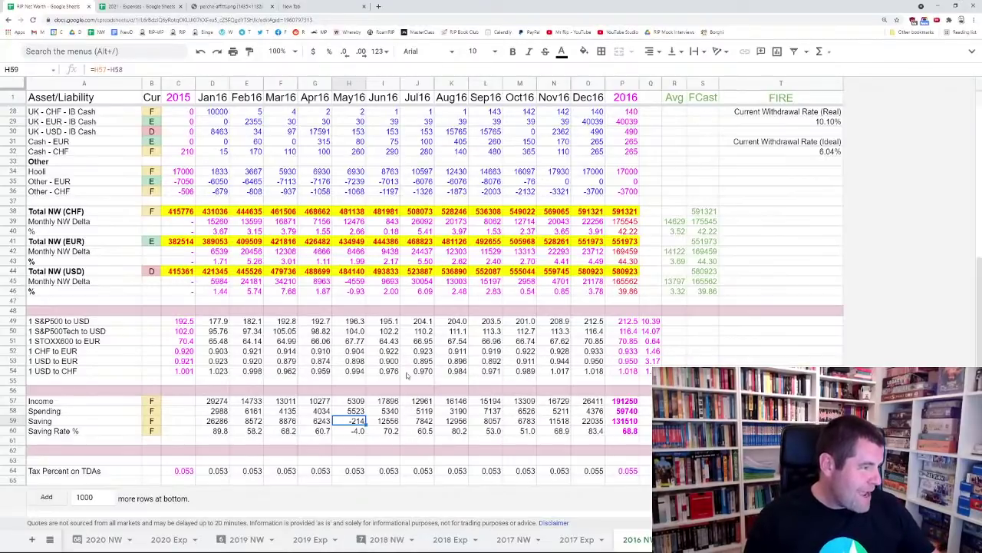
# Go back through the 2021 Exp sheet to the Net Worth By Asset Class sheet's percentage charts
pyautogui.scroll(5, 96, 541)
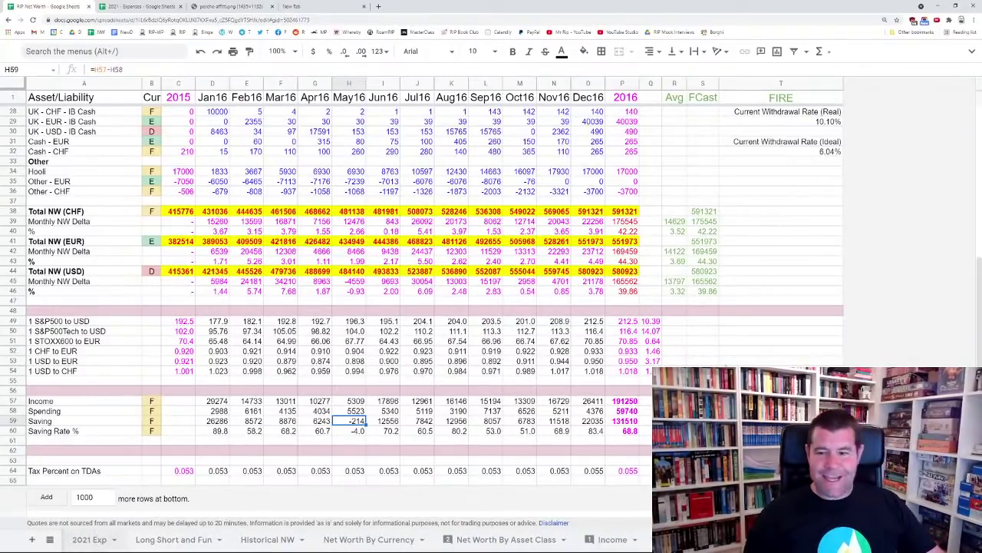
pyautogui.click(96, 540)
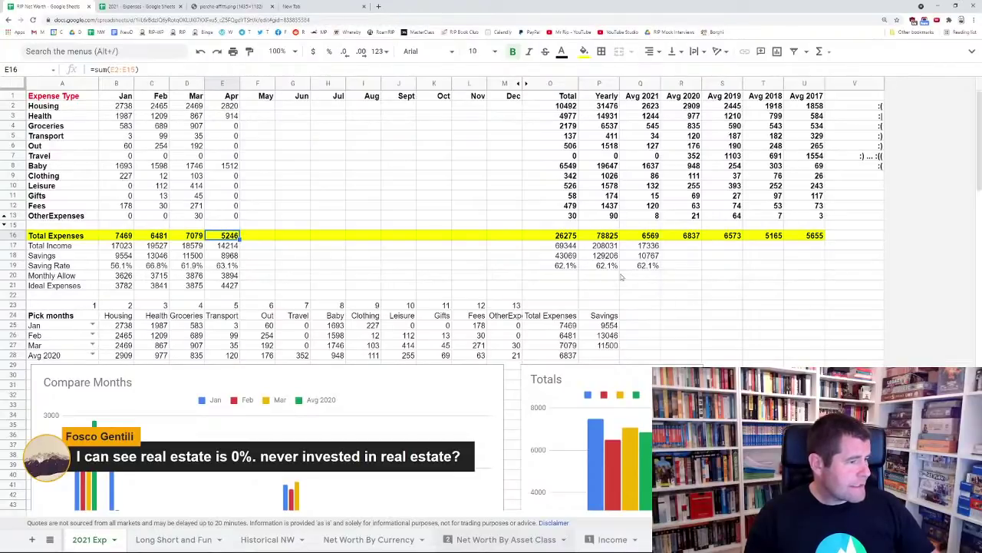
pyautogui.hotkey('ctrl', 'shift', 'pagedown')
pyautogui.hotkey('ctrl', 'shift', 'pagedown')
pyautogui.hotkey('ctrl', 'shift', 'pagedown')
pyautogui.hotkey('ctrl', 'shift', 'pagedown')
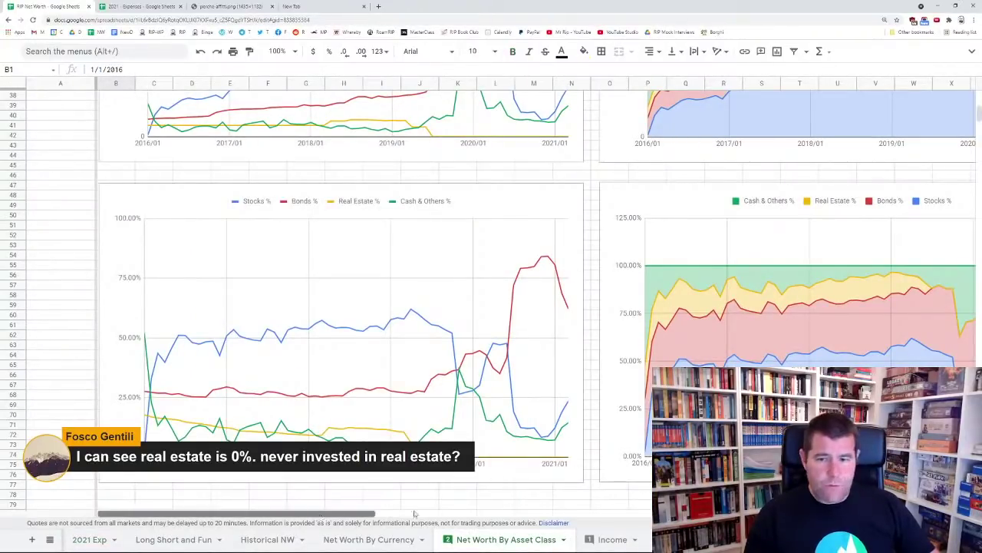
# Examine the real estate share in the stacked asset class charts and follow the Real Estate row from 2016/01 into 2020
pyautogui.click(480, 513)
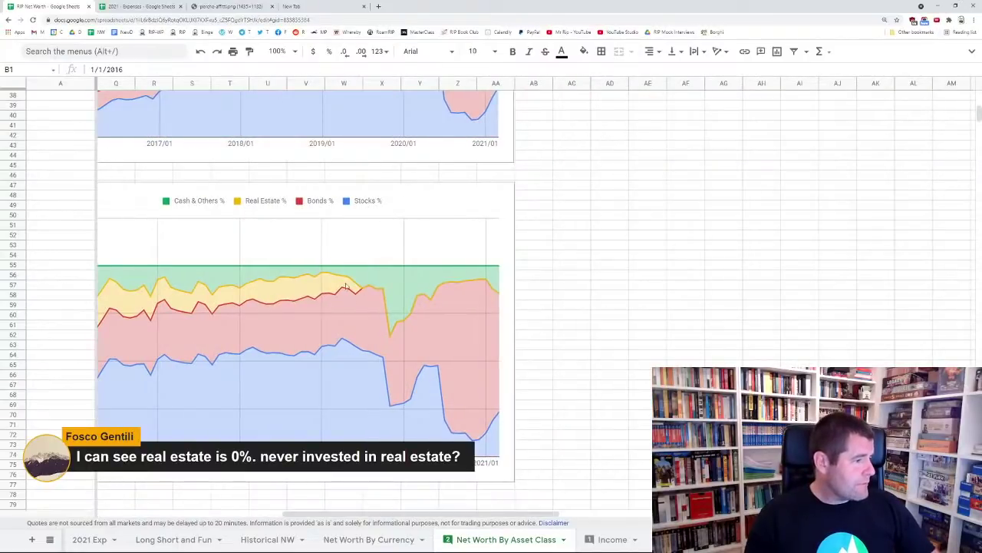
pyautogui.scroll(10, 346, 284)
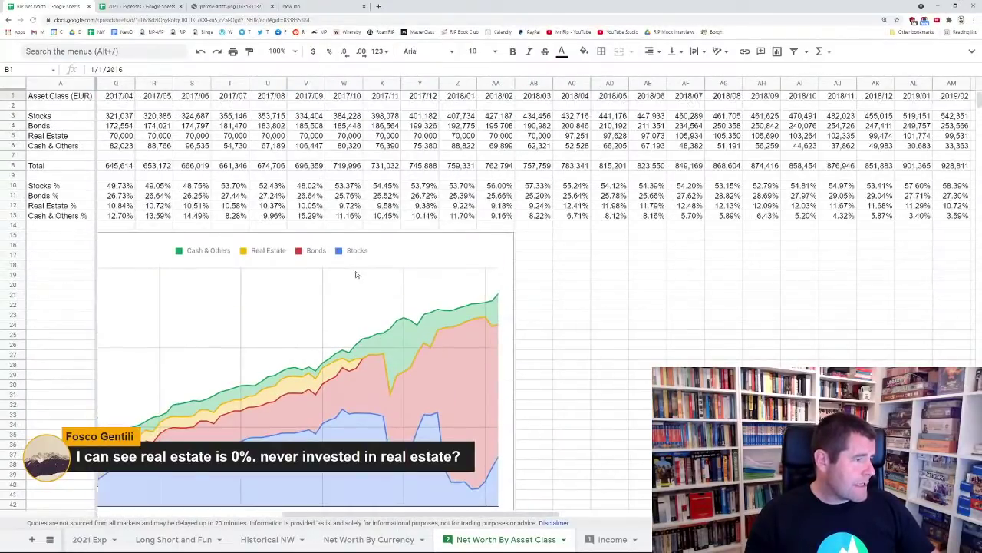
pyautogui.click(84, 138)
pyautogui.press('Right')
pyautogui.press('Right')
pyautogui.press('Right')
pyautogui.press('Right')
pyautogui.press('Right')
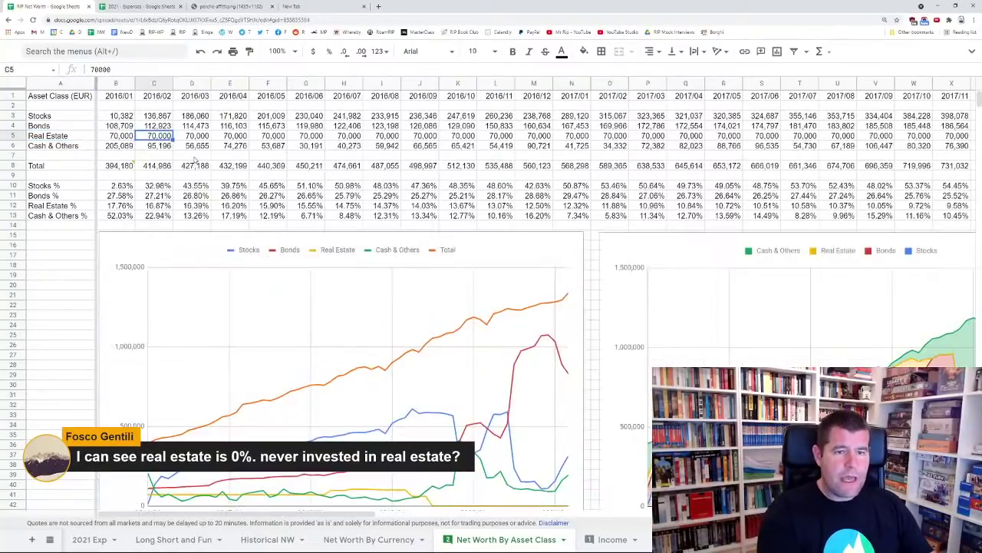
pyautogui.press('Right')
pyautogui.press('Right')
pyautogui.press('Right')
pyautogui.press('Right')
pyautogui.press('Right')
pyautogui.press('Right')
pyautogui.press('Right')
pyautogui.press('Right')
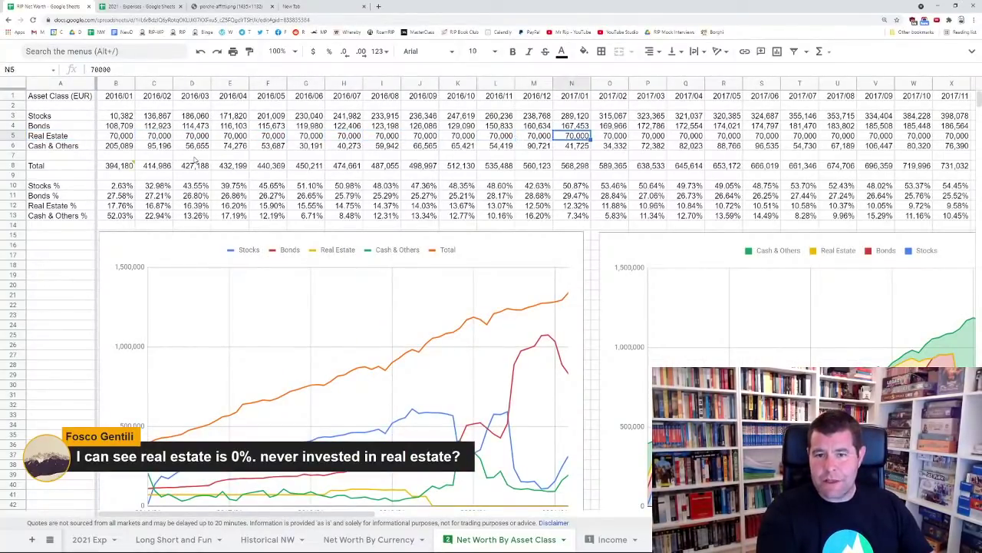
pyautogui.hotkey('ctrl', 'Right')
pyautogui.press('Left')
pyautogui.hotkey('ctrl', 'Left')
pyautogui.press('Right')
pyautogui.press('Right')
pyautogui.press('Right')
pyautogui.press('Right')
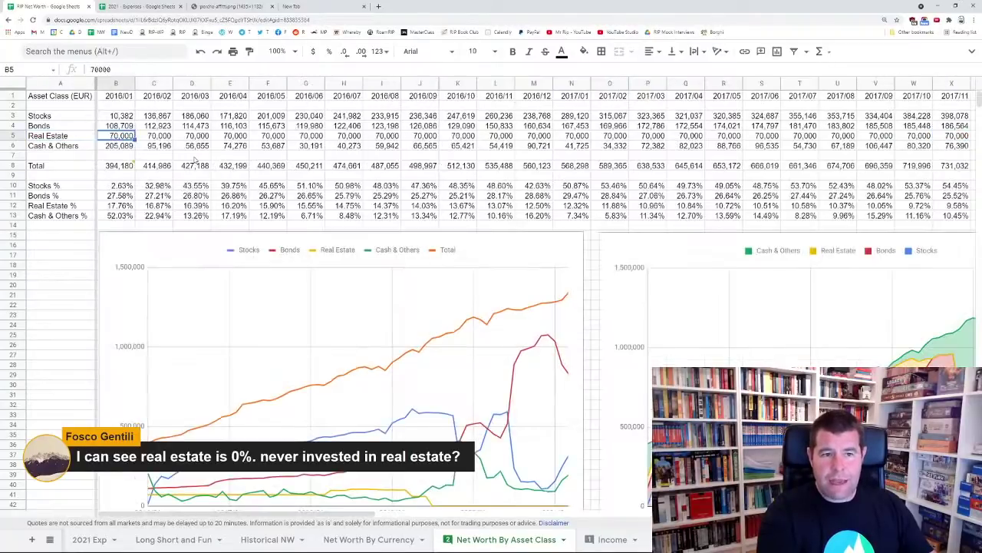
pyautogui.press('Right')
pyautogui.press('Right')
pyautogui.press('Right')
pyautogui.press('Right')
pyautogui.press('Right')
pyautogui.press('Right')
pyautogui.press('Right')
pyautogui.press('Right')
pyautogui.press('Right')
pyautogui.press('Right')
pyautogui.press('Right')
pyautogui.press('Right')
pyautogui.press('Right')
pyautogui.press('Right')
pyautogui.press('Right')
pyautogui.press('Right')
pyautogui.press('Right')
pyautogui.press('Right')
pyautogui.press('Right')
pyautogui.press('Right')
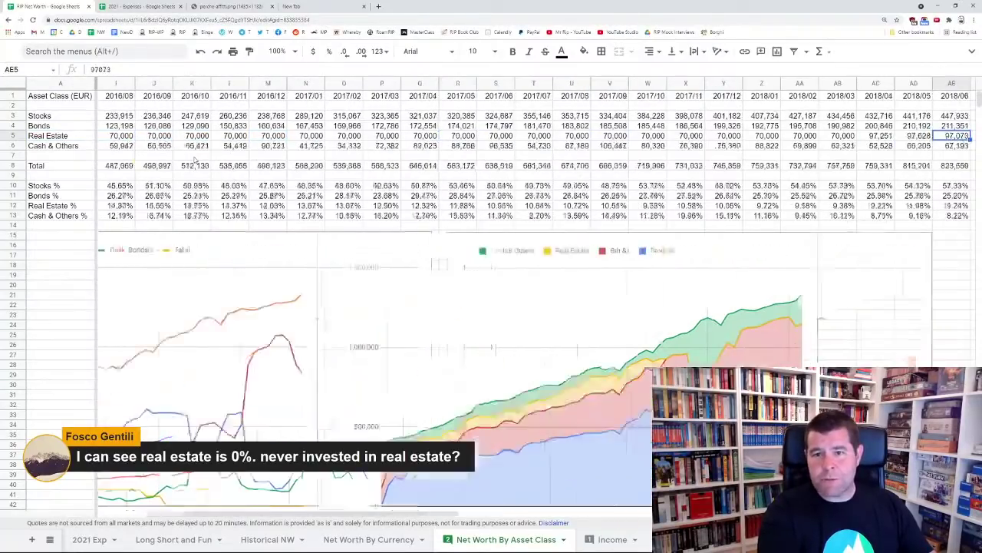
pyautogui.press('Right')
pyautogui.press('Right')
pyautogui.press('Right')
pyautogui.press('Right')
pyautogui.press('Right')
pyautogui.press('Right')
pyautogui.press('Right')
pyautogui.press('Right')
pyautogui.press('Right')
pyautogui.press('Right')
pyautogui.press('Right')
pyautogui.press('Right')
pyautogui.press('Right')
pyautogui.press('Right')
pyautogui.press('Right')
pyautogui.press('Right')
pyautogui.press('Right')
pyautogui.press('Right')
pyautogui.press('Left')
pyautogui.press('Left')
pyautogui.press('Left')
pyautogui.press('Left')
pyautogui.press('Left')
pyautogui.press('Left')
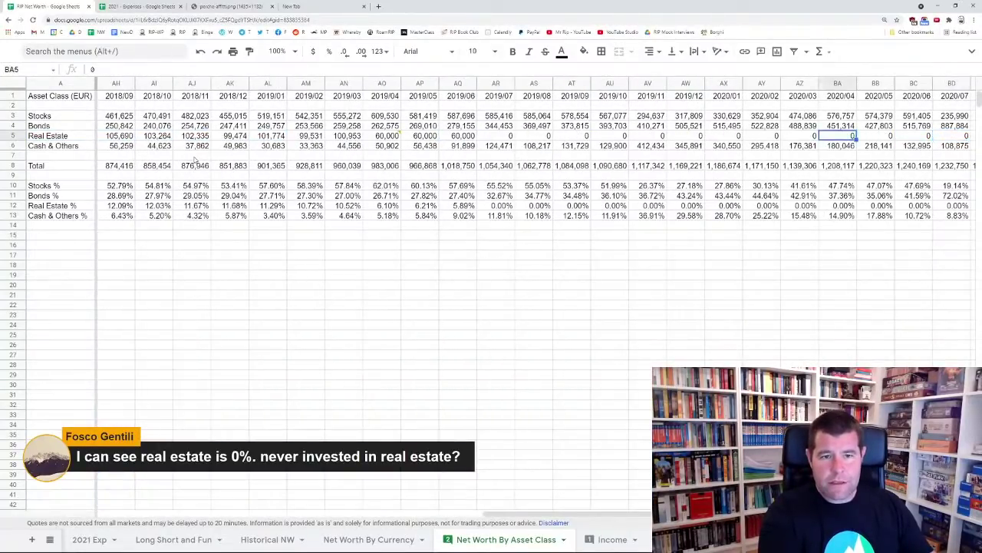
# Examine the Real Estate values between 2019/01 and 2019/07, including the comment on the 2019/04 cell
pyautogui.press('Left')
pyautogui.press('Left')
pyautogui.press('Left')
pyautogui.press('Left')
pyautogui.press('Left')
pyautogui.press('Left')
pyautogui.press('Left')
pyautogui.press('Left')
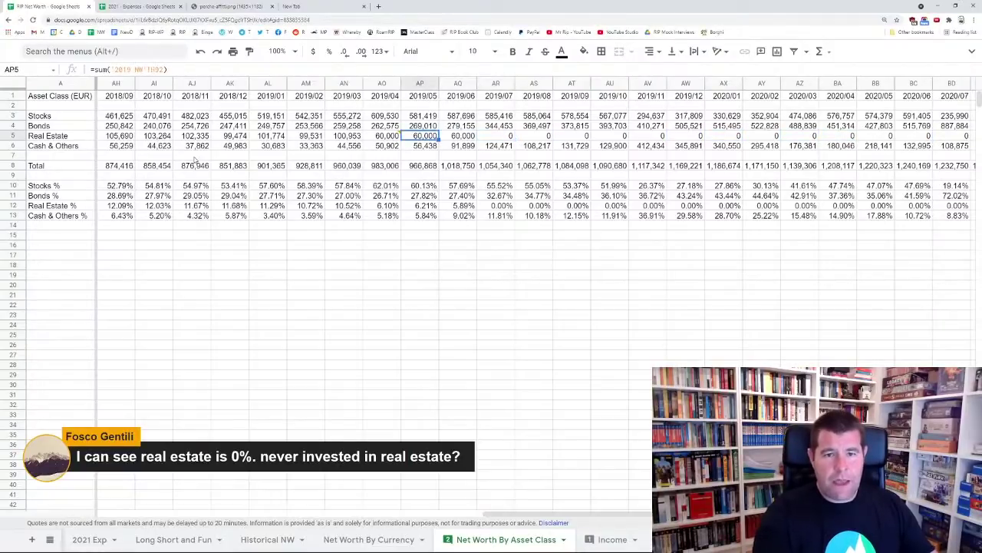
pyautogui.click(472, 137)
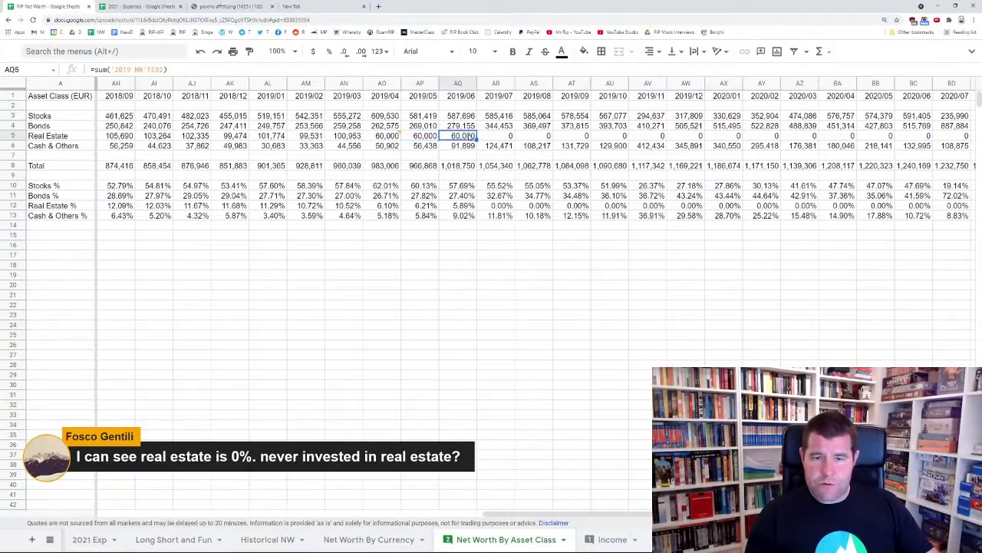
pyautogui.click(512, 138)
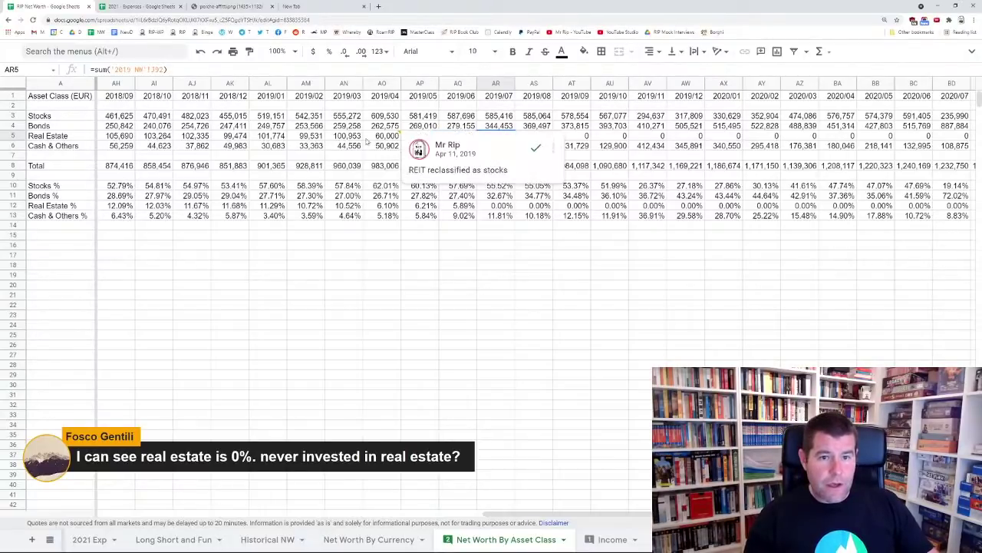
pyautogui.click(343, 138)
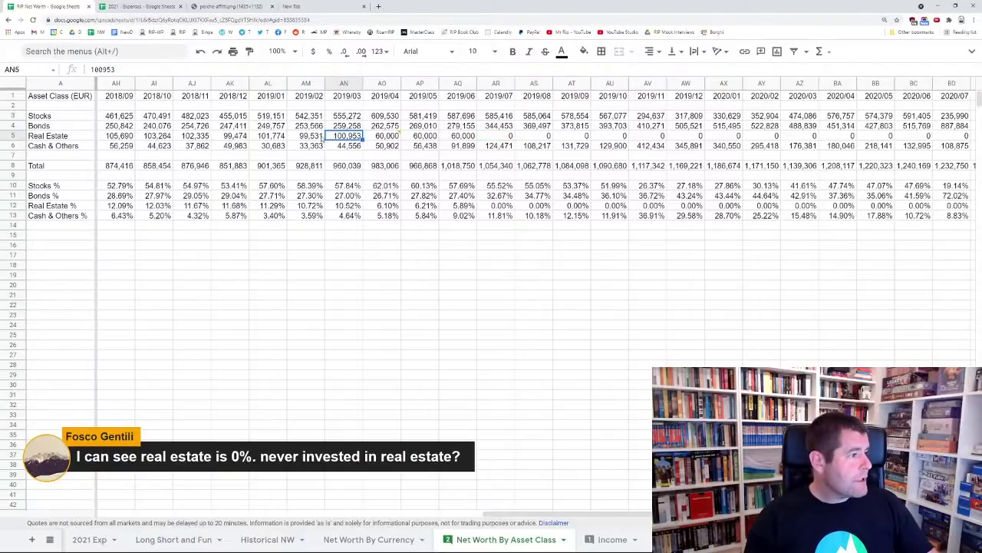
pyautogui.click(315, 139)
pyautogui.click(274, 137)
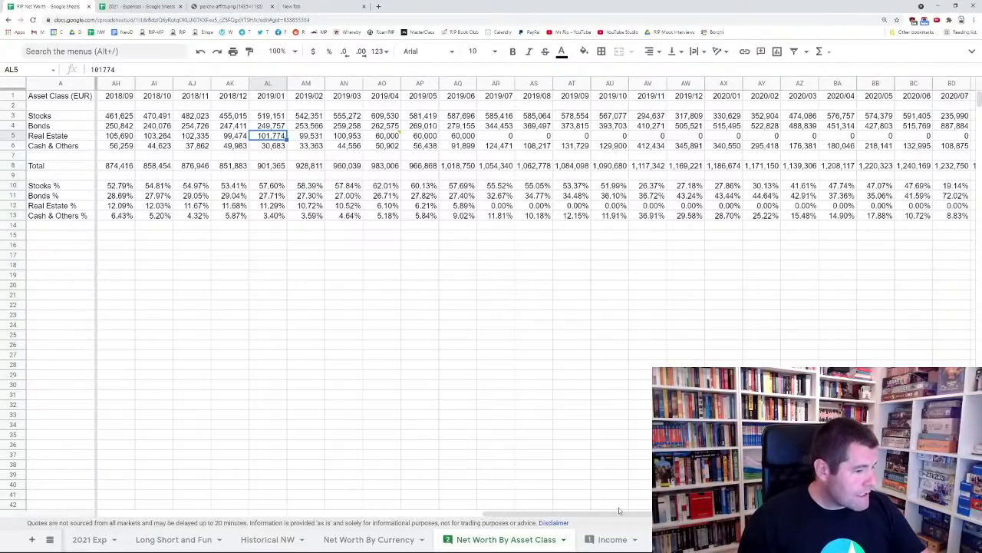
# Open the 2020 NW sheet and examine March's total net worth and monthly deltas in EUR and CHF at a larger zoom
pyautogui.scroll(-5, 506, 537)
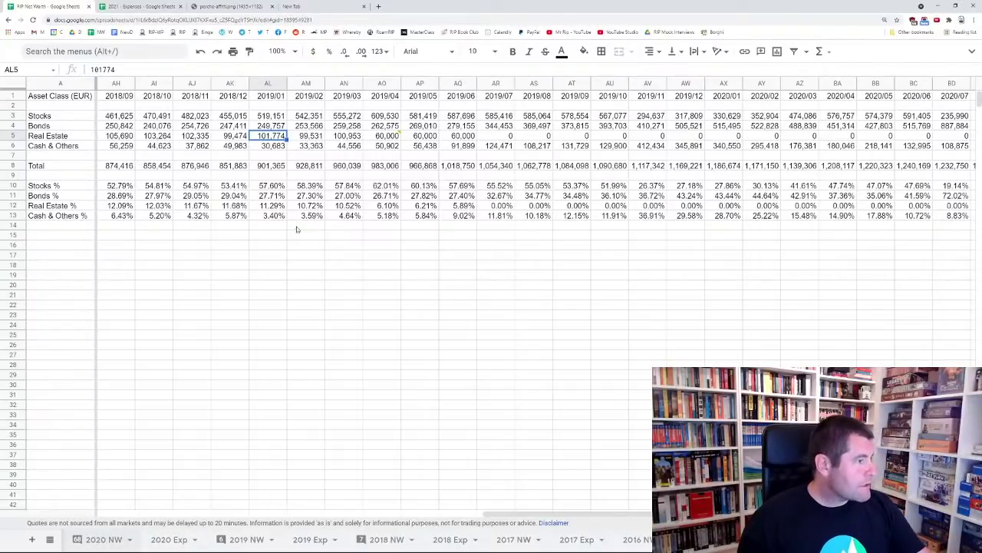
pyautogui.hotkey('ctrl', 'shift', 'pagedown')
pyautogui.scroll(2, 321, 155)
pyautogui.scroll(1, 307, 253)
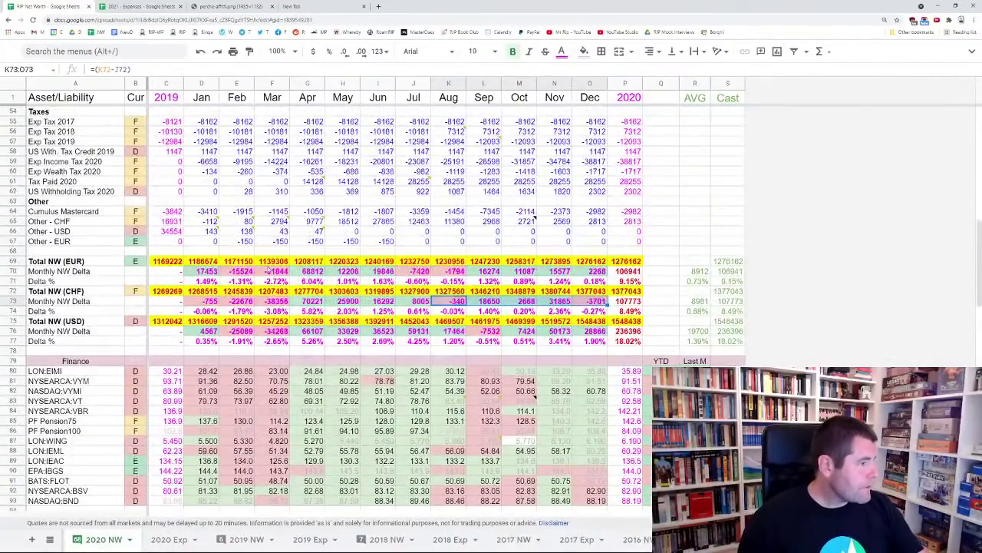
pyautogui.click(271, 262)
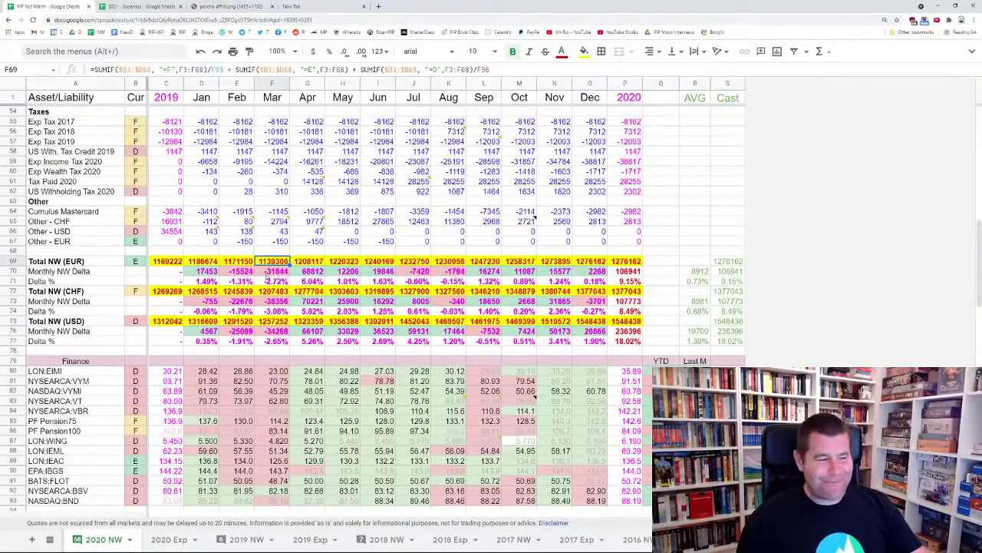
pyautogui.click(272, 292)
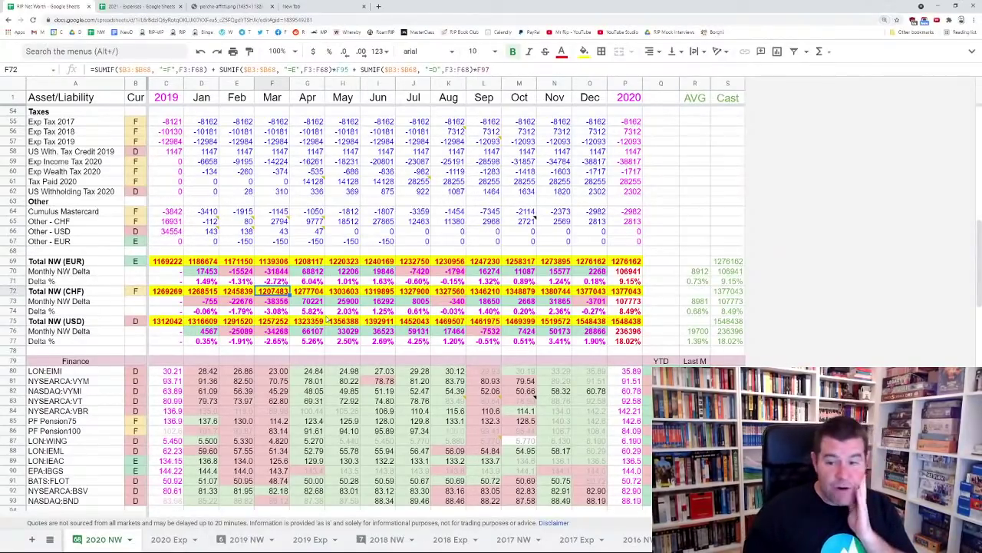
pyautogui.hotkey('ctrl', '+')
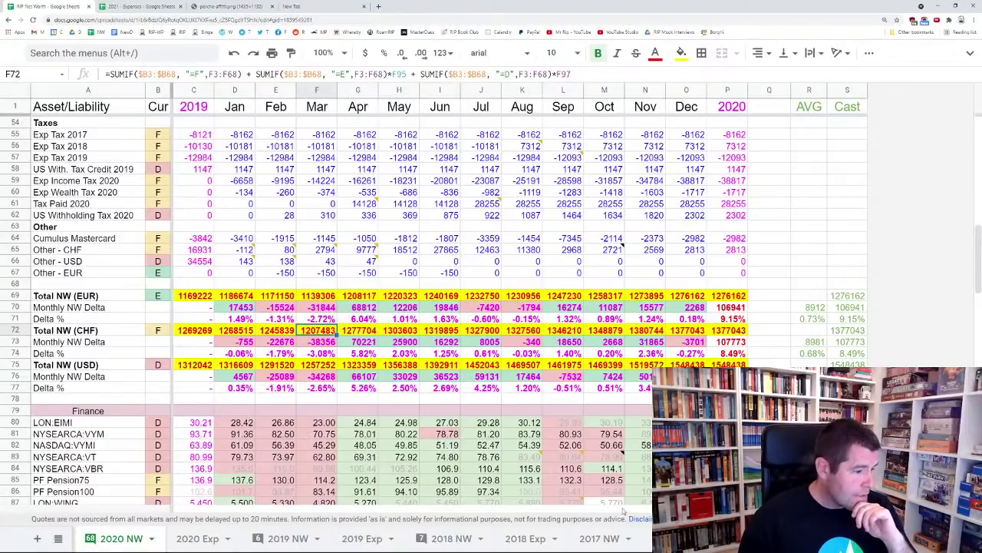
# Return to the 2021 NW sheet and examine March's net worth in CHF
pyautogui.scroll(10, 259, 539)
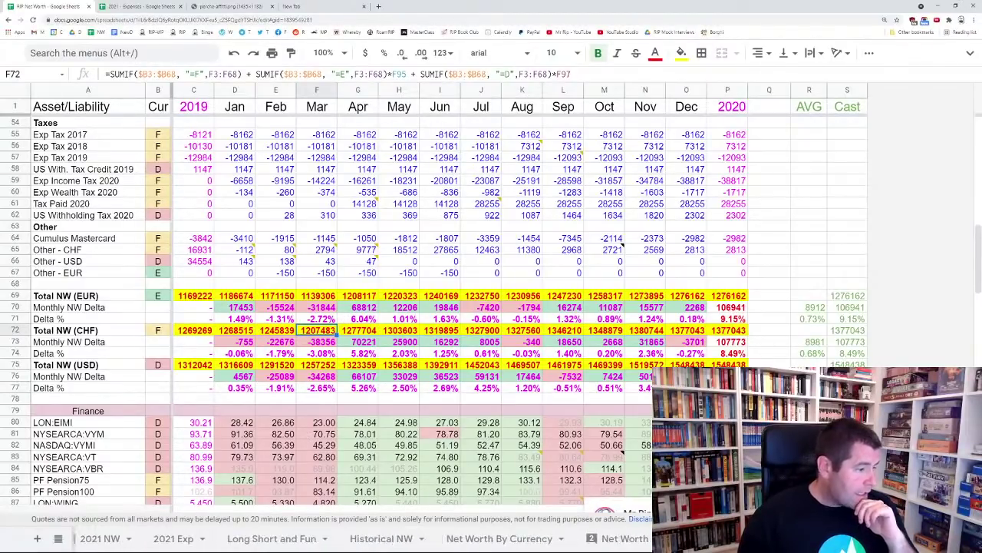
pyautogui.click(131, 538)
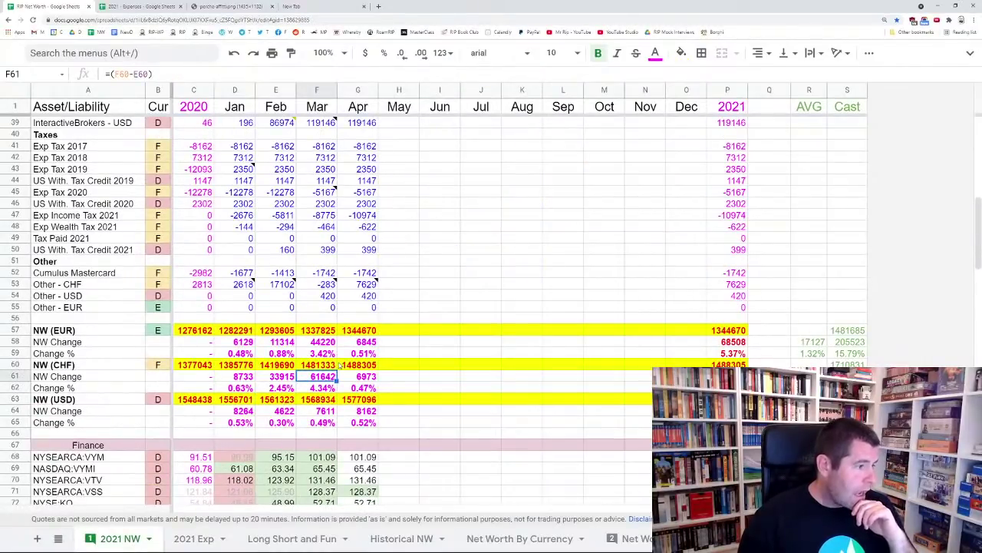
pyautogui.click(334, 367)
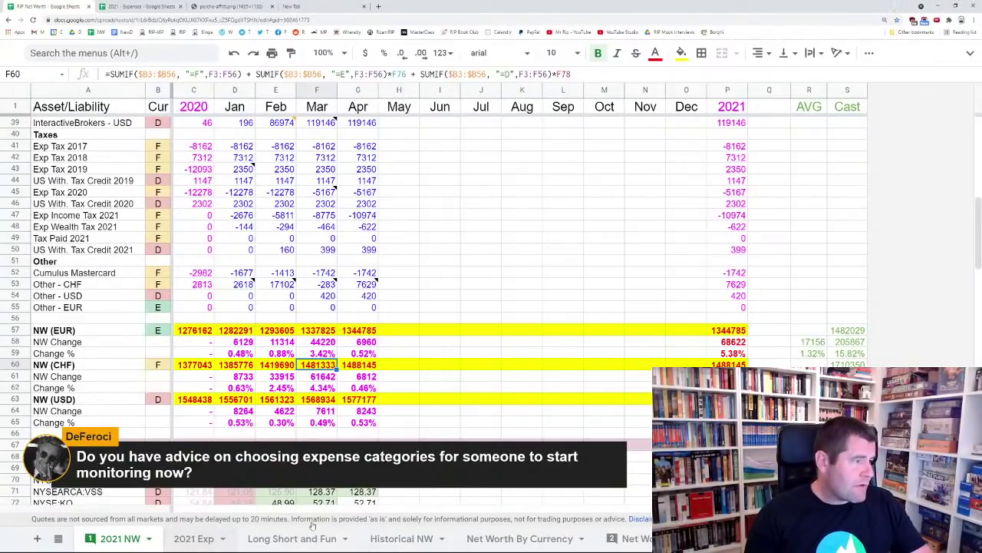
# Open the 2021 Exp sheet and review the Housing, Health, Groceries and Transport expense categories
pyautogui.hotkey('ctrl', 'shift', 'pagedown')
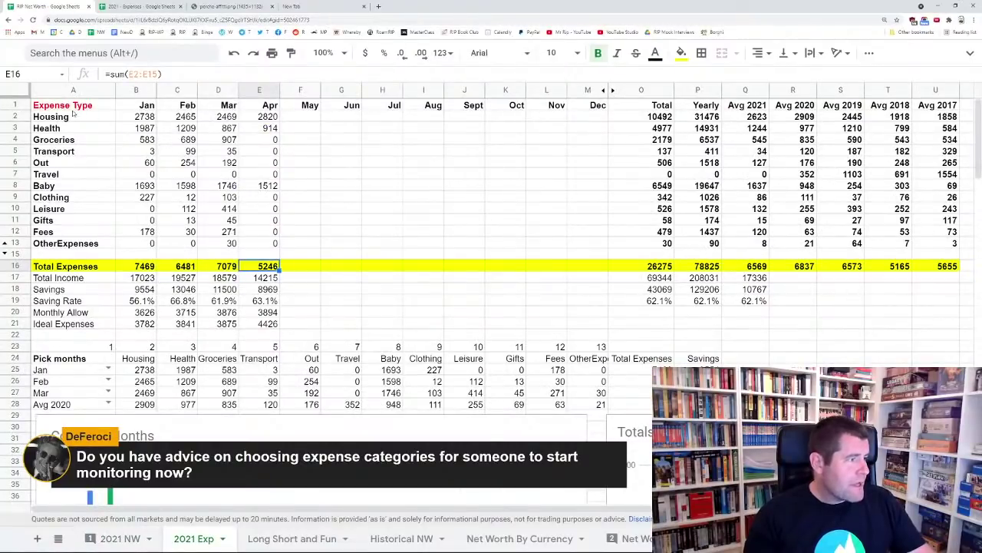
pyautogui.click(65, 117)
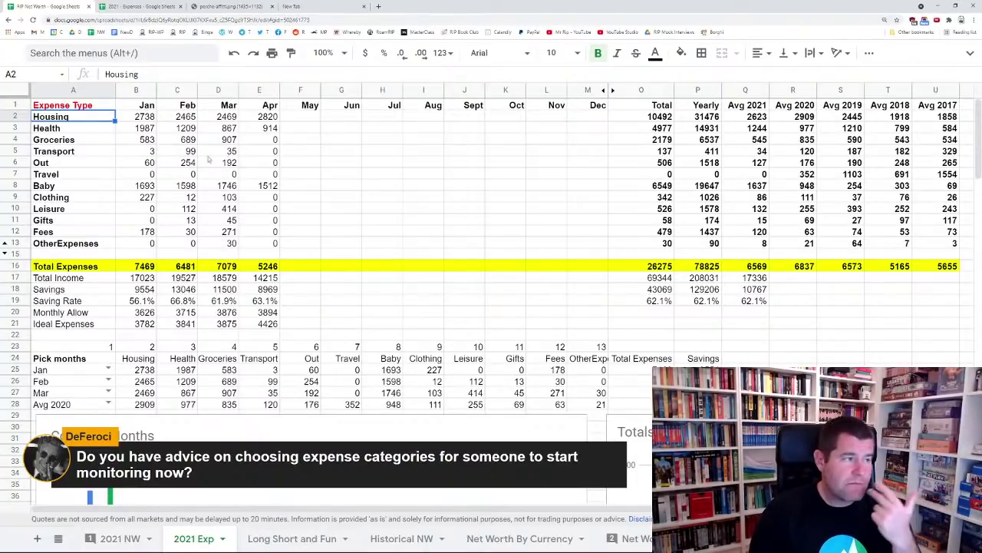
pyautogui.click(22, 129)
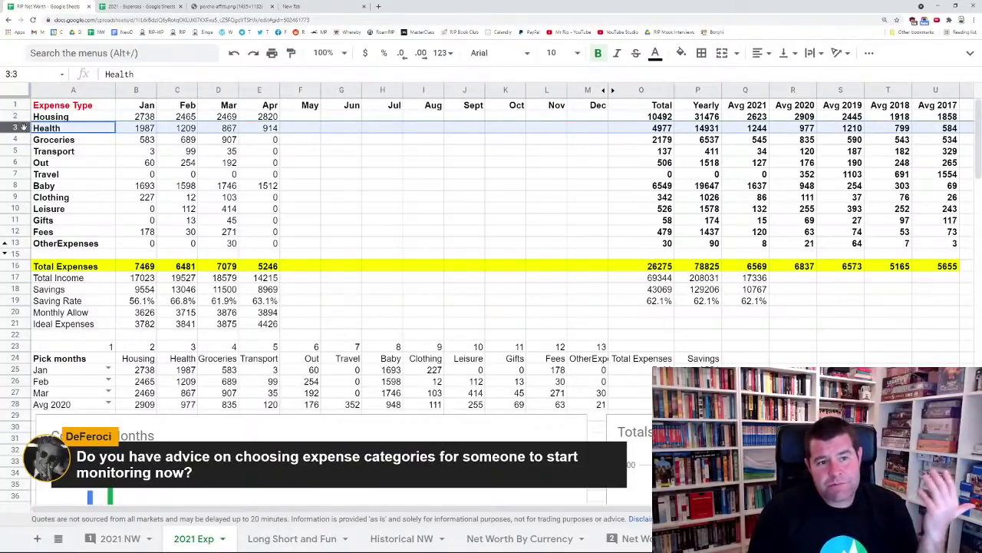
pyautogui.click(20, 140)
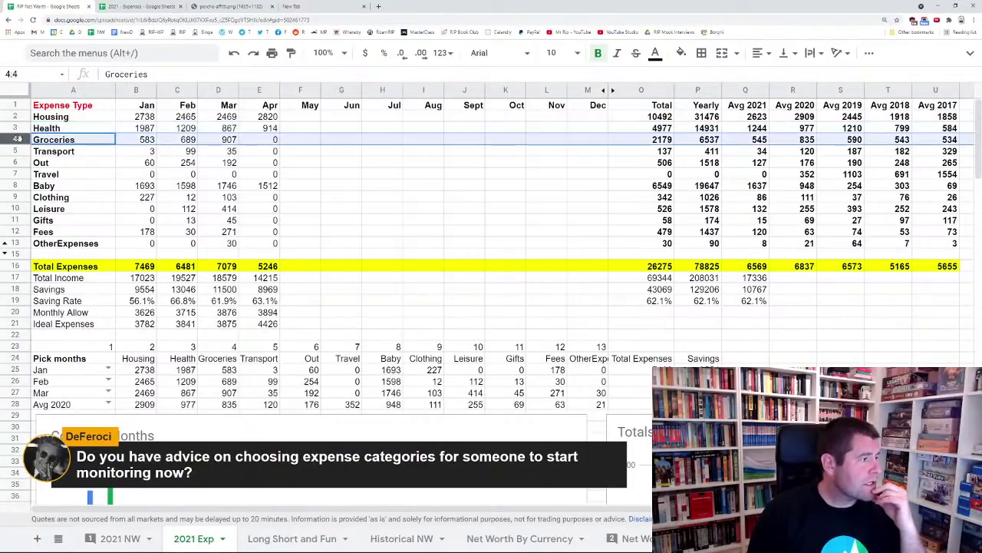
pyautogui.click(15, 151)
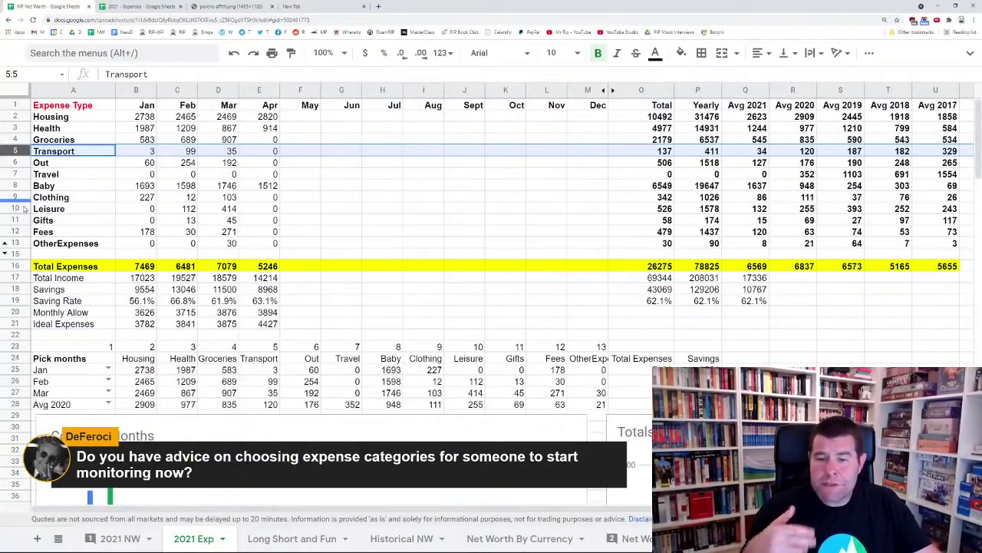
pyautogui.click(13, 117)
pyautogui.click(14, 128)
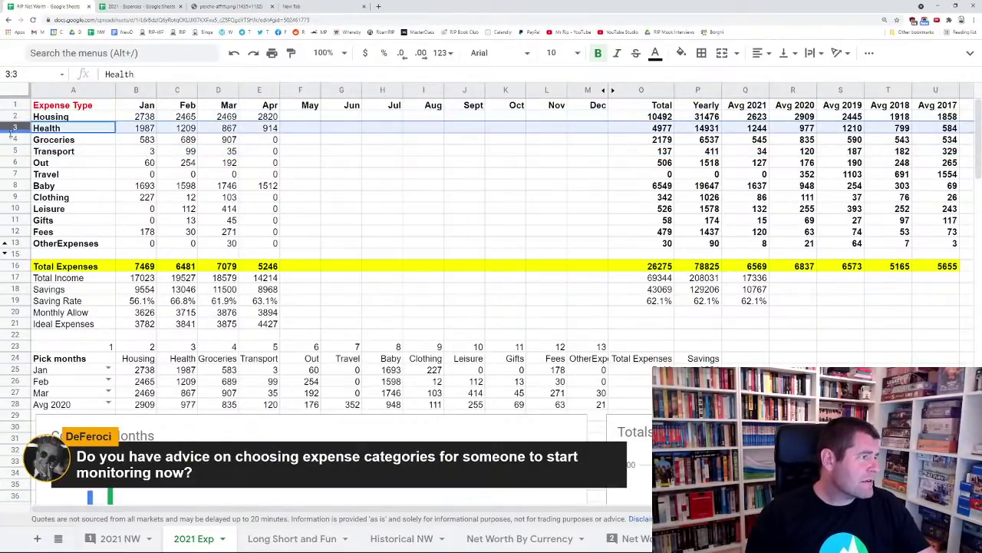
pyautogui.click(15, 140)
pyautogui.click(16, 152)
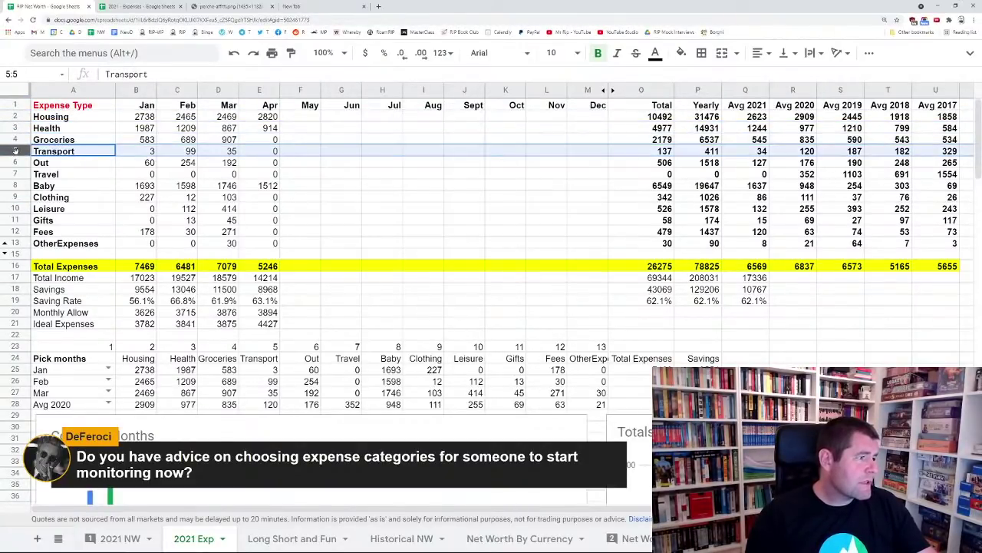
# Compare the monthly Transport expenses for January, February and March
pyautogui.click(151, 152)
pyautogui.click(179, 154)
pyautogui.press('Right')
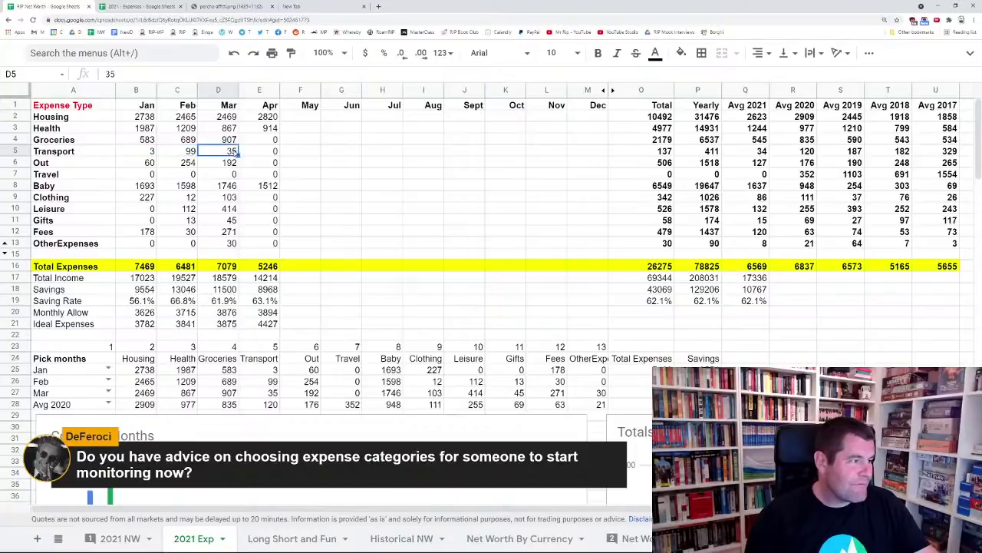
pyautogui.press('Left')
pyautogui.press('Left')
pyautogui.press('Right')
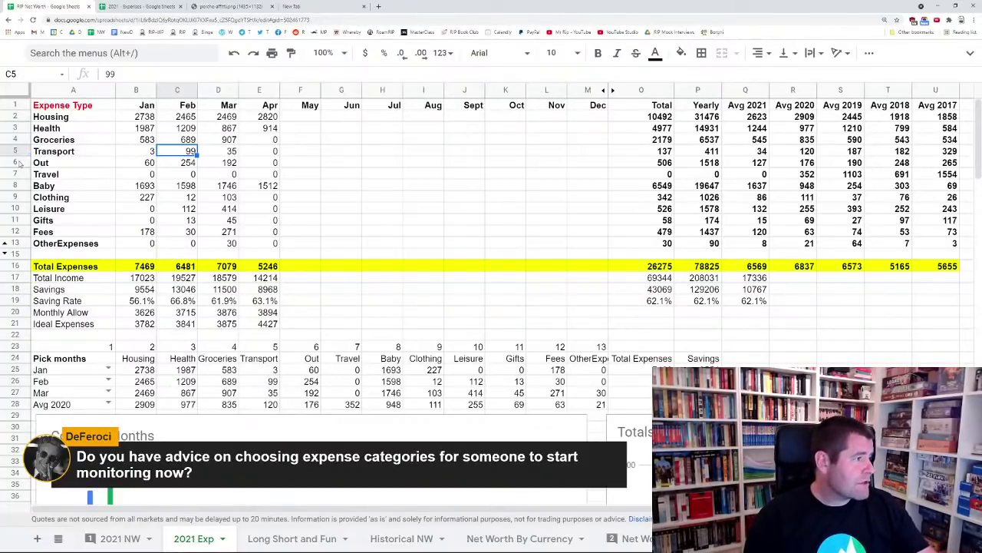
# Review the Out, Baby and Clothing expense categories, and clear the row highlight by selecting empty cell F22
pyautogui.click(17, 163)
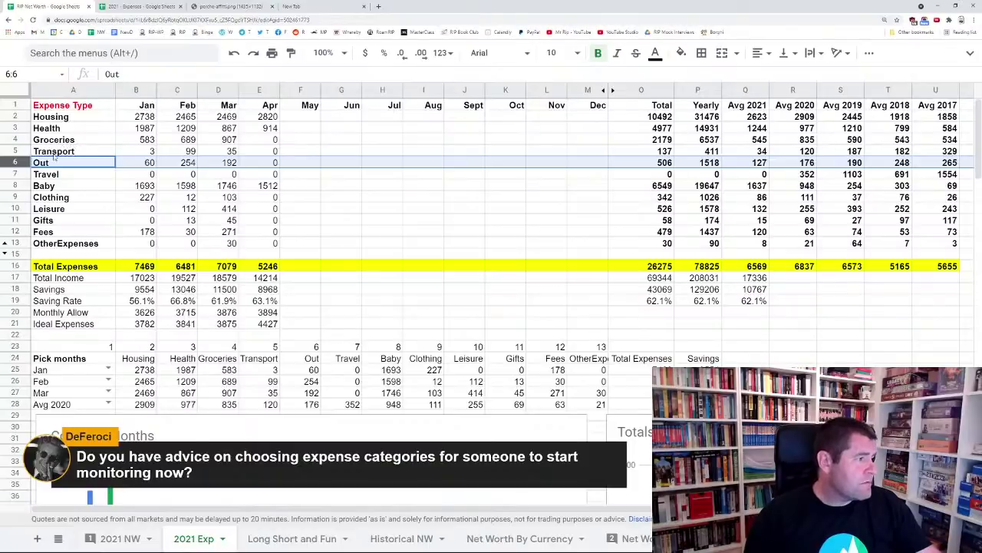
pyautogui.click(14, 187)
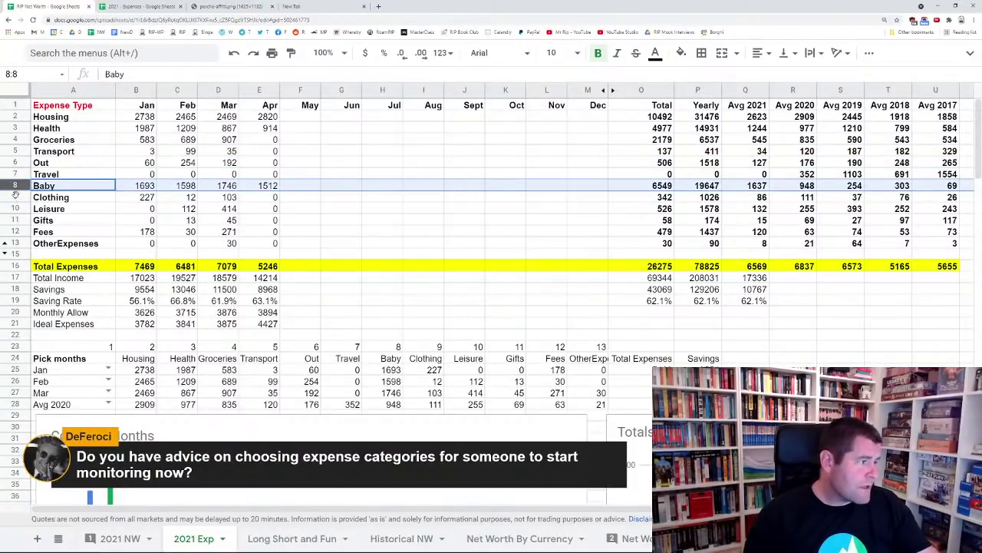
pyautogui.click(16, 197)
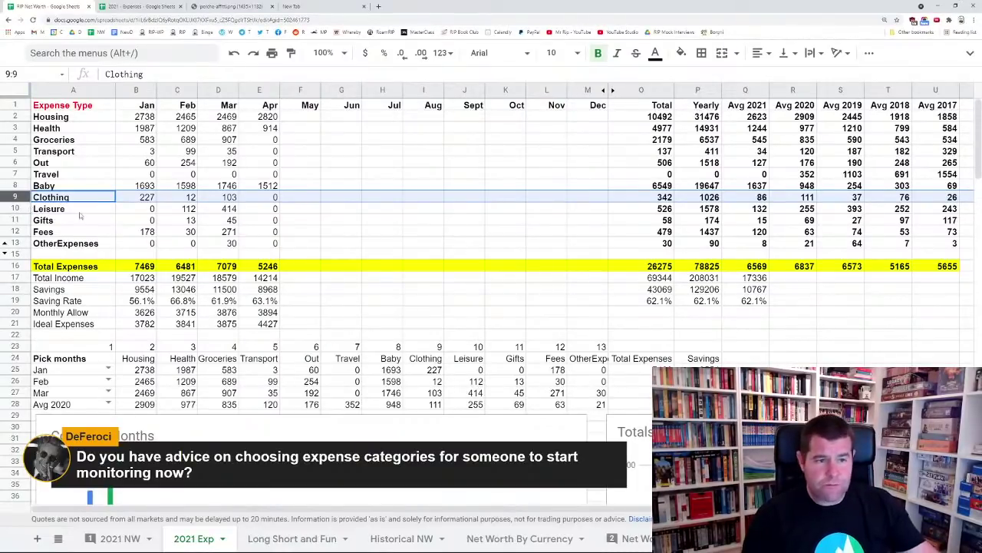
pyautogui.click(307, 334)
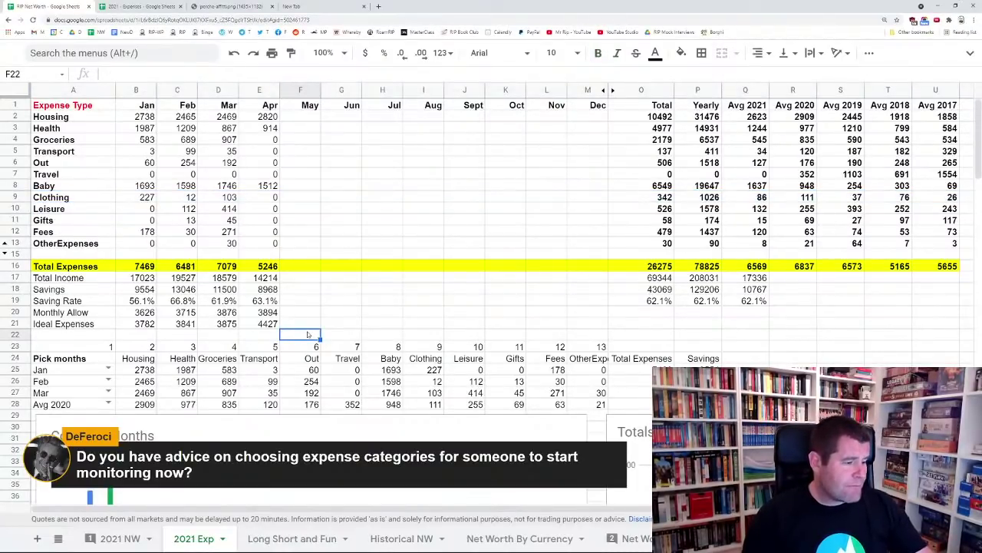